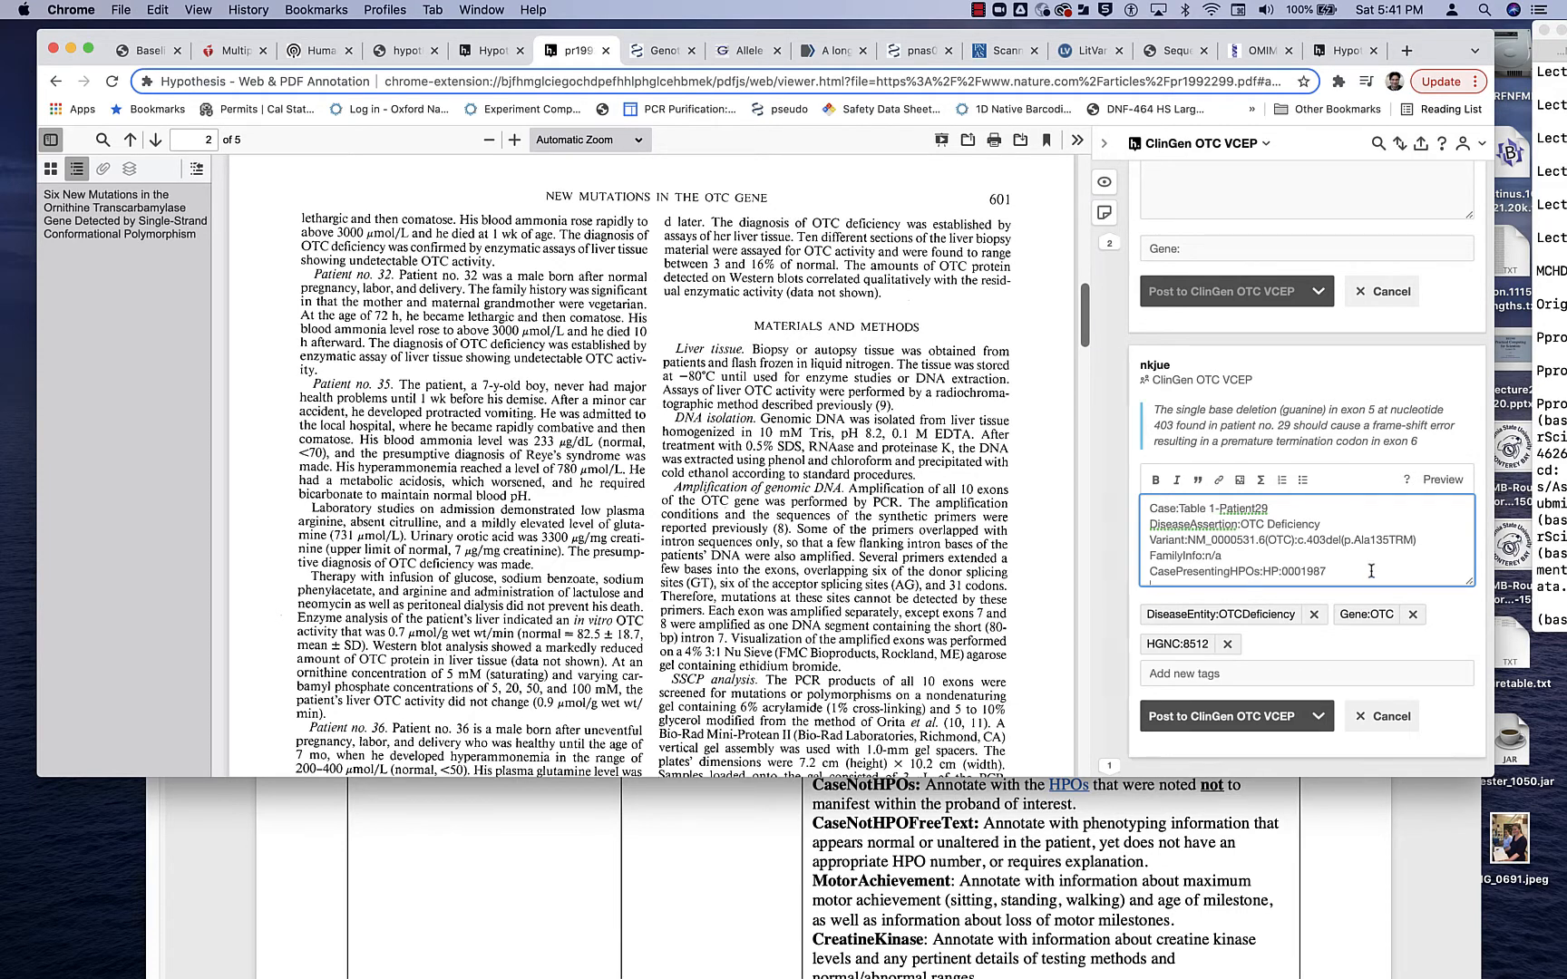
- Jump to the passage quoted in the patient no. 29 annotation draft and activate the Hypothesis extension
left_click(1252, 427)
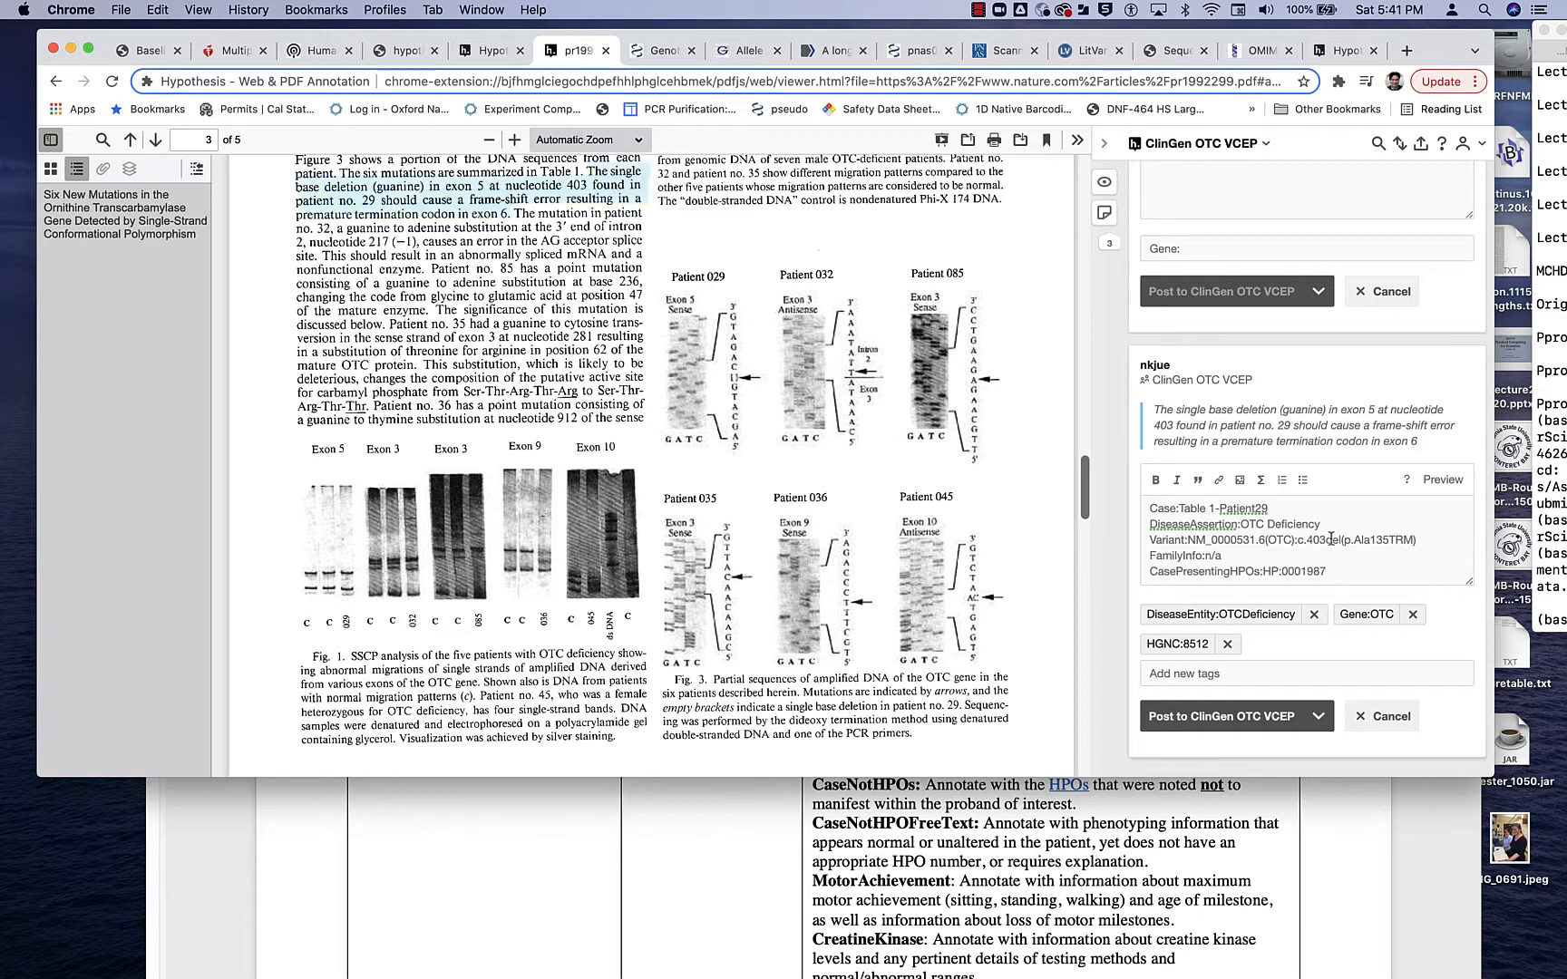
left_click(1338, 81)
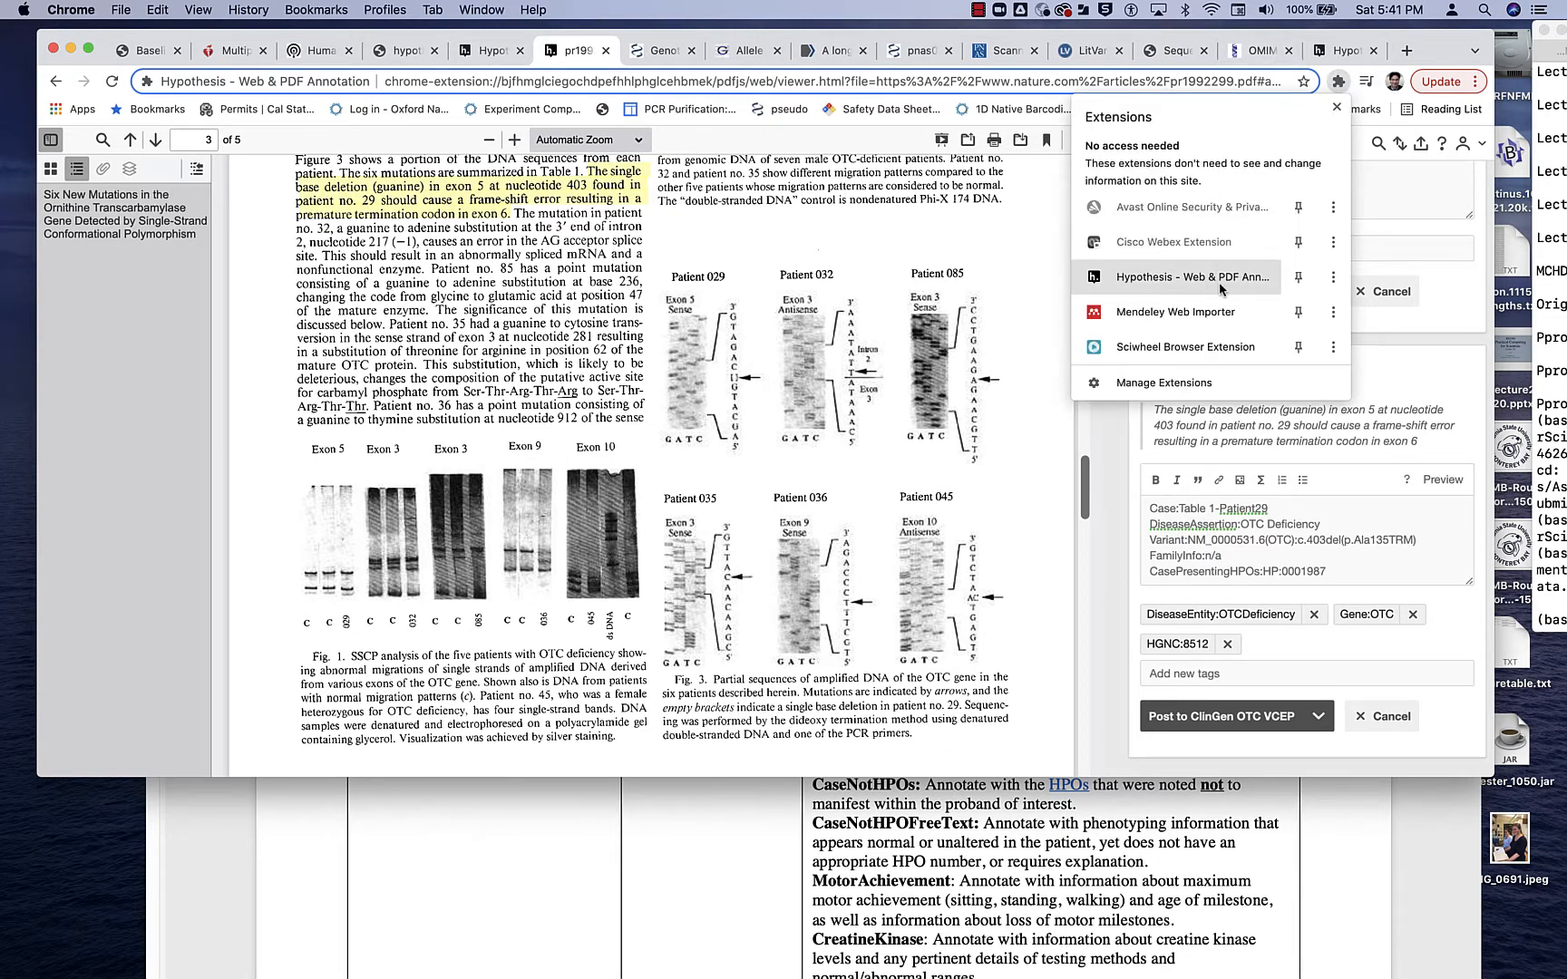
left_click(1221, 282)
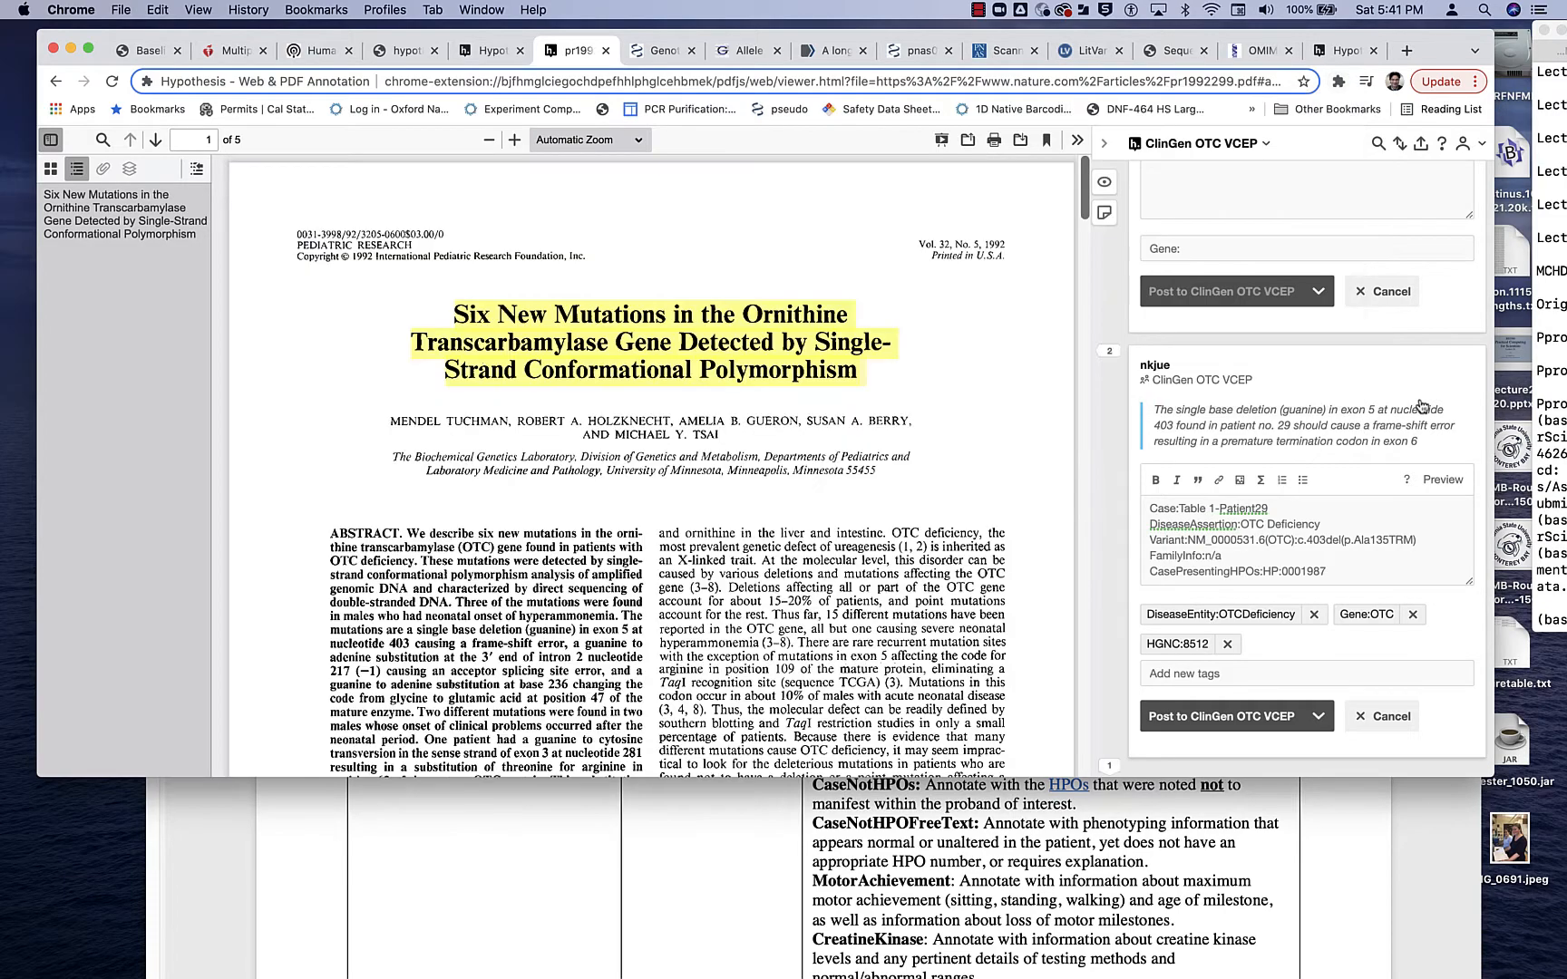
- Check the draft's posting options and make ClinGen OTC VCEP the active annotation group
left_click(1319, 717)
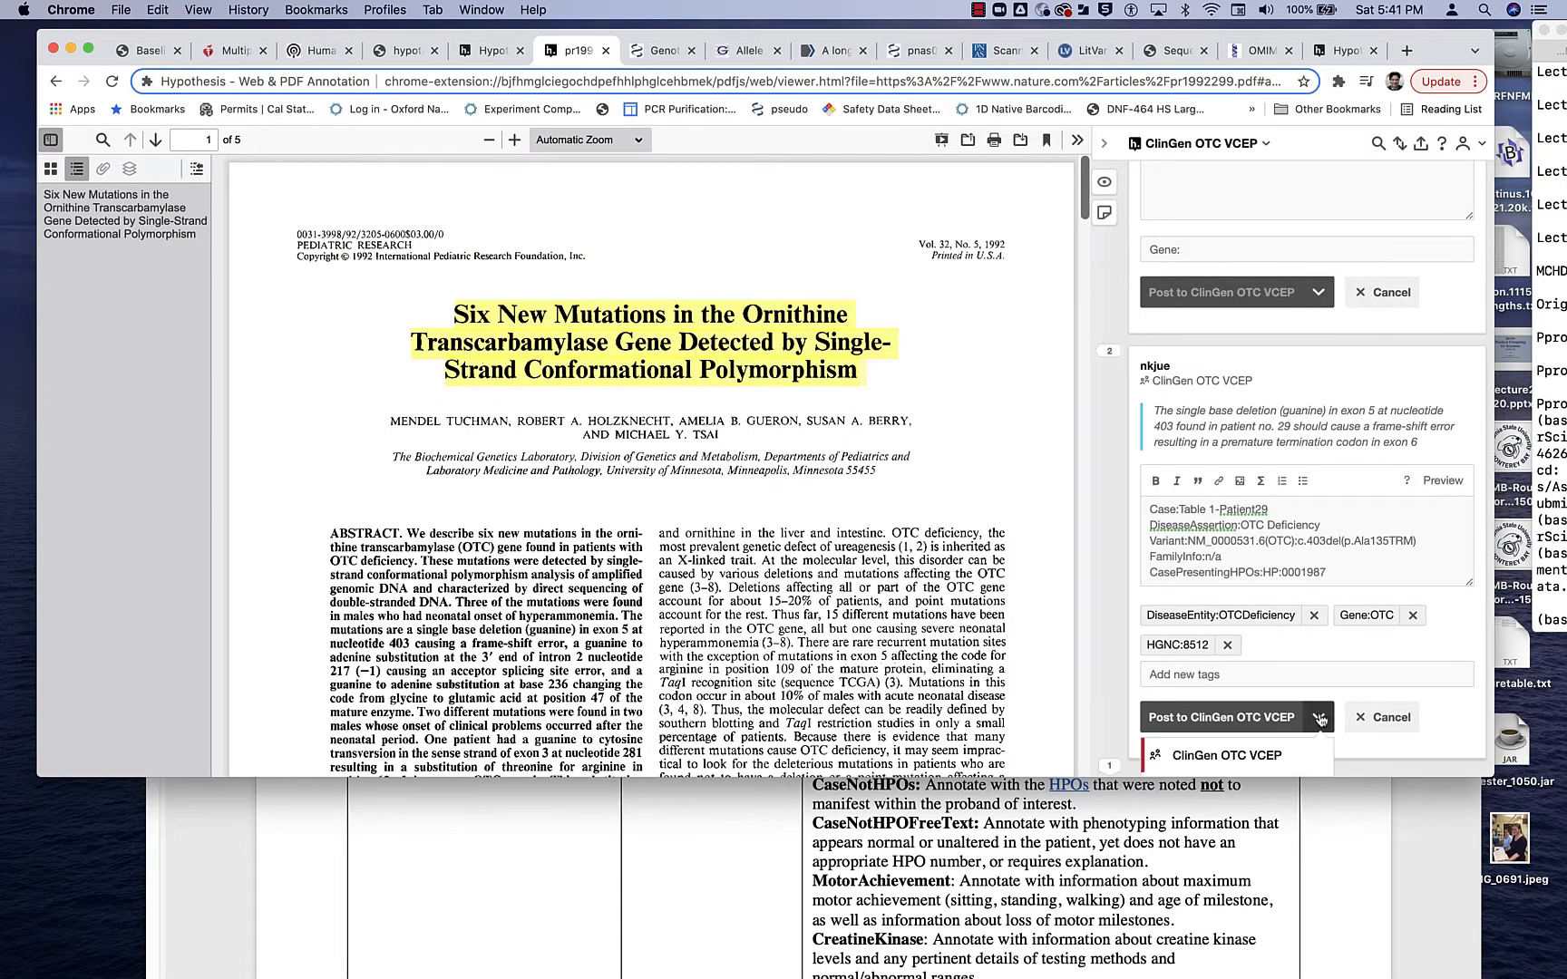
left_click(1425, 389)
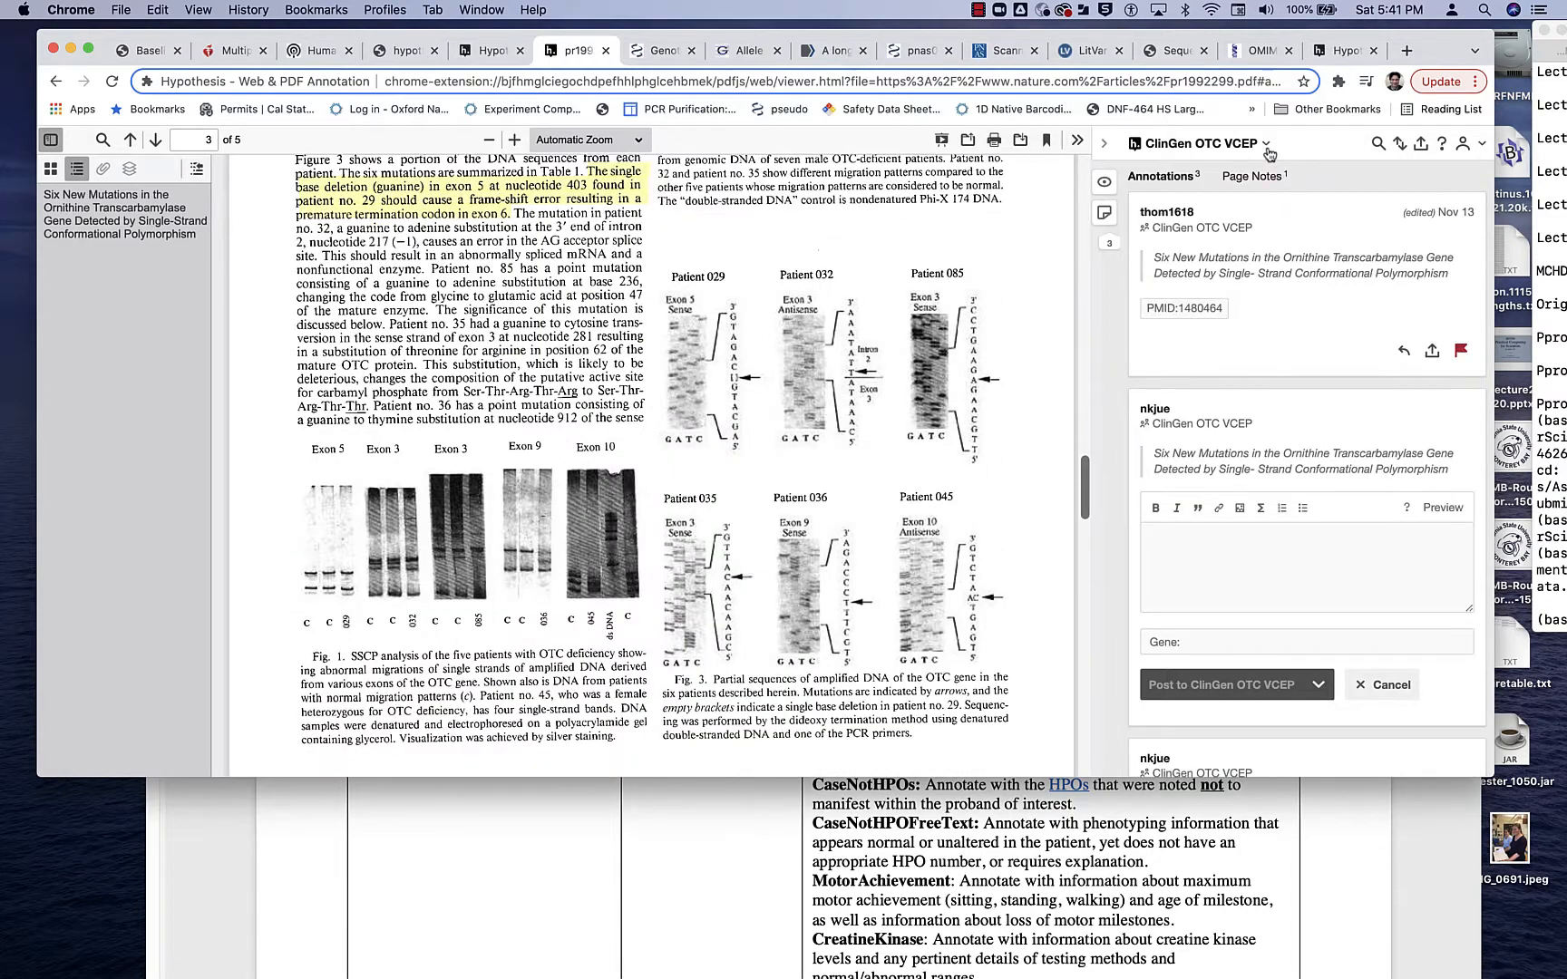
left_click(1265, 147)
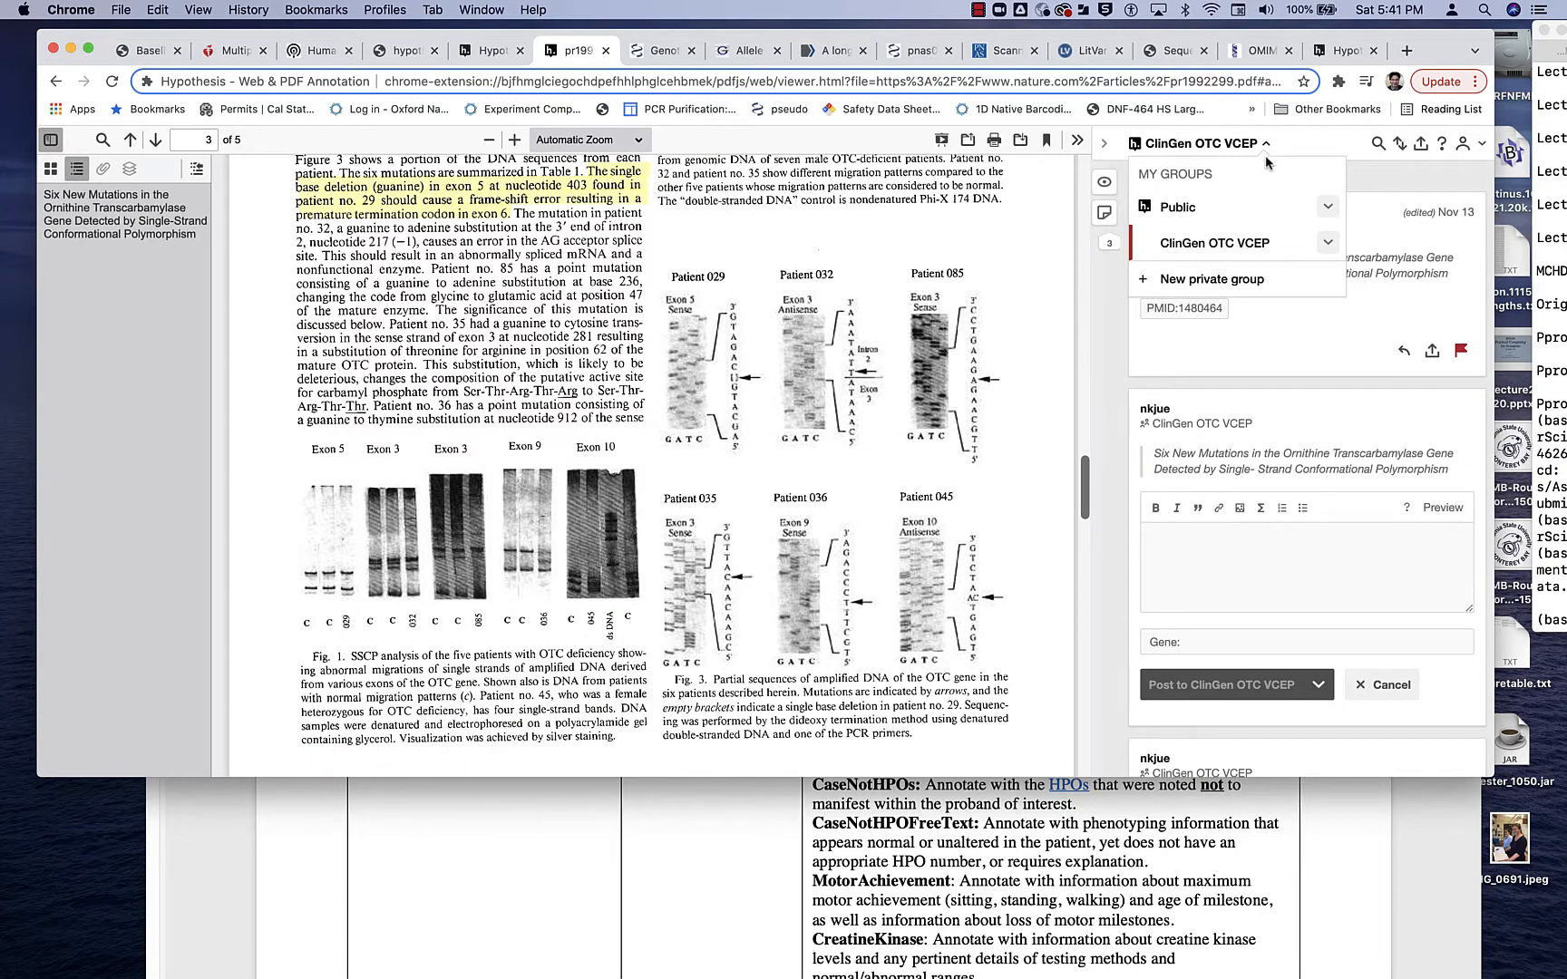
left_click(1254, 254)
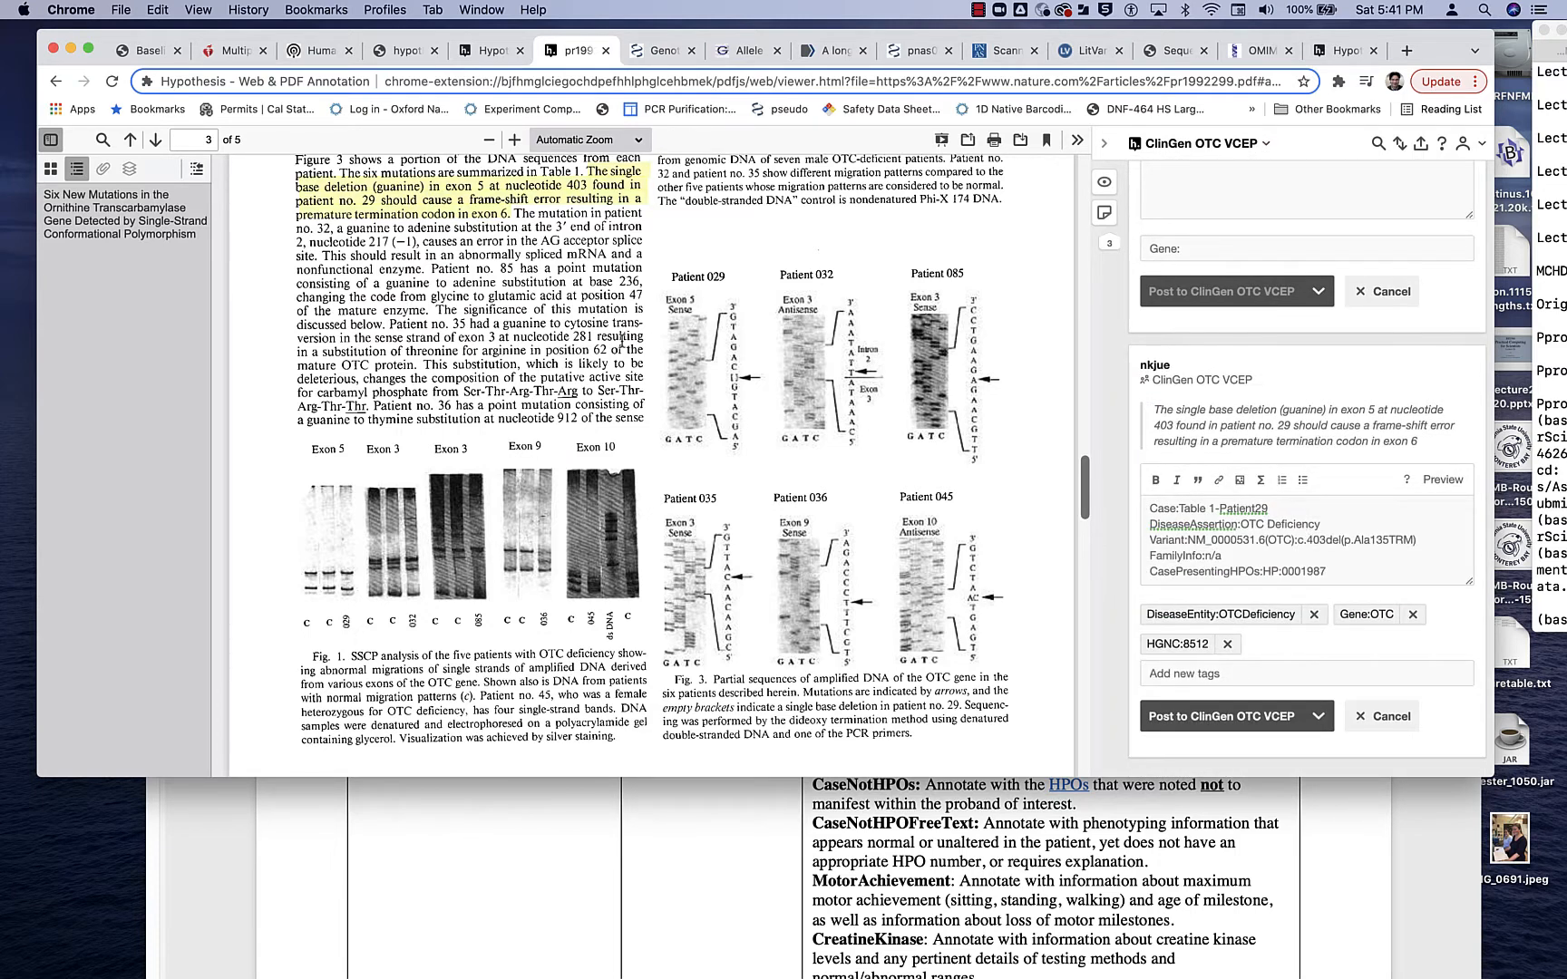
- Review the draft's Case, DiseaseAssertion, Variant, FamilyInfo and CasePresentingHPOs entries and add a new line below them
scroll(1014, 545, "up", 2)
left_click_drag(1275, 509, 1142, 508)
left_click_drag(1326, 524, 1133, 540)
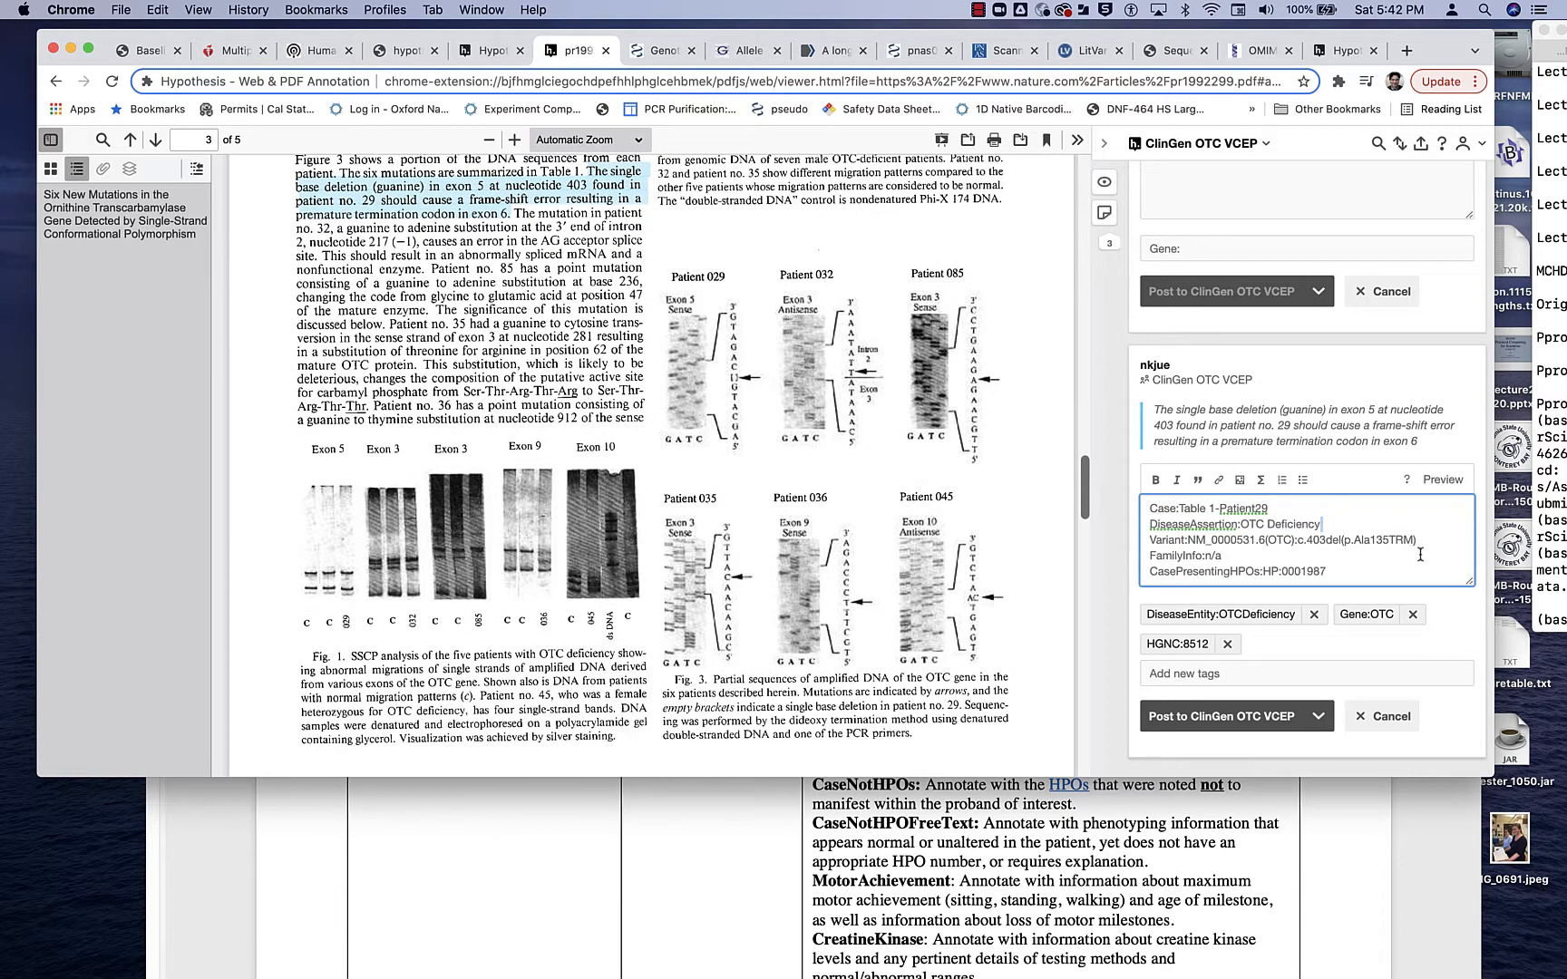
left_click_drag(1431, 544, 1107, 542)
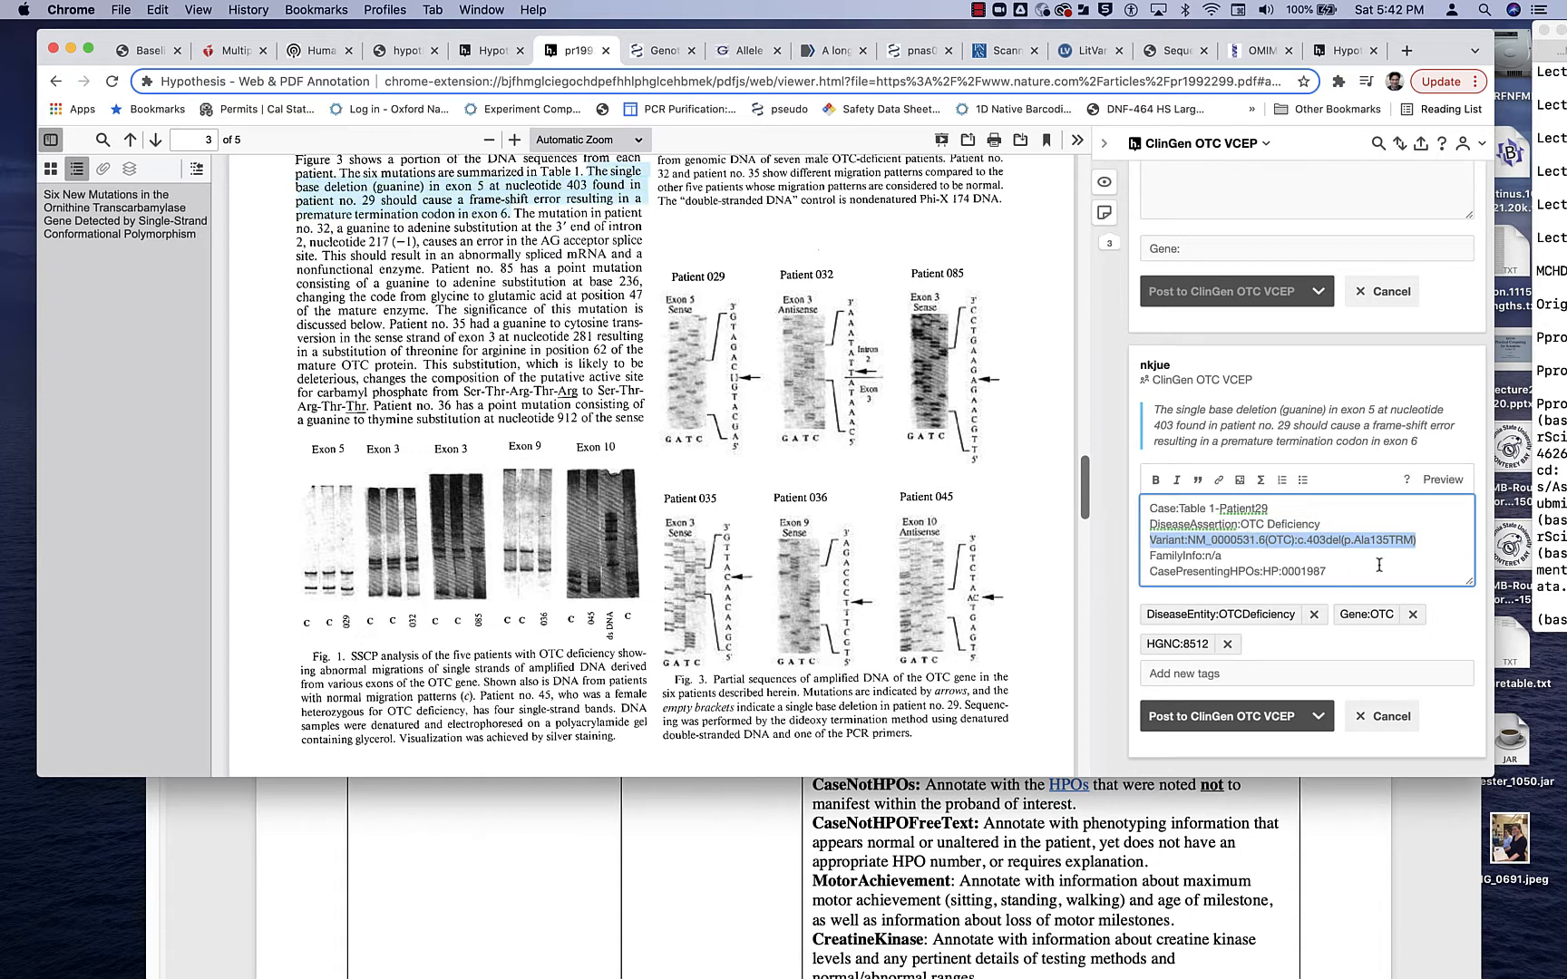
left_click_drag(1235, 553, 1144, 563)
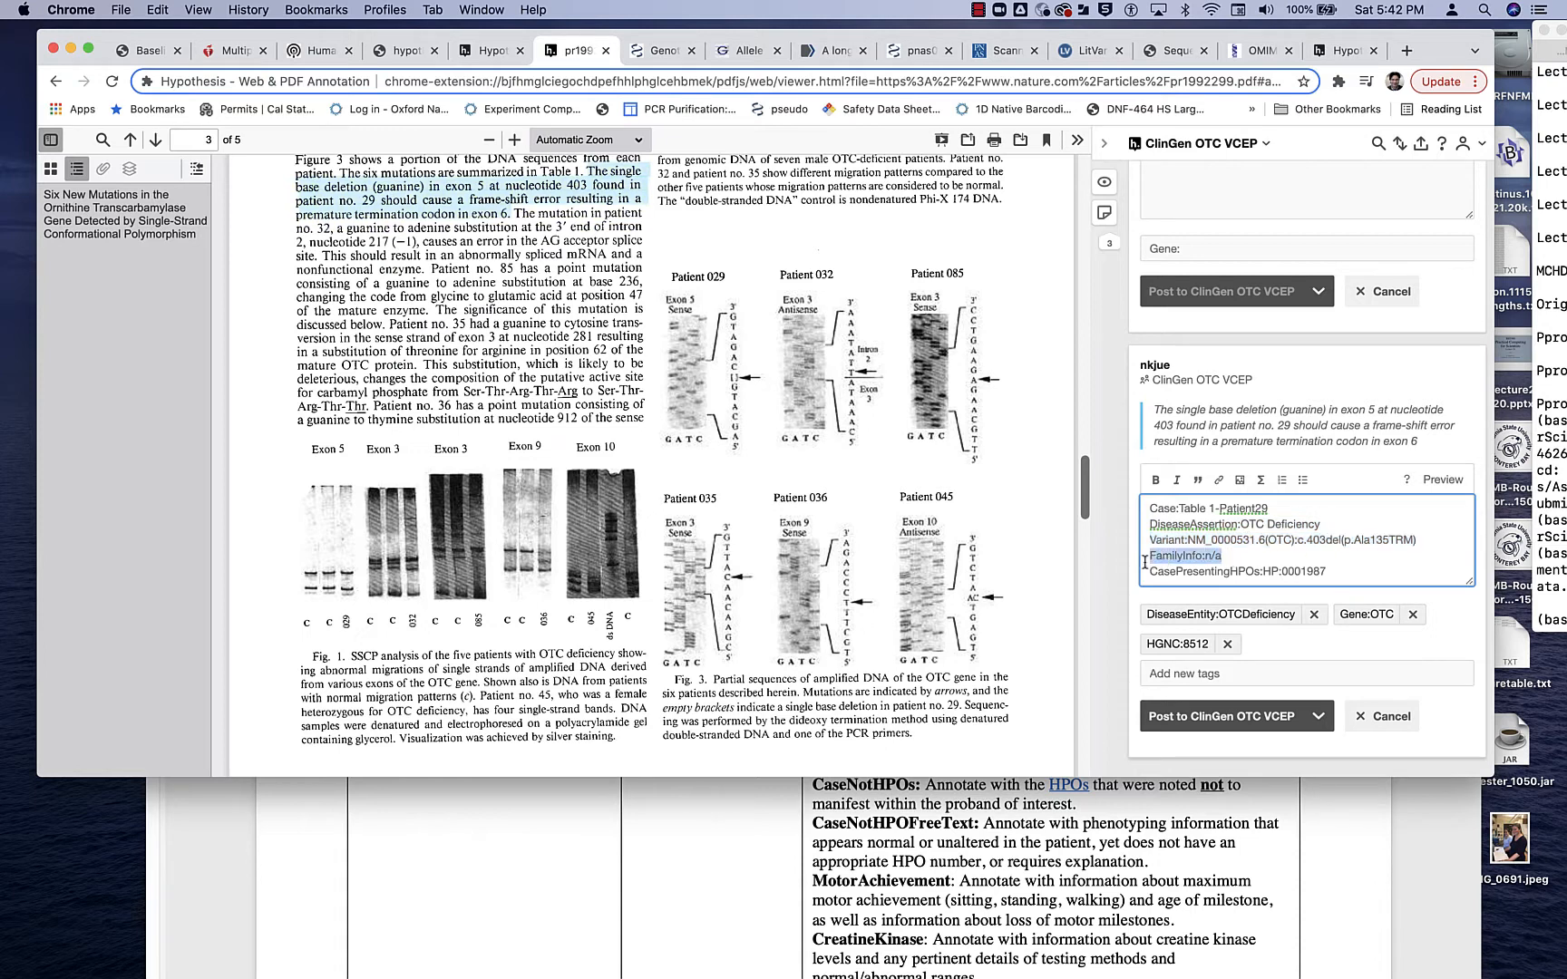
left_click_drag(1363, 576, 1140, 558)
left_click(1264, 566)
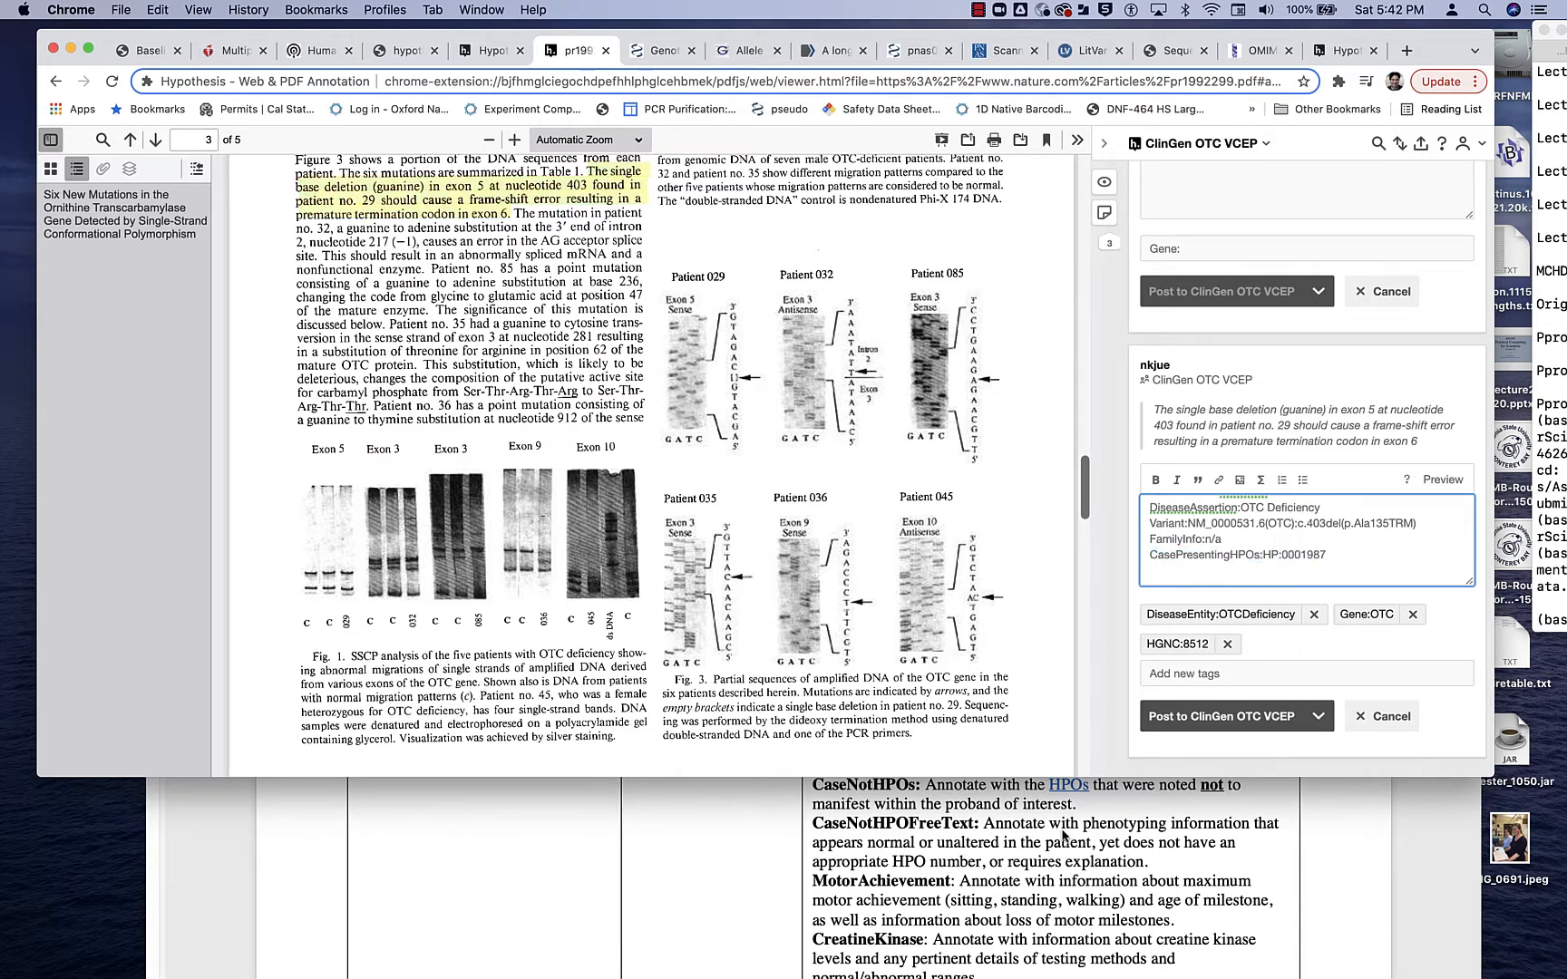
- Switch to Word and examine the CaseInfo field instructions and the example case-report annotation in the annotation protocol document
left_click(1150, 814)
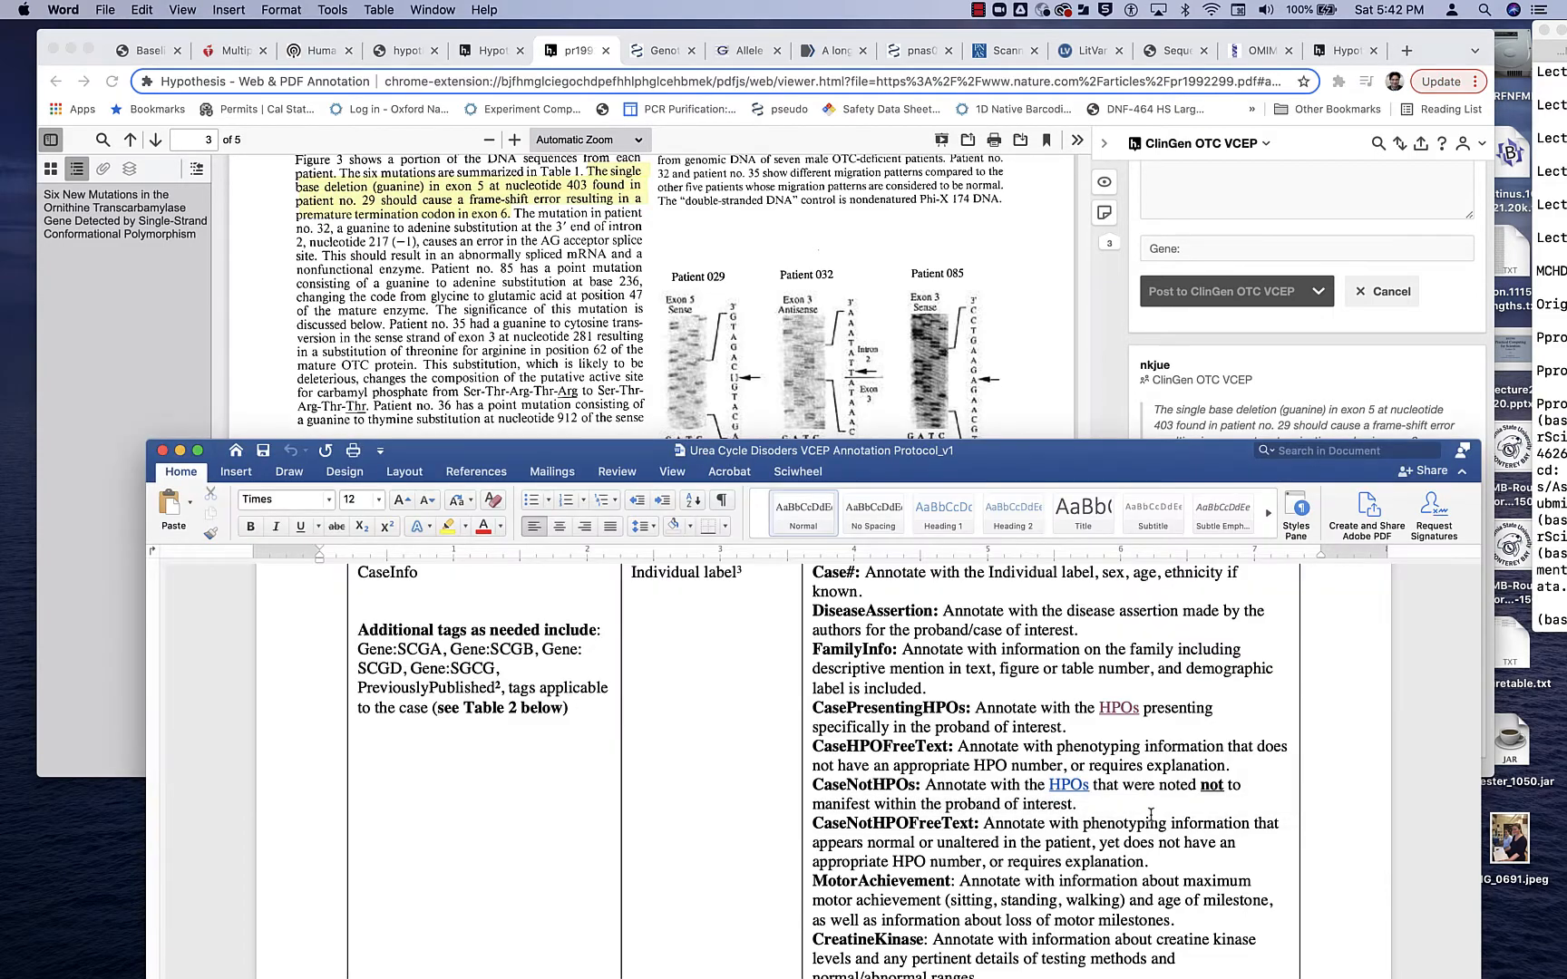
left_click_drag(1015, 458, 1066, 384)
scroll(1065, 769, "down", 3)
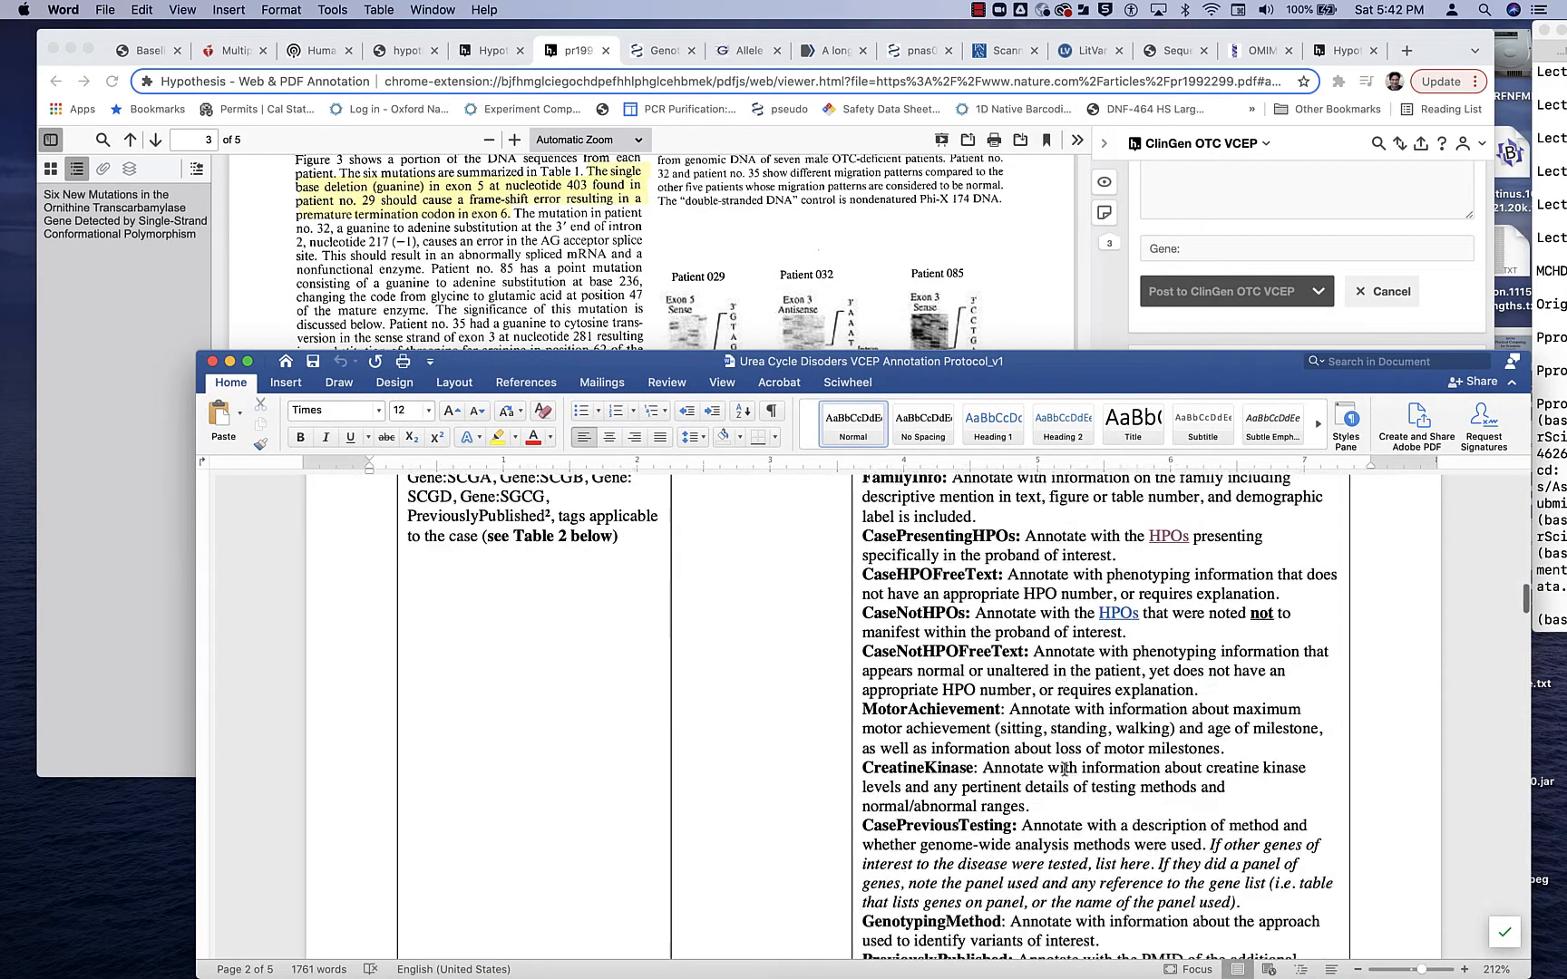
scroll(1066, 769, "down", 20)
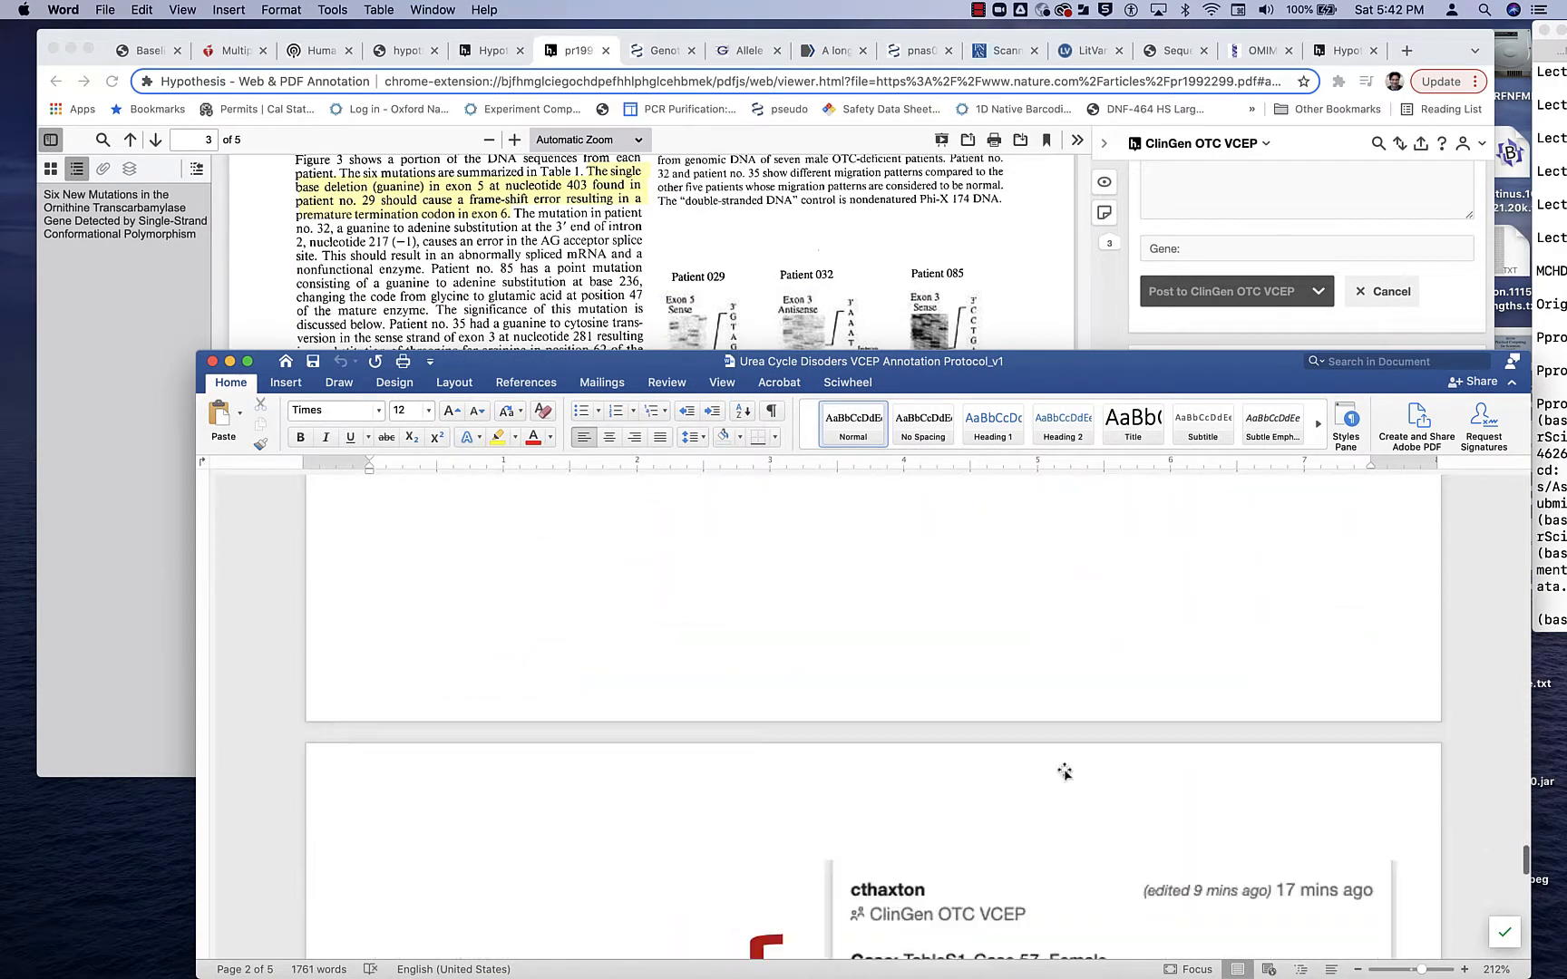
scroll(1066, 771, "down", 15)
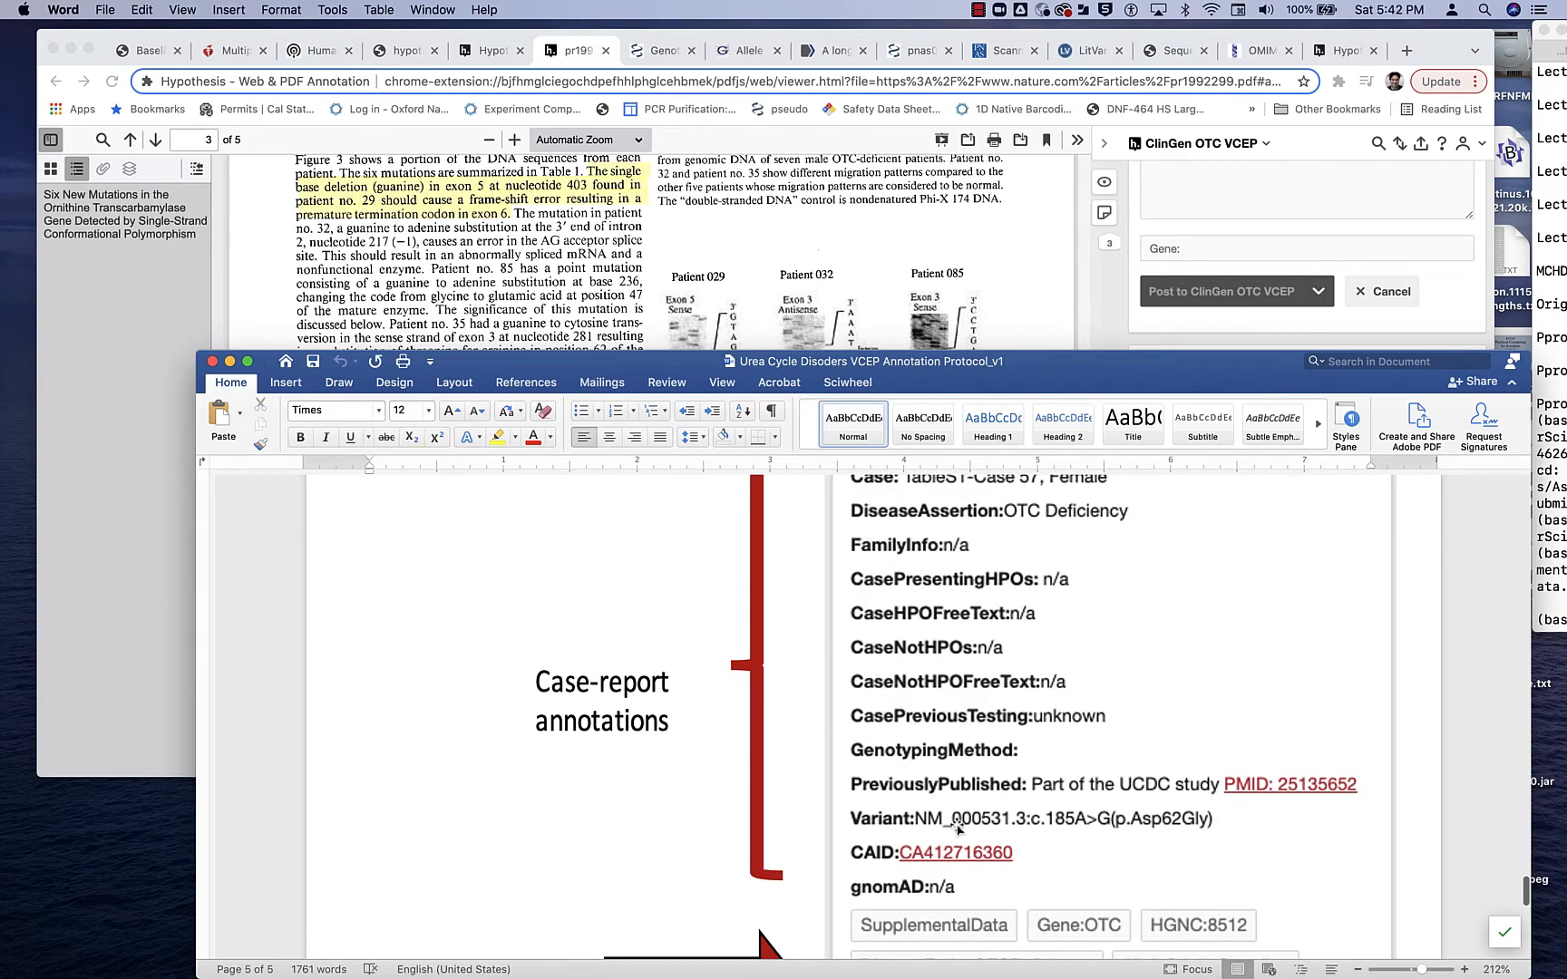
scroll(992, 644, "up", 20)
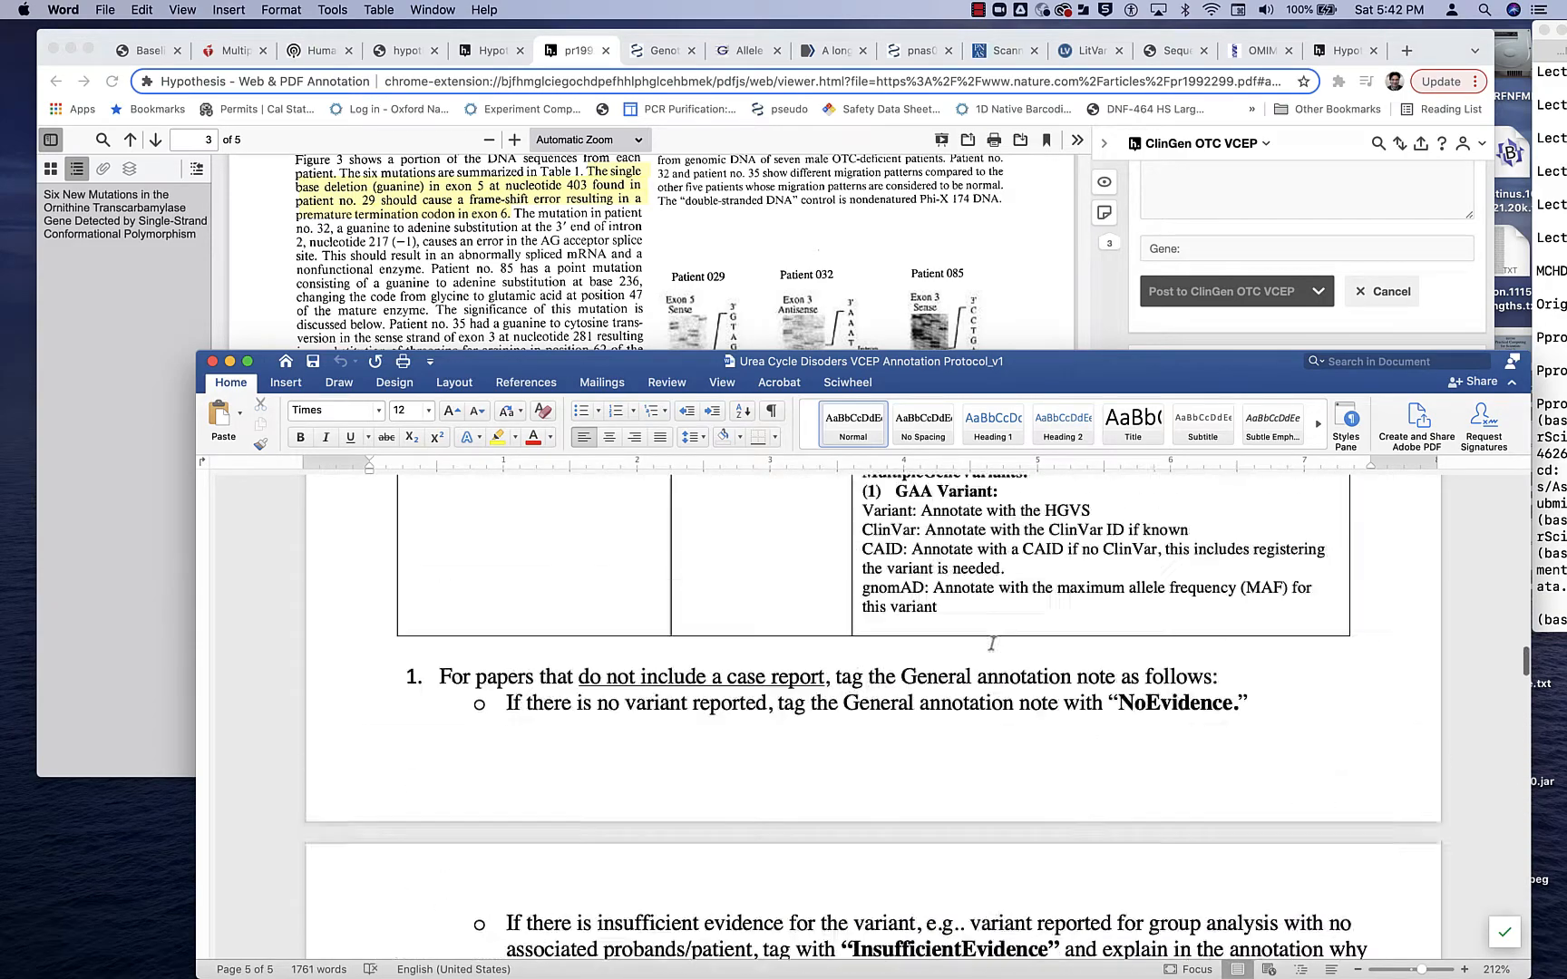
scroll(992, 644, "up", 15)
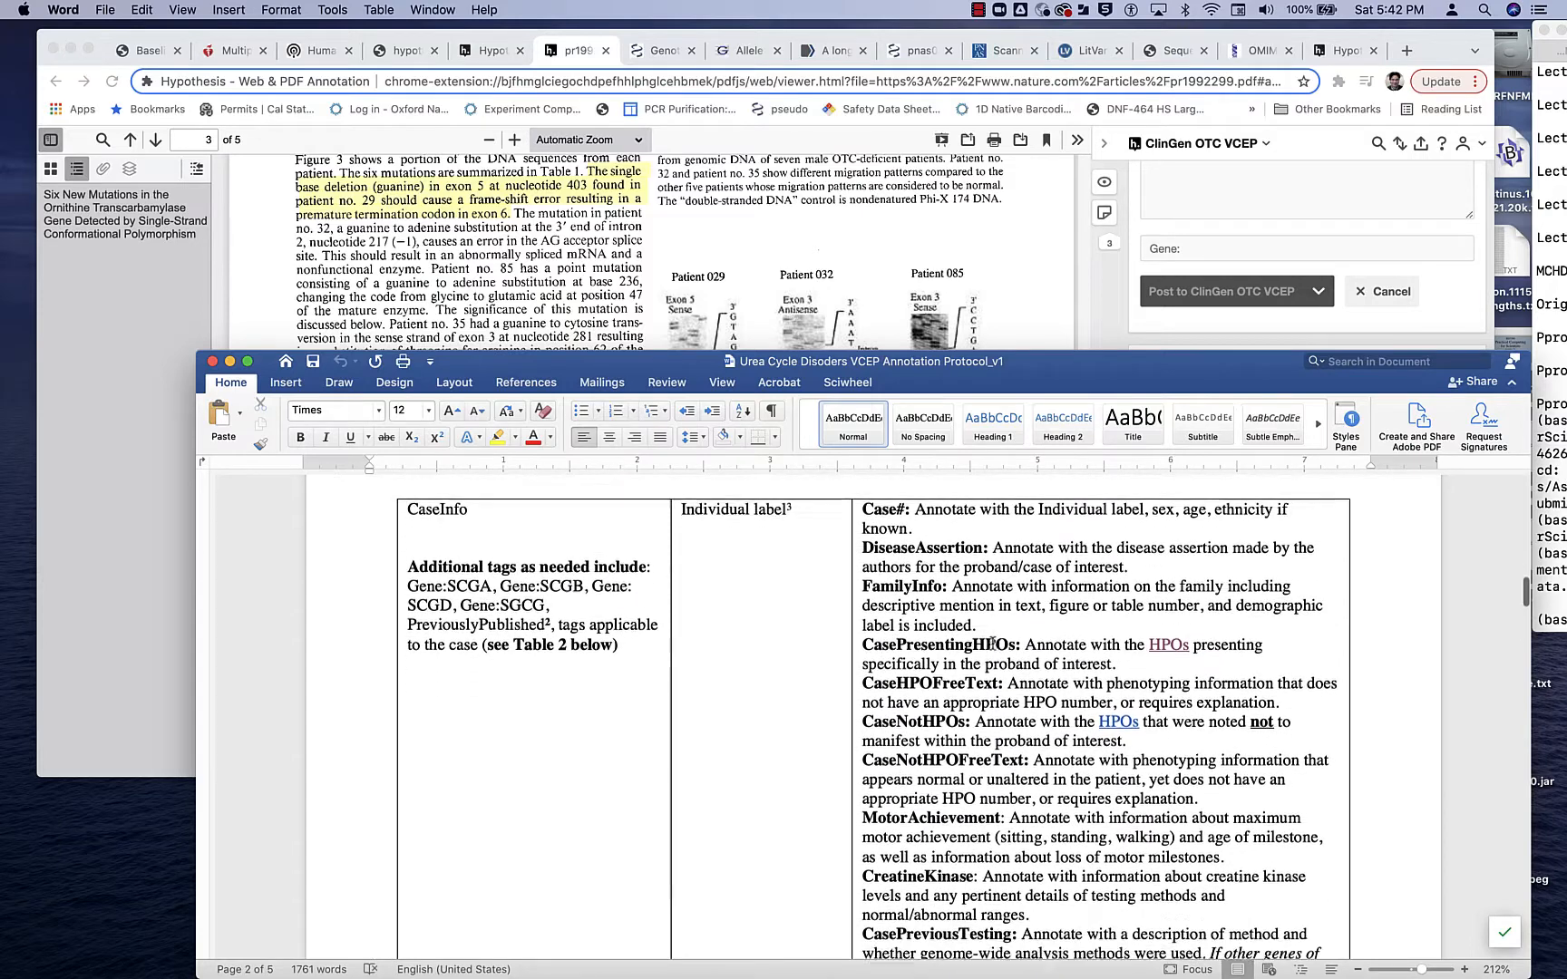
scroll(993, 644, "down", 2)
- Copy the "CaseHPOFreeText:" label from the protocol into the Hypothesis draft in Chrome, below the CasePresentingHPOs entry
mouse_move(1066, 374)
left_mouse_down()
mouse_move(1088, 686)
mouse_move(1084, 589)
left_mouse_up()
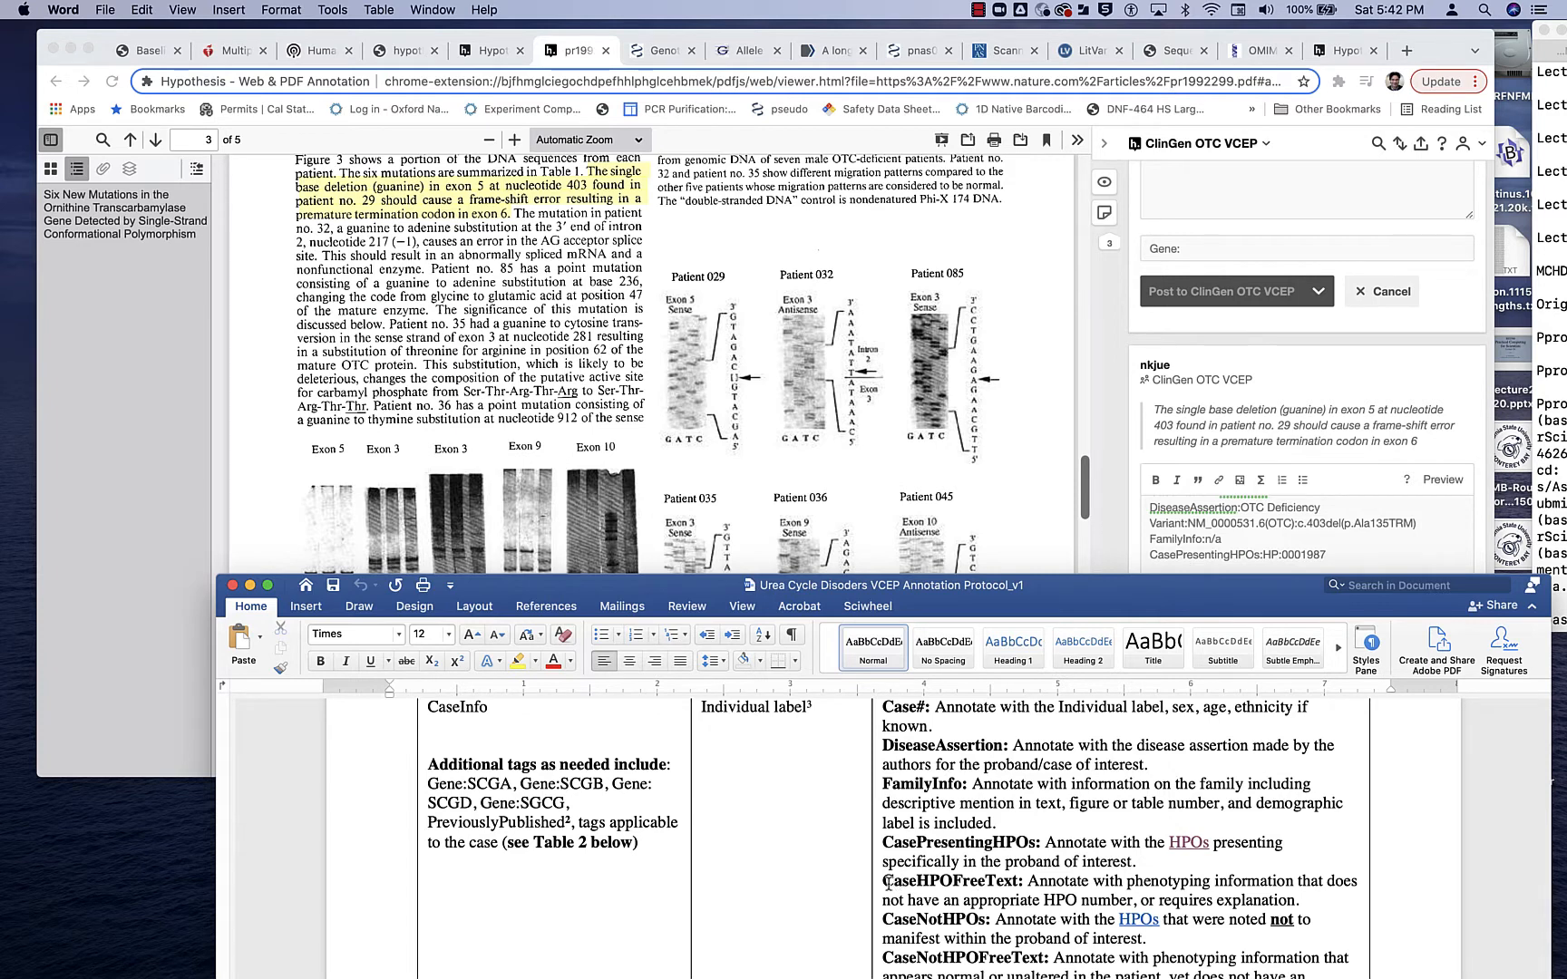
left_click_drag(884, 882, 1024, 881)
key("super+c")
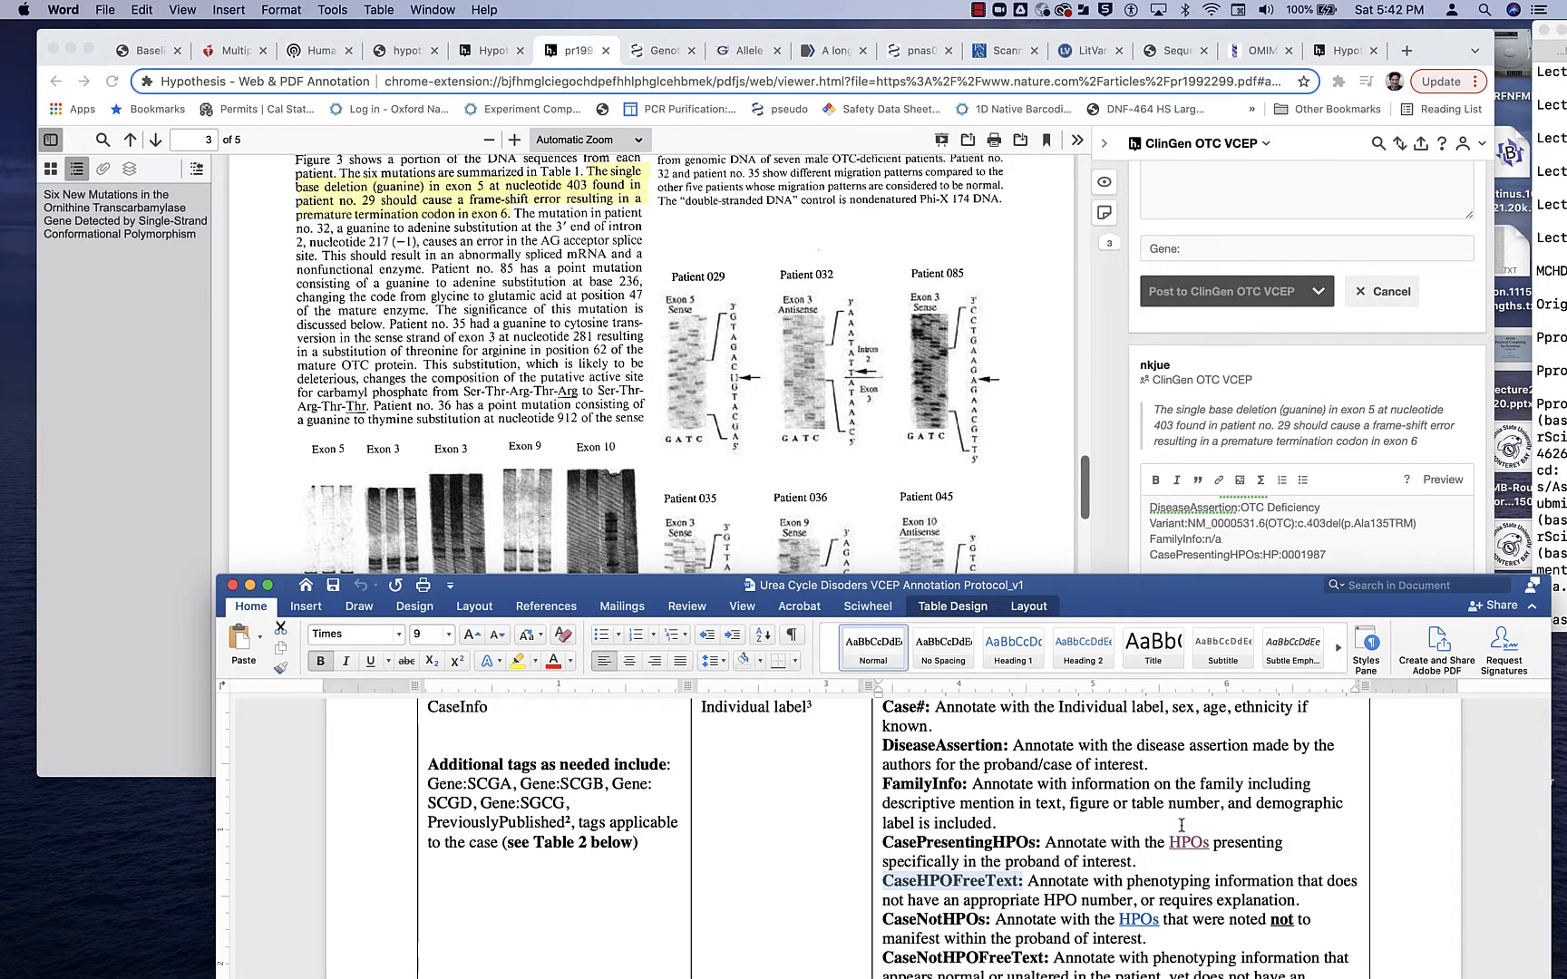
left_click(1348, 563)
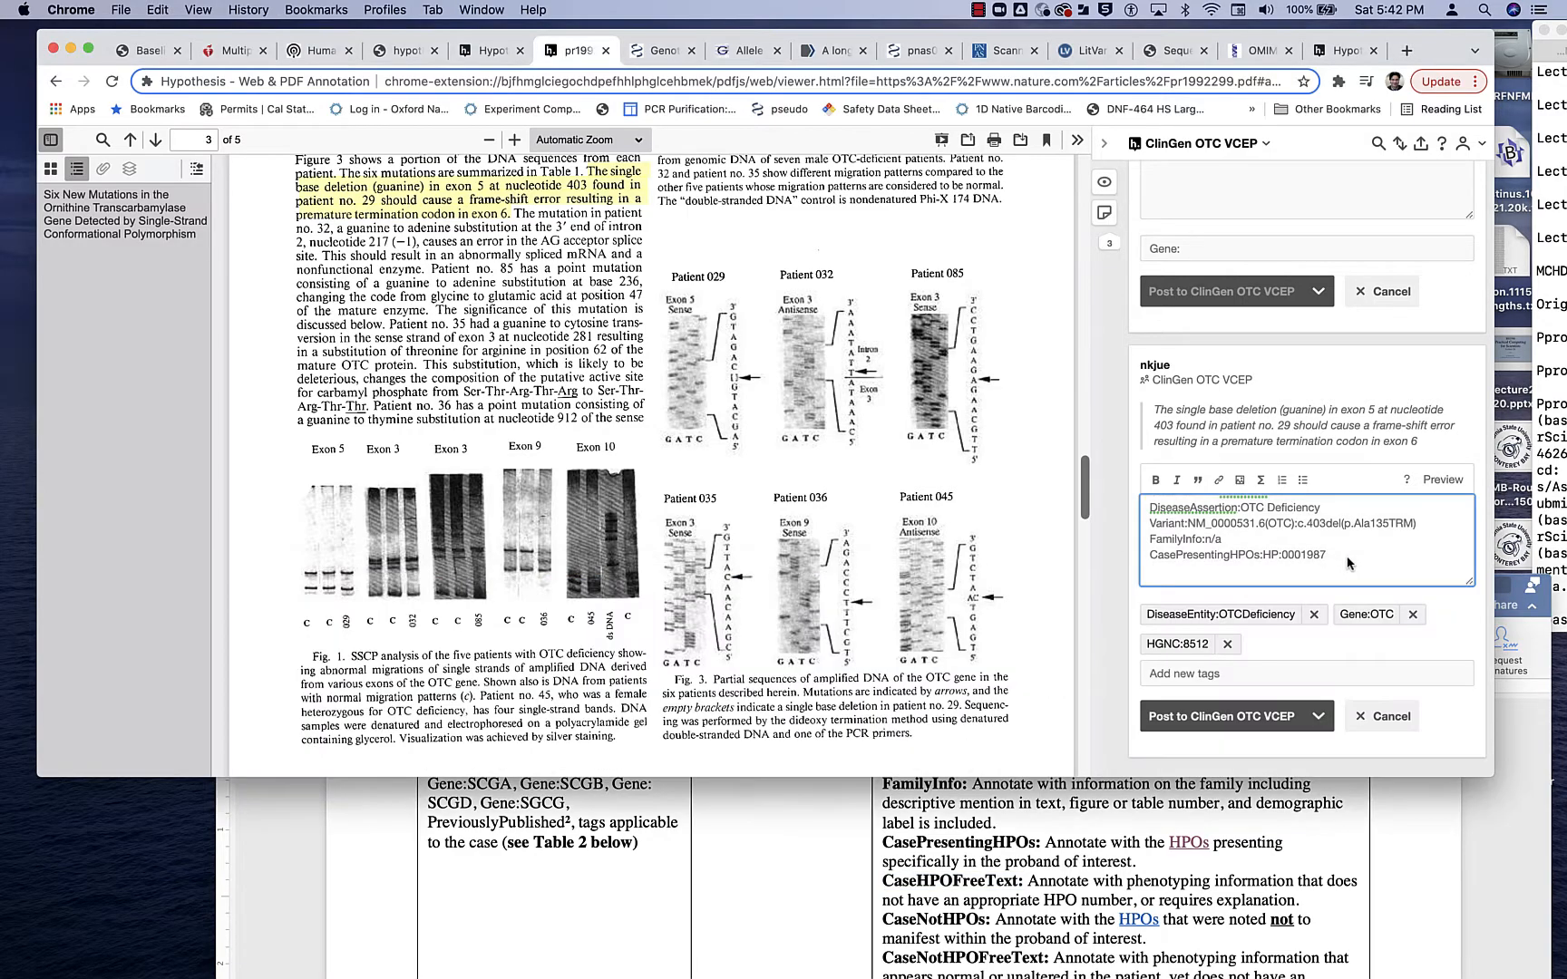
key("Return")
key("super+v")
- Read the paper's clinical description of patient no. 29 and the protocol's guidance on the HPO fields
scroll(583, 318, "up", 10)
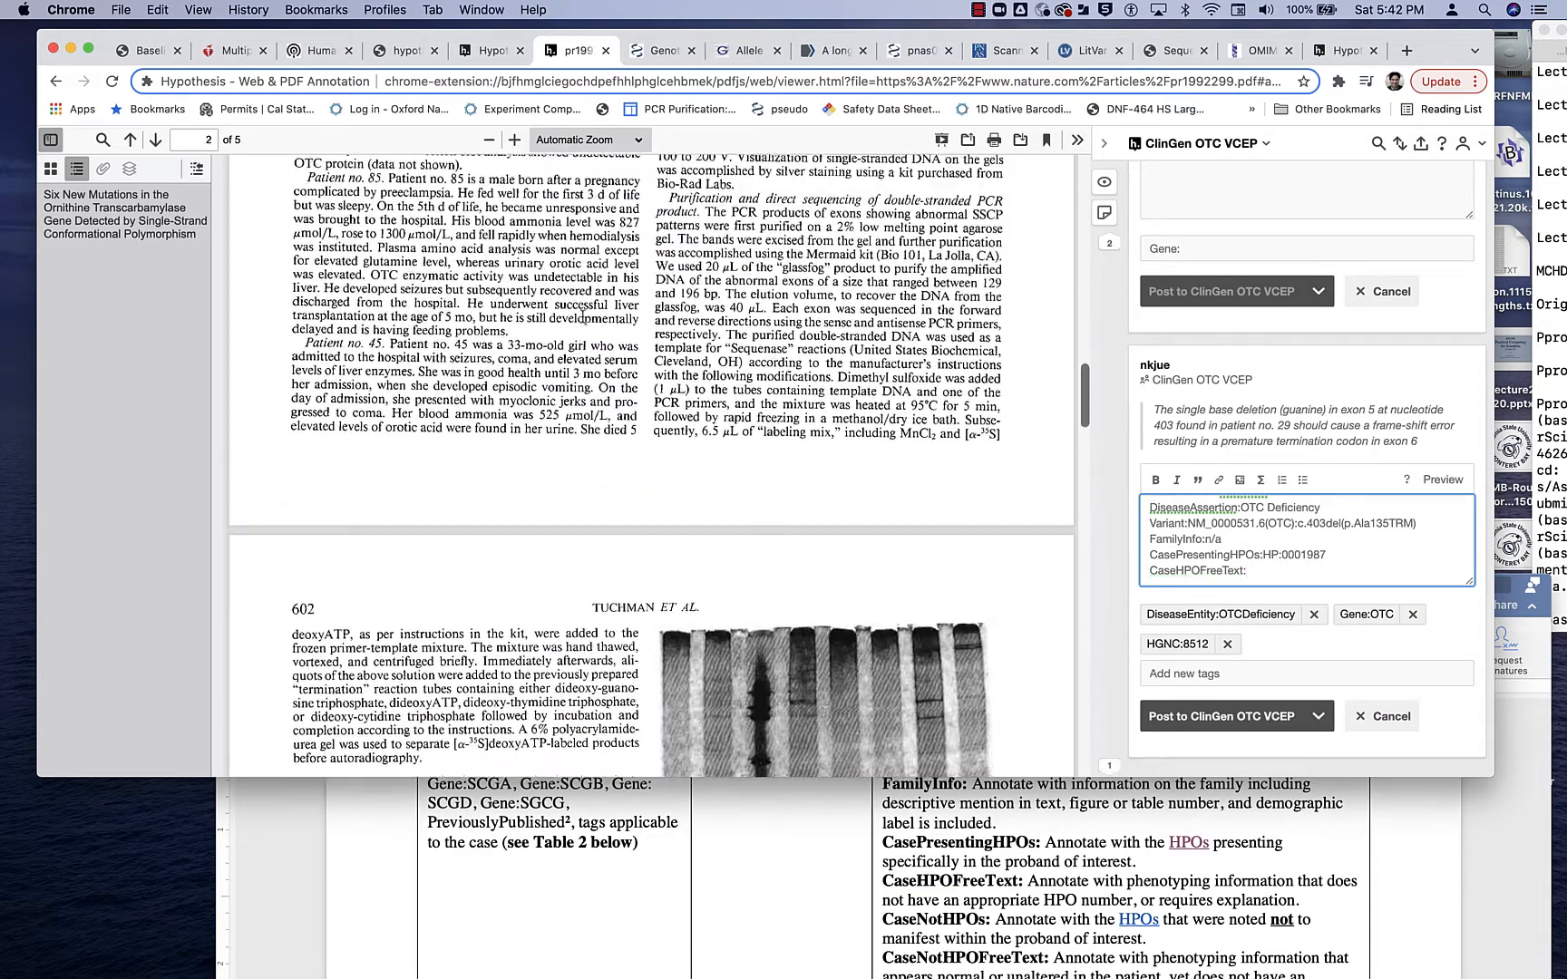
scroll(583, 317, "up", 10)
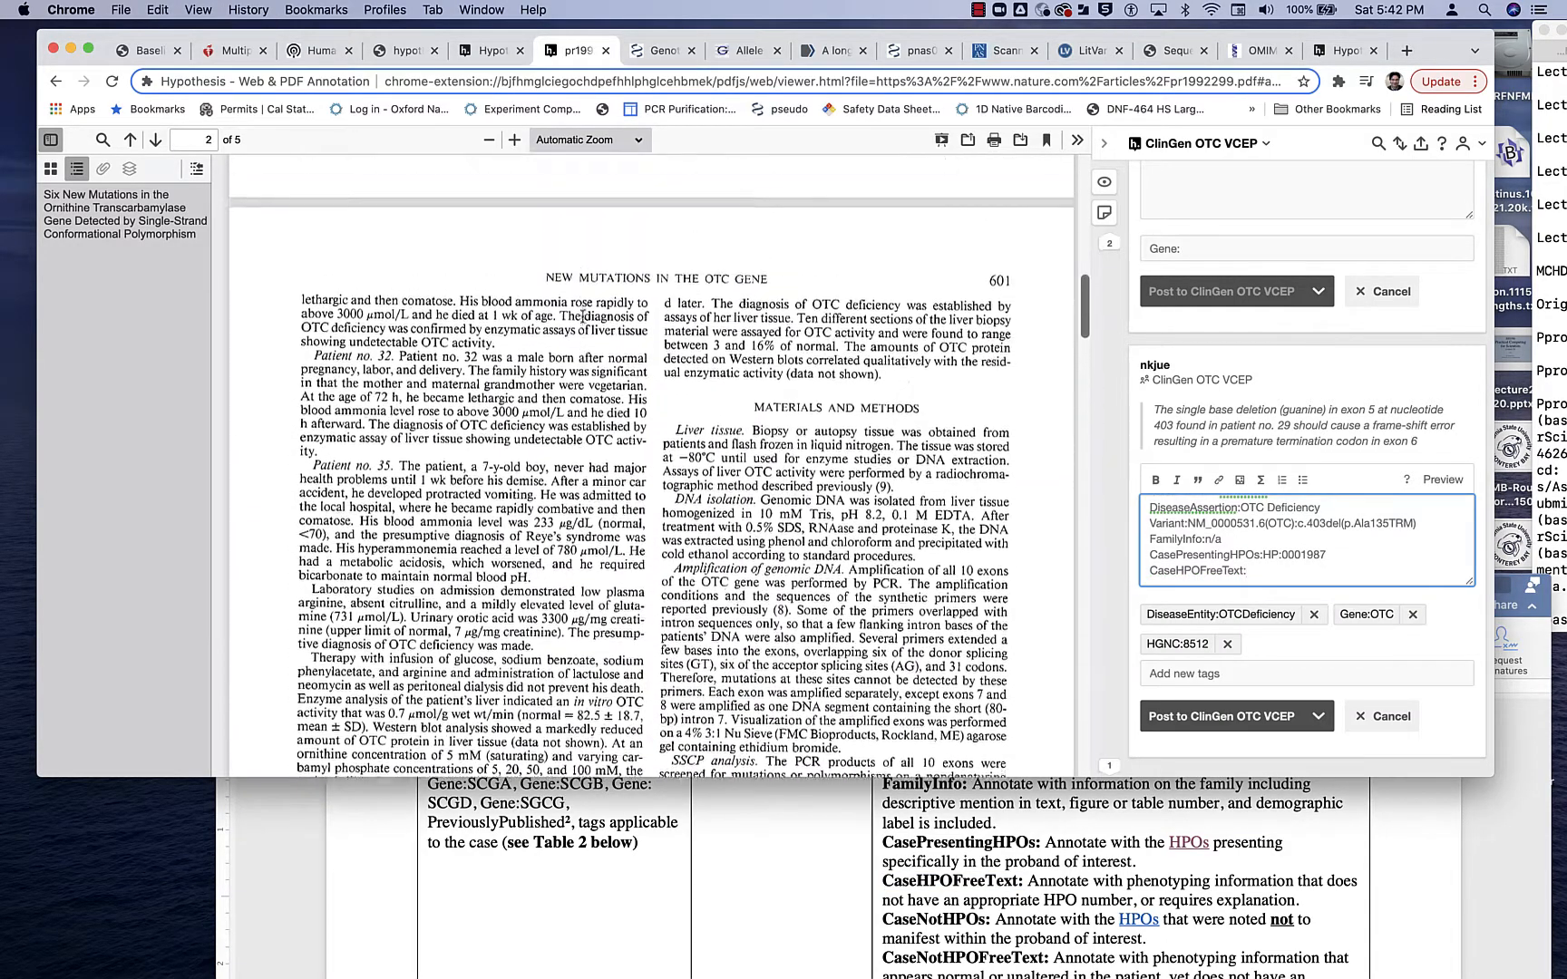
scroll(583, 317, "up", 5)
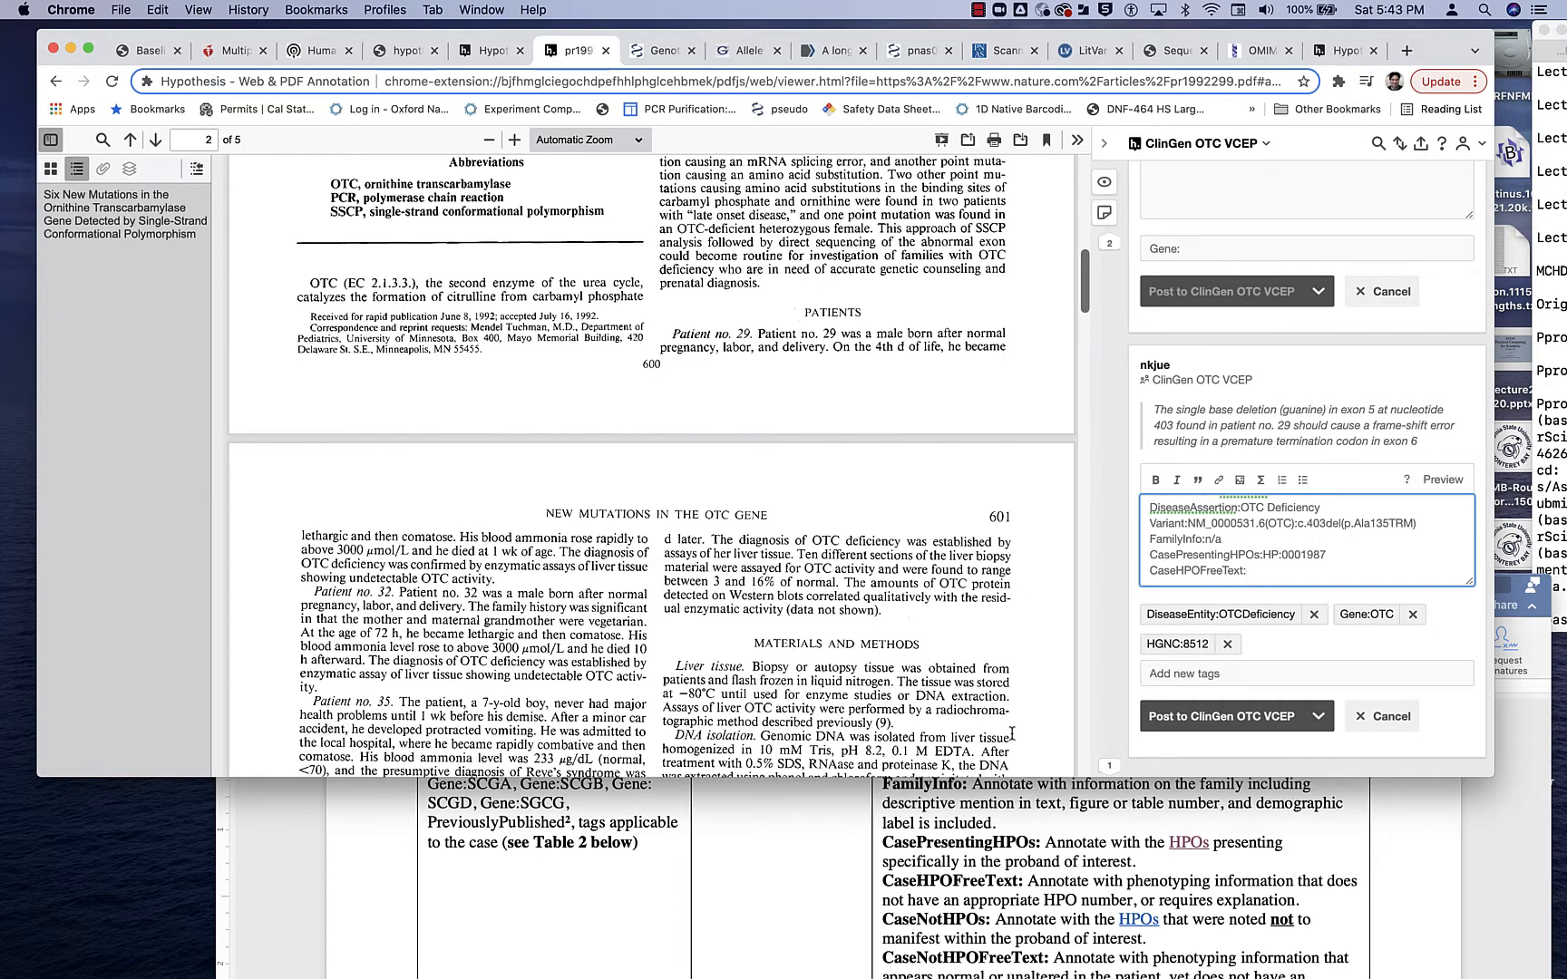
scroll(1102, 961, "down", 2)
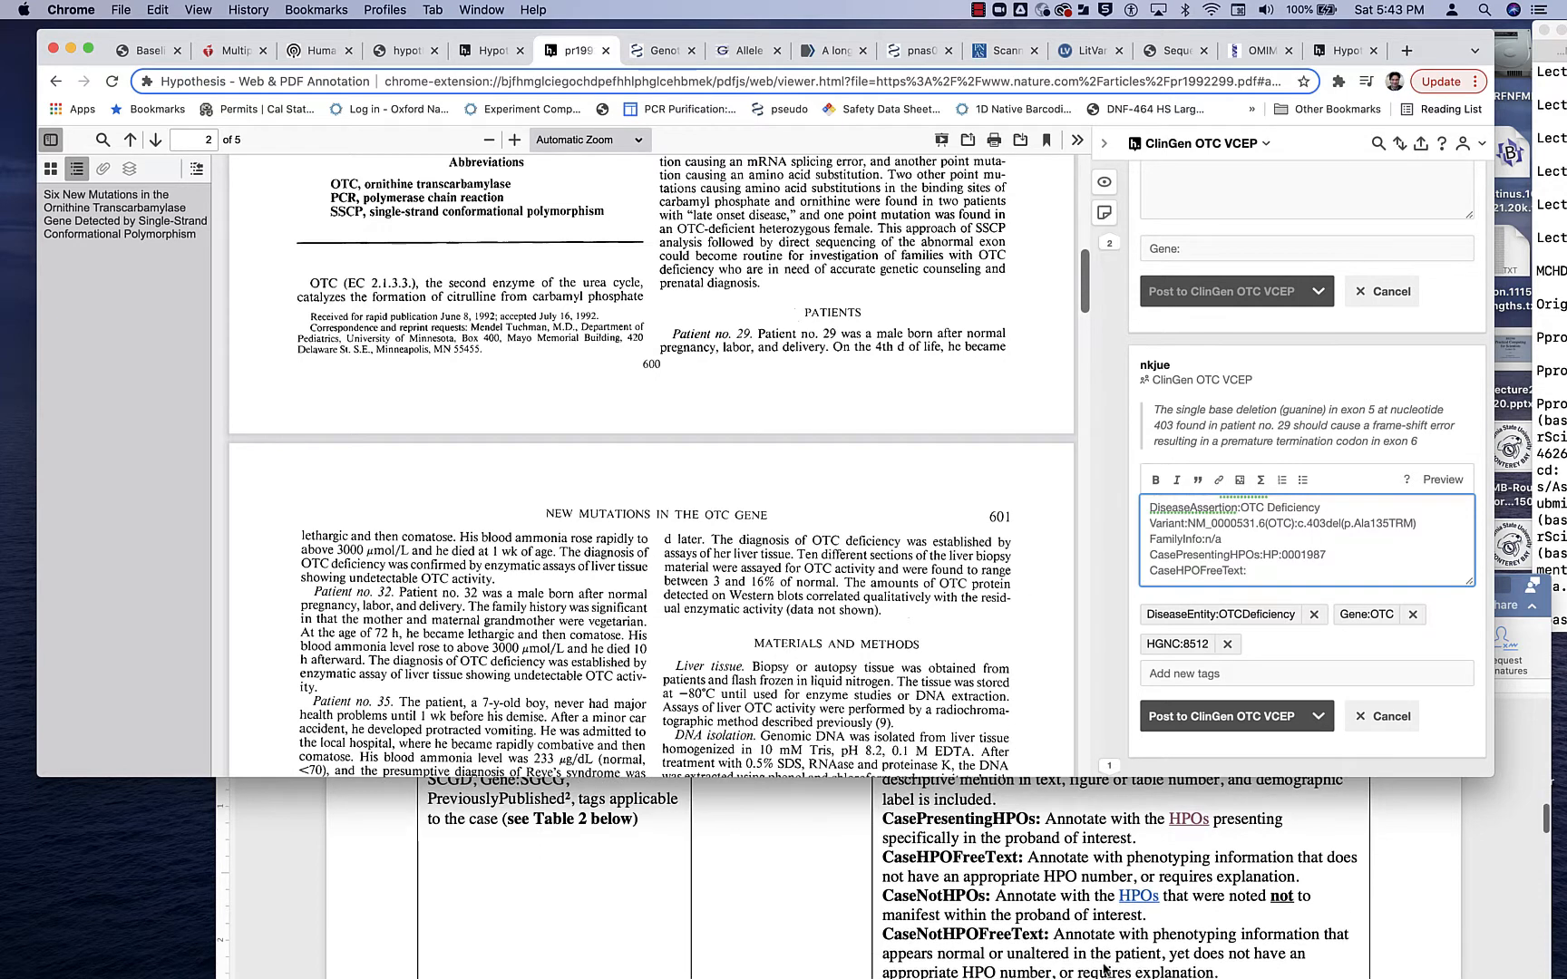
scroll(1108, 950, "down", 3)
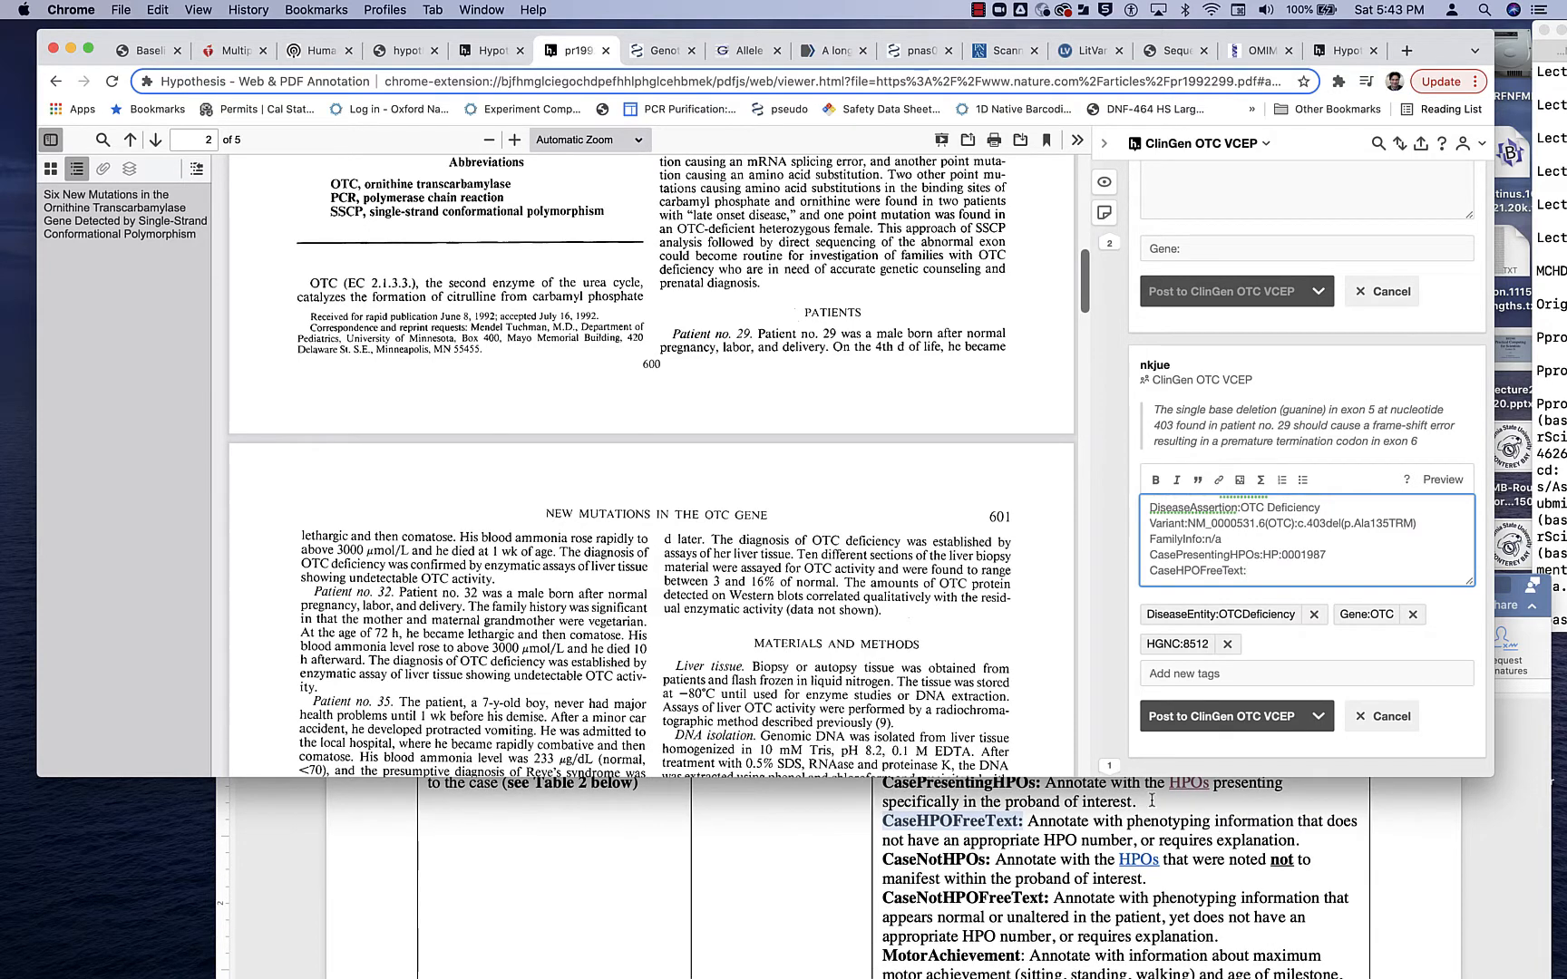
- Examine the OTC gene's HPO associations on the Human Phenotype Ontology page for terms matching patient no. 29's symptoms
left_click(317, 51)
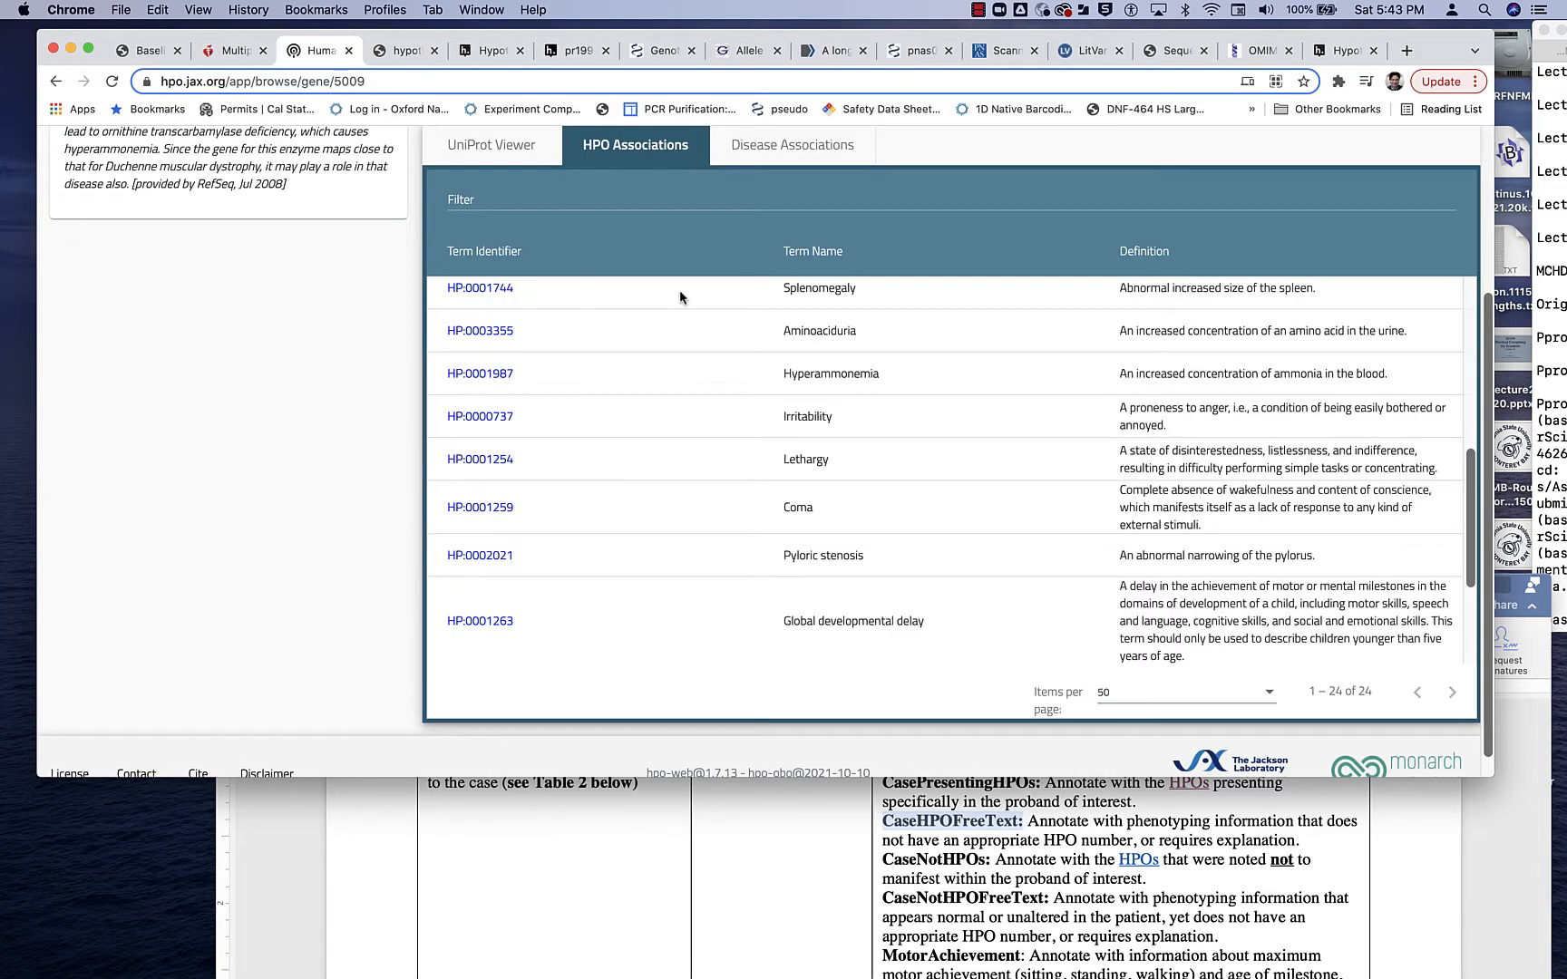
scroll(679, 289, "up", 3)
scroll(680, 295, "down", 3)
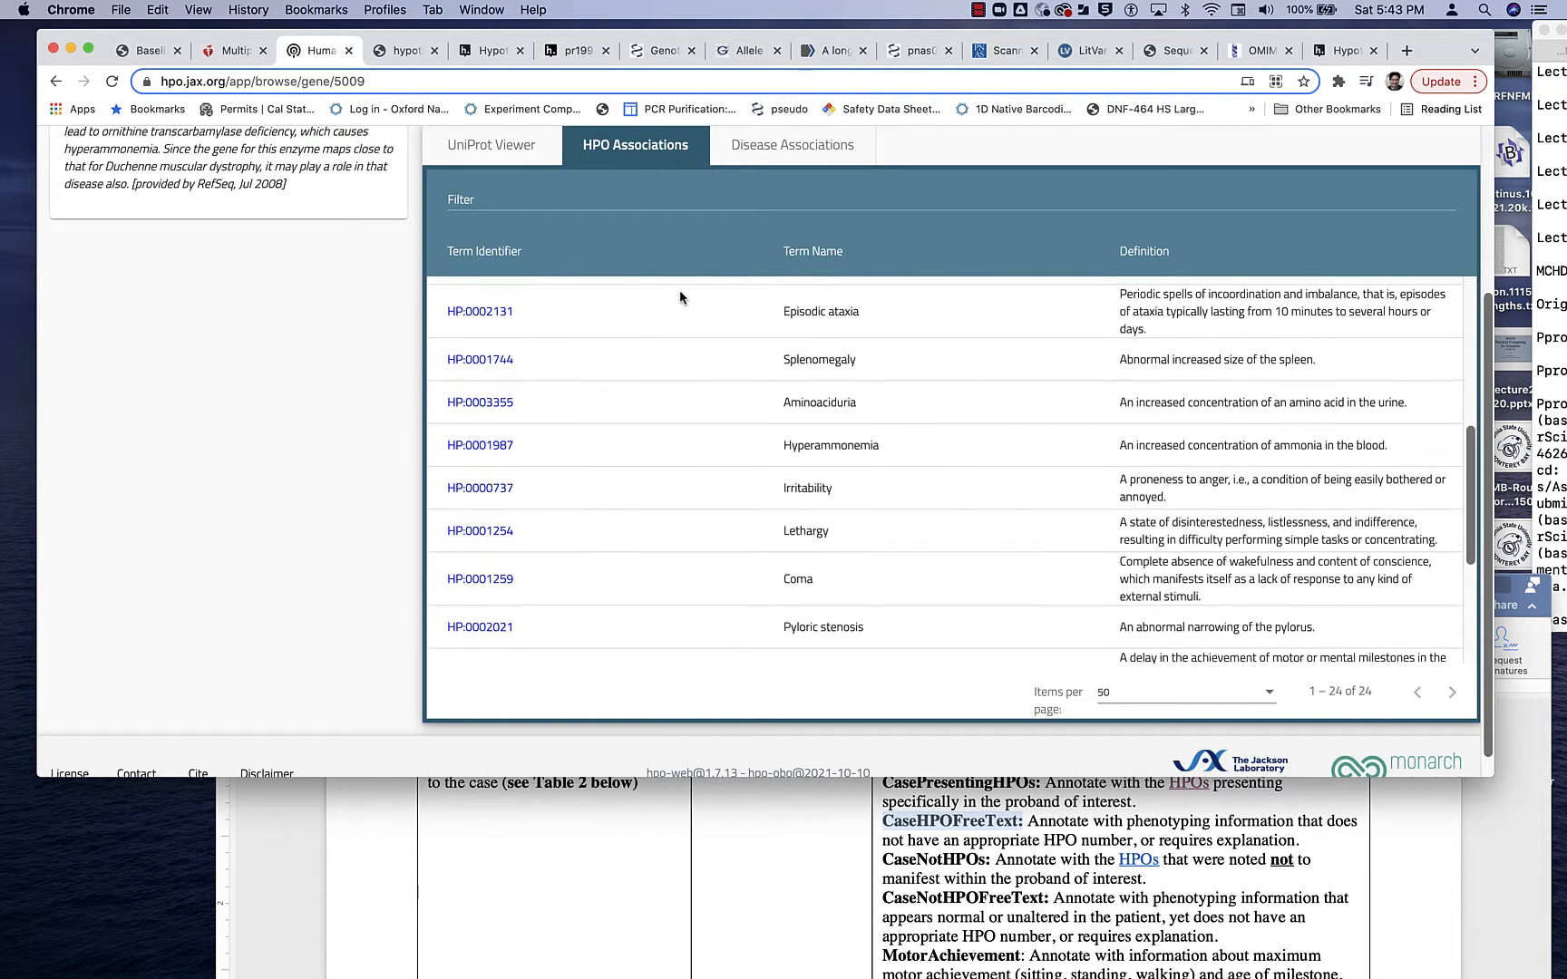
scroll(680, 297, "up", 3)
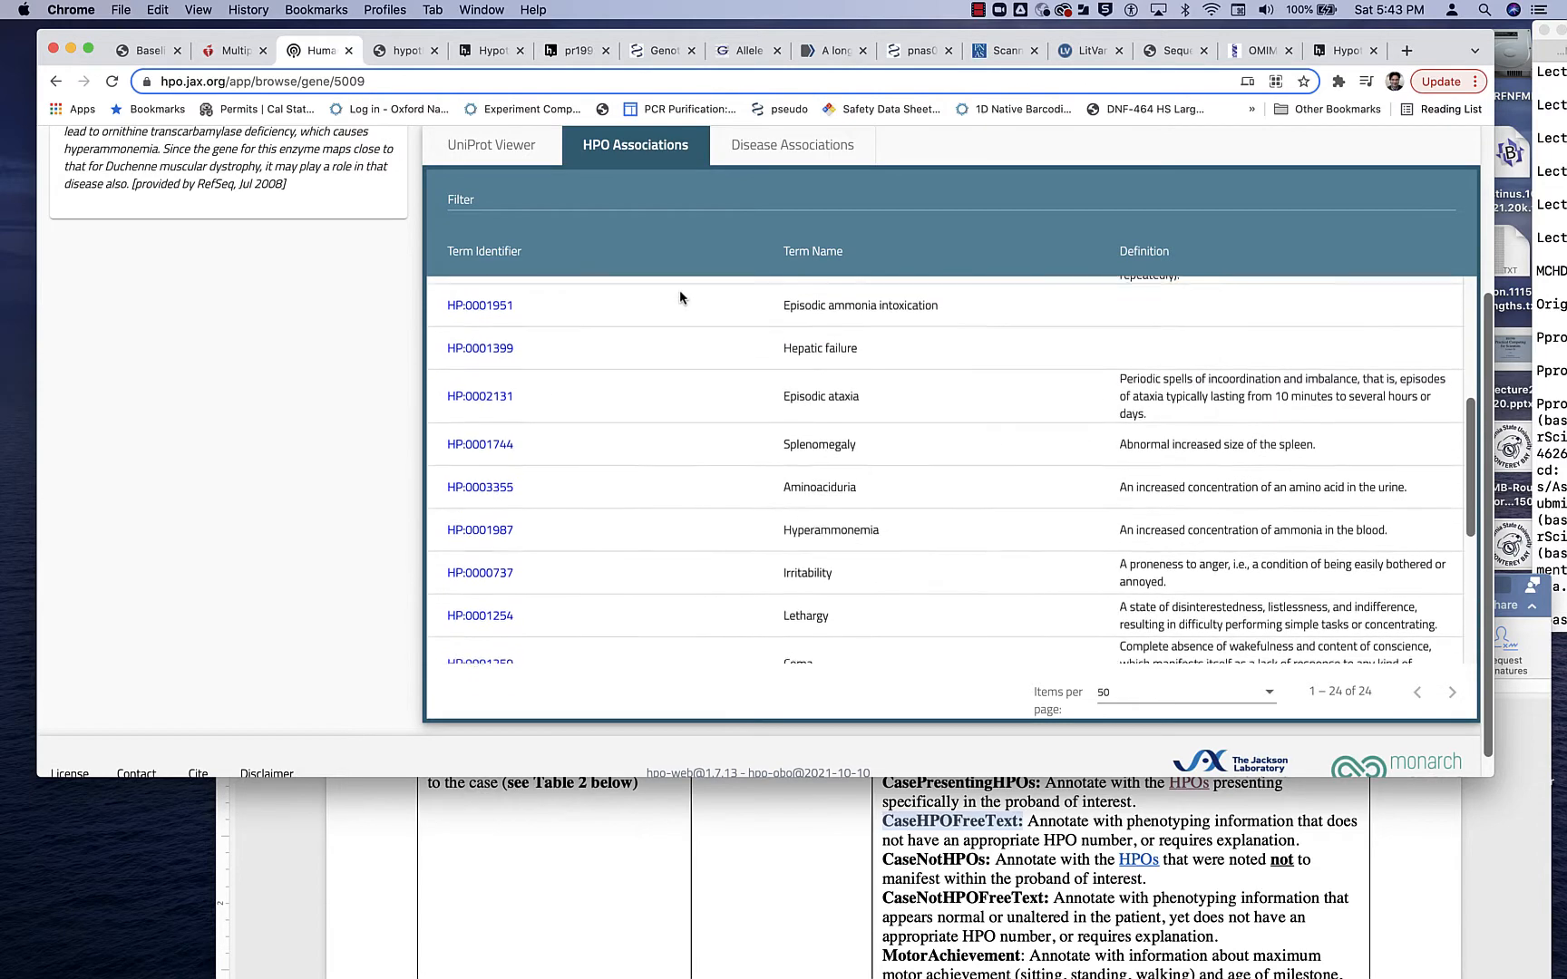
scroll(680, 296, "up", 2)
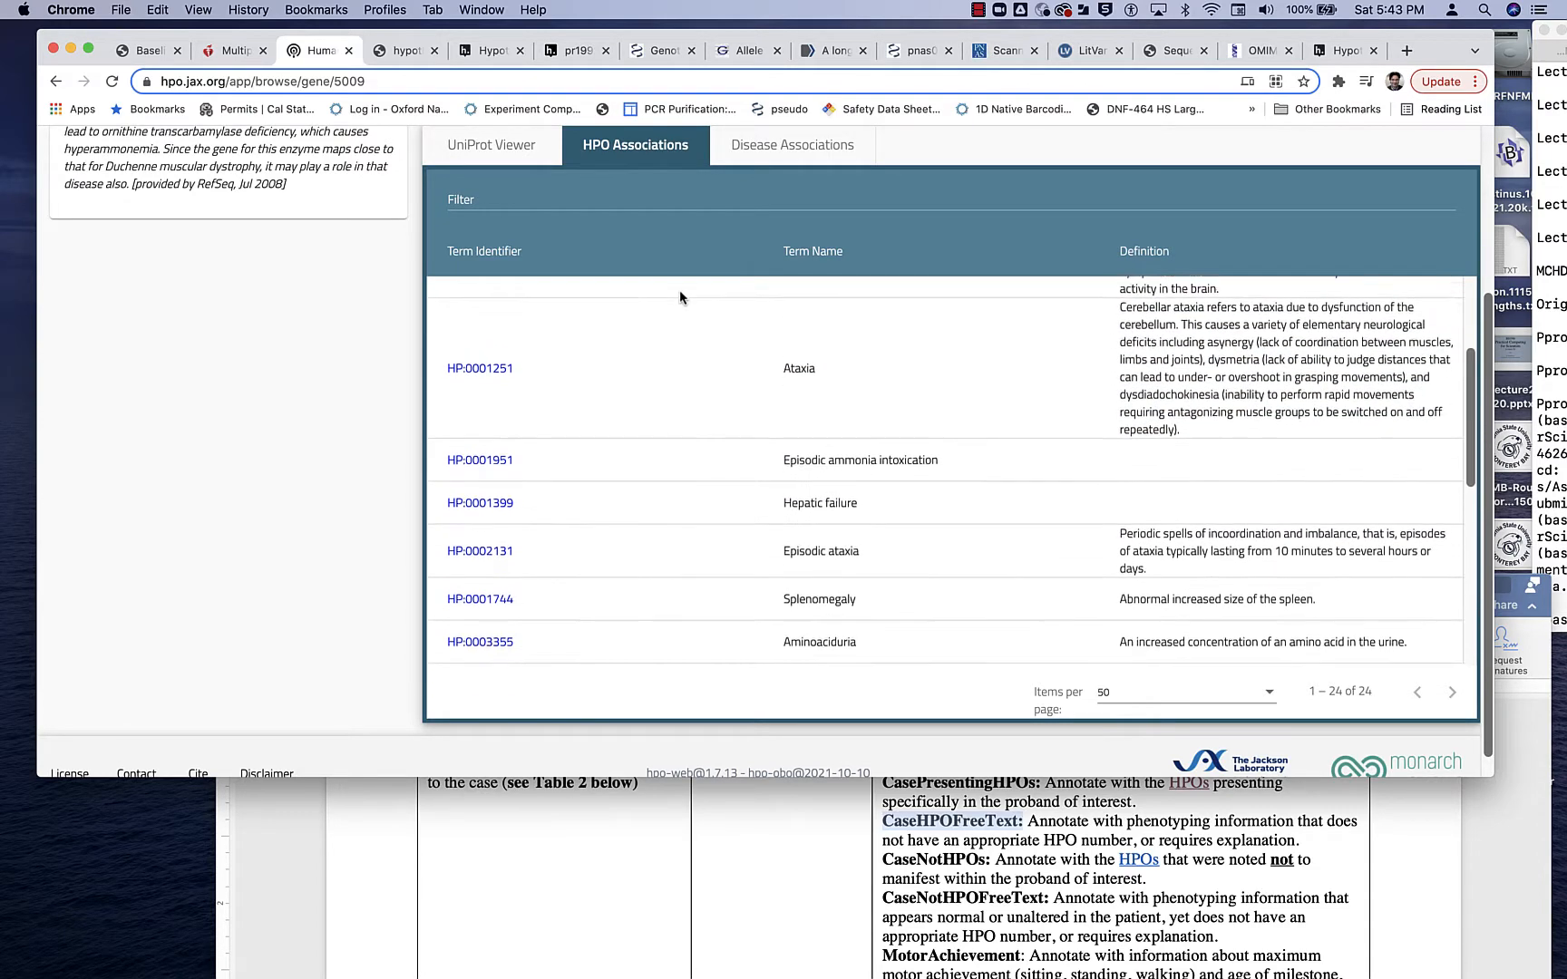
scroll(680, 297, "down", 5)
scroll(680, 296, "down", 5)
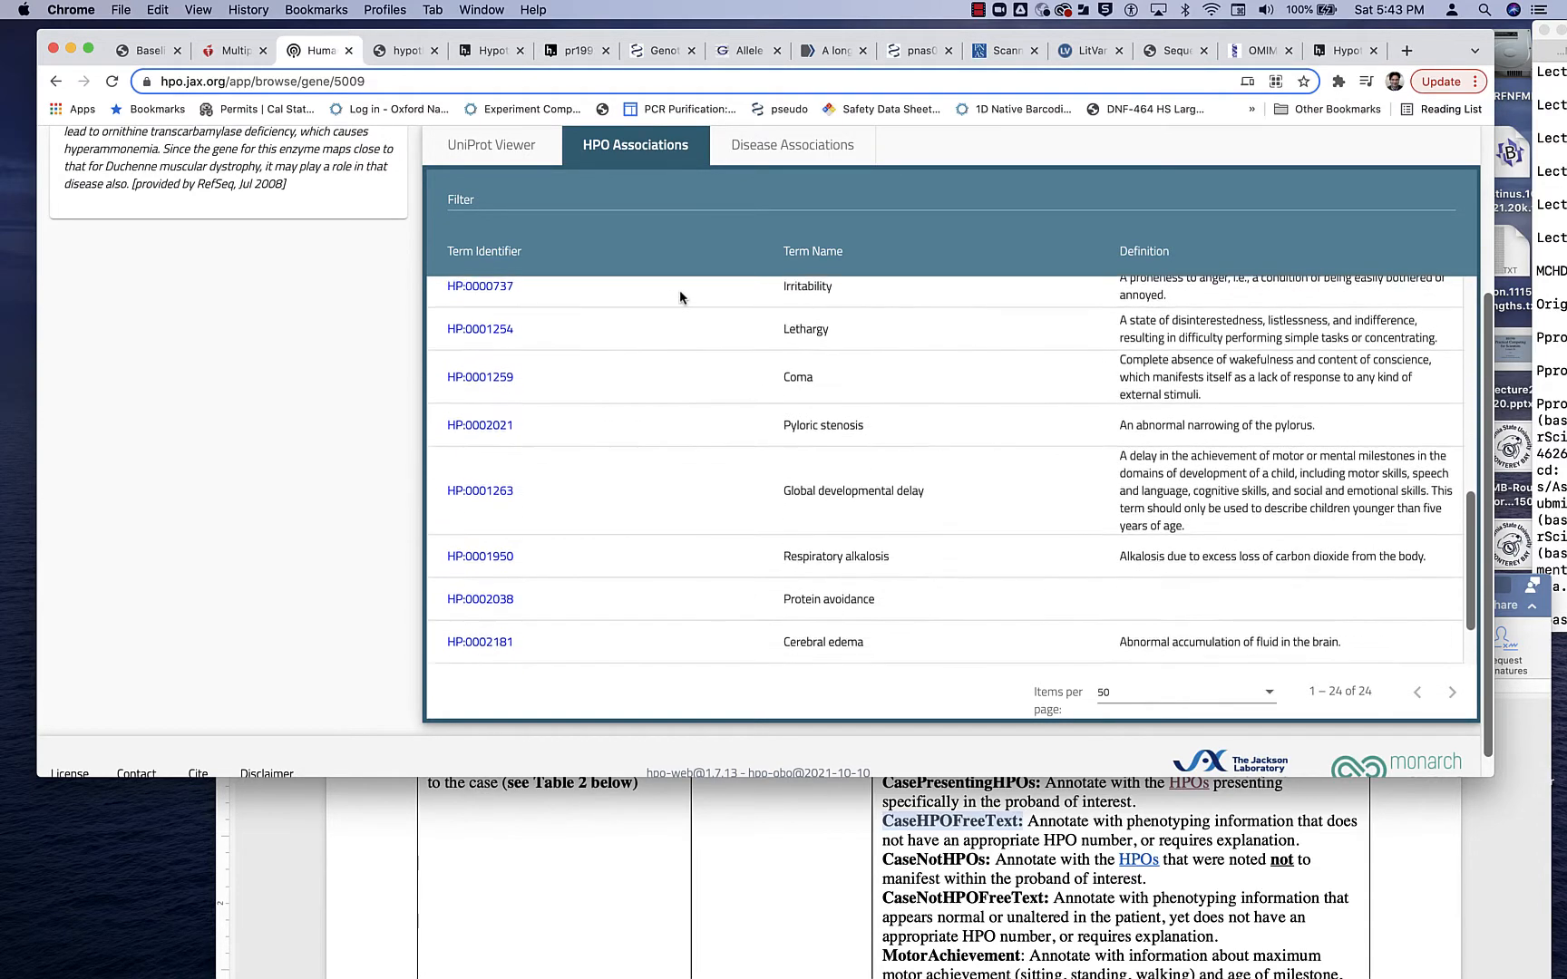
scroll(679, 296, "up", 5)
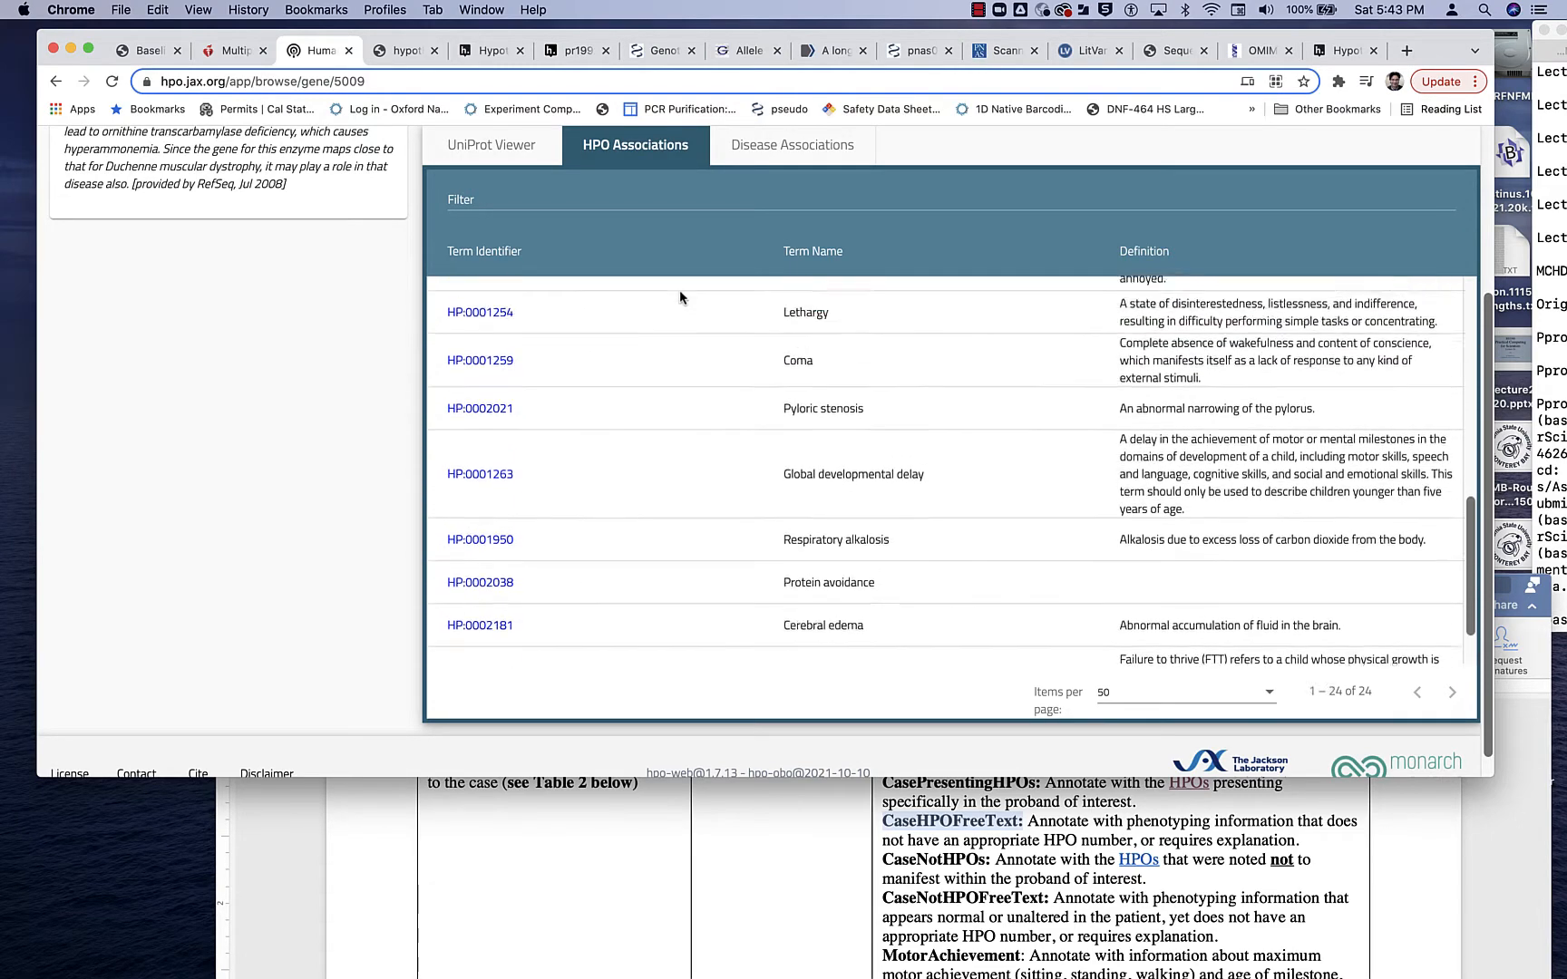
scroll(679, 296, "up", 5)
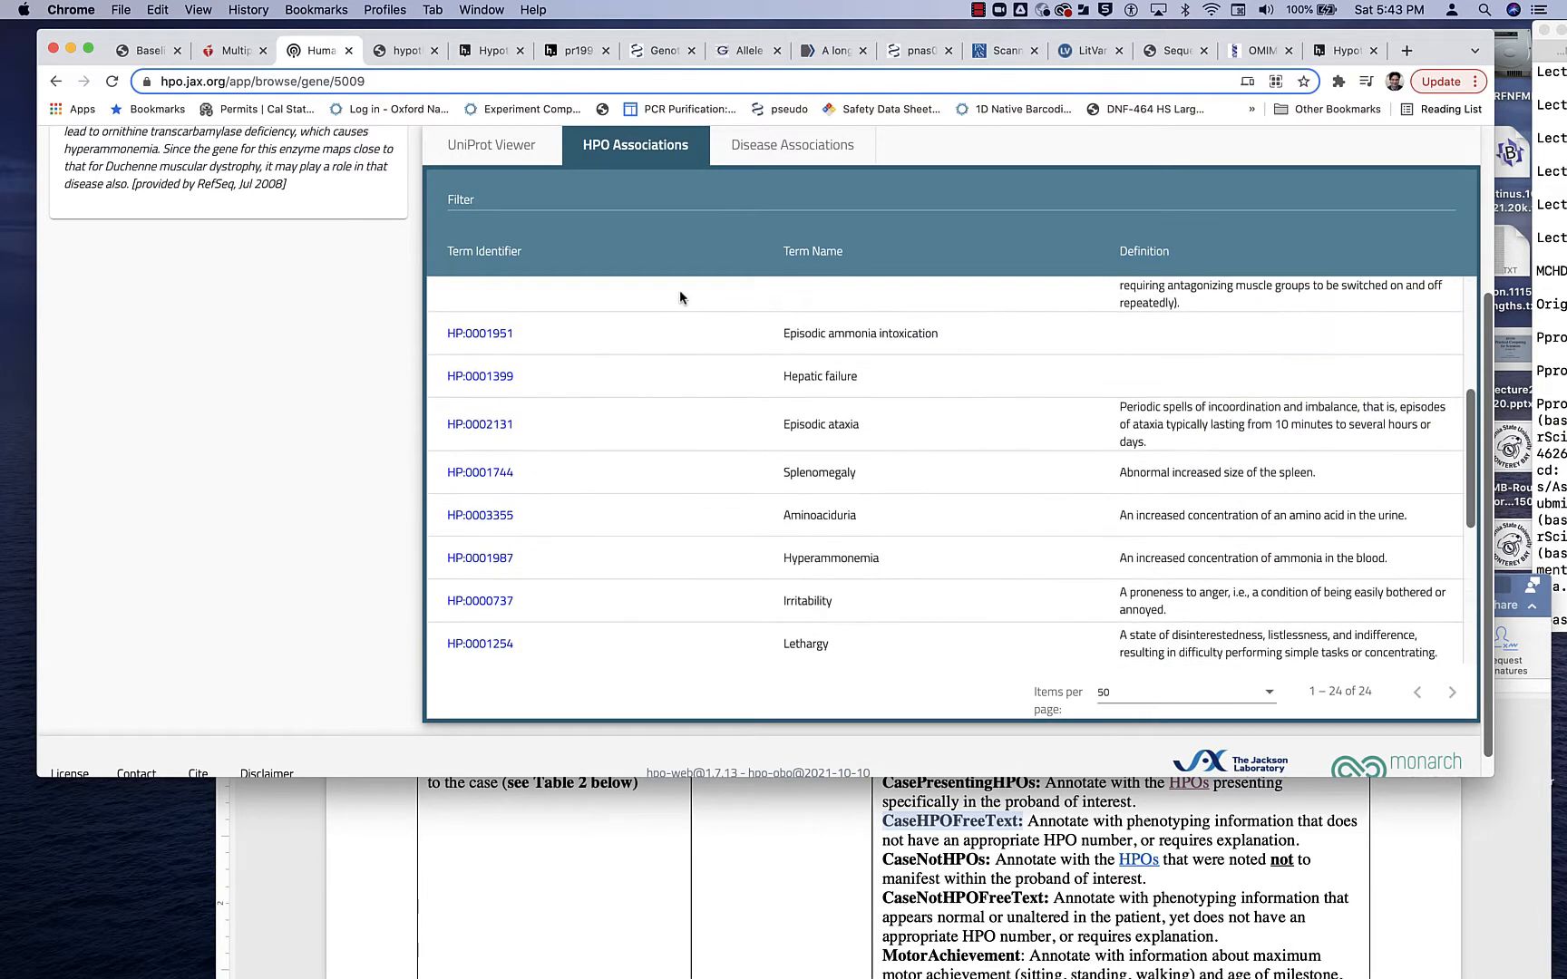
scroll(680, 297, "up", 4)
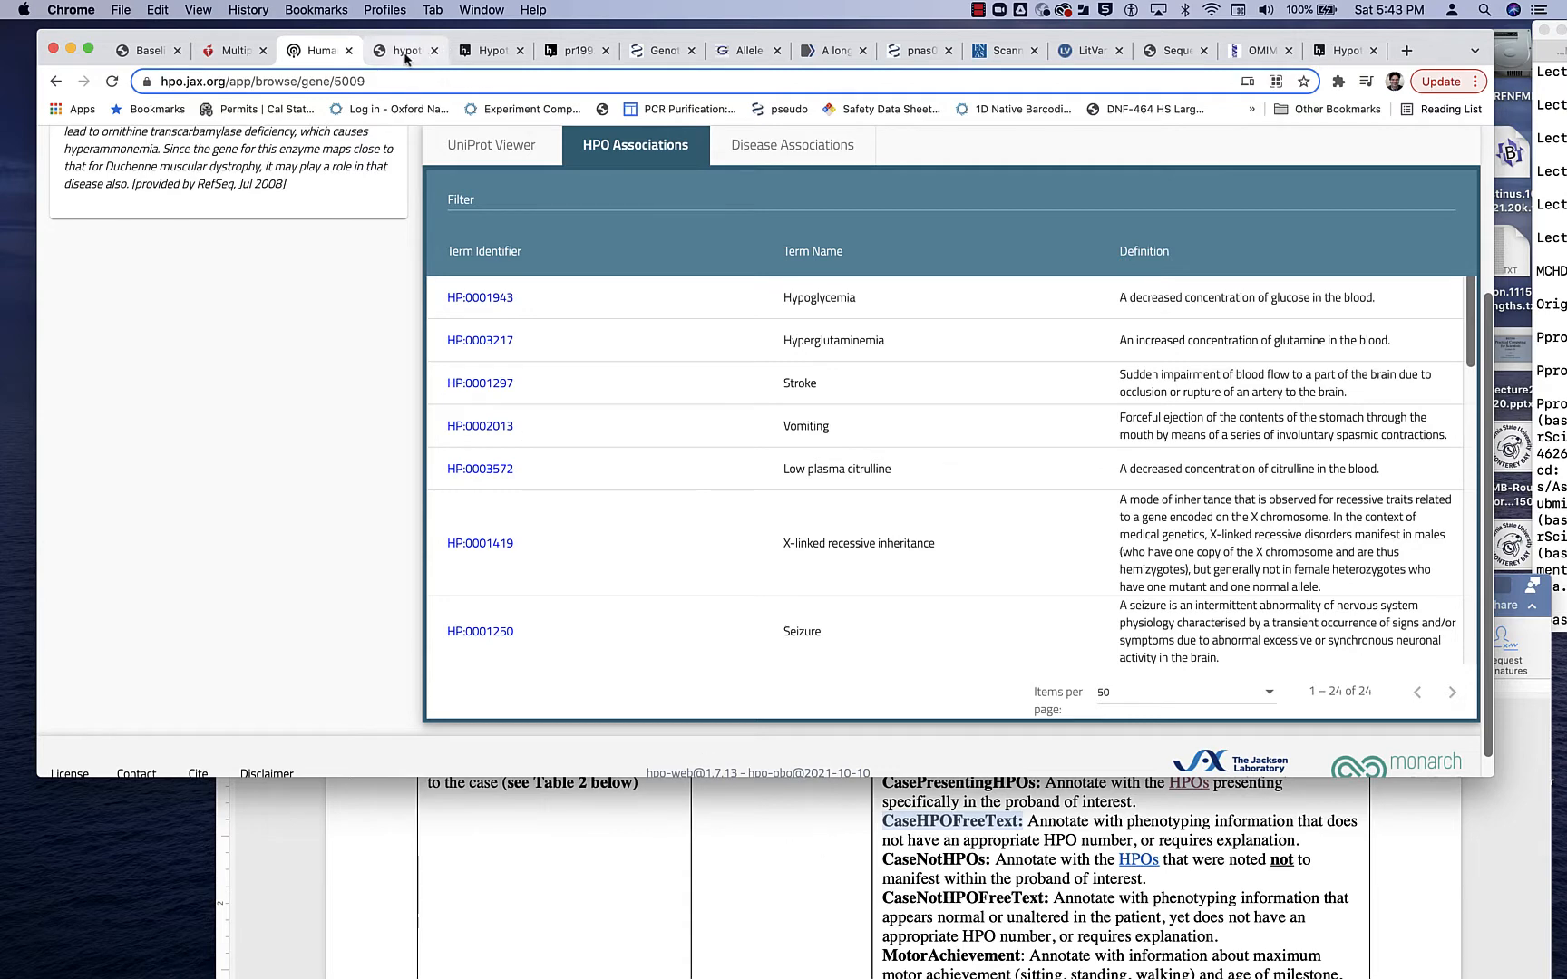
left_click(562, 50)
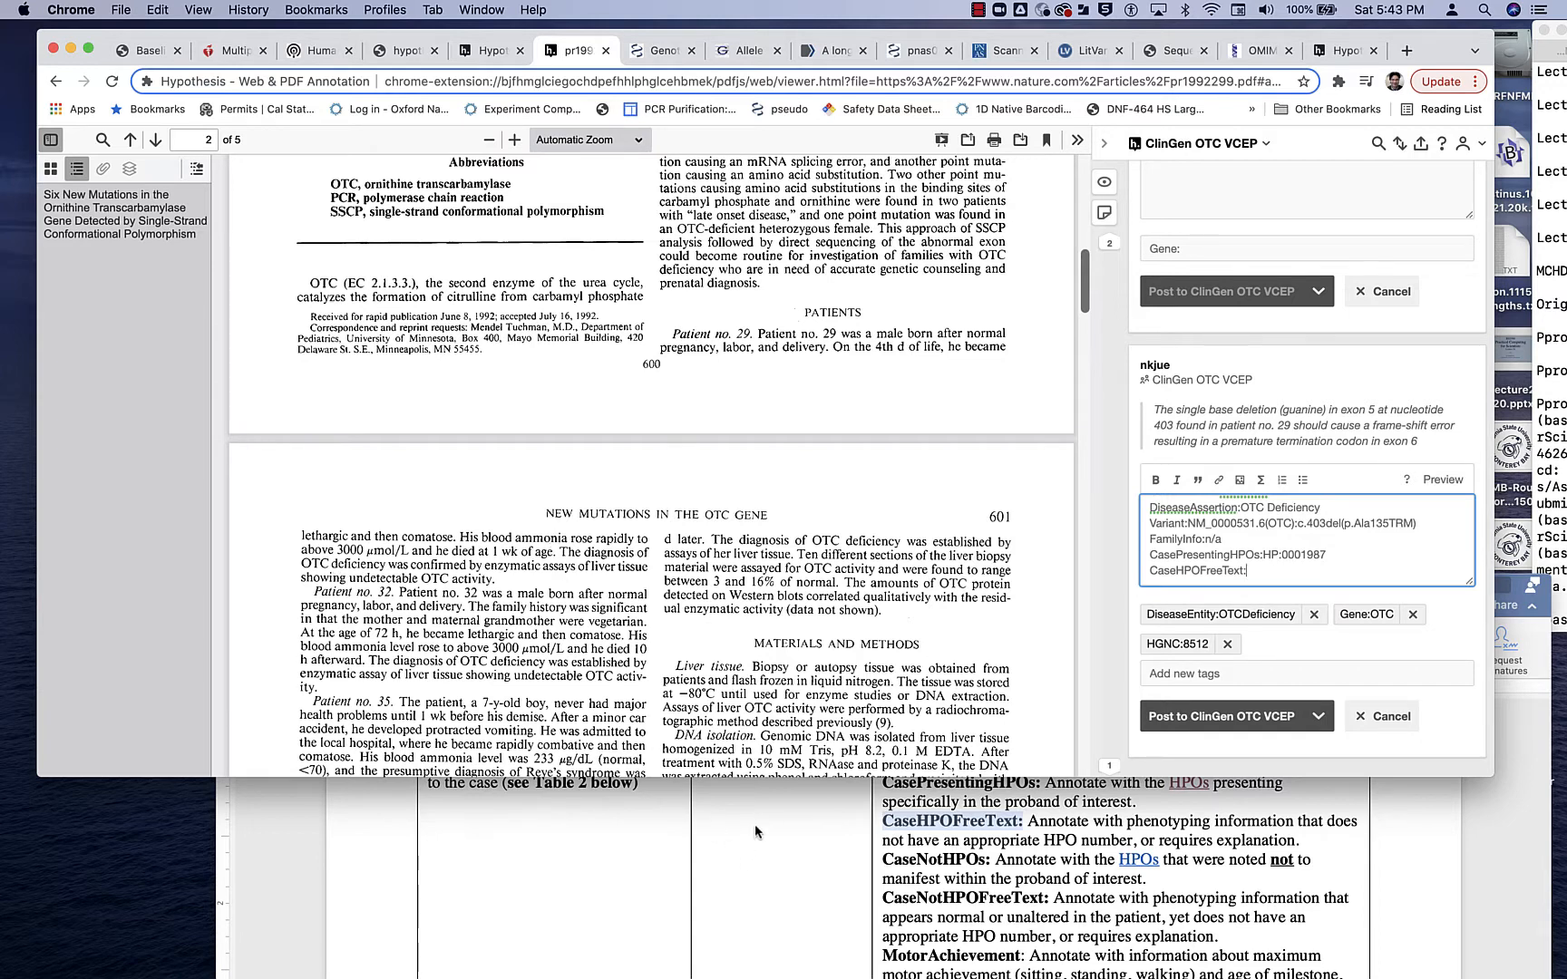
left_click(314, 52)
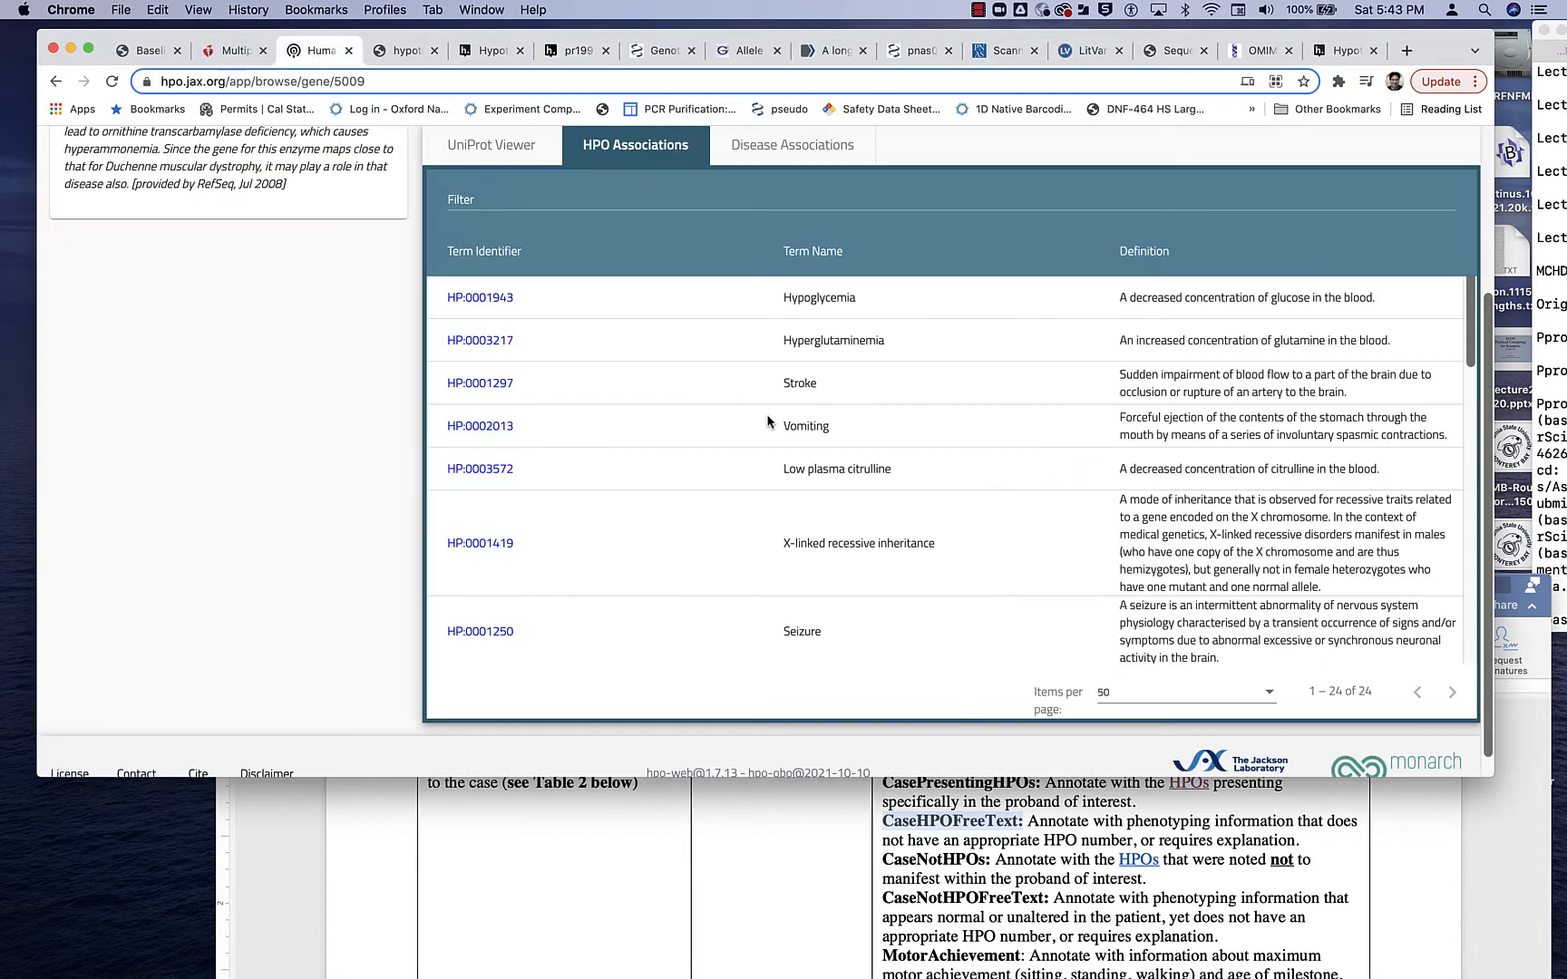
- Look through the remaining HPO terms associated with the OTC gene, including ataxia, hyperammonemia, lethargy and coma
scroll(902, 428, "up", 1)
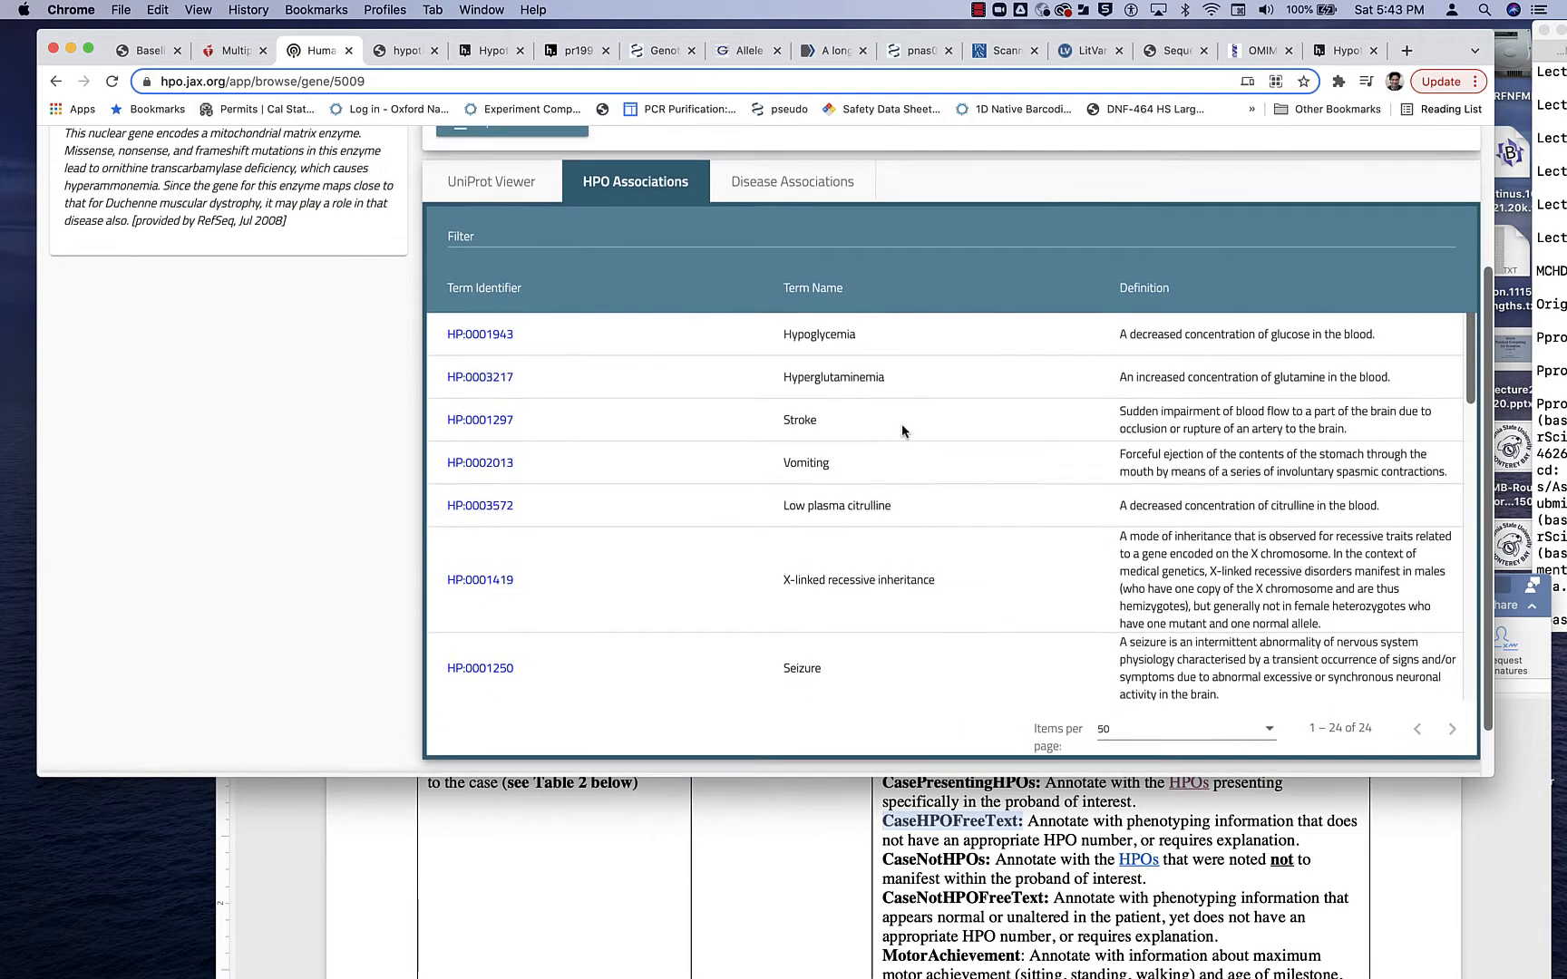
scroll(901, 423, "up", 2)
scroll(901, 424, "down", 4)
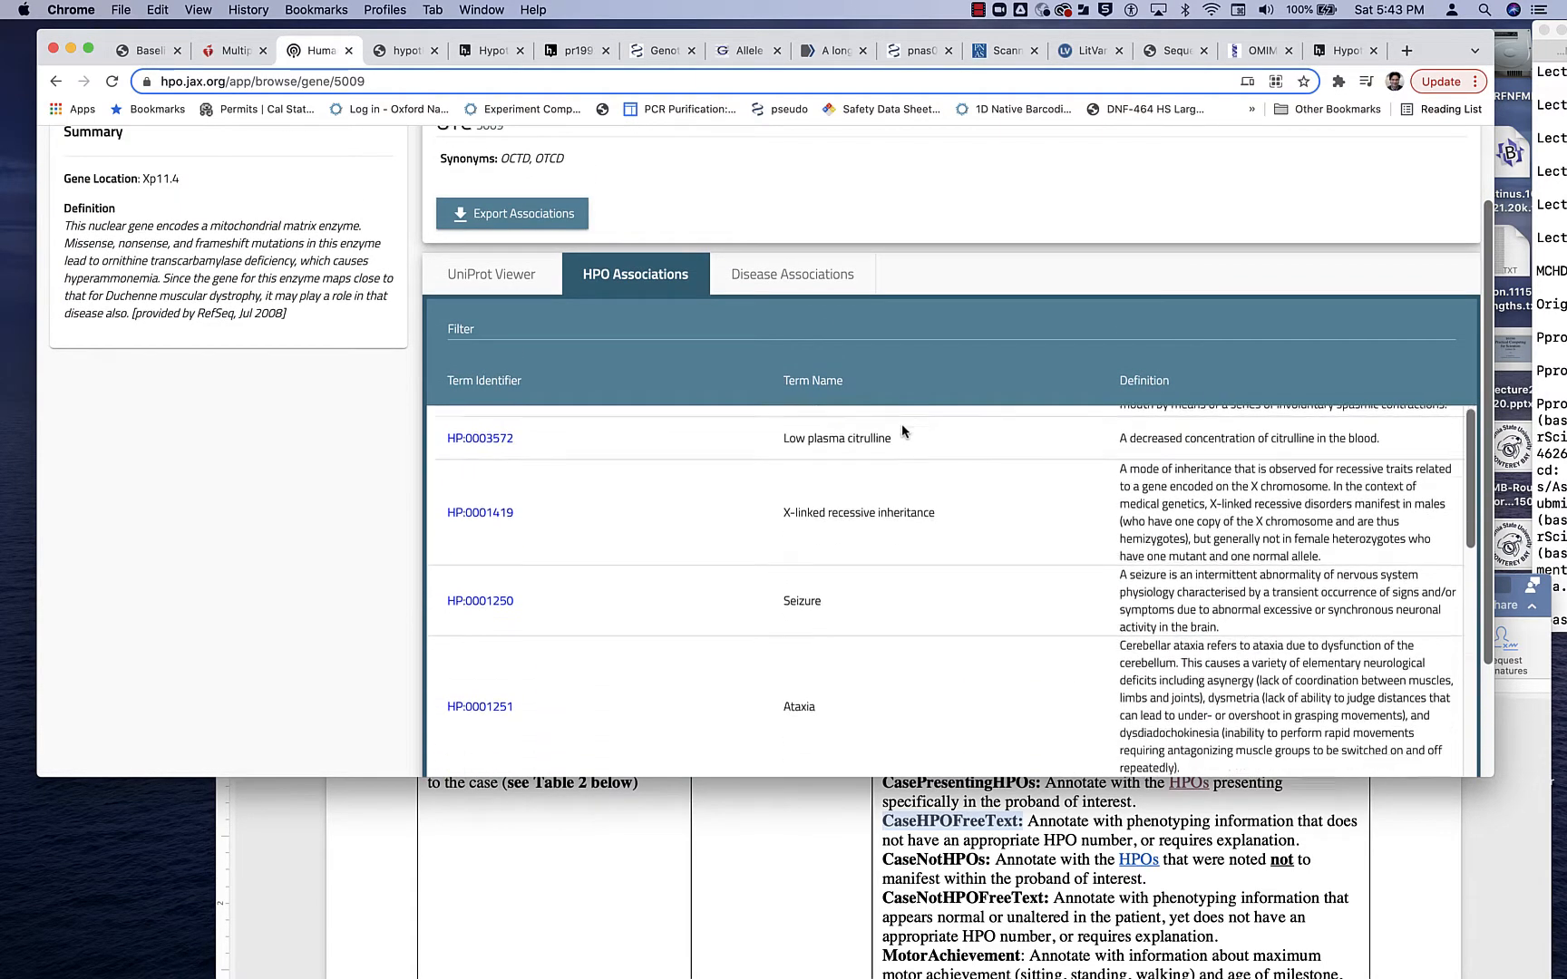
scroll(902, 423, "down", 5)
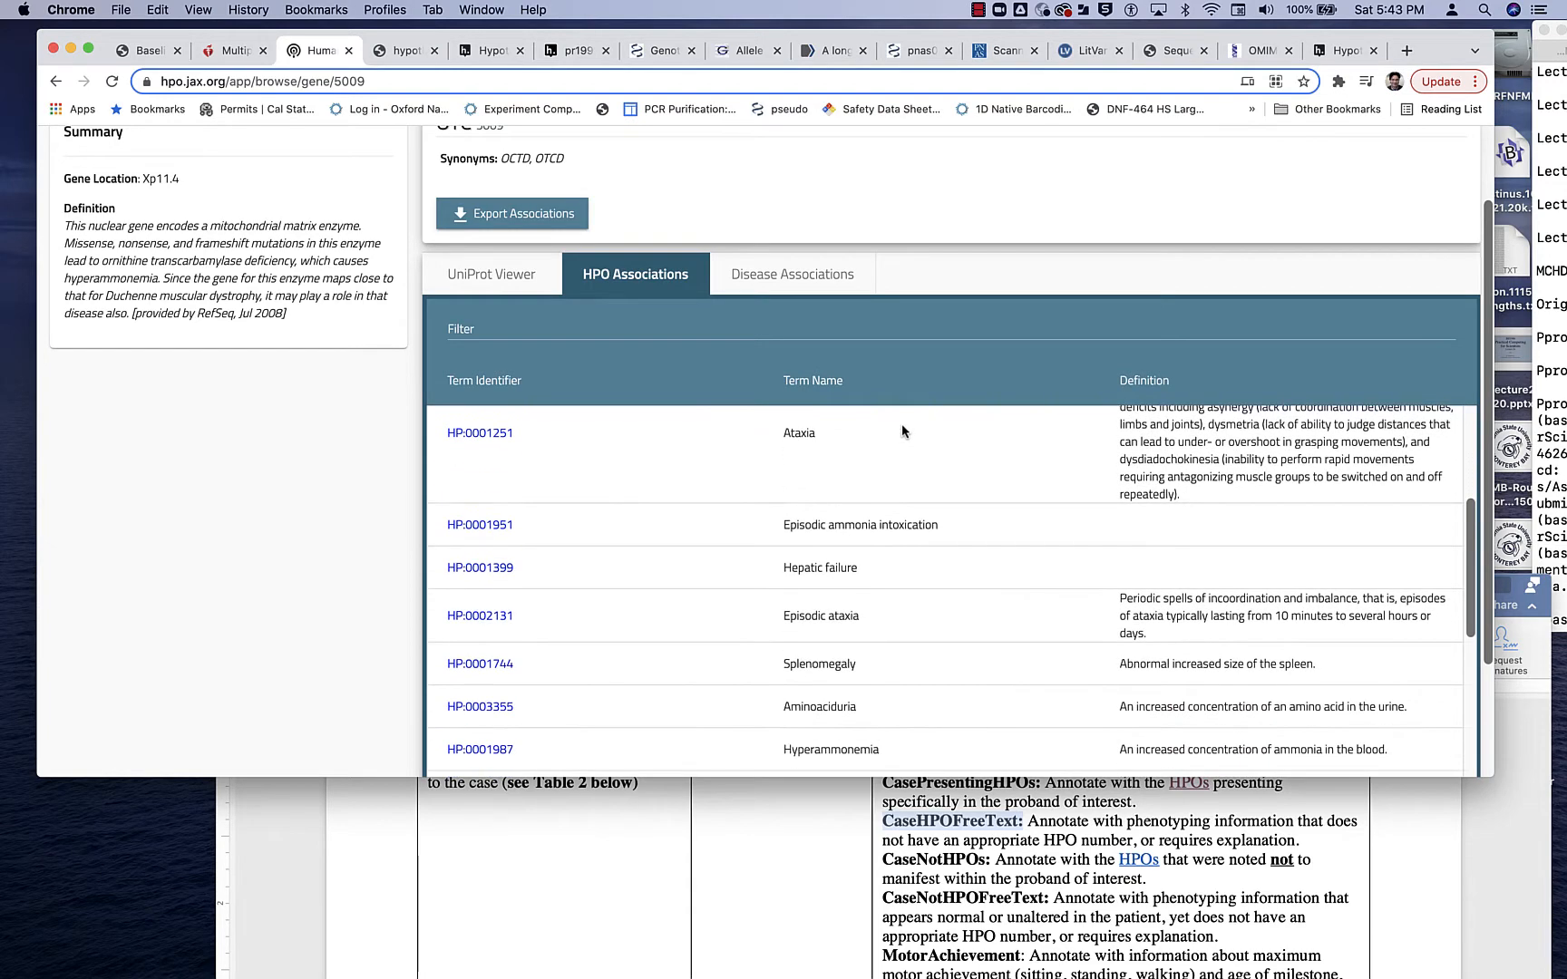
scroll(947, 556, "down", 4)
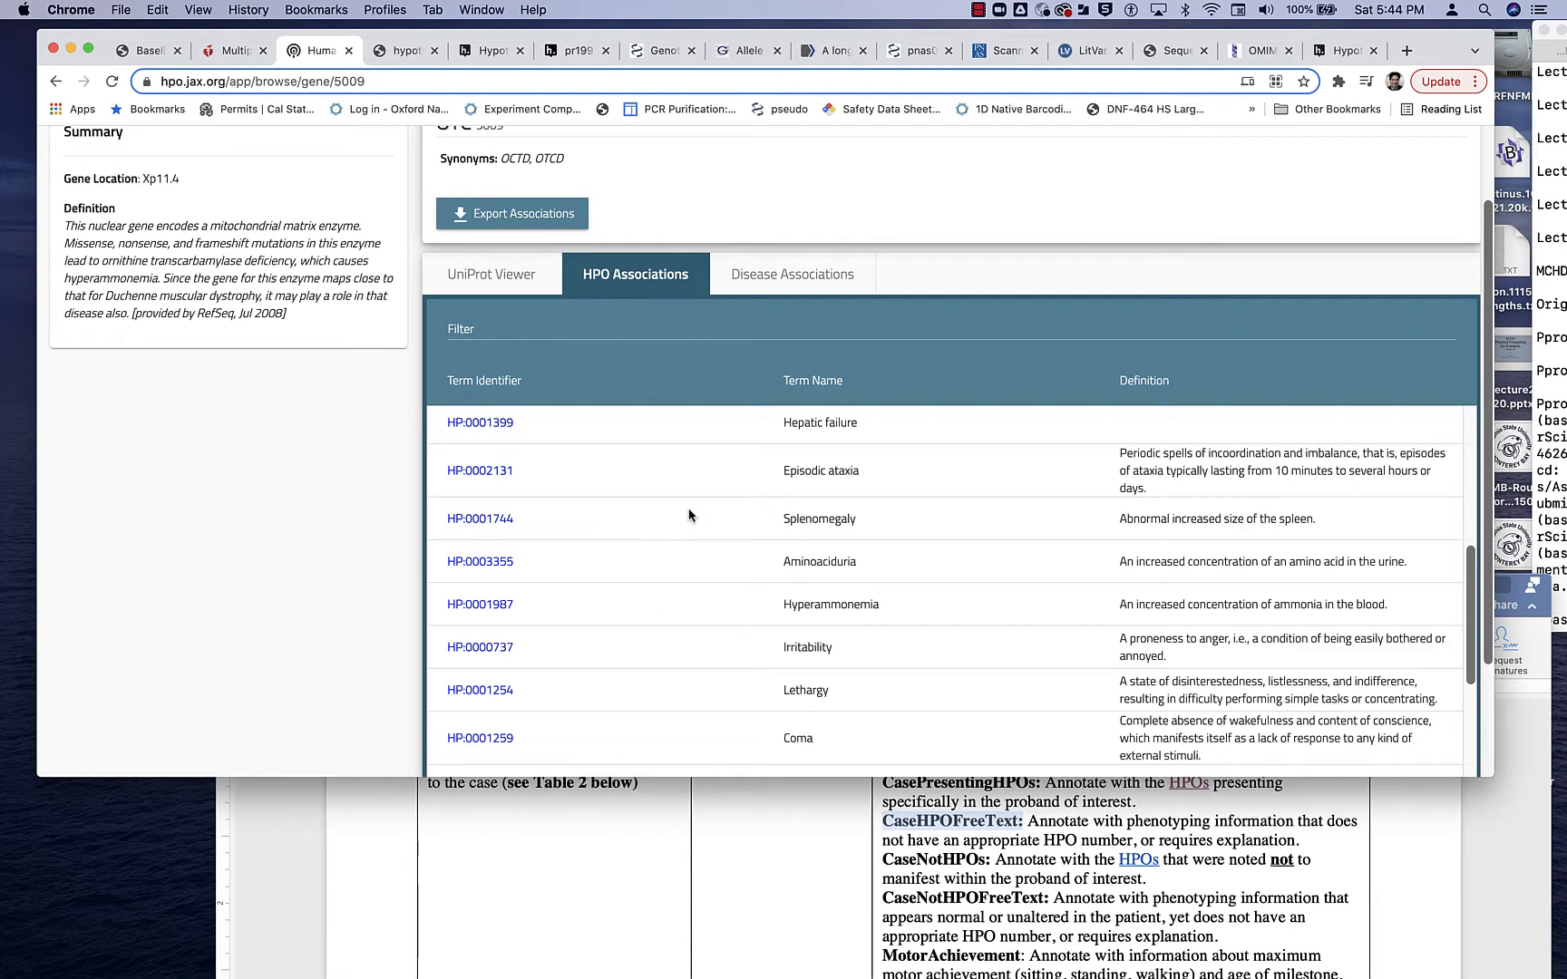
- Return to the PDF paper's annotation draft, fill CaseHPOFreeText with "n/a" and add the line "CaseNotHOs:n/a" below it
left_click(539, 54)
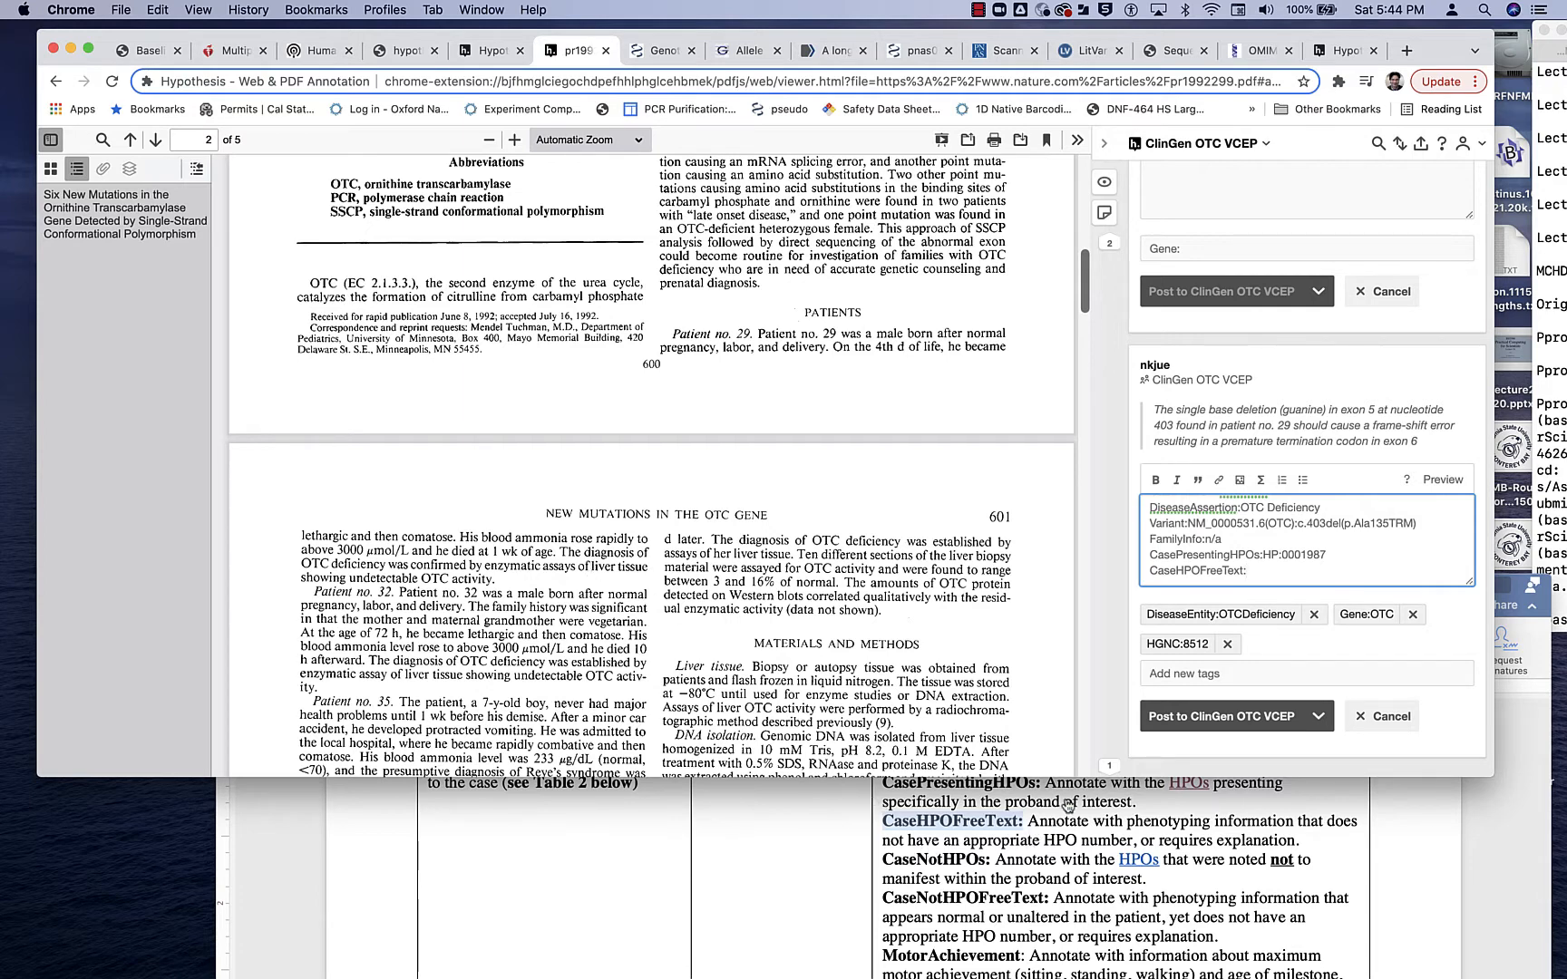
type("n/a")
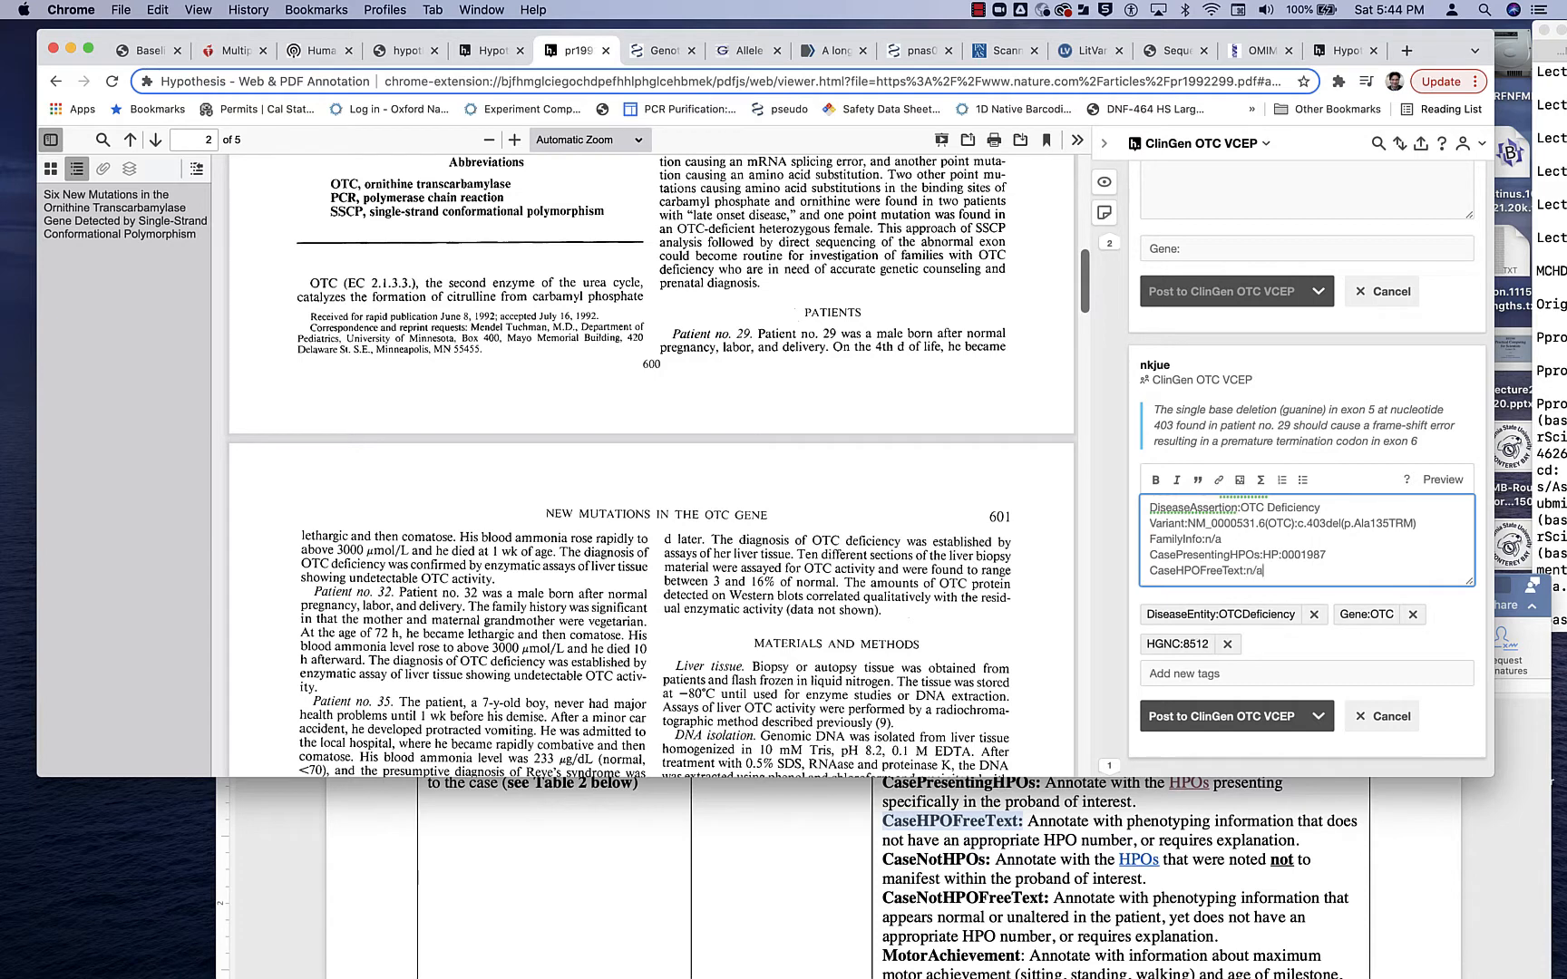
key("Return")
type("CaseNotHOs:n/a")
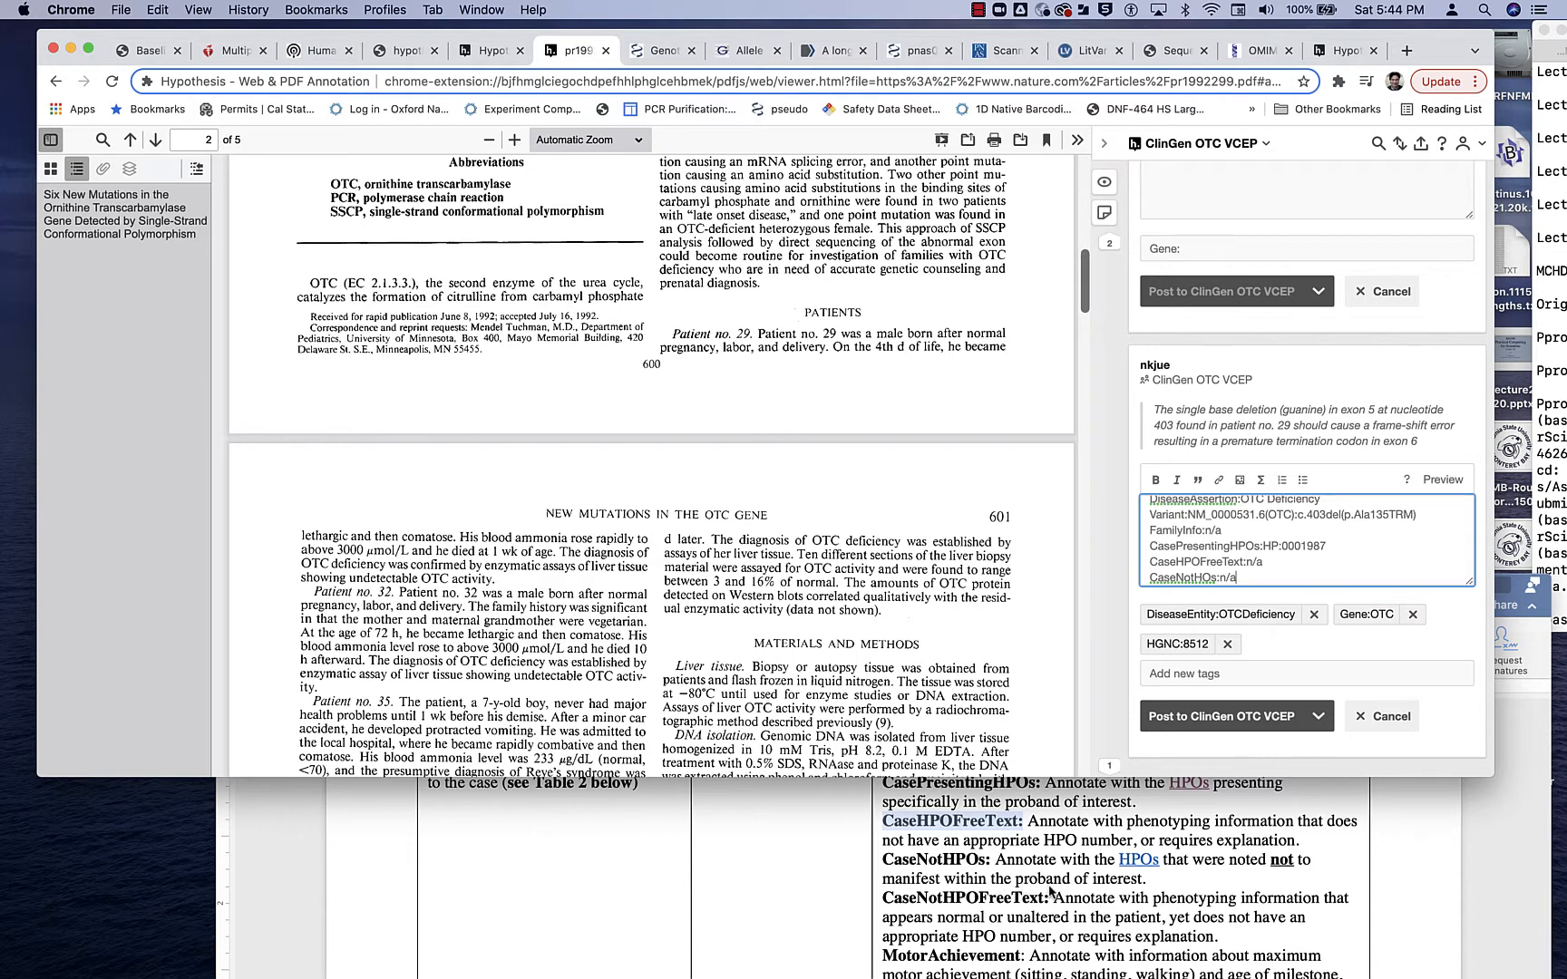
- Consult the protocol's next field and add the line "CaseNotHPOFreeText:n/a" to the annotation draft
scroll(1041, 893, "down", 1)
scroll(1041, 893, "down", 1)
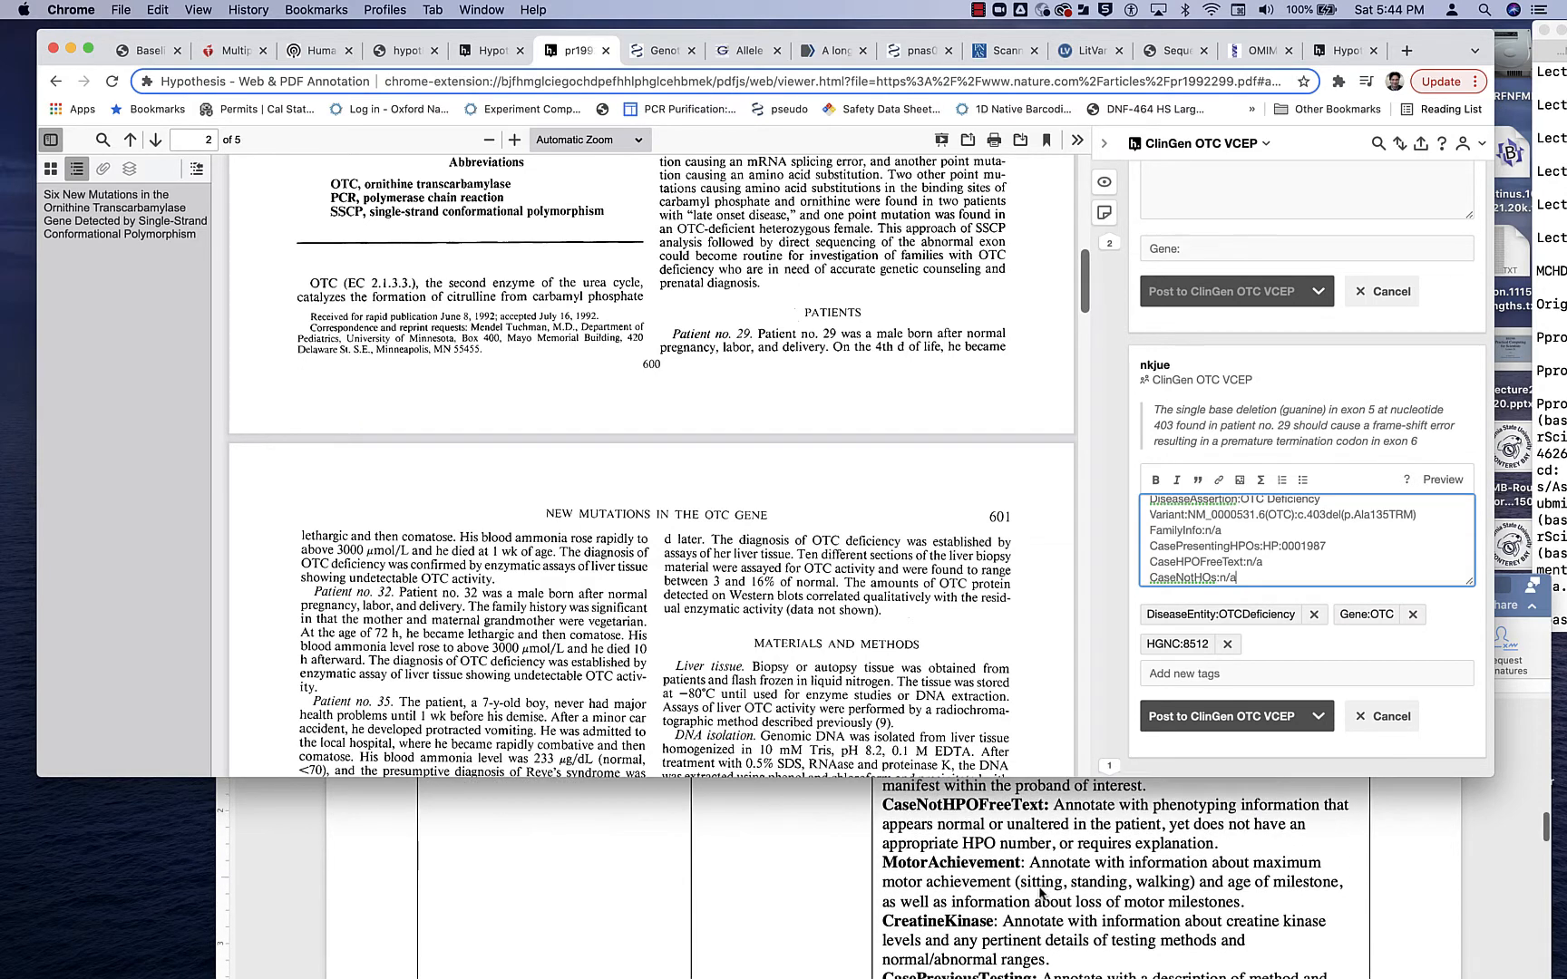
key("Return")
type("CaseNotNPO")
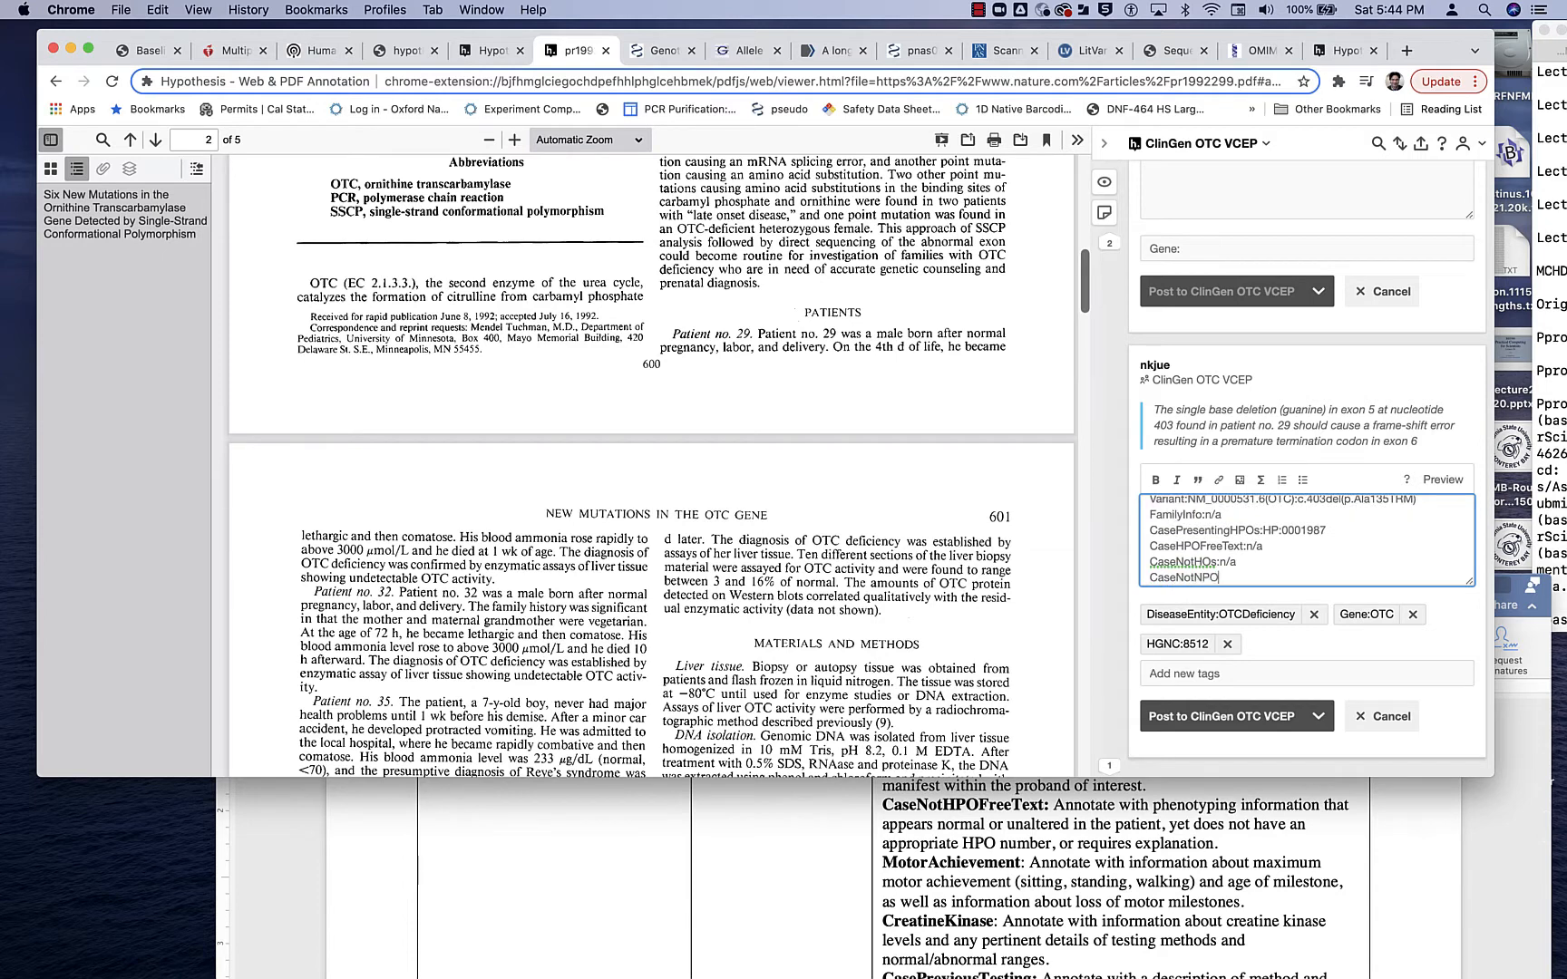
key("BackSpace")
key("BackSpace")
key("BackSpace")
type("HPOFreeText: n/a")
key("Return")
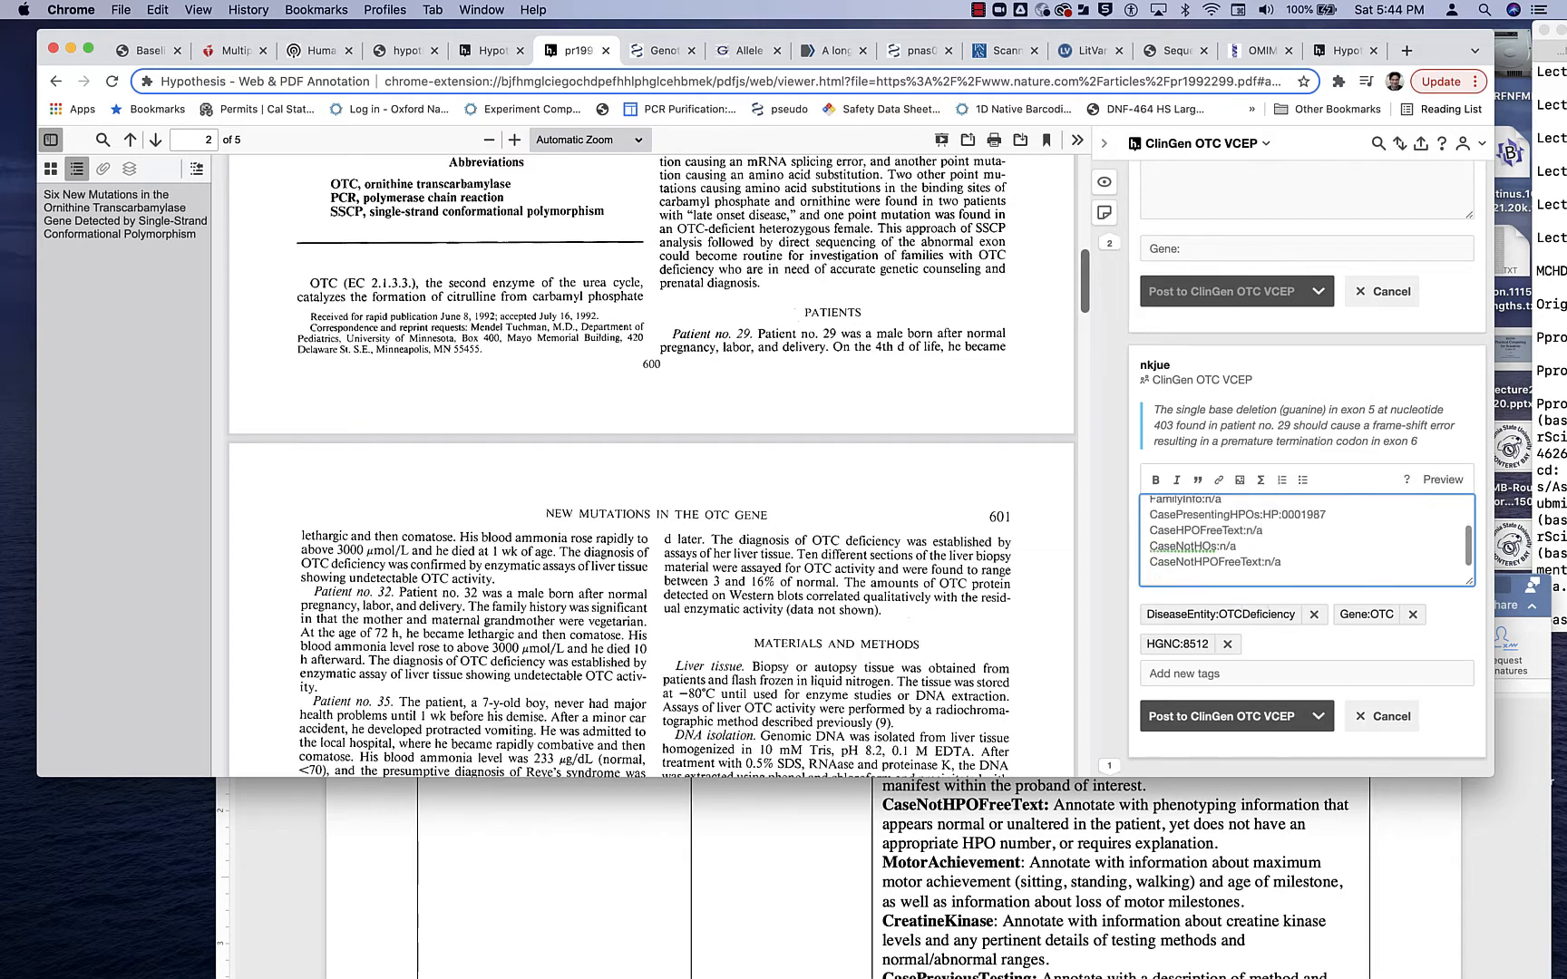
- Add the line "MotorAchievement:n/a" to the annotation draft
type("Mote")
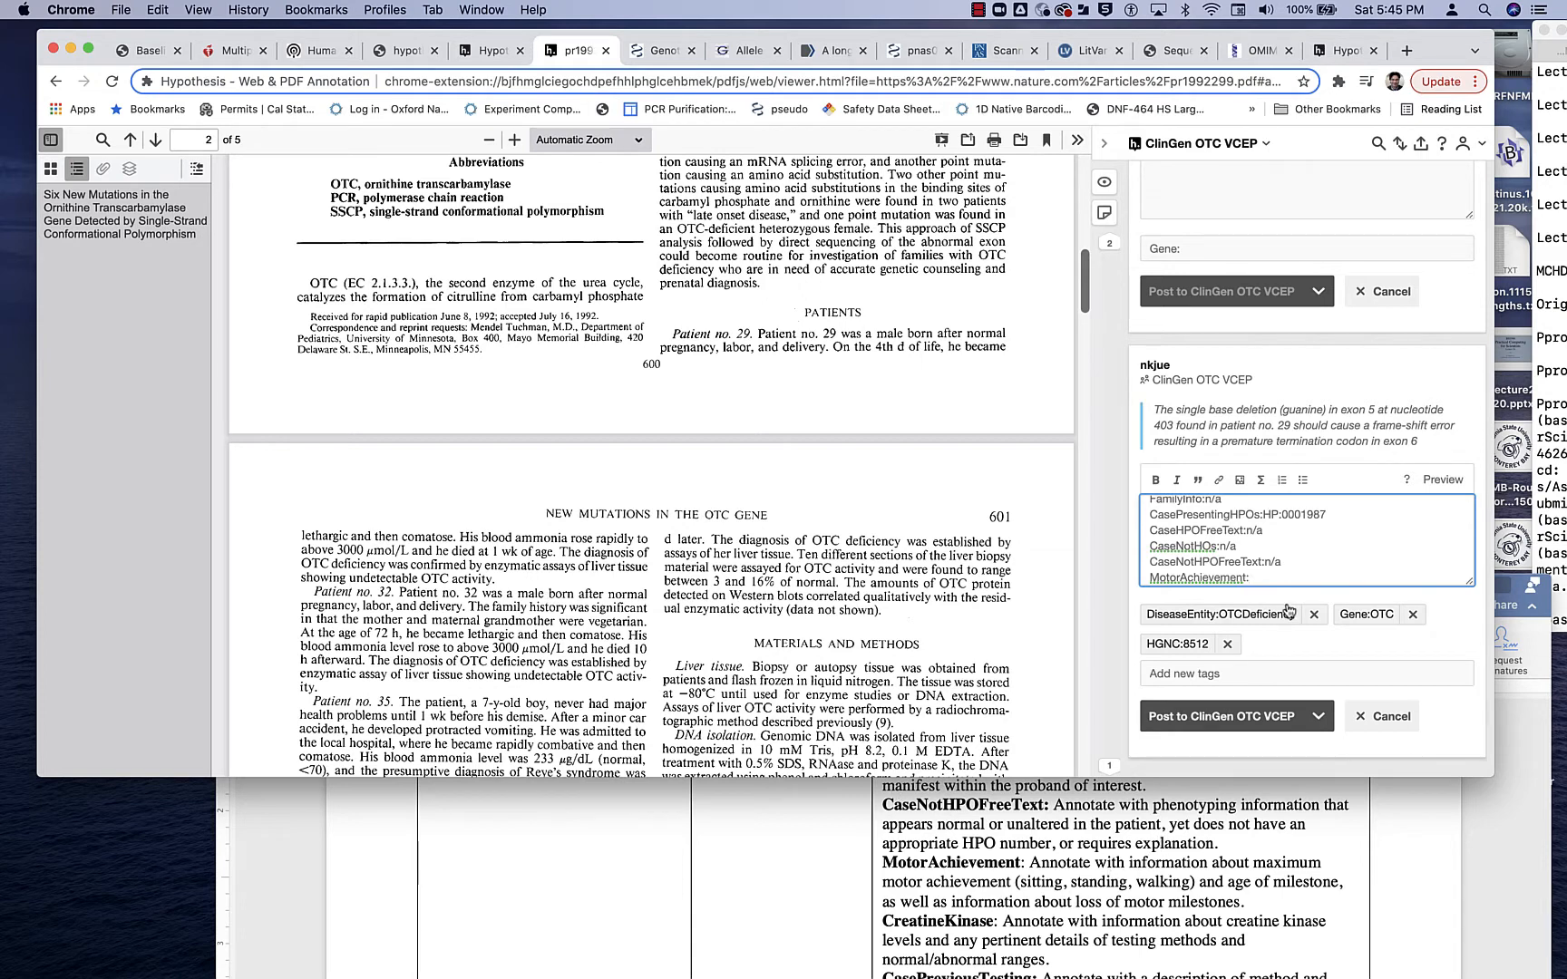
type("n/a")
key("Return")
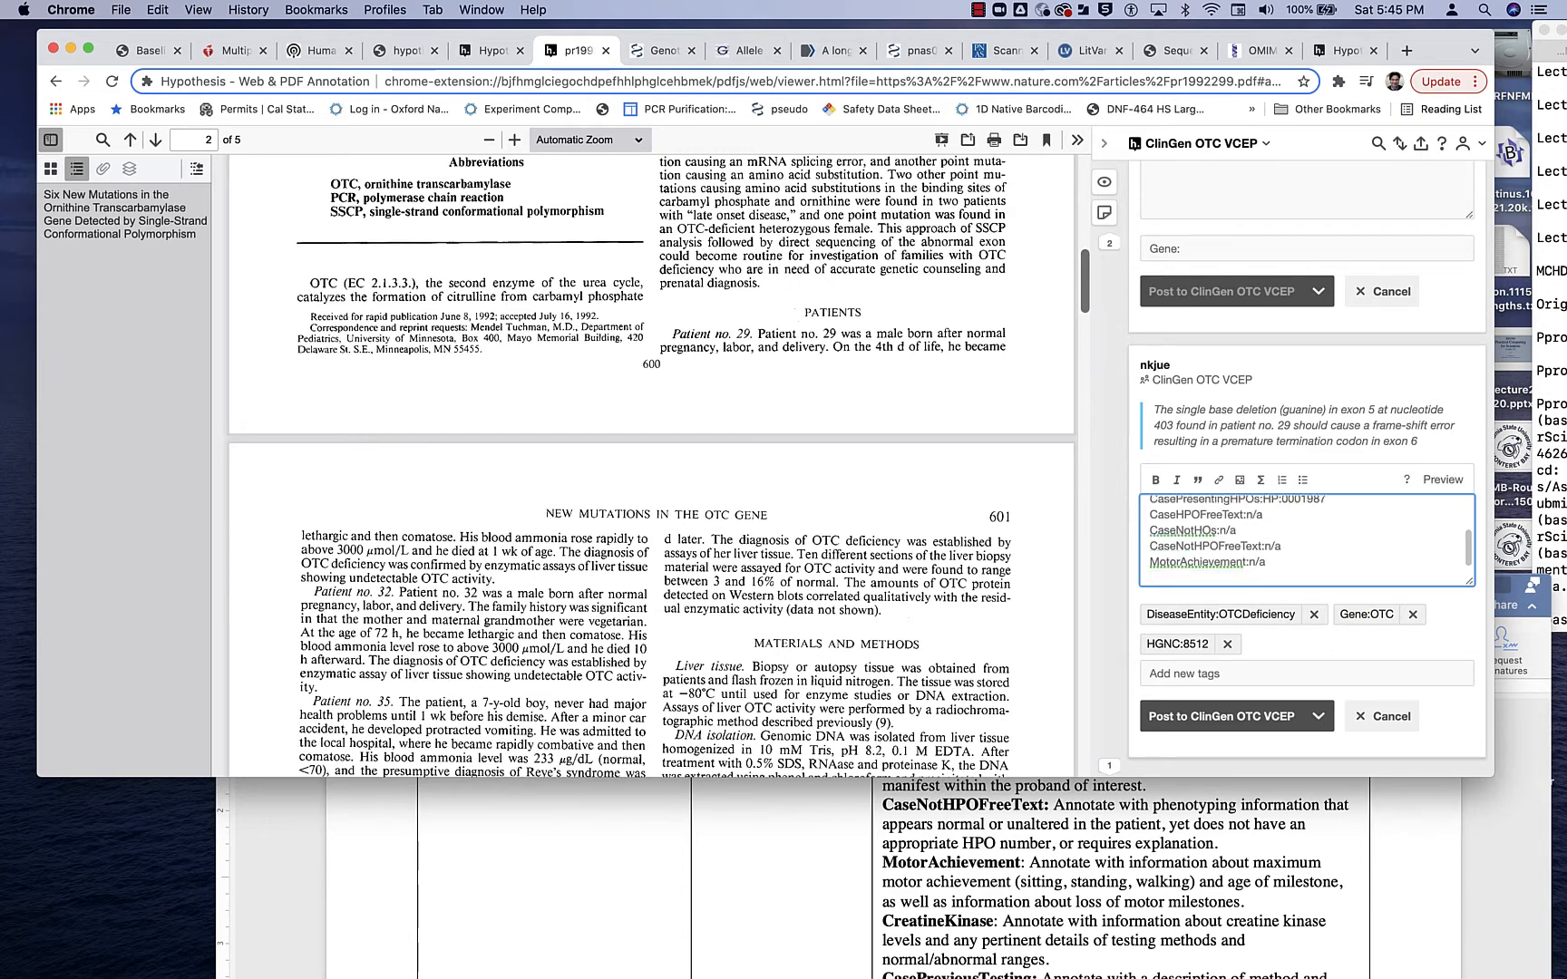
- Add the line "CreatineKinase:n/a" to the annotation draft, following the protocol's field order
scroll(1224, 886, "down", 5)
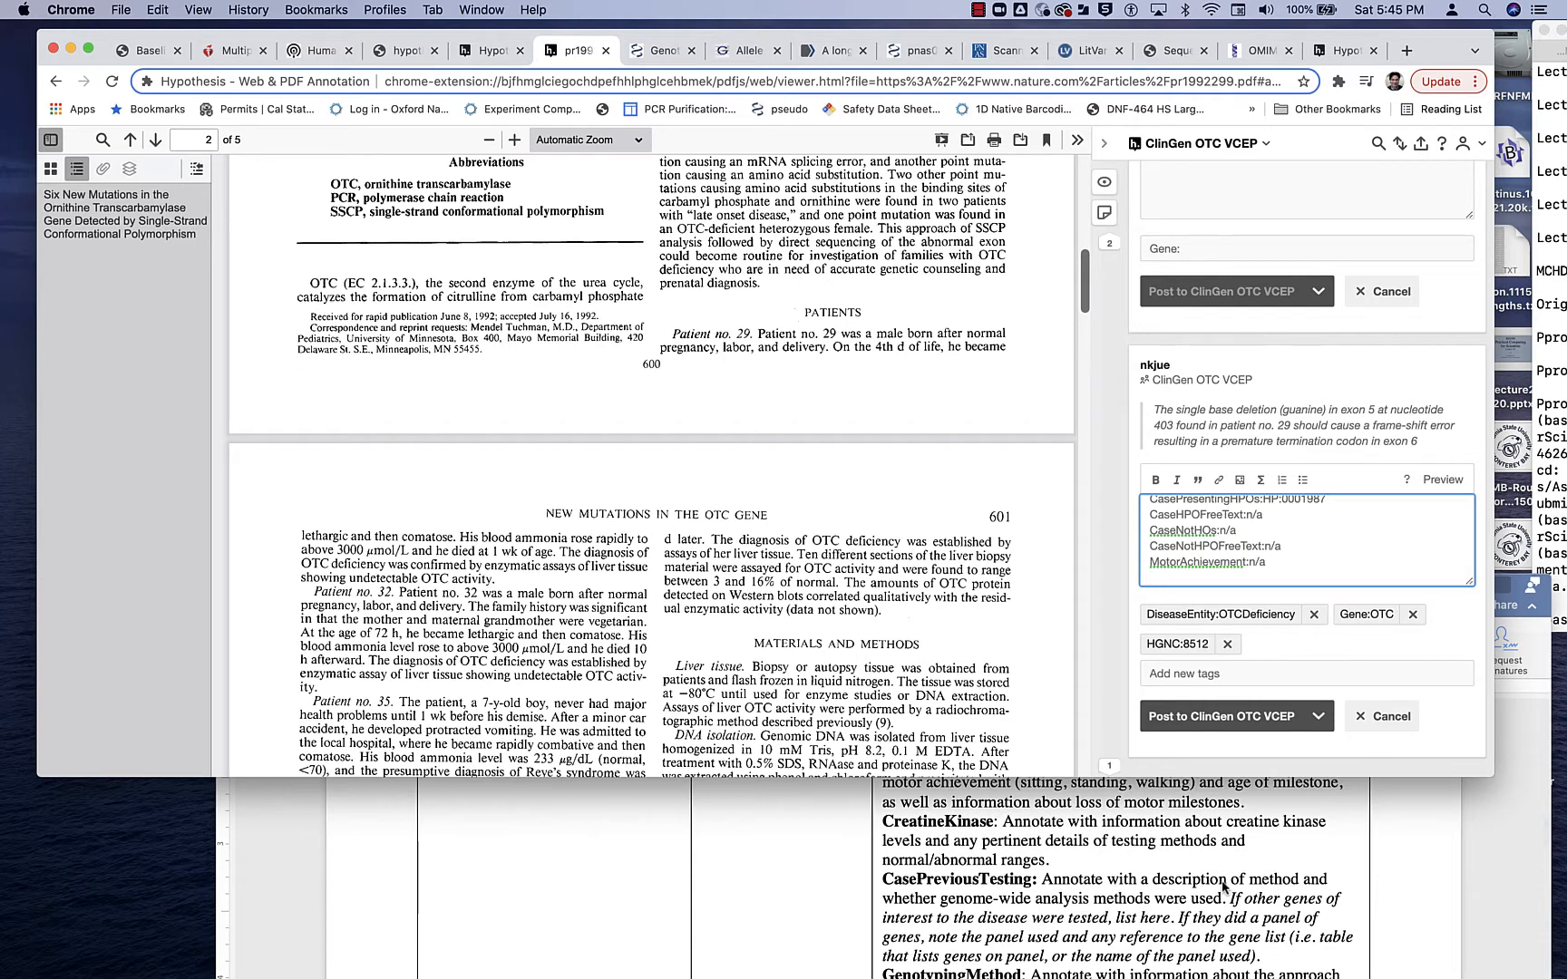
type("CreatineKinase:")
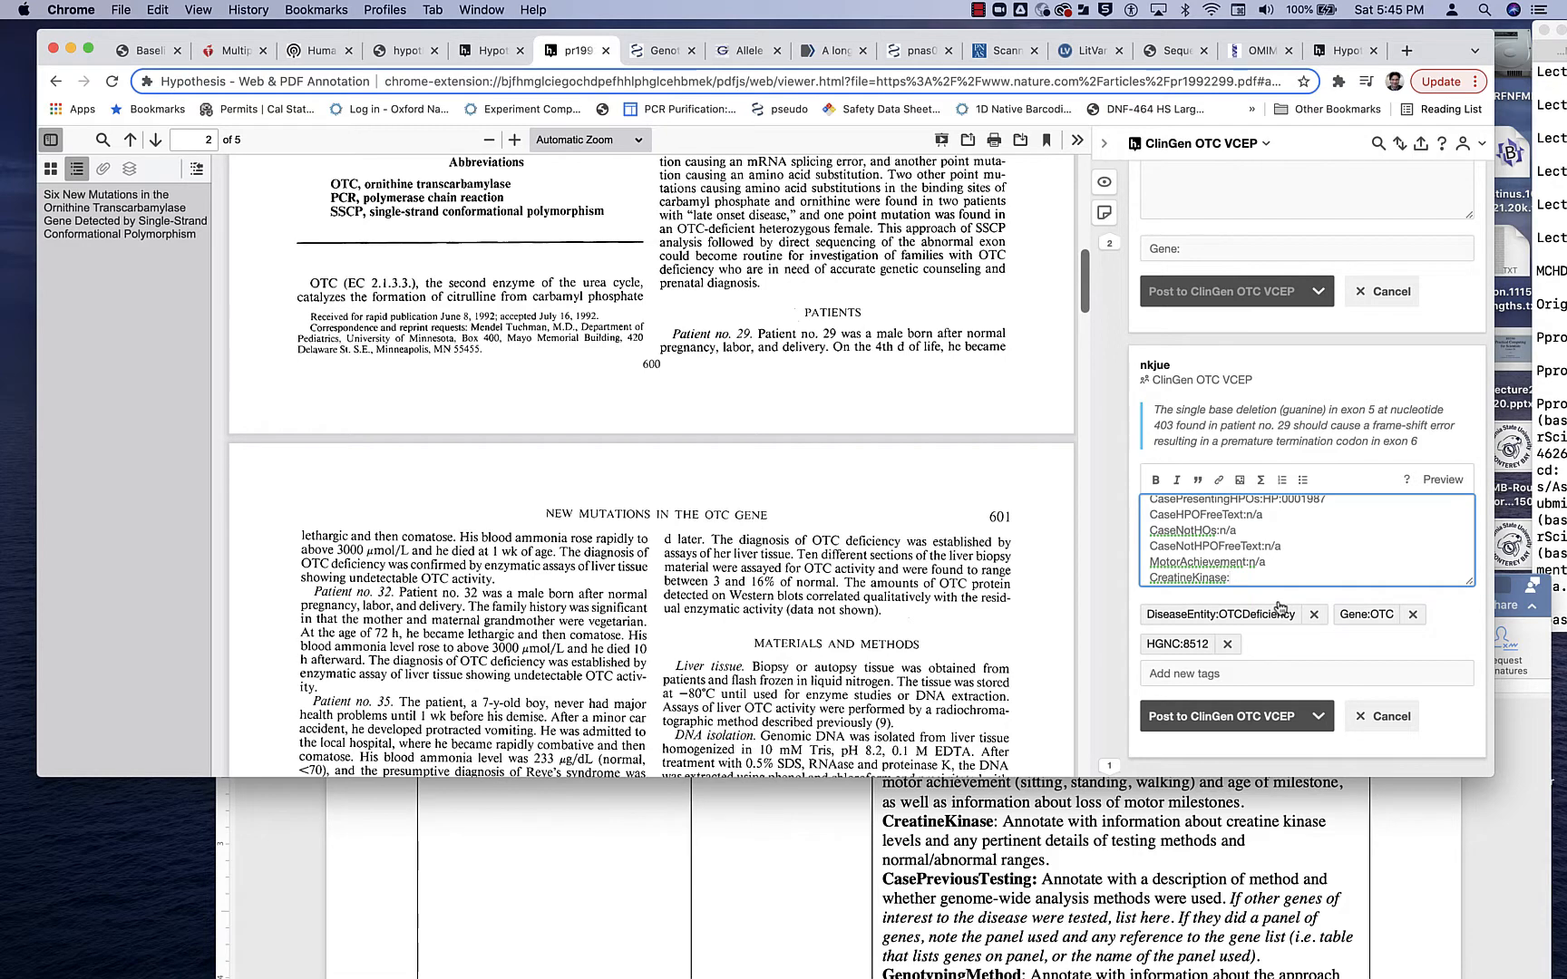
type("n/a")
key("Return")
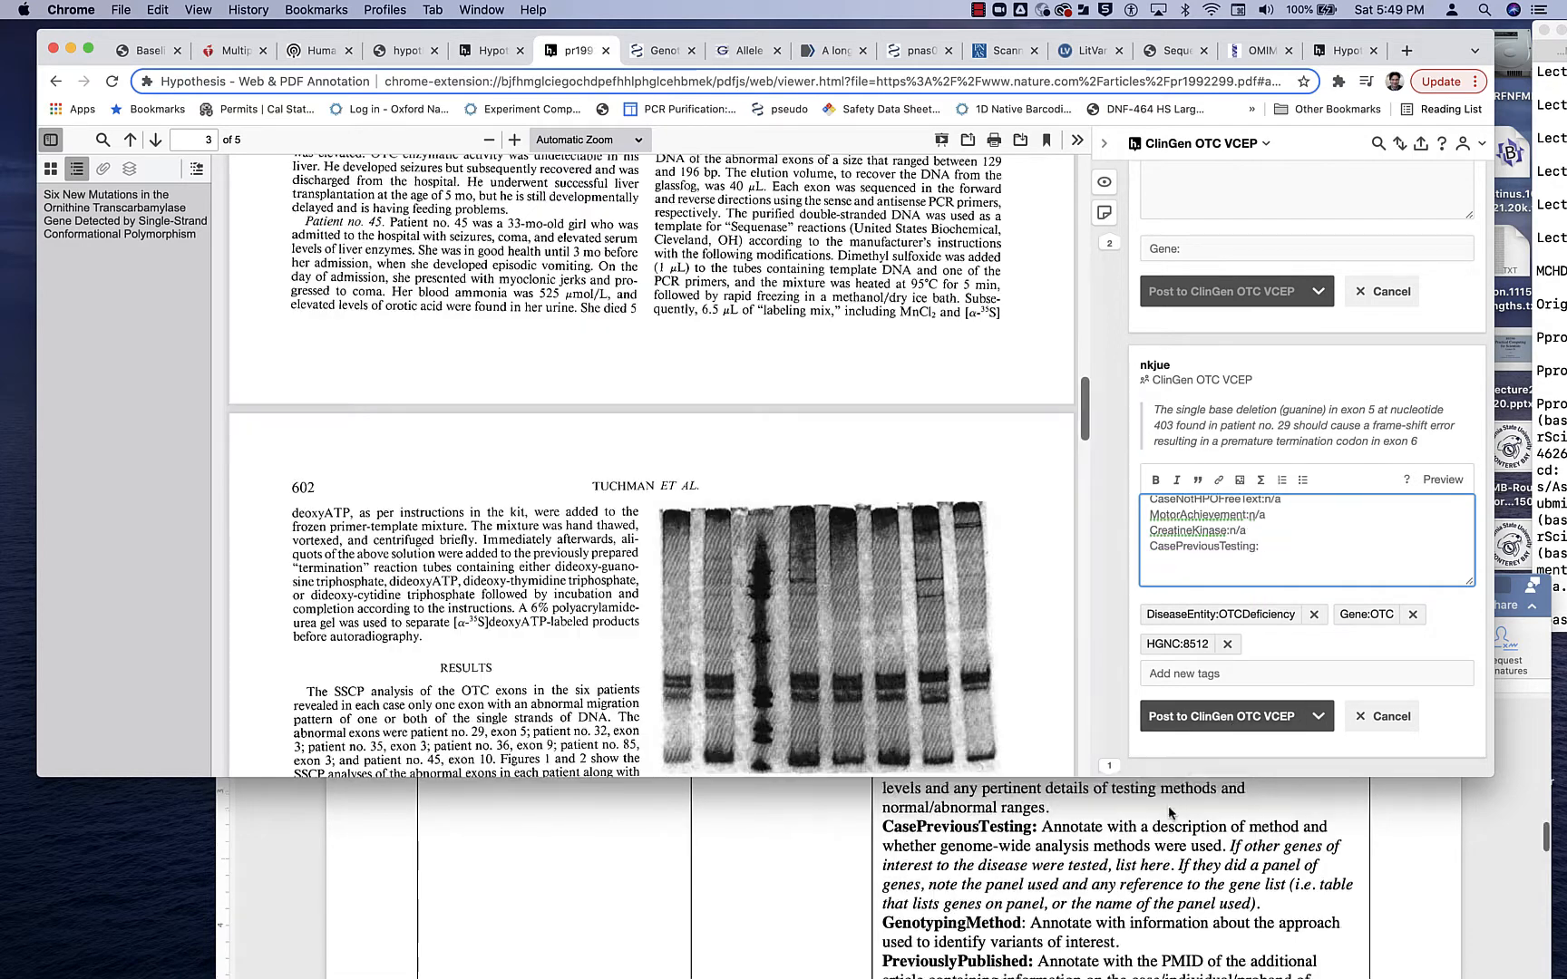
- Complete the GenotypingMethod line of the draft with "Targeted PCR and direct sequencing analysis of OTC"
scroll(1170, 813, "down", 2)
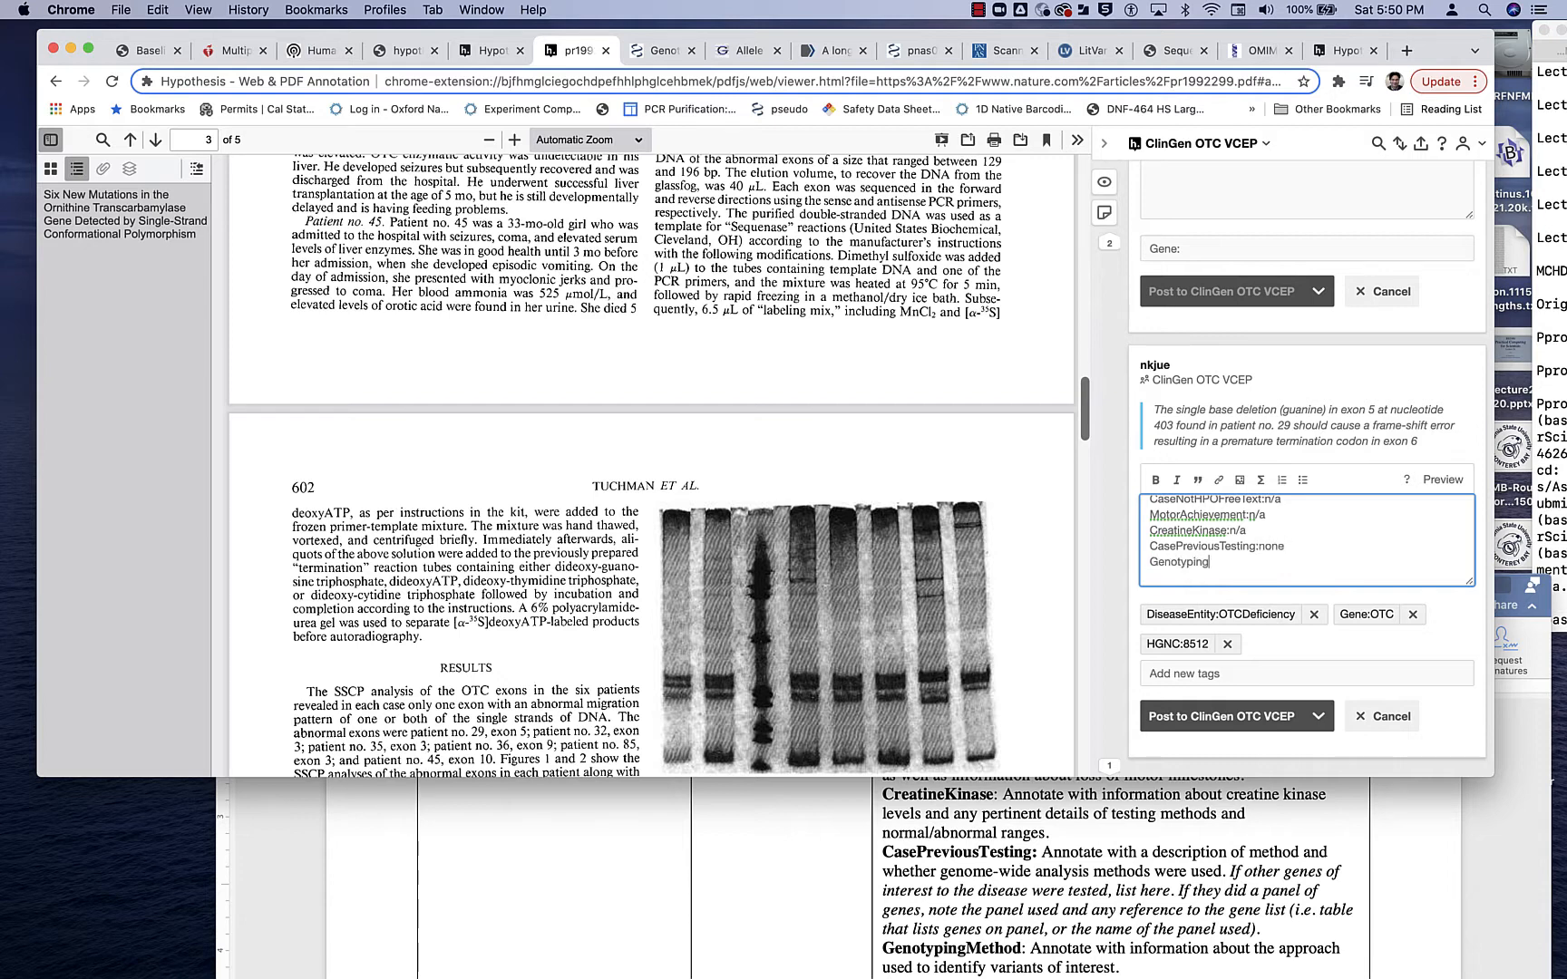
type("Method:")
type("Target PCR and direct sequencing analysis of OTC")
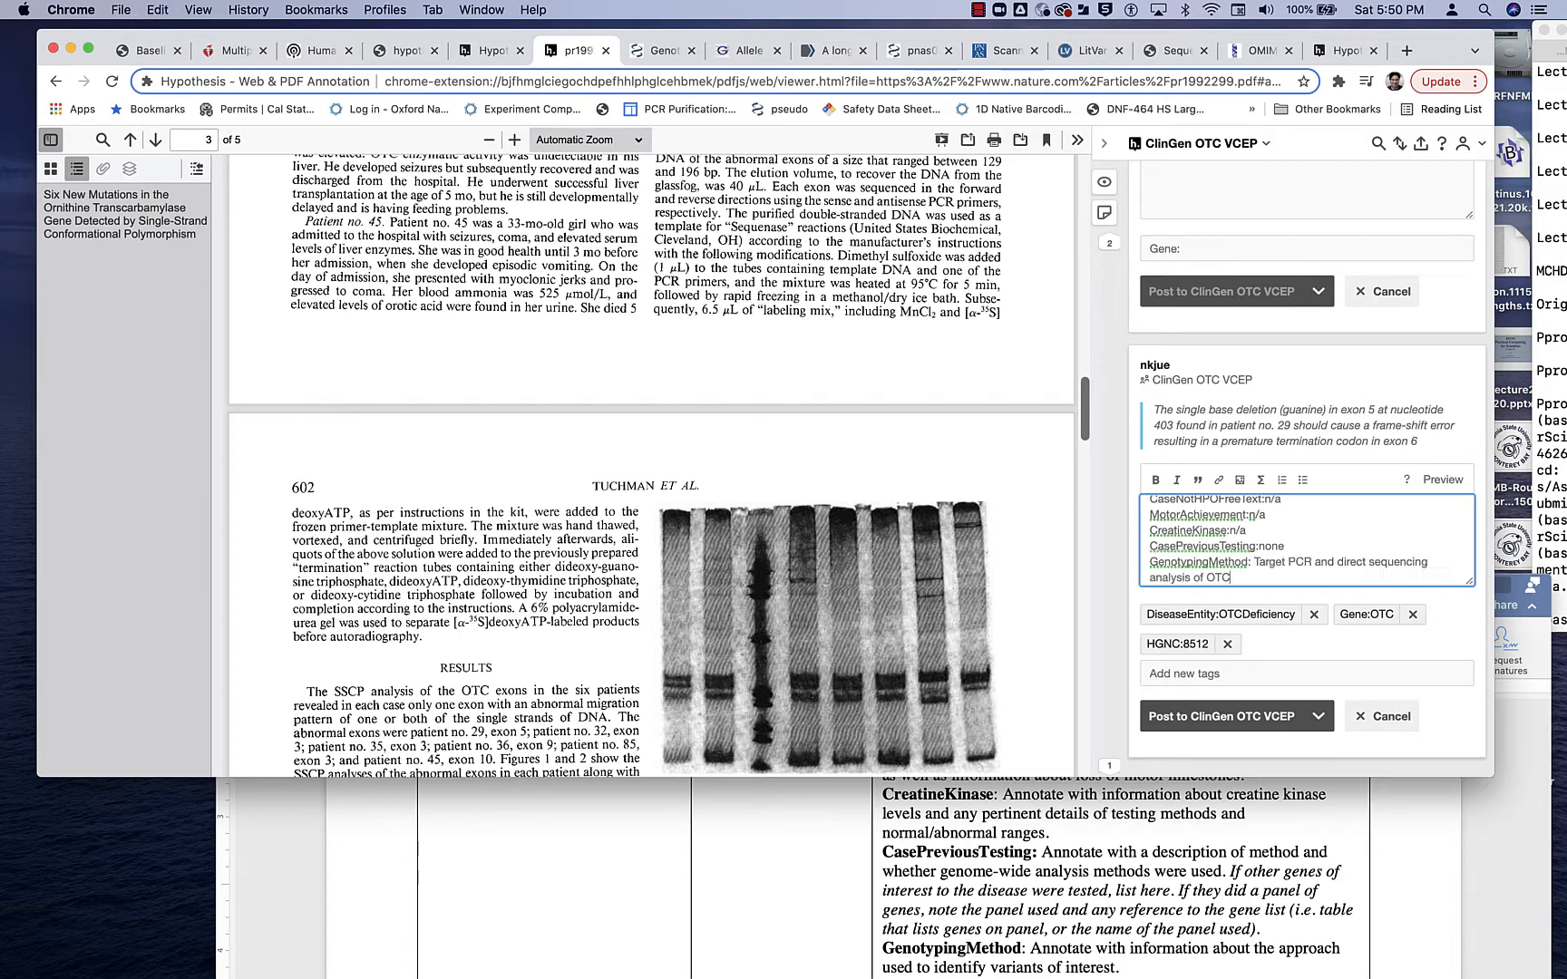
left_click(1287, 562)
type("ed")
- Add the line "PreviouslyPublished:n/a" below the GenotypingMethod entry in the annotation draft
scroll(1259, 582, "down", 3)
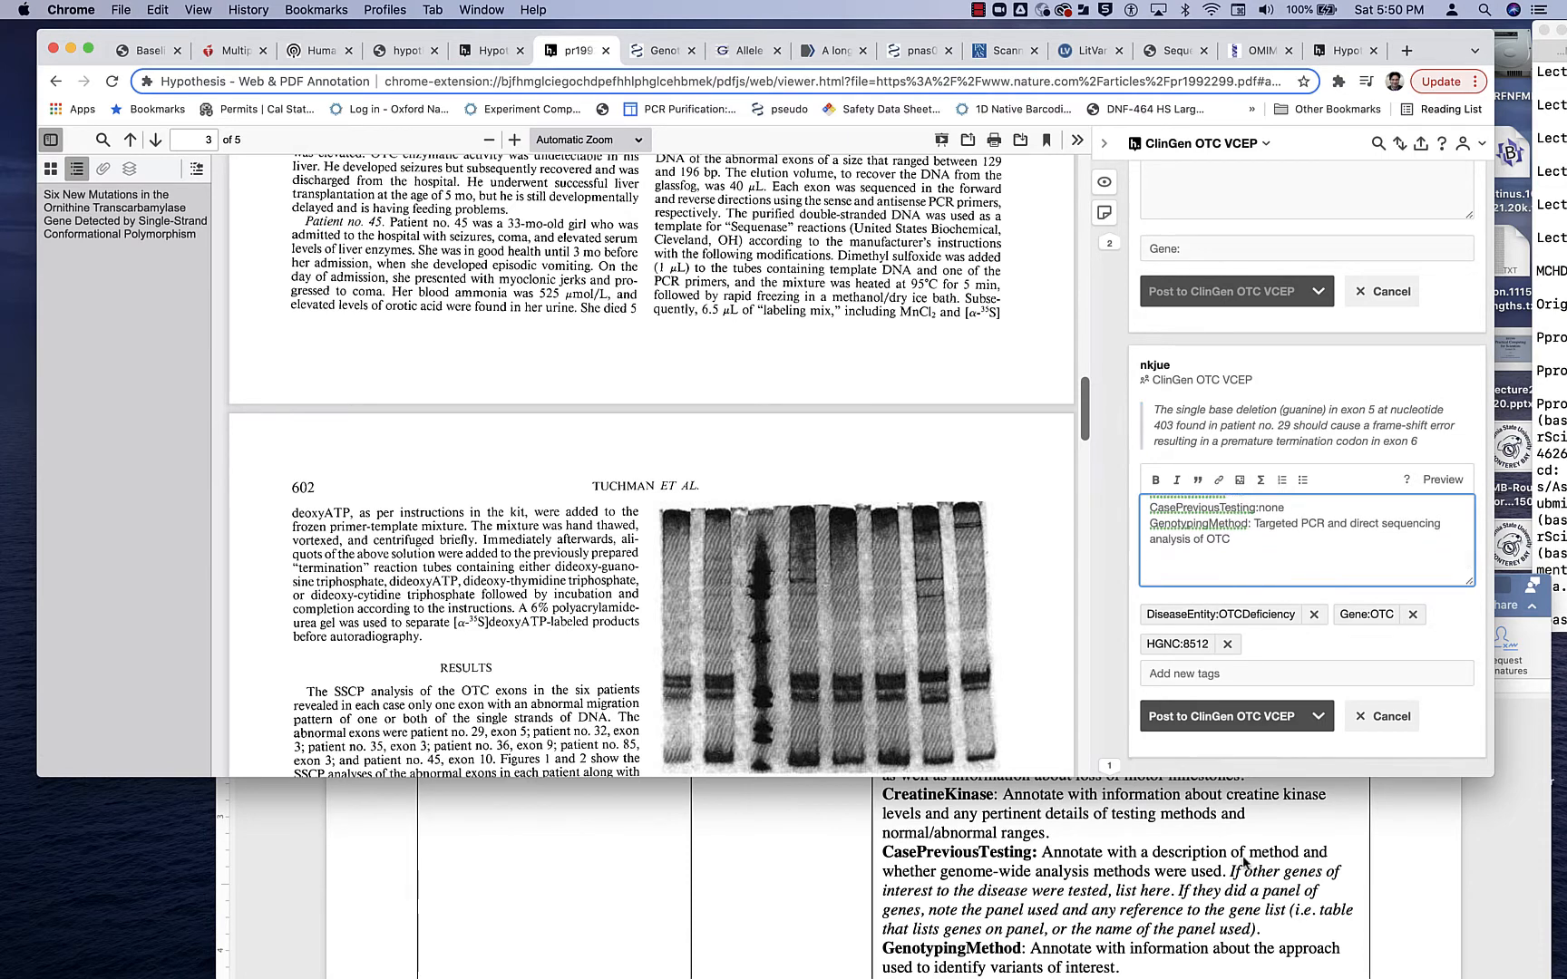
scroll(1243, 856, "down", 3)
left_click(1193, 553)
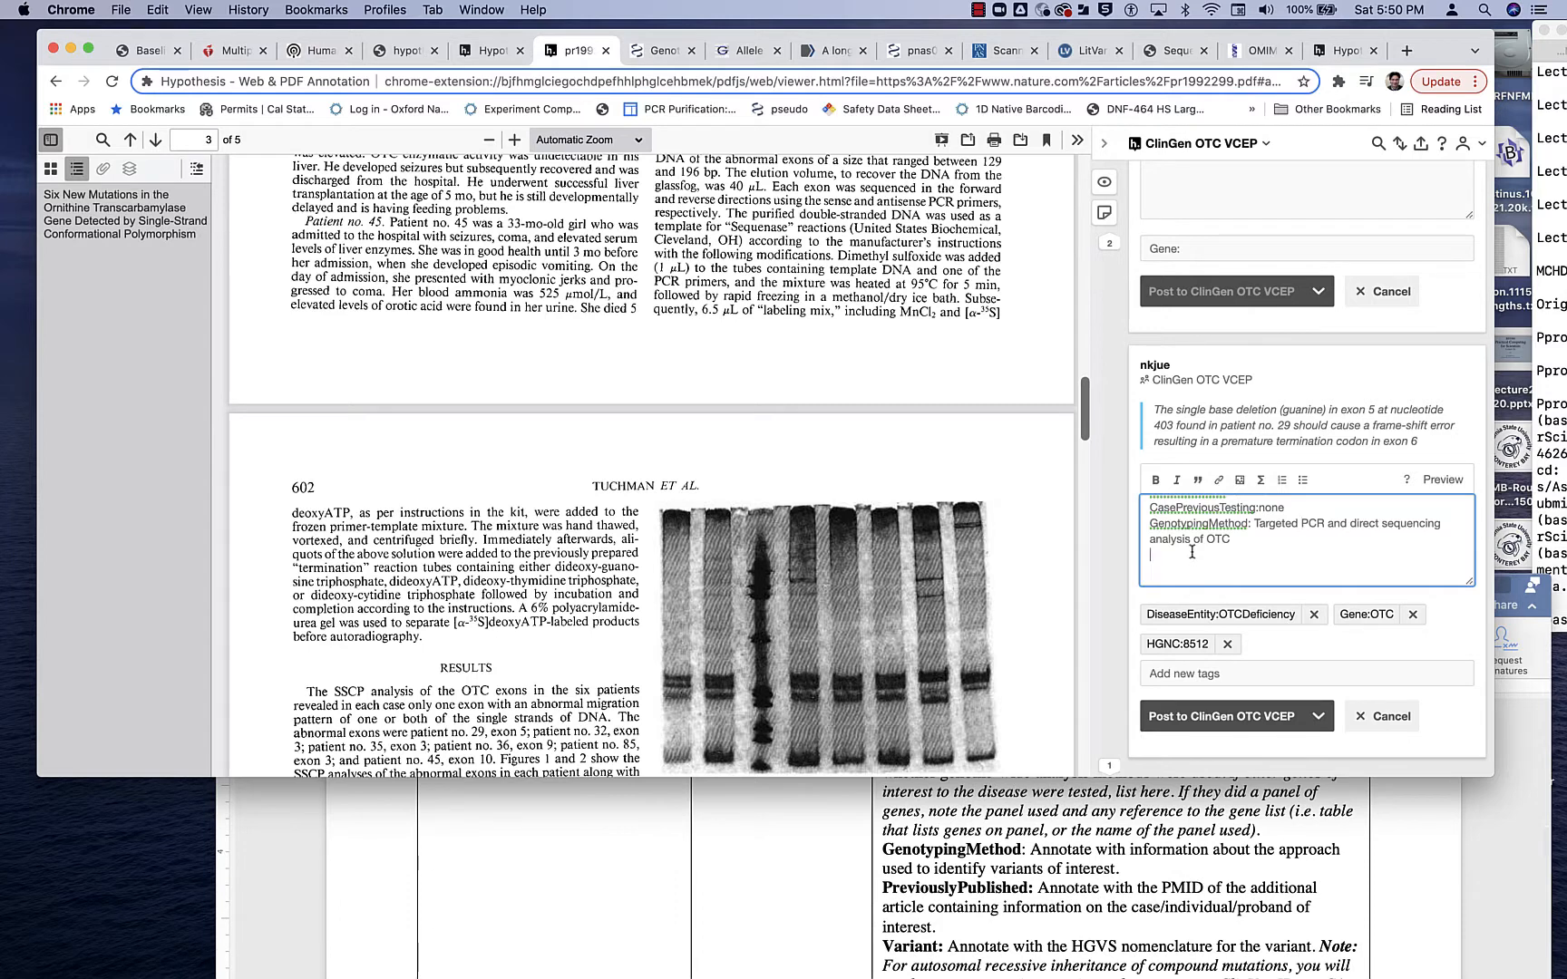
type("PreviouslyPublished")
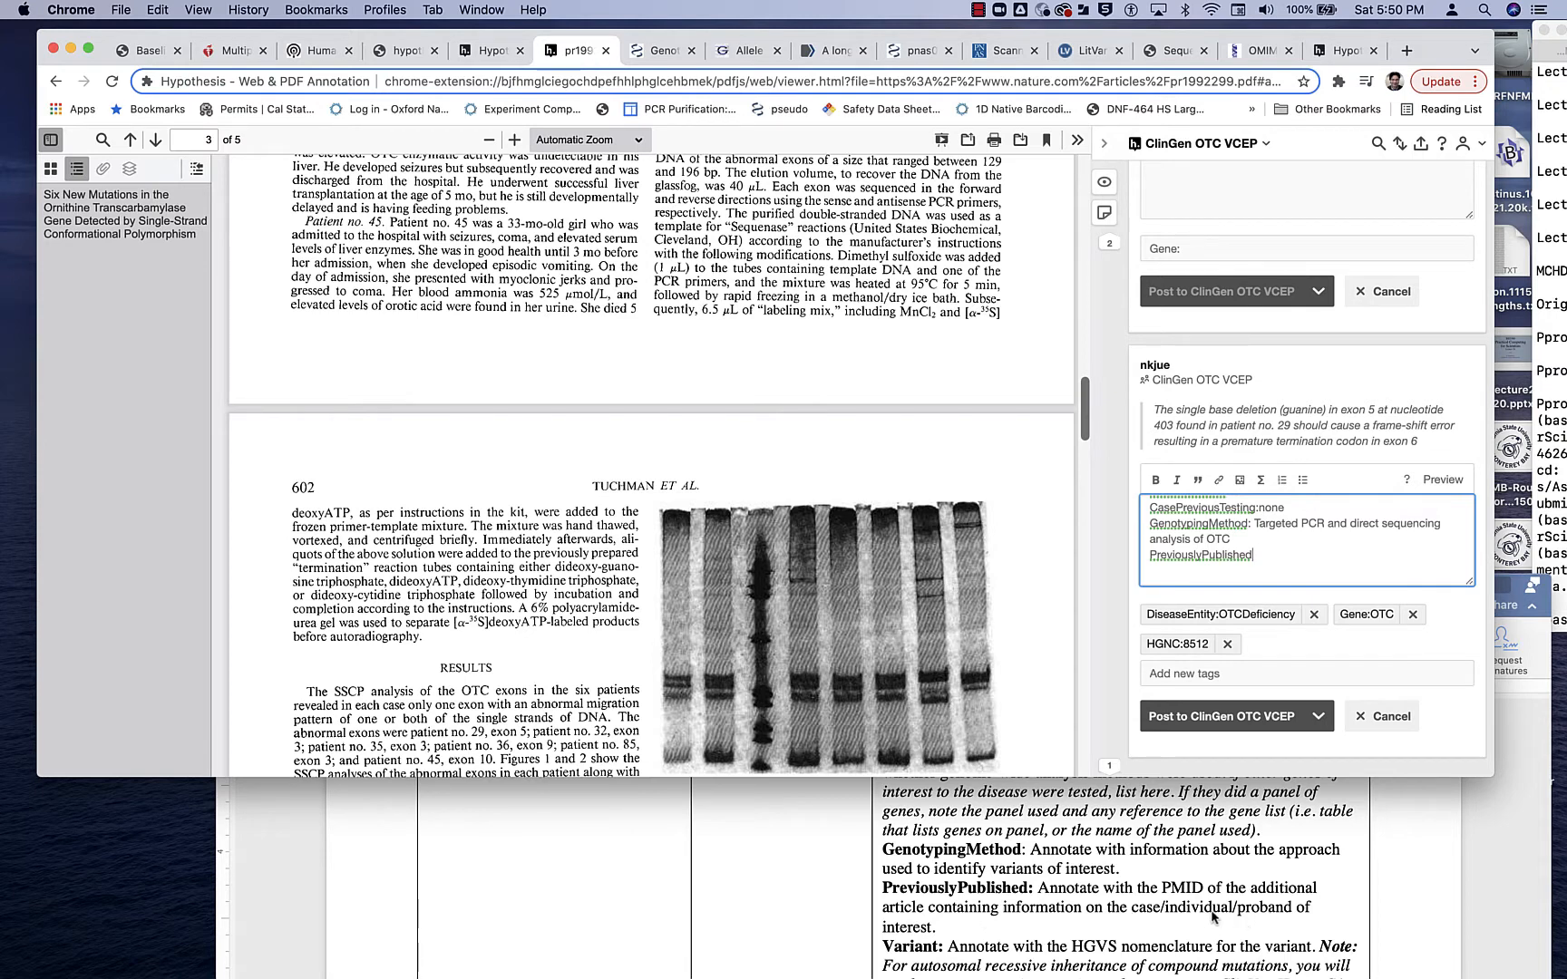
type(":n/a")
- Examine the protocol's example case annotation and CaseInfo table for the fields around PreviouslyPublished and Variant
scroll(1215, 891, "down", 10)
scroll(1215, 891, "up", 10)
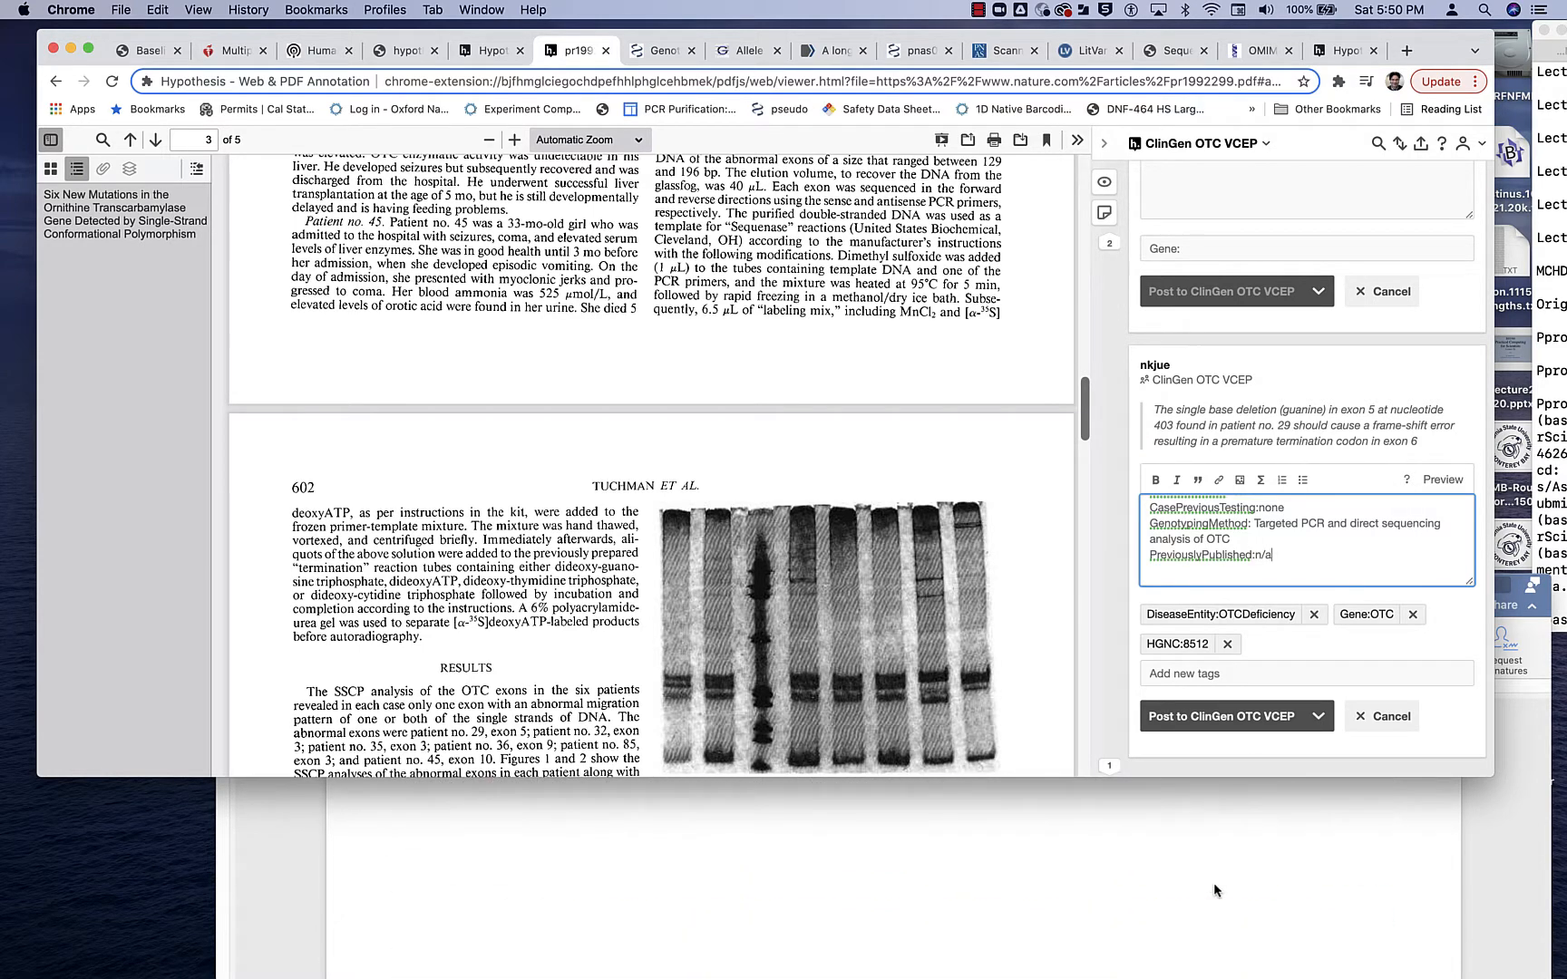
scroll(1213, 882, "down", 2)
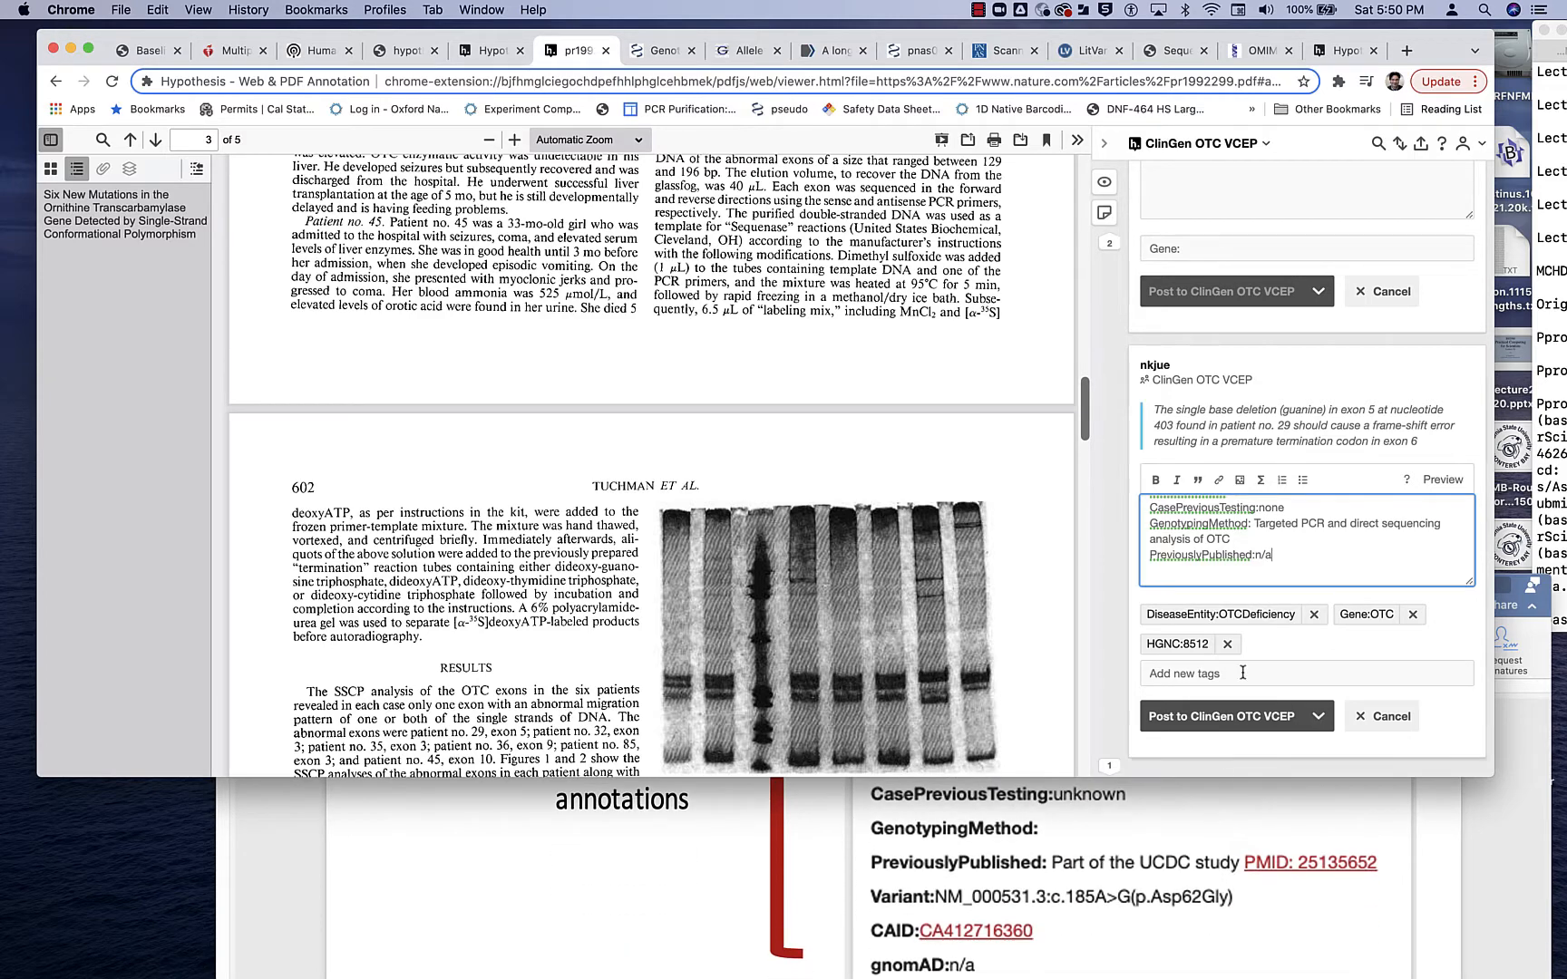
scroll(1215, 891, "down", 10)
scroll(1208, 903, "up", 10)
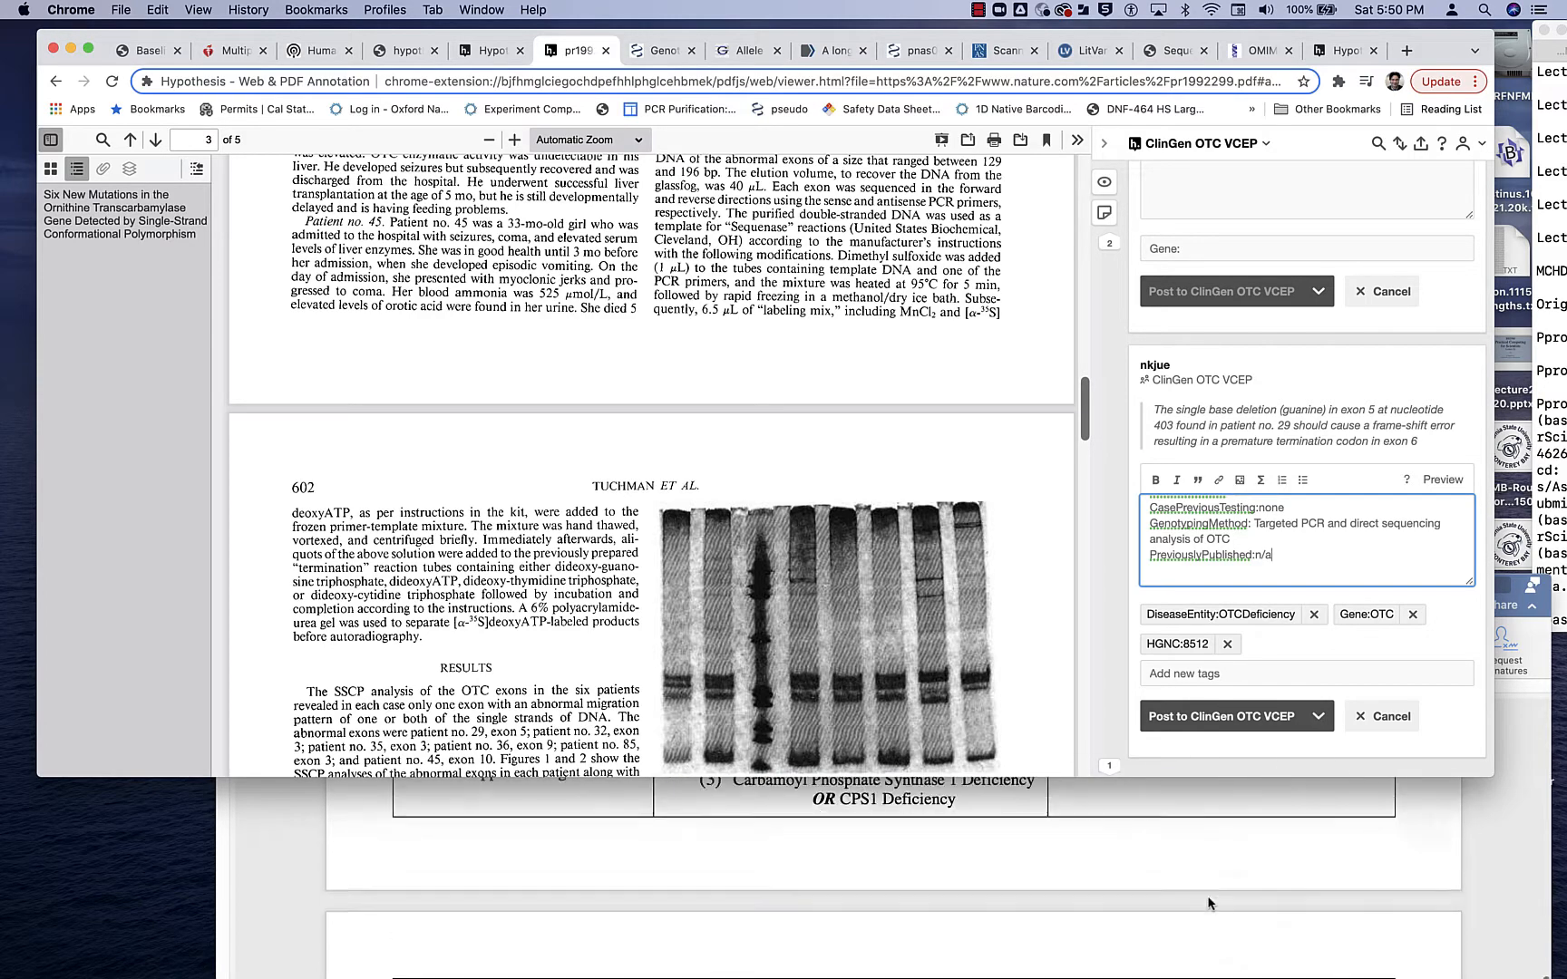
scroll(1208, 904, "down", 12)
scroll(1207, 903, "up", 8)
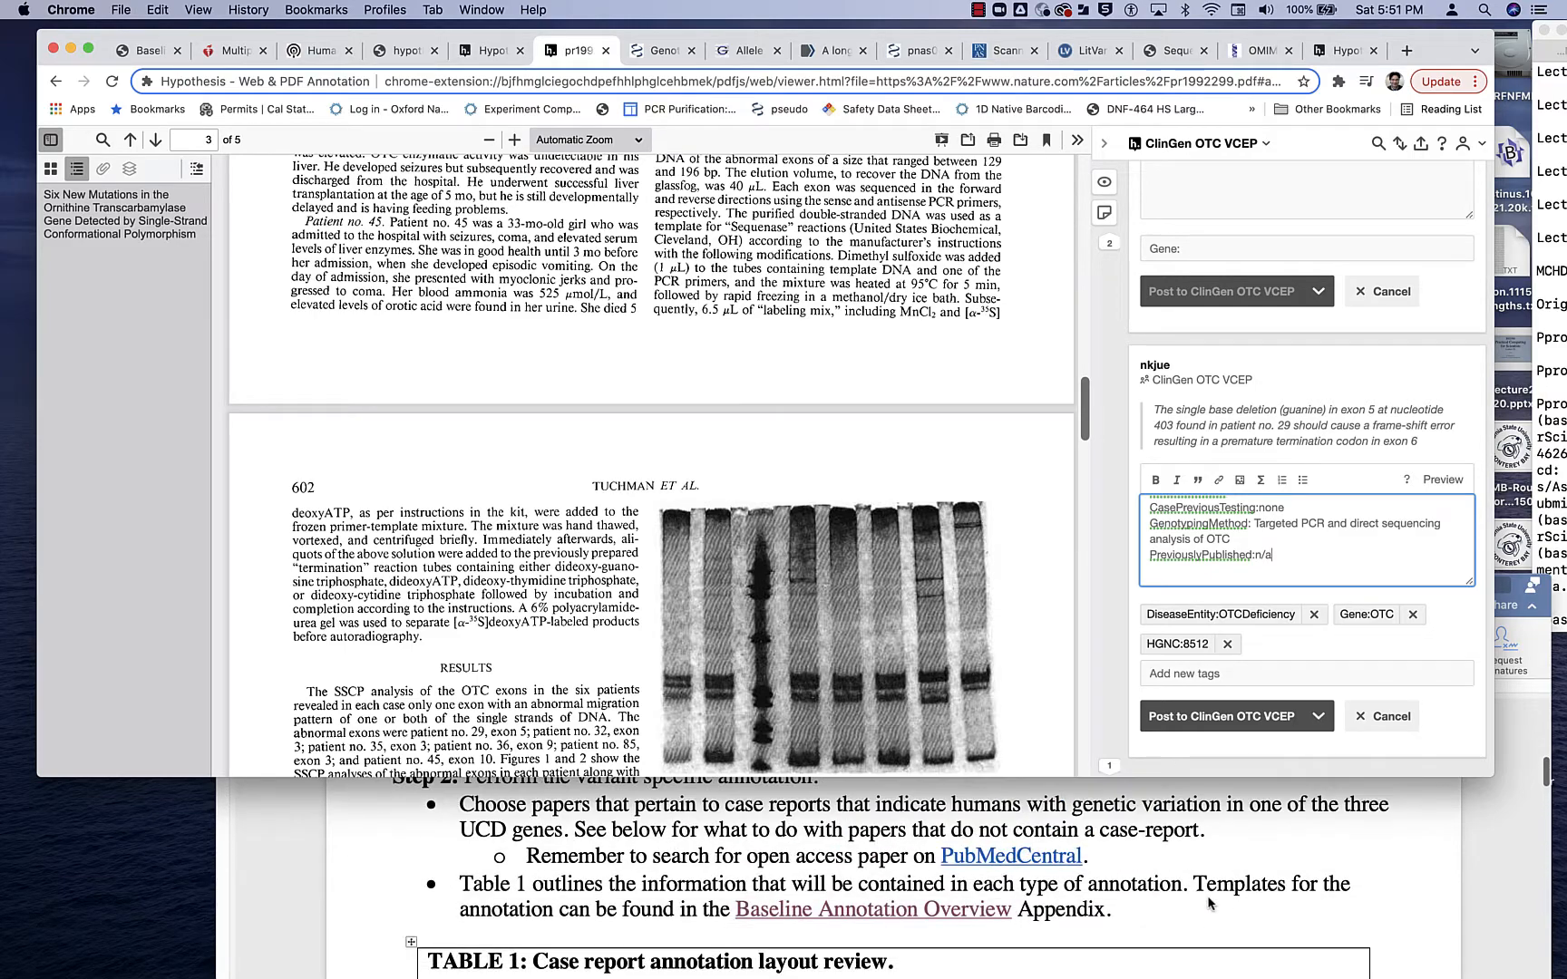
scroll(1208, 904, "down", 6)
scroll(1208, 903, "up", 6)
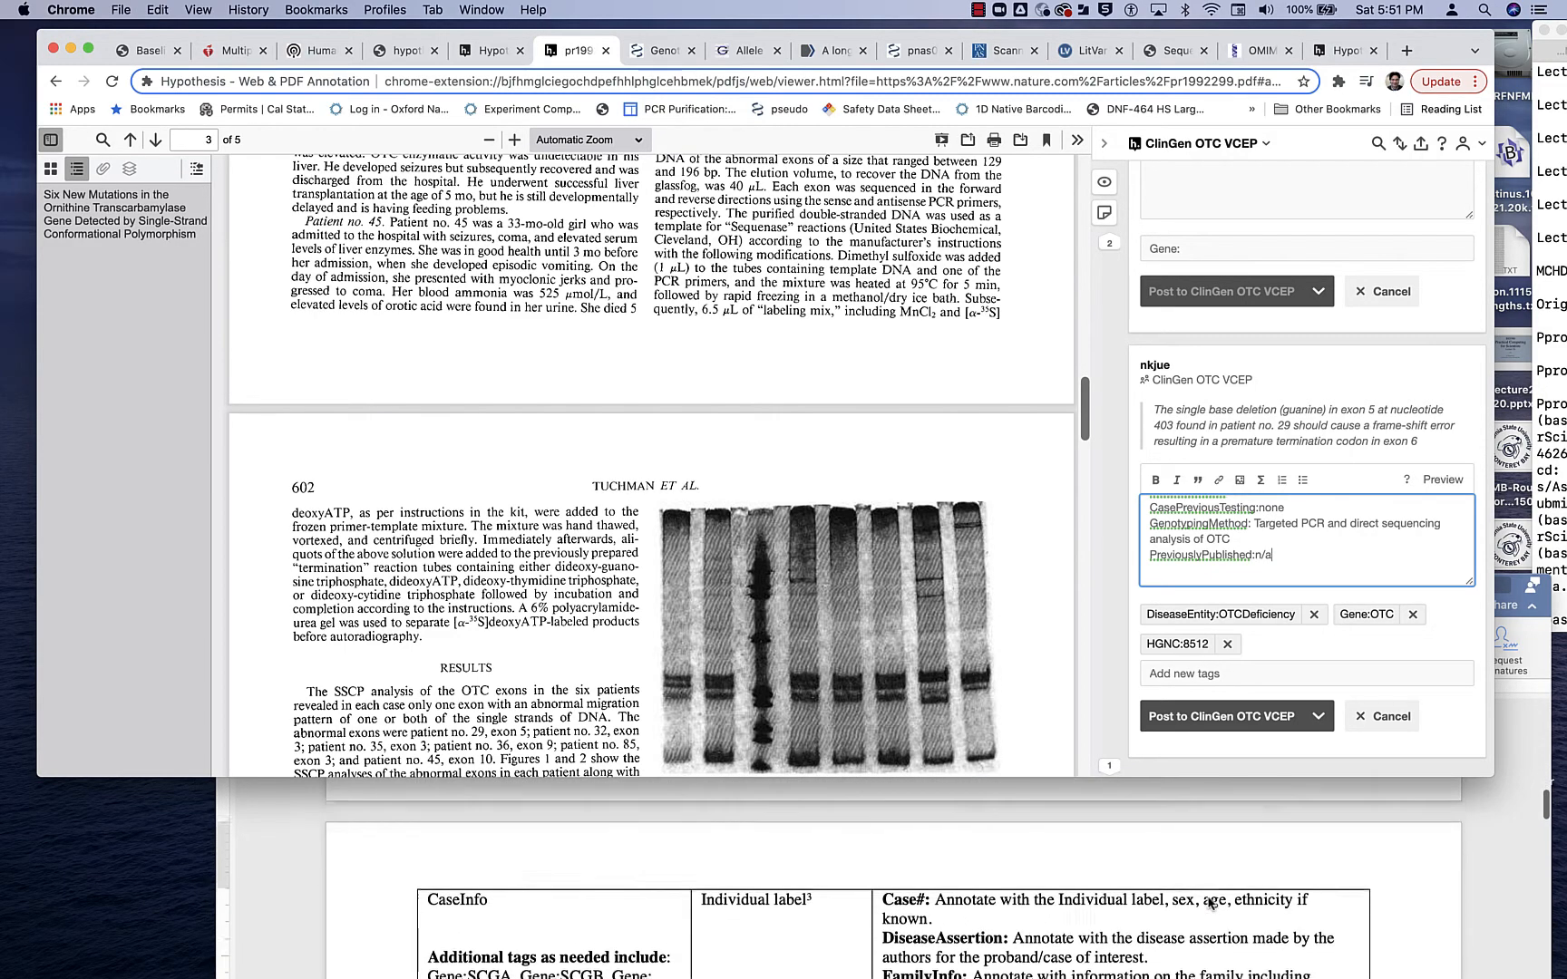
scroll(1208, 904, "down", 1)
scroll(1208, 900, "down", 8)
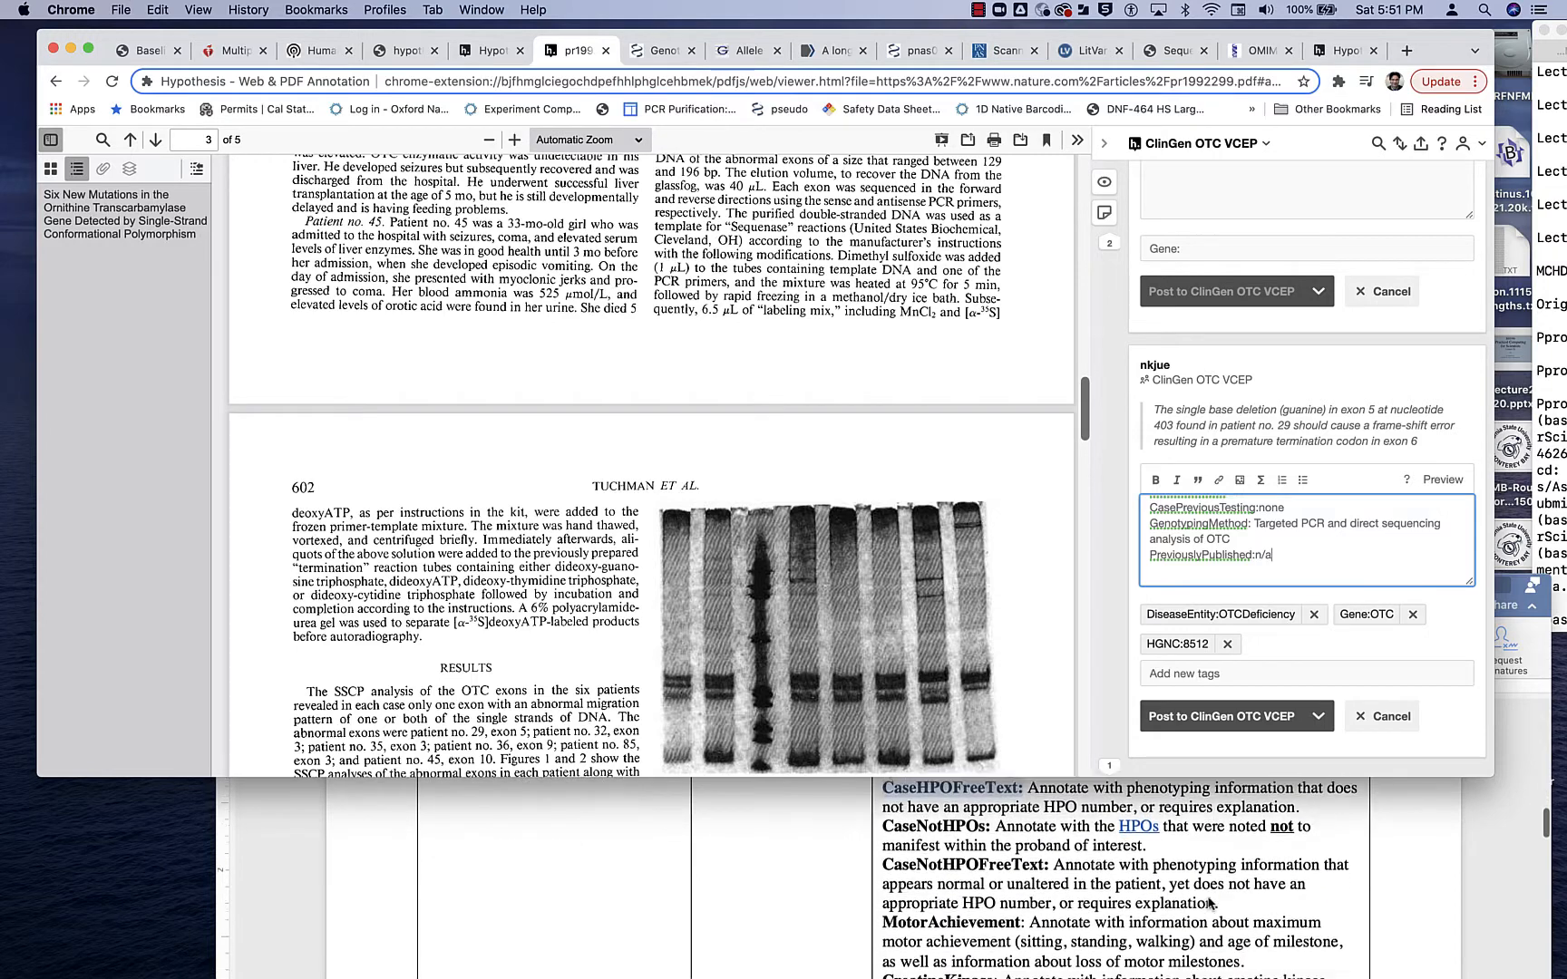
scroll(1208, 900, "down", 3)
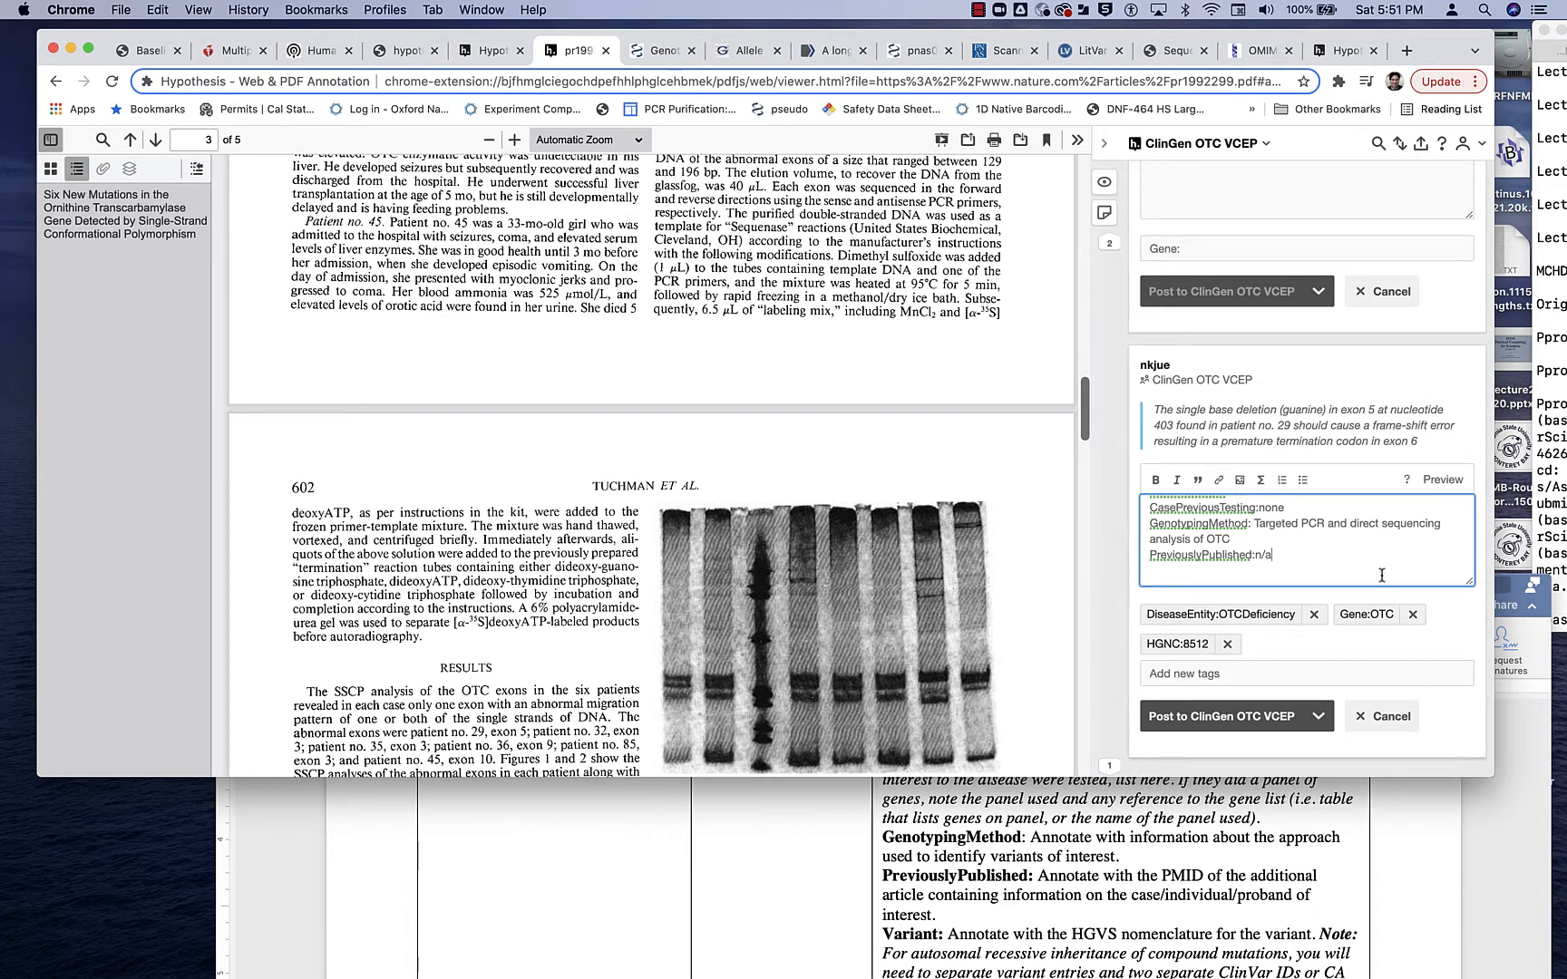
- Copy the variant "NM_0000531.6(OTC):c.403del(p.Ala135TRM)" from the annotation draft and search LitVar for it
scroll(1377, 550, "up", 10)
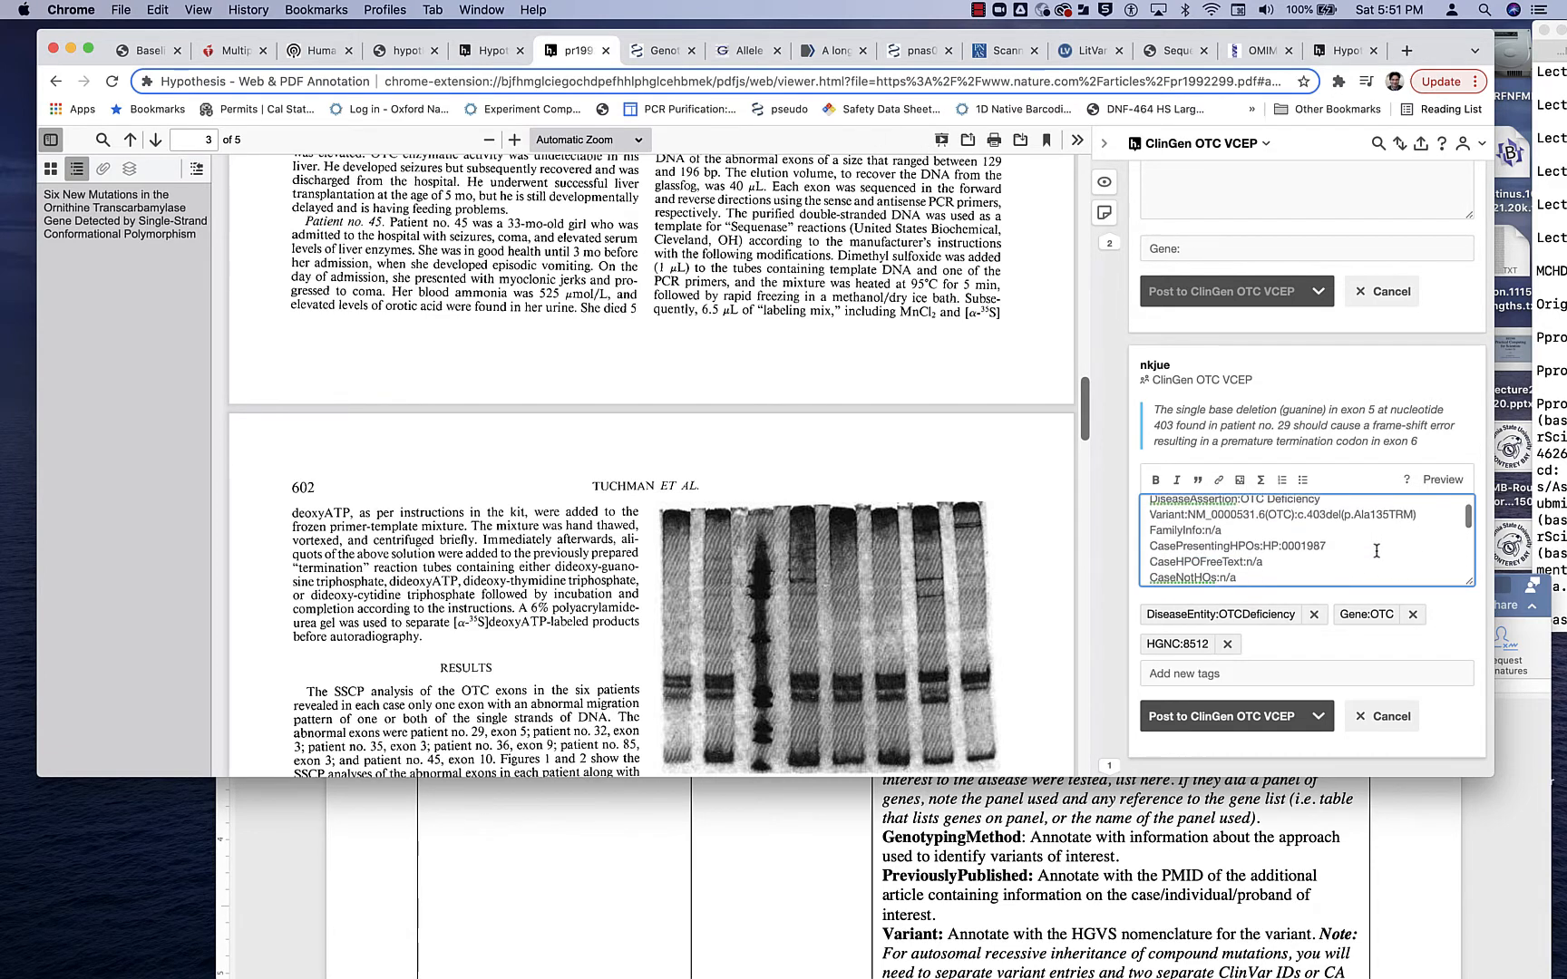
left_click_drag(1188, 514, 1445, 514)
key("super+c")
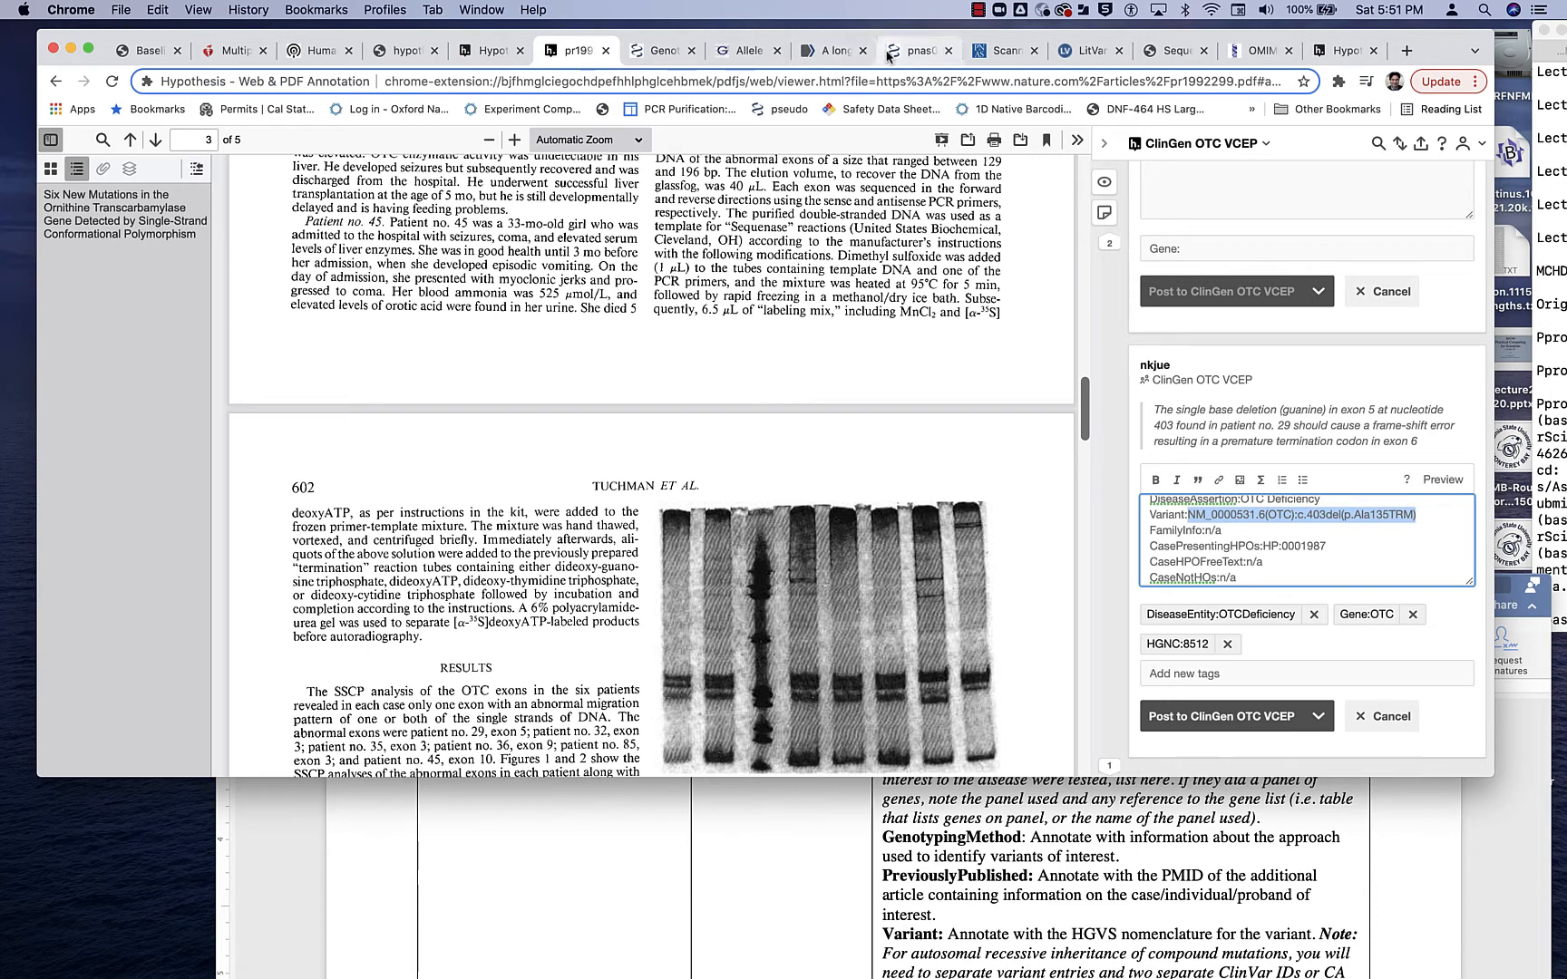
left_click(669, 55)
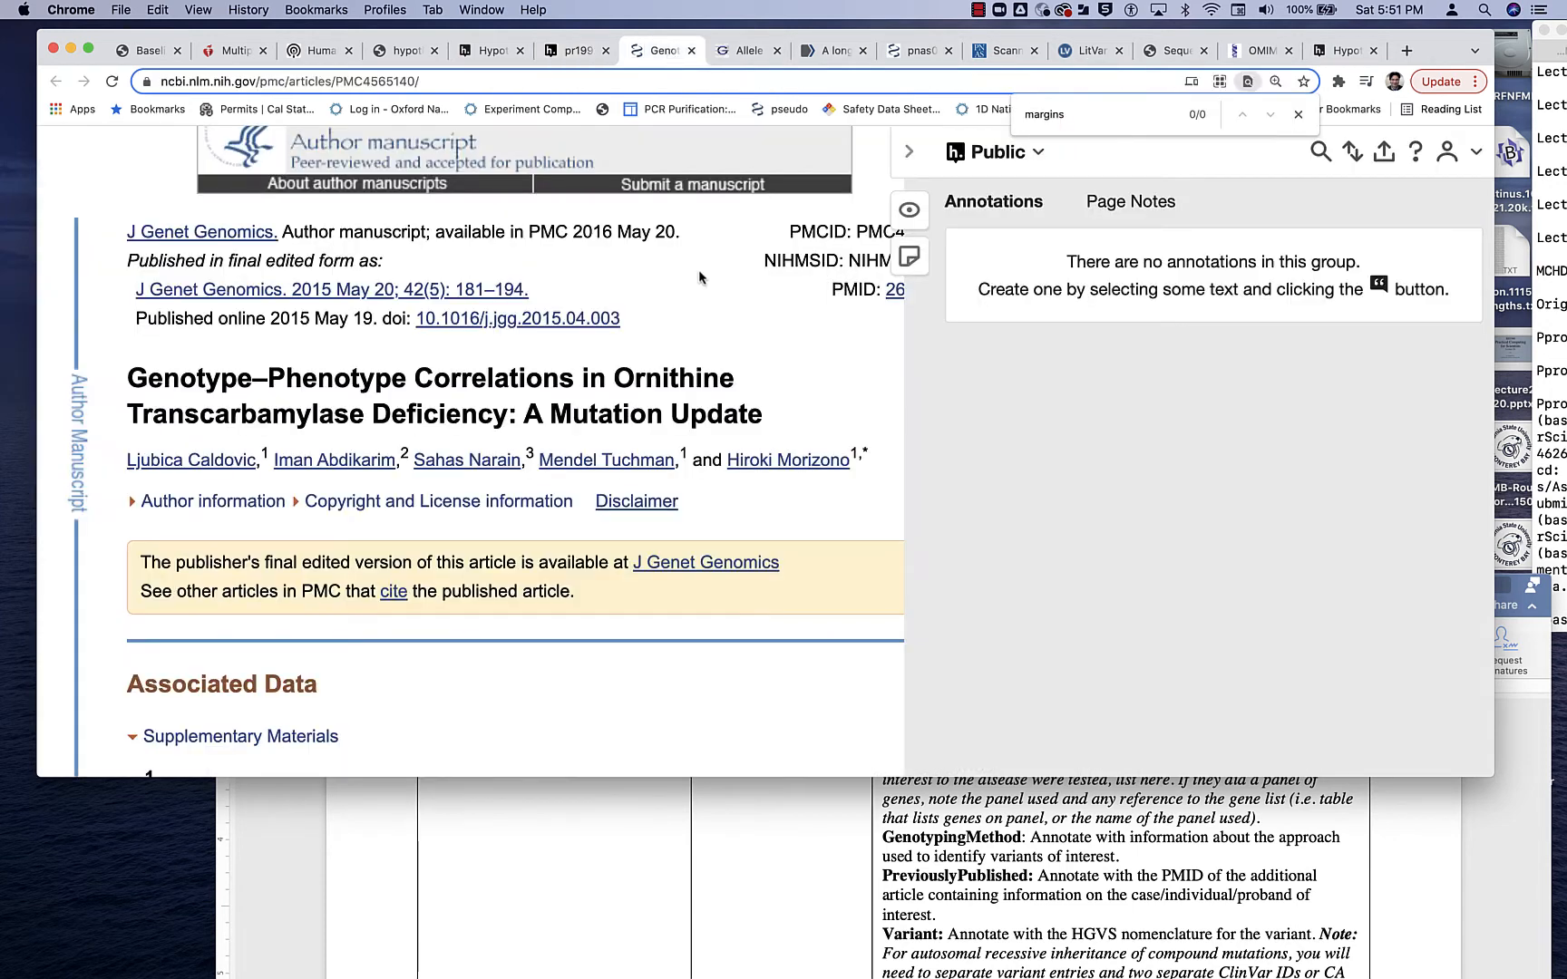
left_click(1088, 50)
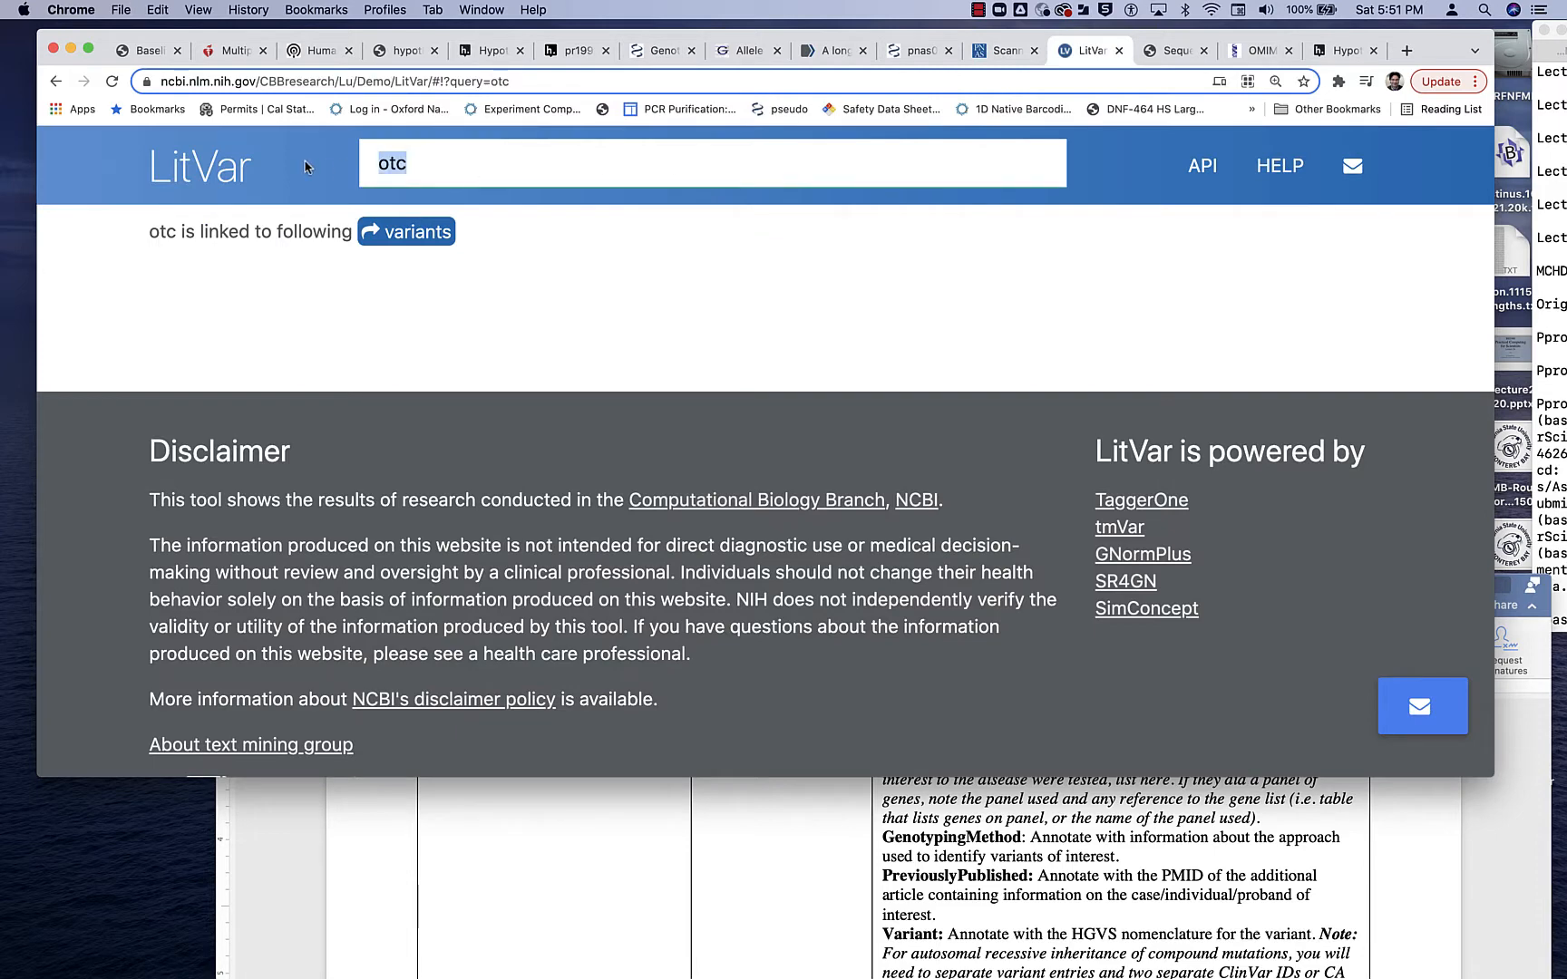
left_click(414, 238)
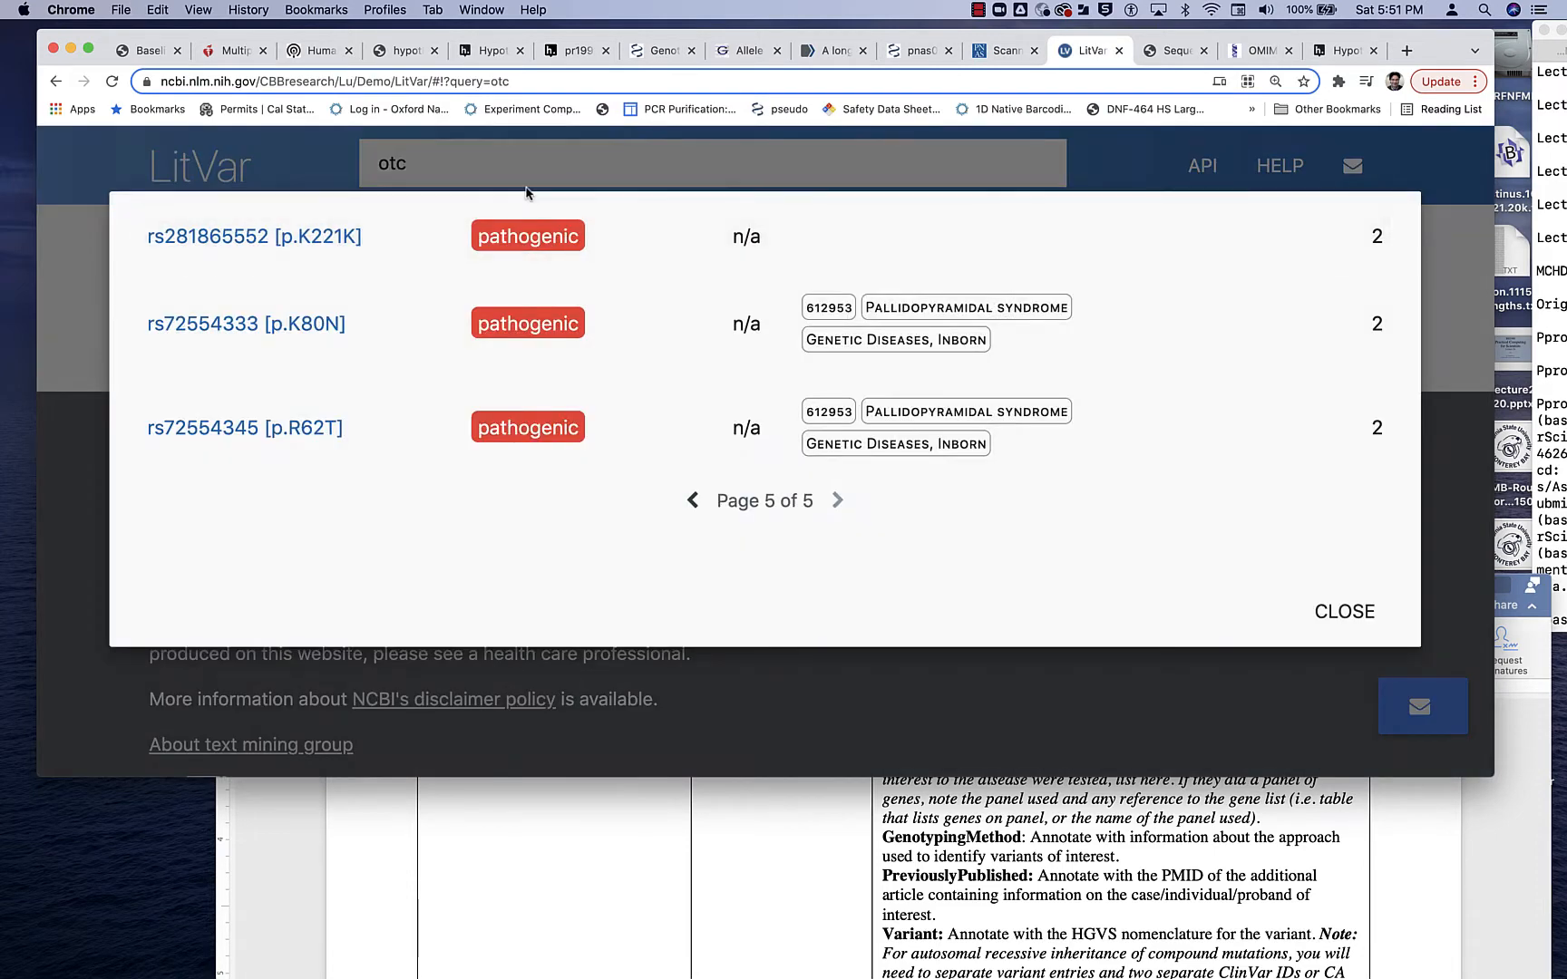
left_click(475, 164)
key("super+a")
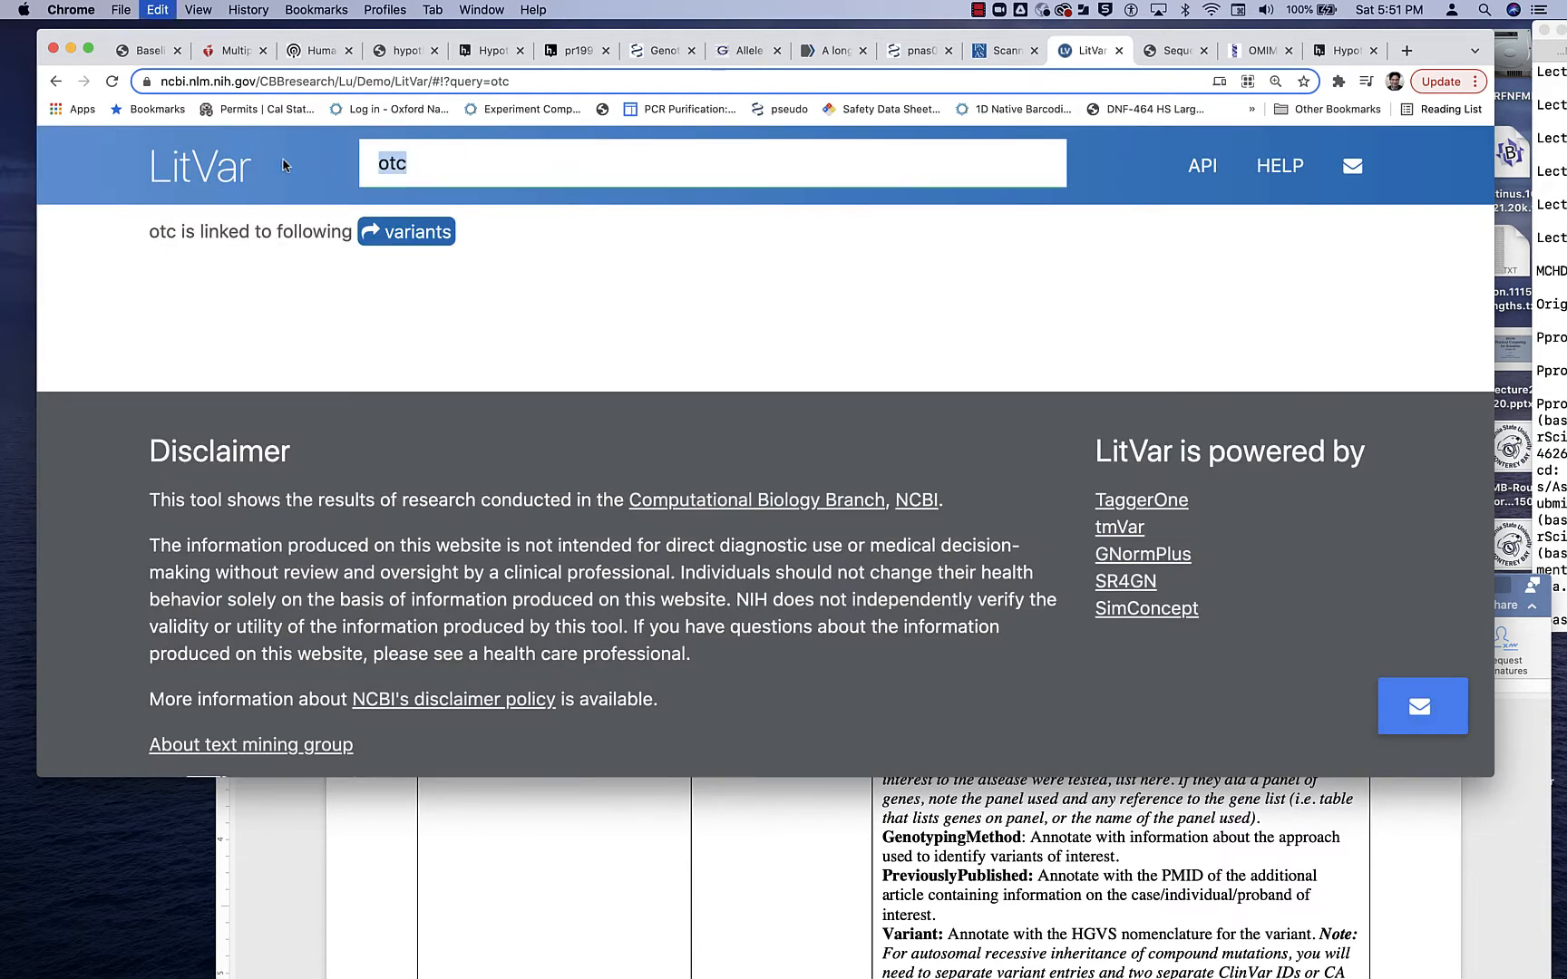
key("super+v")
key("Return")
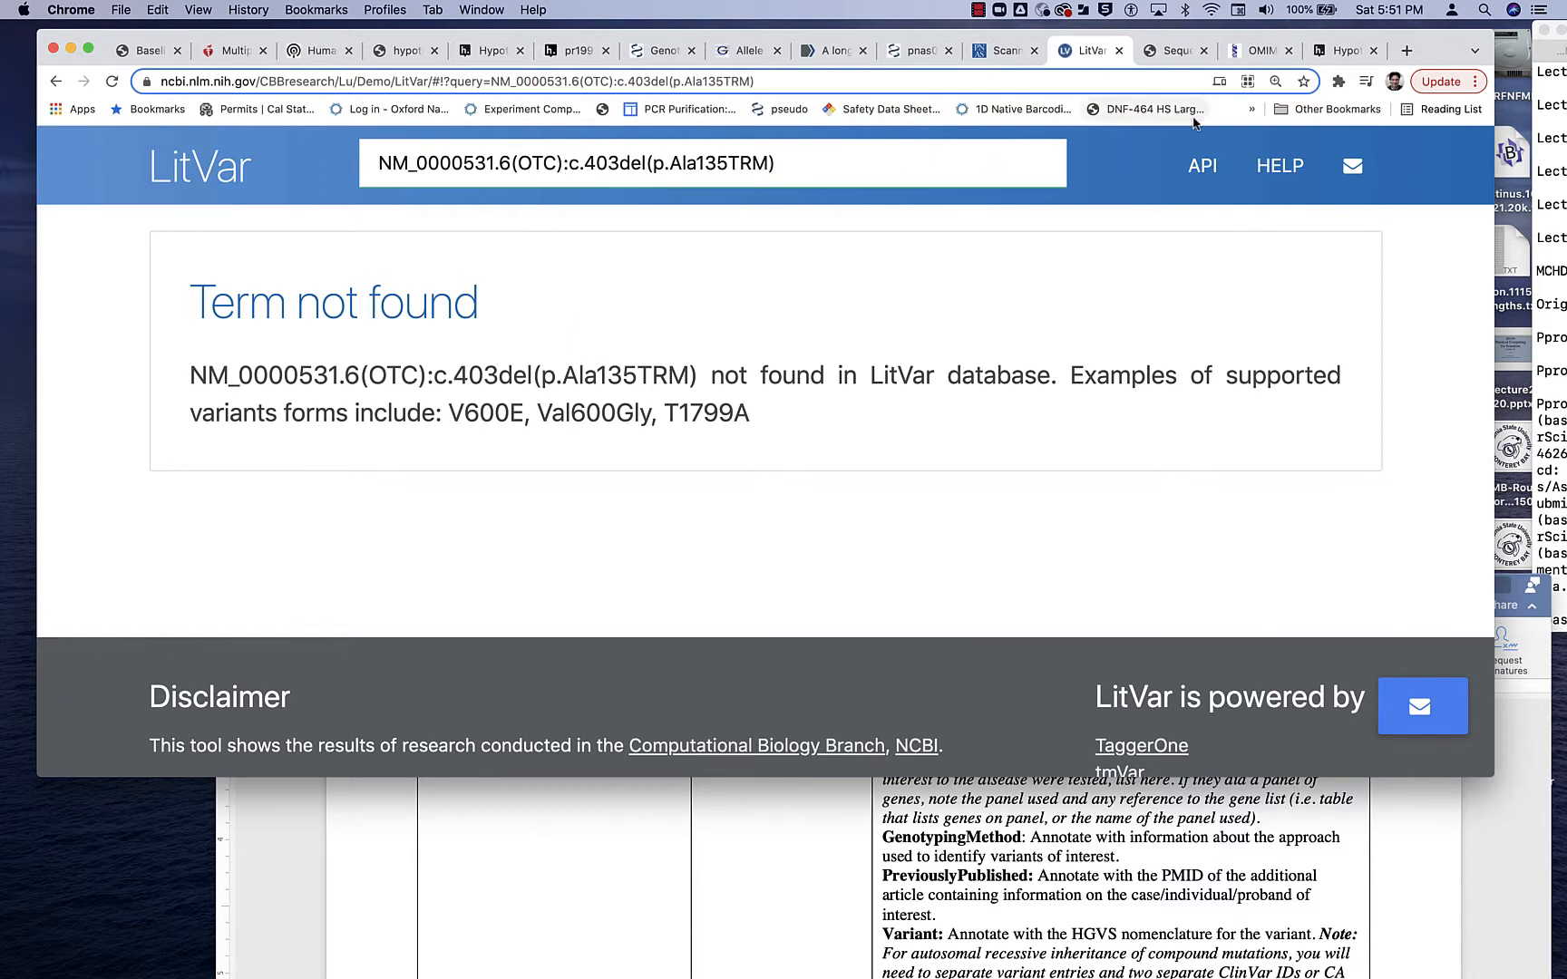
- Open PubMed in a new browser tab and search it for "NM_0000531.6(OTC):c.403del(p.Ala135TRM)"
left_click(1406, 52)
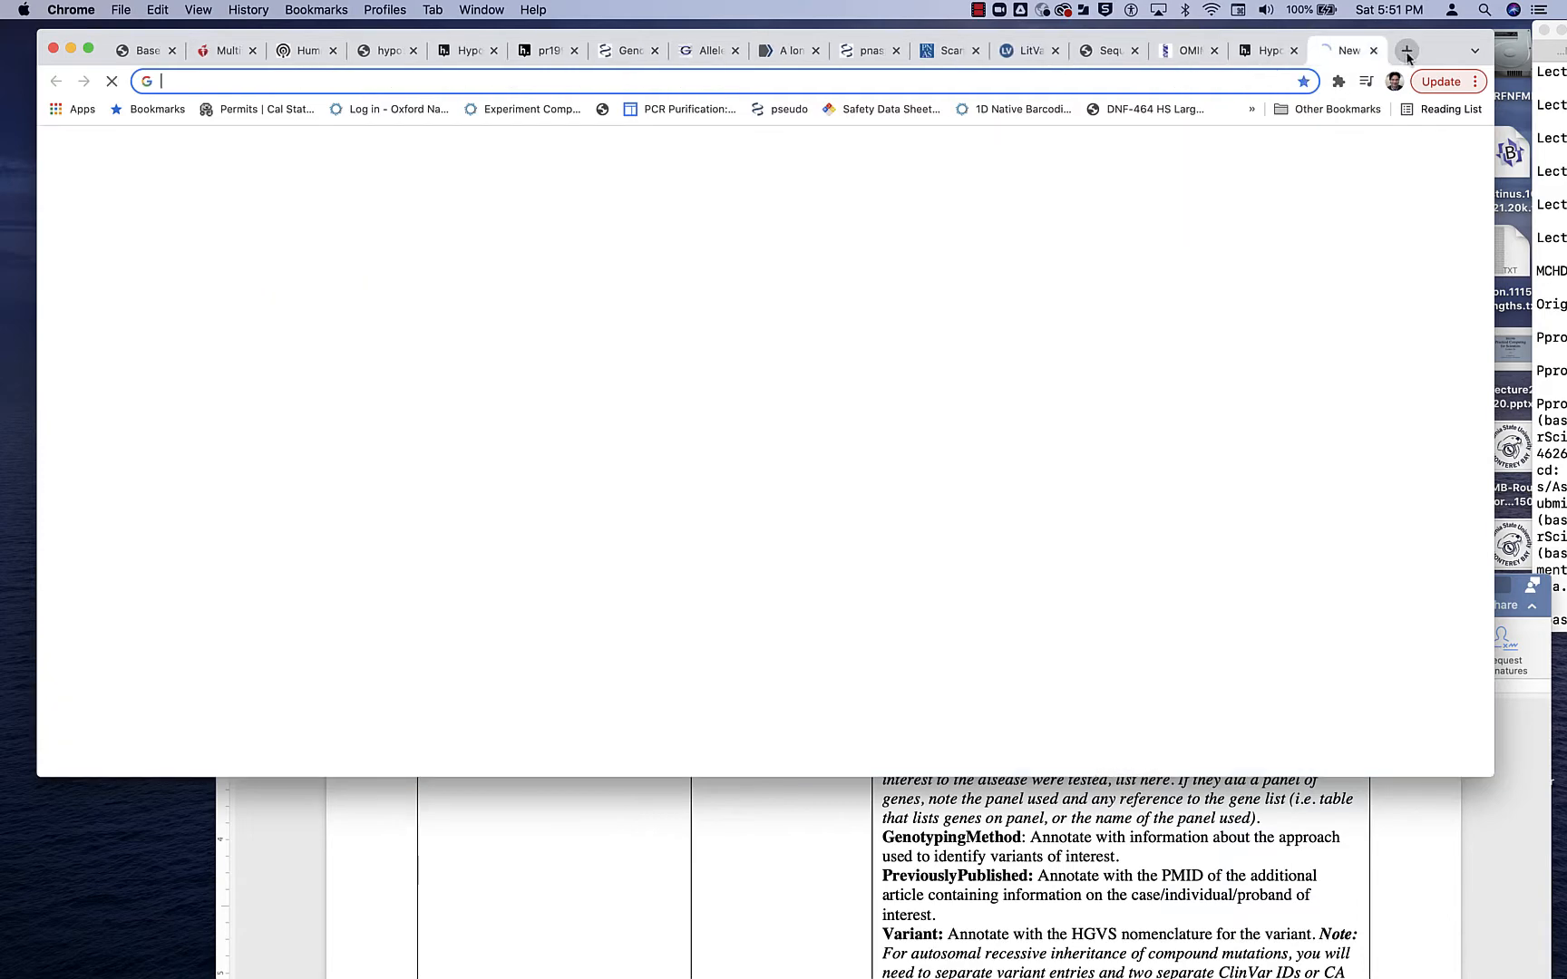
type("pub")
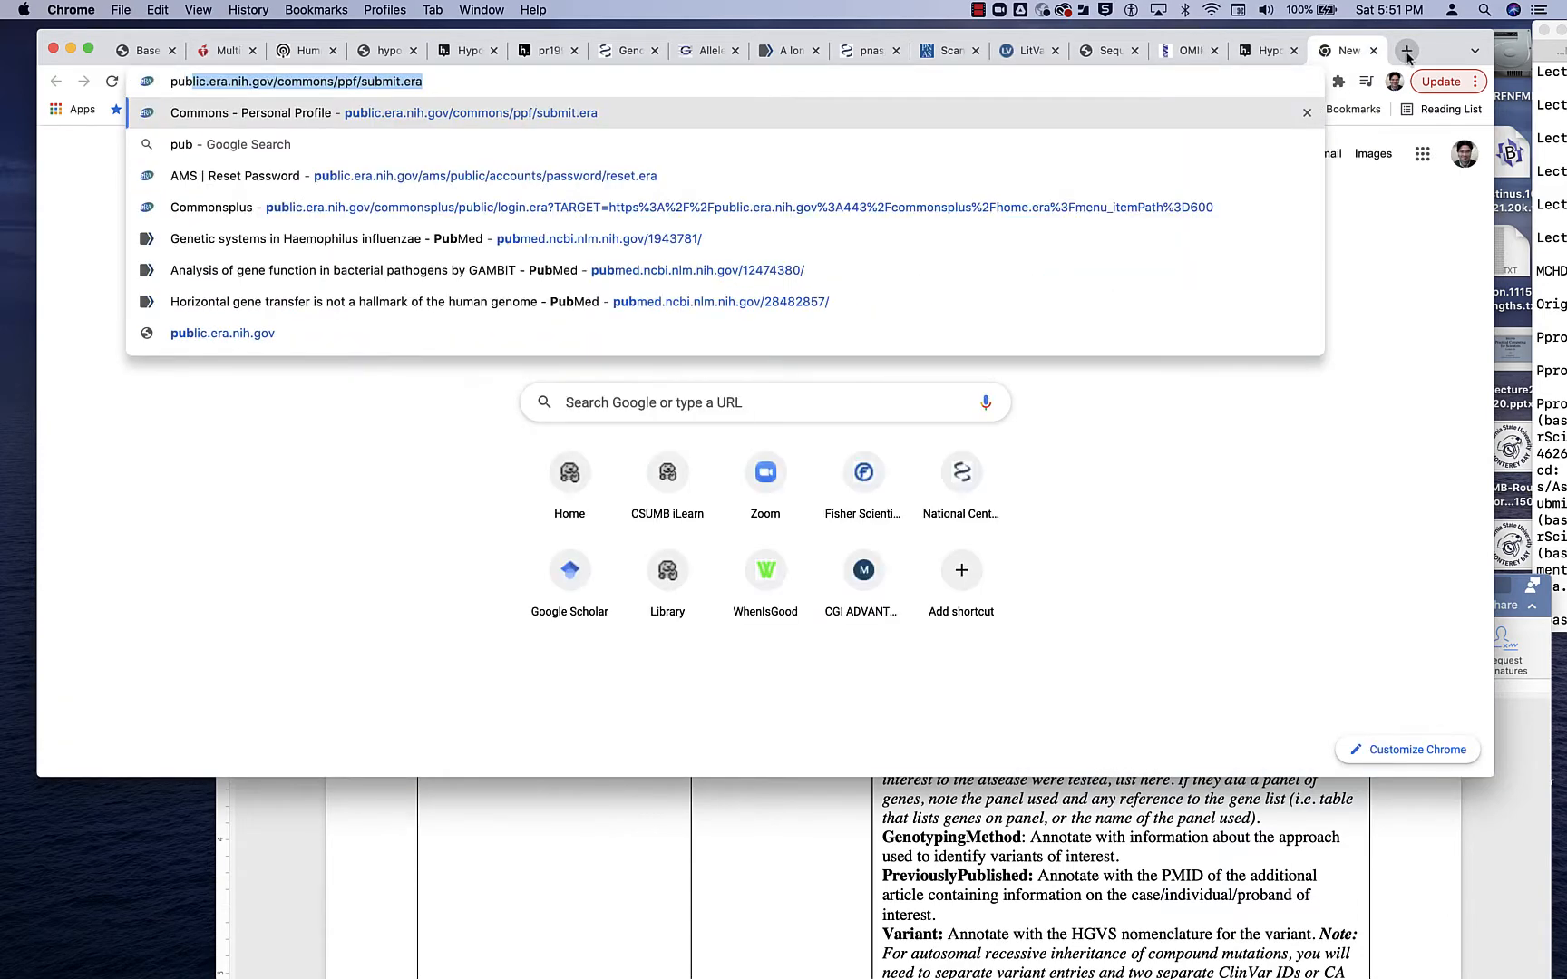
type("pubmed")
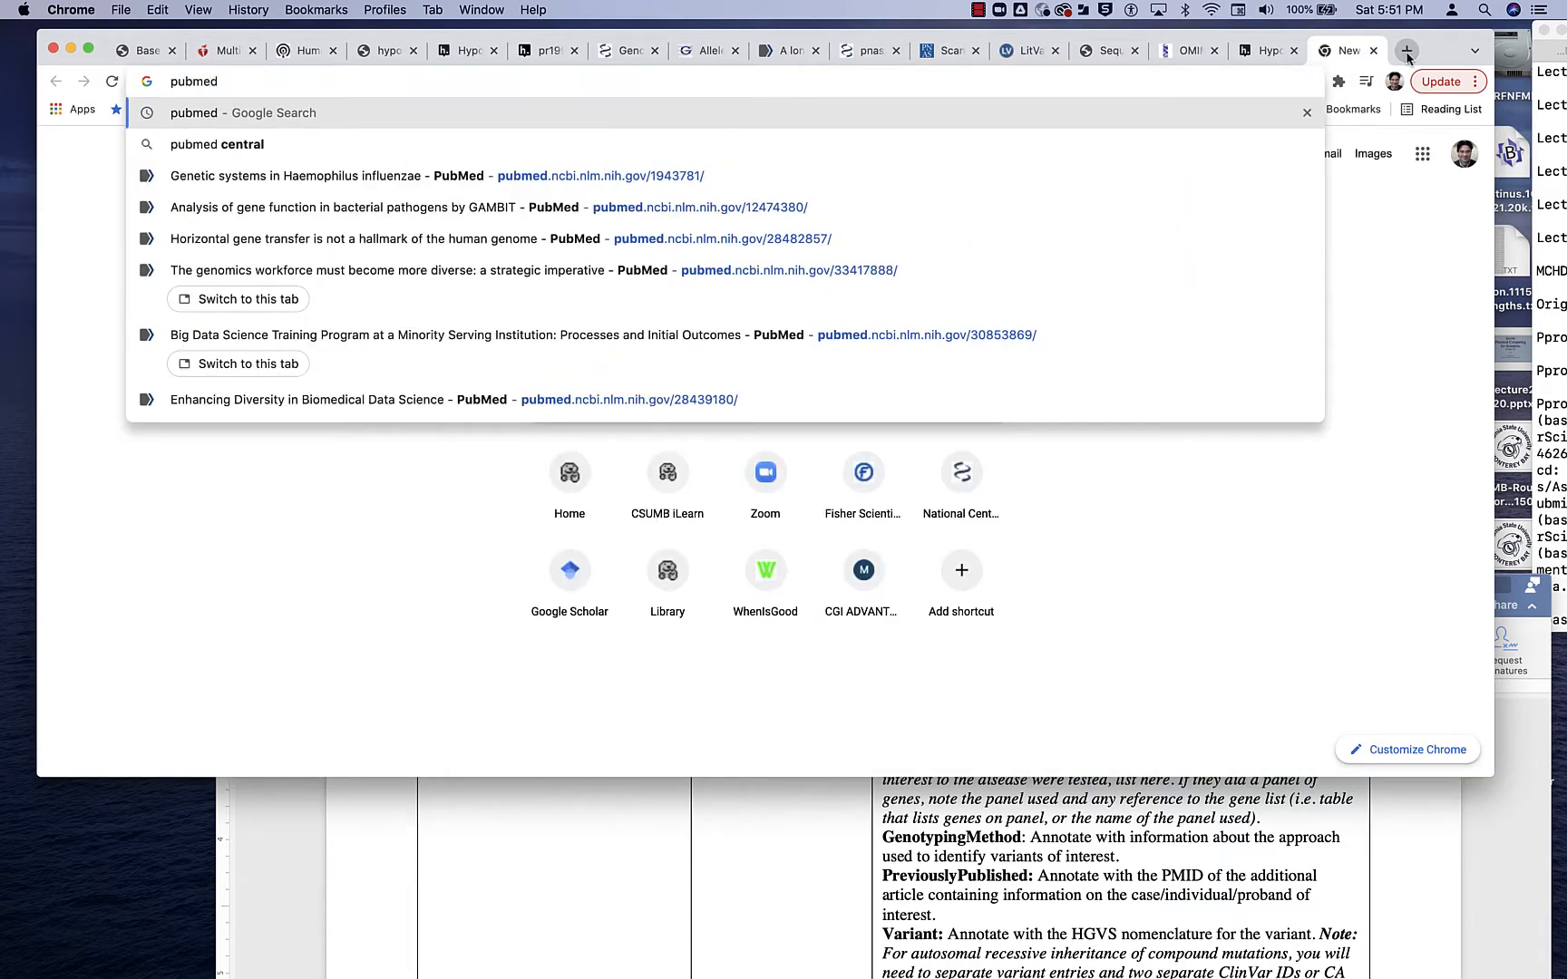
key("Return")
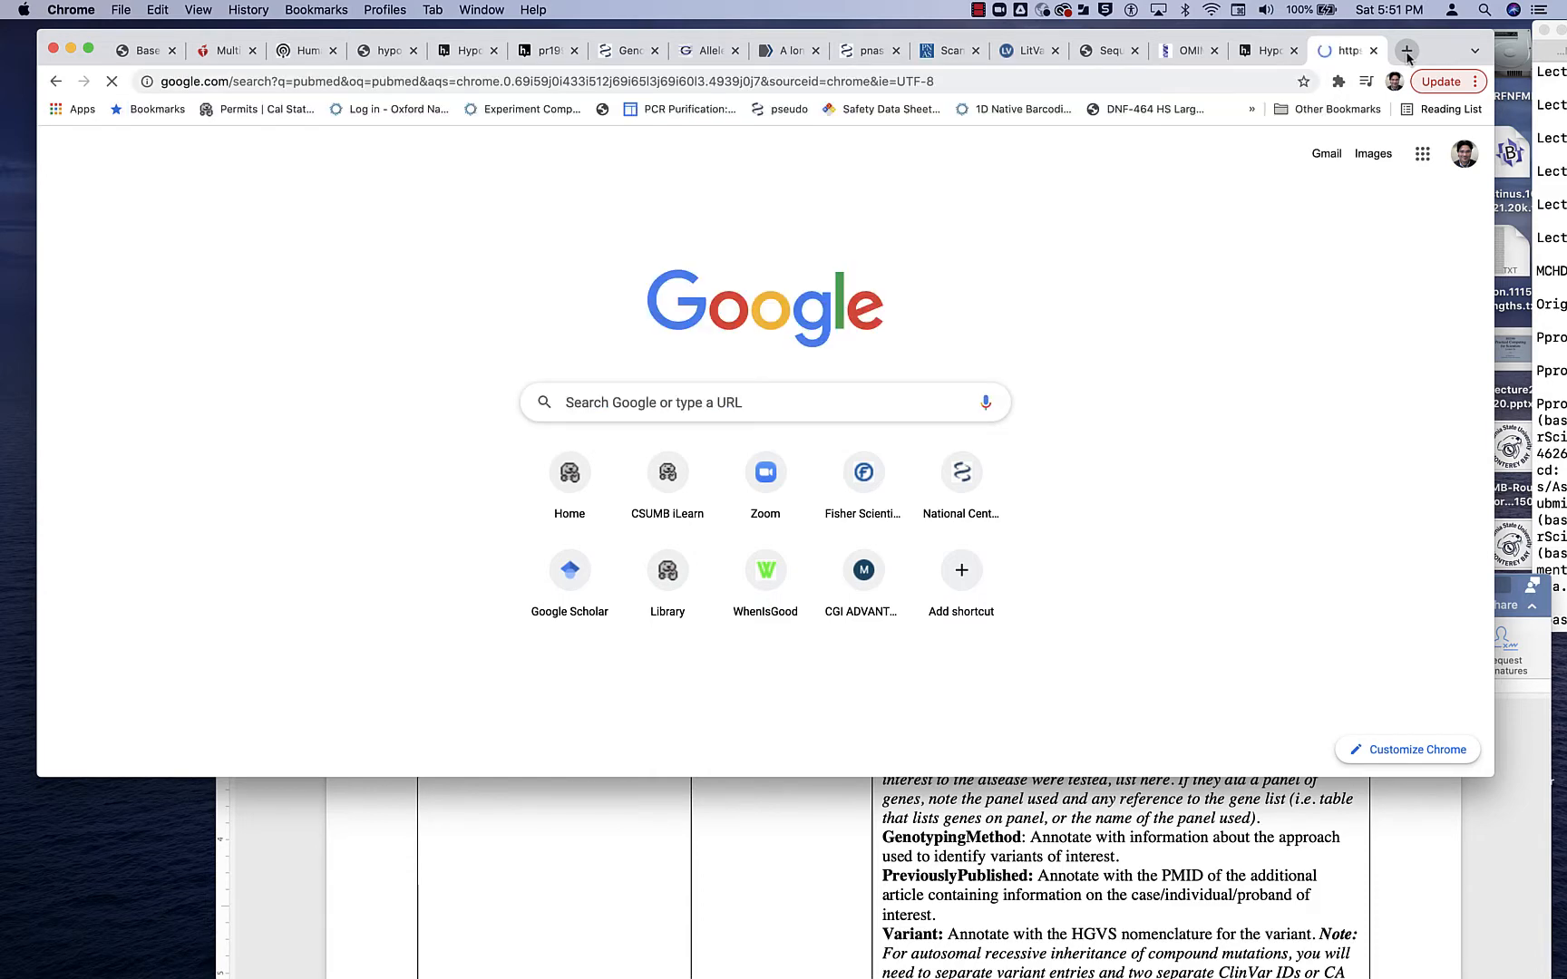
left_click(247, 322)
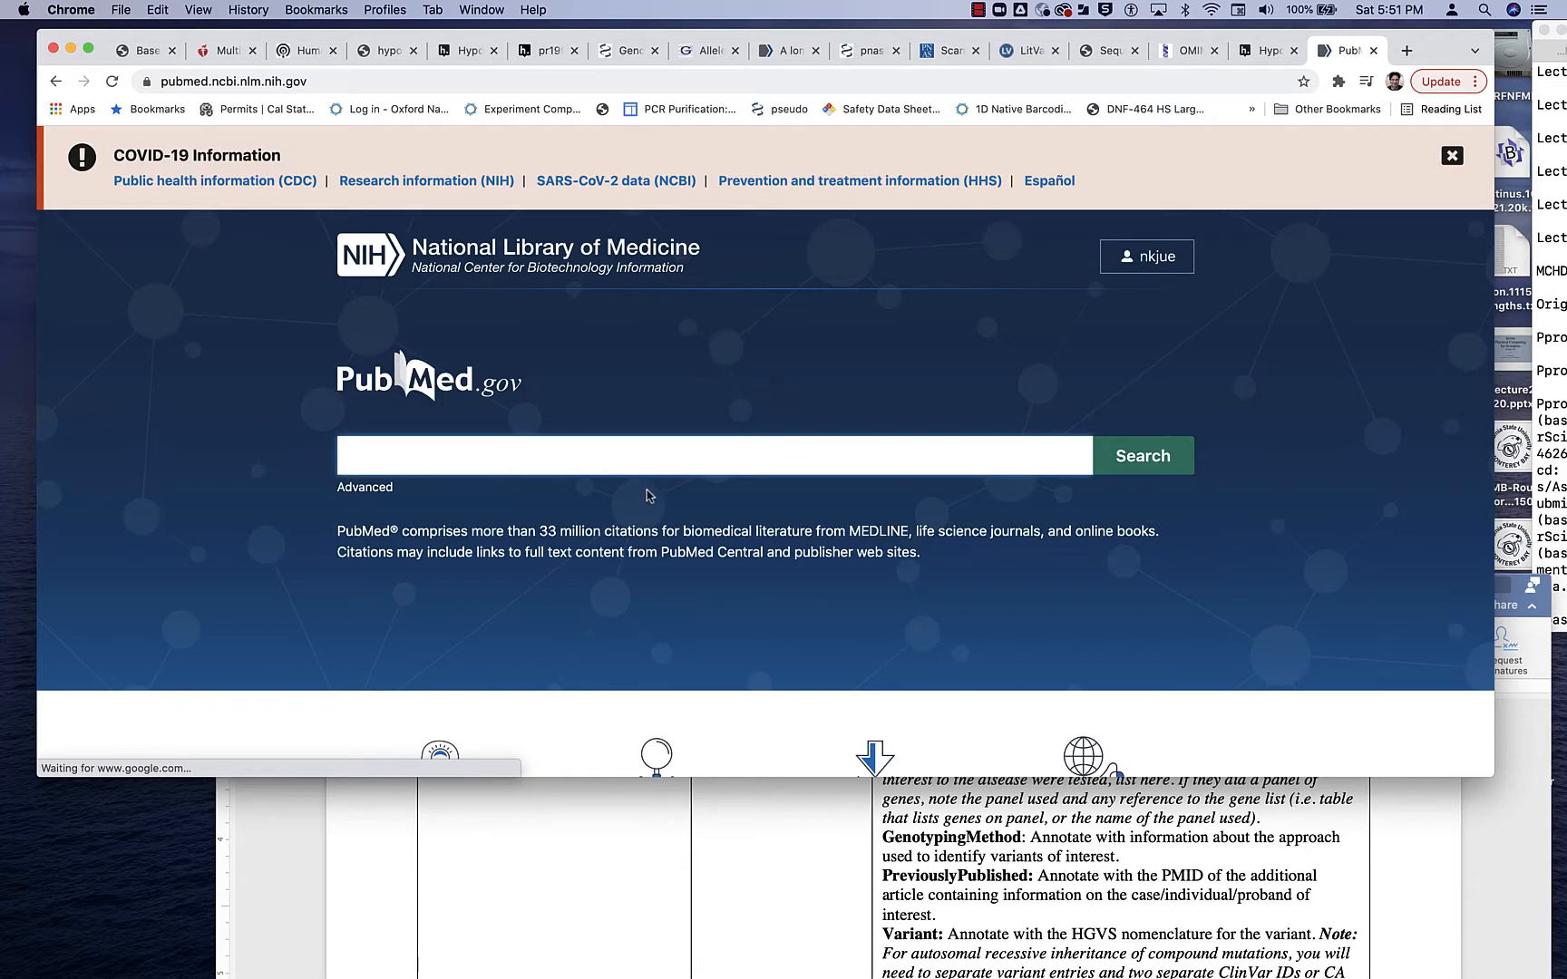
type("NM_0000531.6(OTC):c.403del(p.Ala135TRM)")
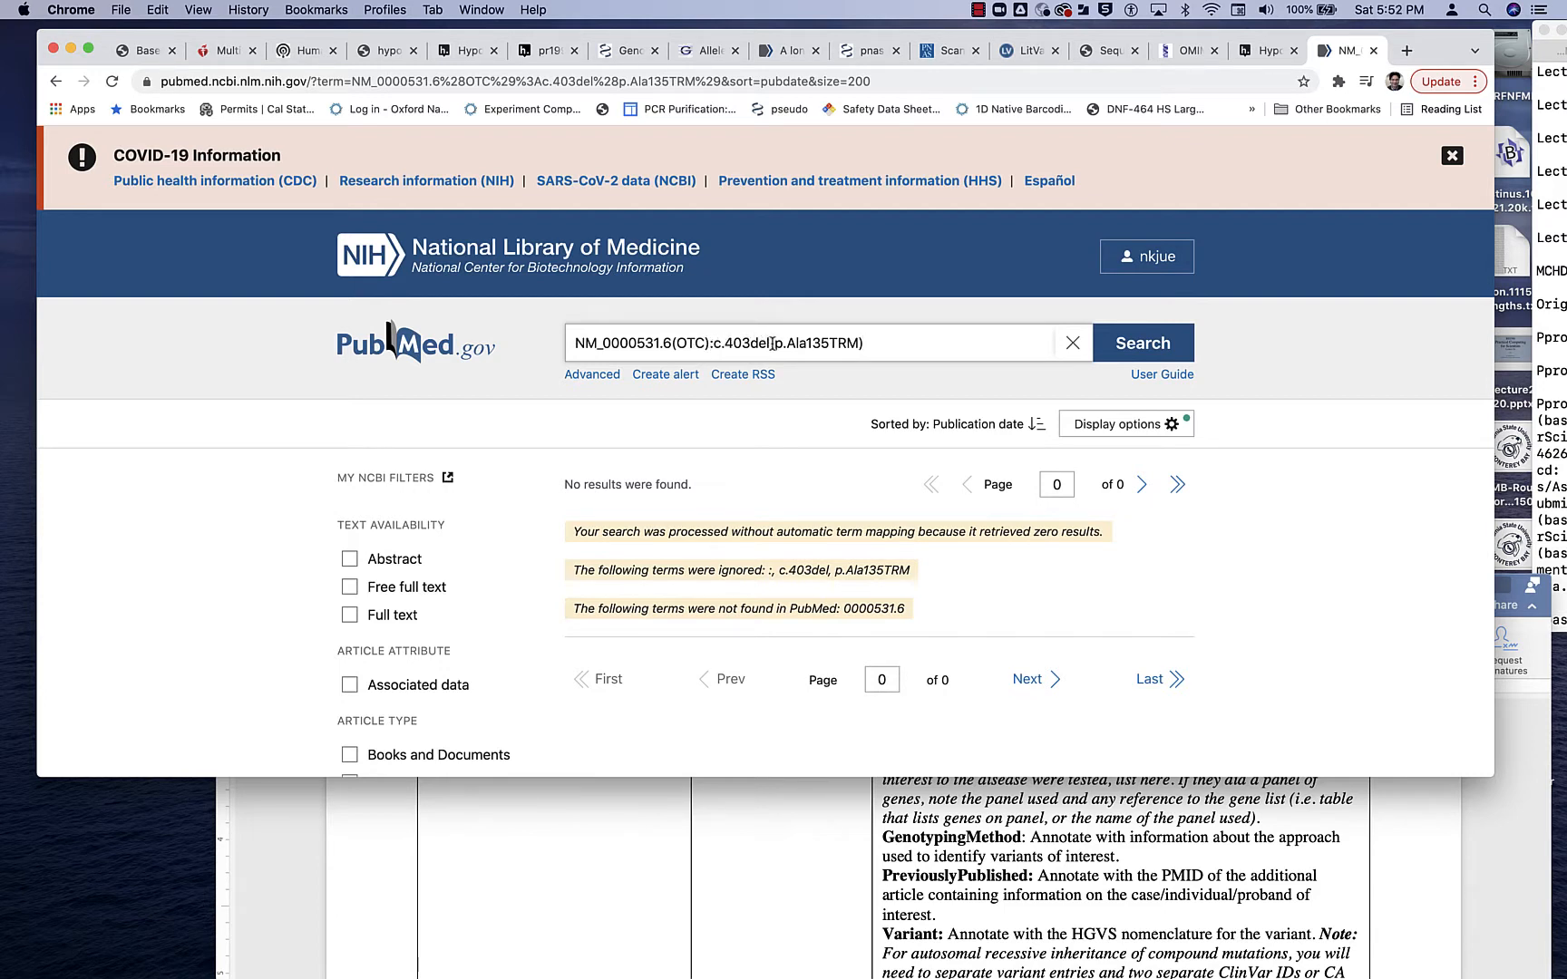
- Shorten the PubMed query to "NM_0000531.6(OTC):c.403del" and look through the returned articles for relevant OTC deficiency papers
left_click_drag(909, 352, 771, 346)
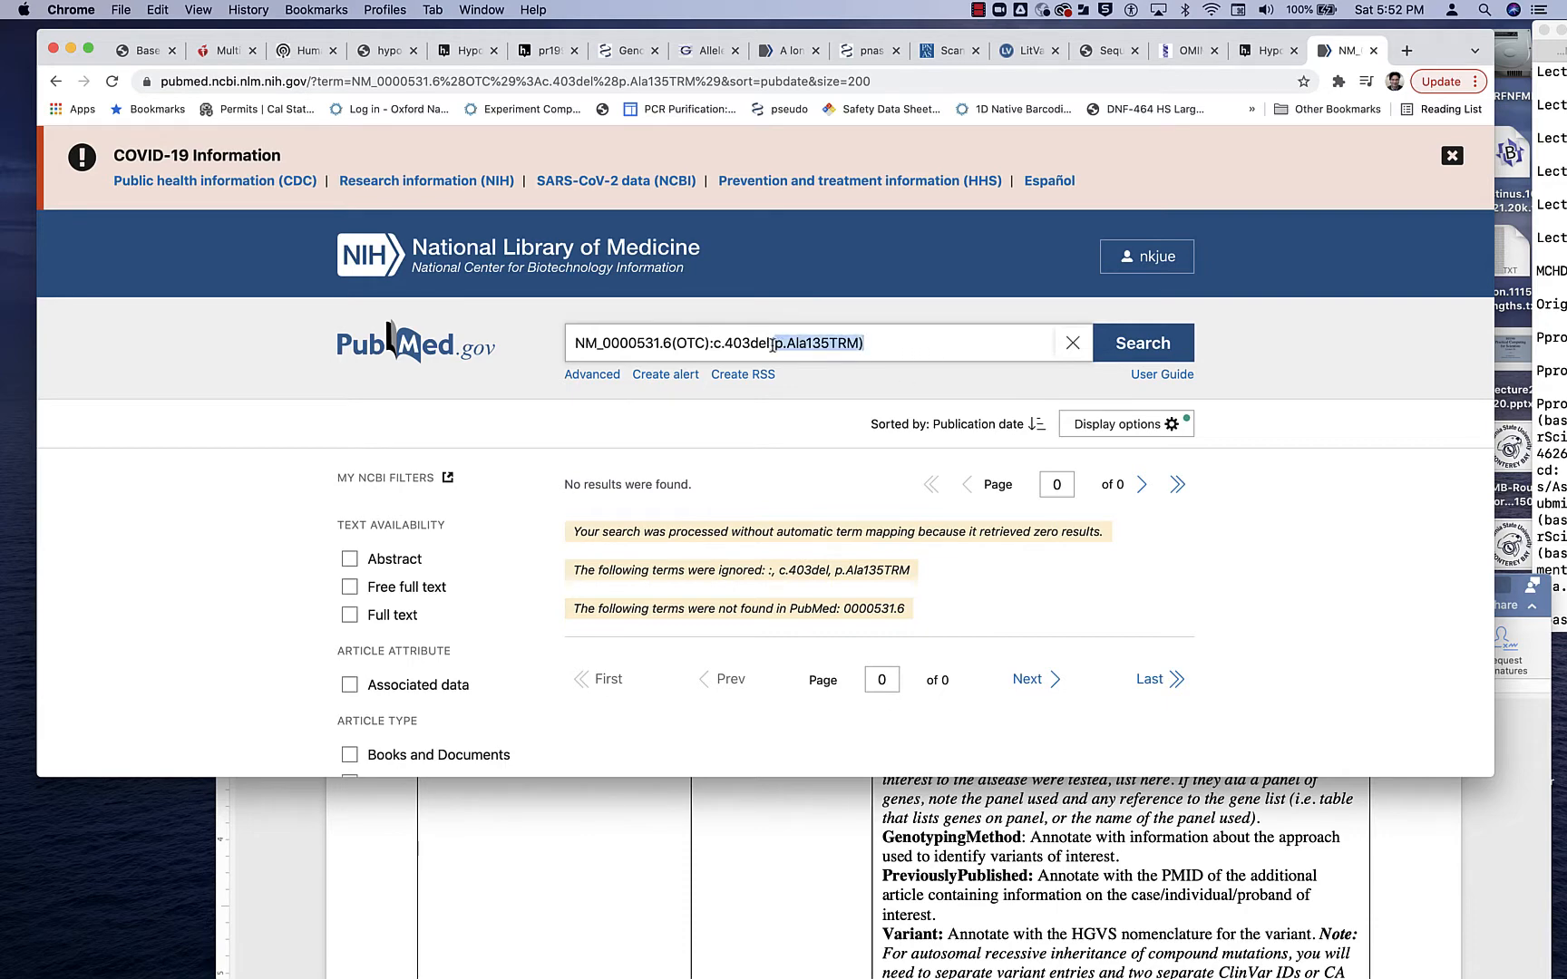
key("BackSpace")
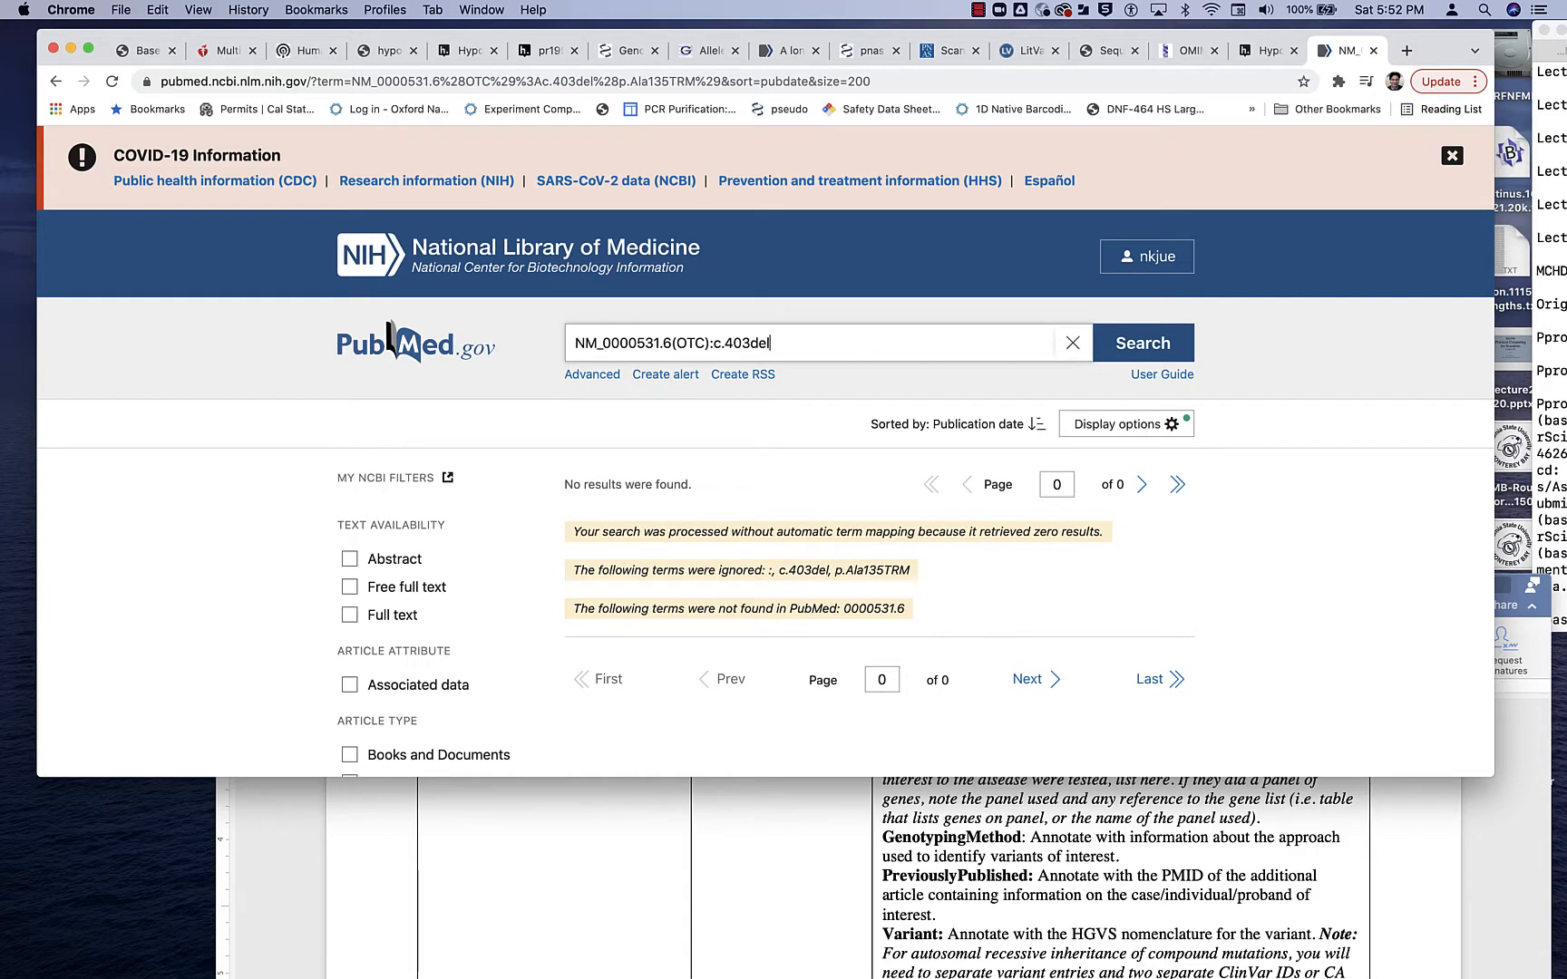
key("Return")
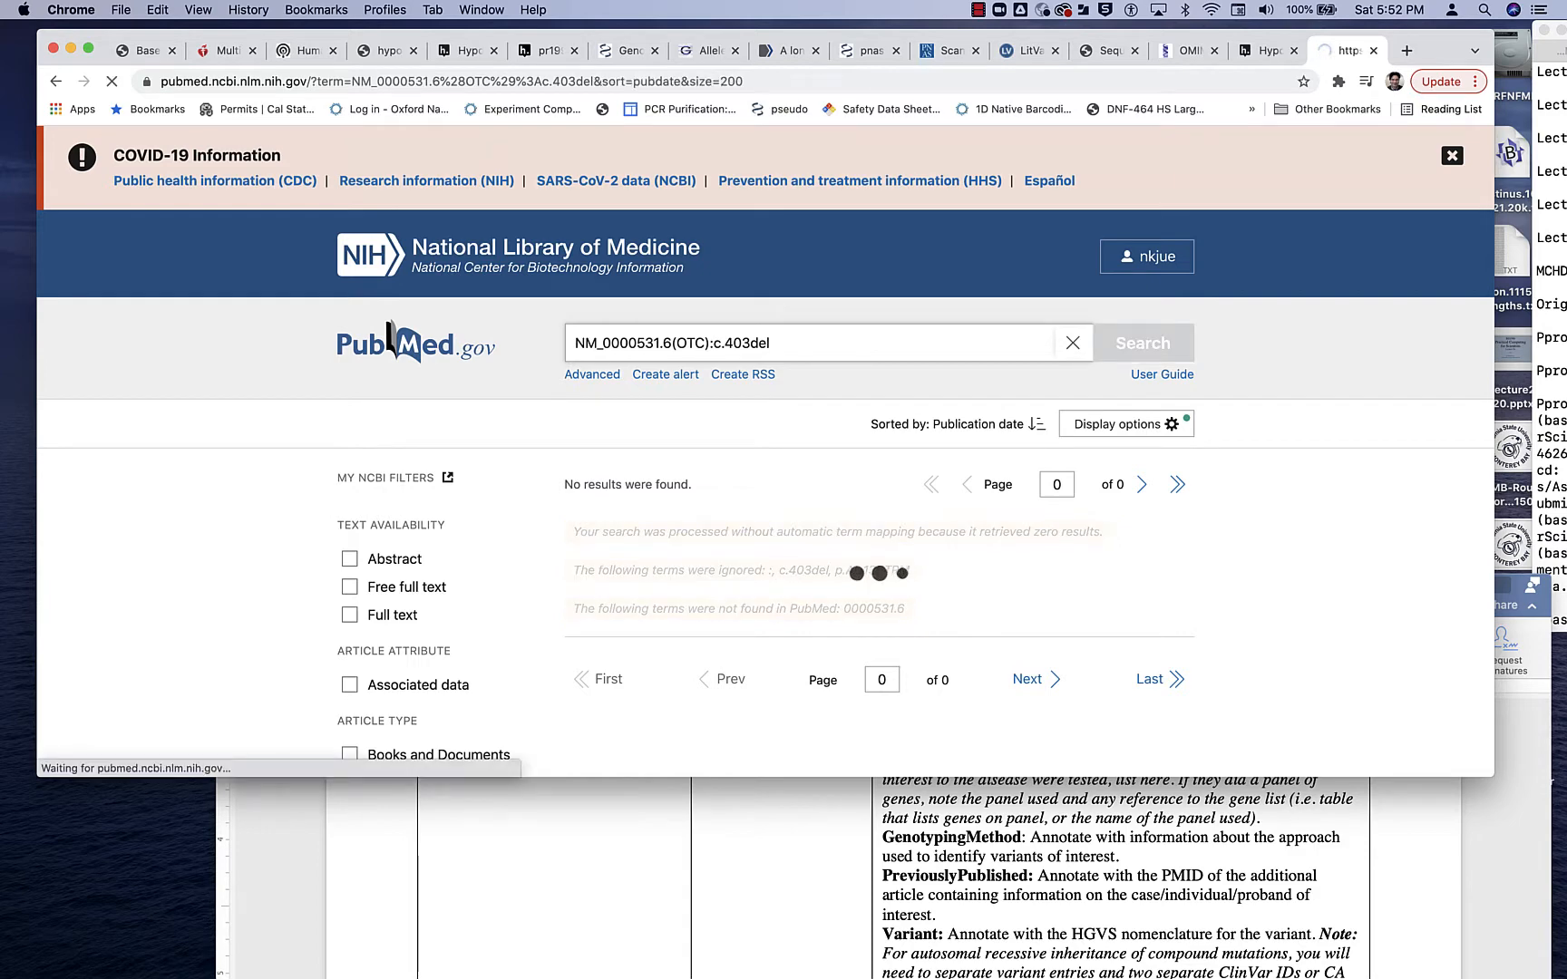
scroll(940, 557, "down", 5)
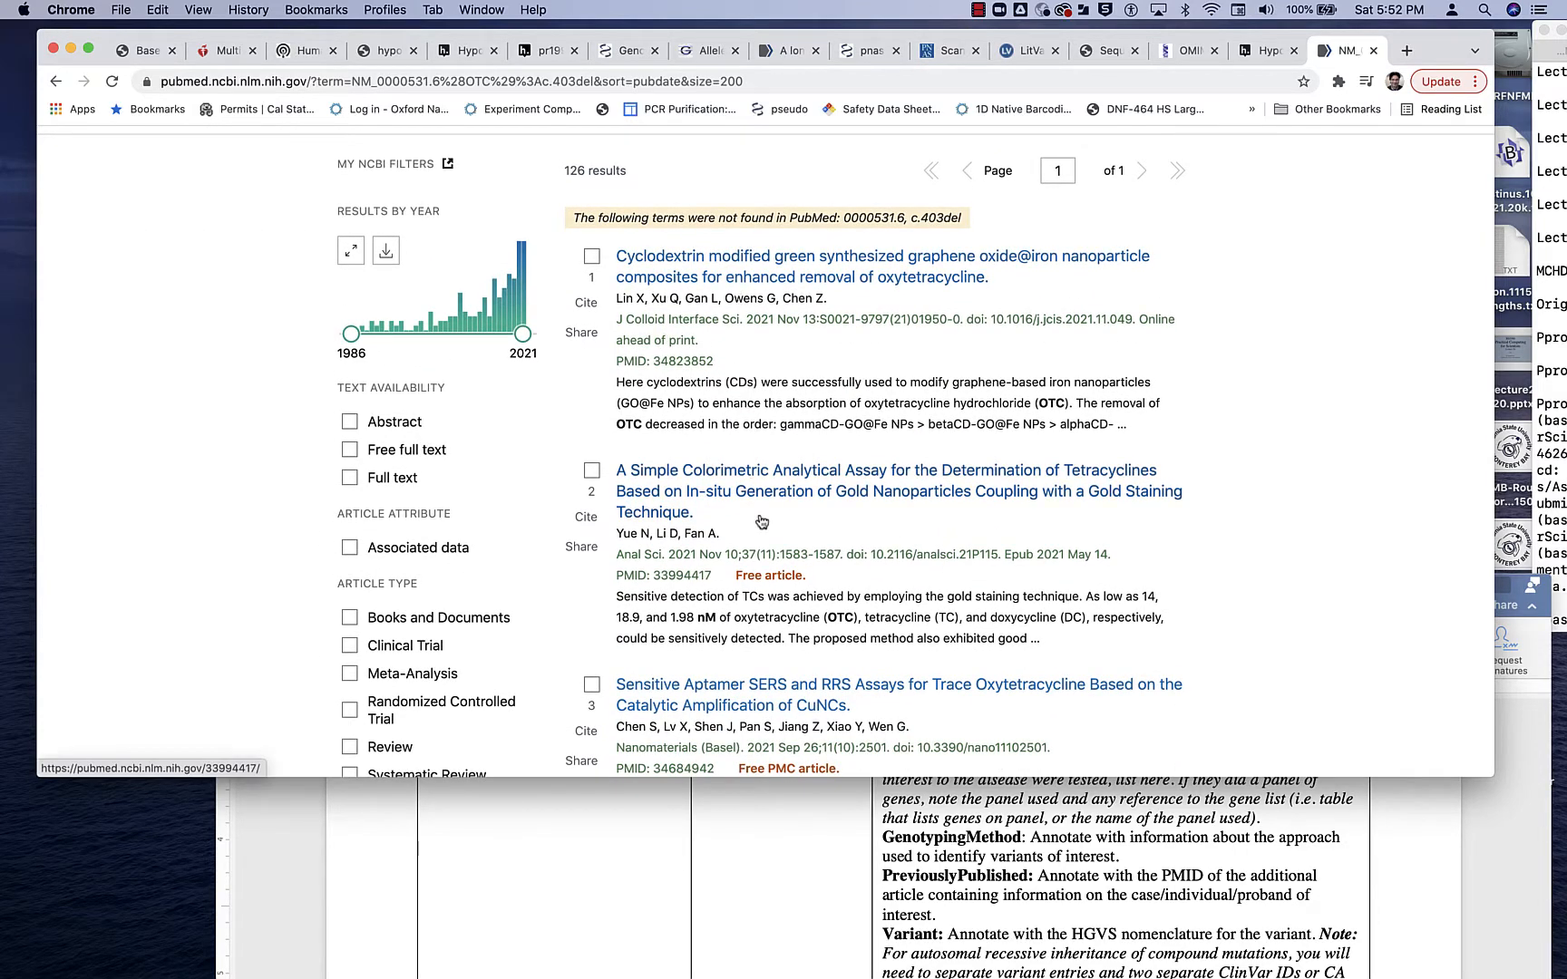
scroll(760, 521, "down", 3)
scroll(760, 520, "down", 2)
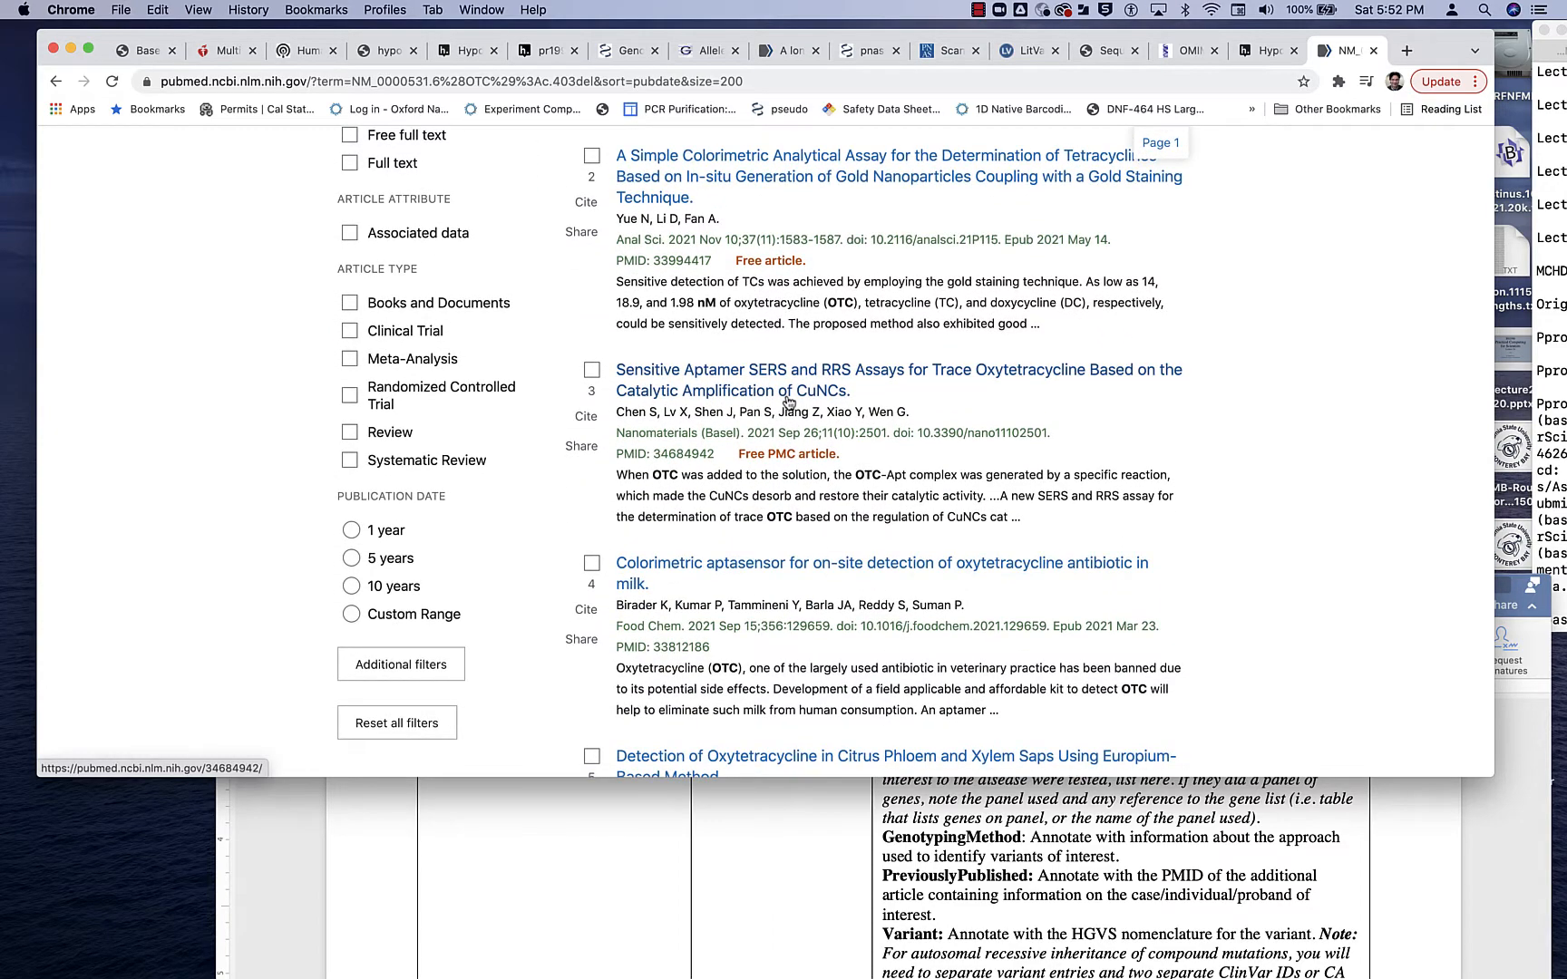
scroll(850, 399, "down", 5)
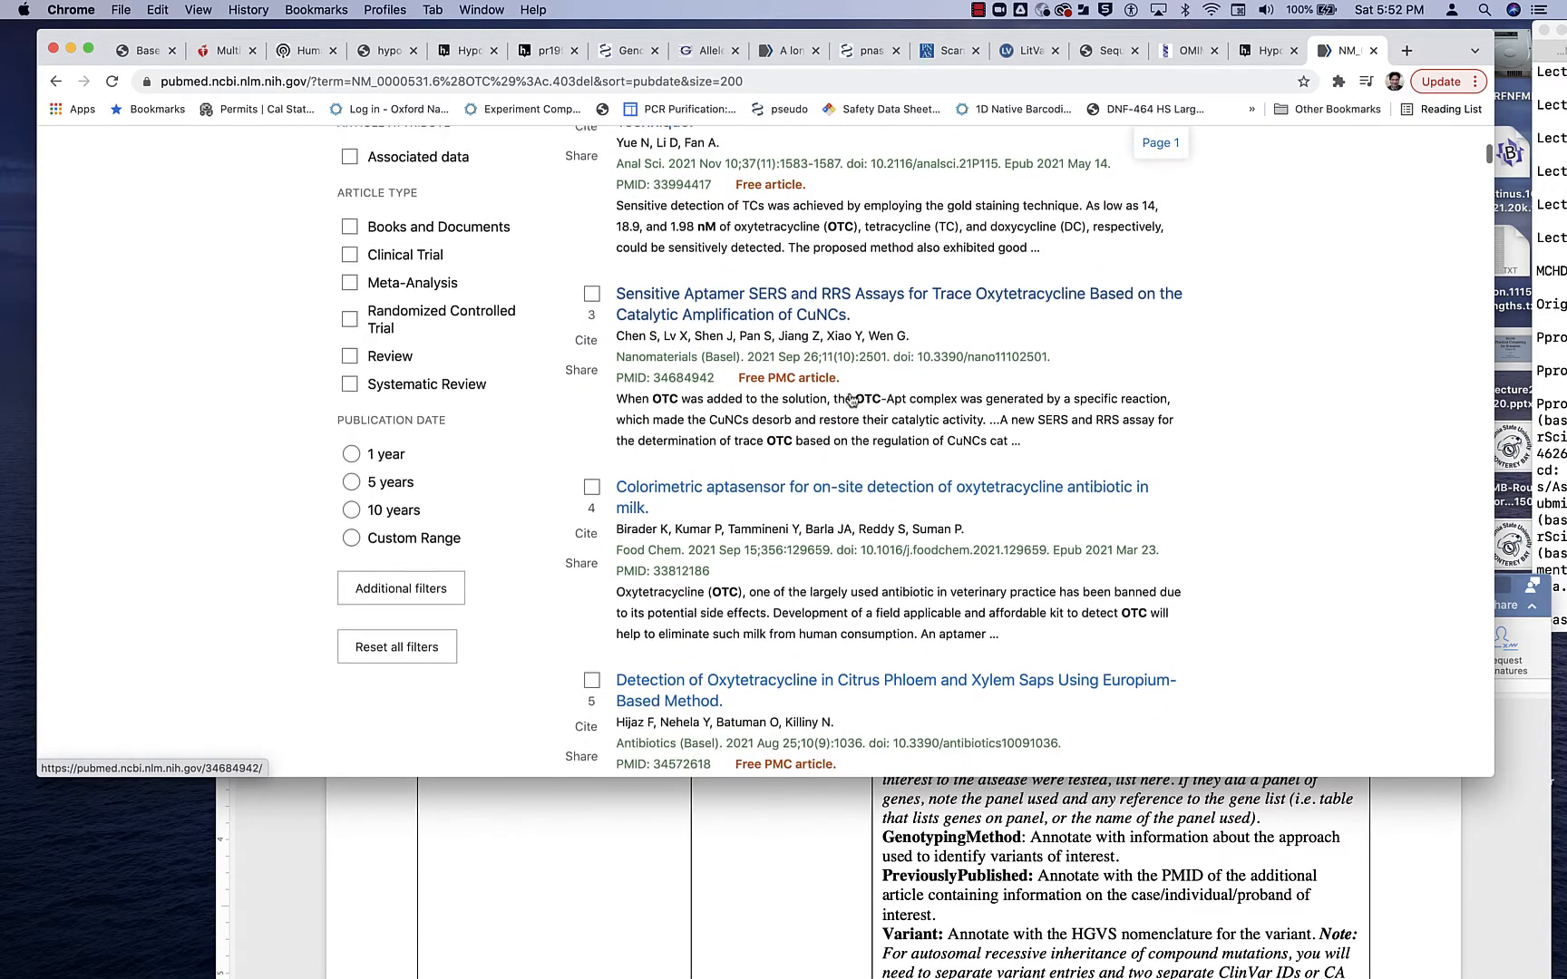
scroll(850, 399, "down", 4)
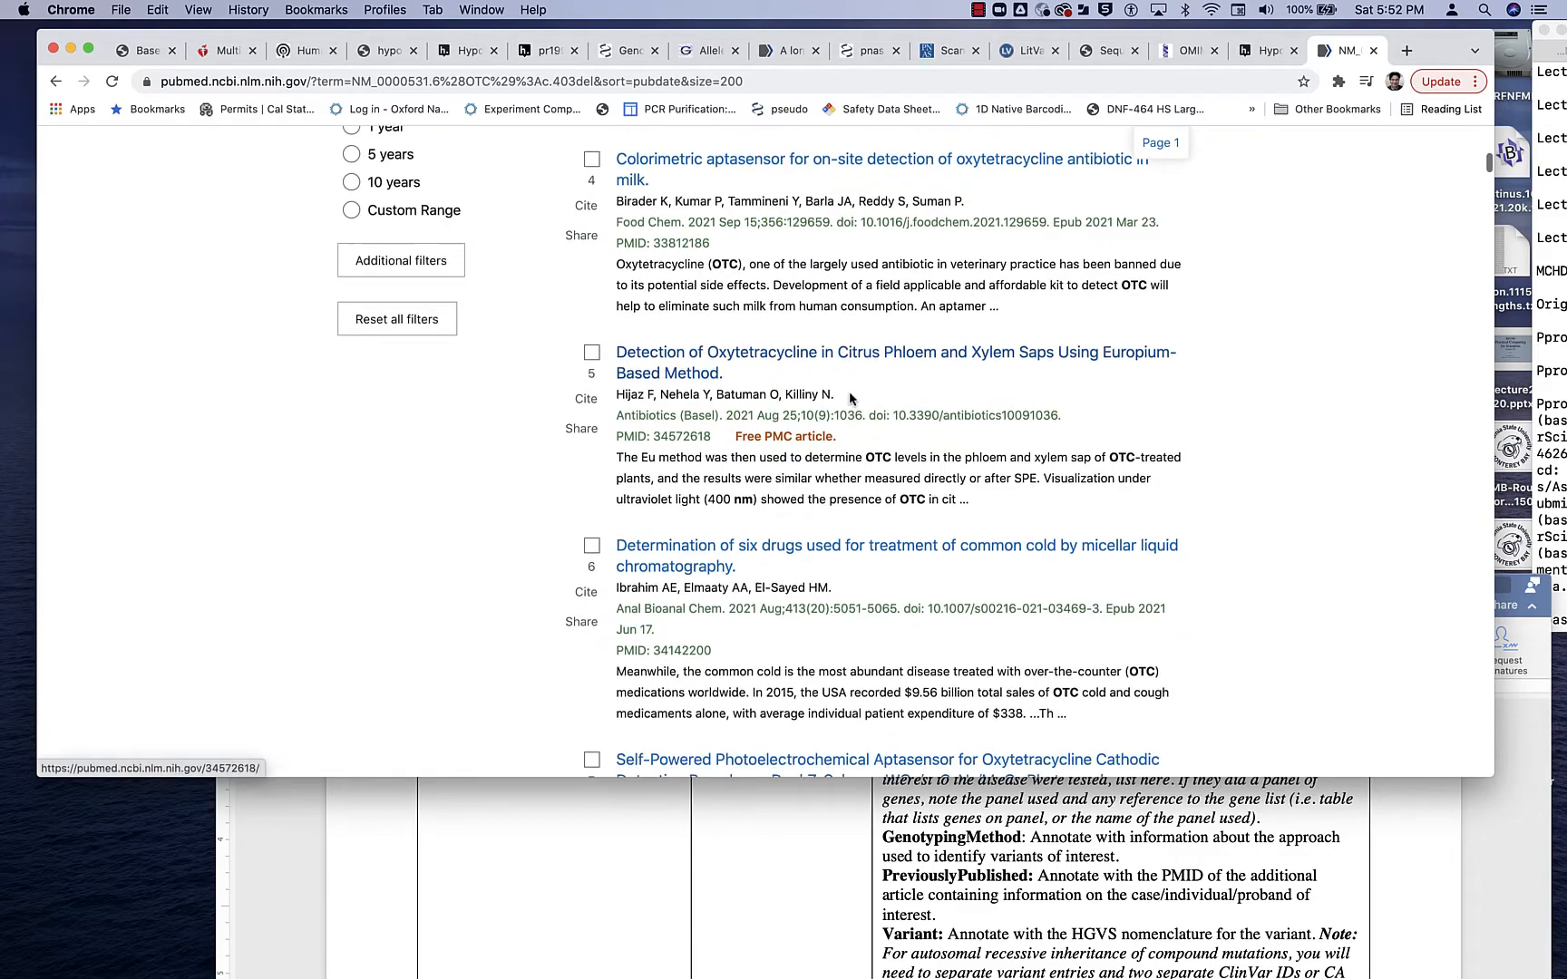
scroll(851, 399, "down", 15)
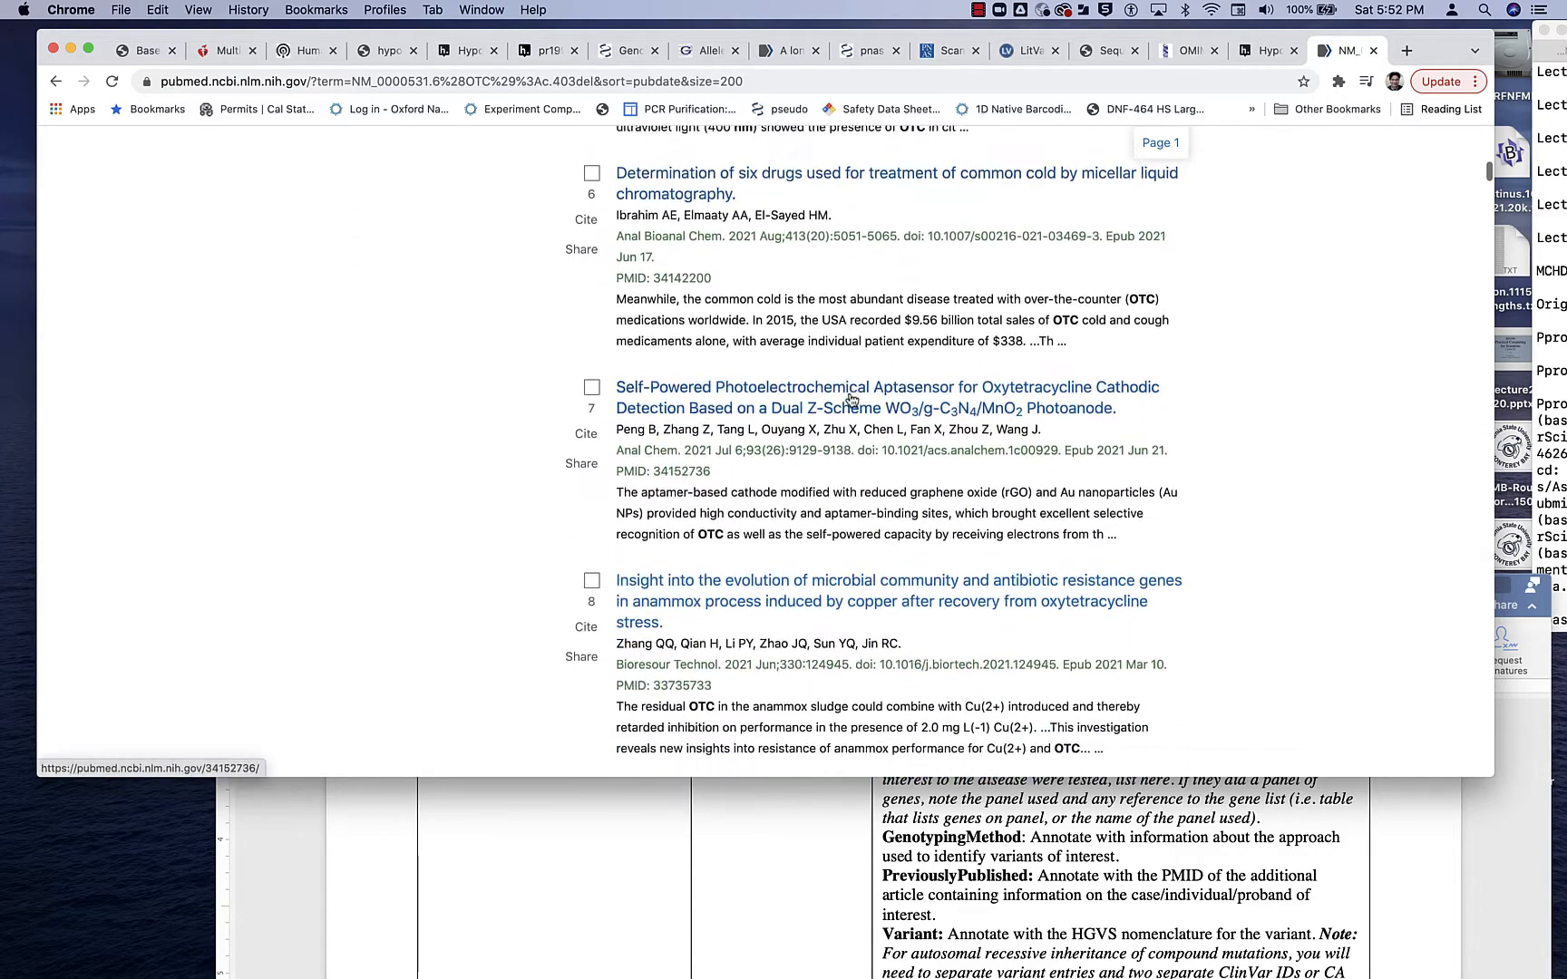
scroll(850, 393, "up", 20)
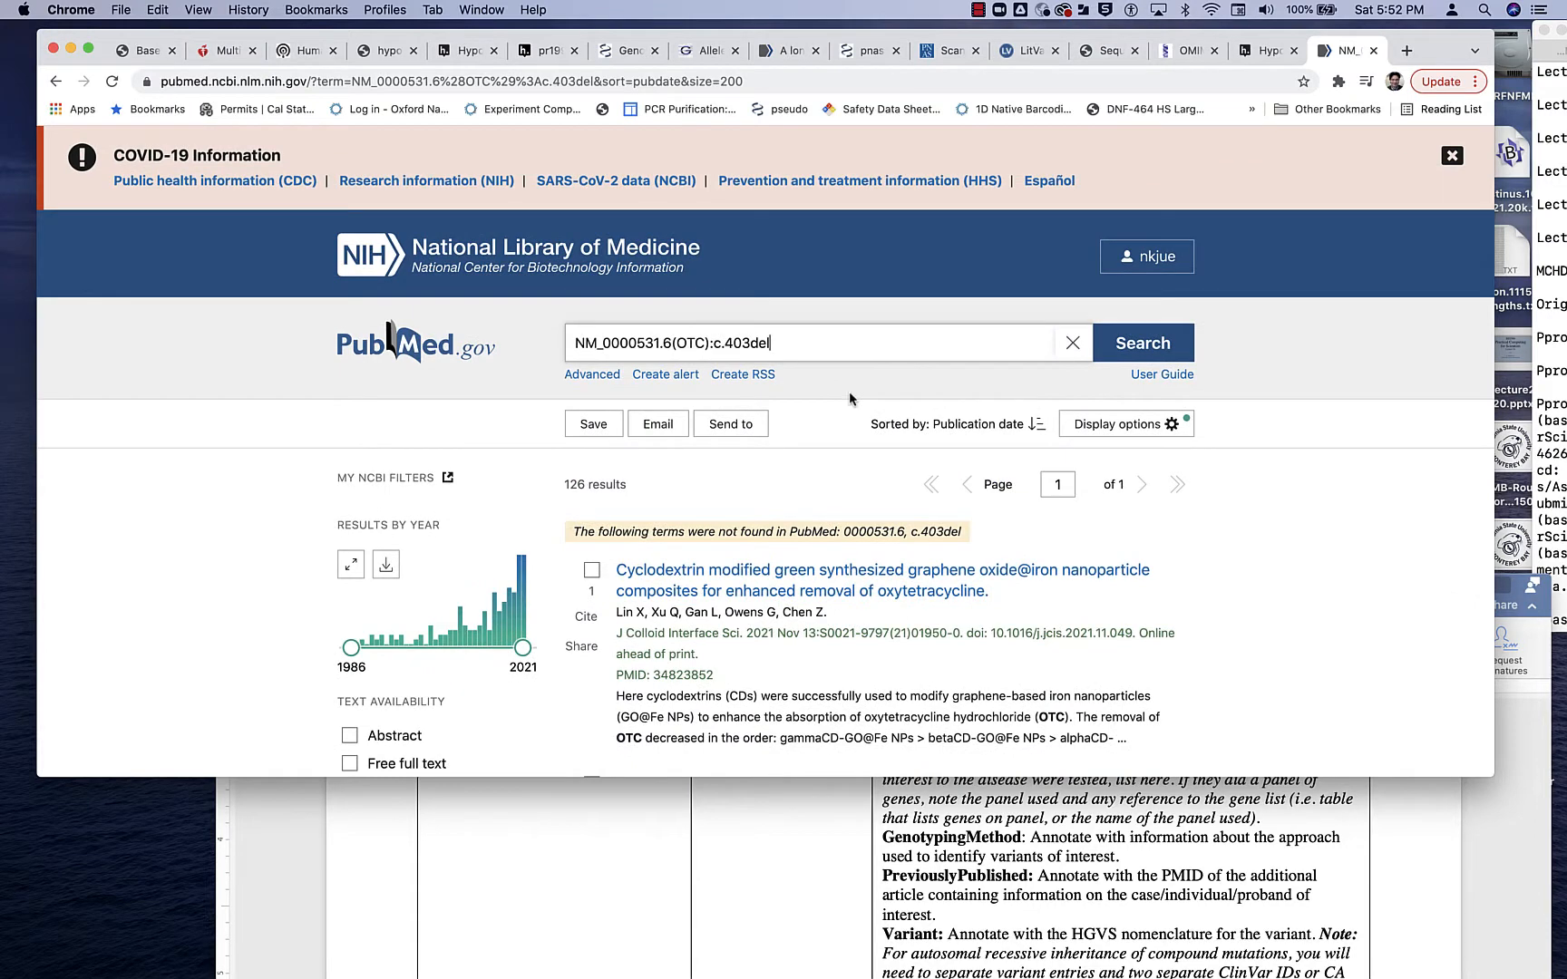
- Extend the PubMed query to "NM_0000531.6(OTC):c.403del and variants" and run the search
type("and variants")
key("Return")
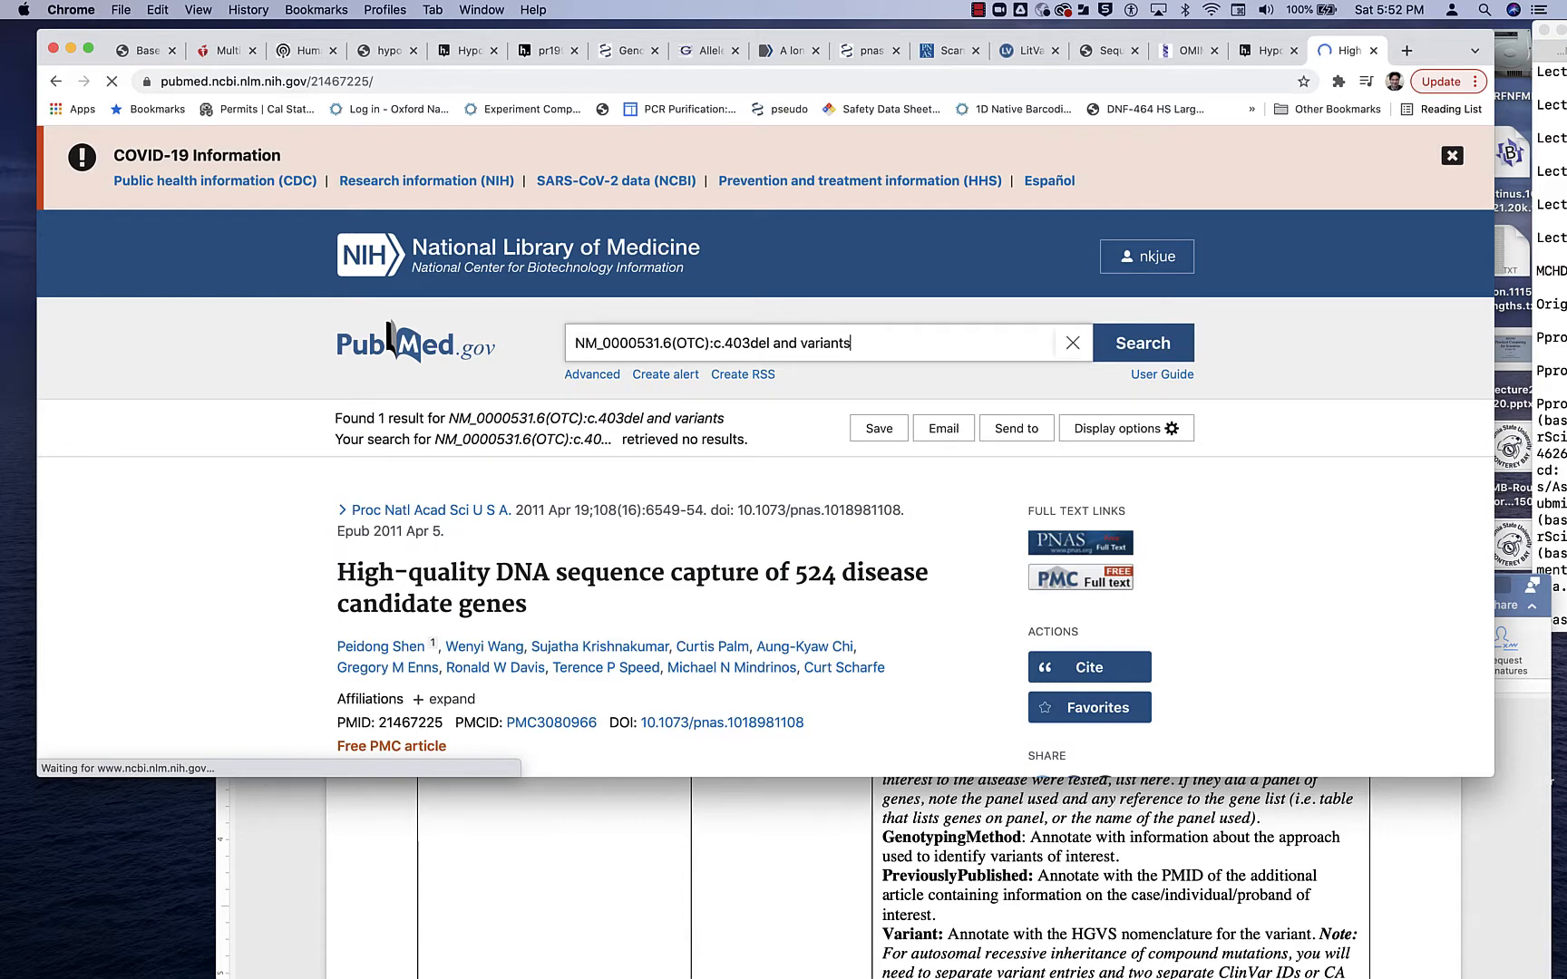
- Read the abstract of "High-quality DNA sequence capture of 524 disease candidate genes" and select its PMID
scroll(755, 608, "down", 2)
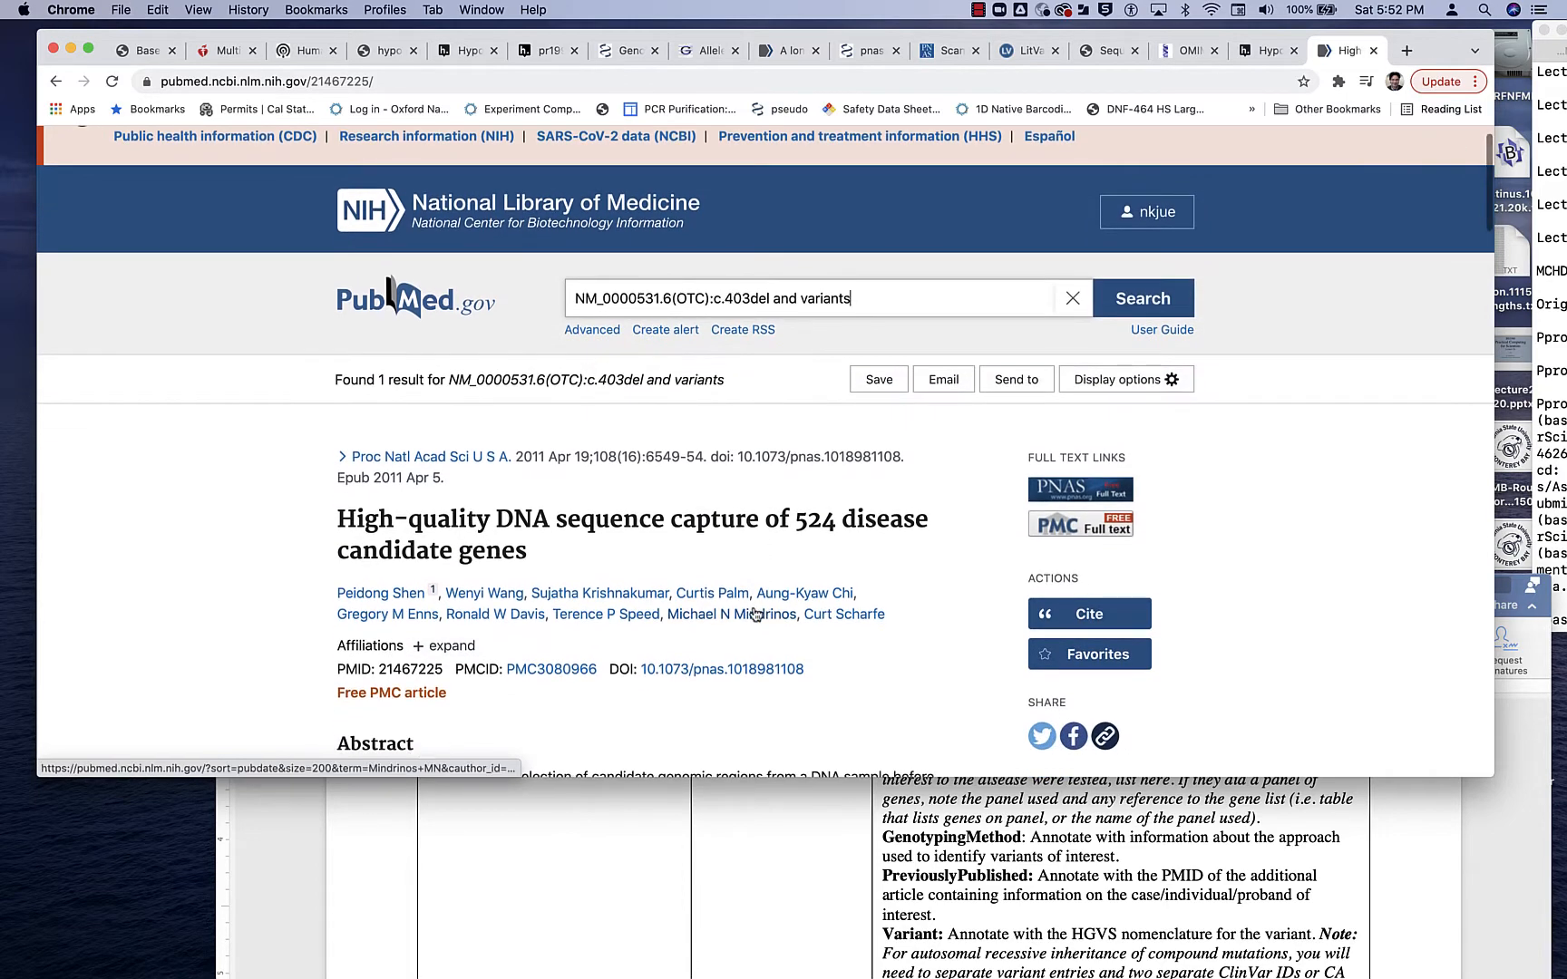
scroll(755, 615, "down", 2)
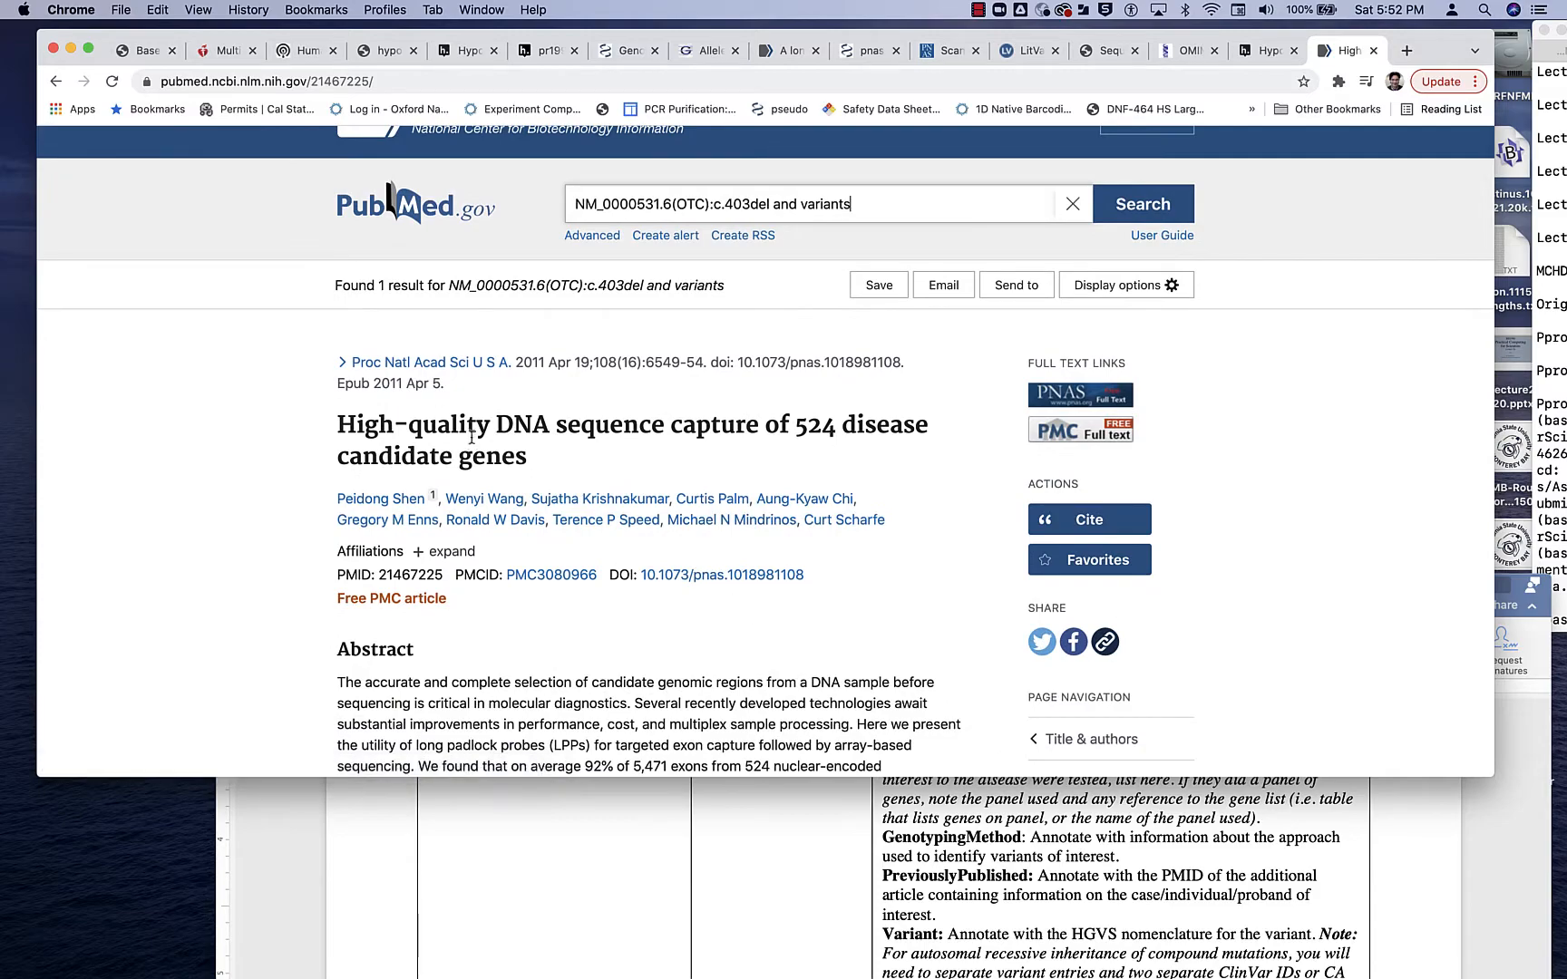
scroll(462, 493, "down", 5)
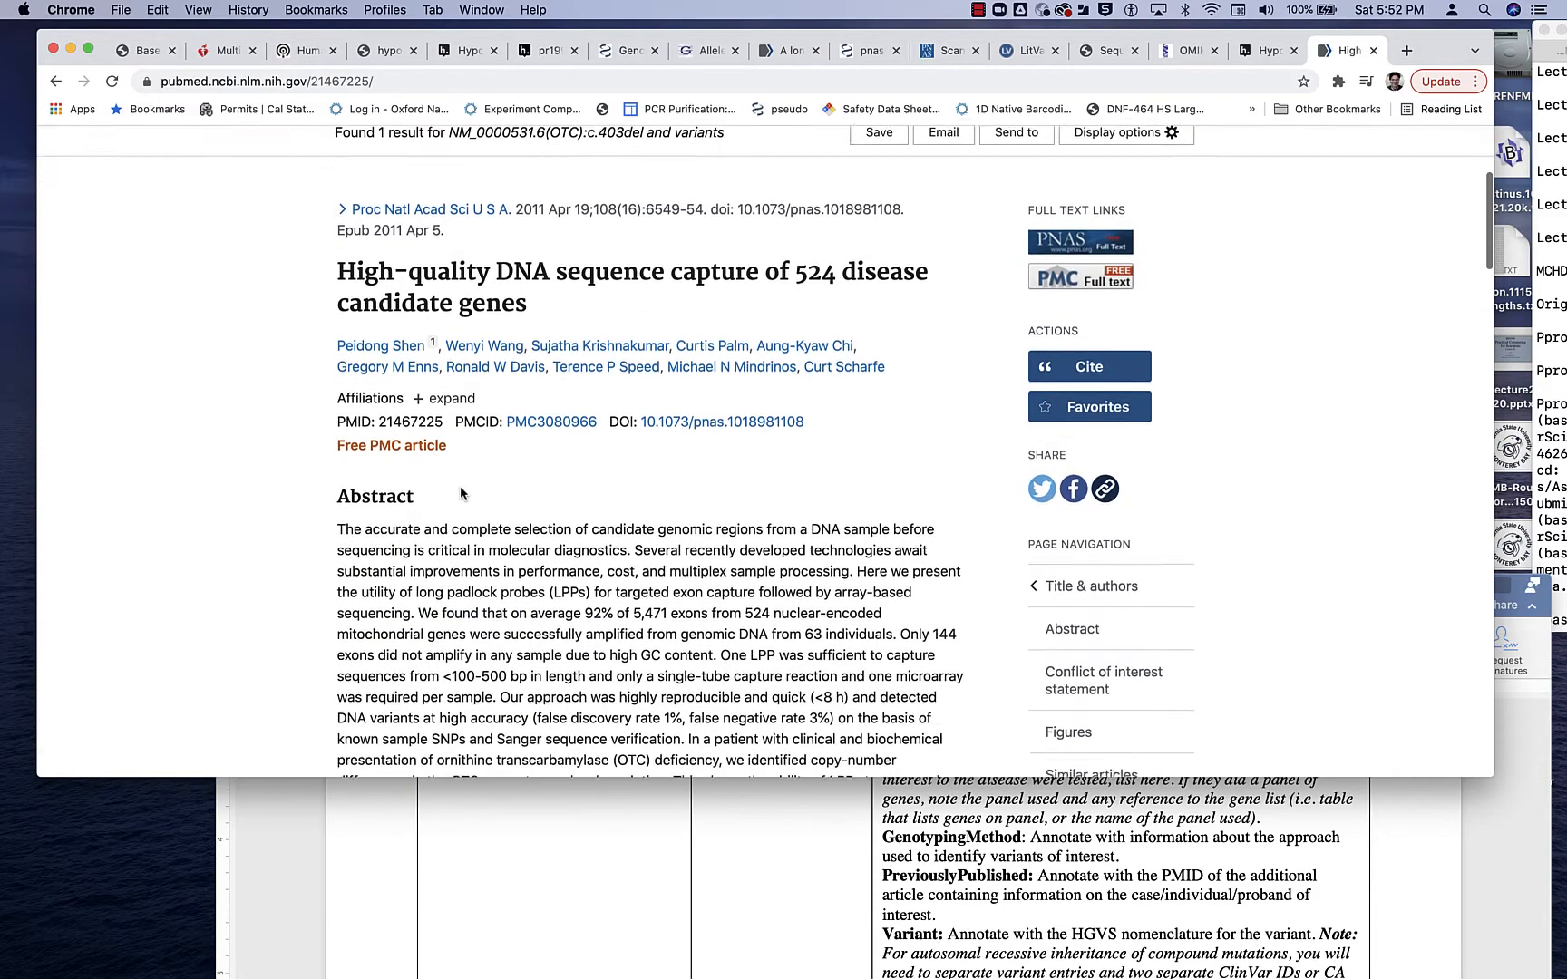
scroll(621, 396, "up", 2)
double_click(410, 370)
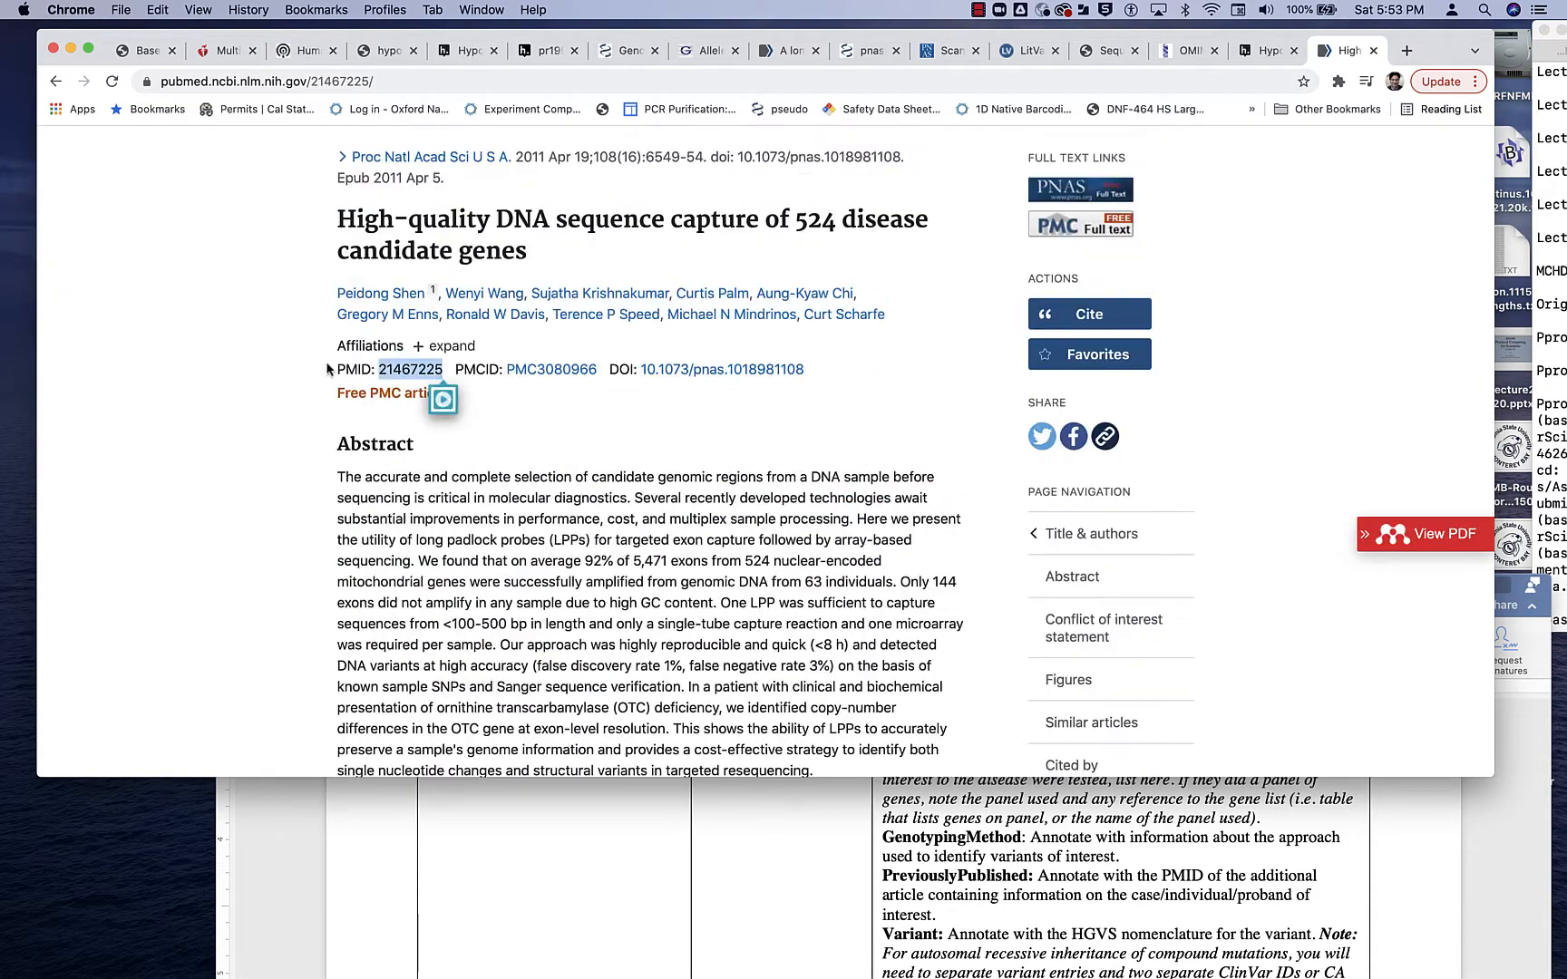
left_click_drag(334, 369, 445, 371)
- Open the article's free PMC full text and search the page for "NM_0000531.6(OTC):c.403del"
scroll(444, 380, "up", 5)
left_click(1084, 566)
key("super+f")
type("PMID: 21467225")
key("BackSpace")
key("super+v")
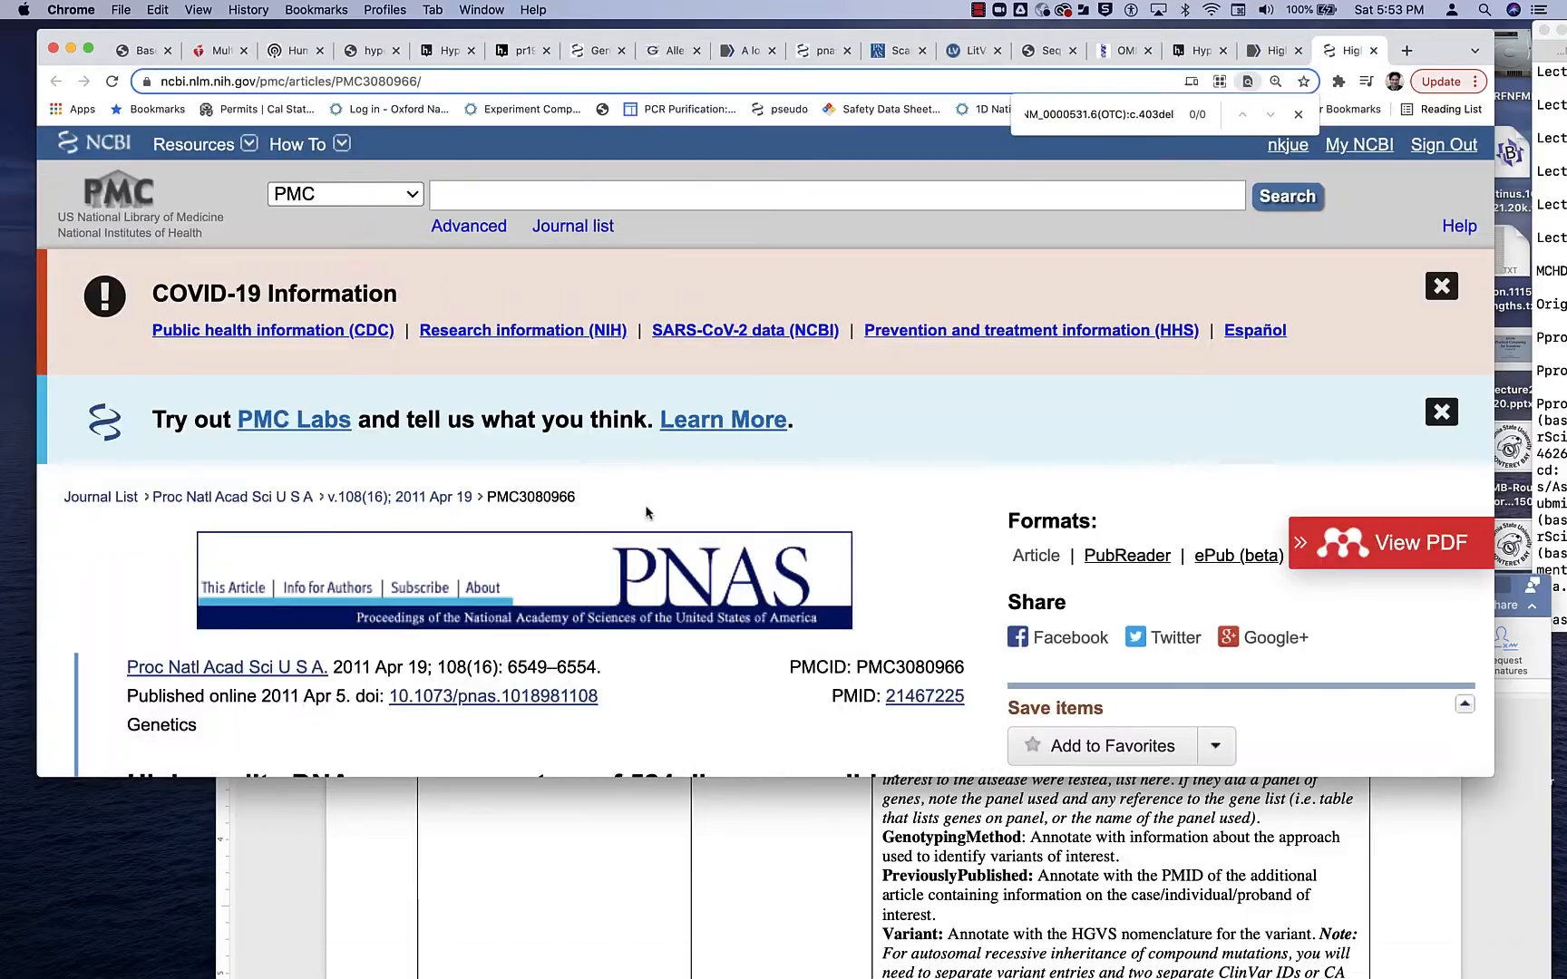
- Clear the variant from the page search and look through the article and its supporting information PDF
scroll(647, 514, "down", 2)
left_click_drag(1144, 115, 910, 111)
key("BackSpace")
scroll(888, 562, "down", 15)
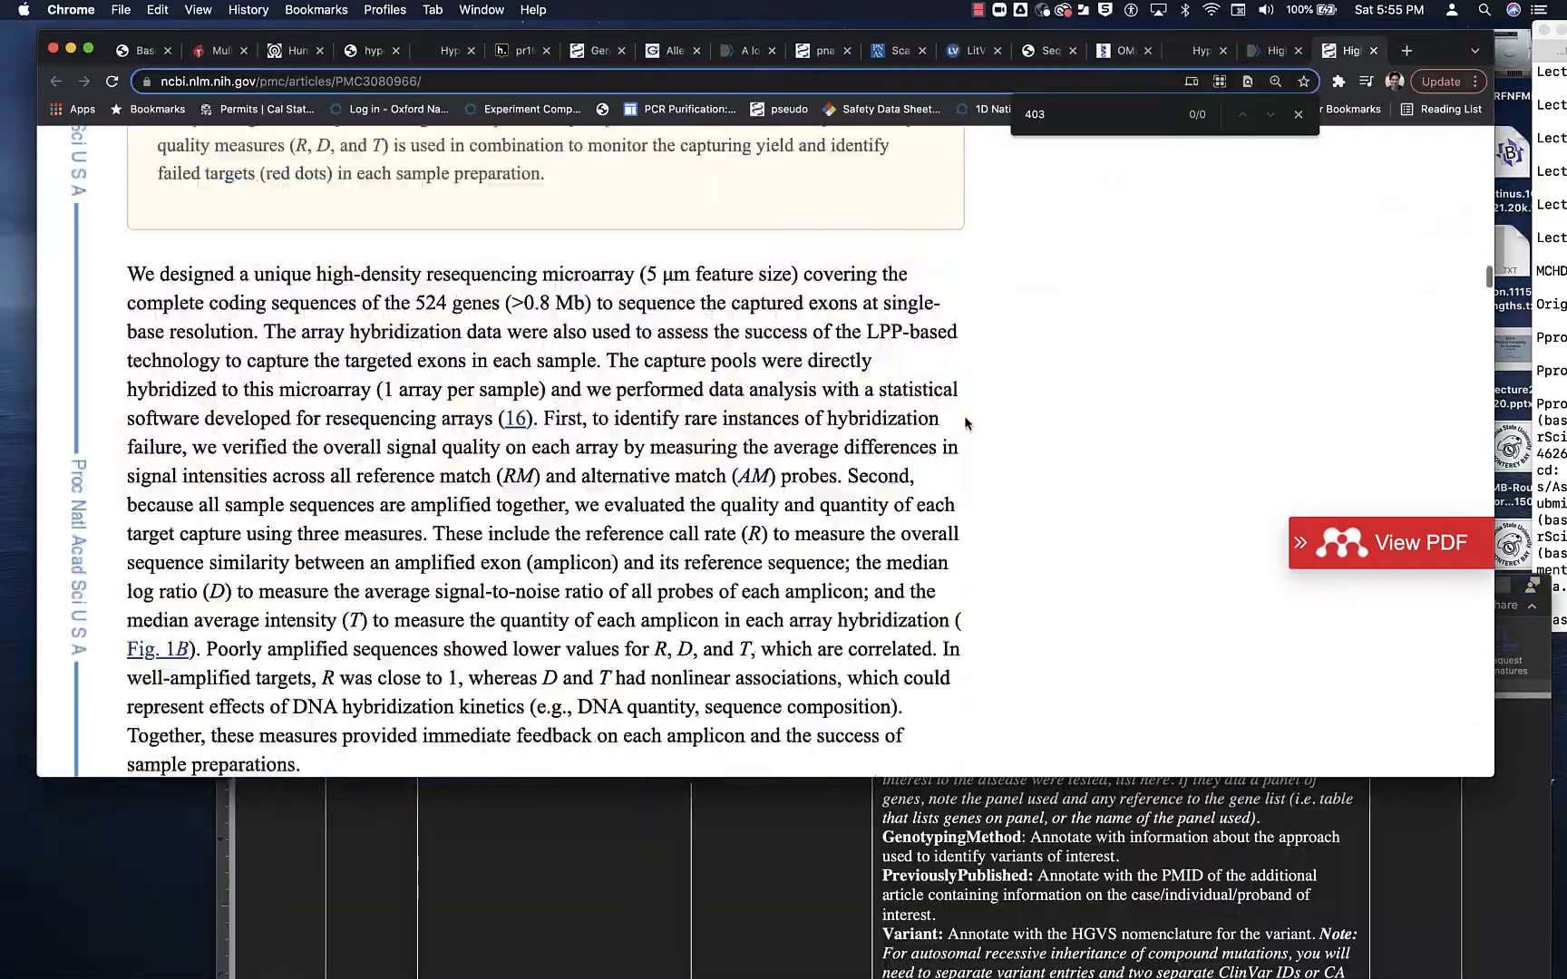
scroll(966, 423, "down", 20)
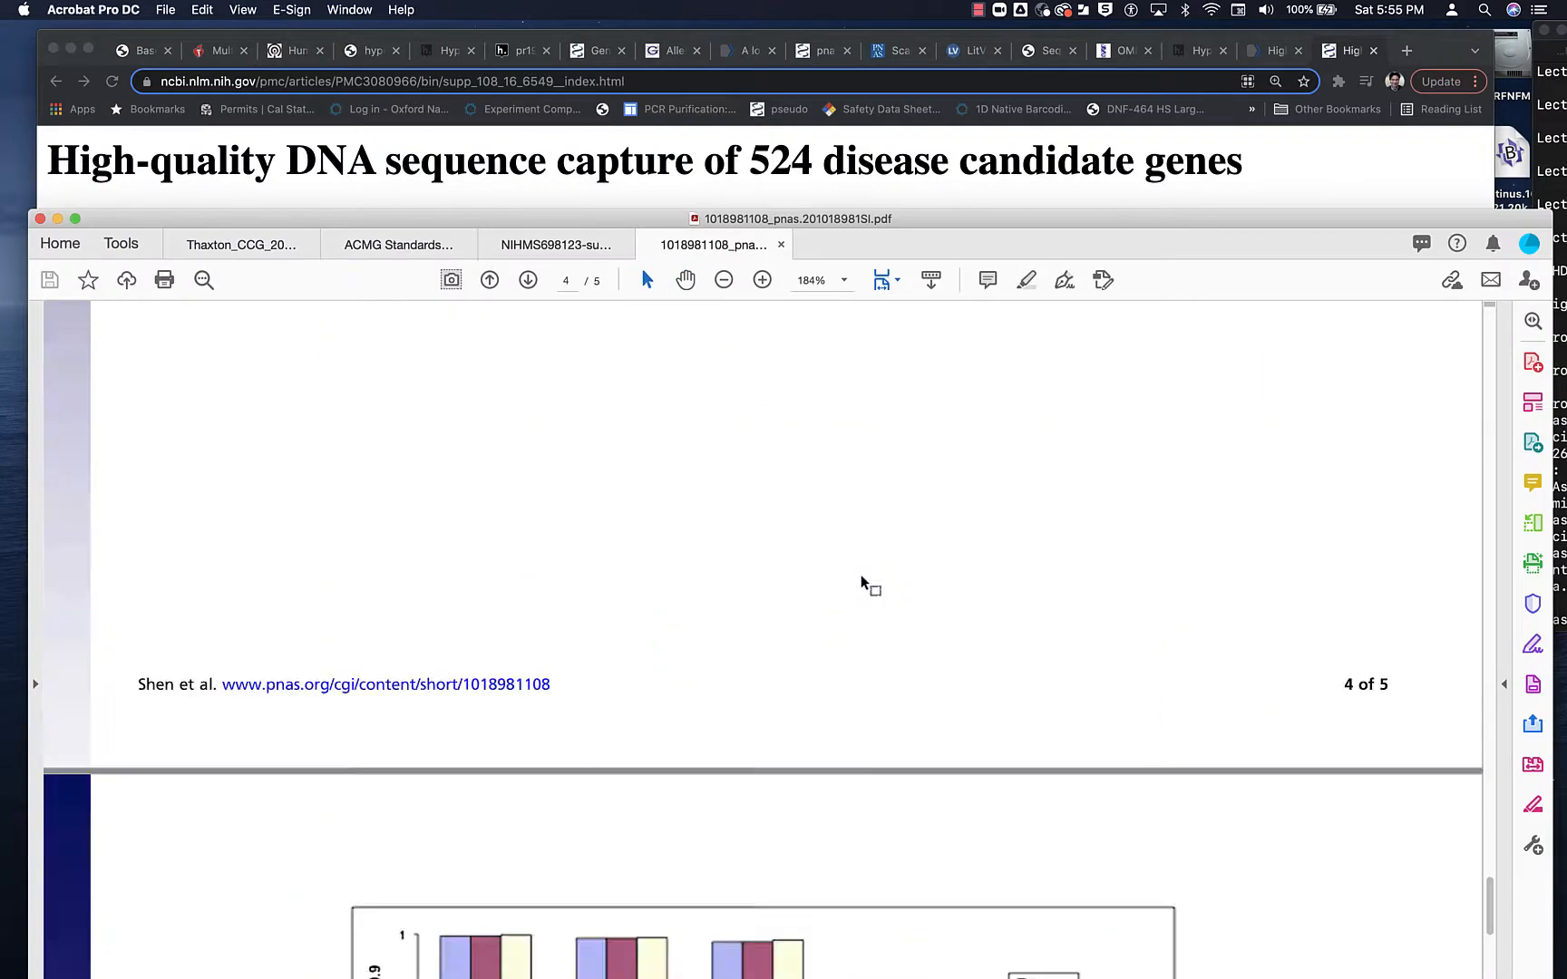
- Return to the supporting information page in Chrome and download Dataset_S01 (XLS) to the Downloads folder
left_click(265, 199)
left_click(182, 336)
left_click(1089, 468)
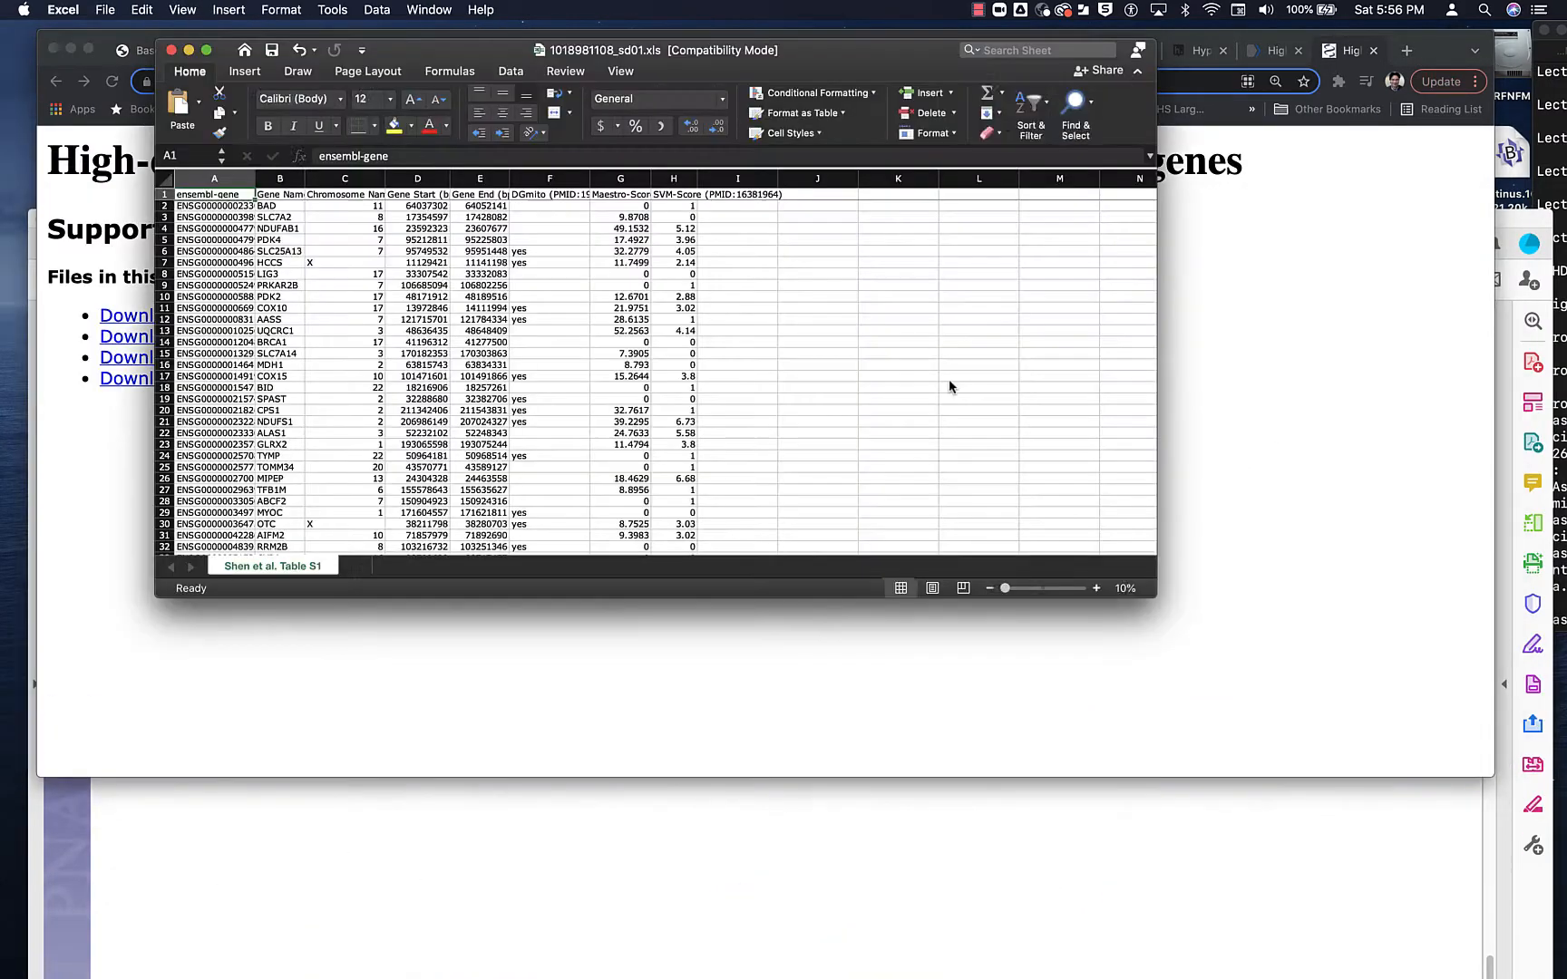
- Sort the Shen et al. Table S1 data by gene name and look down the list for OTC
key("super+a")
left_click(422, 114)
left_click(857, 392)
scroll(329, 310, "down", 20)
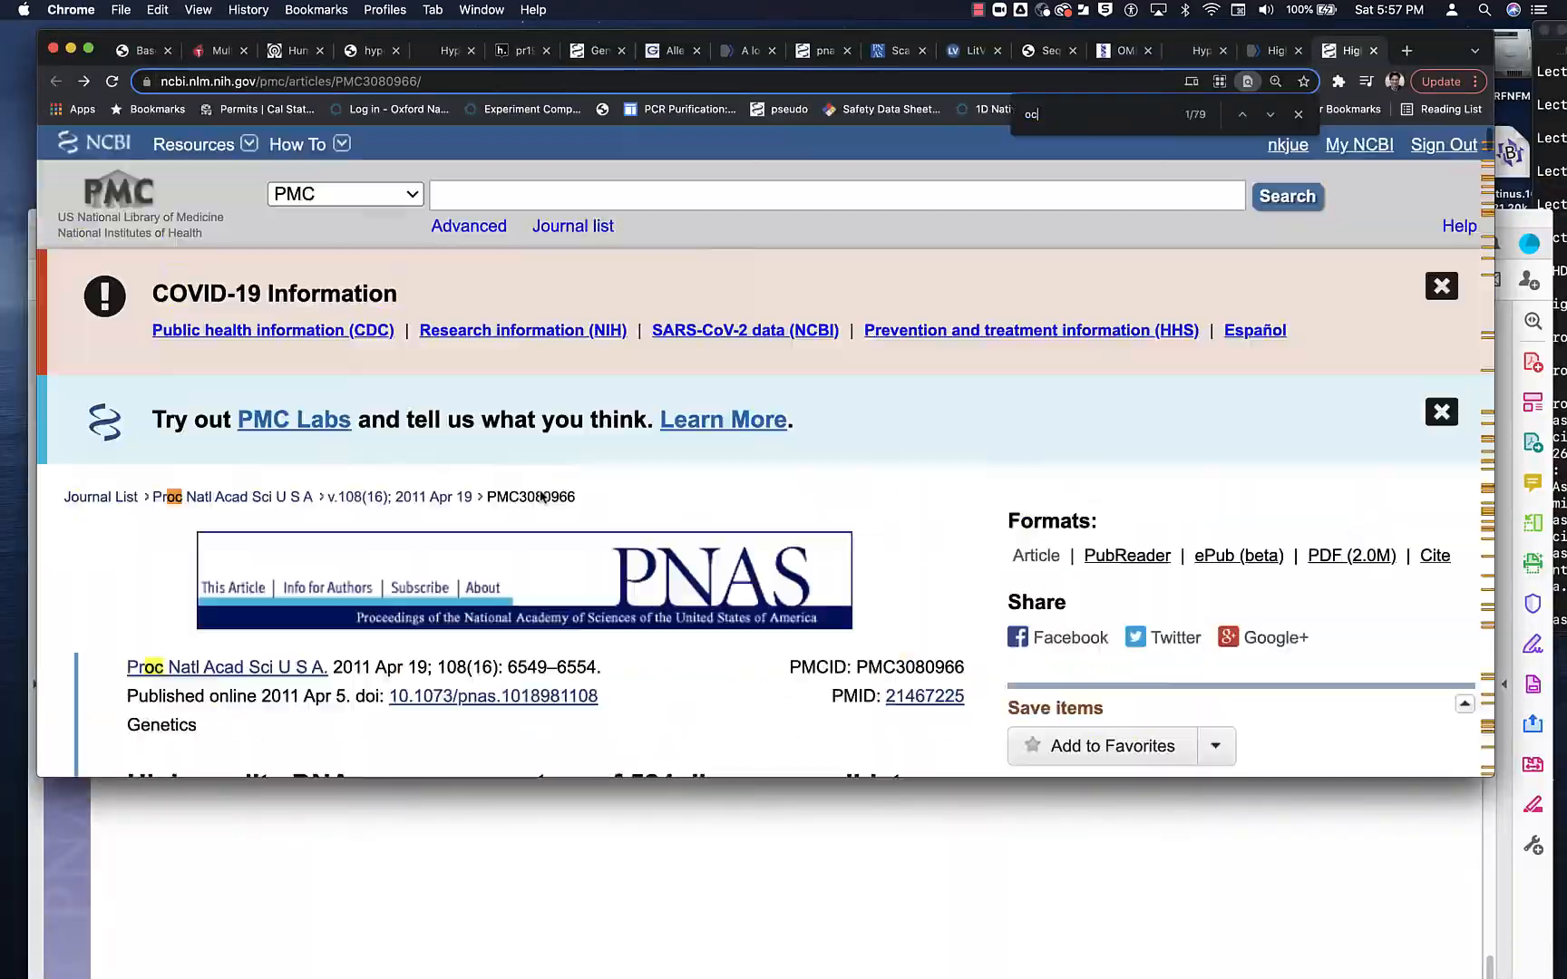
- Search the PMC article for "otc" and read the passages around the matches
key("BackSpace")
type("tc")
key("Return")
key("Return")
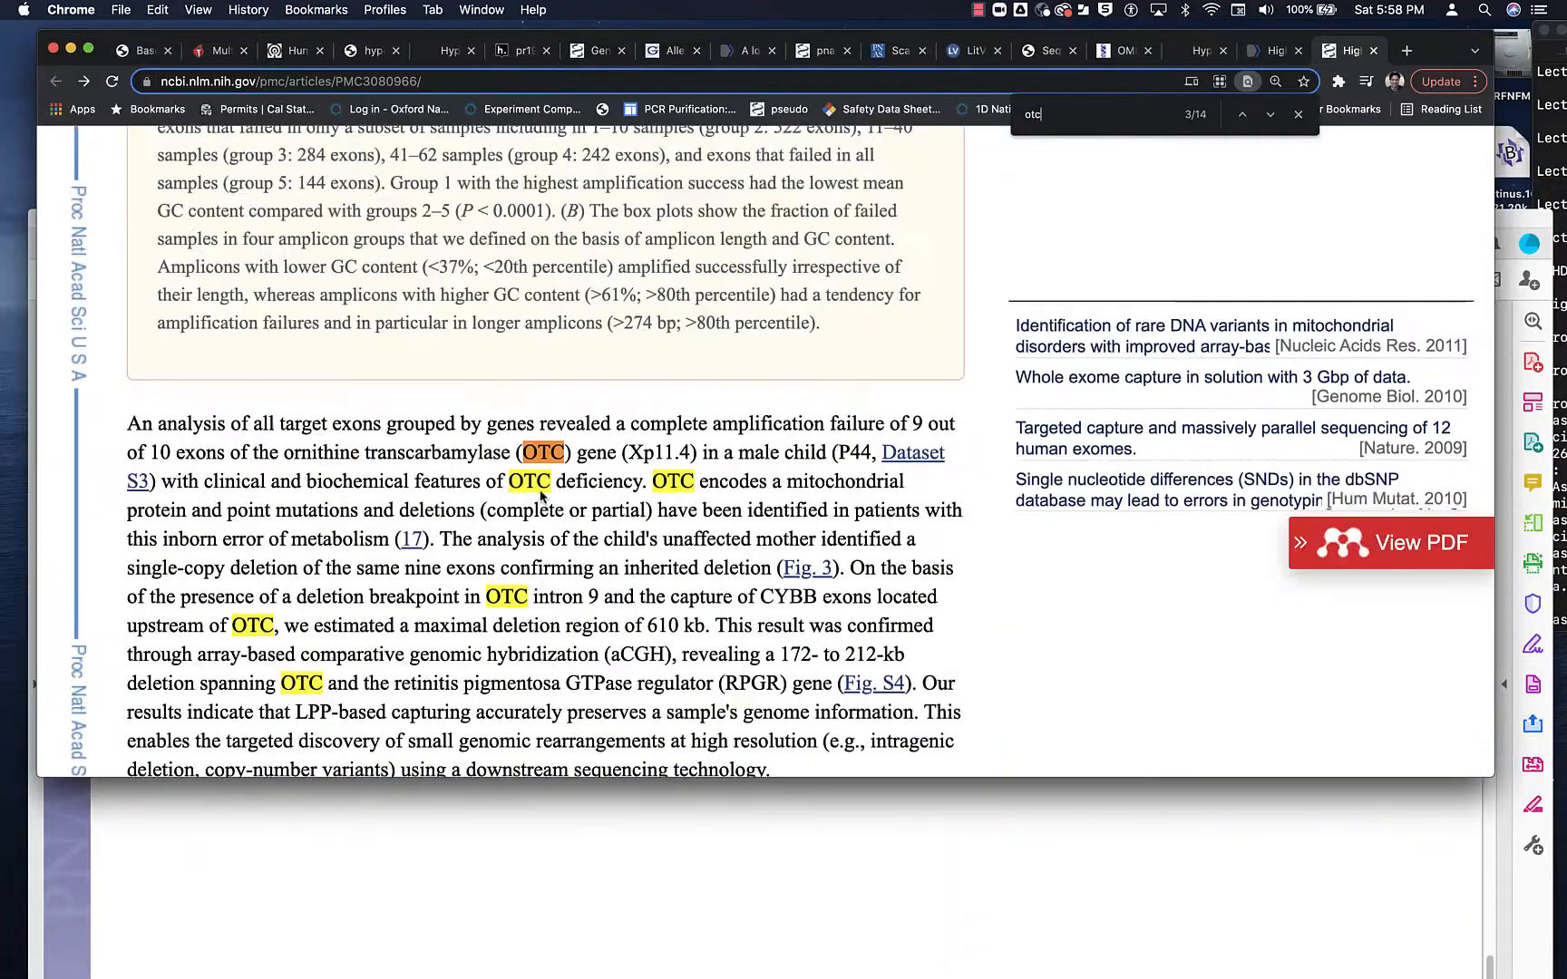
scroll(542, 497, "down", 3)
scroll(635, 317, "down", 15)
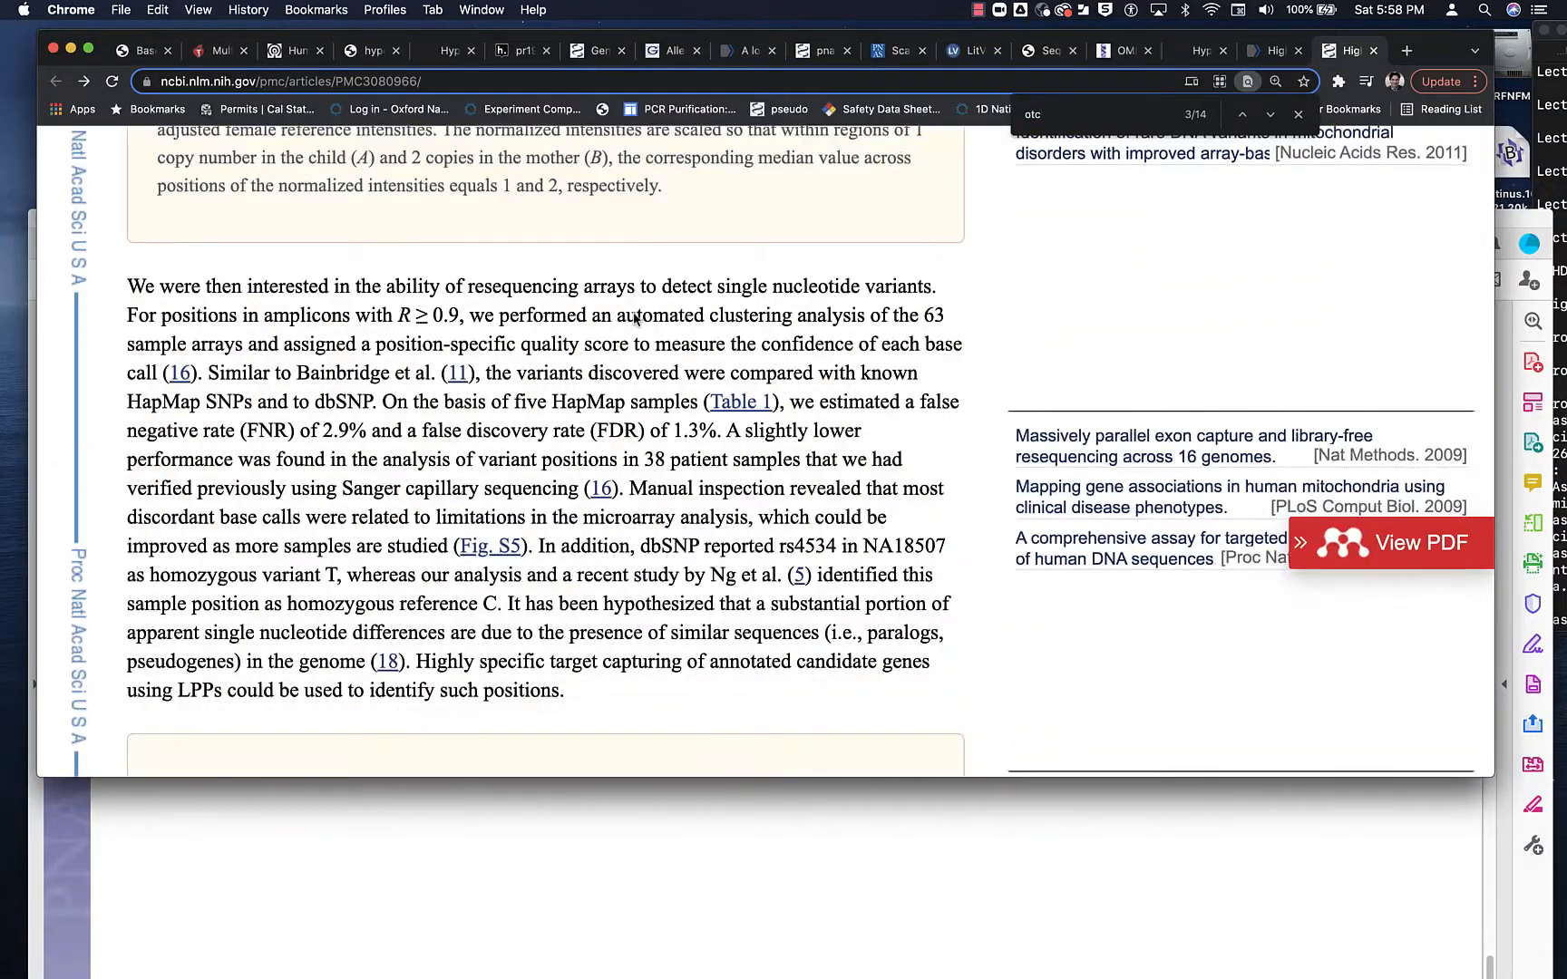
- Open the article's Table 1 on DNA variant discovery, examine its columns, and close it
left_click(831, 278)
scroll(938, 437, "right", 2)
scroll(937, 437, "left", 2)
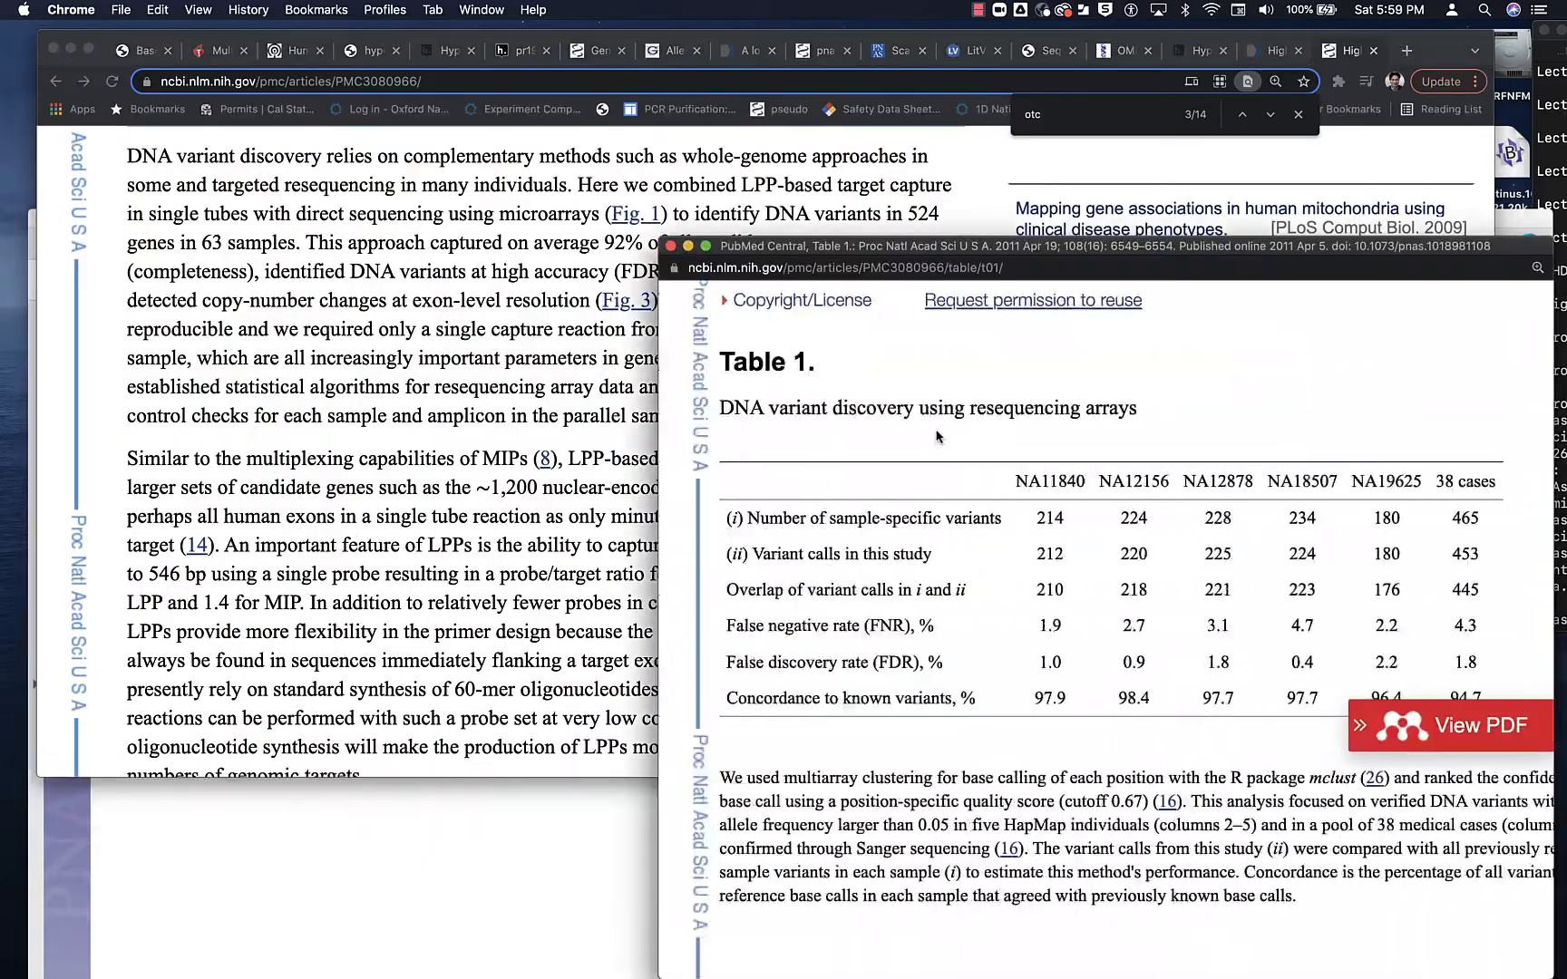
left_click(673, 249)
- Examine the article's Results section for the OTC findings on patient P44 and the datasets it cites
scroll(658, 337, "up", 20)
scroll(659, 337, "up", 10)
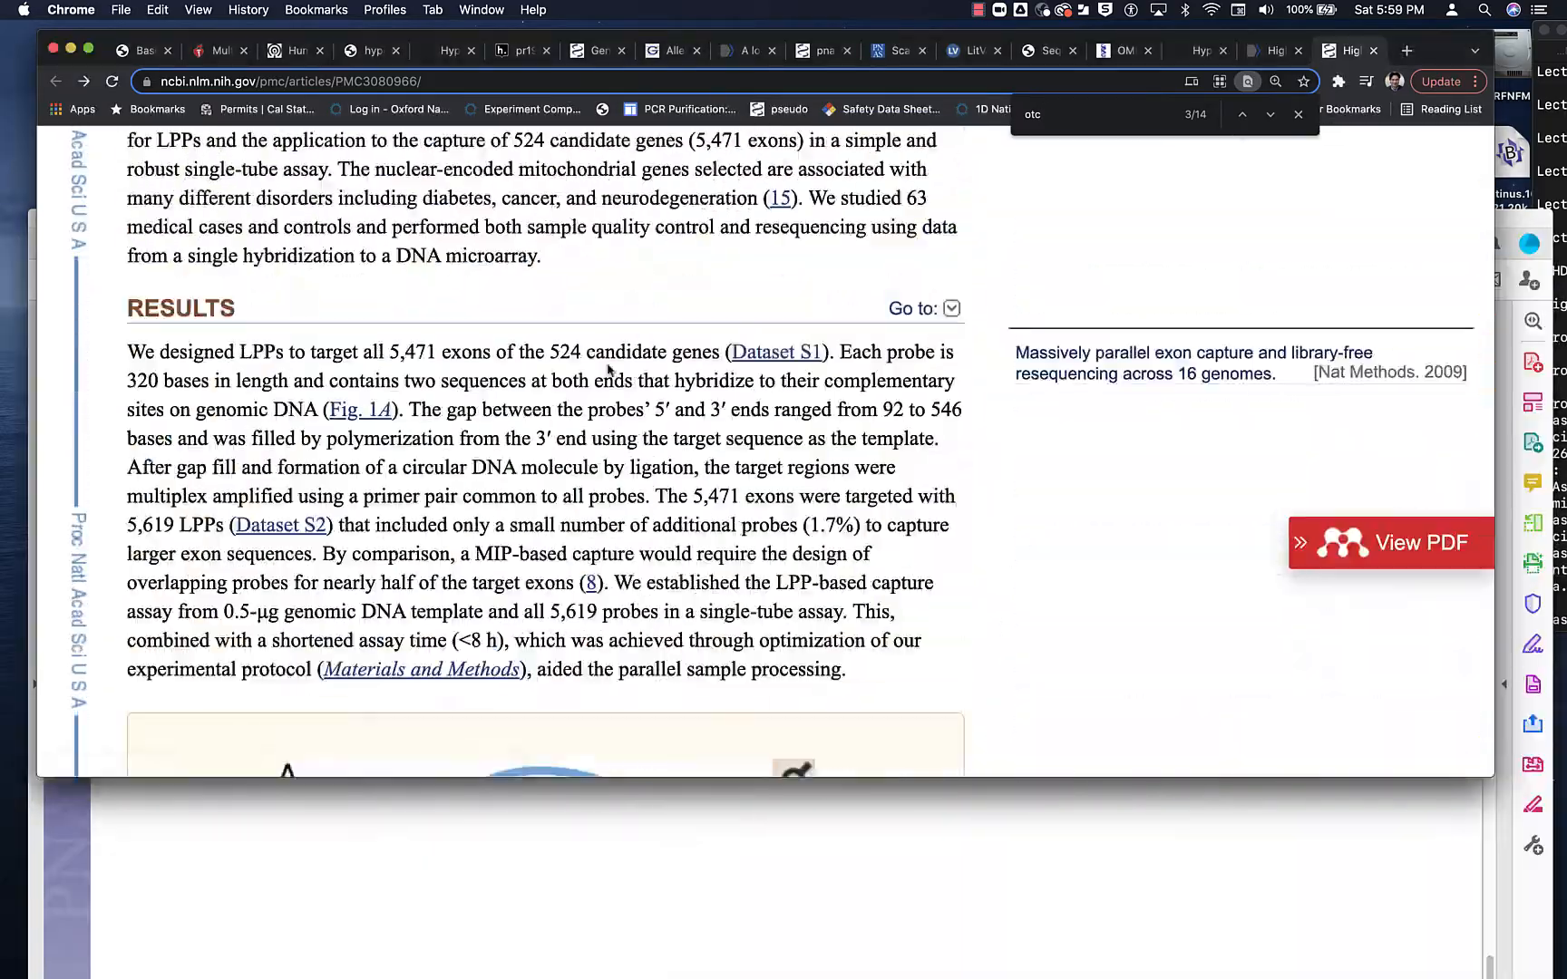
scroll(987, 655, "down", 15)
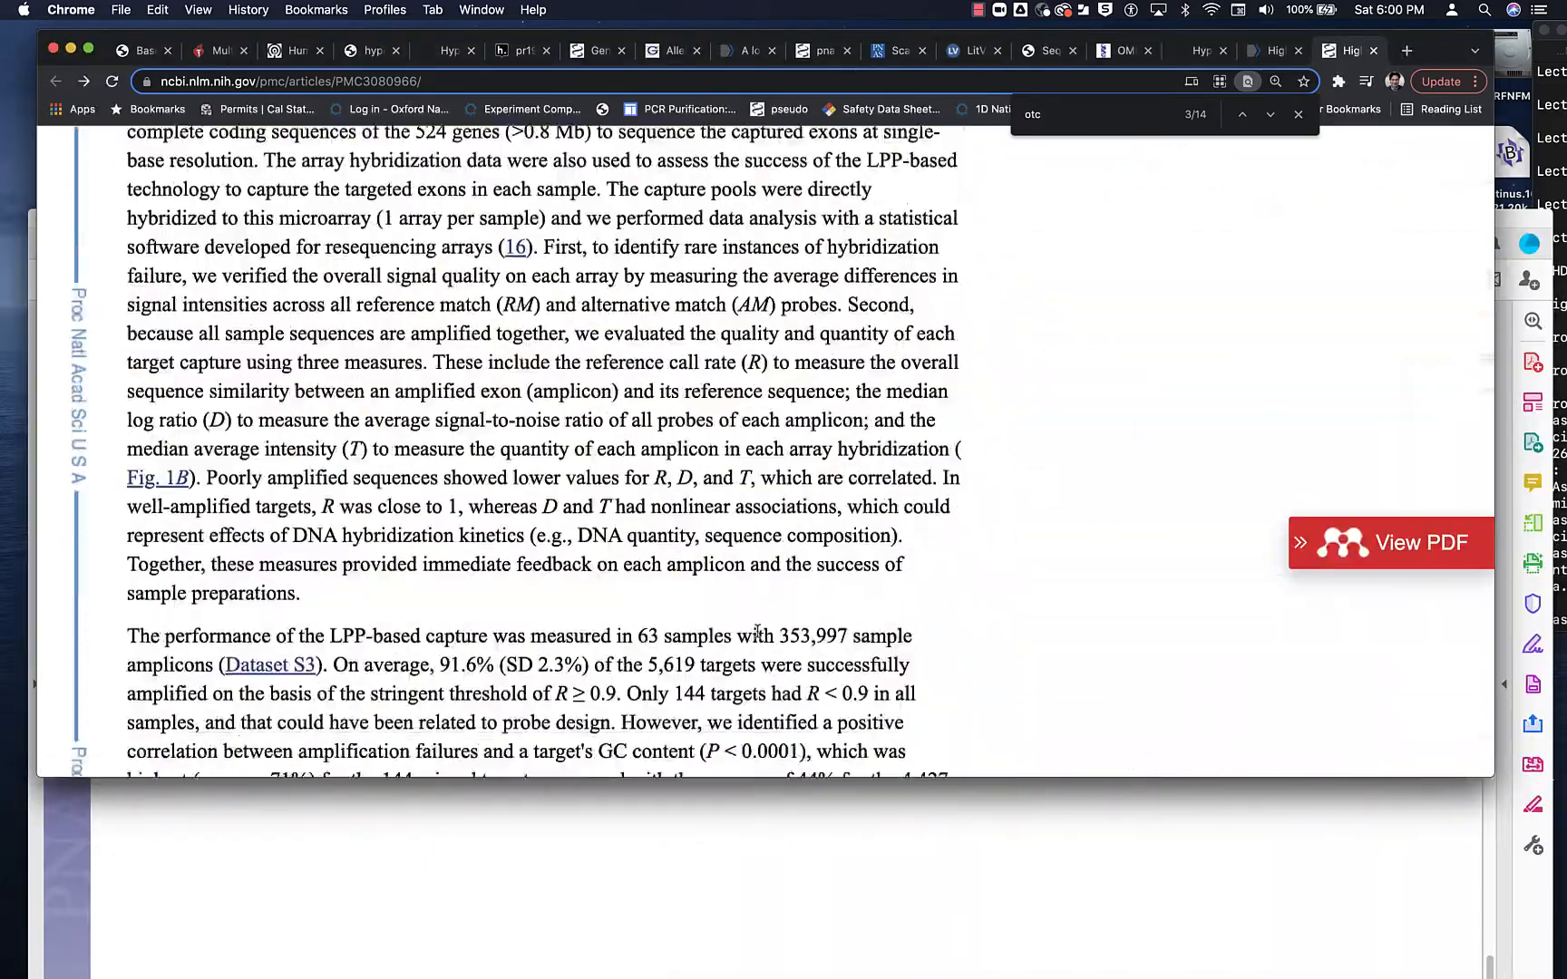
scroll(986, 655, "down", 15)
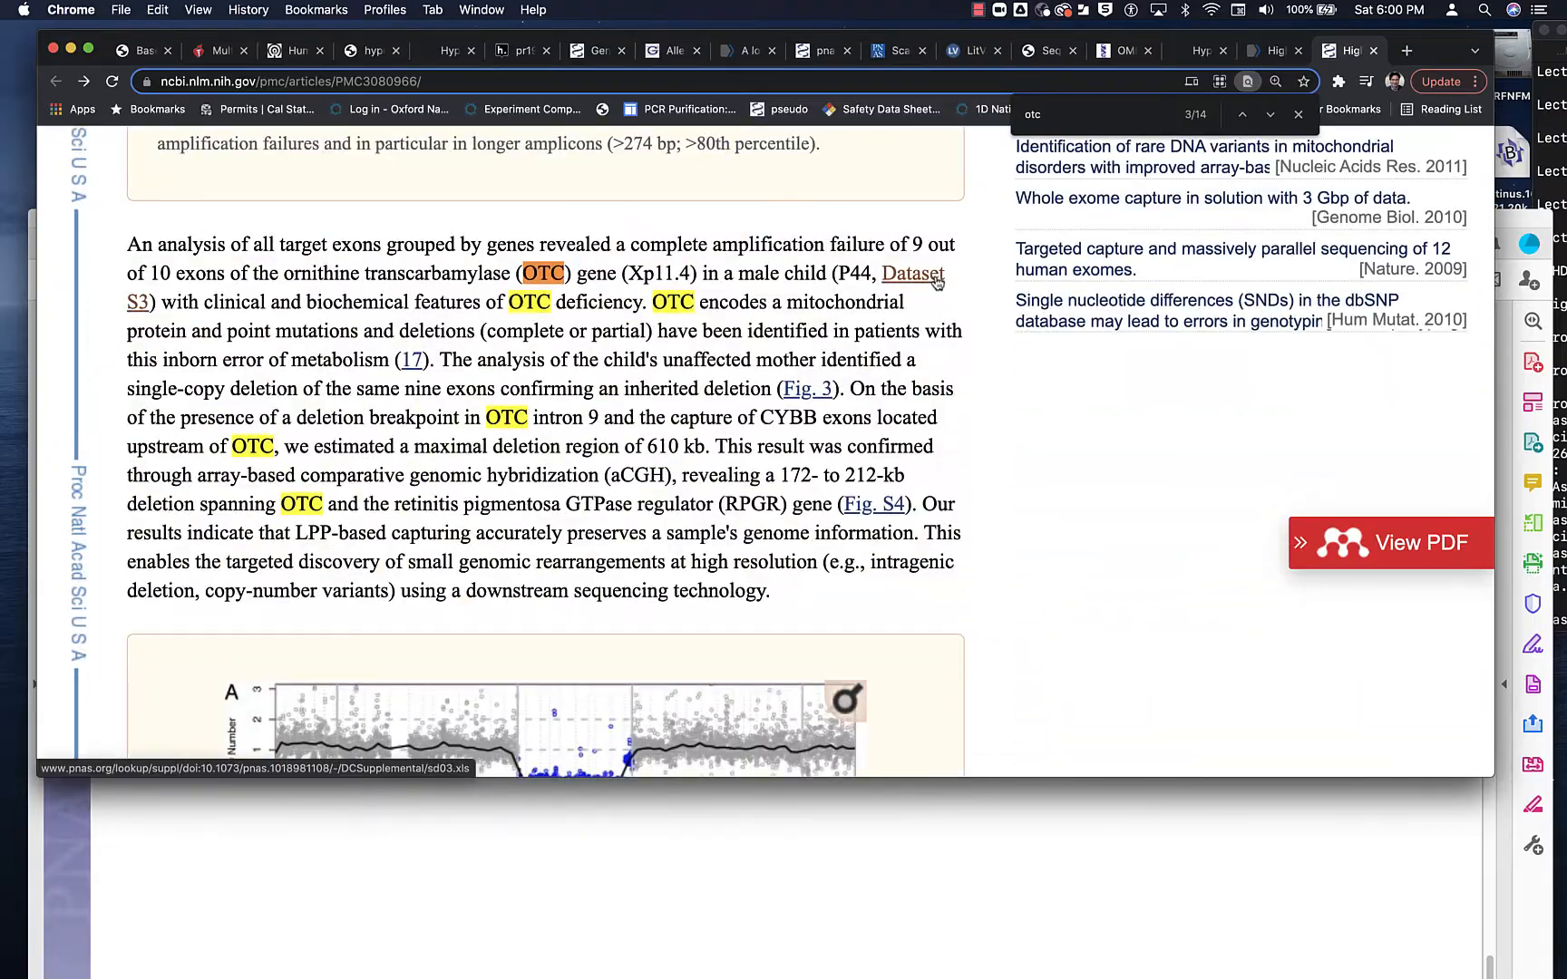
scroll(950, 622, "down", 3)
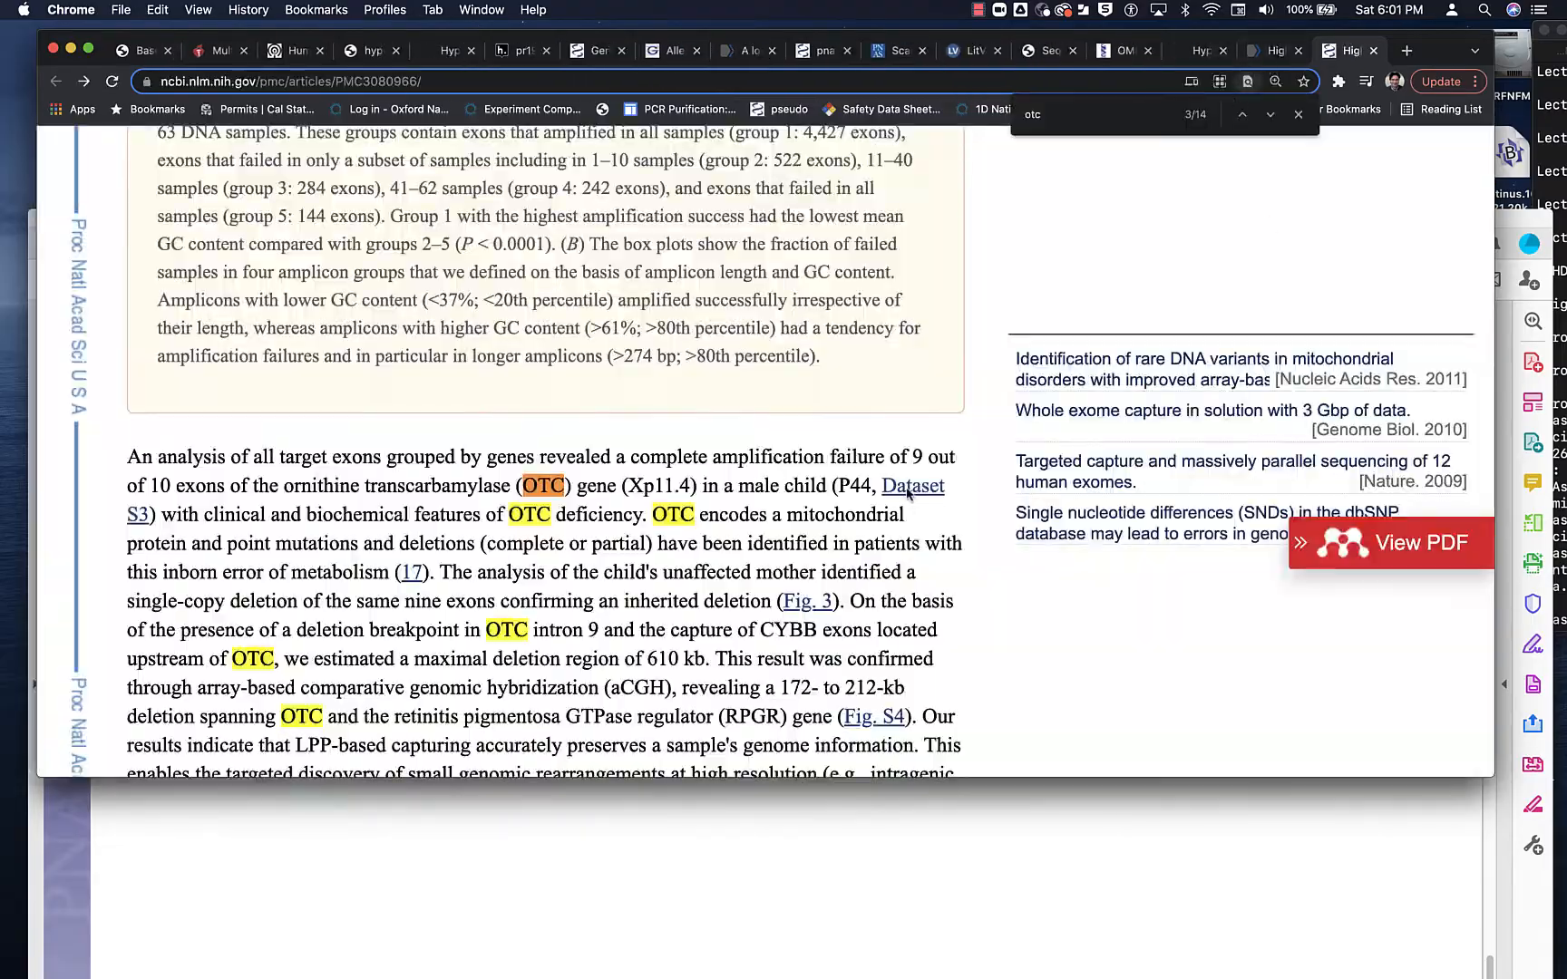
scroll(922, 493, "down", 8)
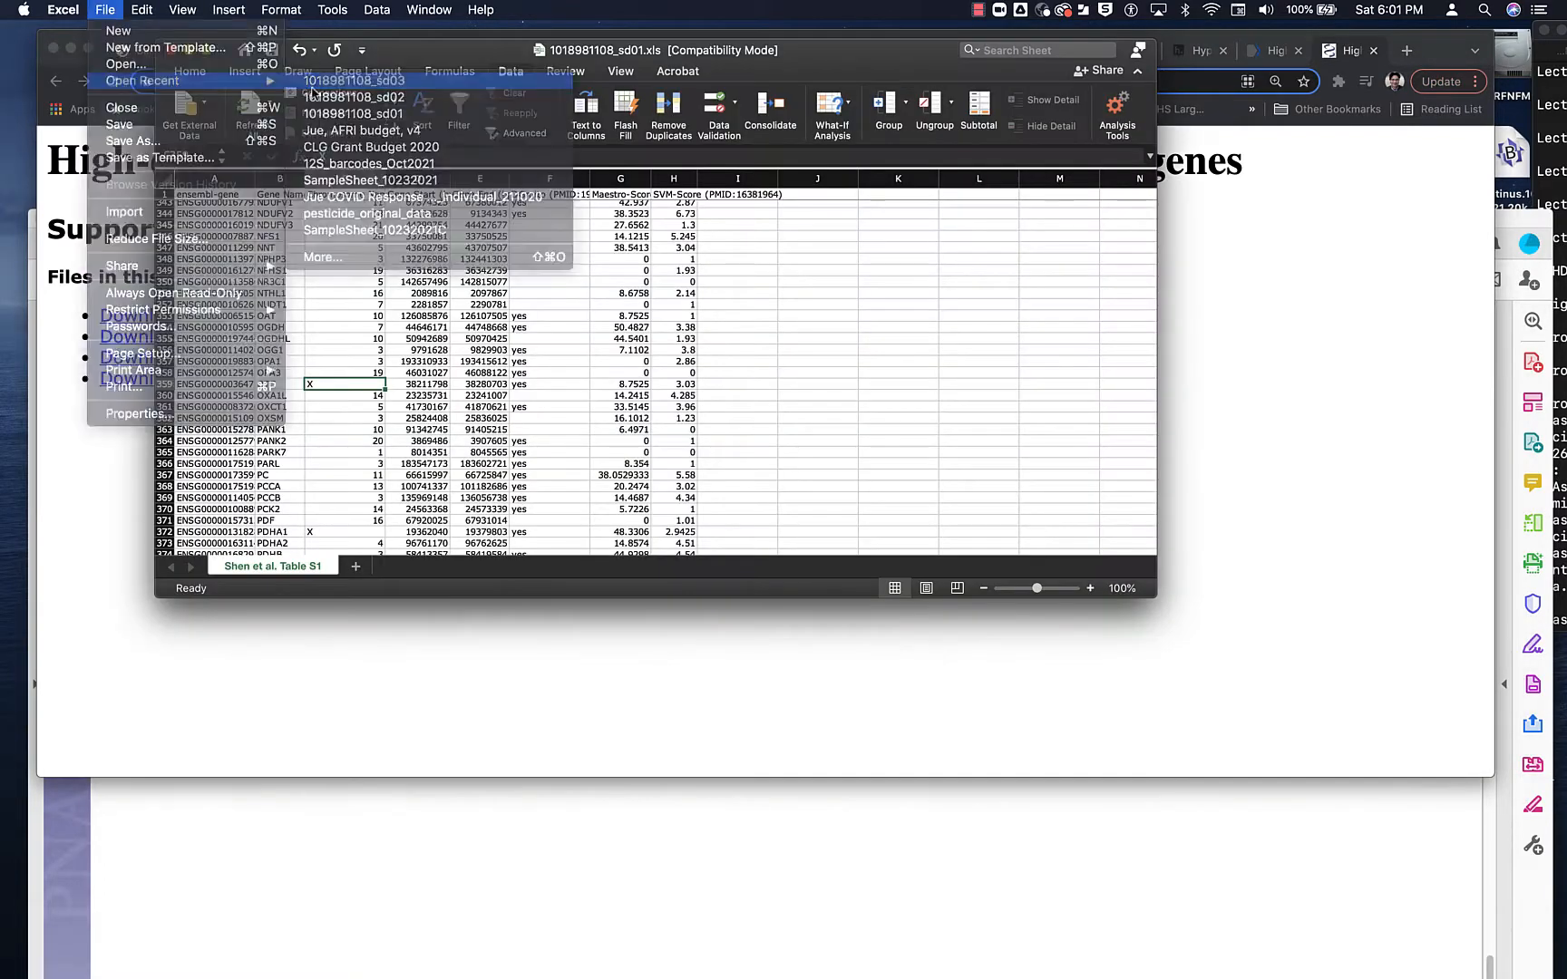
scroll(526, 305, "up", 5)
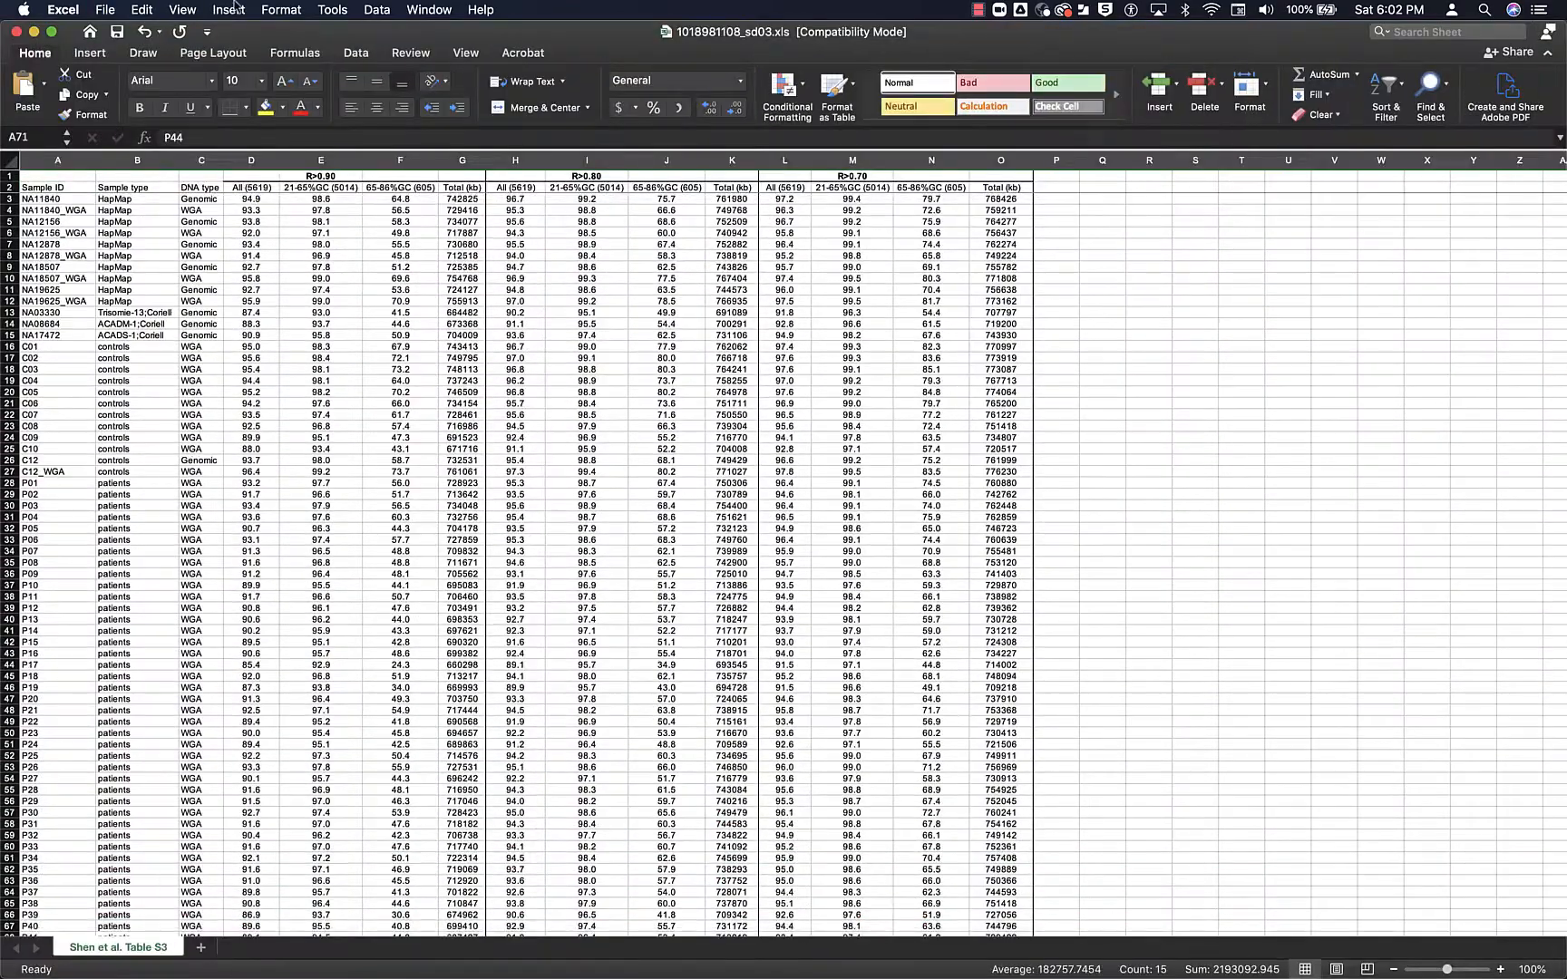
left_click(429, 10)
left_click(516, 347)
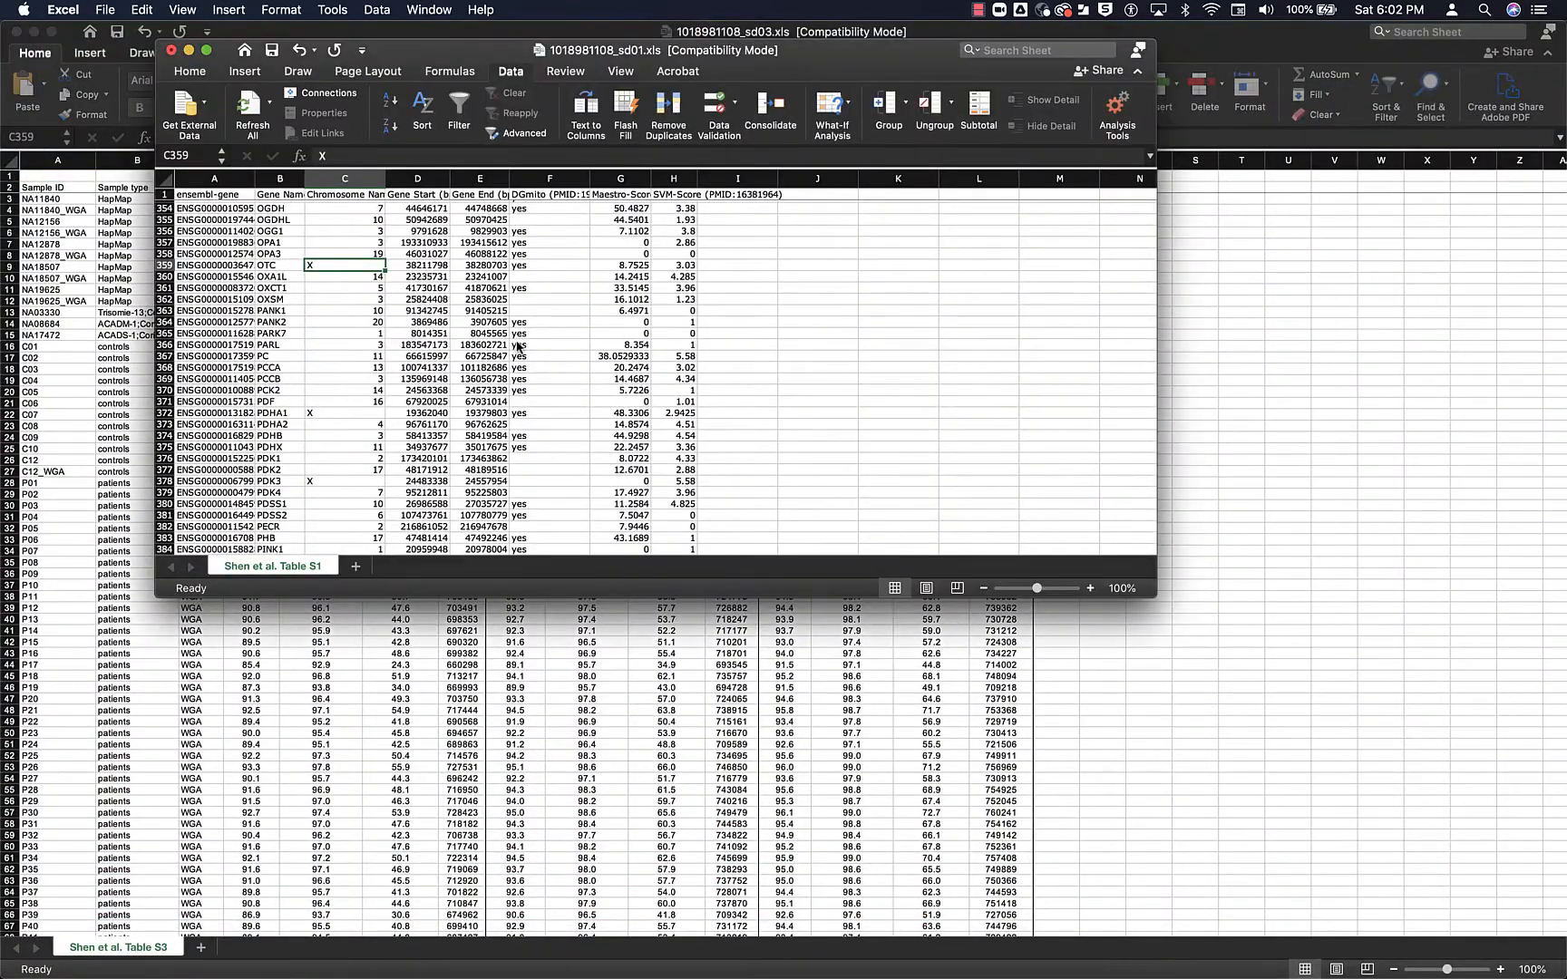
mouse_move(476, 975)
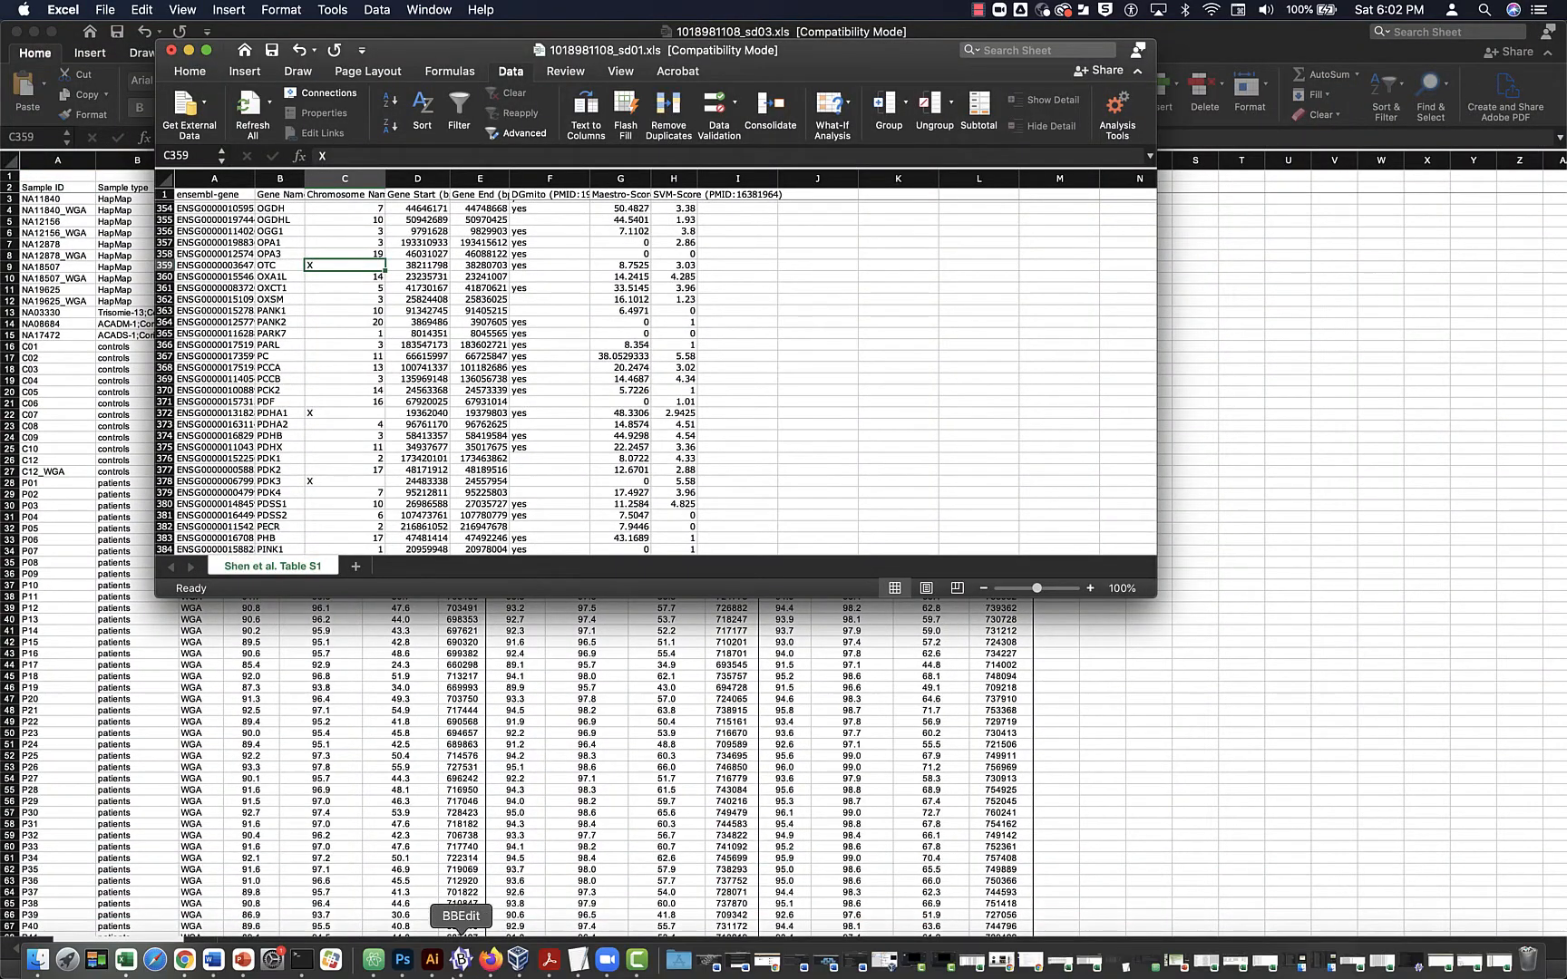
left_click(186, 968)
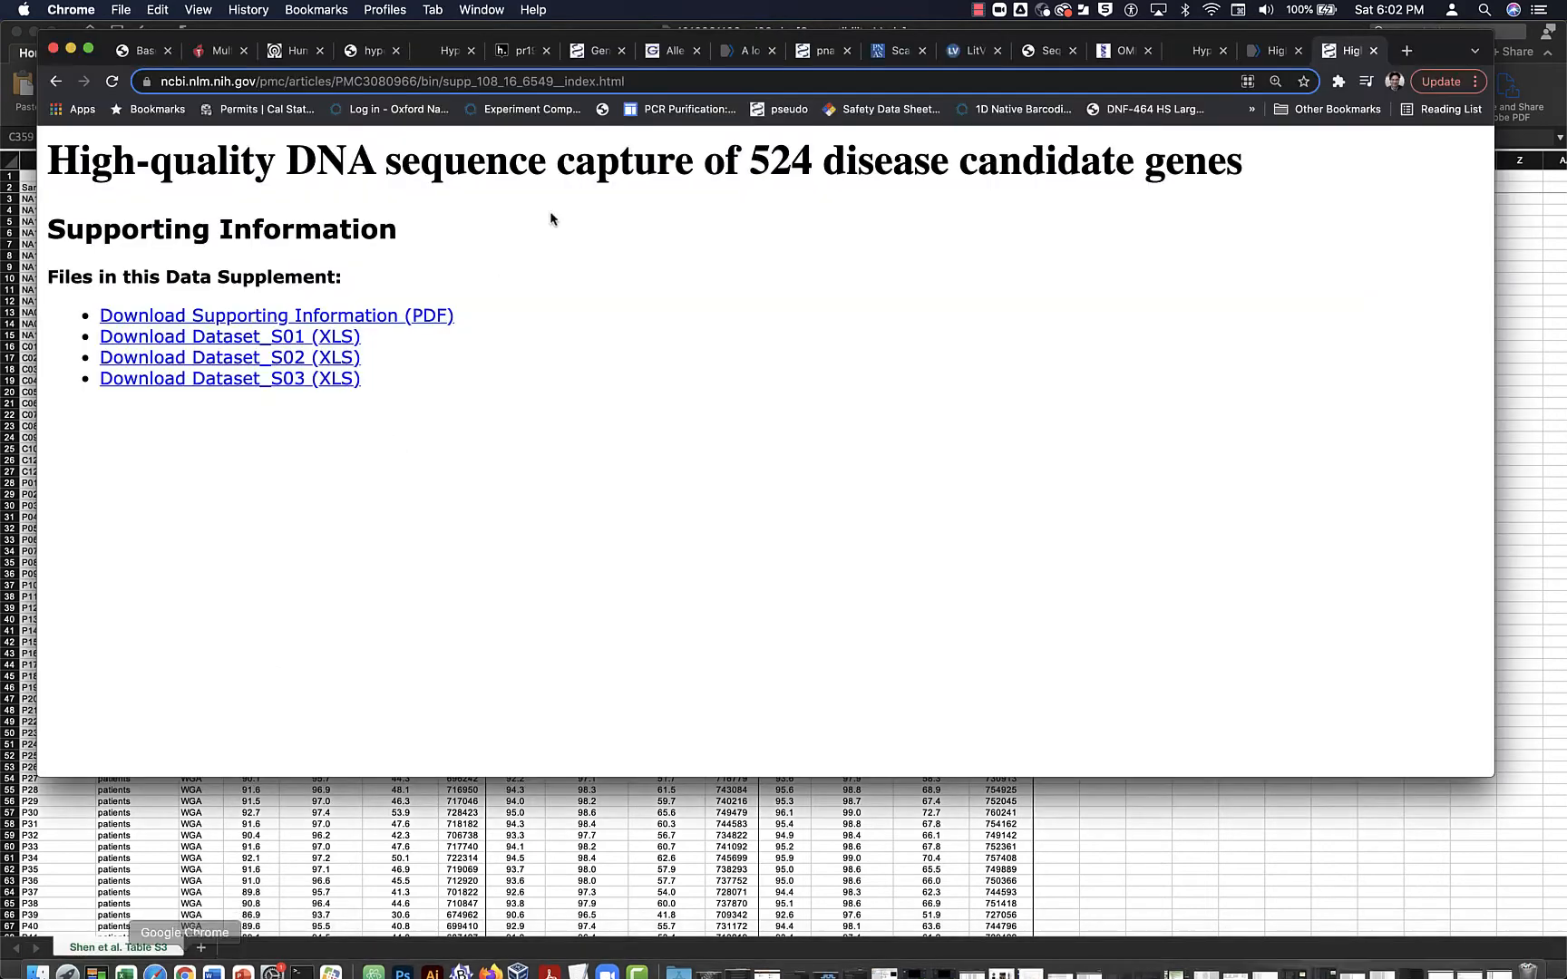
- Return to patient 29's Hypothesis annotation, bring the annotation protocol in Word up behind it, and go to the end of the note
left_click(518, 58)
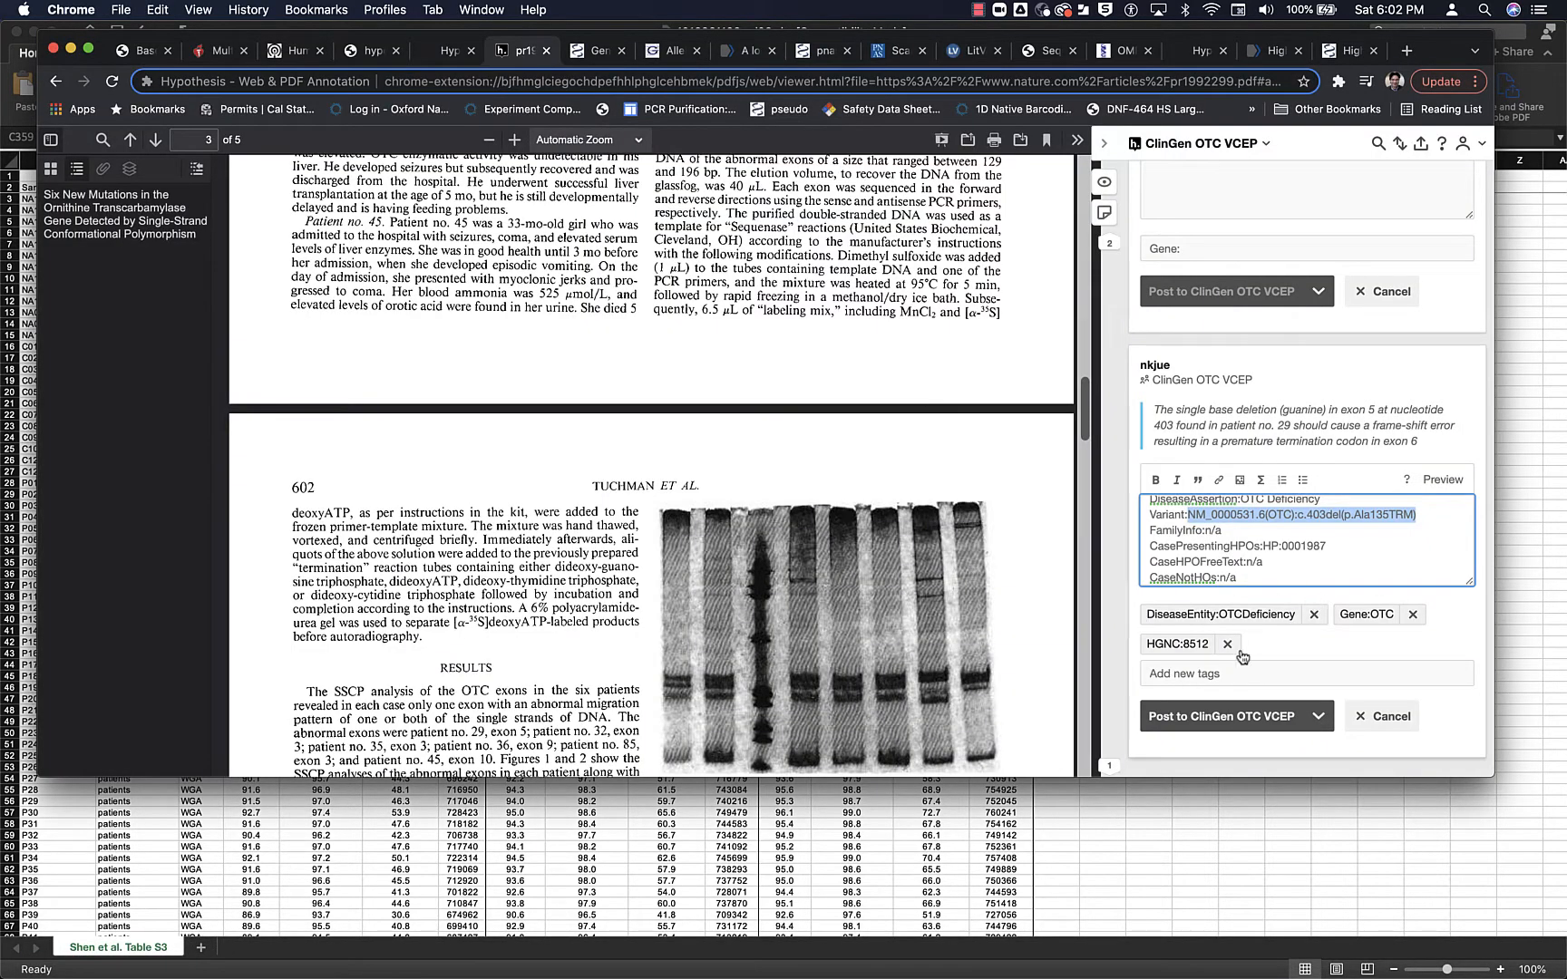
mouse_move(1197, 972)
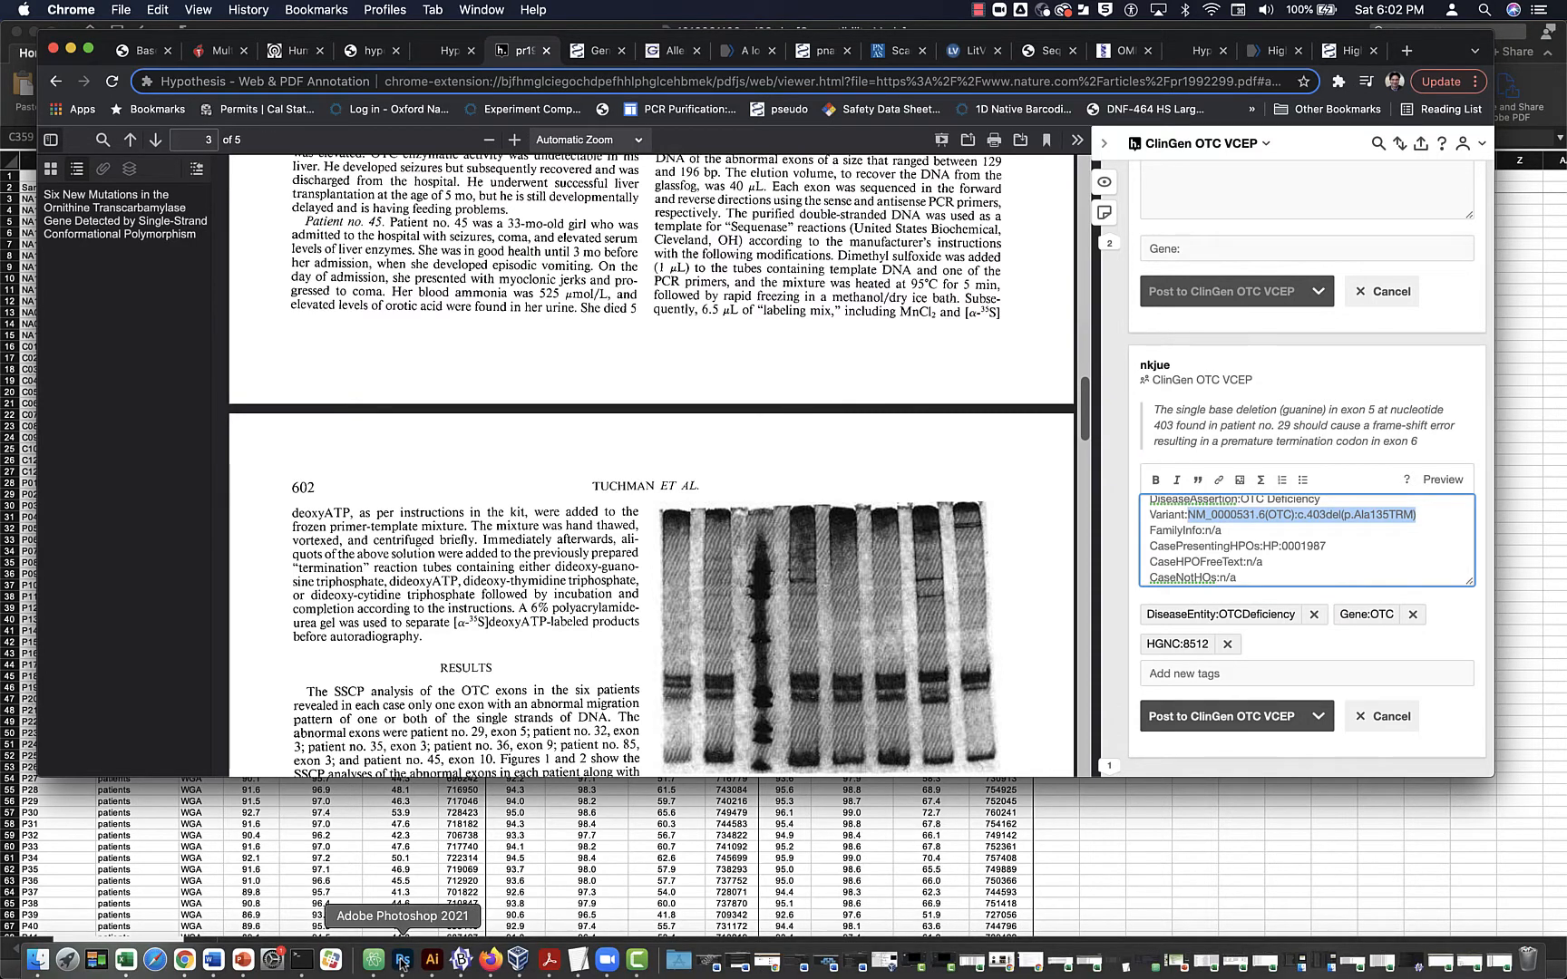
left_click(214, 963)
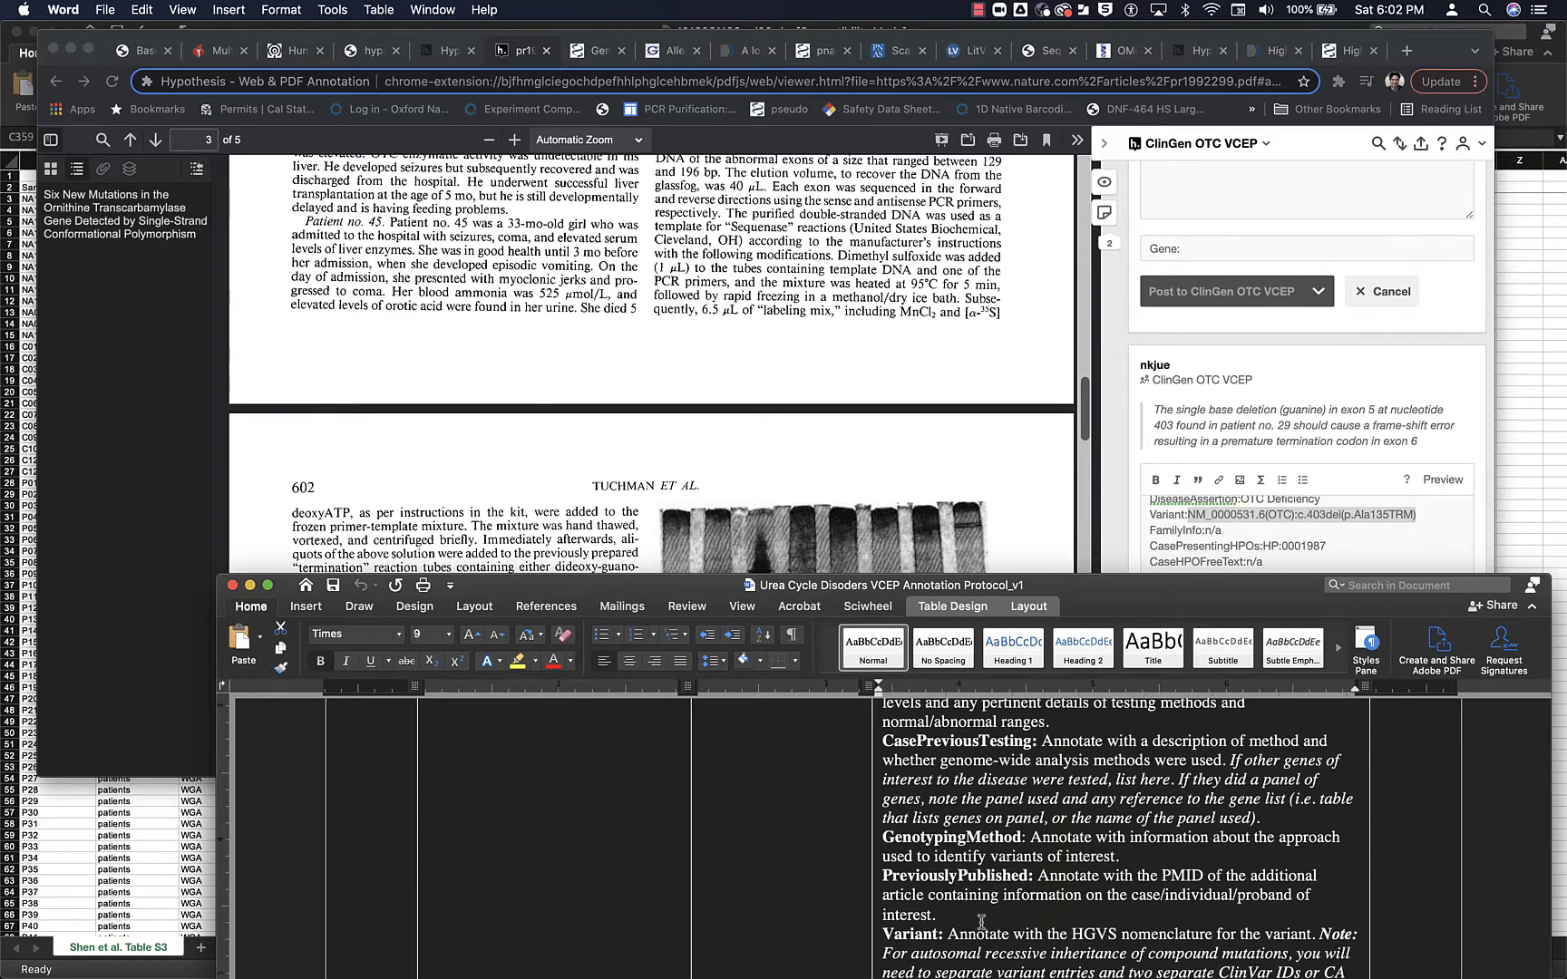
left_click(1245, 518)
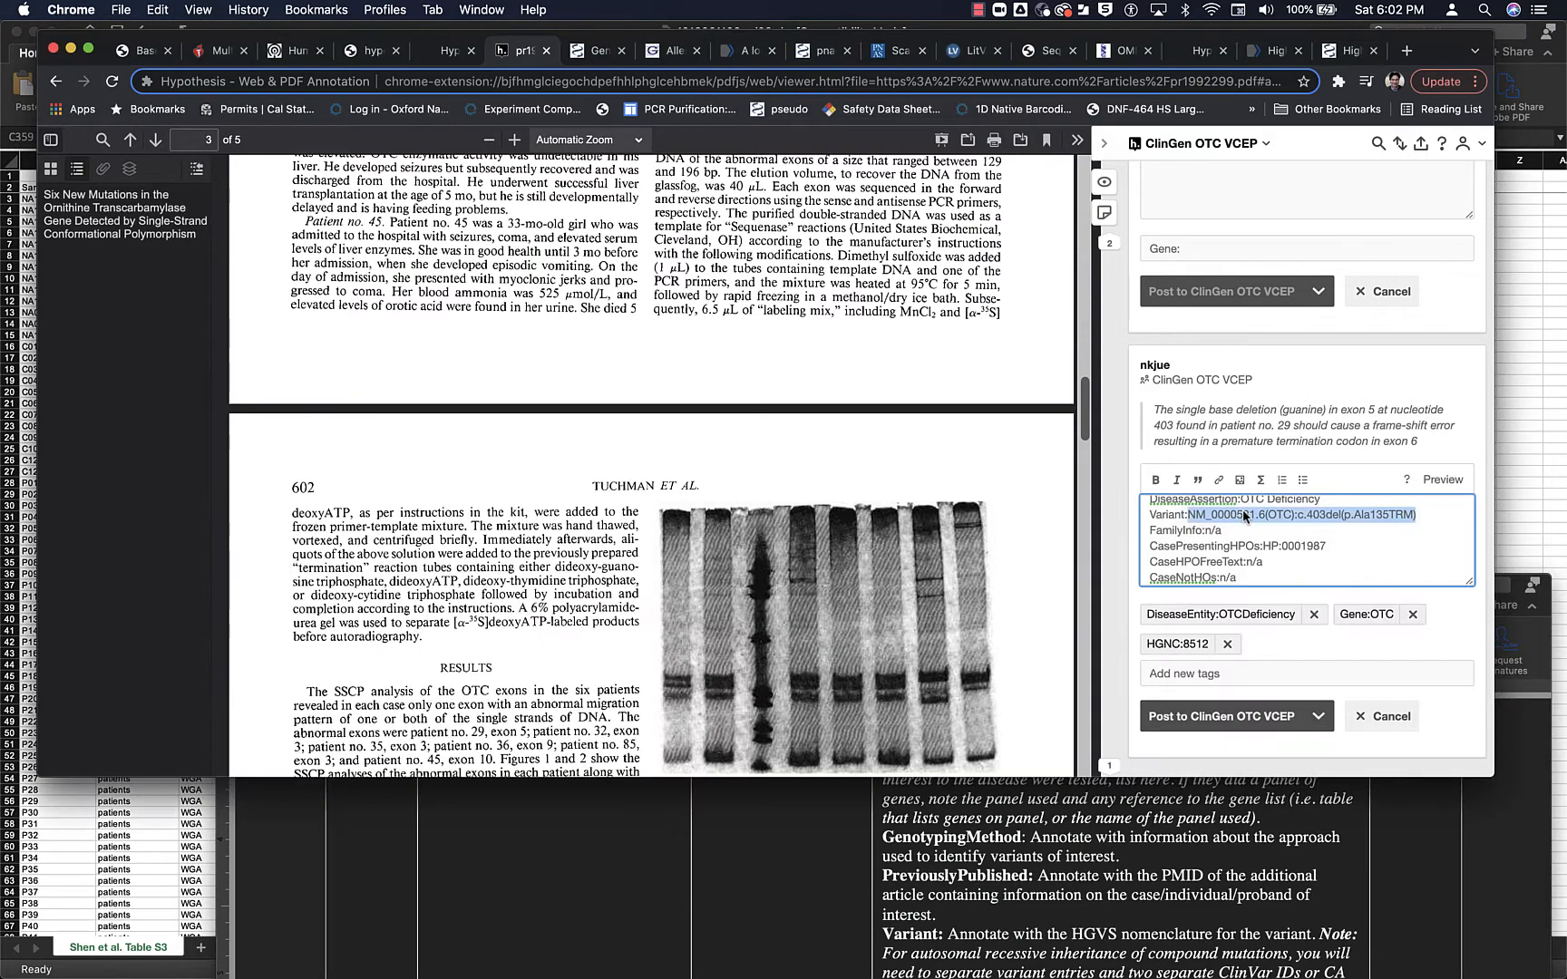
left_click(1262, 579)
scroll(1261, 580, "down", 4)
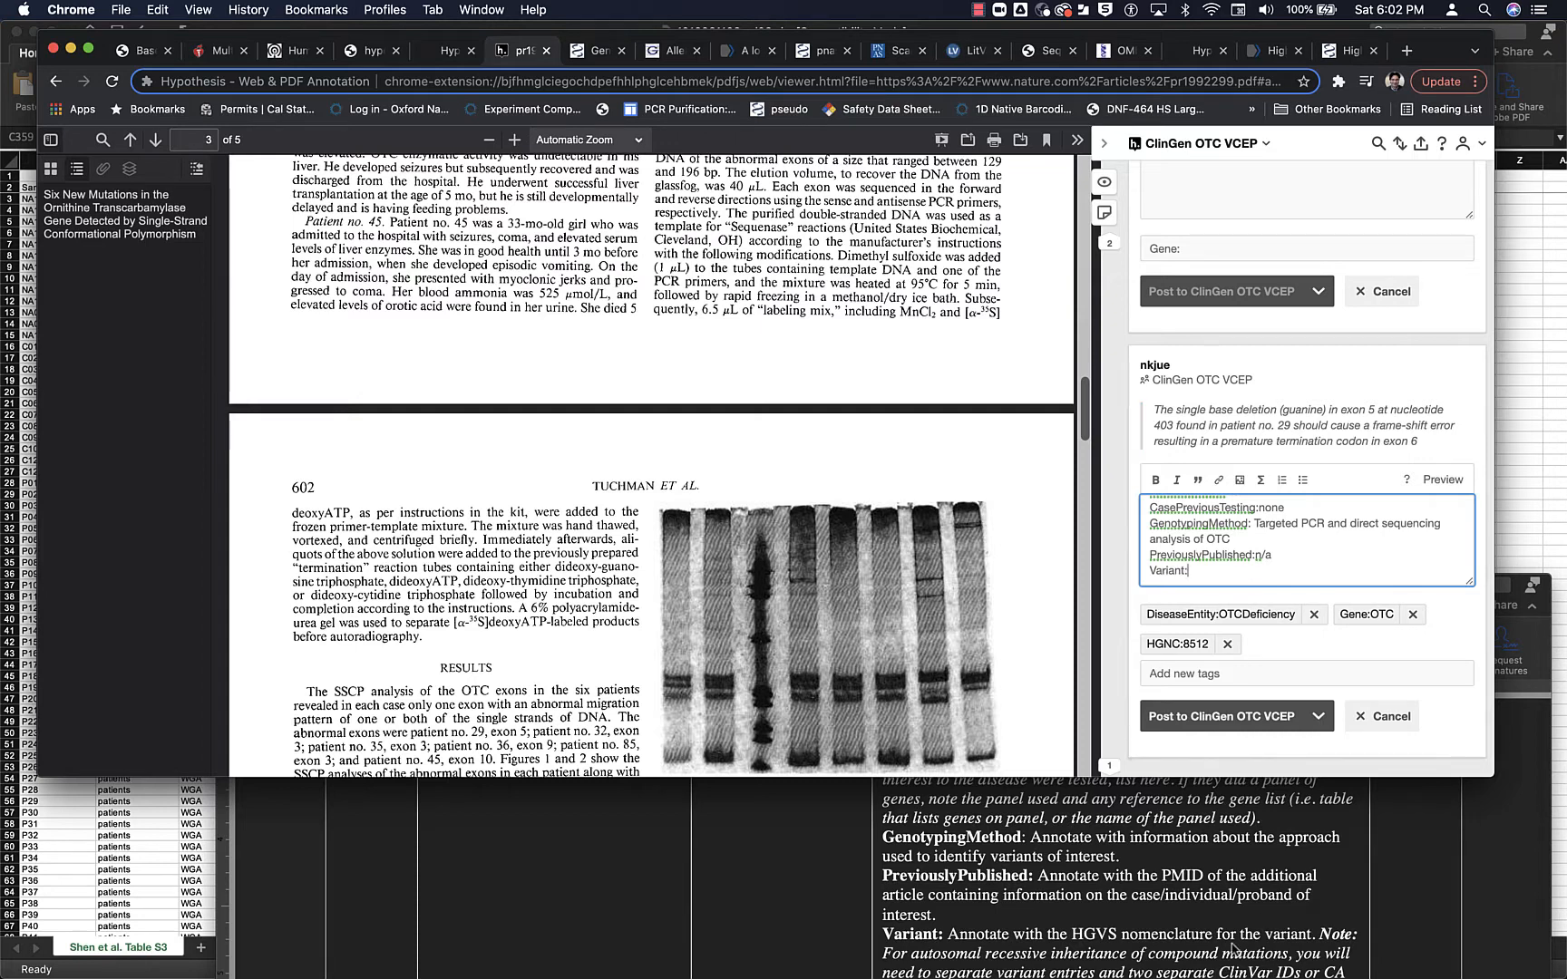
- Read the protocol's instructions for Variant, ClinVar, CAID and gnomAD, and examine its sample annotation
scroll(1235, 949, "down", 3)
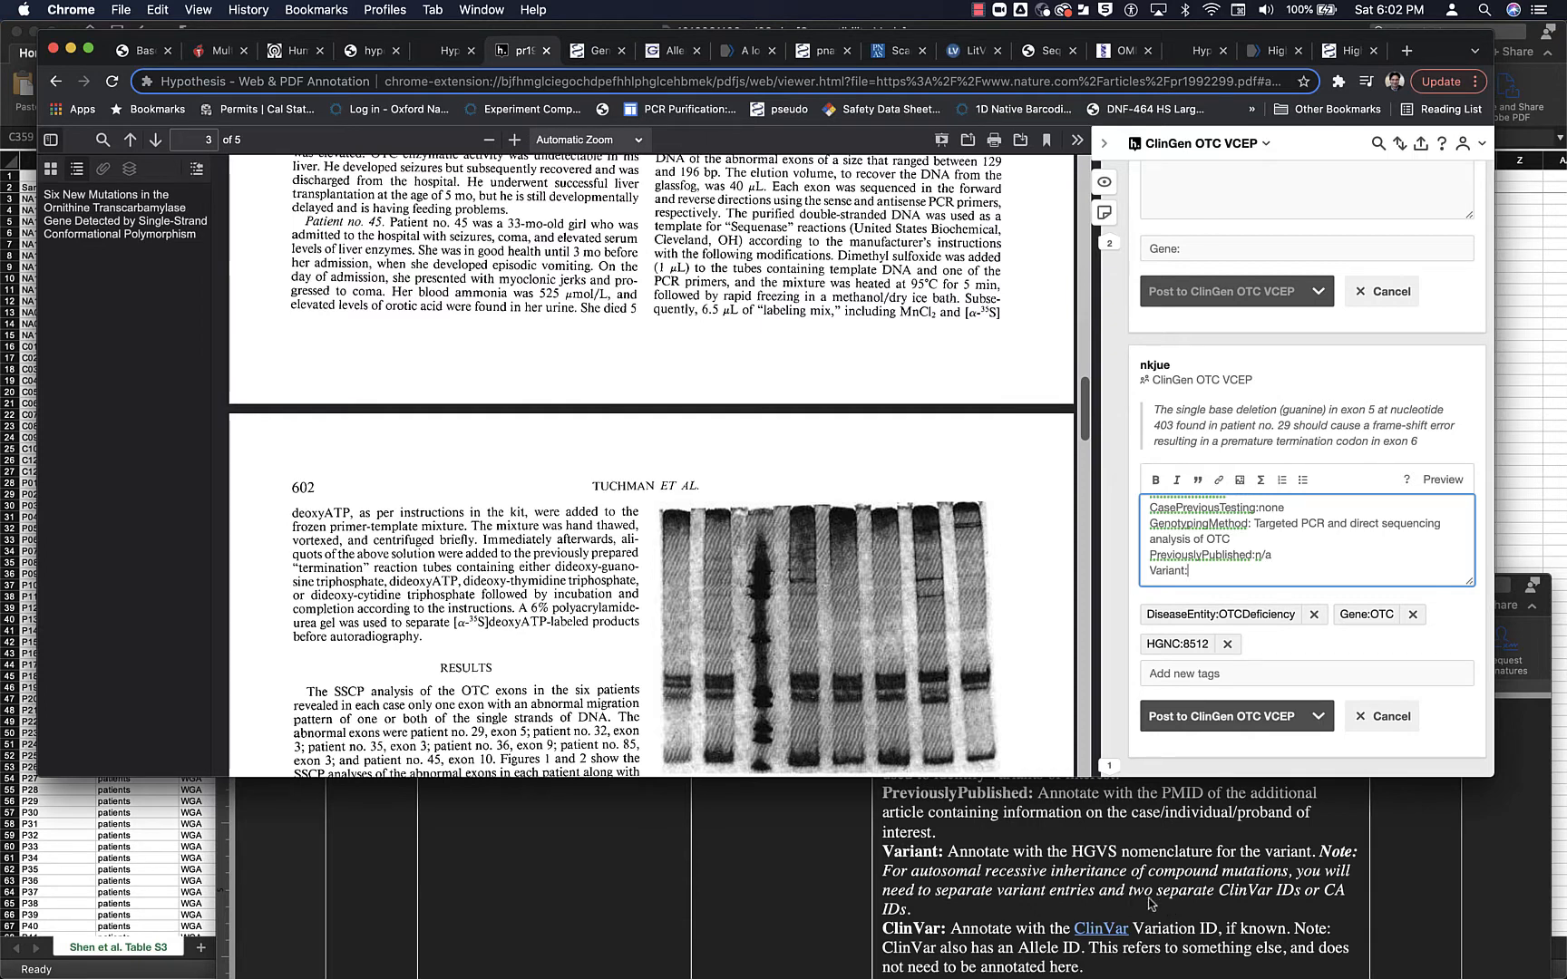
scroll(1150, 904, "down", 10)
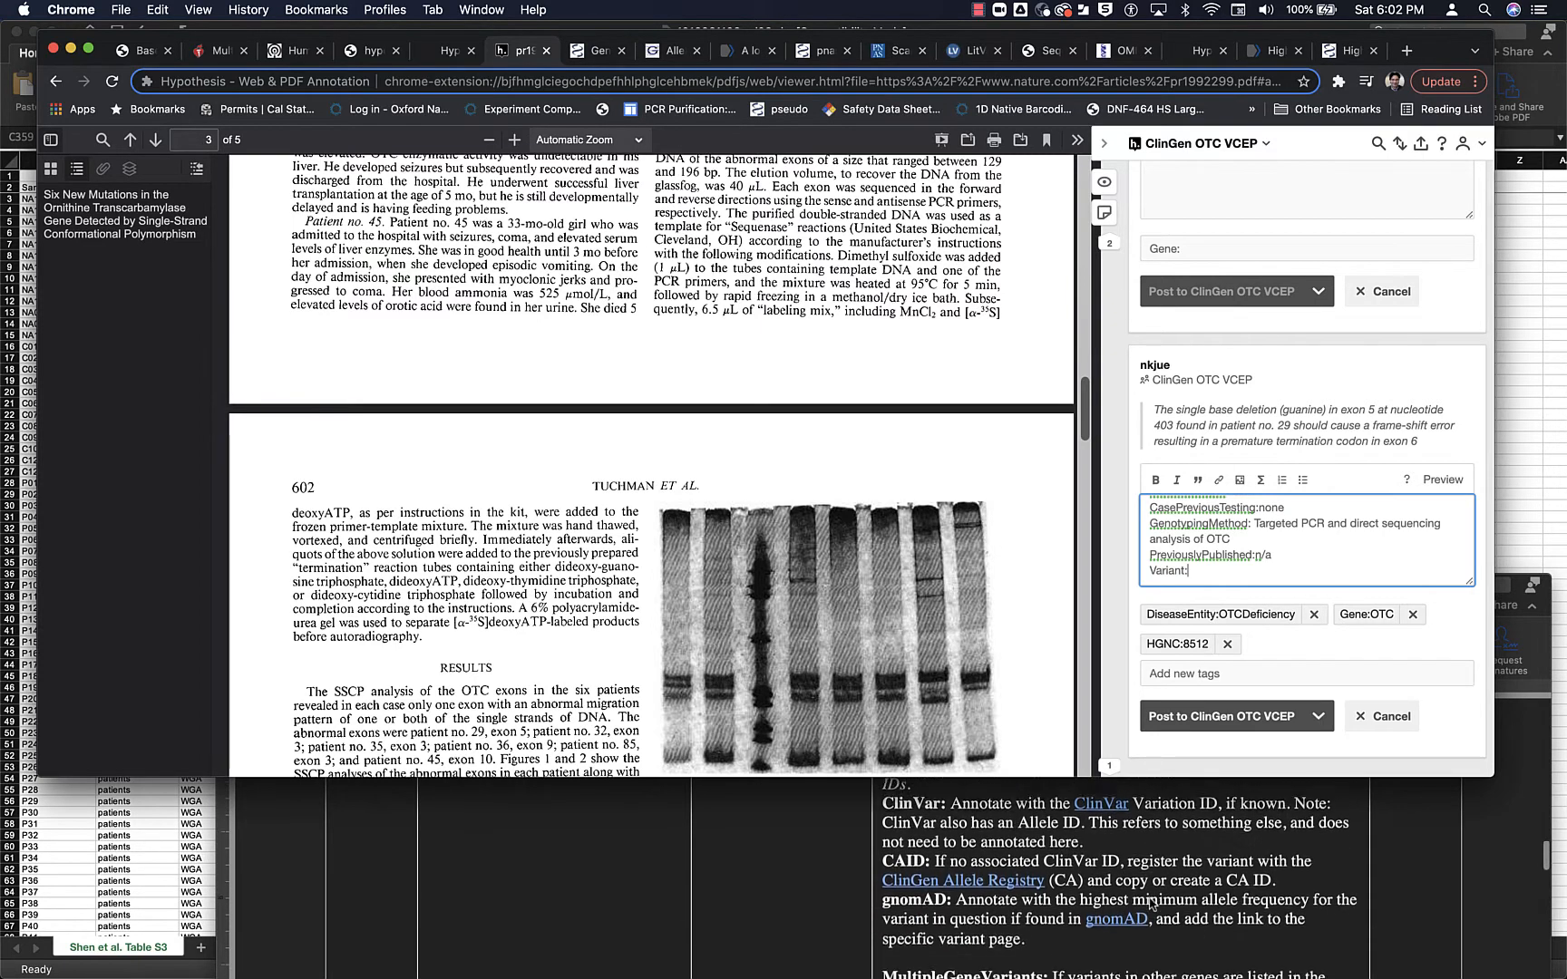
scroll(1150, 904, "down", 10)
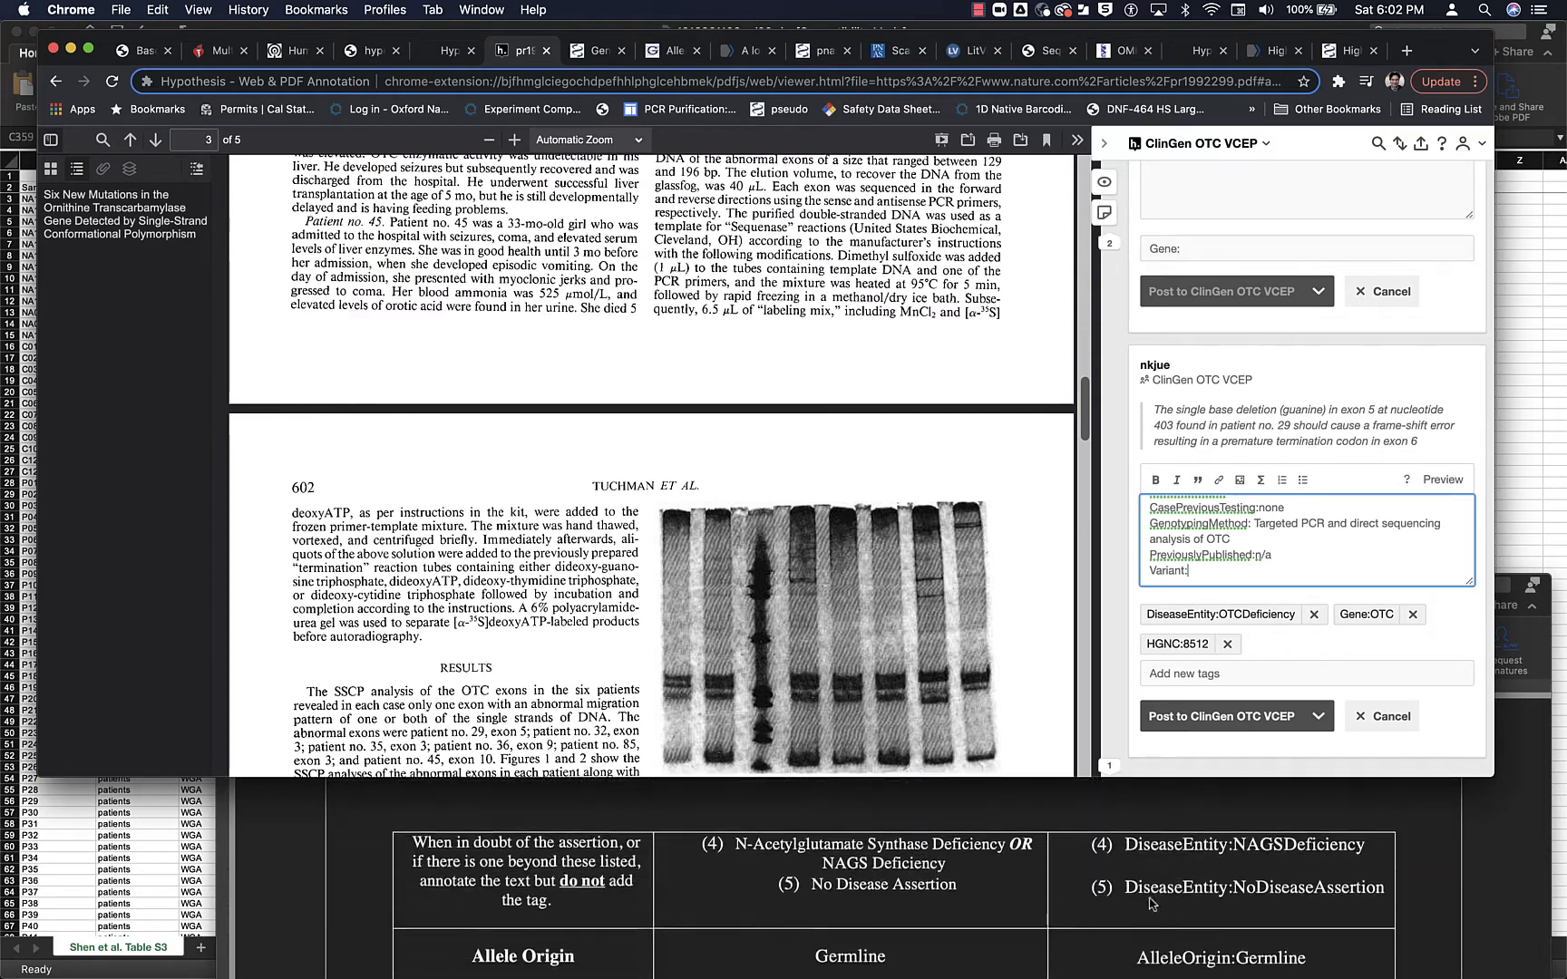
scroll(1150, 905, "down", 10)
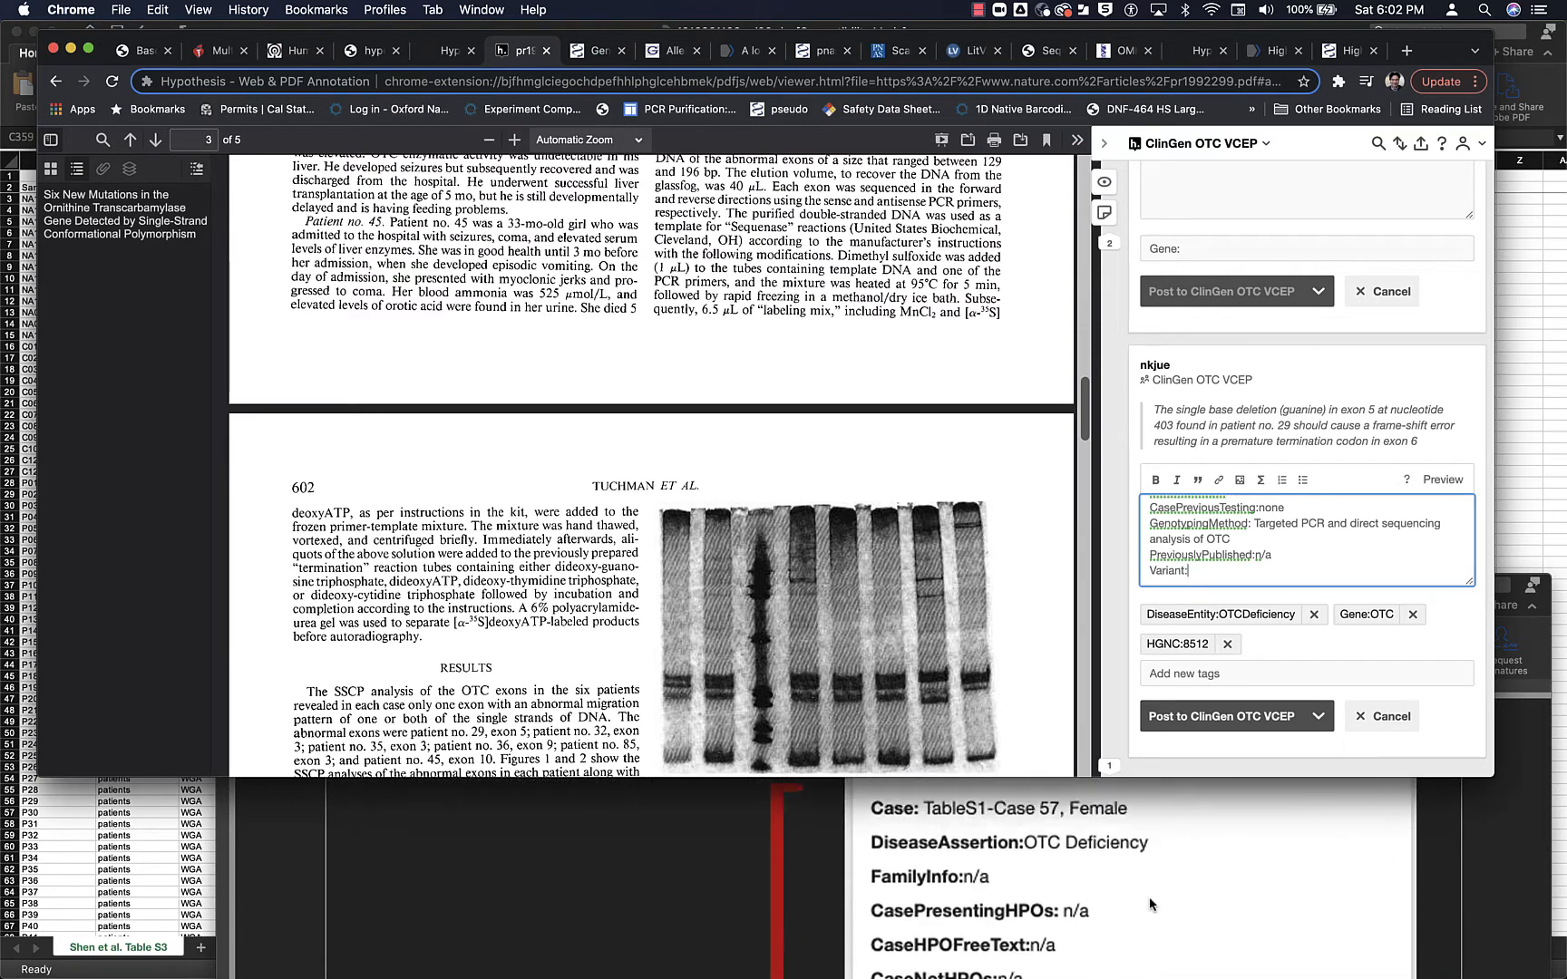
scroll(1150, 904, "down", 3)
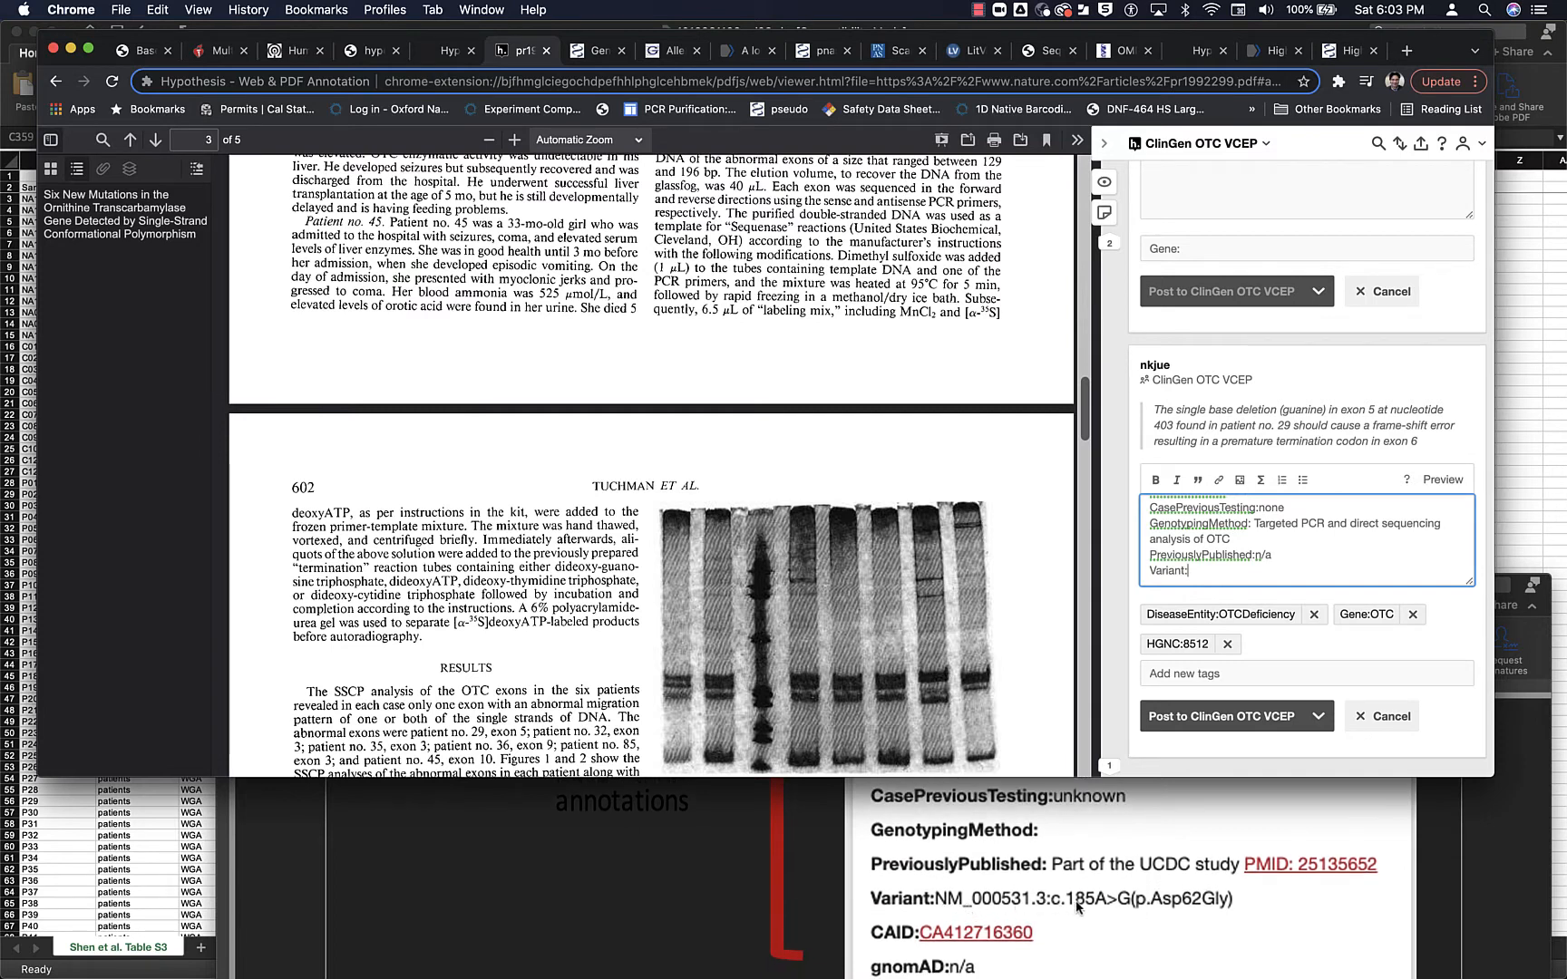
- Check the filled-in Variant line in patient 29's note, and delete the empty duplicate Variant line at the end
scroll(1252, 537, "up", 2)
scroll(1252, 537, "up", 5)
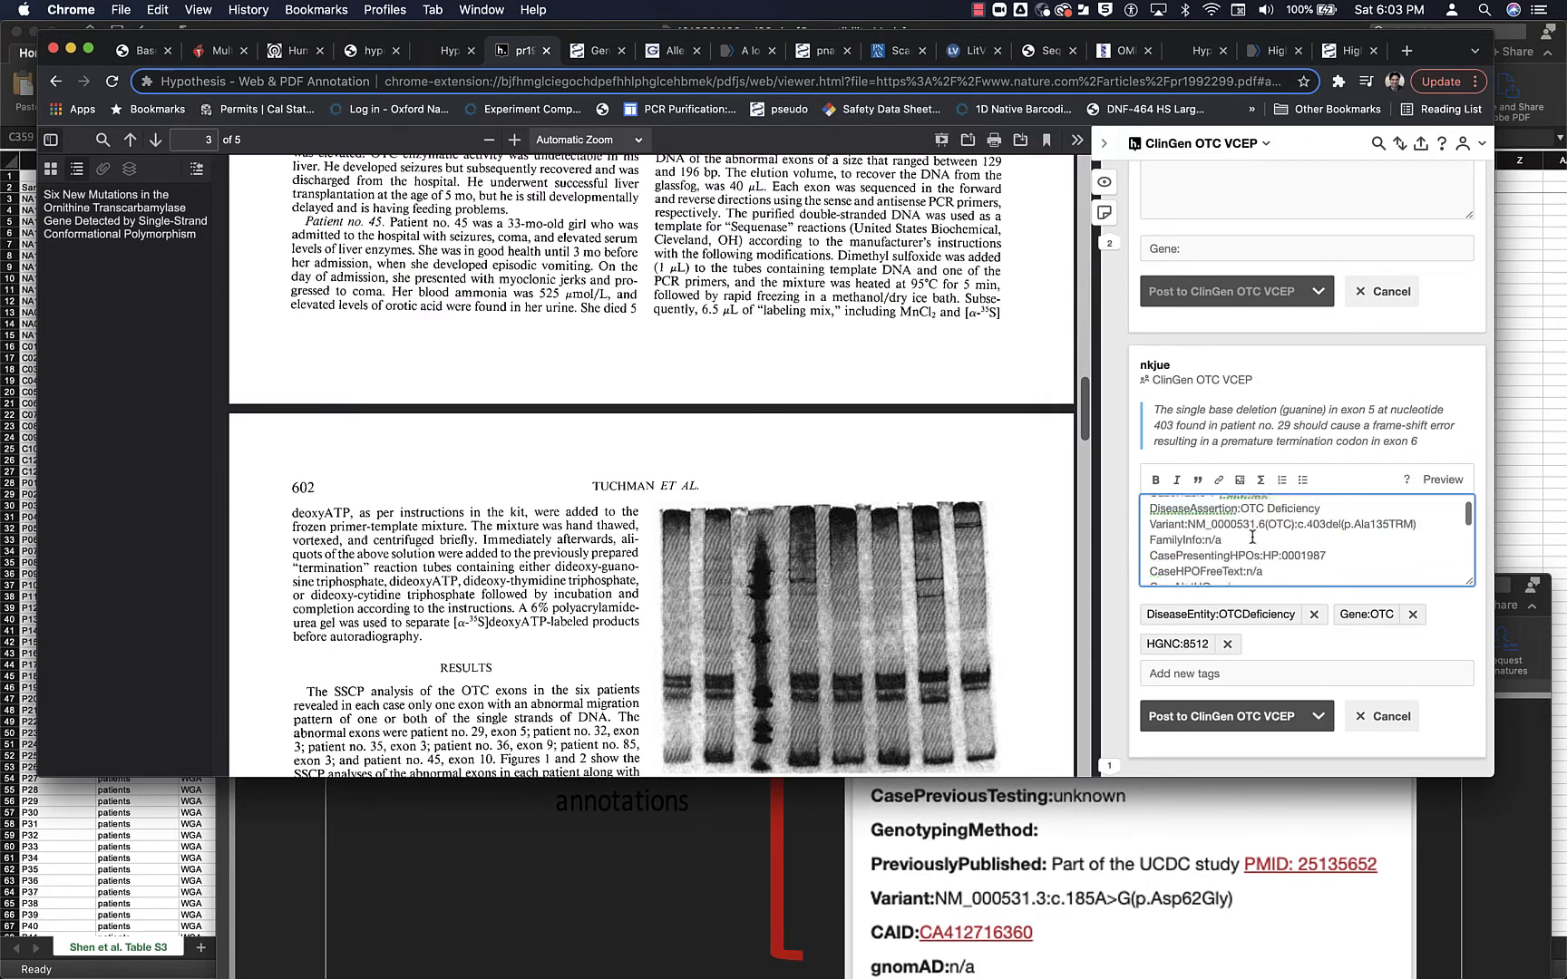
left_click_drag(1149, 543, 1442, 542)
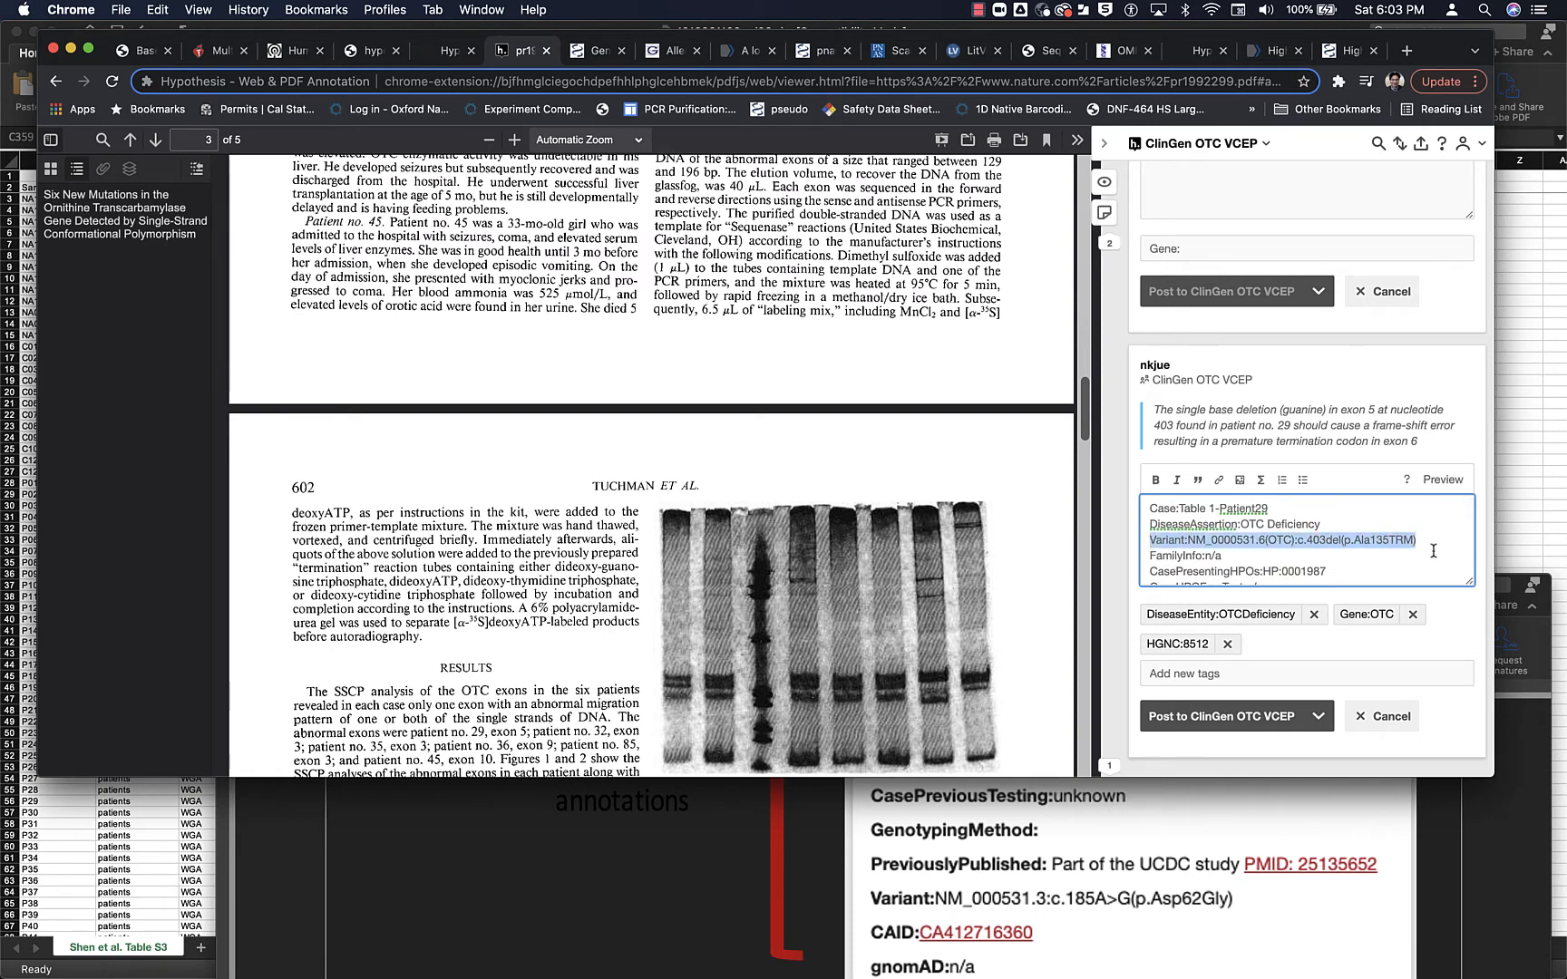
left_click(1433, 550)
scroll(1361, 563, "down", 8)
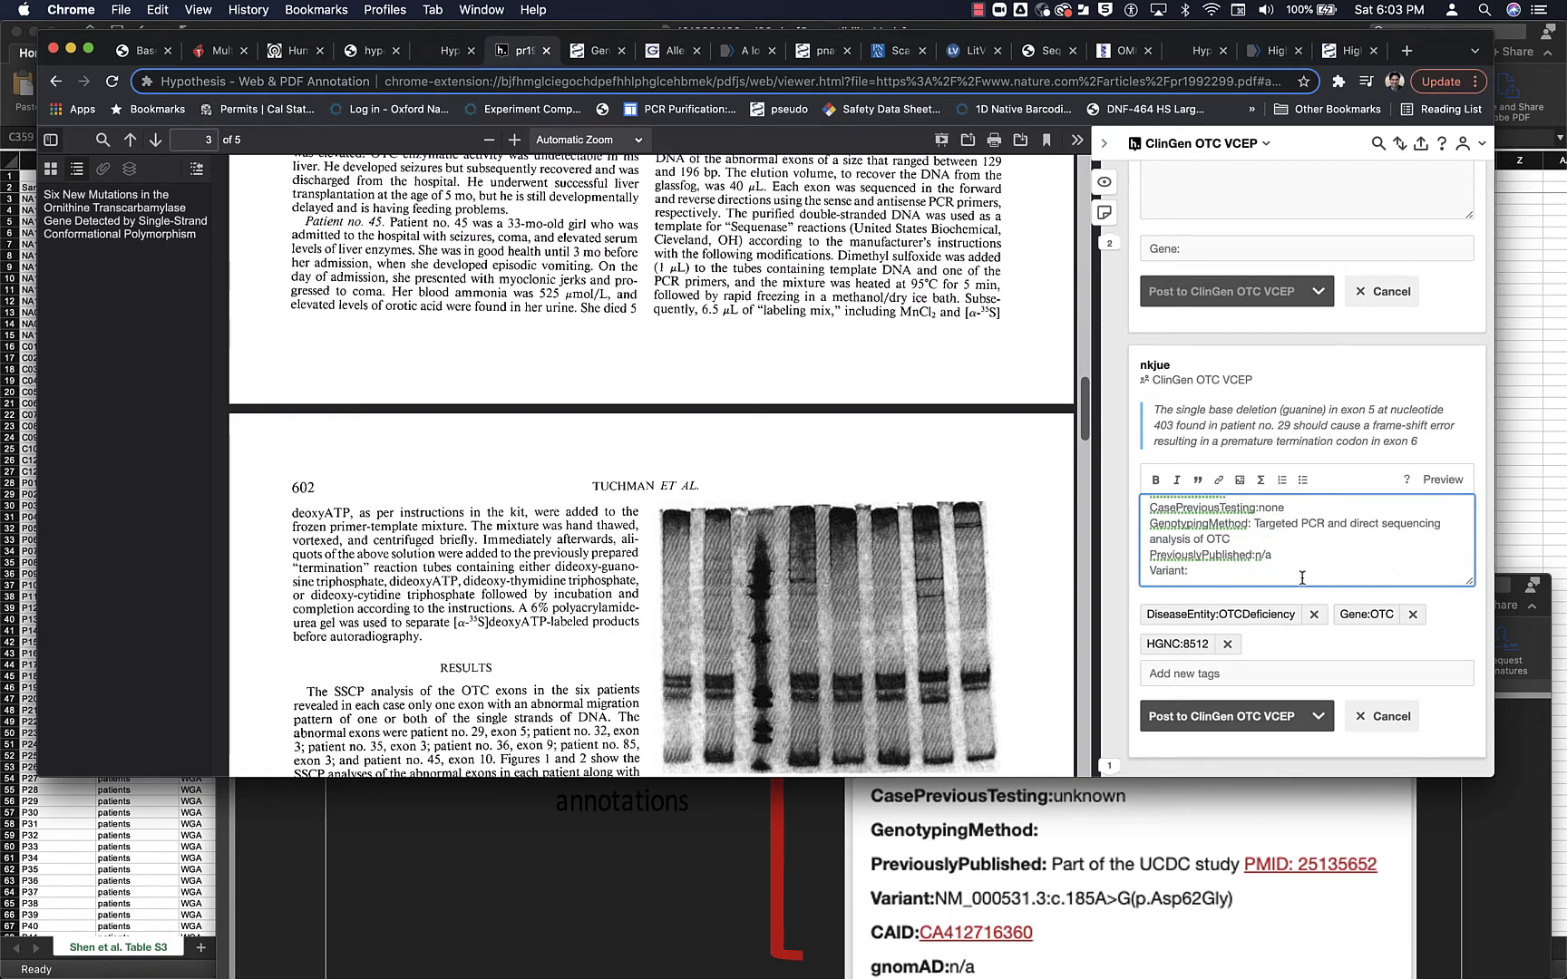
left_click_drag(1197, 571, 1144, 572)
key("BackSpace")
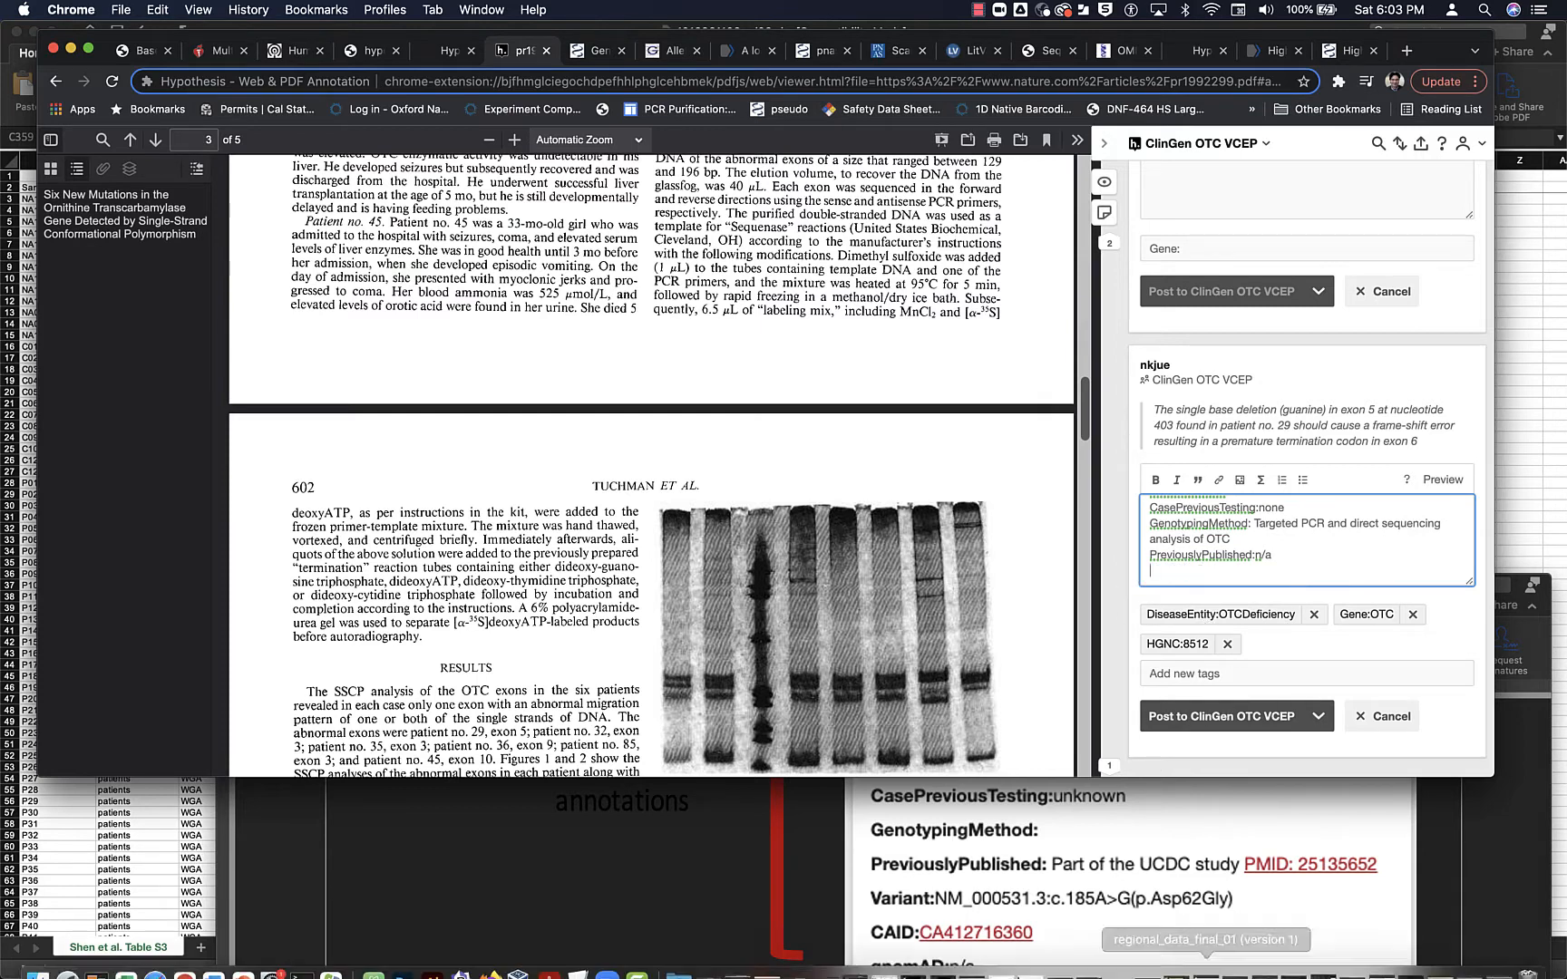
- Add a "CAID:" line at the end of the note, and review the entries above it
type("CA")
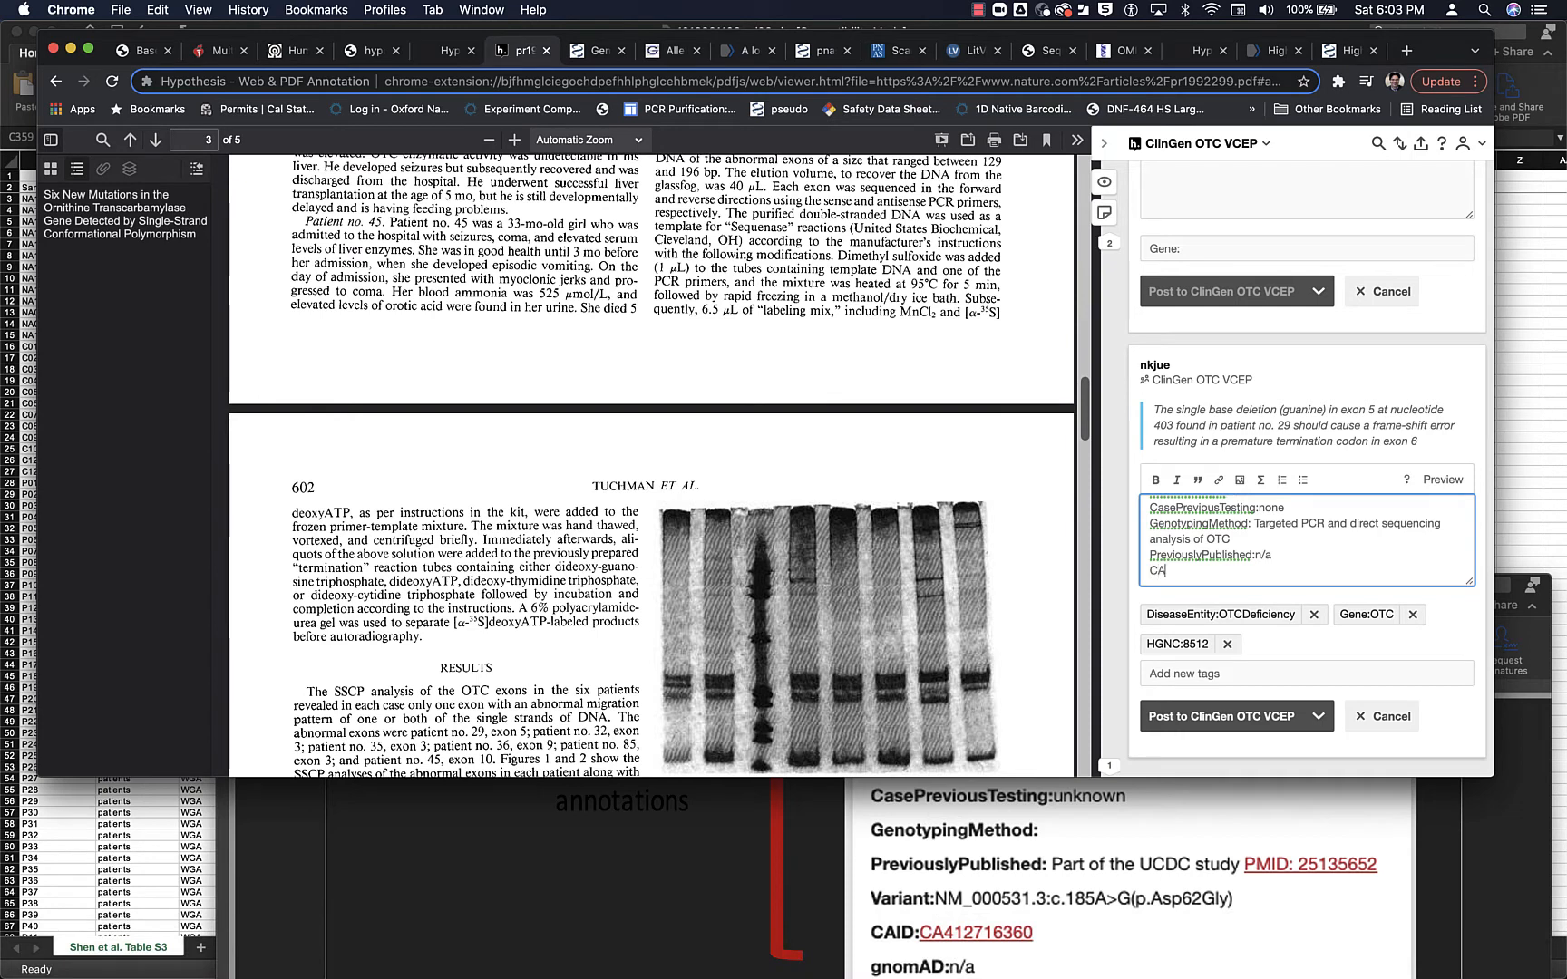
type("ID:")
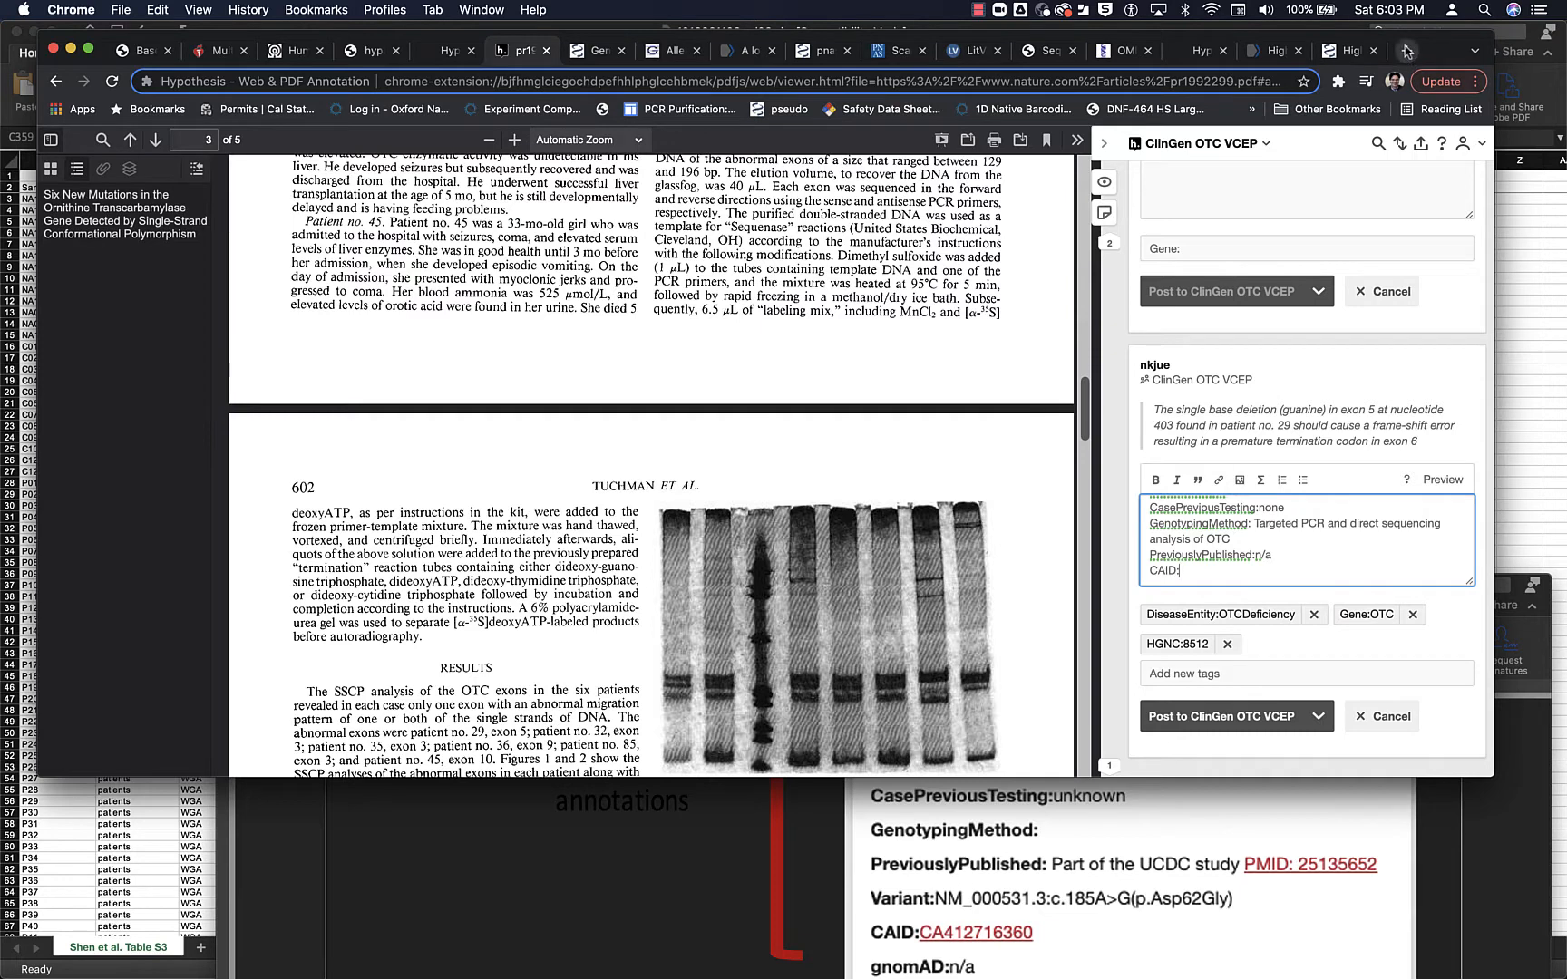
scroll(1294, 555, "up", 1)
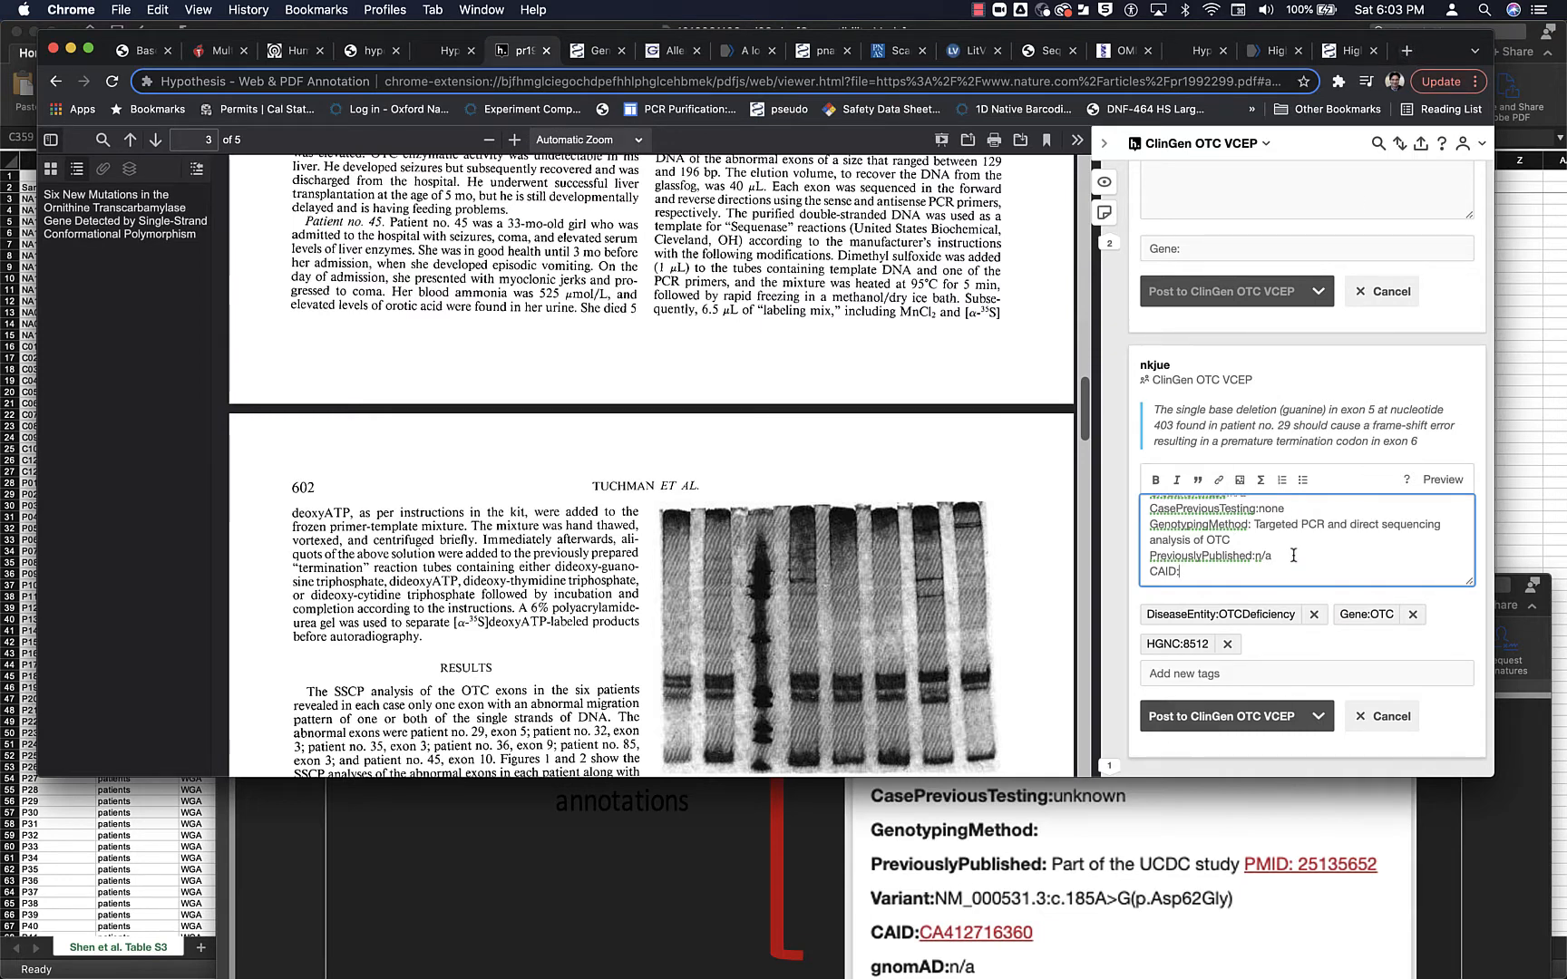
scroll(1294, 555, "up", 5)
scroll(1294, 555, "down", 1)
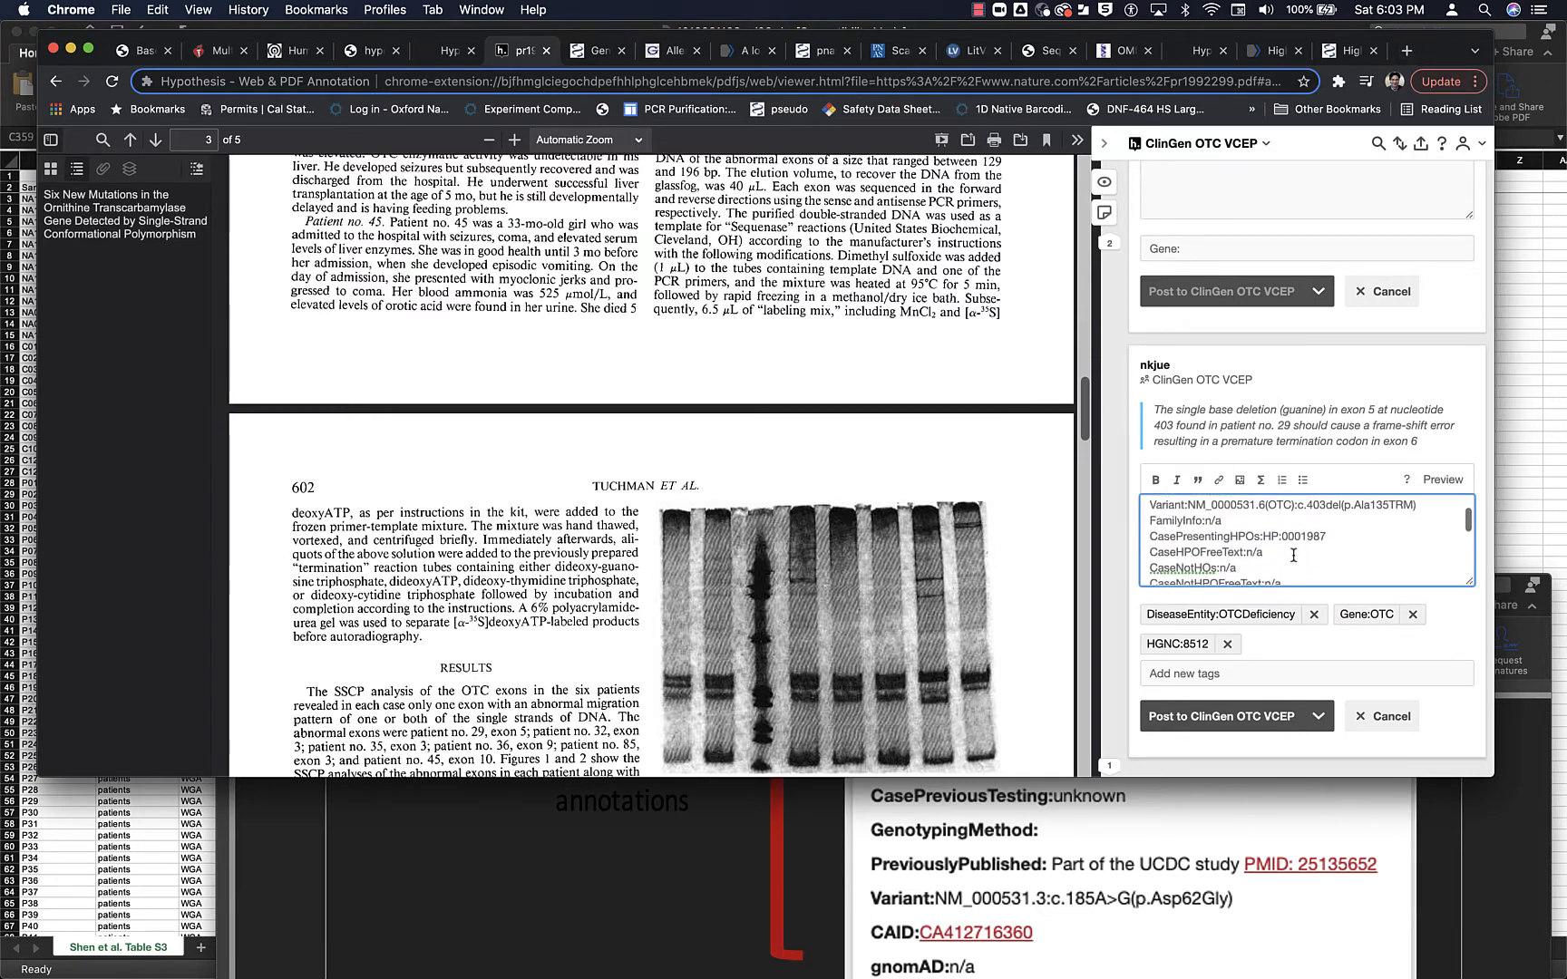
scroll(1294, 555, "up", 1)
scroll(1294, 555, "down", 5)
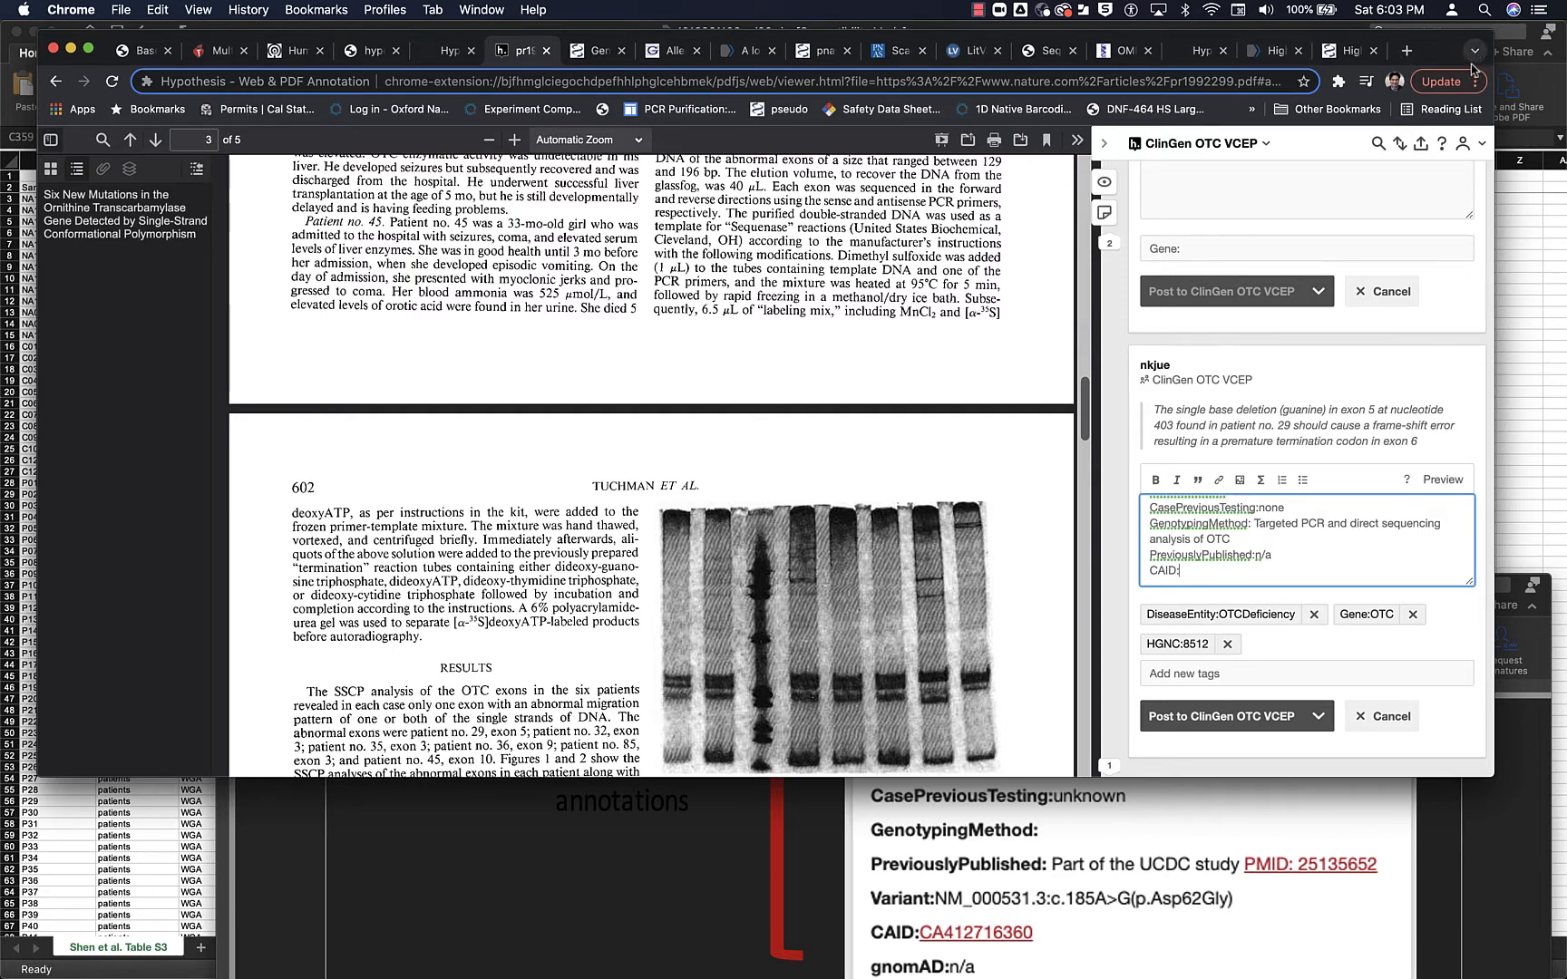
- Open the ClinGen Allele Registry in a new tab and start its gene and variation based query
left_click(1406, 53)
type("ca")
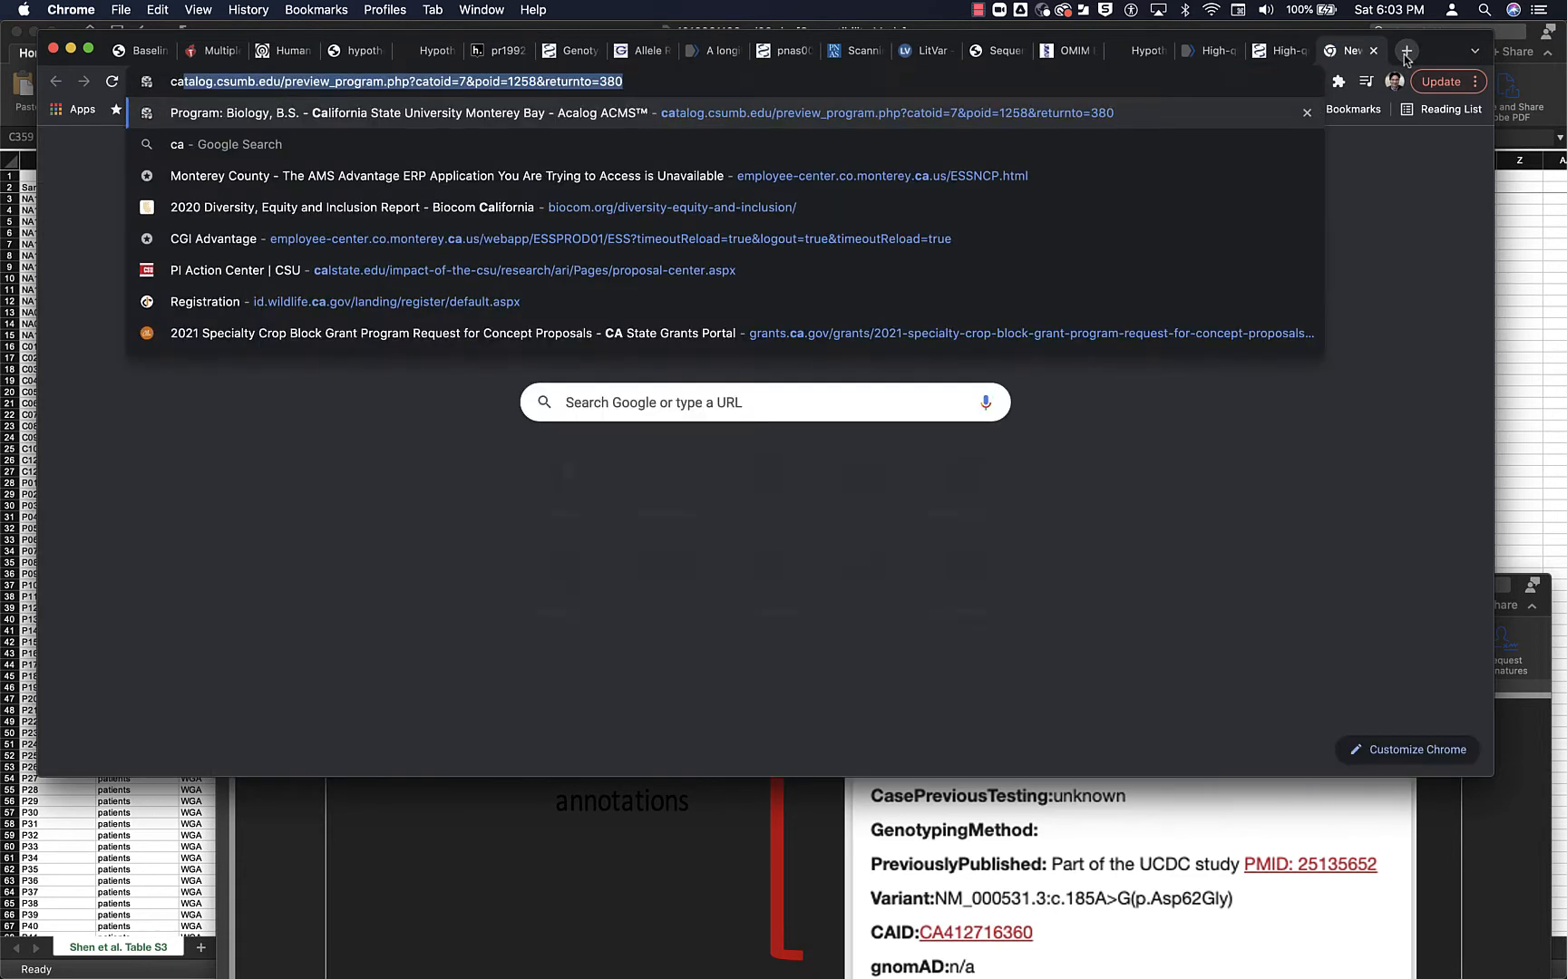
type("id")
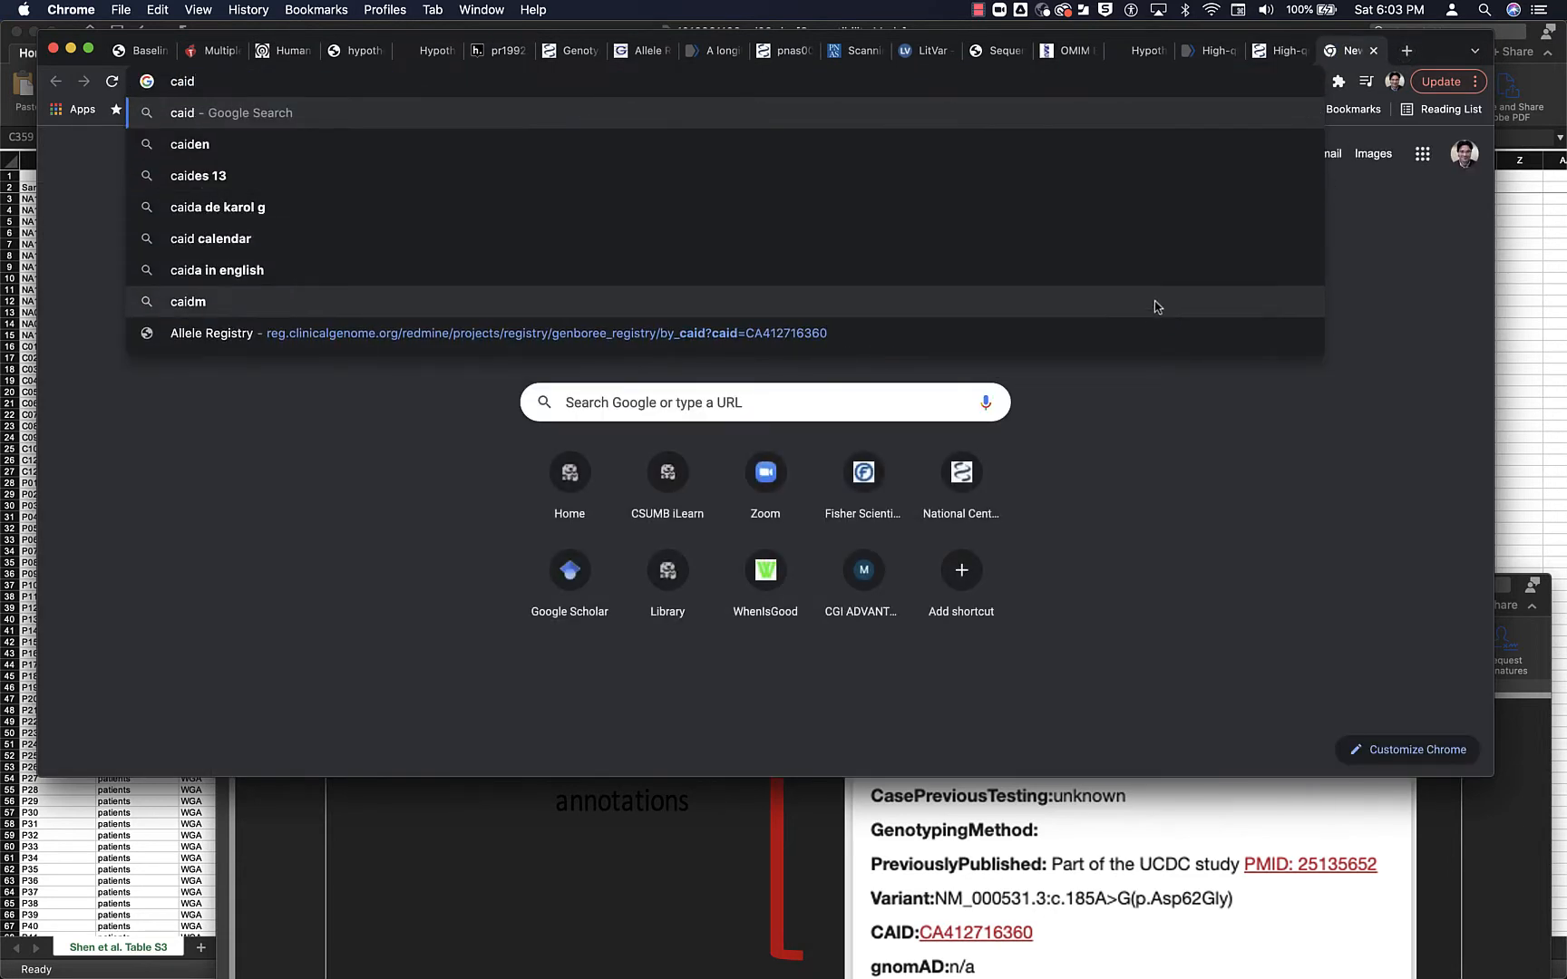
left_click(1148, 329)
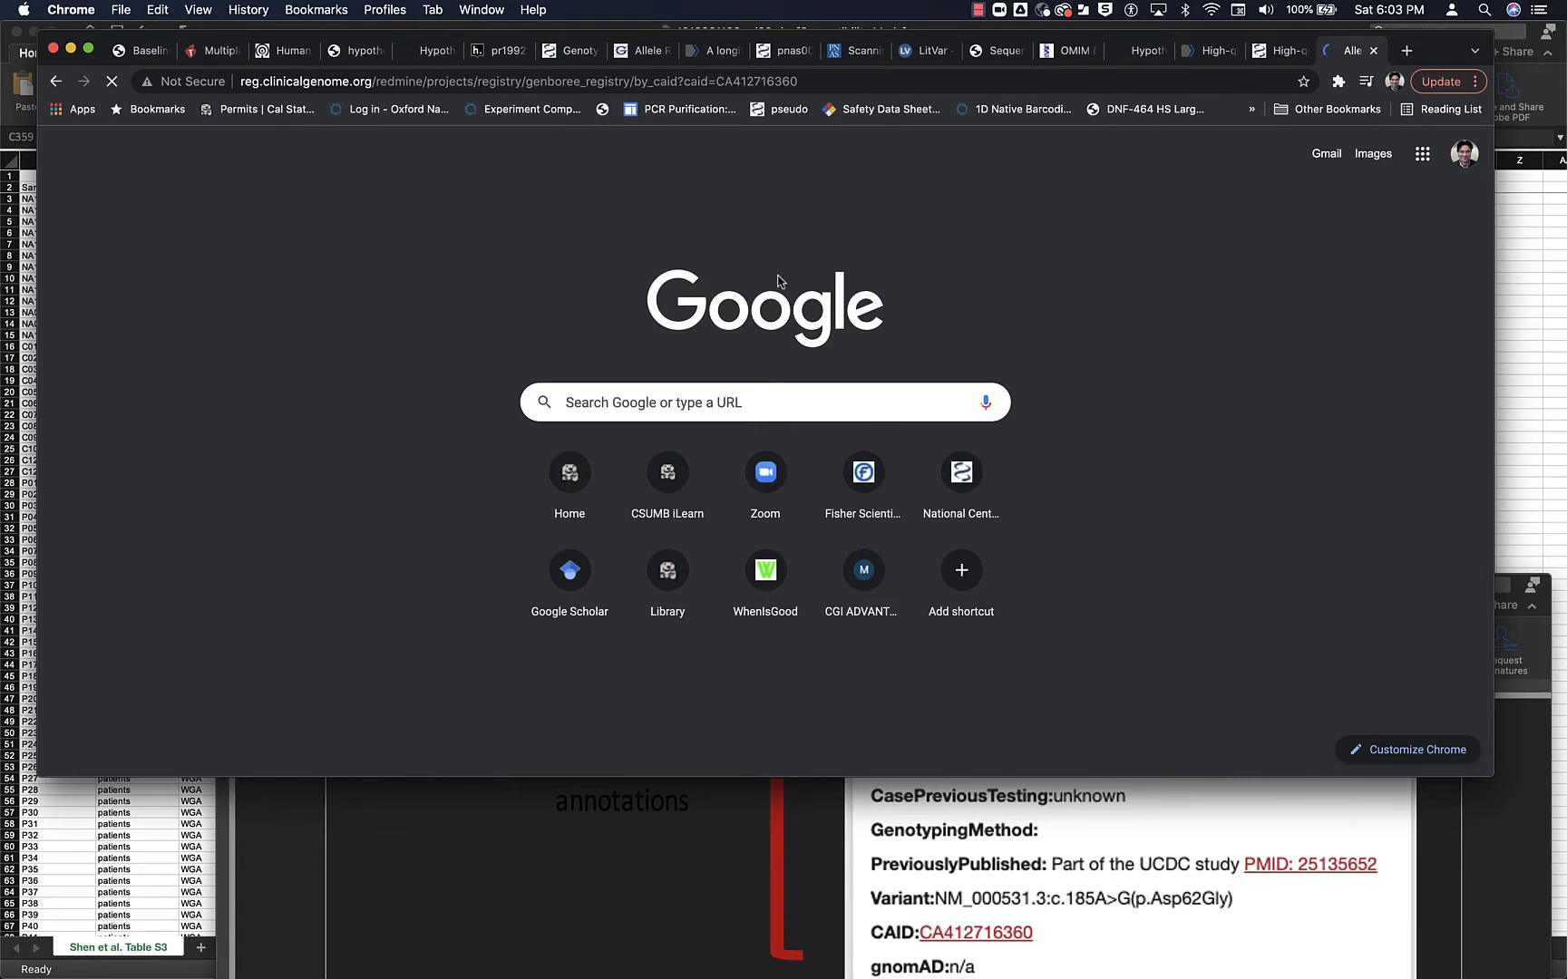
left_click(331, 385)
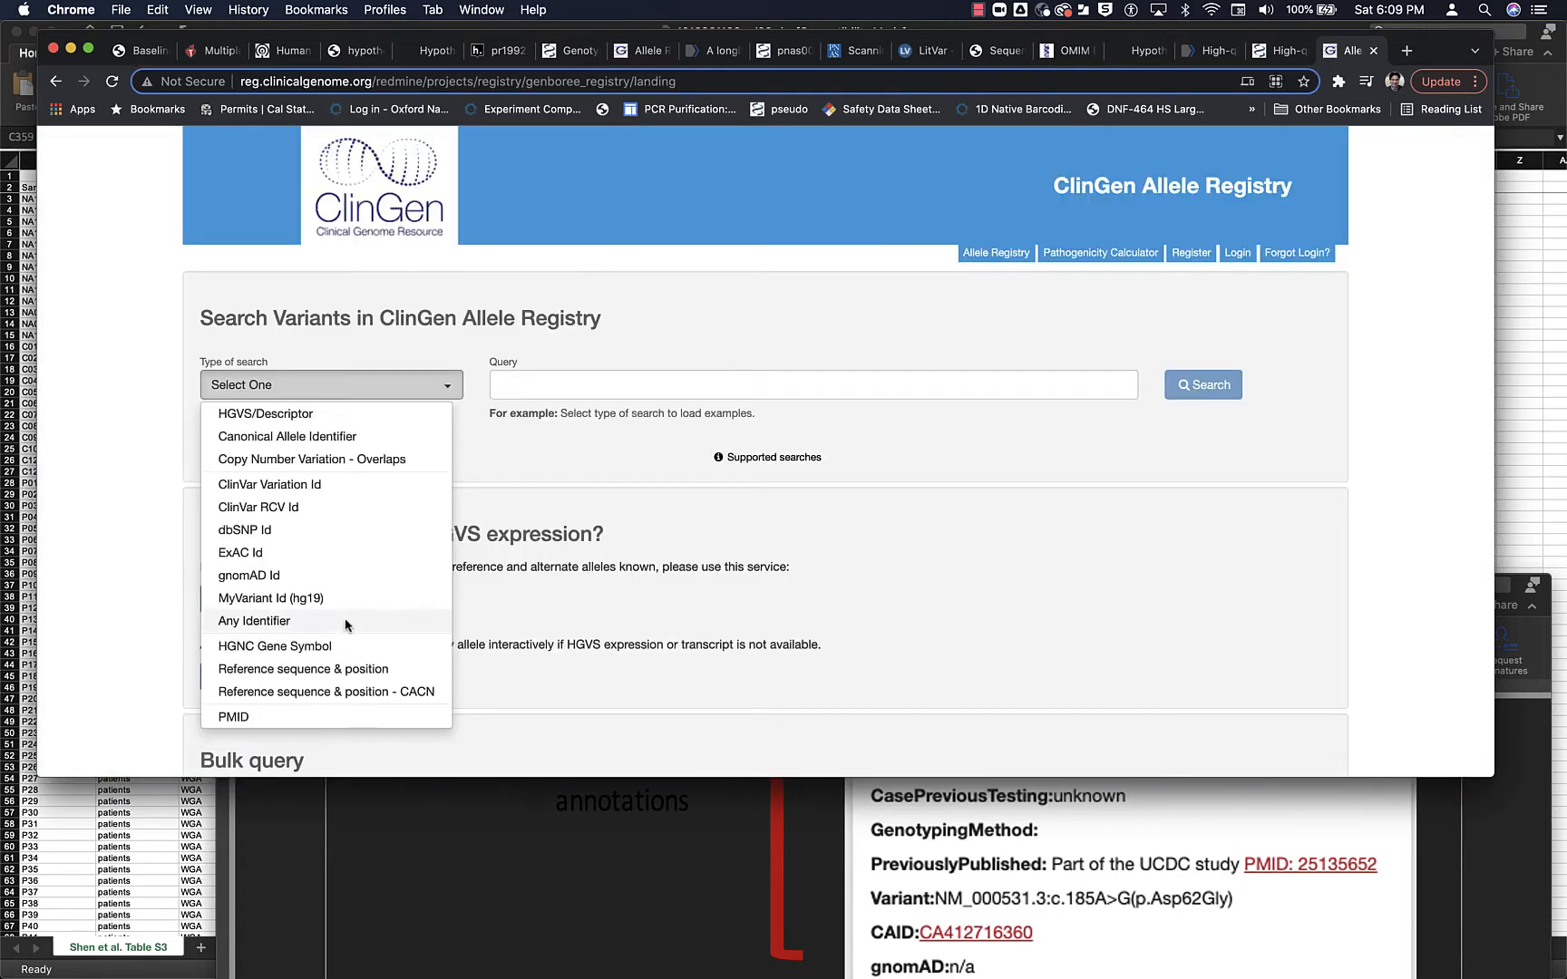
left_click(340, 645)
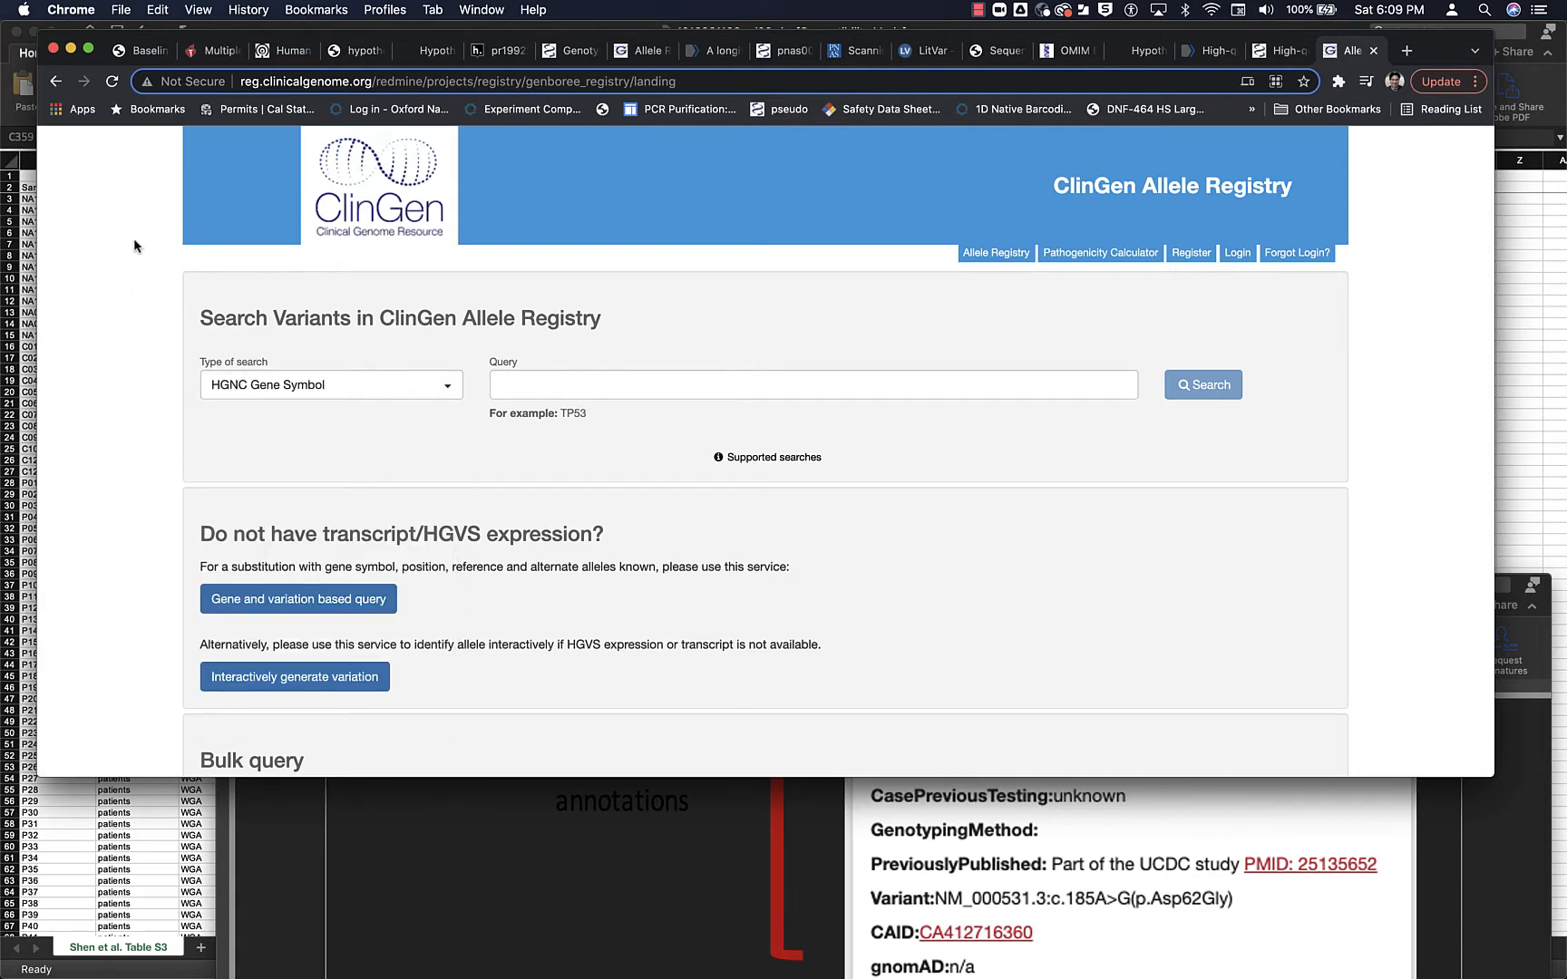
scroll(134, 243, "down", 5)
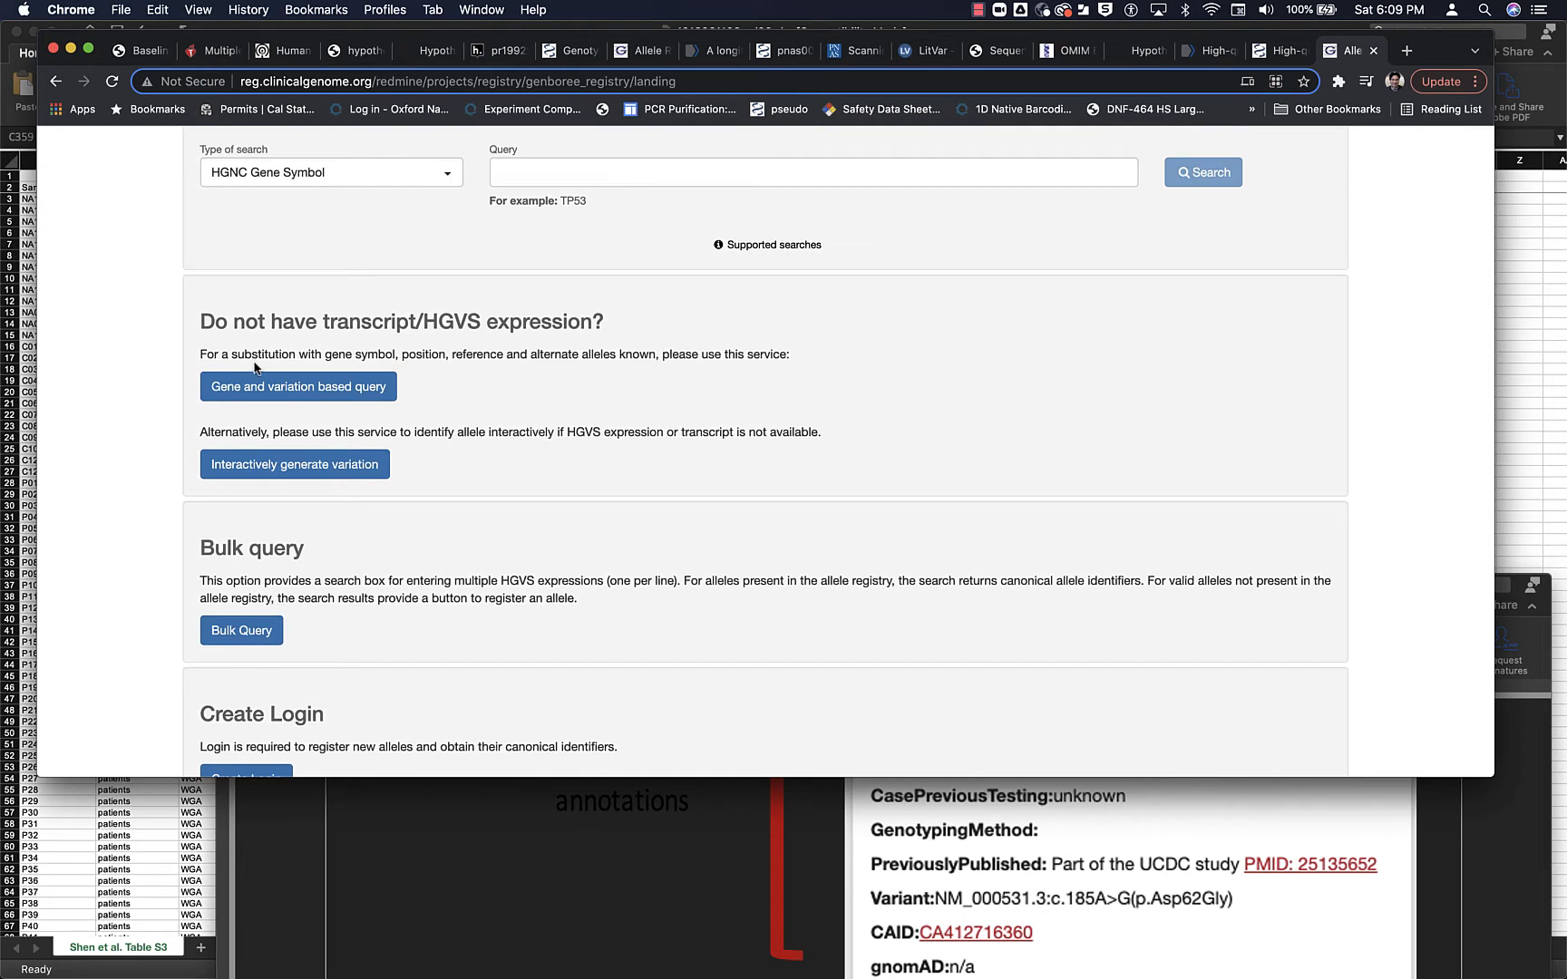
left_click(281, 395)
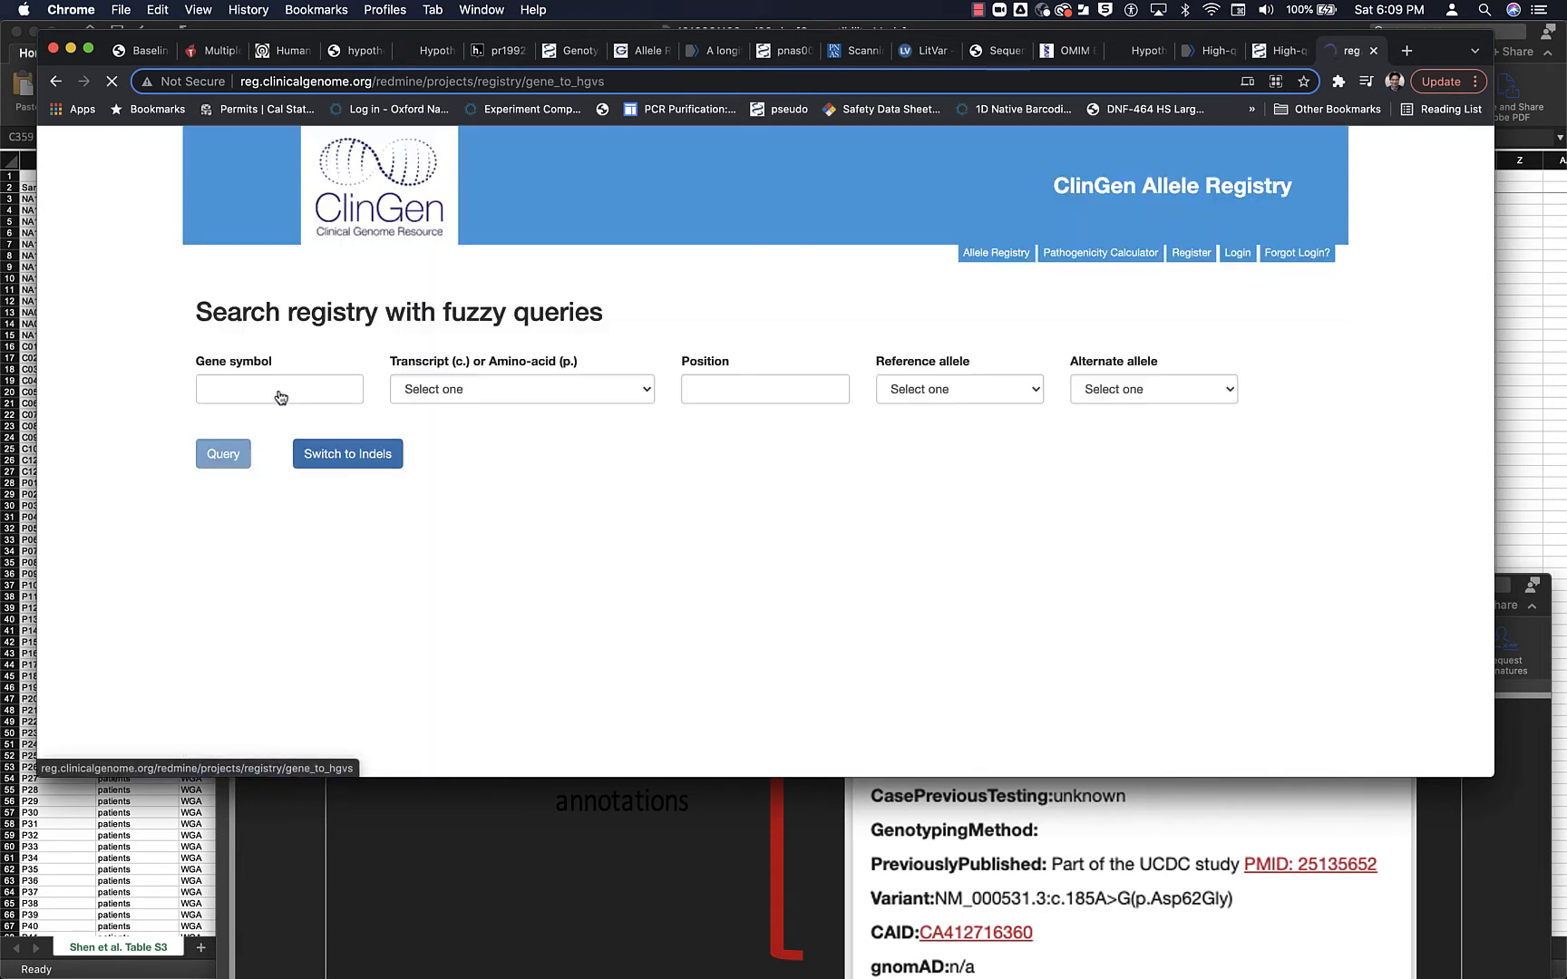
left_click(281, 396)
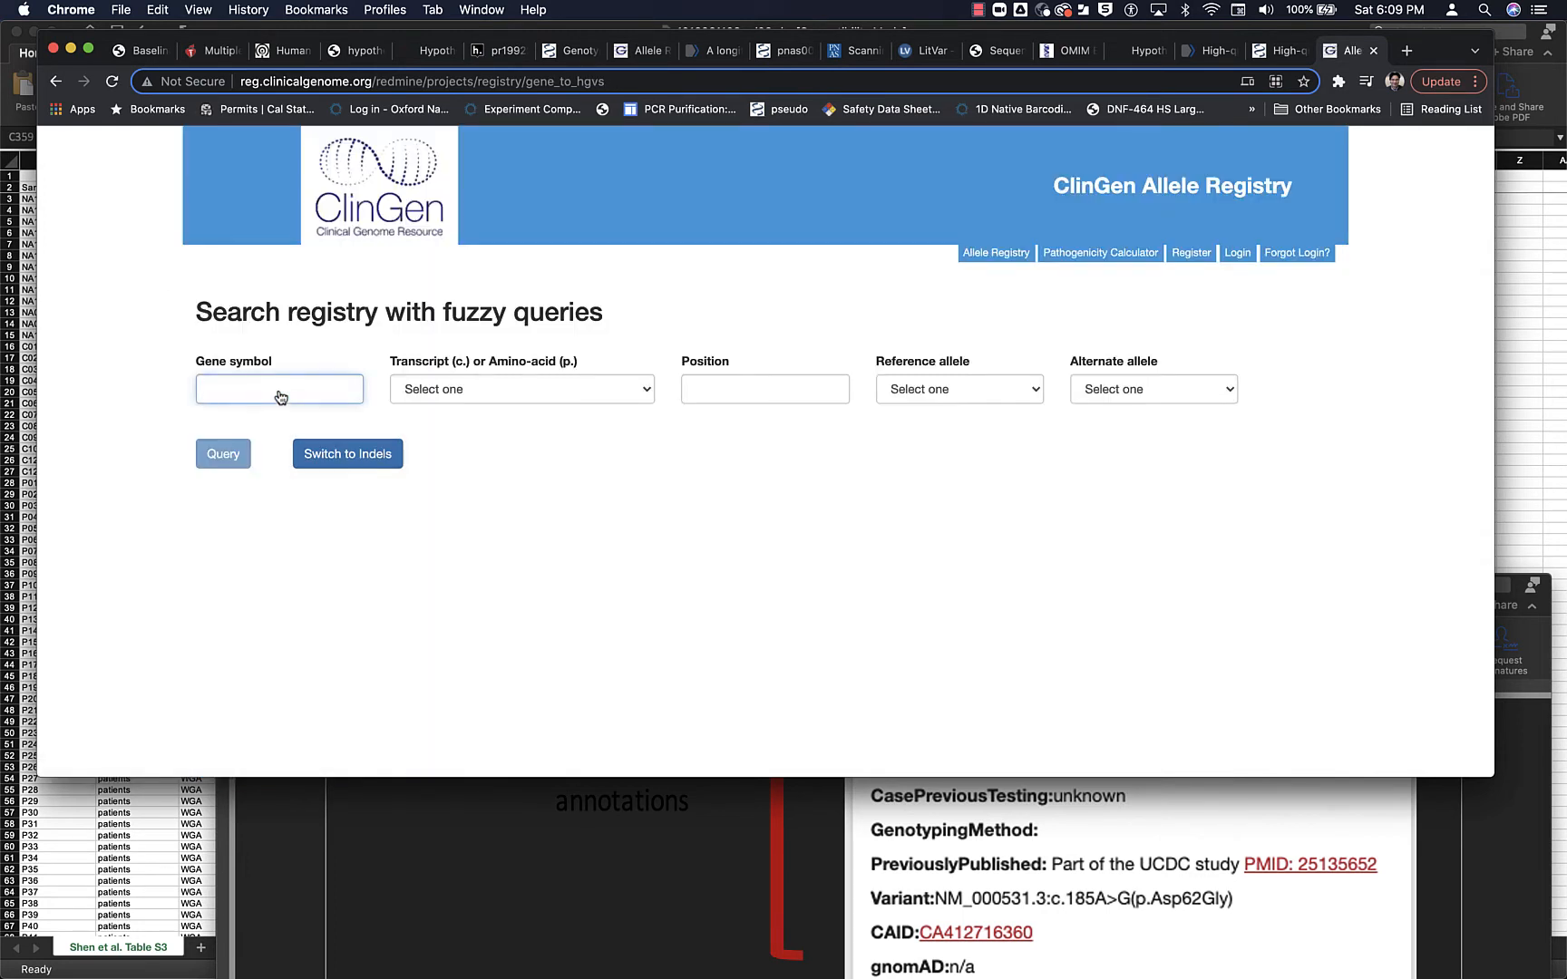
left_click(402, 382)
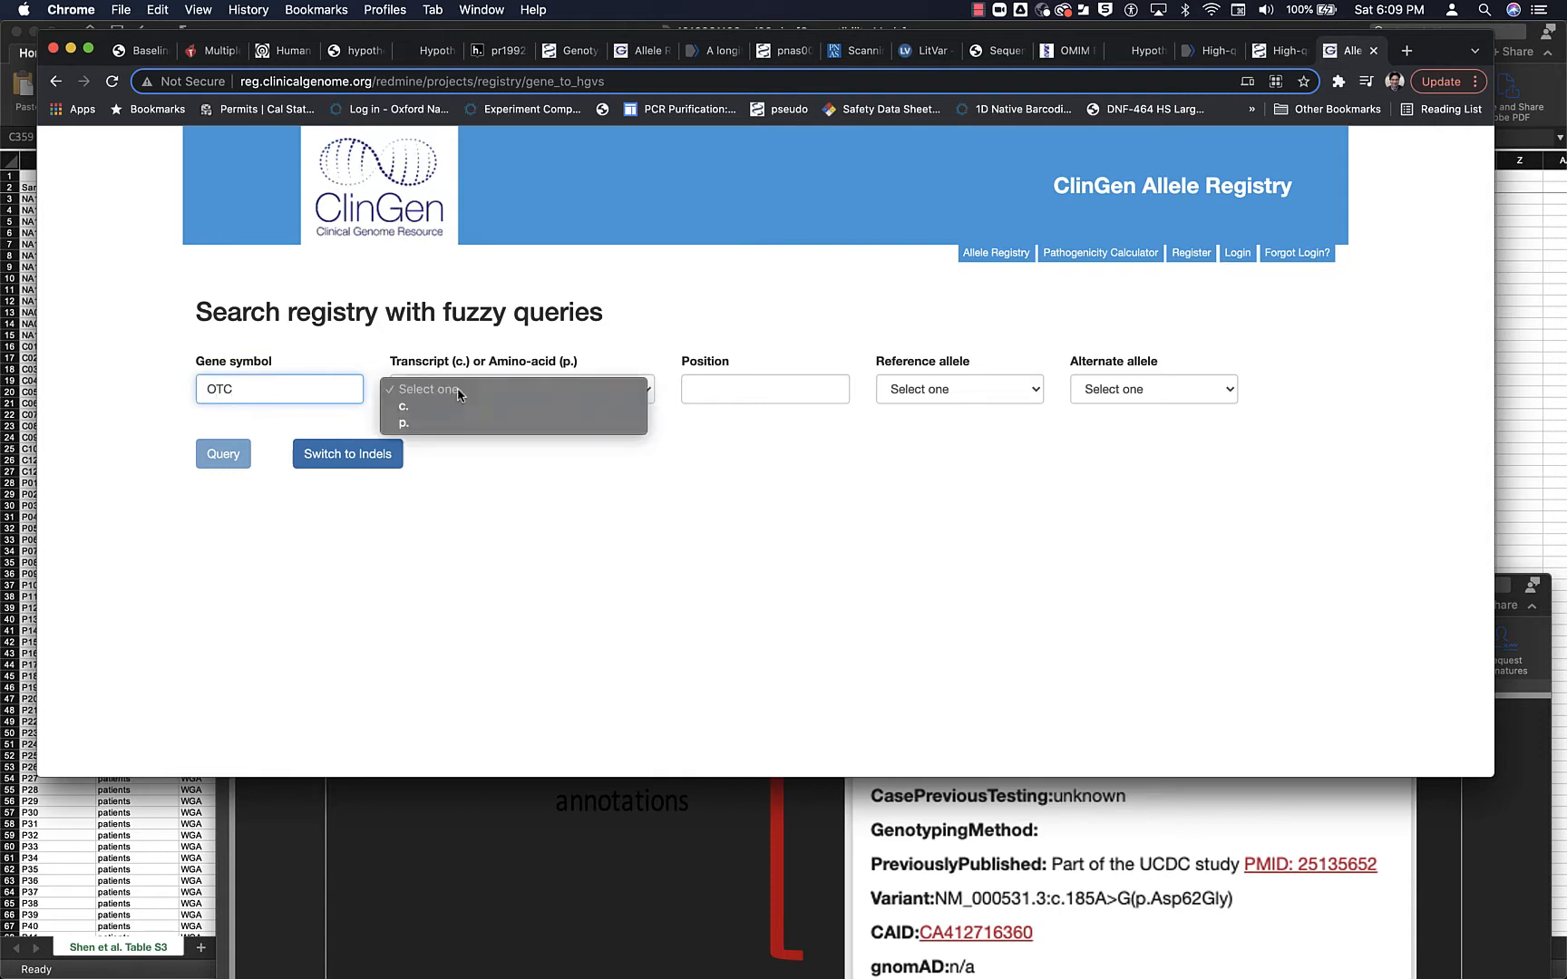
left_click(535, 396)
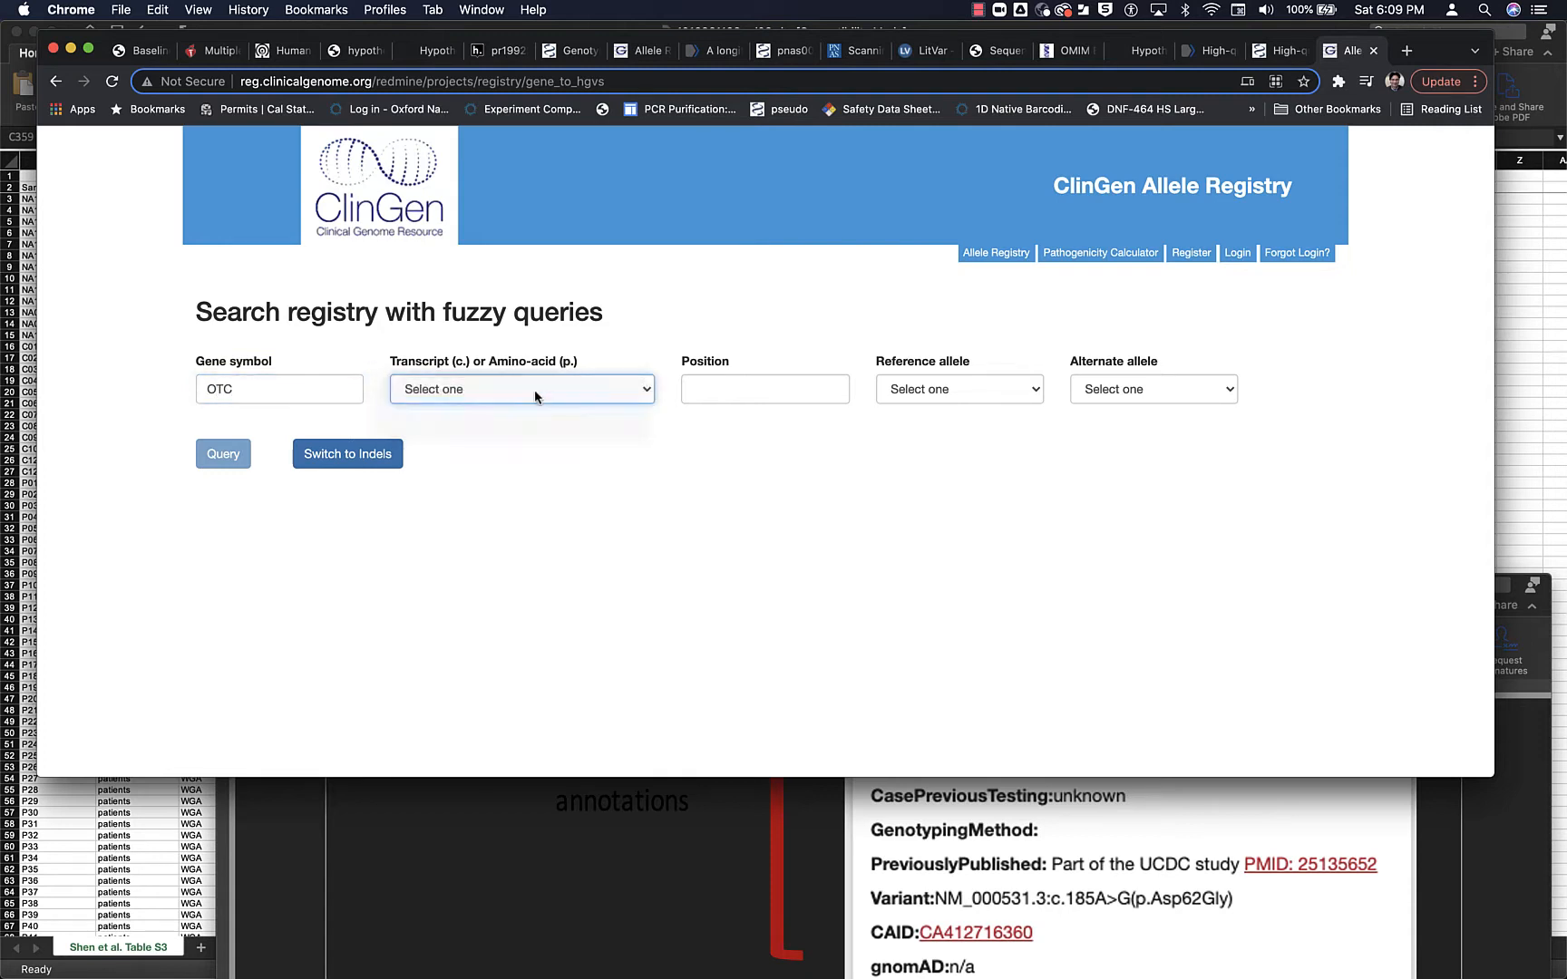
left_click(744, 388)
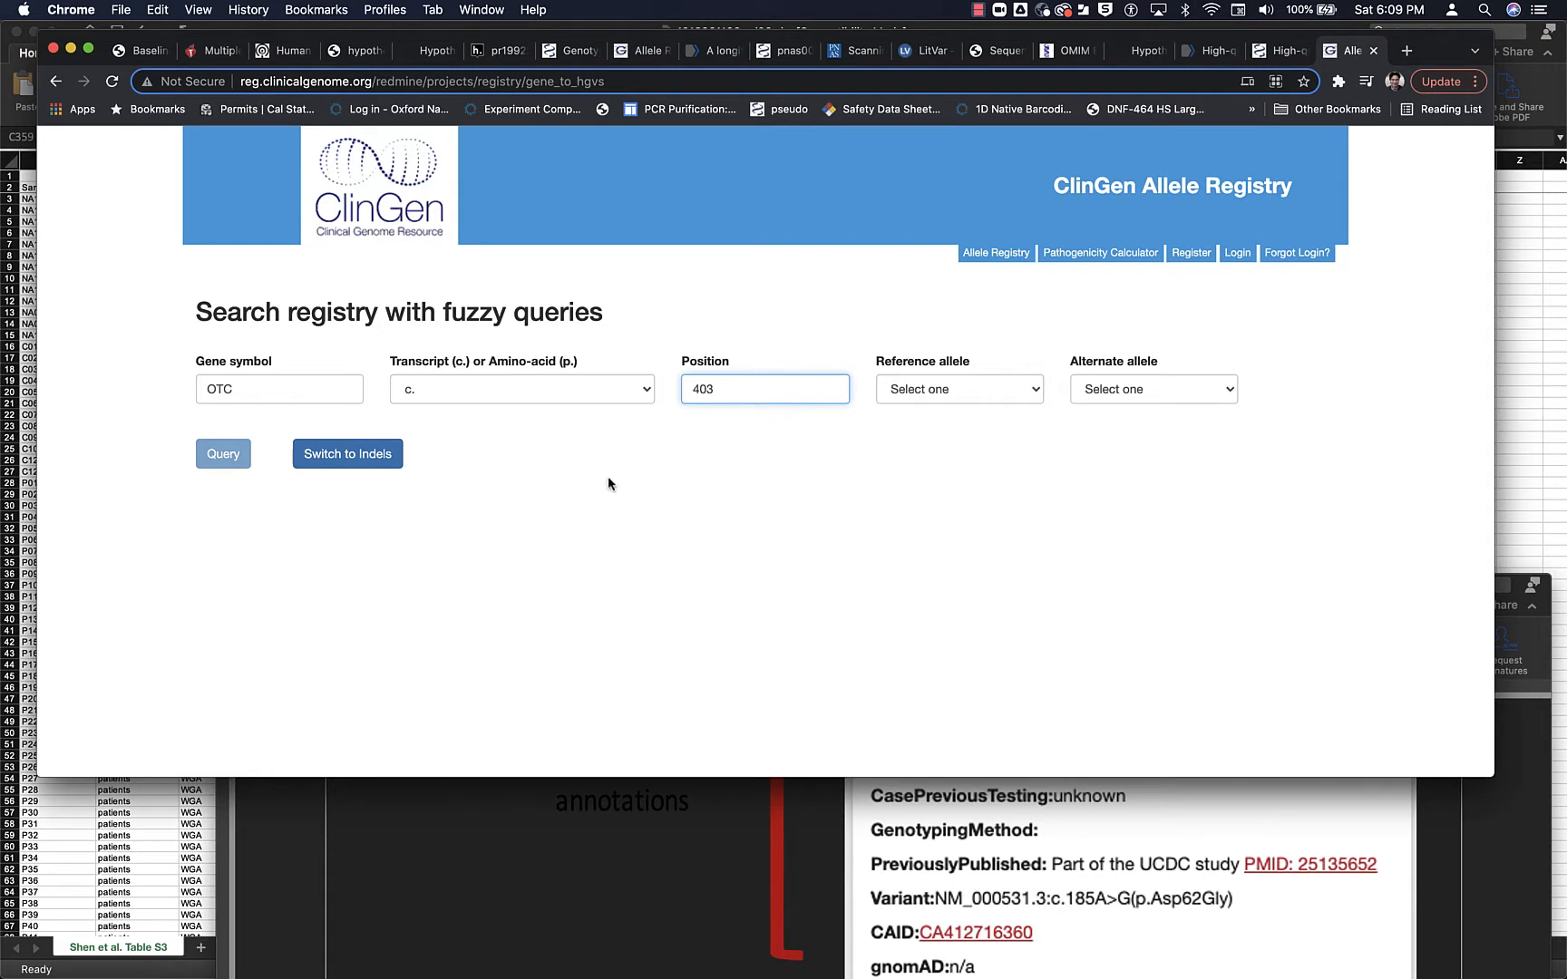
- Switch the registry search to indels and query gene OTC, transcript (c.), with the variation 403del
left_click(336, 453)
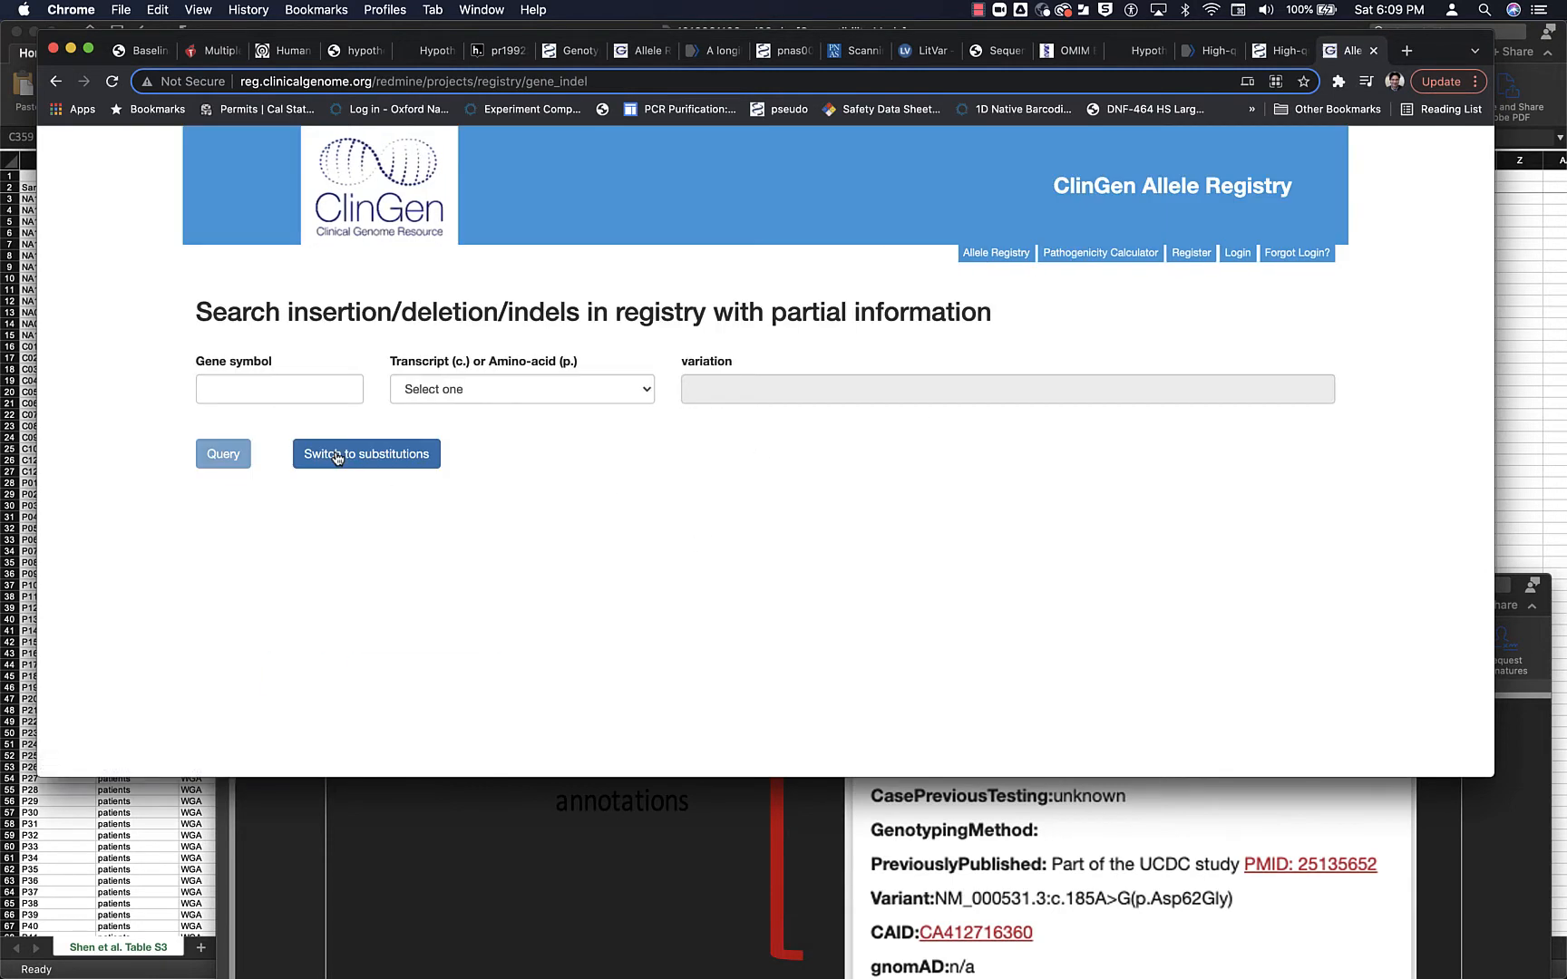
left_click(298, 389)
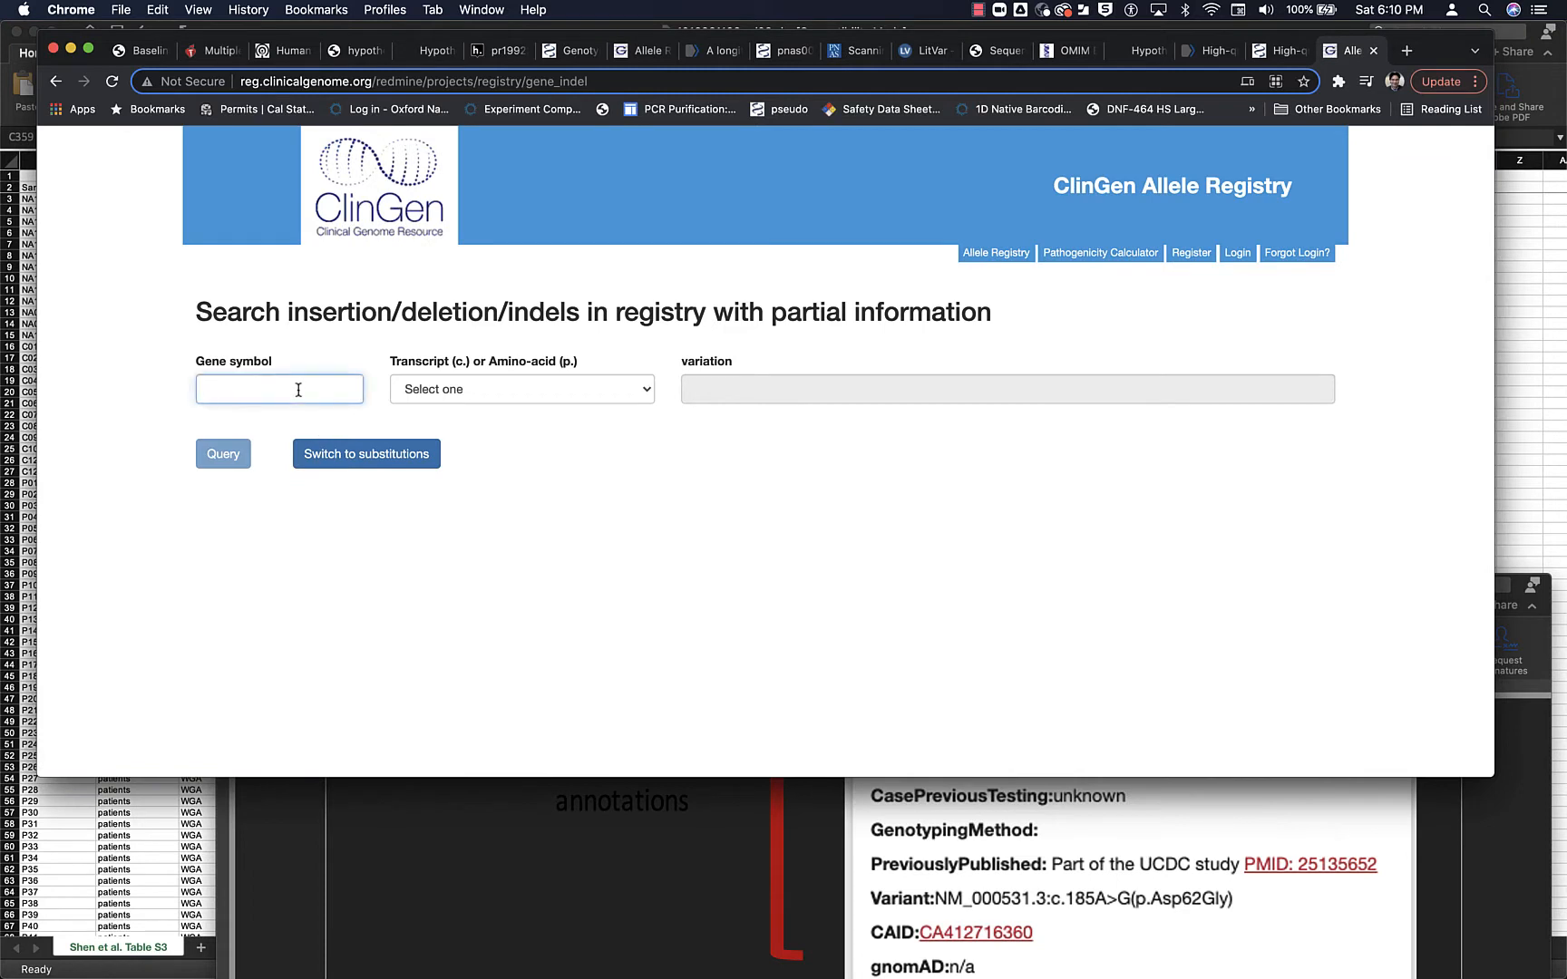
left_click(503, 390)
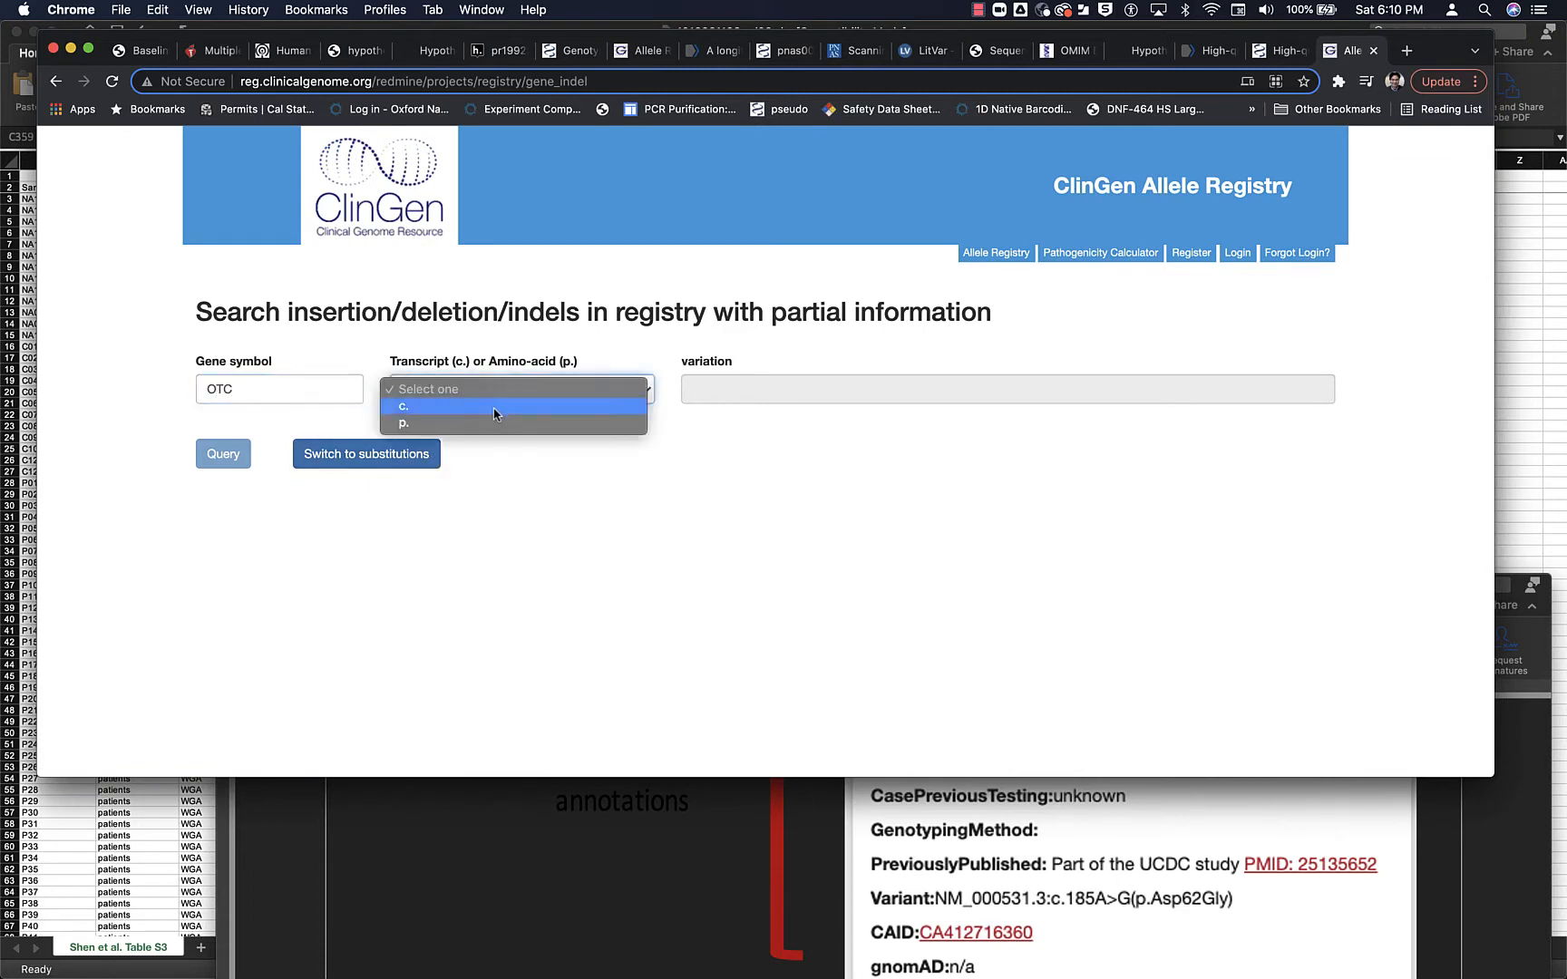
left_click(510, 405)
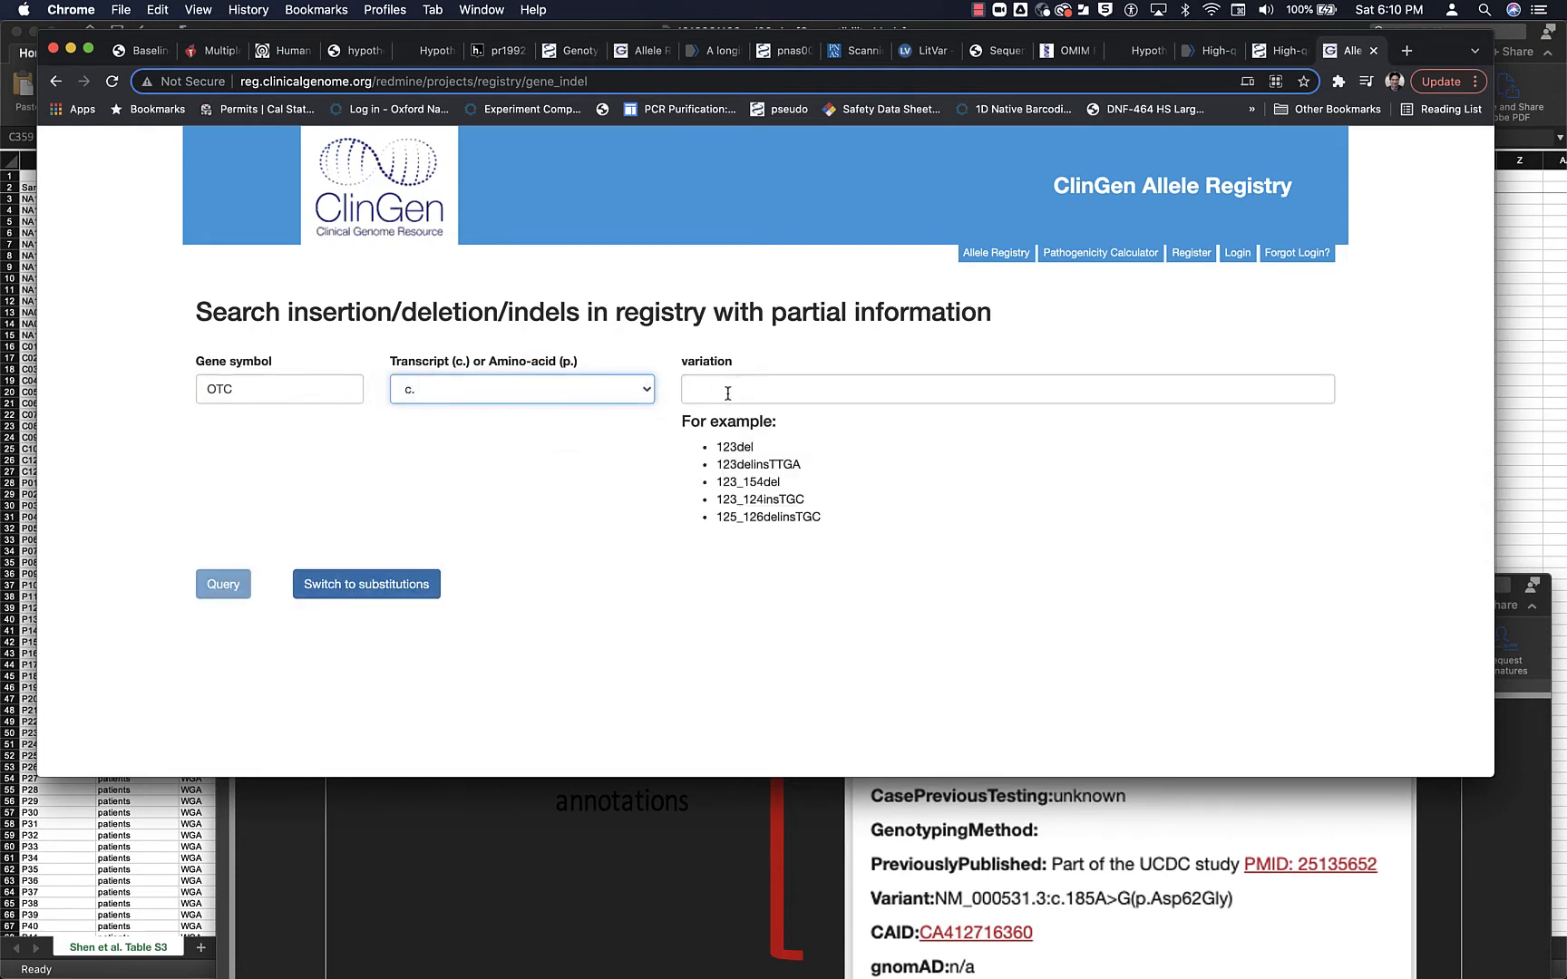
left_click(727, 393)
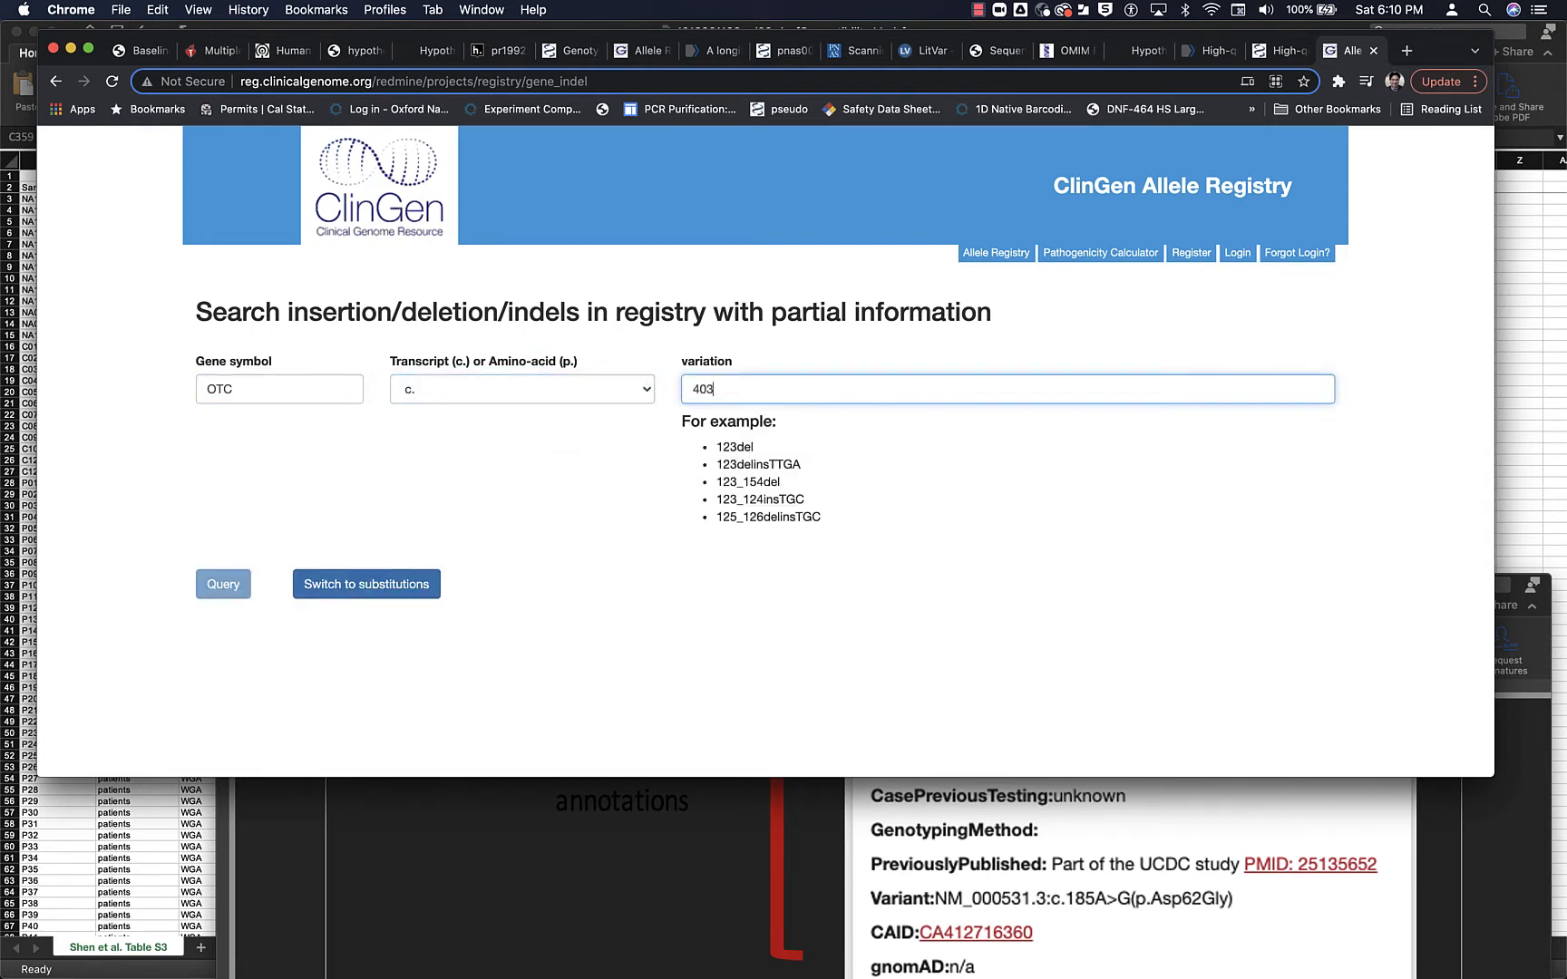
type("403del")
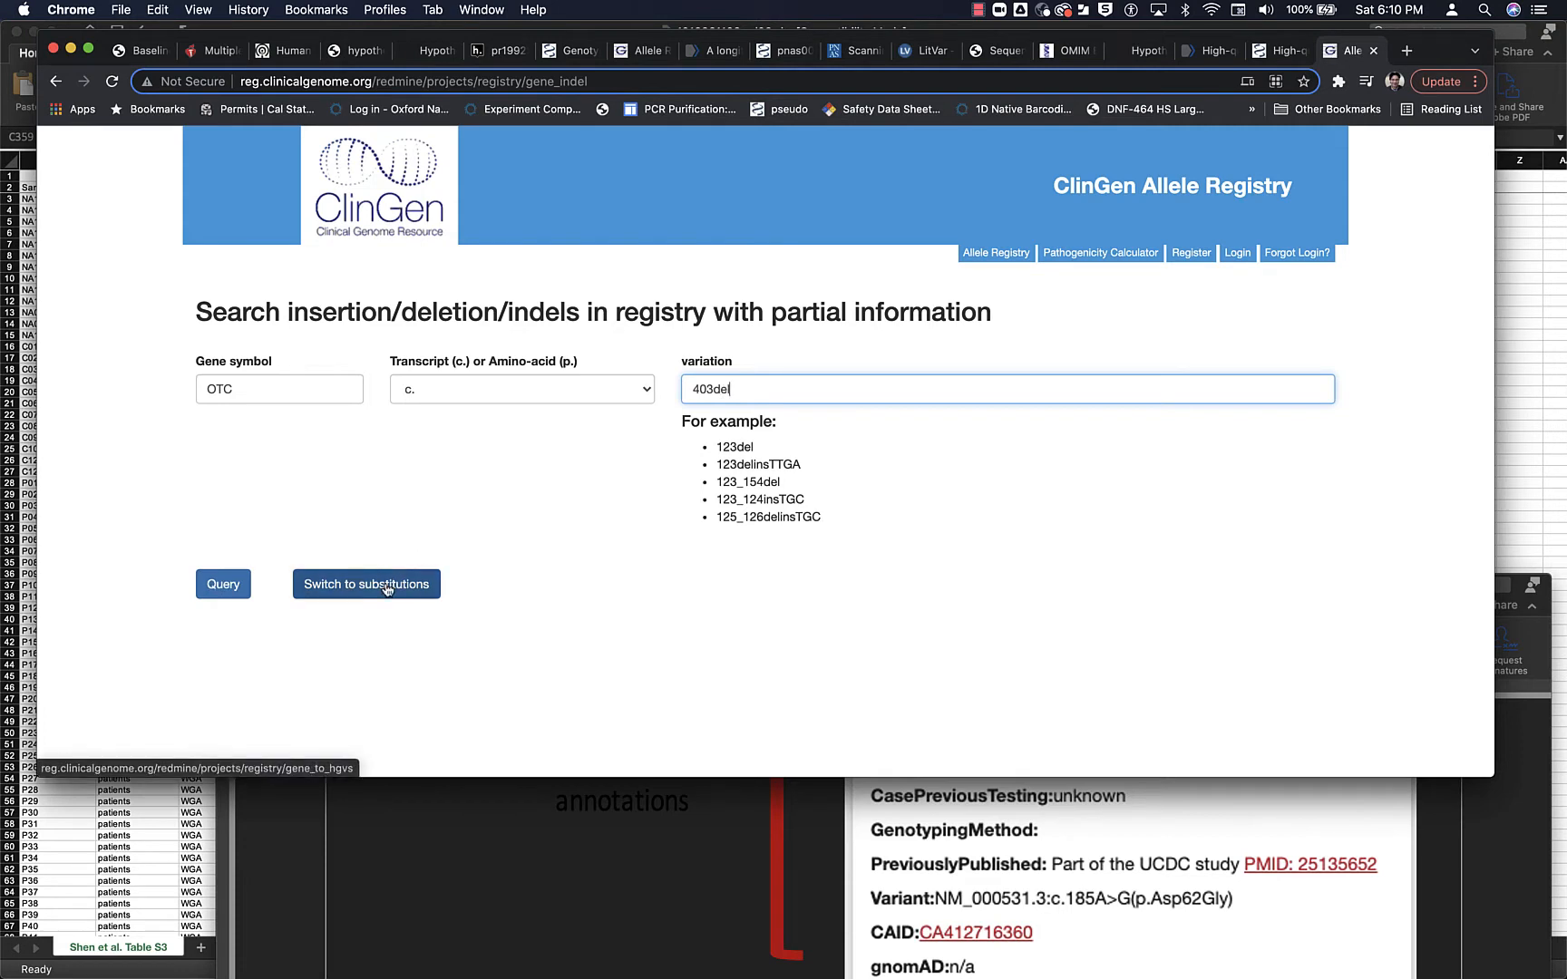
left_click(216, 586)
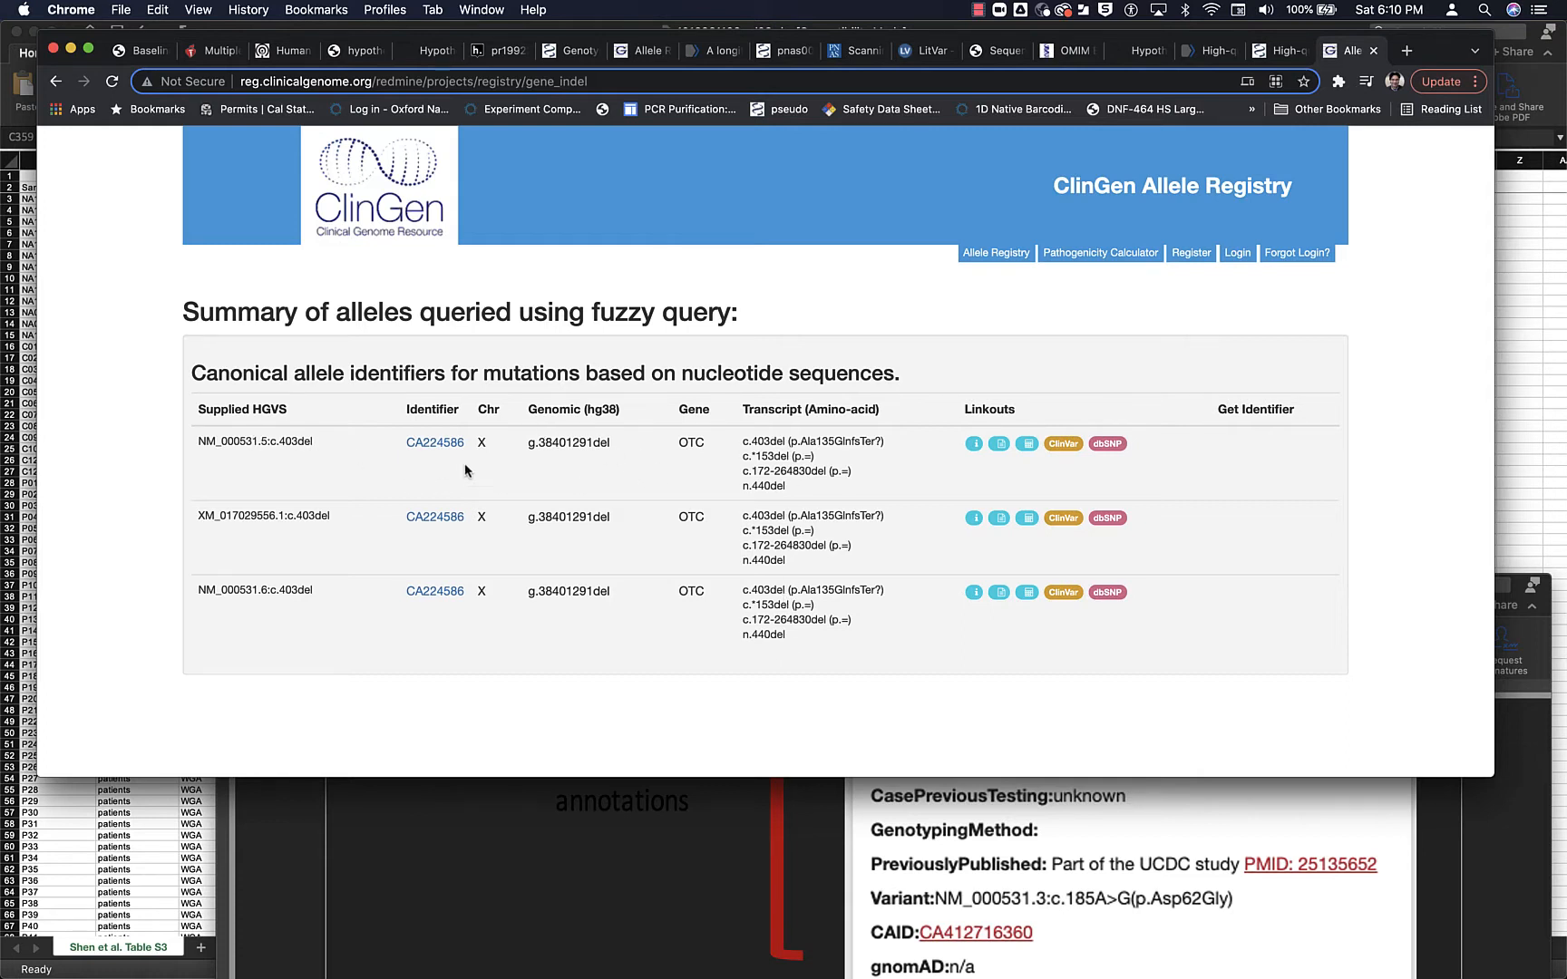
- Open the allele record for NM_000531.6:c.403del and copy its identifier CA224586 into the CAID line of patient 29's note
left_click(434, 592)
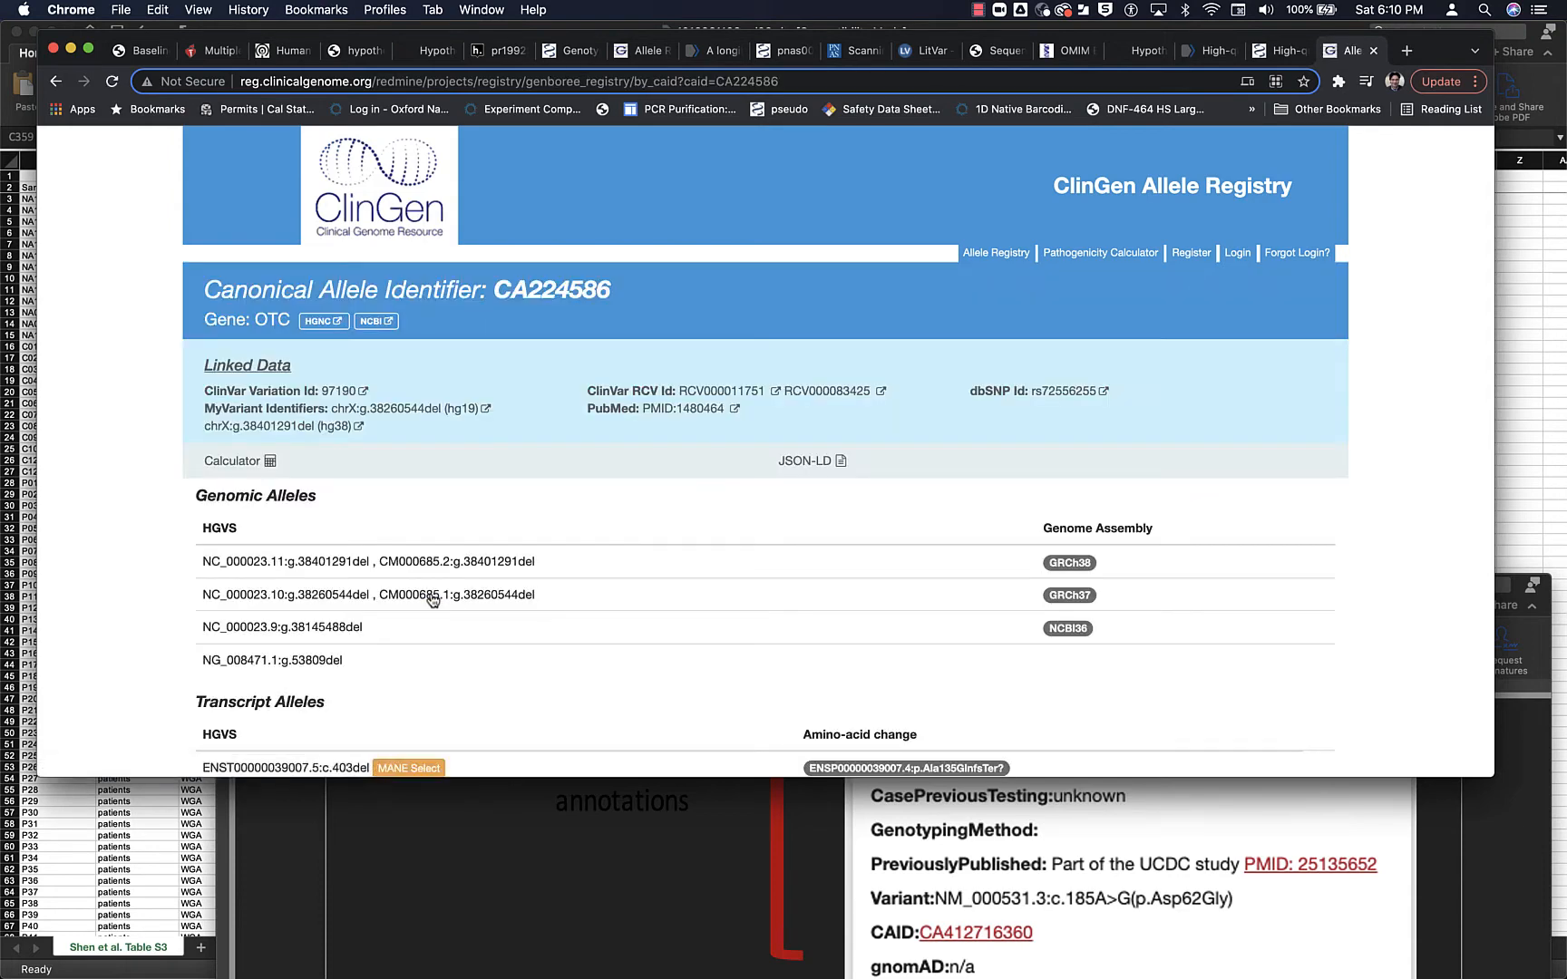
scroll(434, 598, "down", 1)
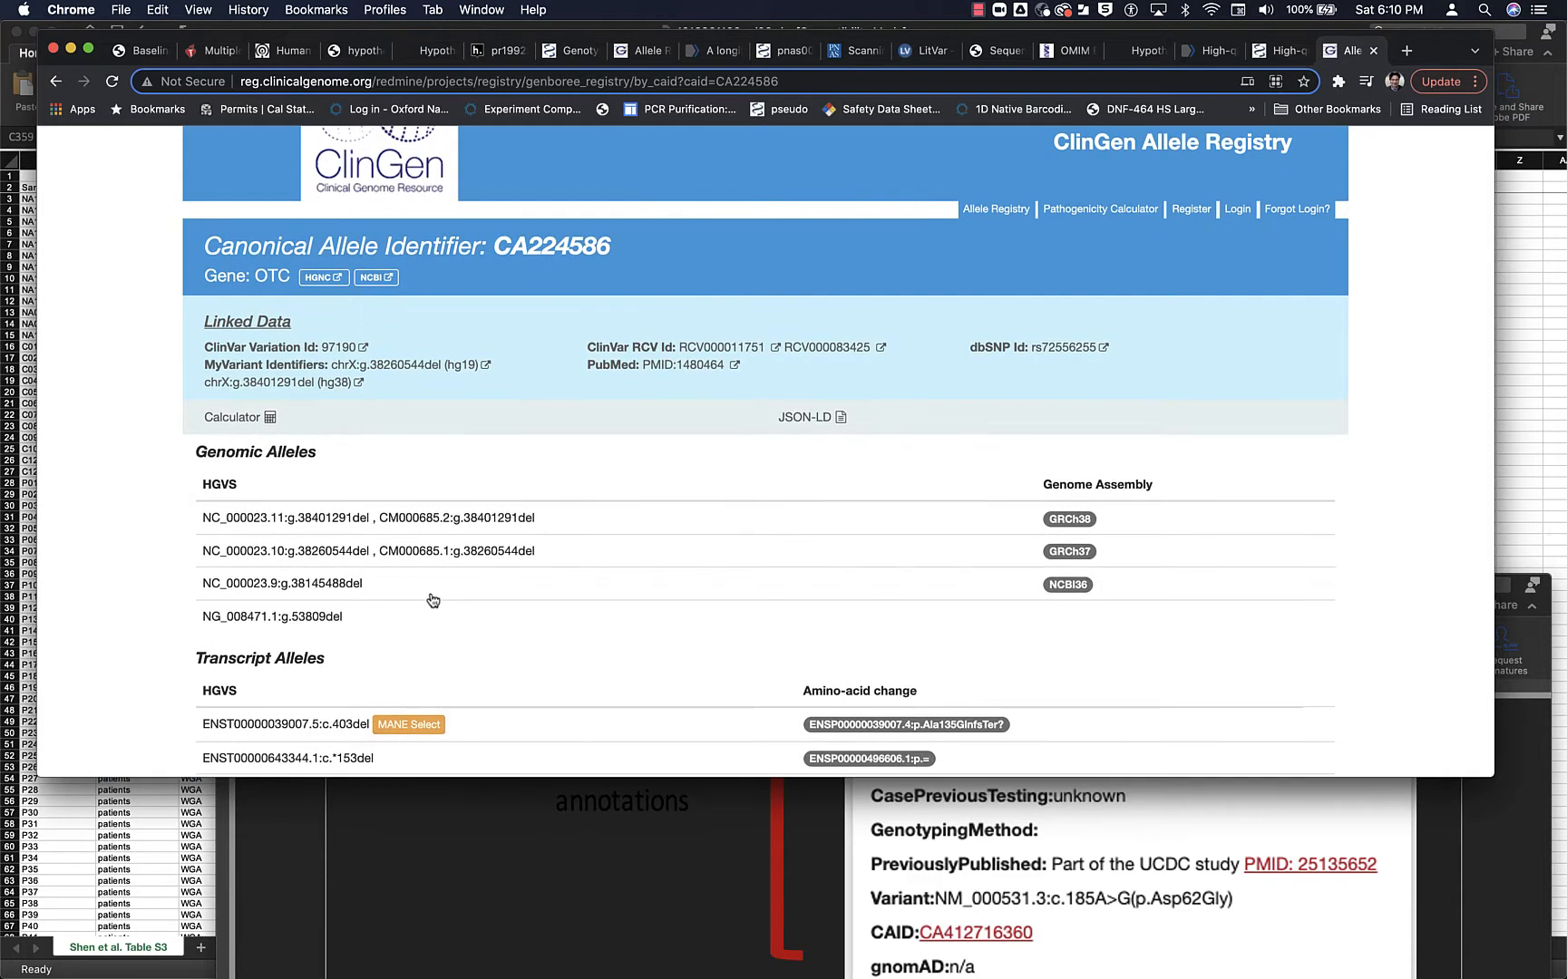
left_click_drag(496, 242, 612, 245)
key("super+c")
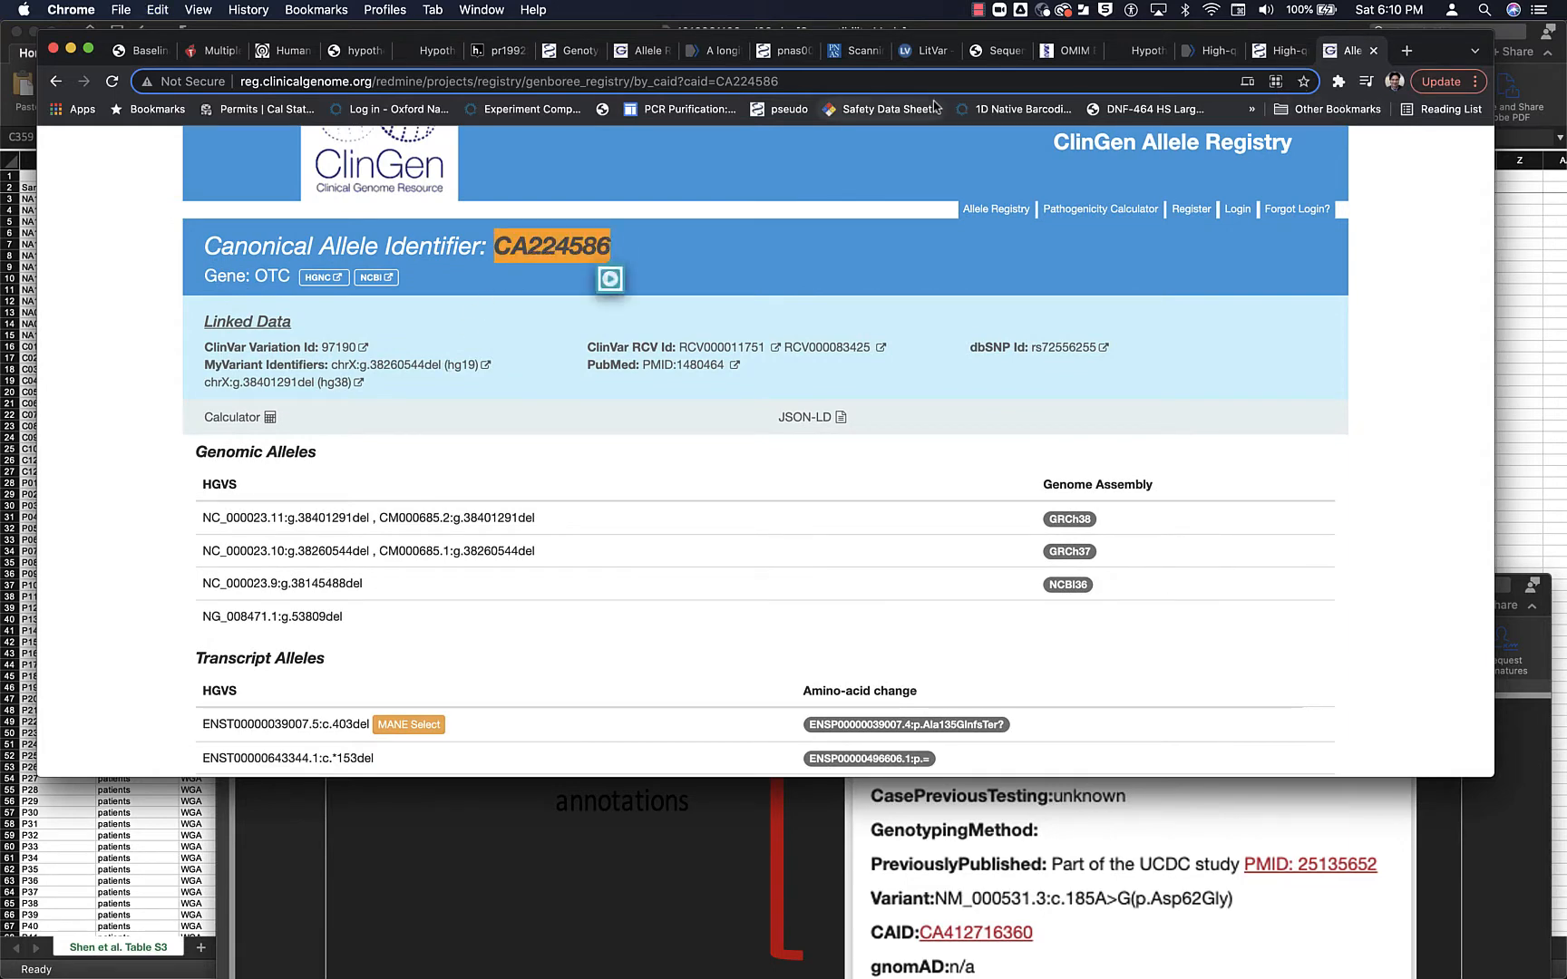
left_click(499, 50)
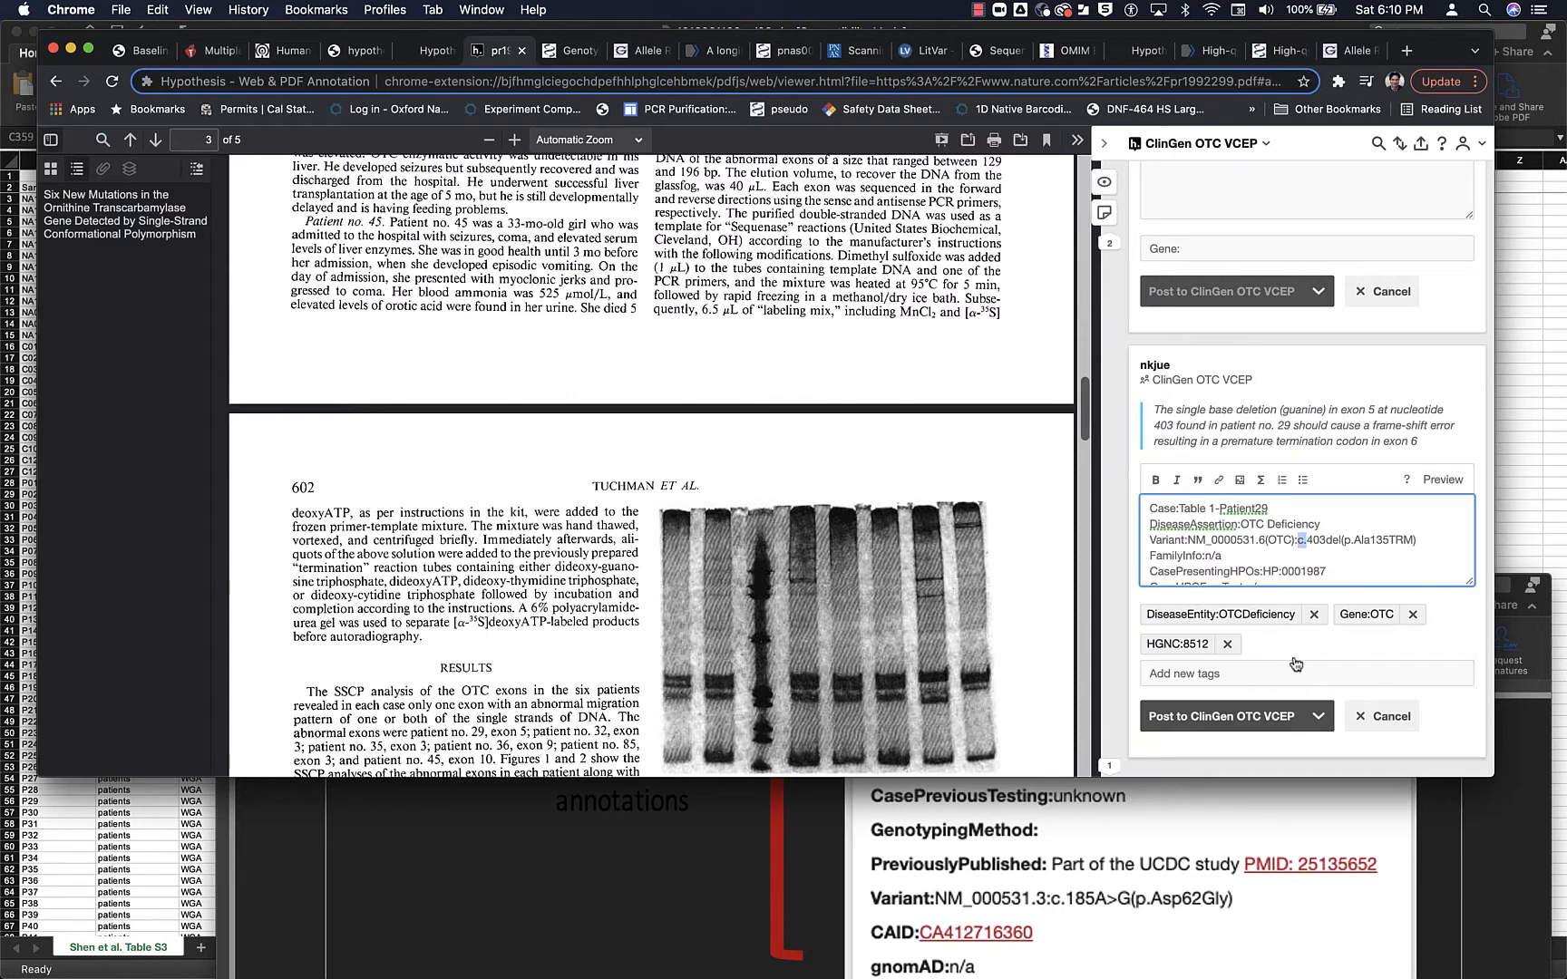
scroll(1284, 548, "down", 5)
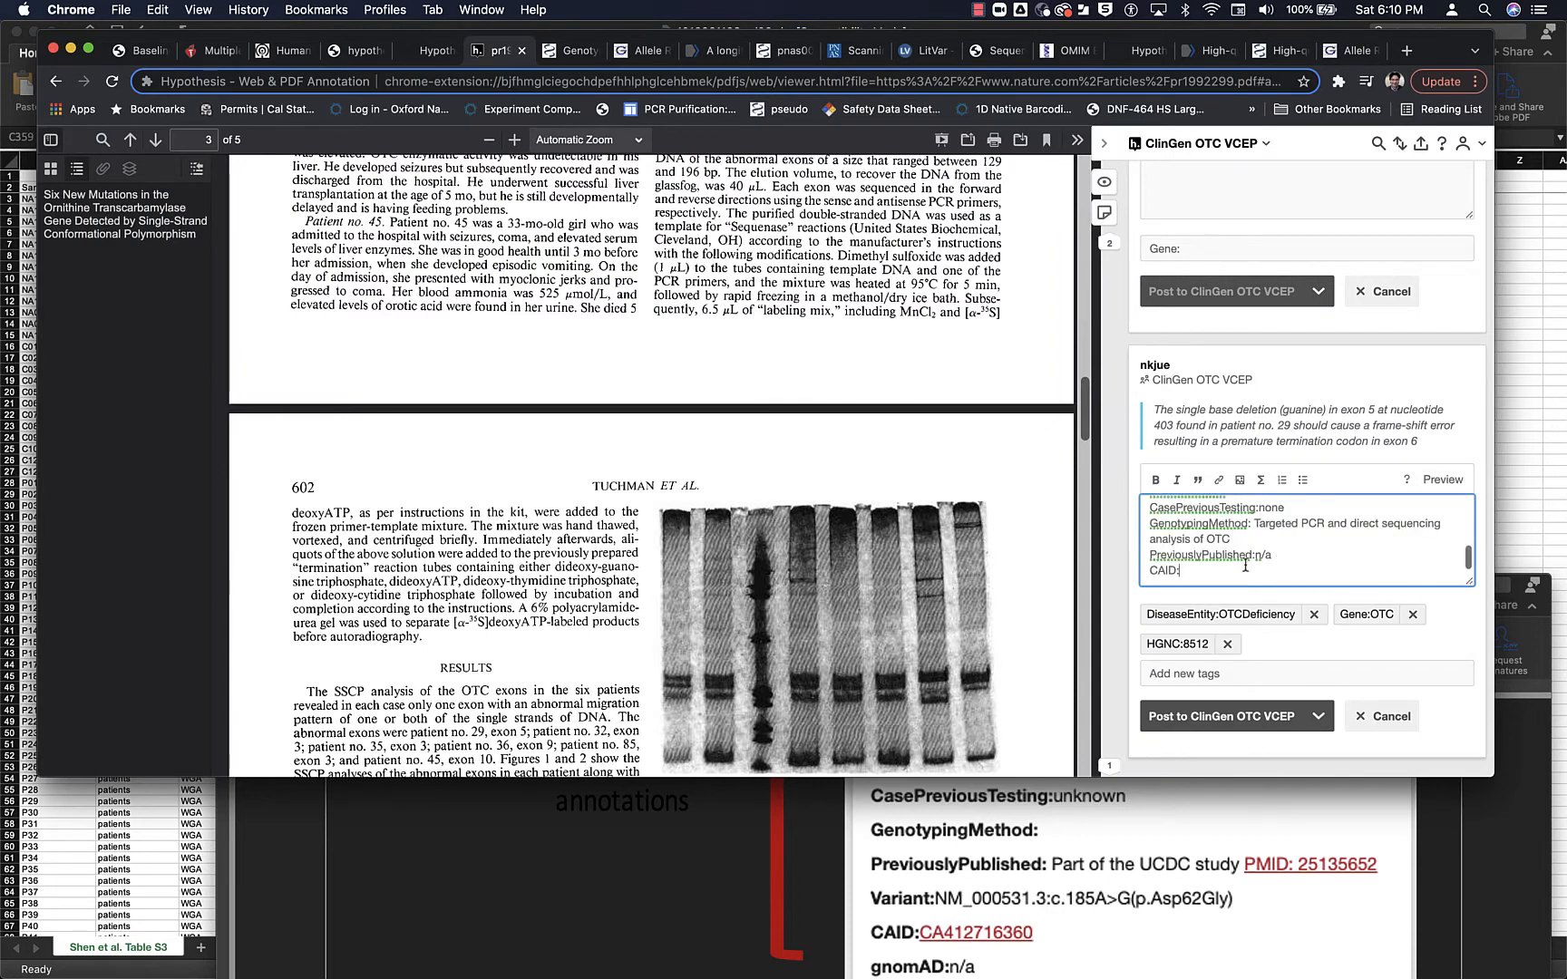
key("super+v")
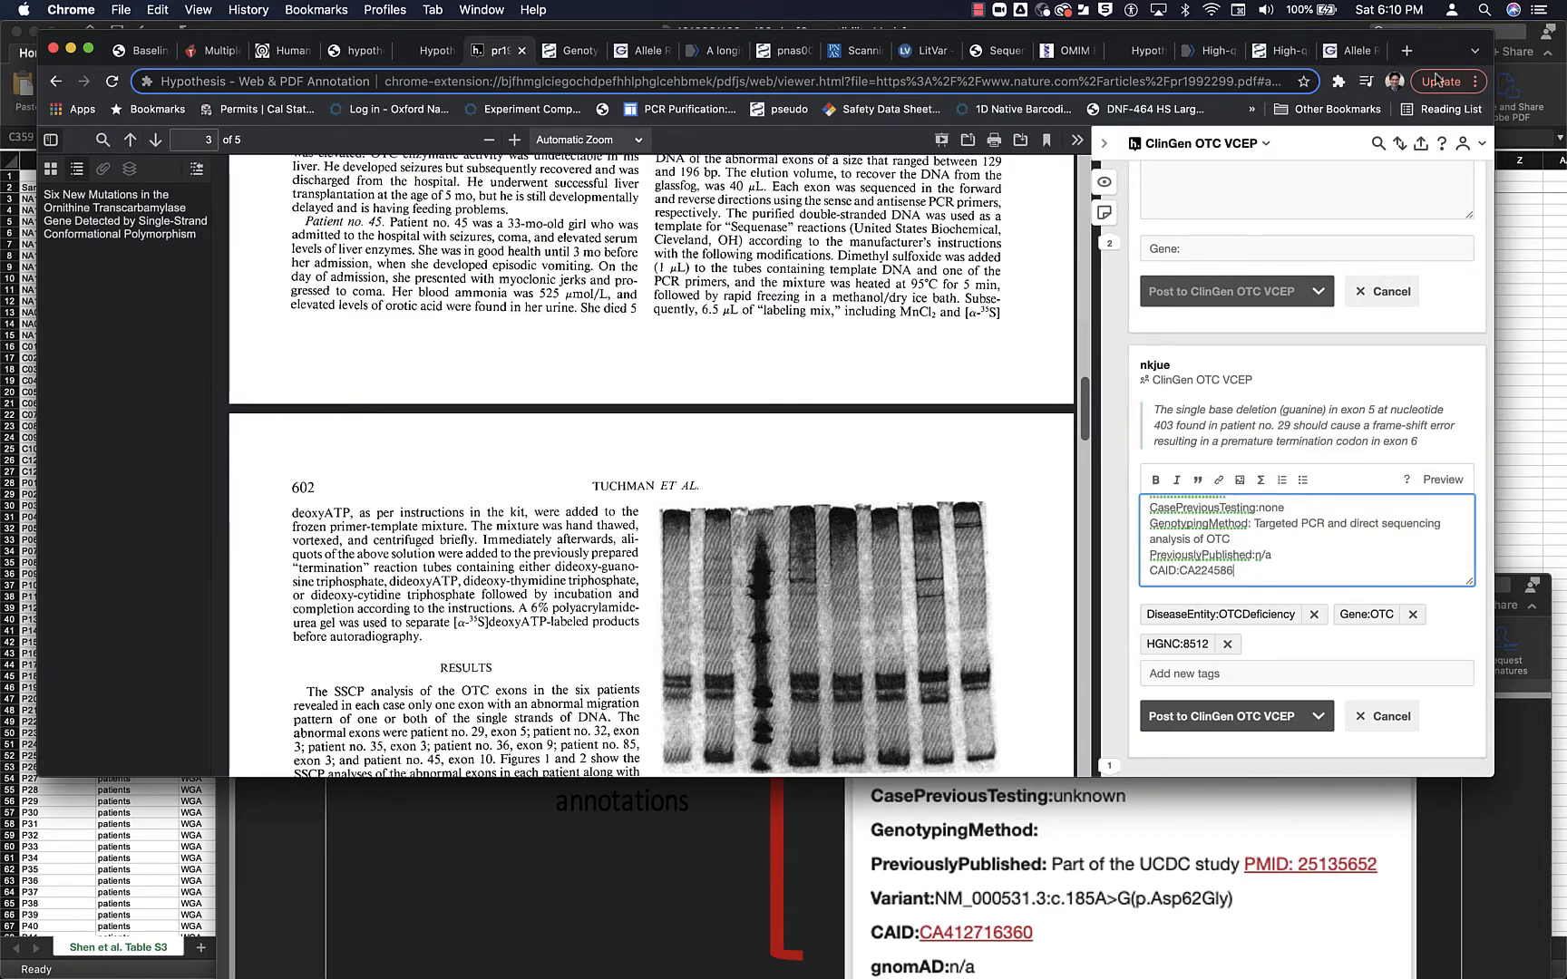
- Go back to the Allele Registry's start page and reopen the gene and variation based query
left_click(1351, 51)
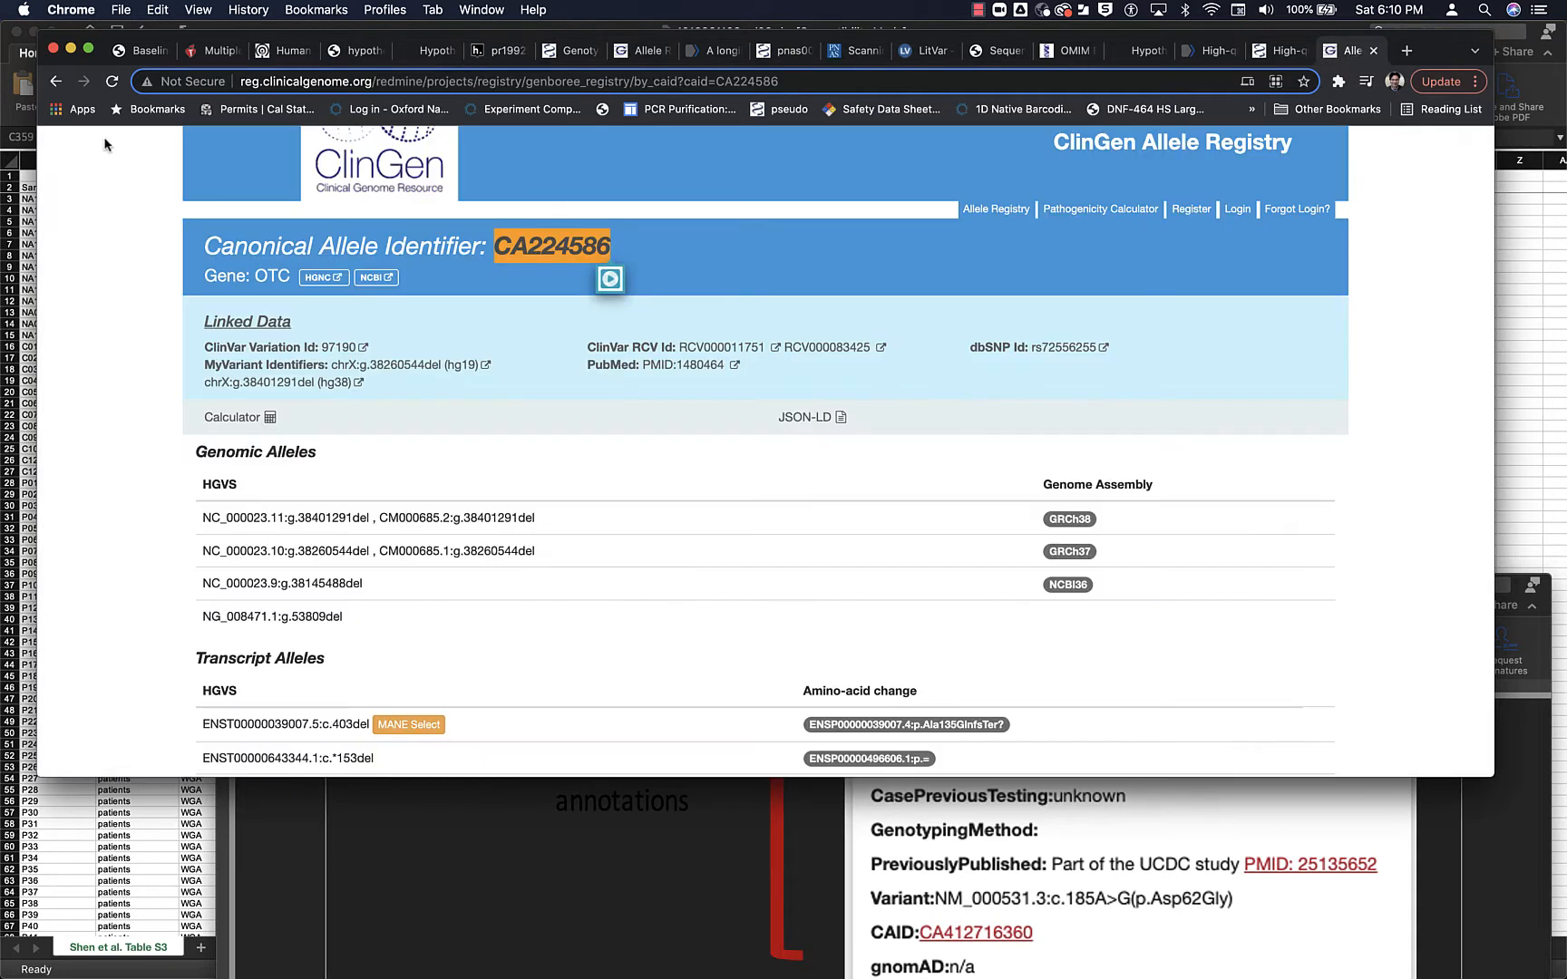
left_click(57, 83)
left_click(57, 82)
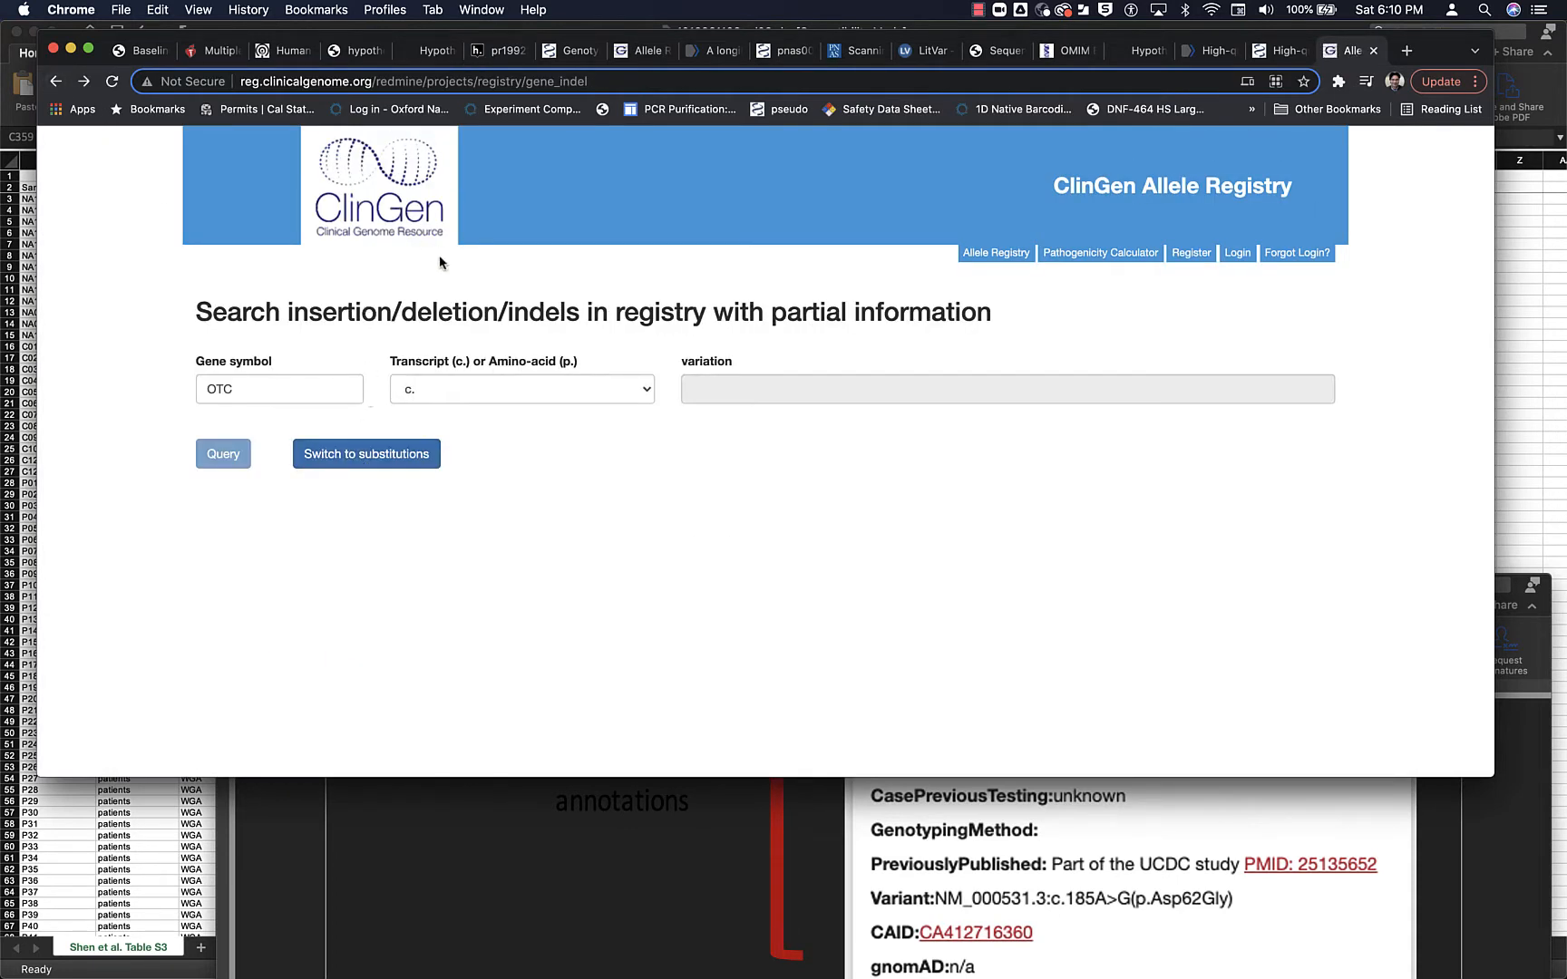
left_click(55, 82)
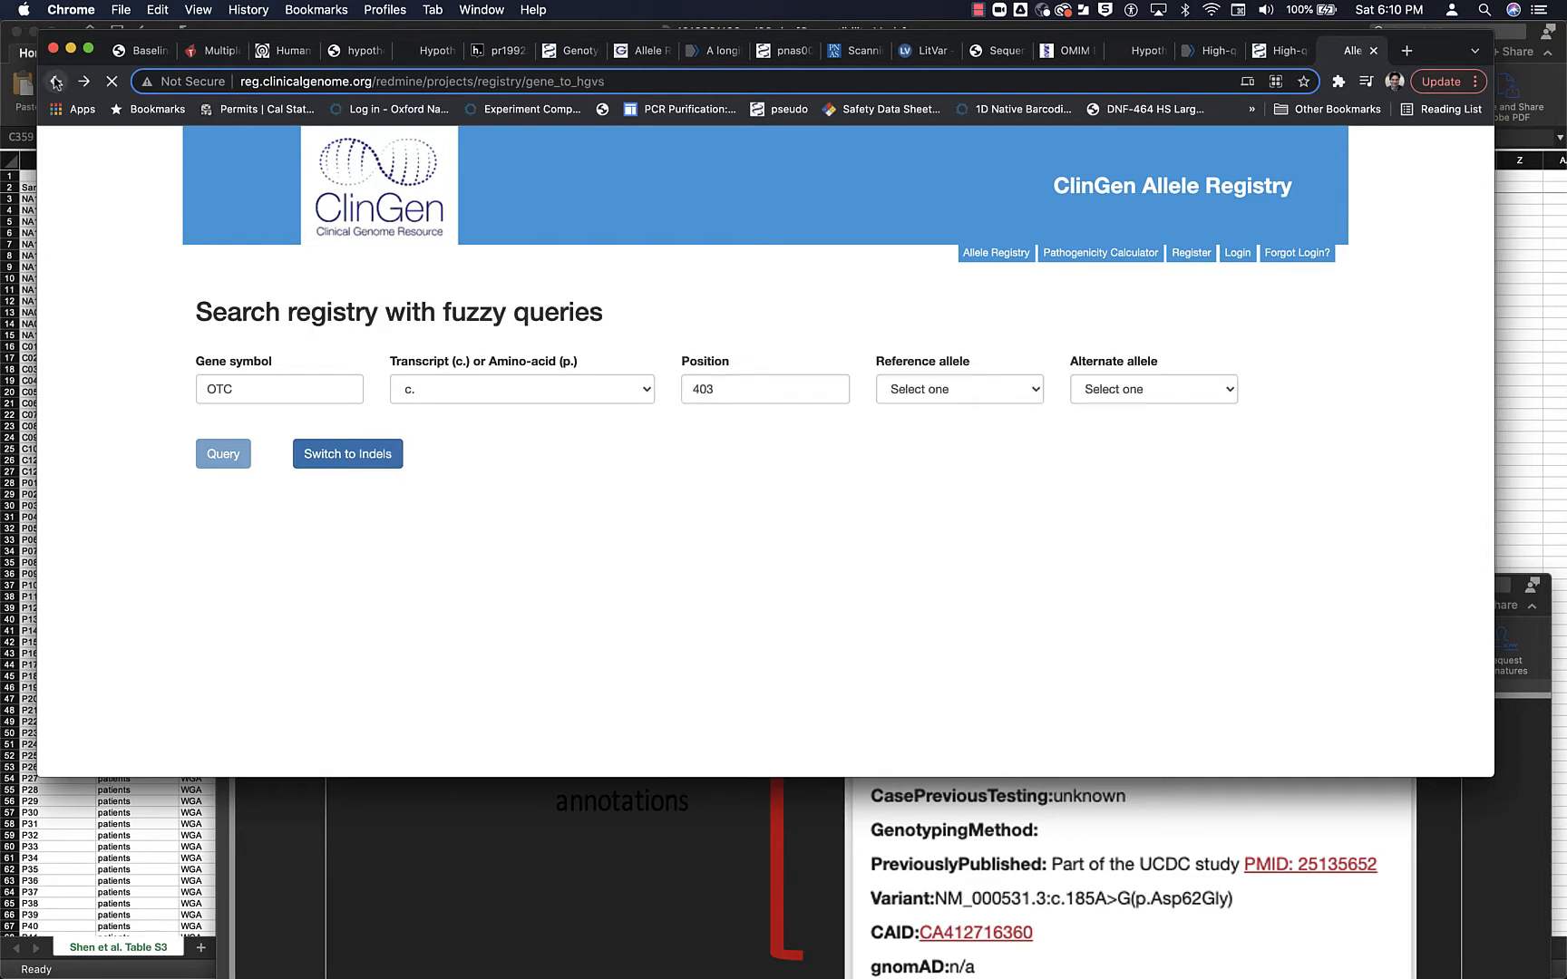
left_click(56, 82)
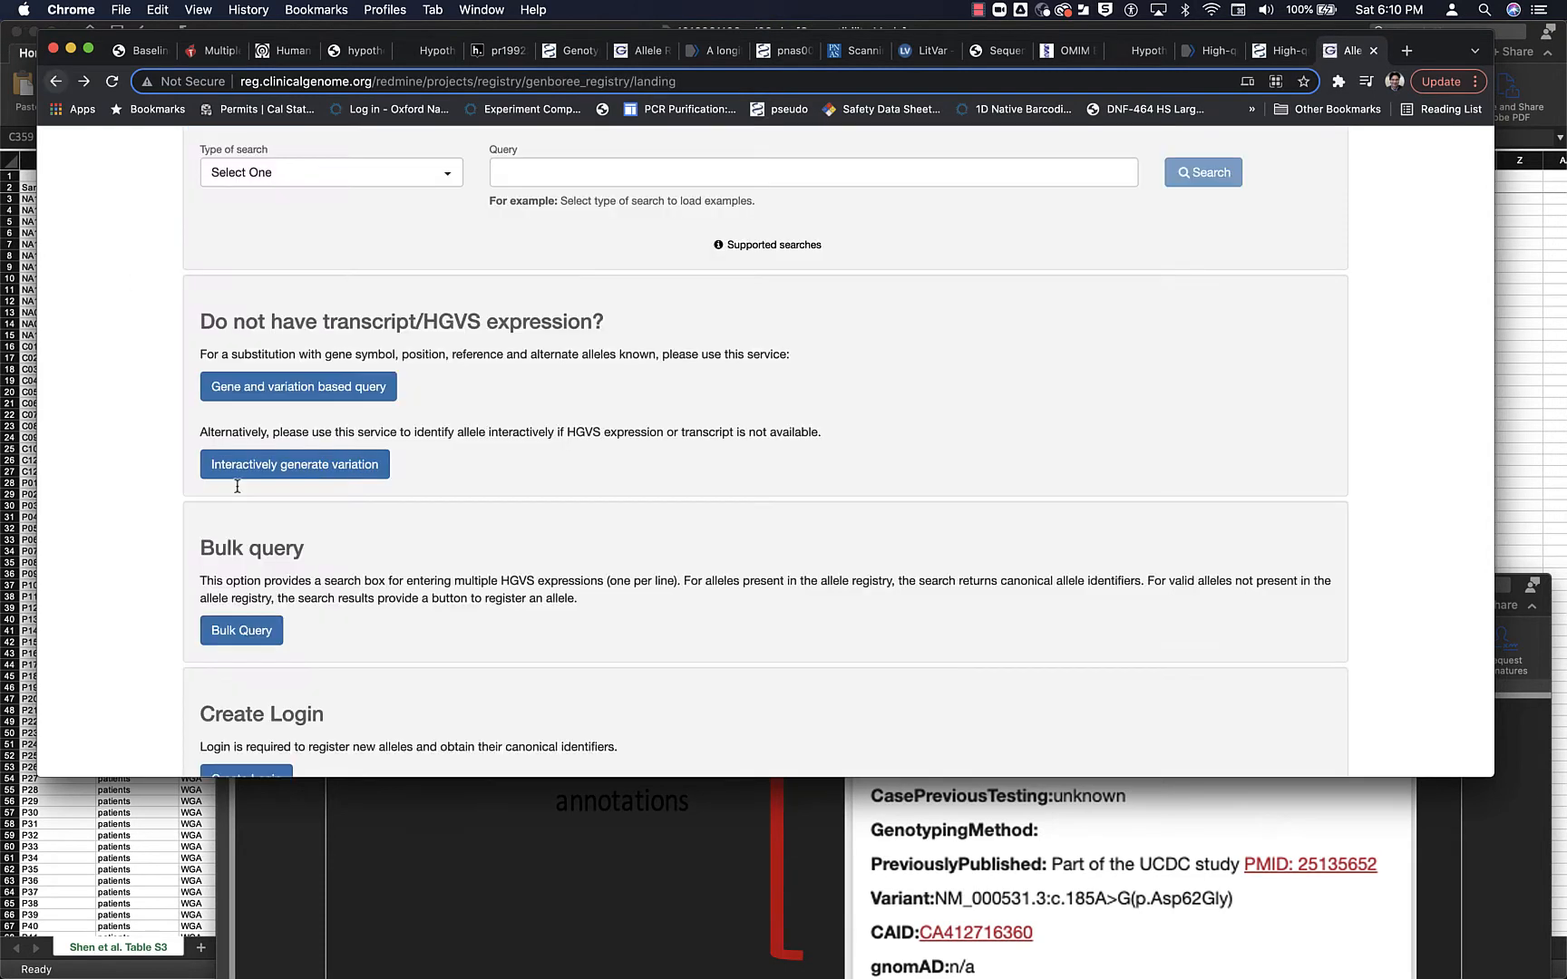
left_click(270, 388)
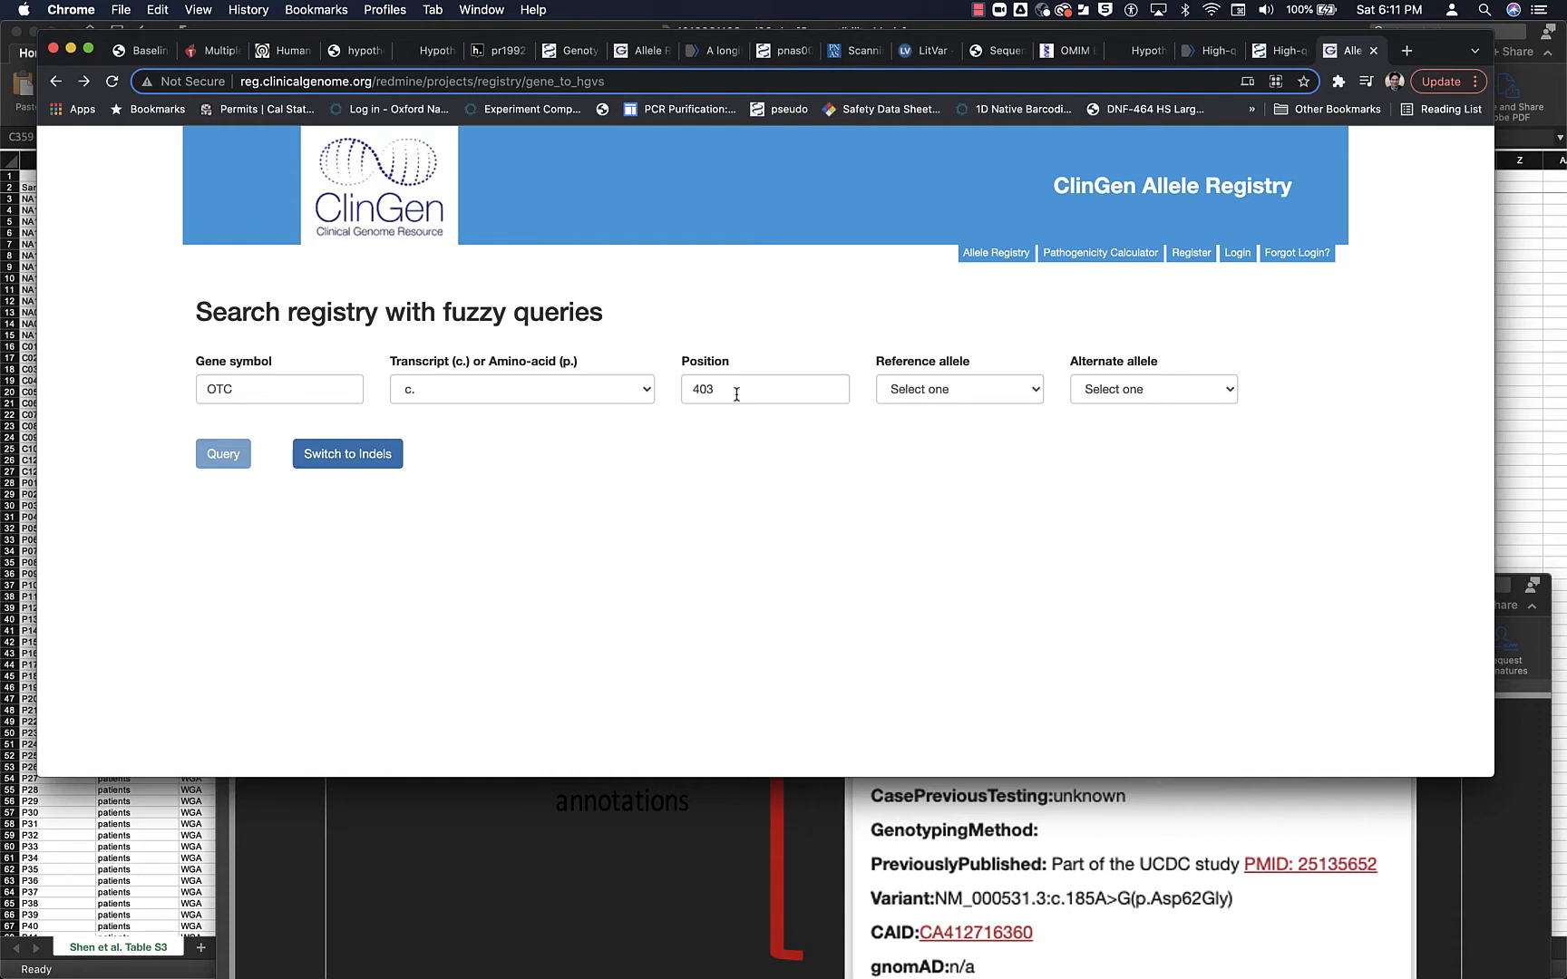
left_click(920, 396)
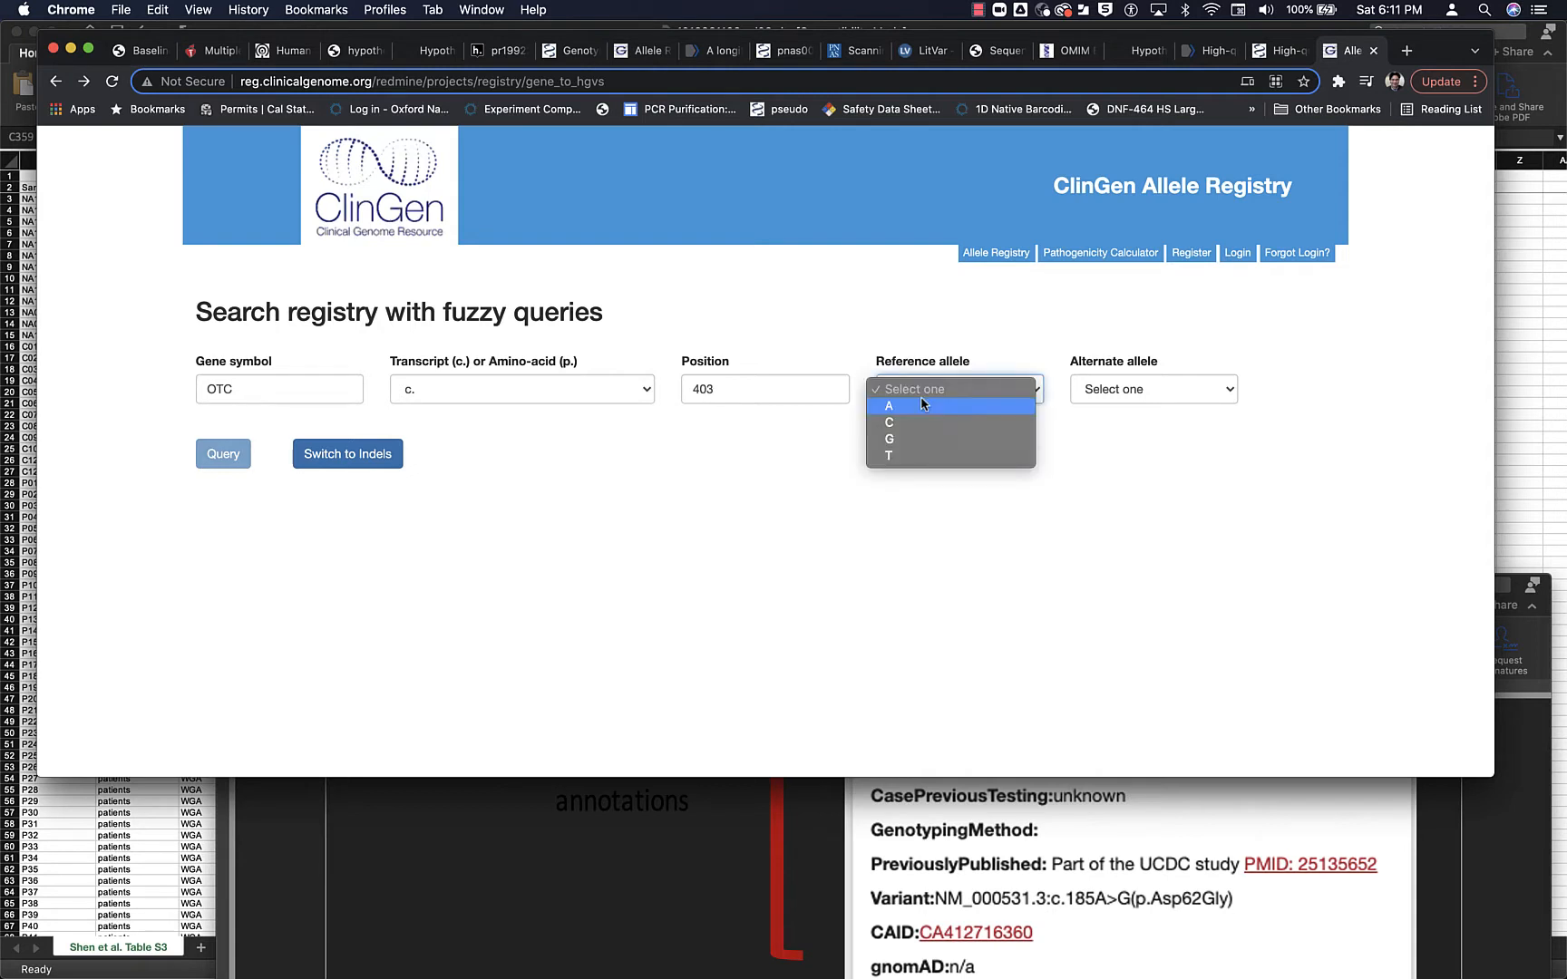
left_click(822, 323)
left_click(392, 455)
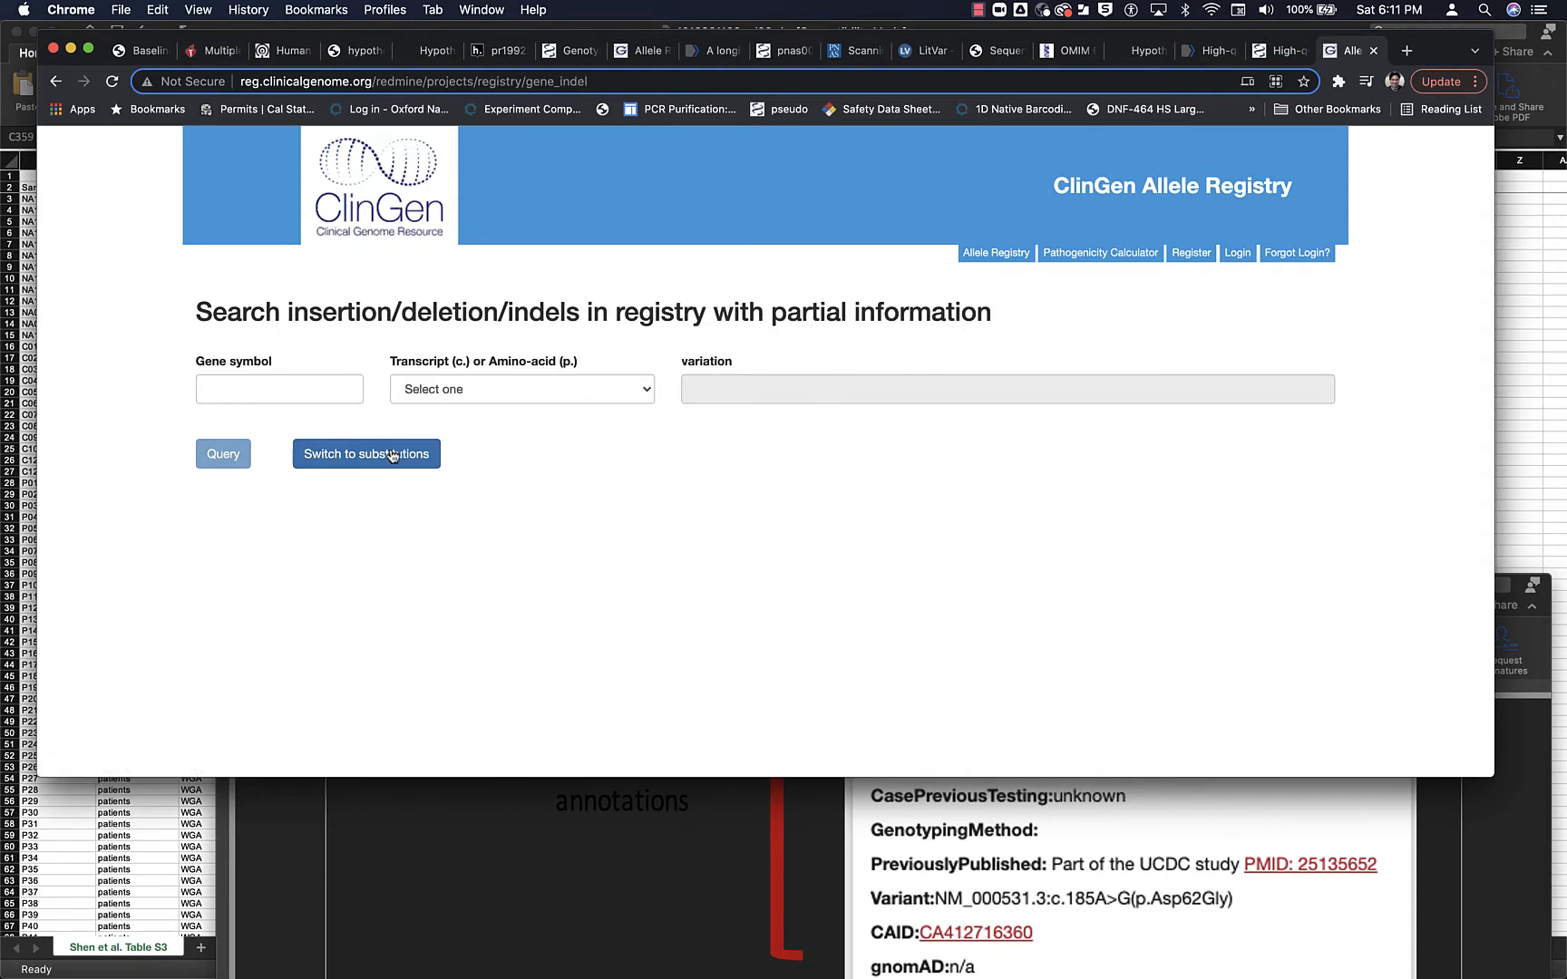
left_click(351, 397)
left_click(333, 431)
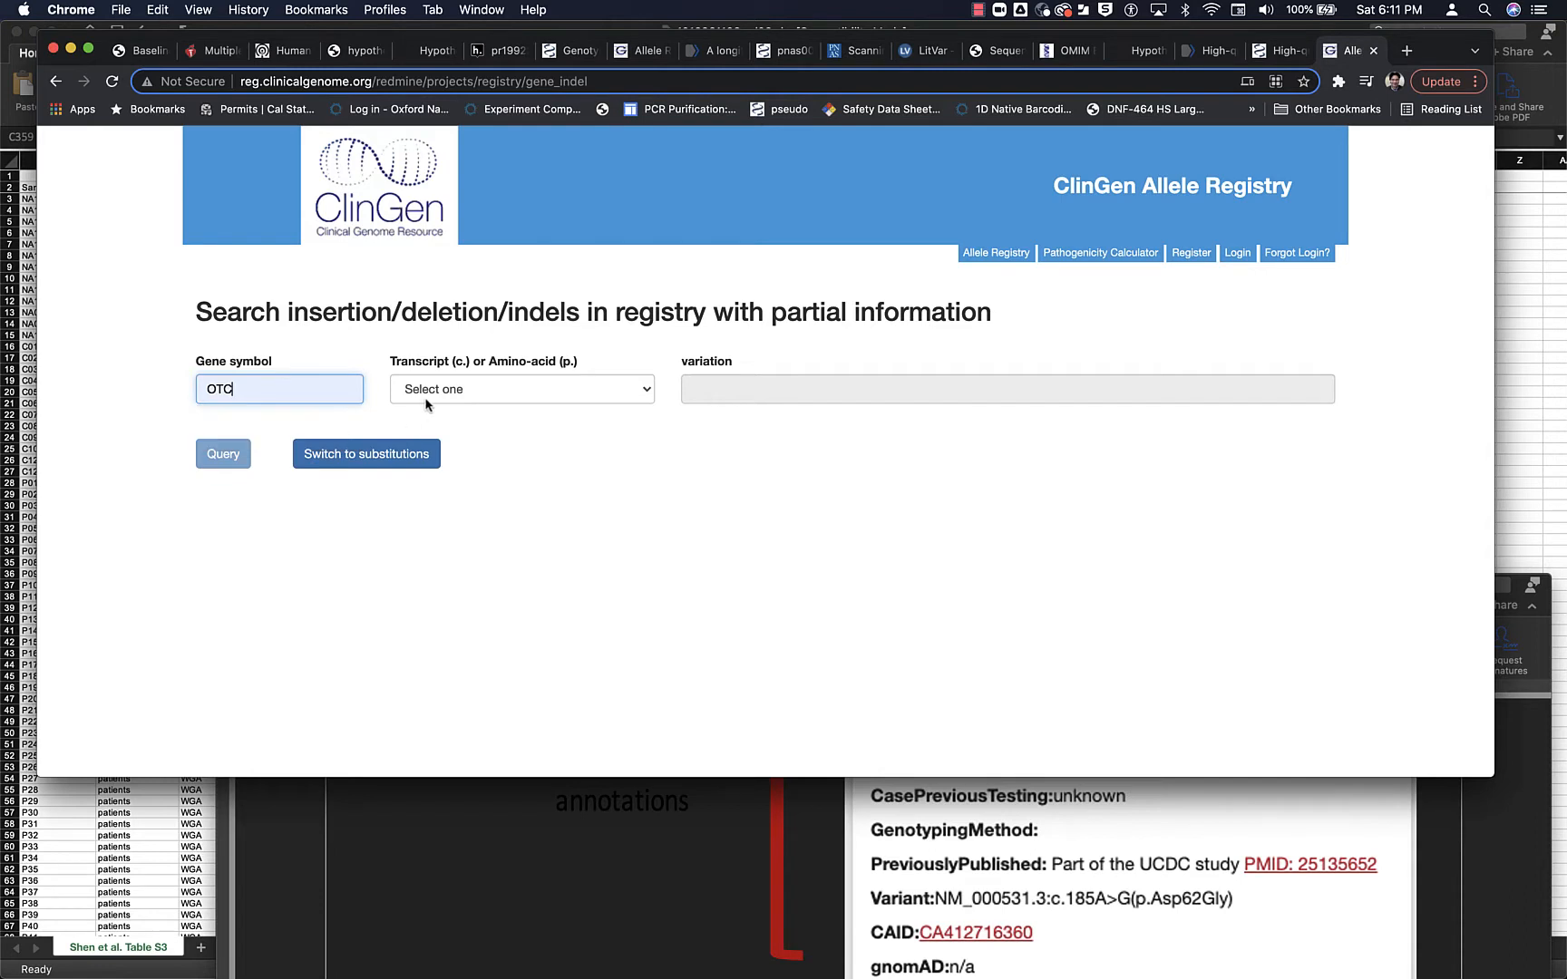
left_click(428, 400)
left_click(429, 407)
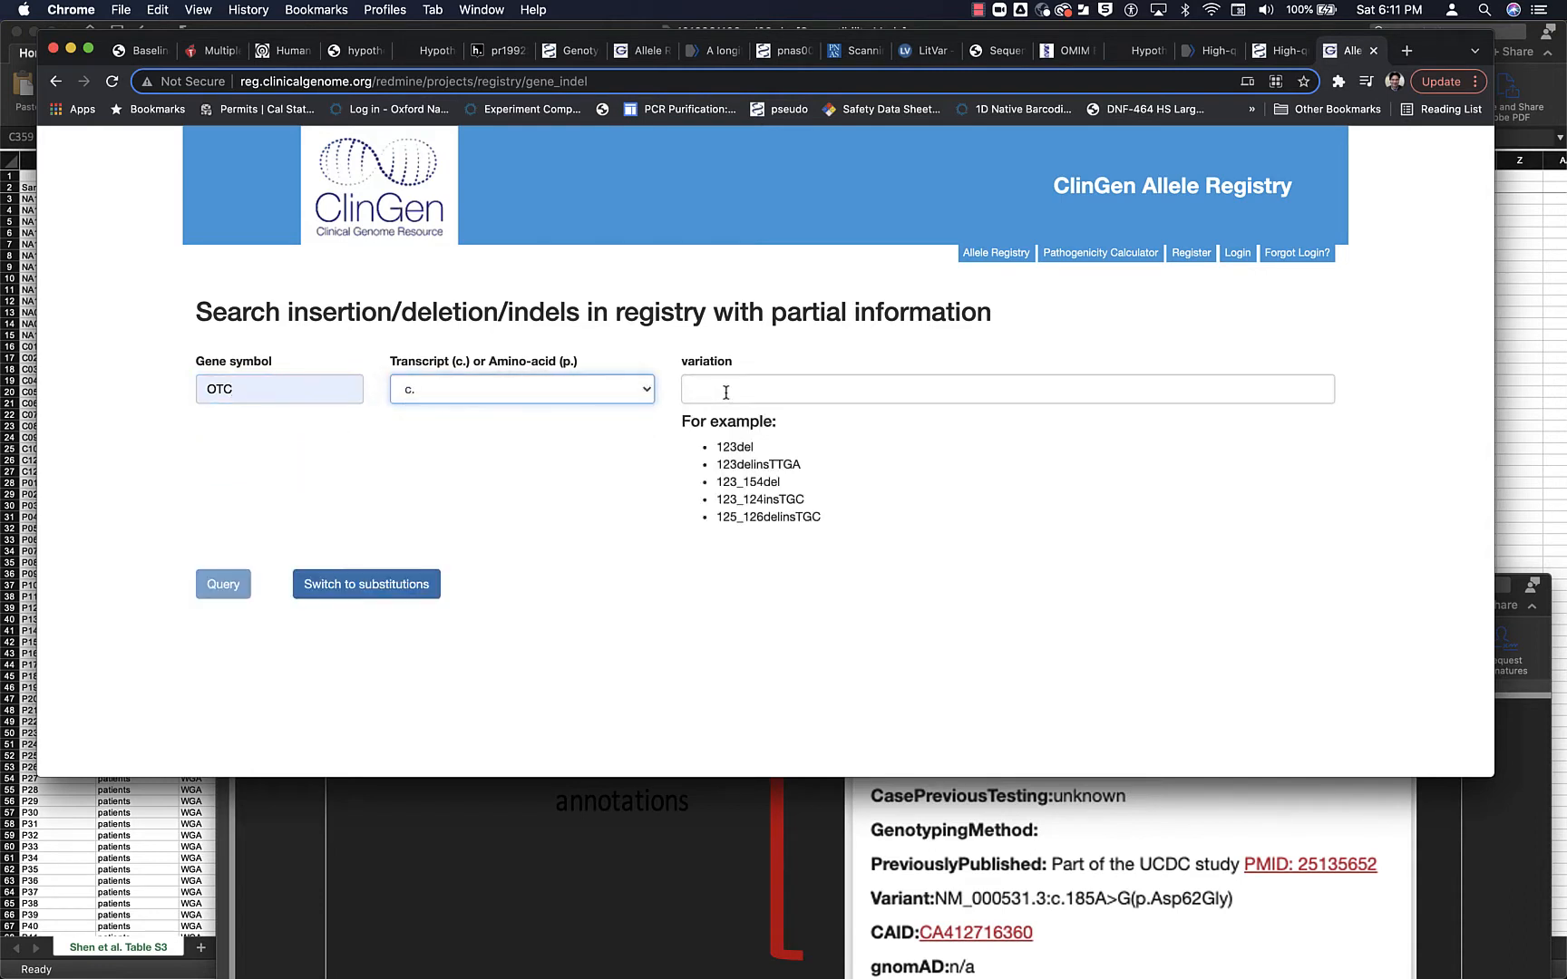
left_click(726, 393)
left_click(719, 426)
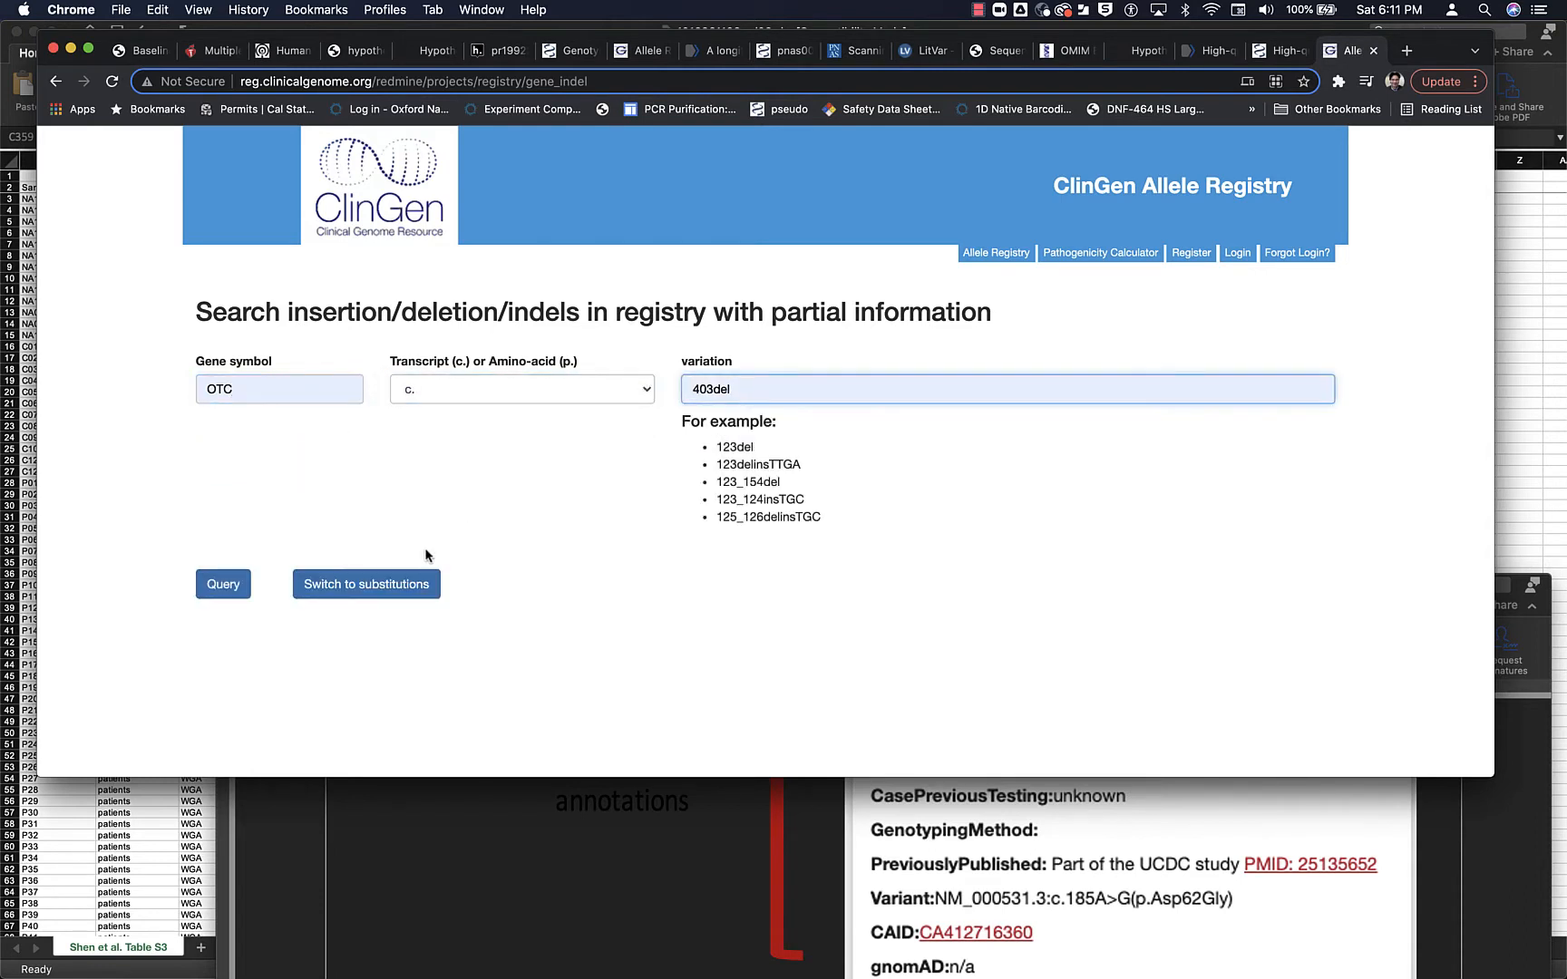
left_click(407, 583)
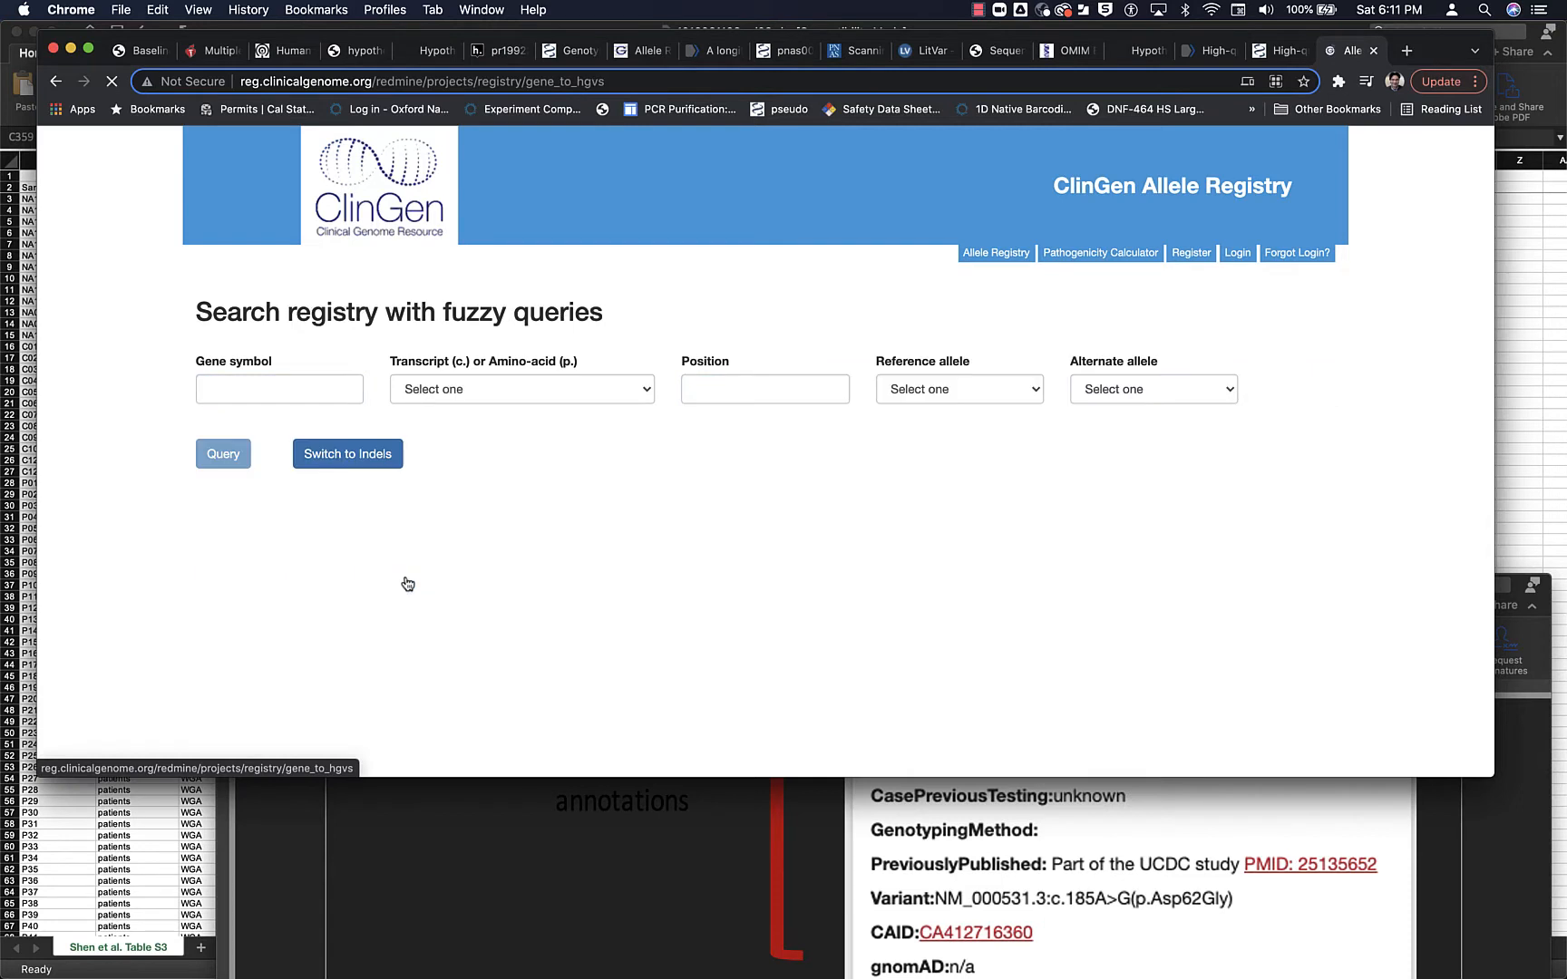
- Search the registry's indels again for gene OTC, transcript (c.), variation 403del
left_click(350, 461)
left_click(272, 390)
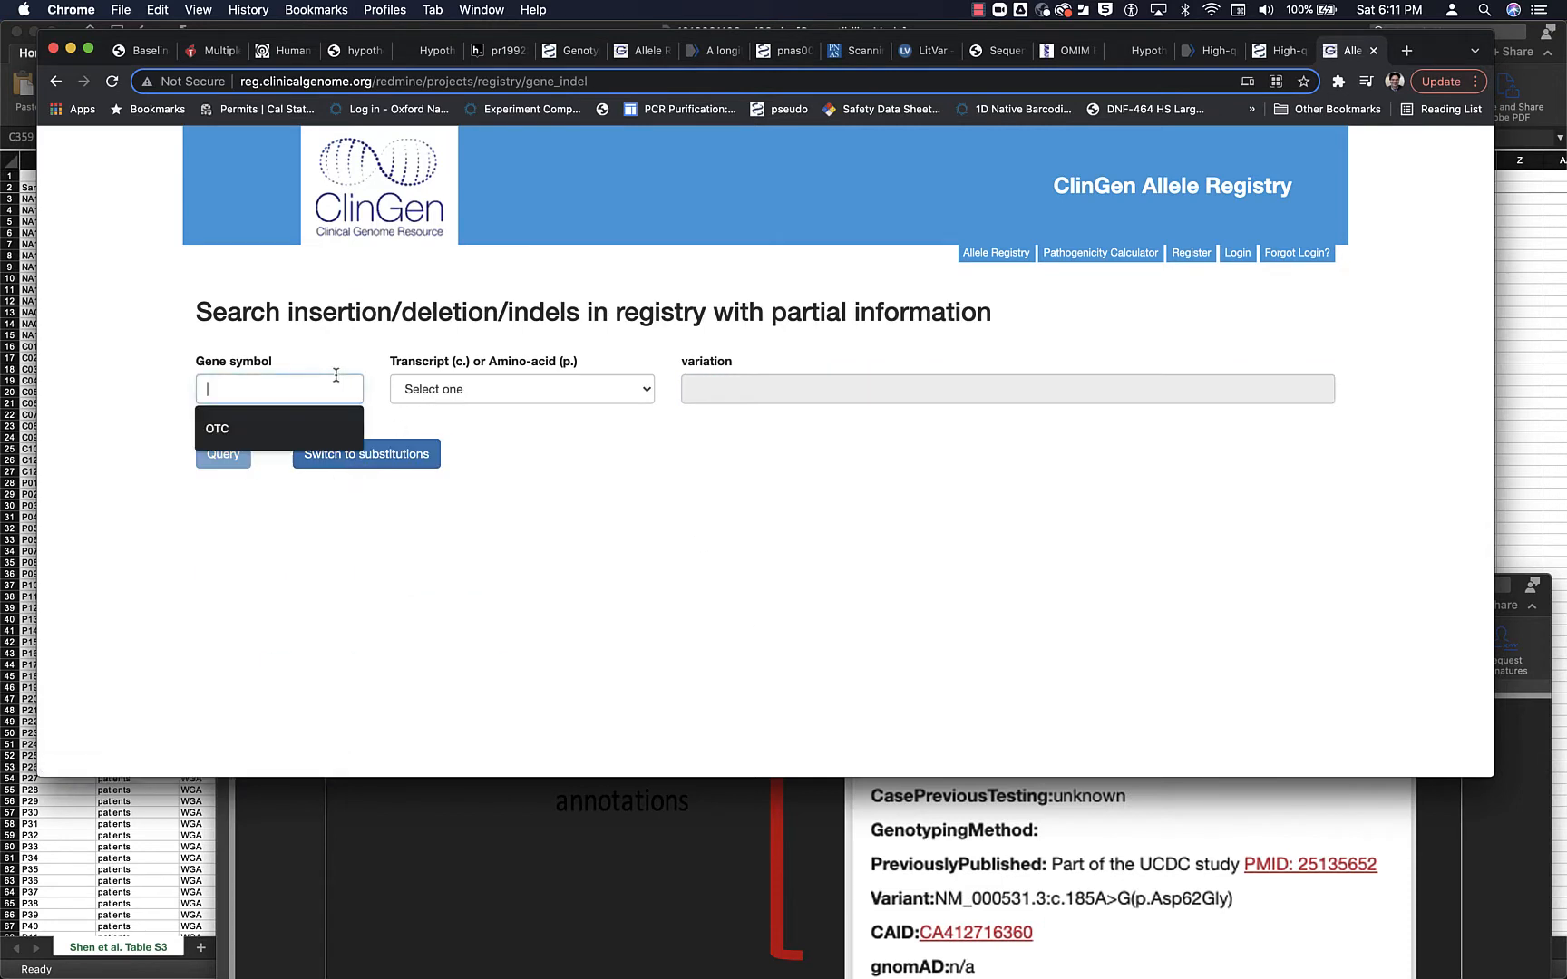
left_click(318, 424)
left_click(433, 391)
left_click(405, 407)
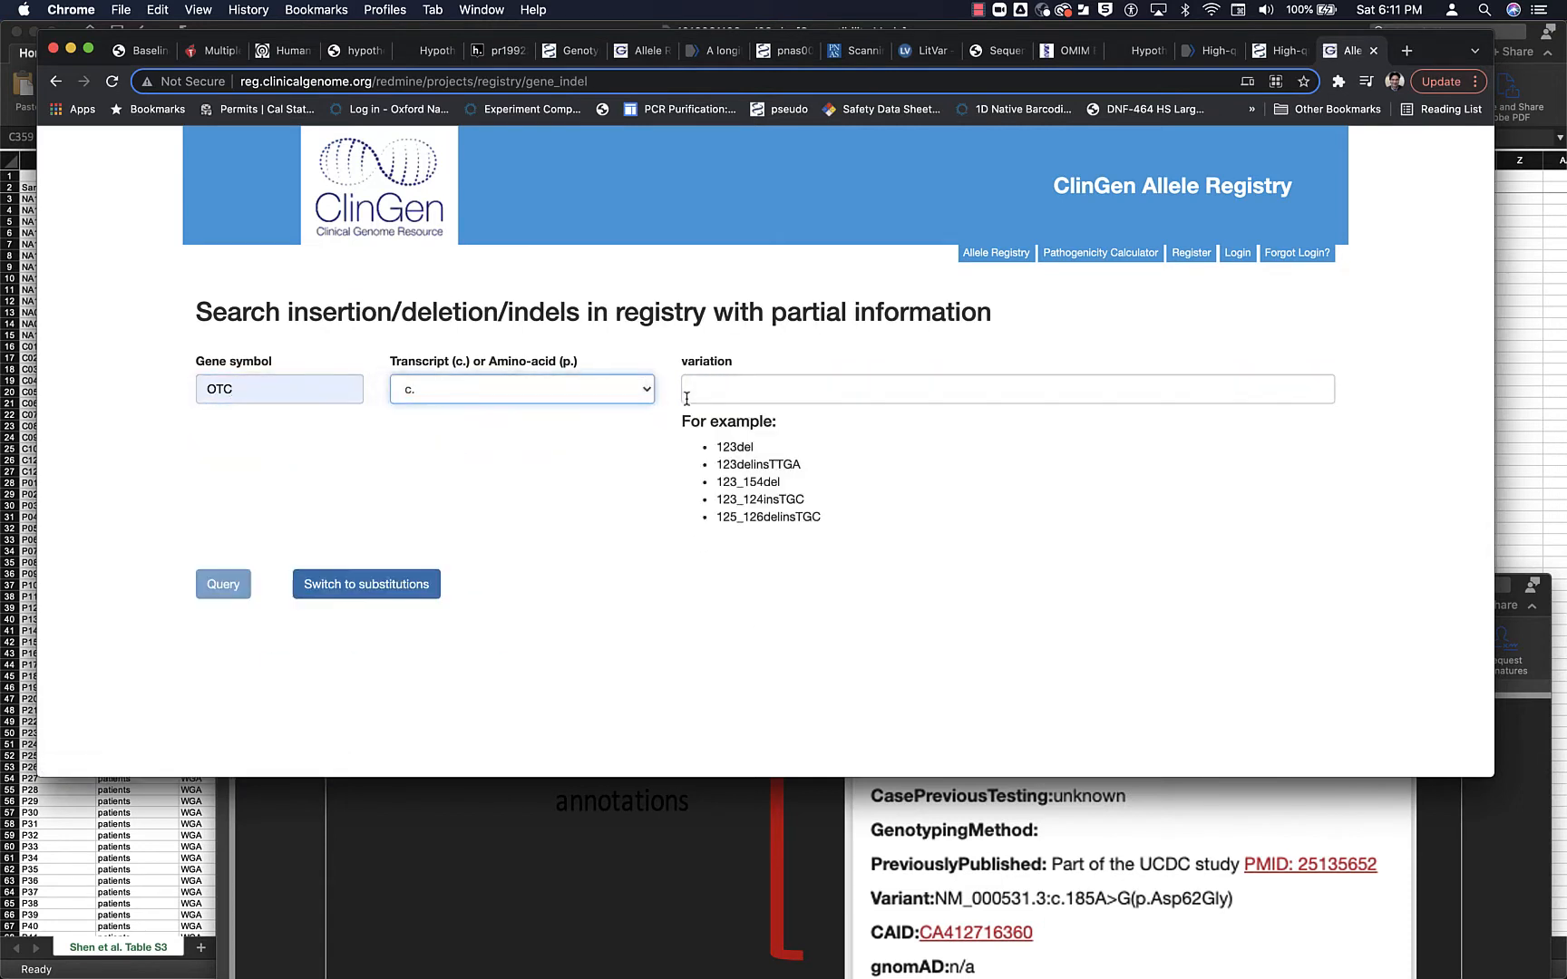
left_click(703, 390)
left_click(701, 423)
left_click(205, 591)
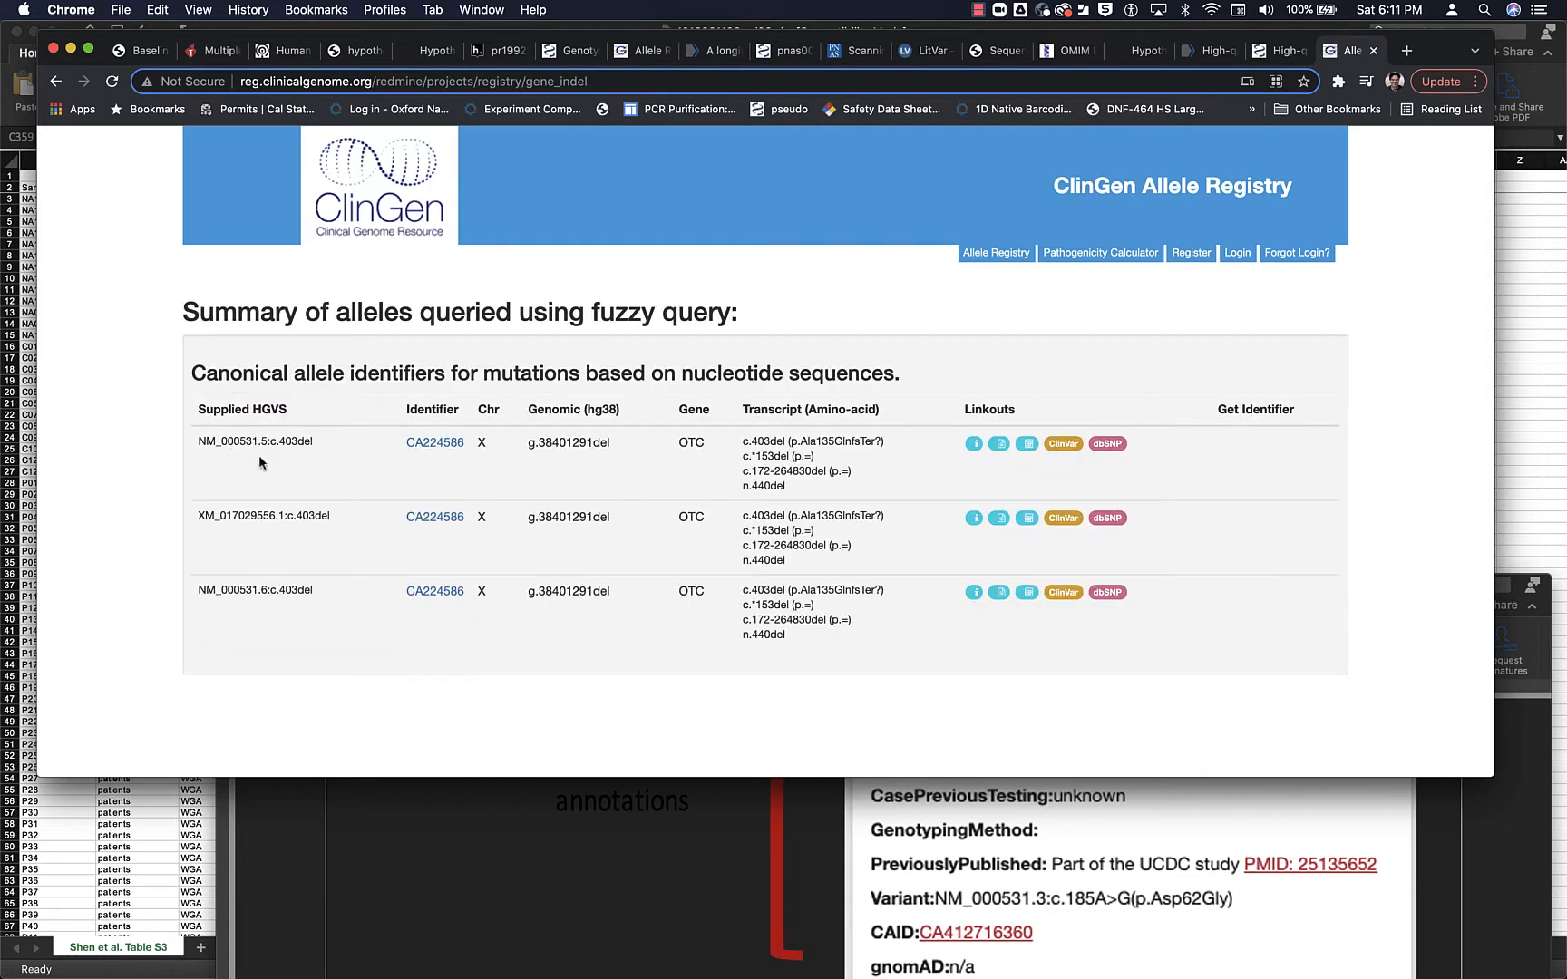
- Identify the NM_000531.6 transcript in the query results, open its allele record and review the linked data and transcript alleles
left_click_drag(198, 586, 266, 585)
left_click(435, 591)
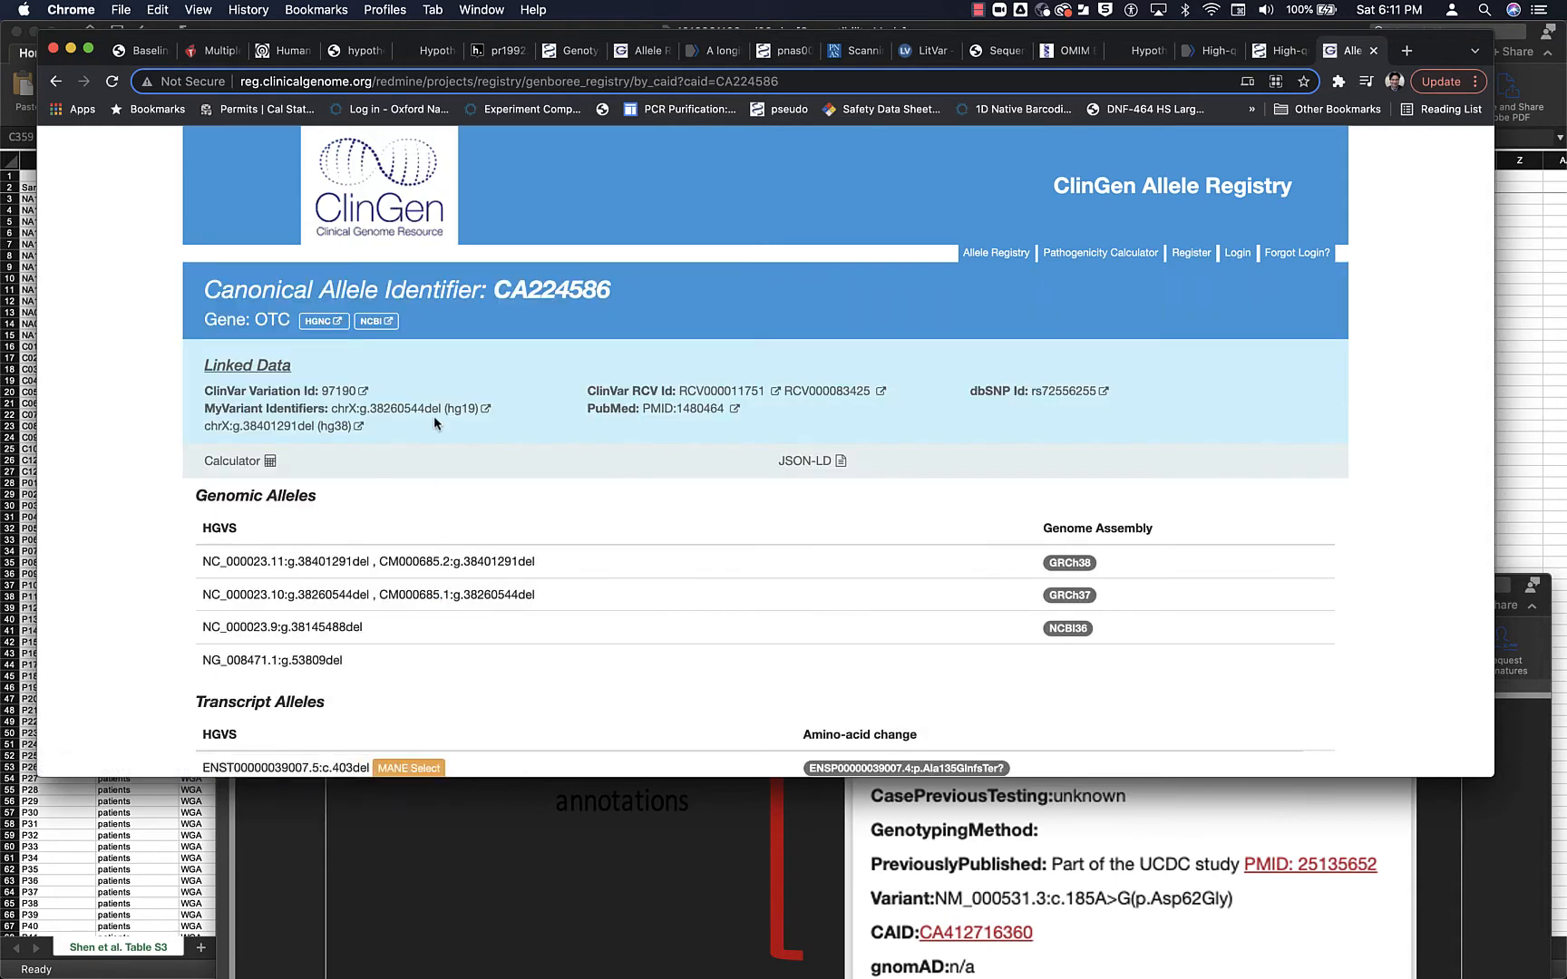
scroll(466, 515, "down", 5)
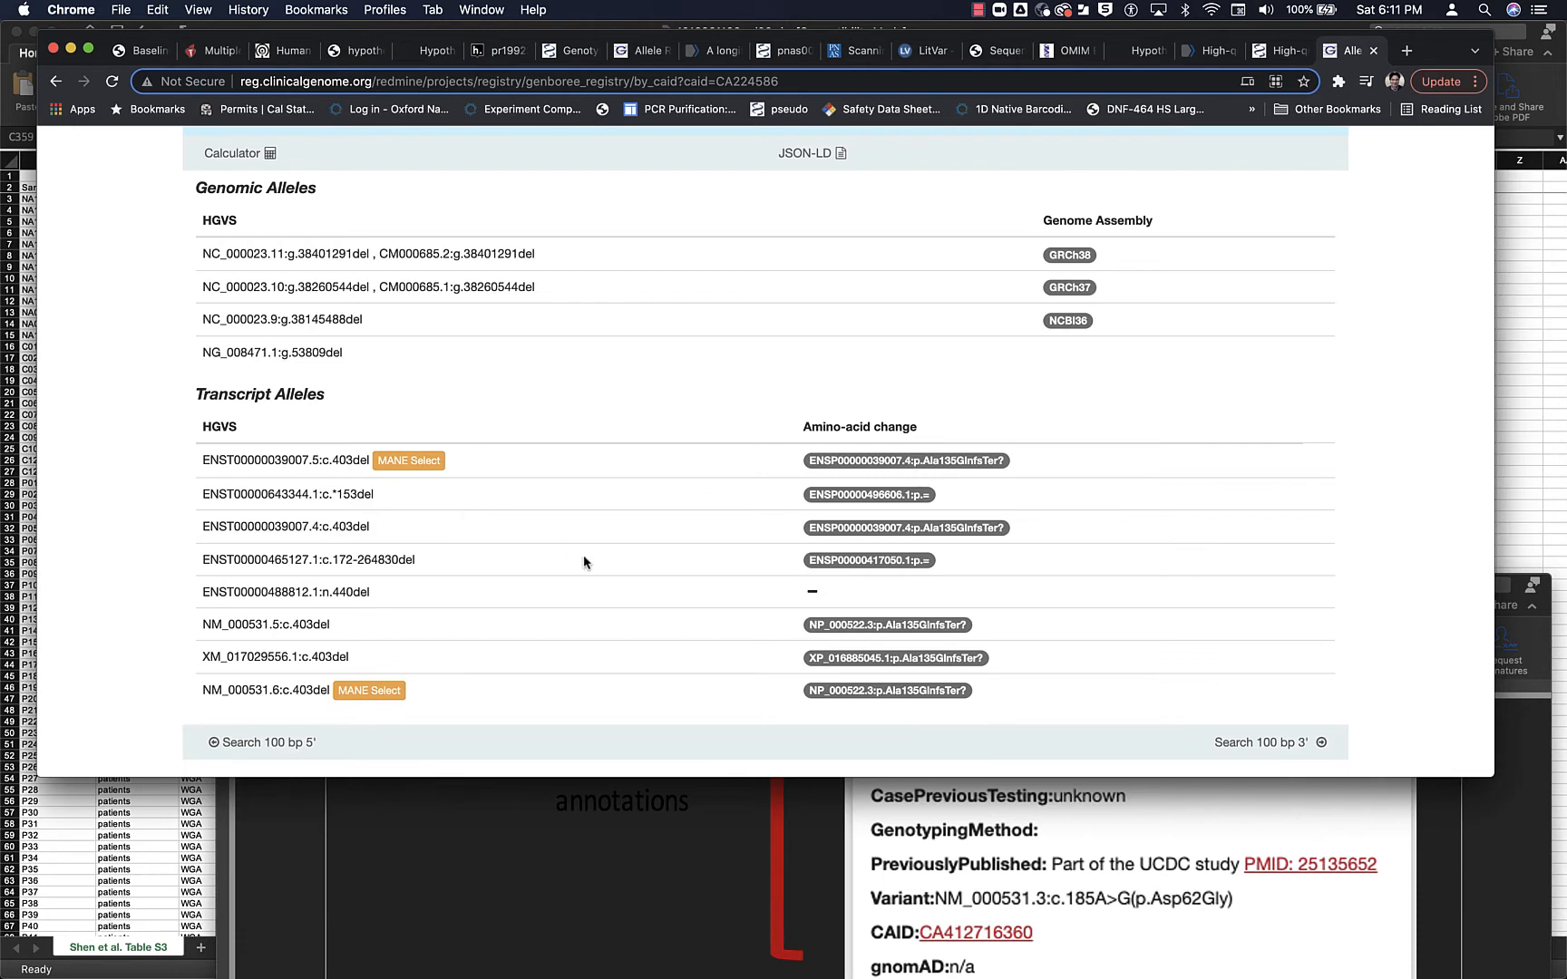
scroll(584, 559, "up", 5)
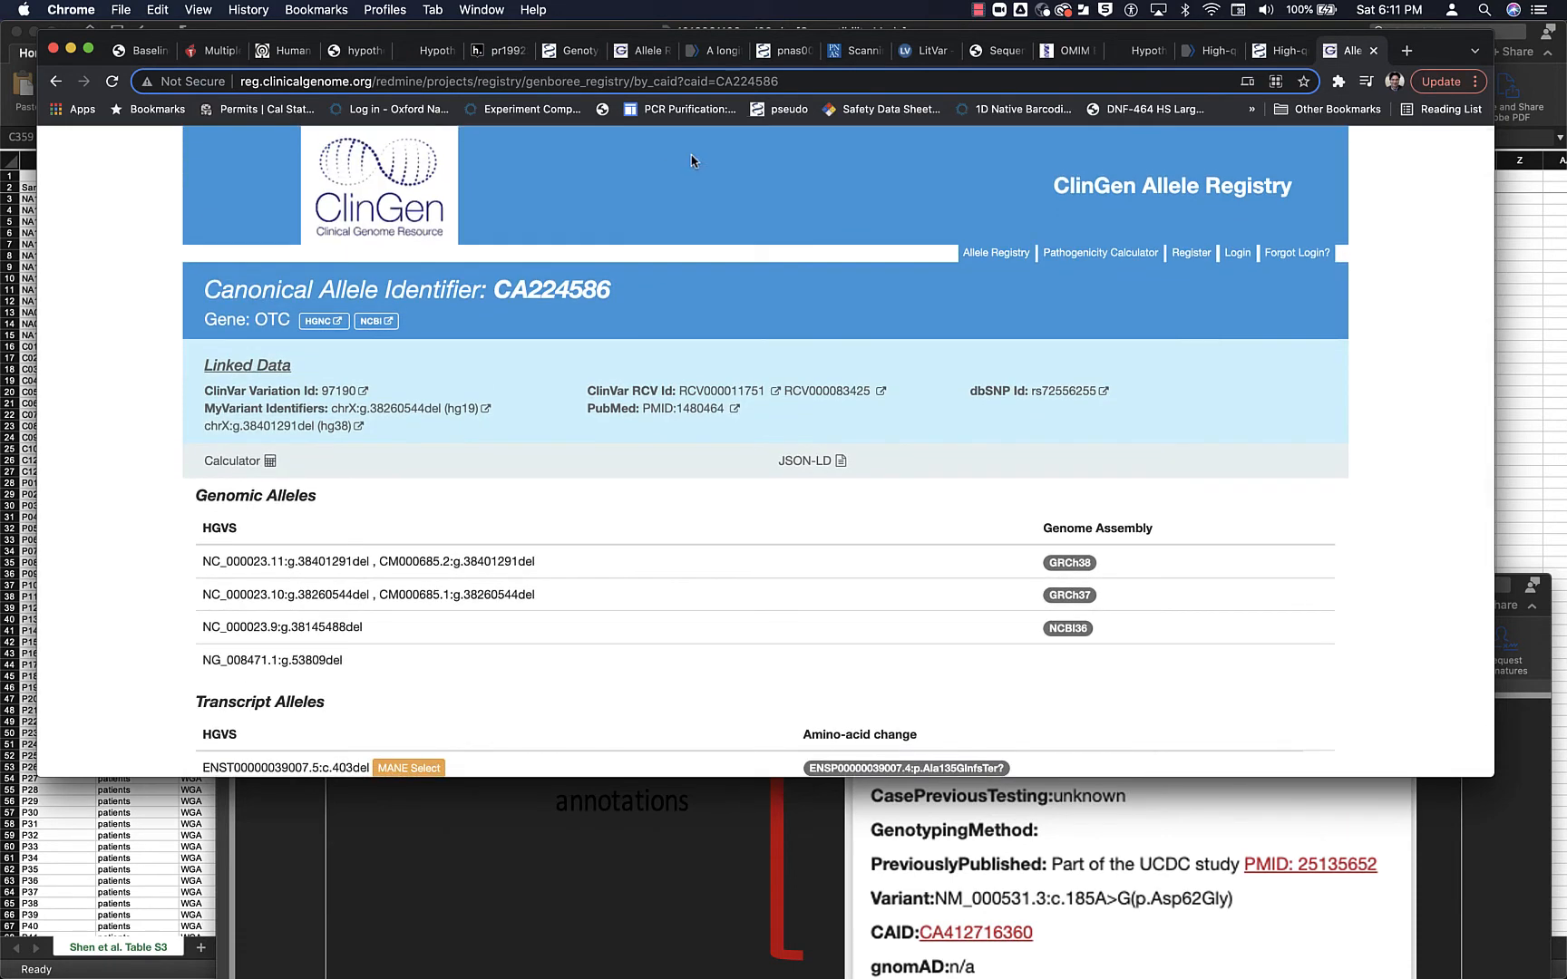
- Return to patient 29's note, check the protocol's gnomAD instruction and add a "gnomAD:" line below the CAID
left_click(499, 50)
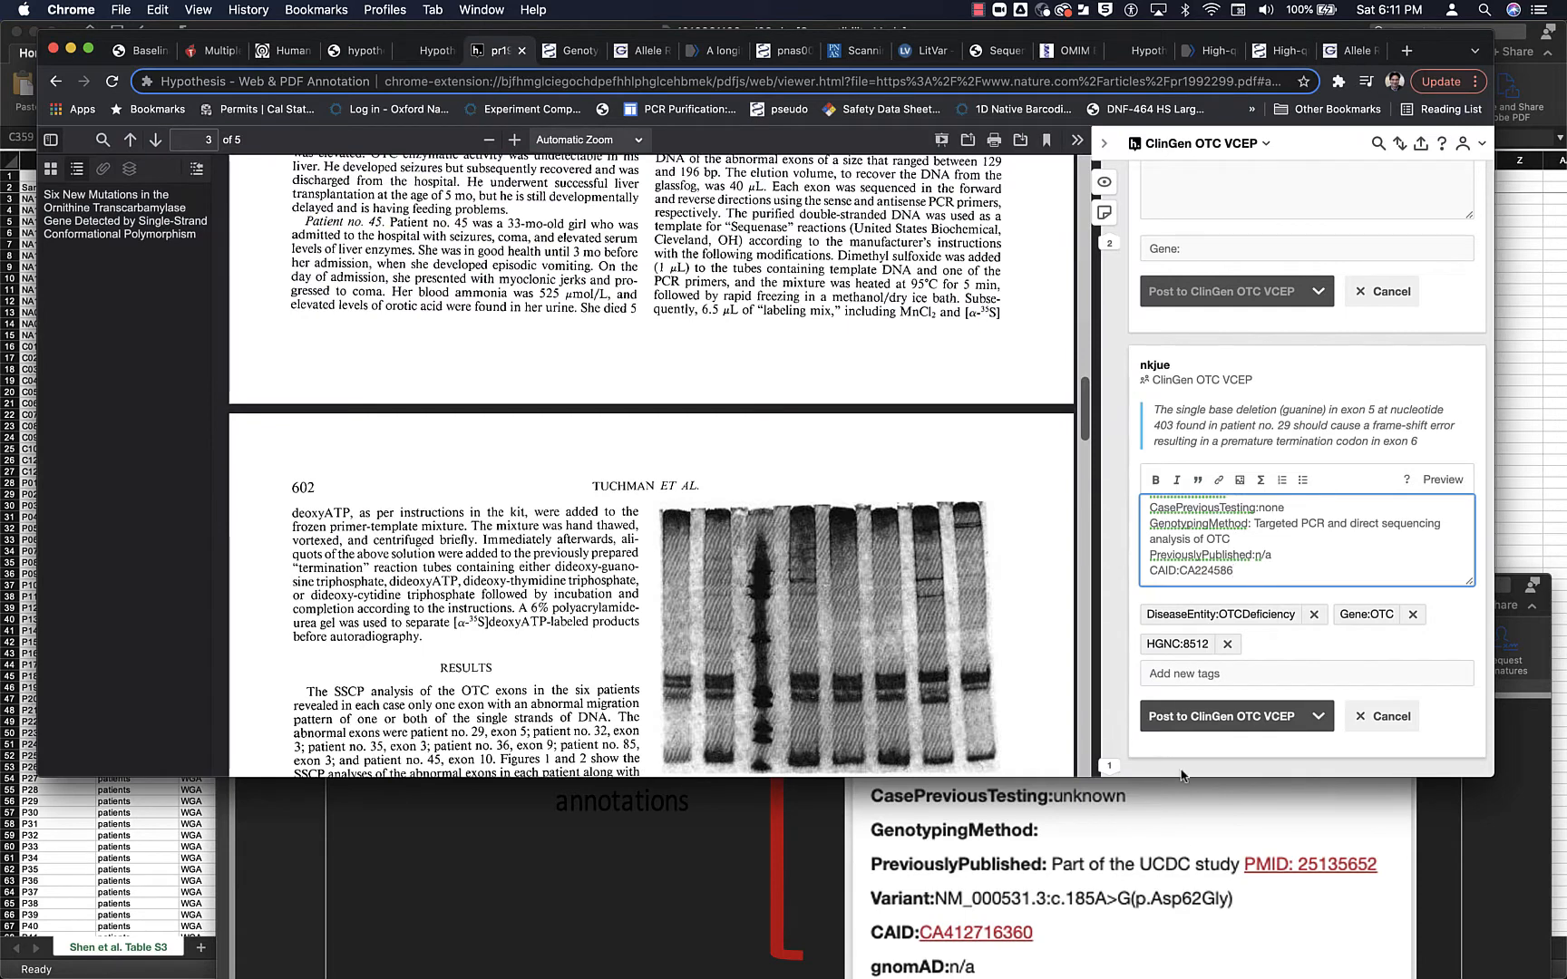
scroll(1138, 873, "down", 2)
scroll(1139, 873, "down", 1)
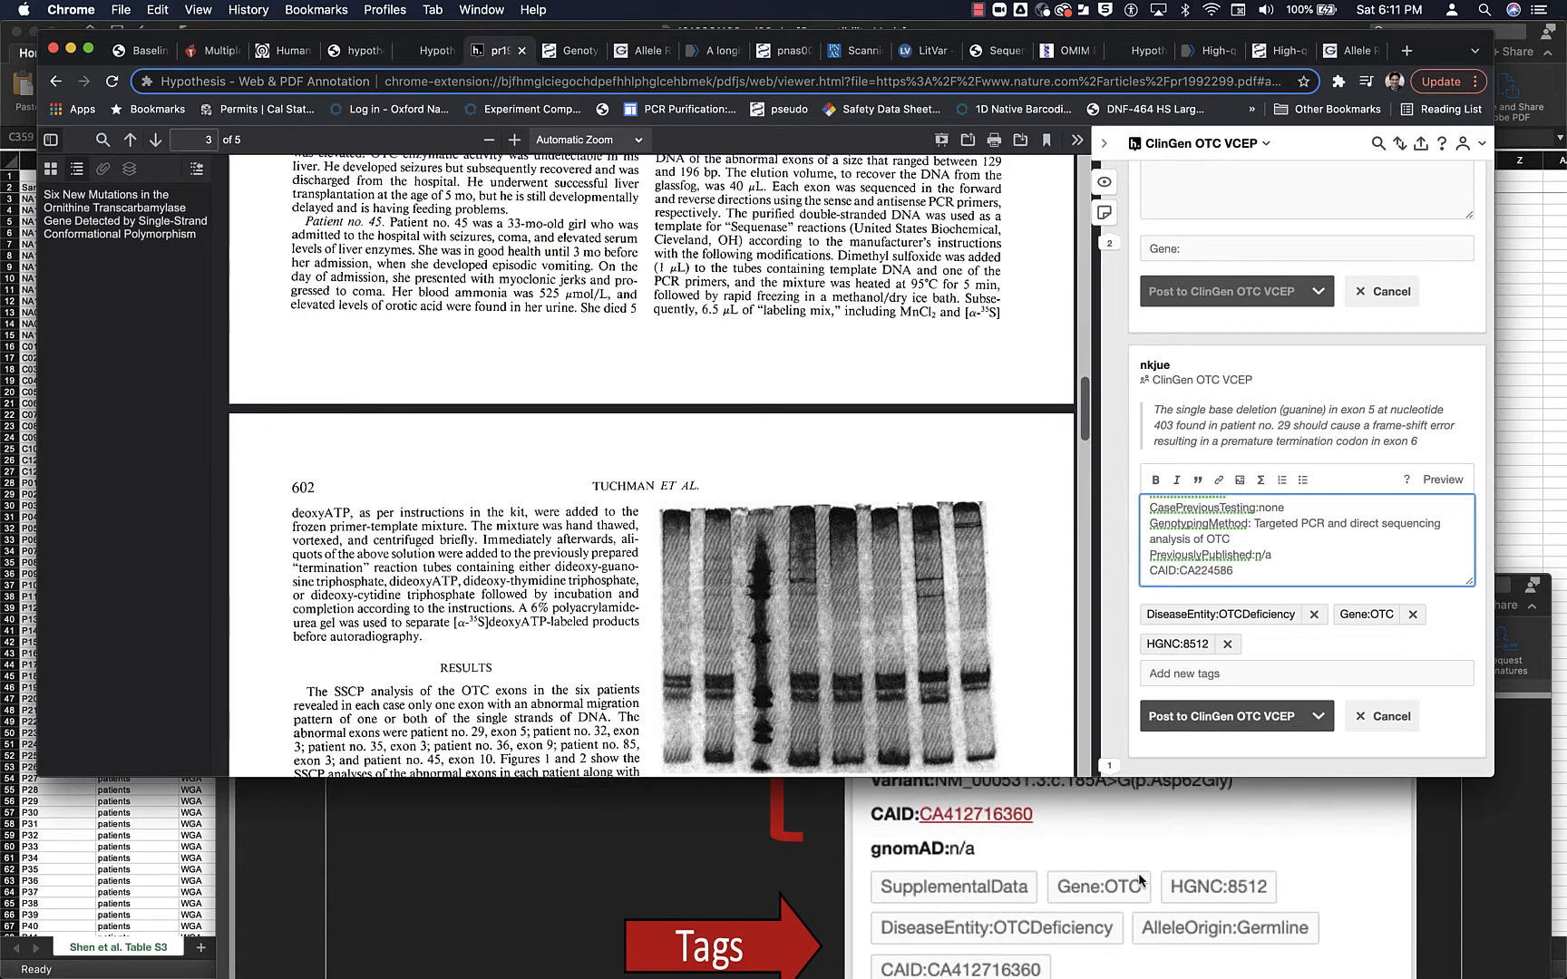
key("Return")
type("n")
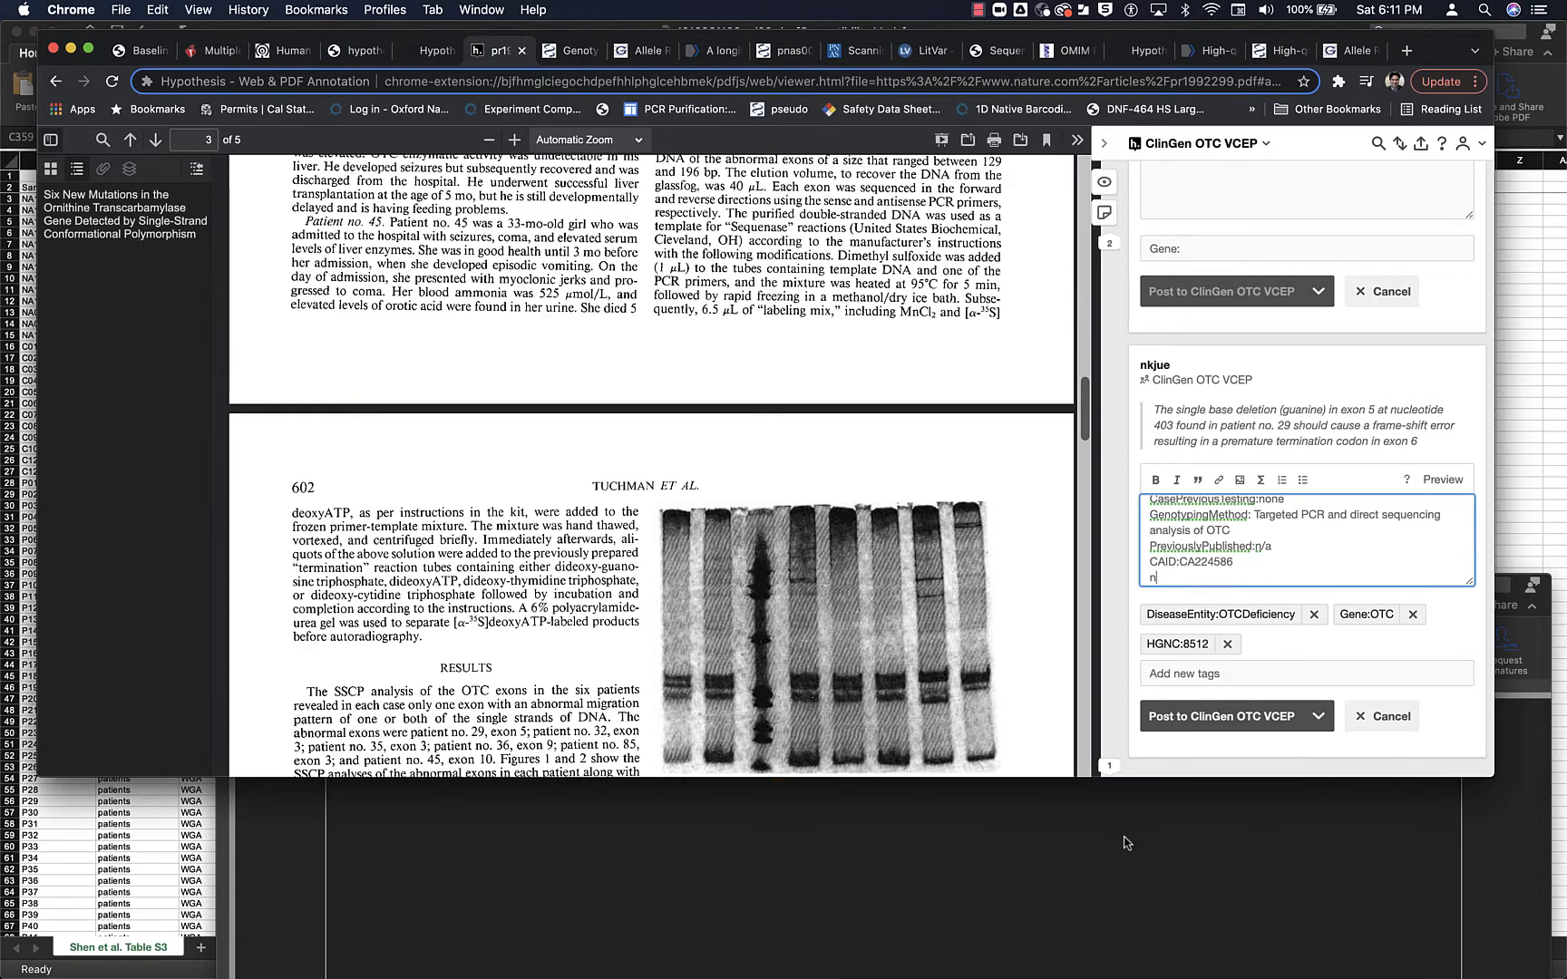
scroll(1125, 843, "up", 15)
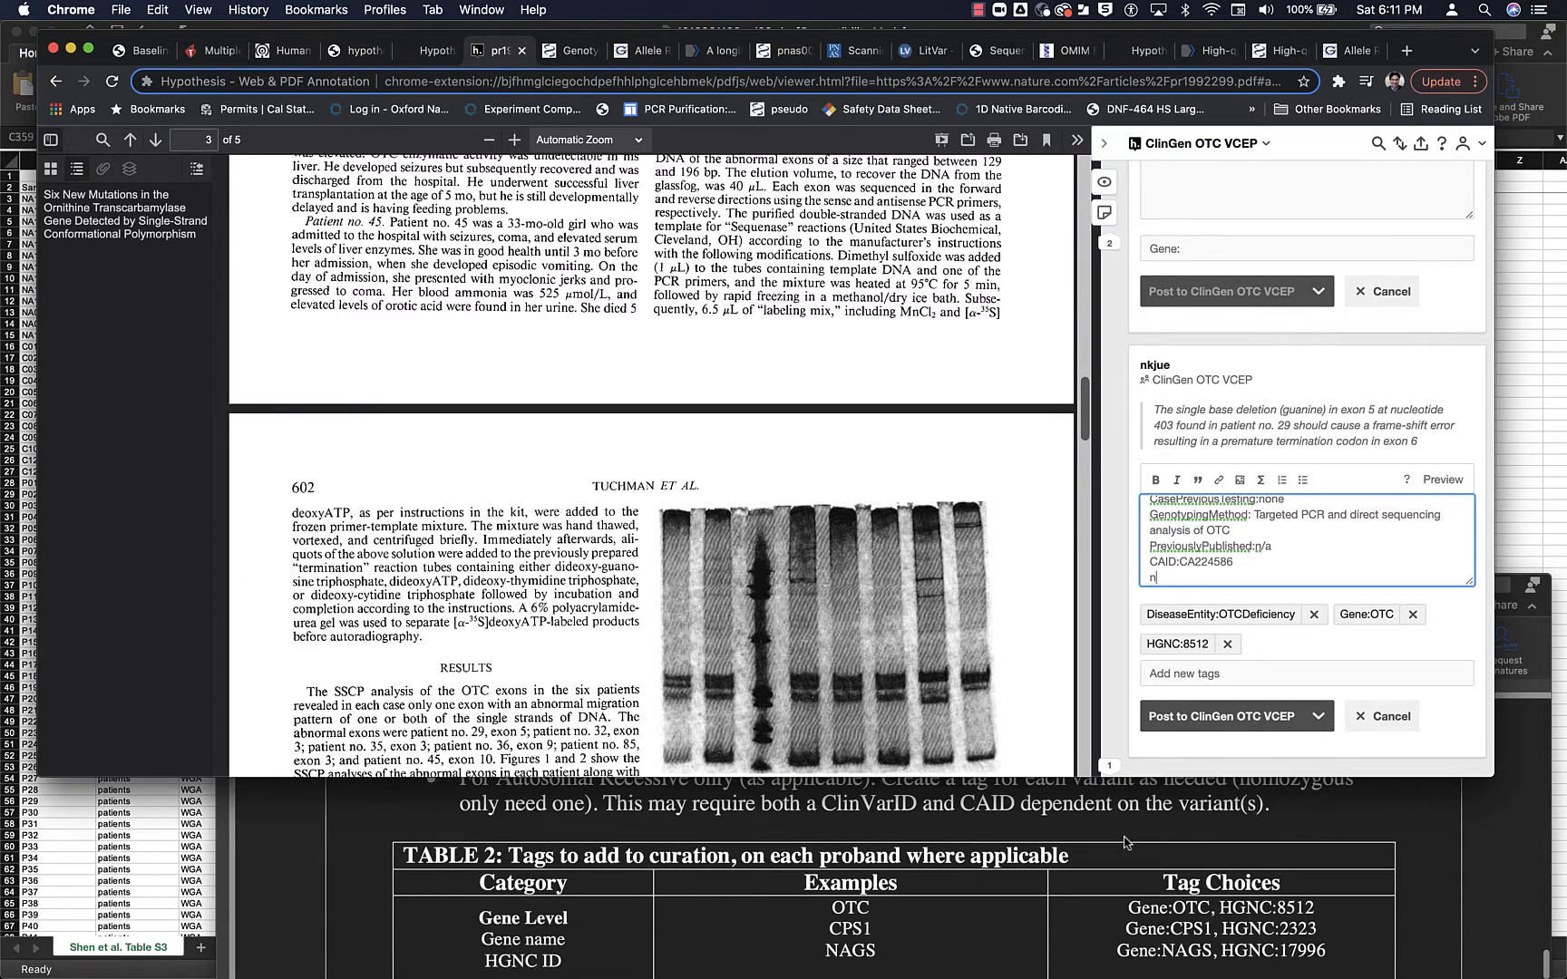
scroll(1124, 842, "up", 15)
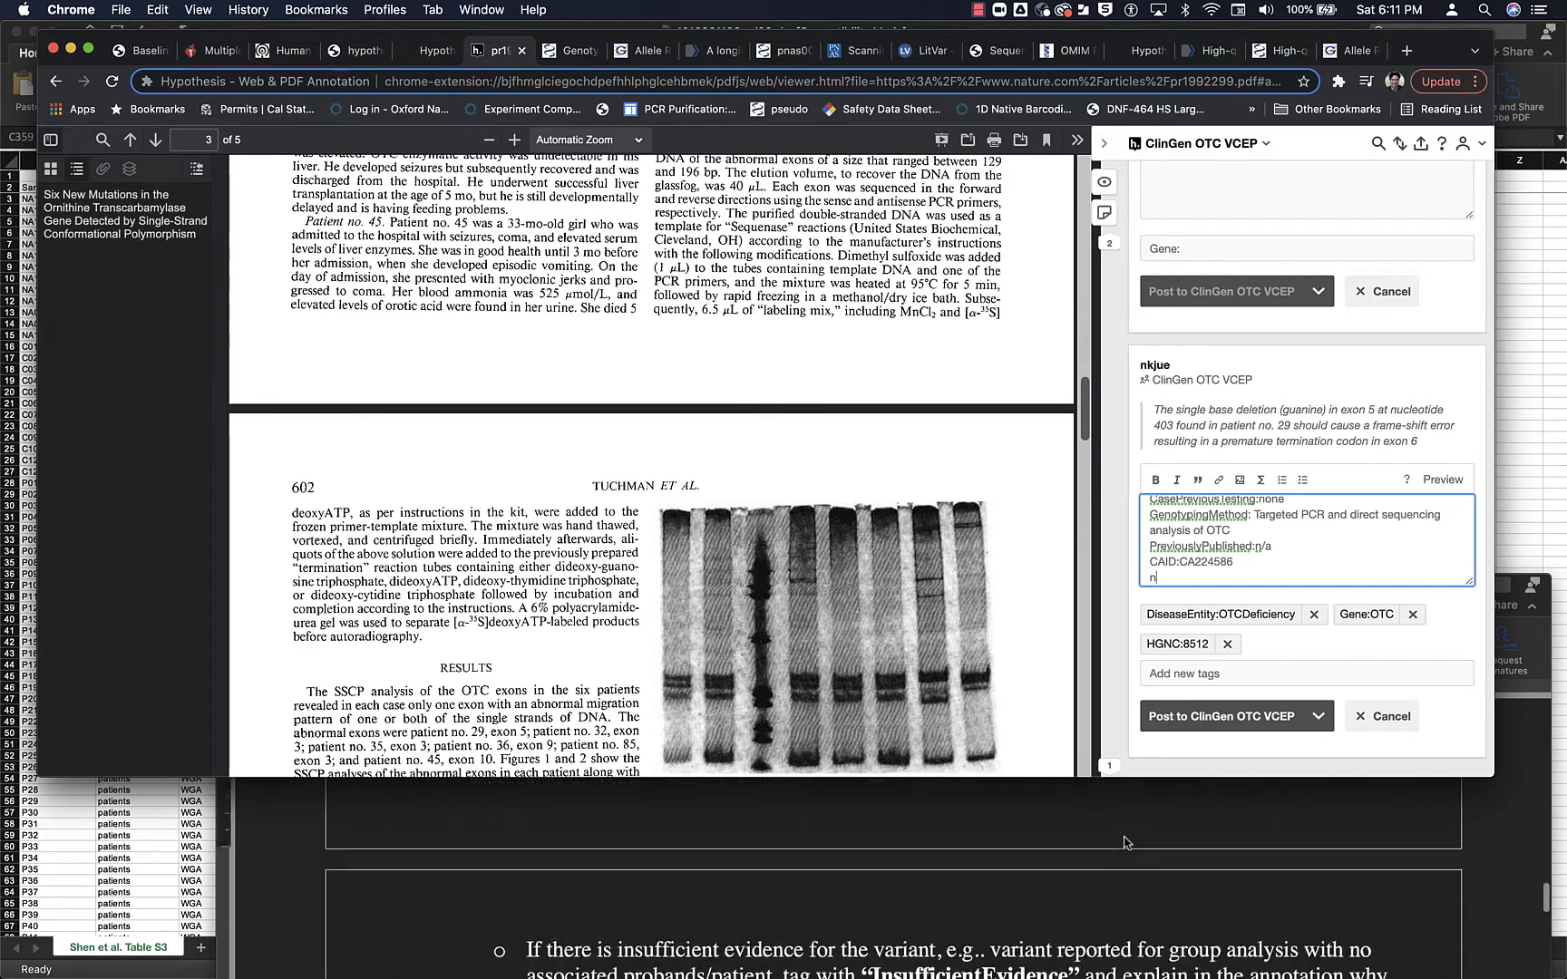
scroll(1124, 844, "down", 10)
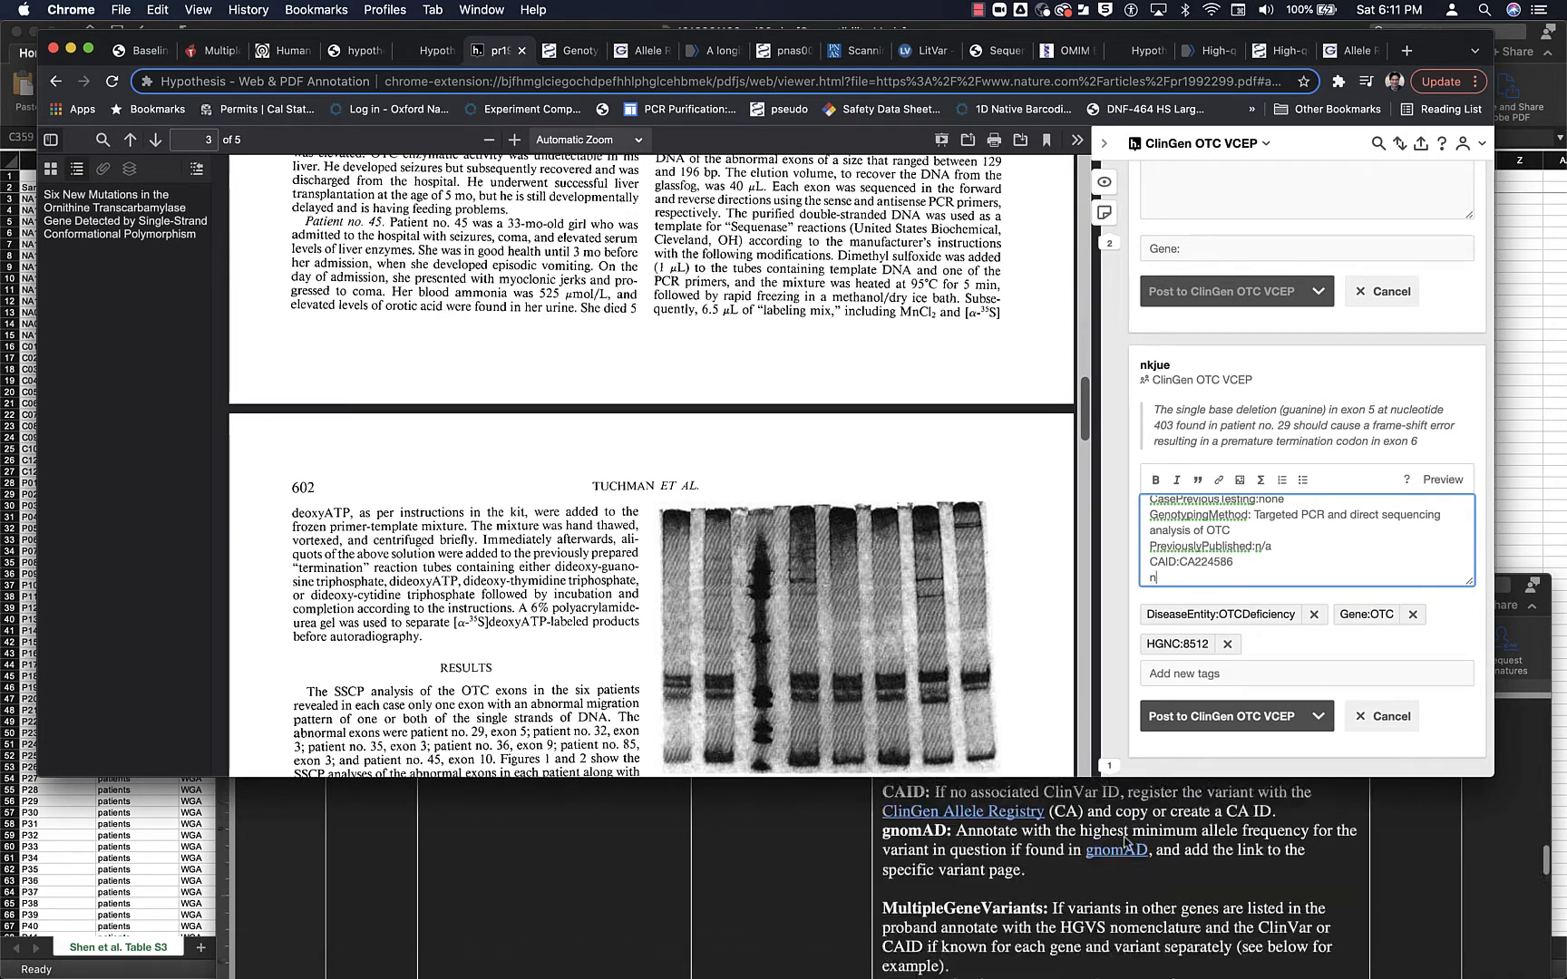
scroll(1125, 844, "down", 2)
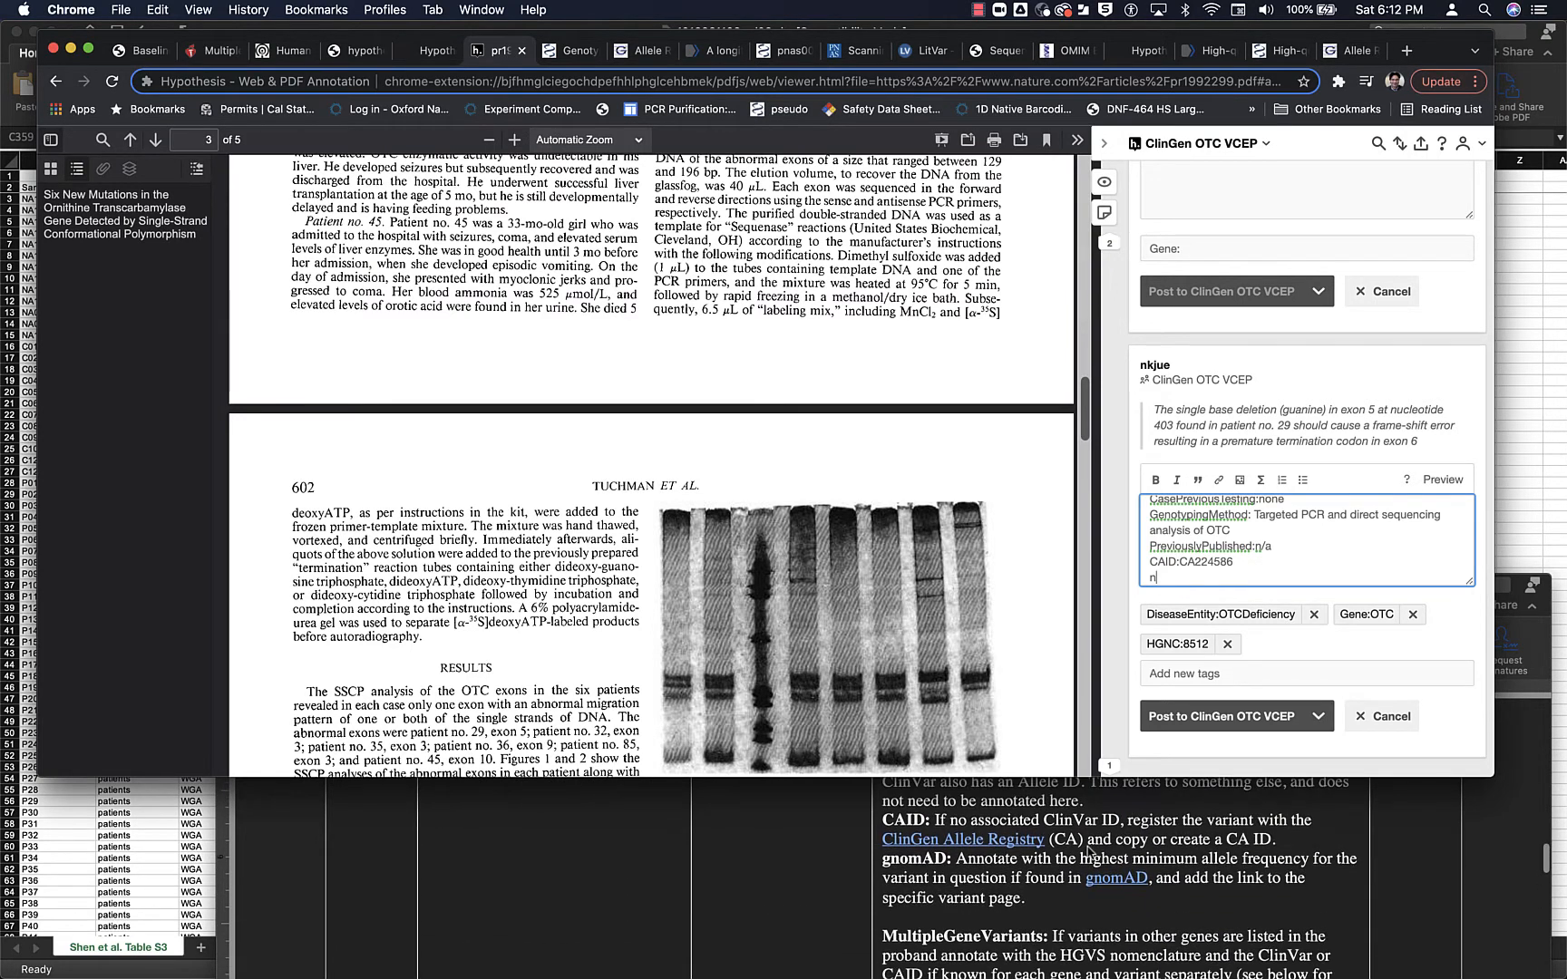
key("BackSpace")
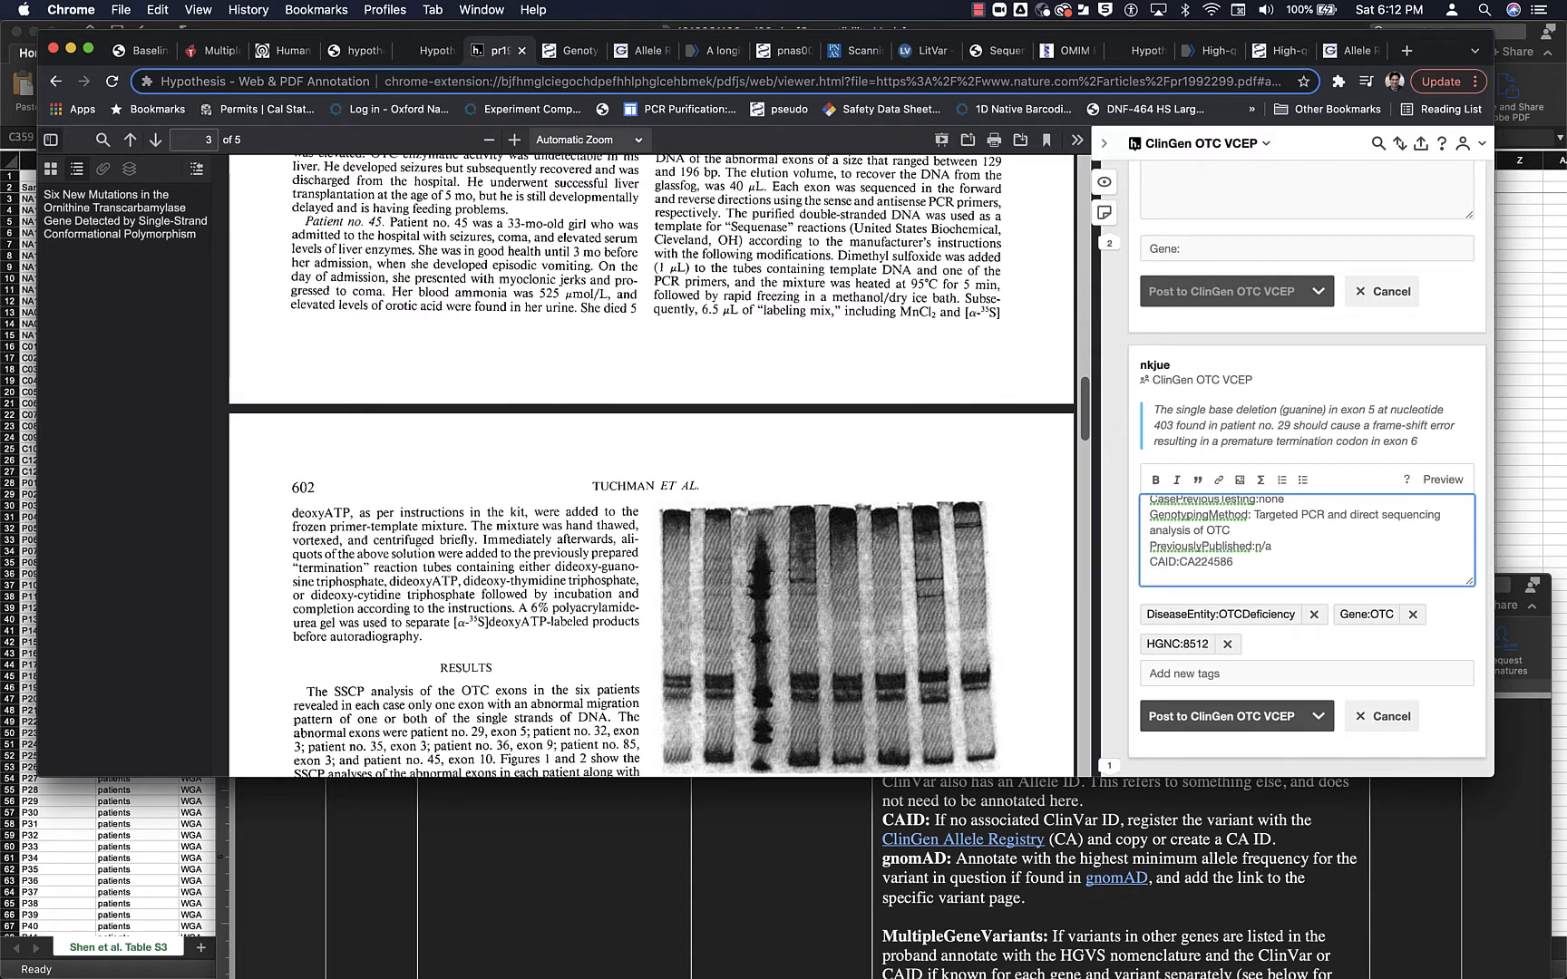
type("gnomAD:")
- Open the gnomAD browser from the annotation protocol and search it for NM_000531.6:c.403del
left_click(1126, 882)
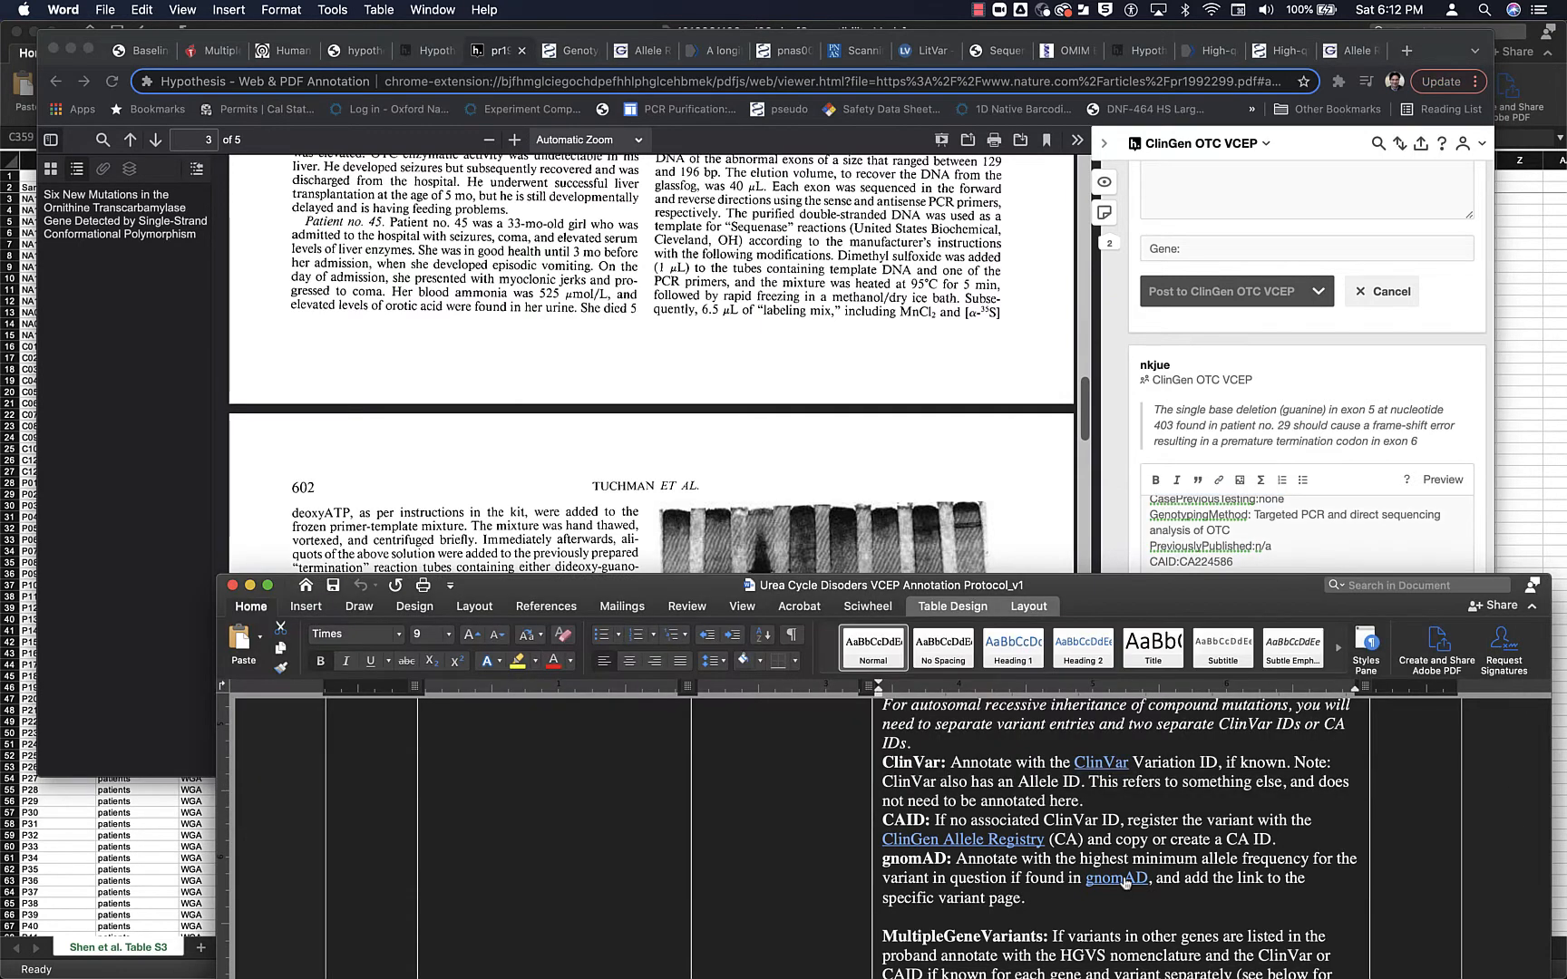
left_click(1125, 878)
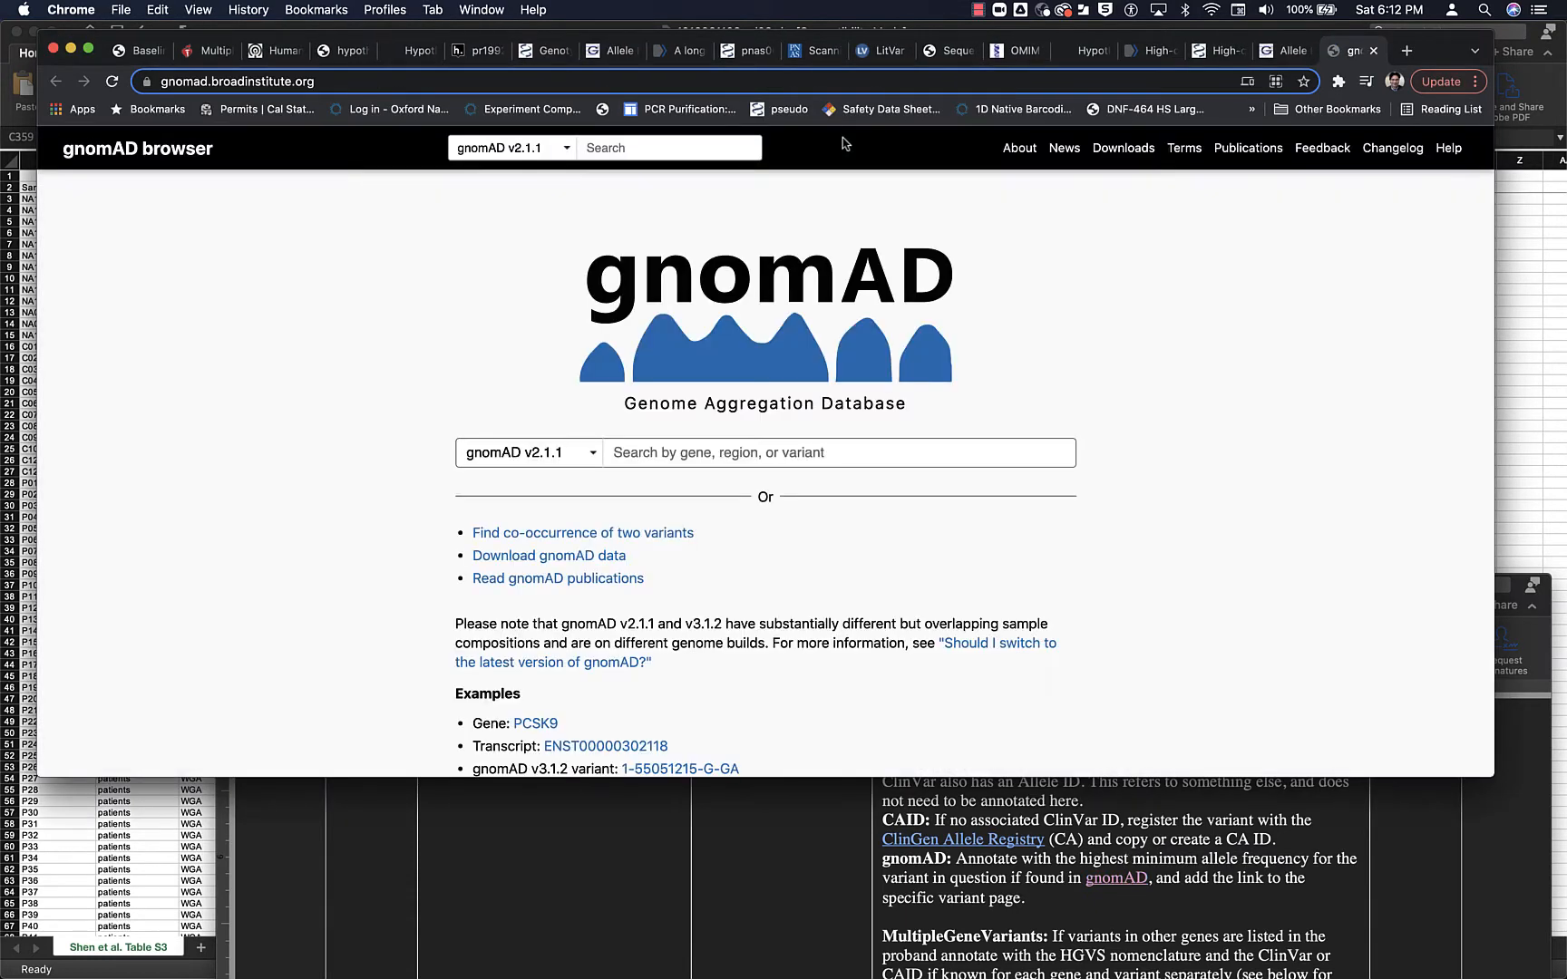
left_click(701, 455)
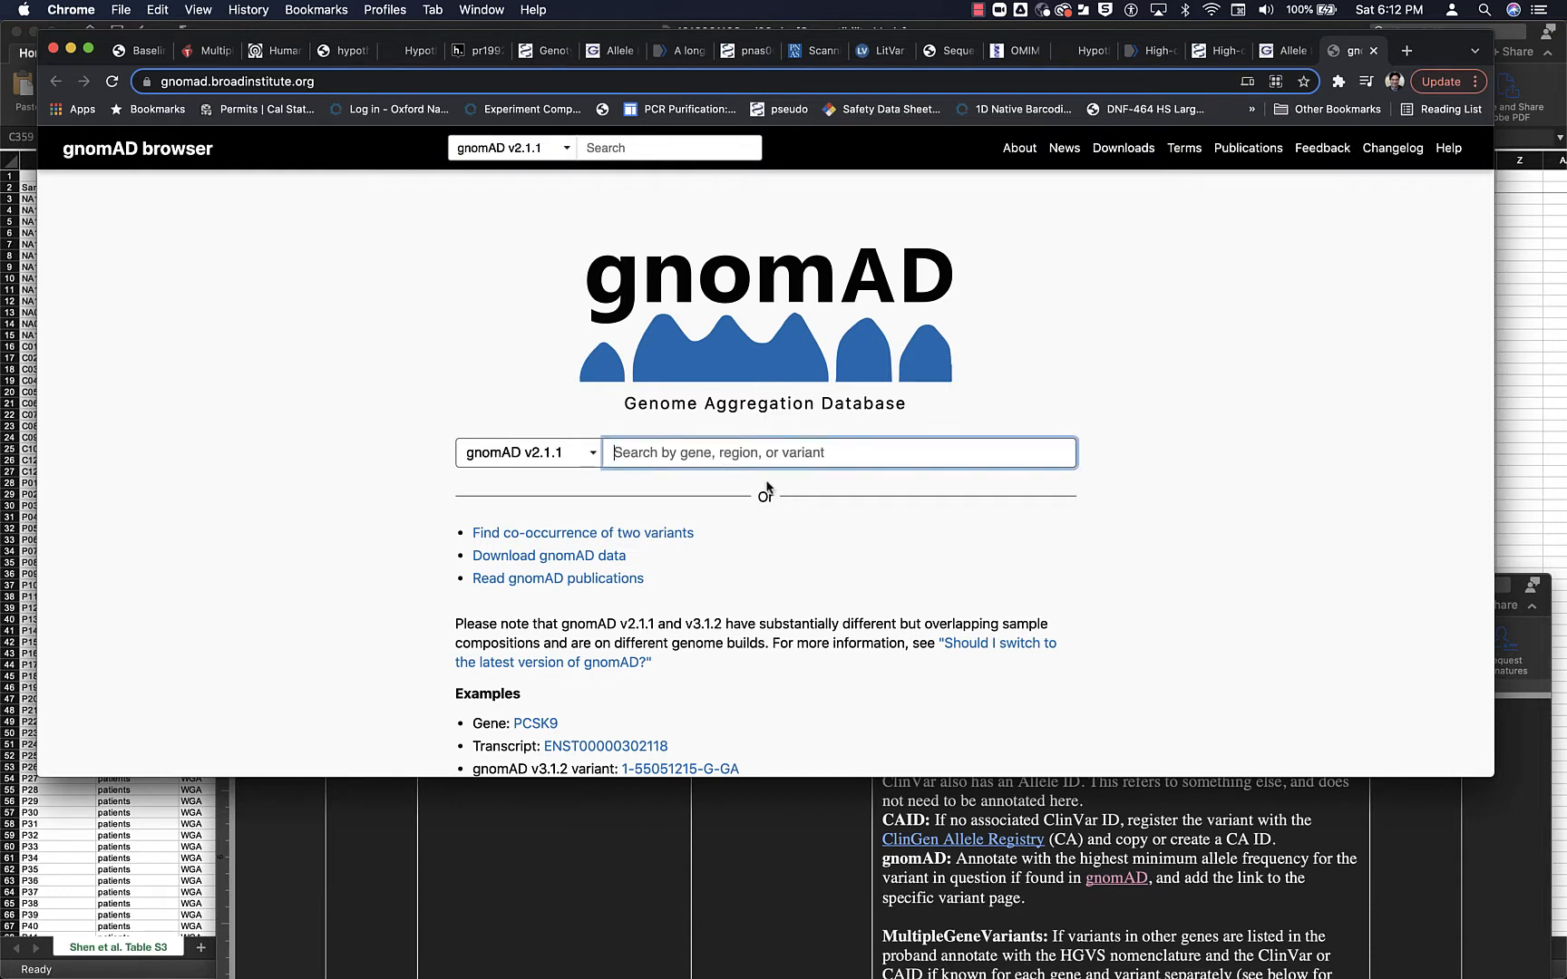
scroll(766, 488, "down", 2)
type("NM_000531.6:c.403del")
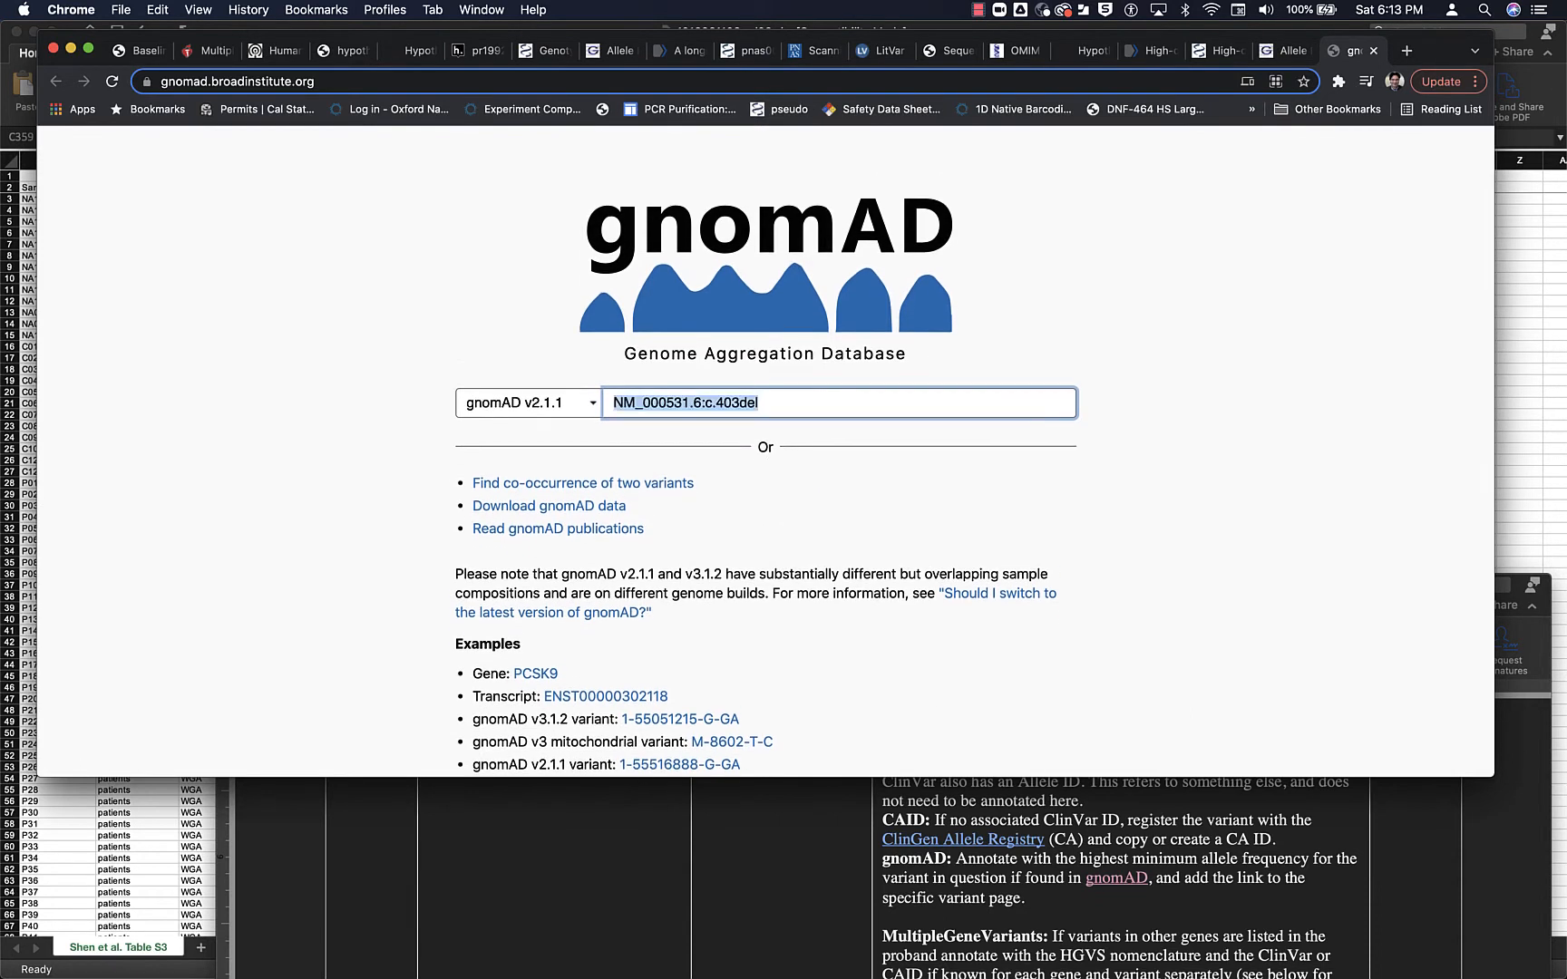
left_click(778, 403)
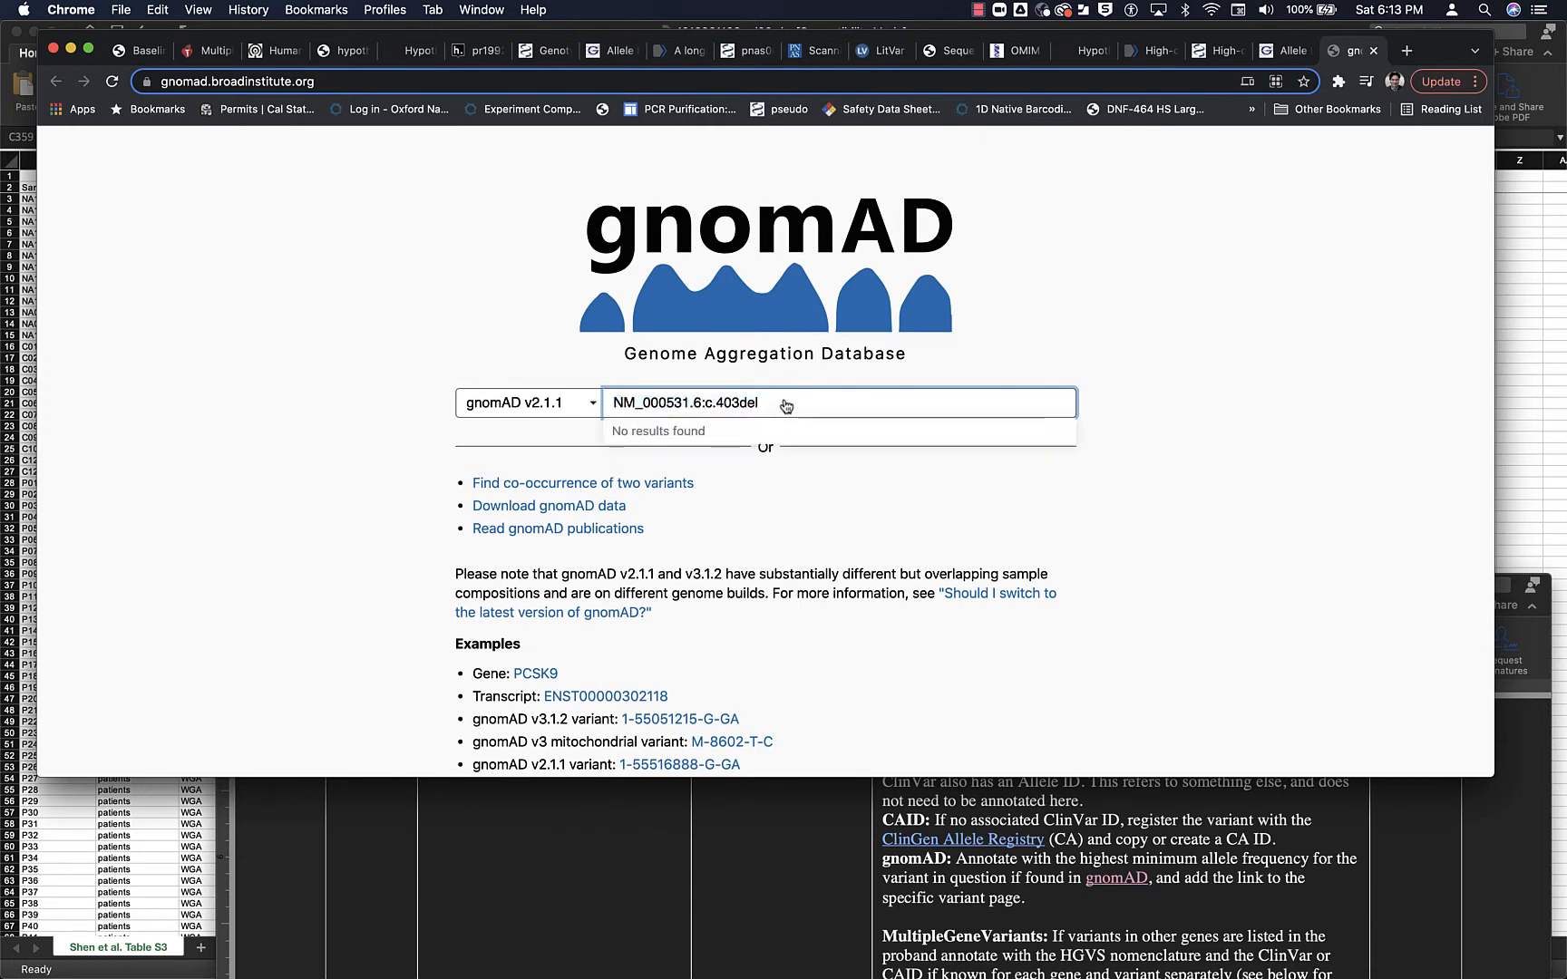
- Try the gnomAD search with the transcript number alone, shortening the query to NM_000531
key("BackSpace")
key("BackSpace")
key("BackSpace")
key("BackSpace")
key("BackSpace")
key("BackSpace")
key("BackSpace")
key("BackSpace")
key("BackSpace")
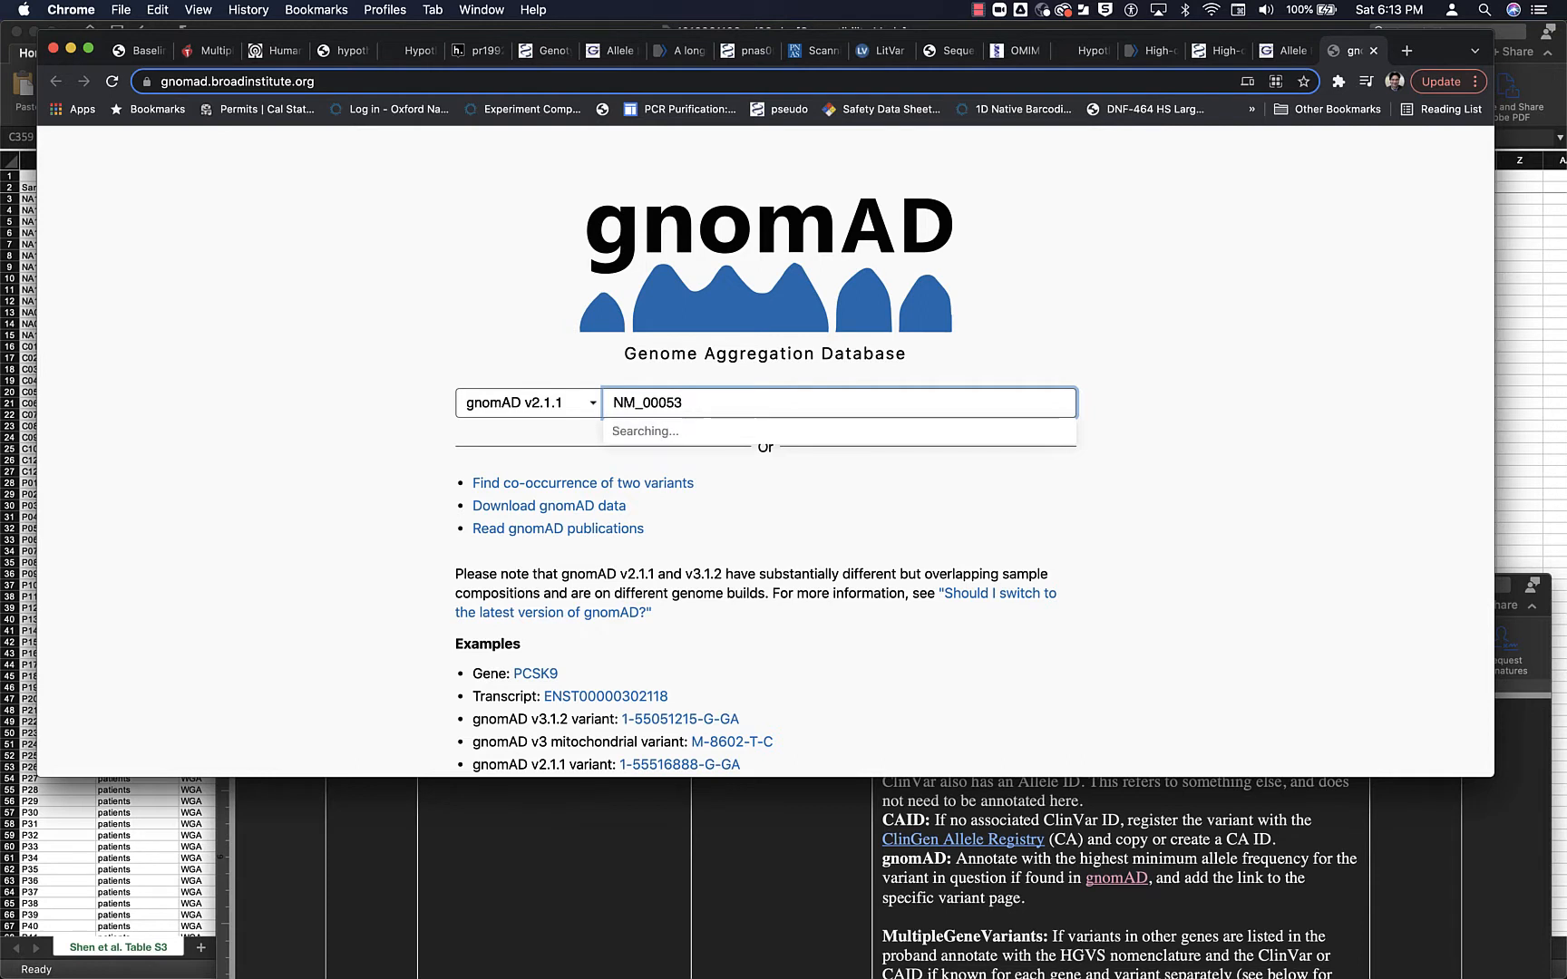
type("31")
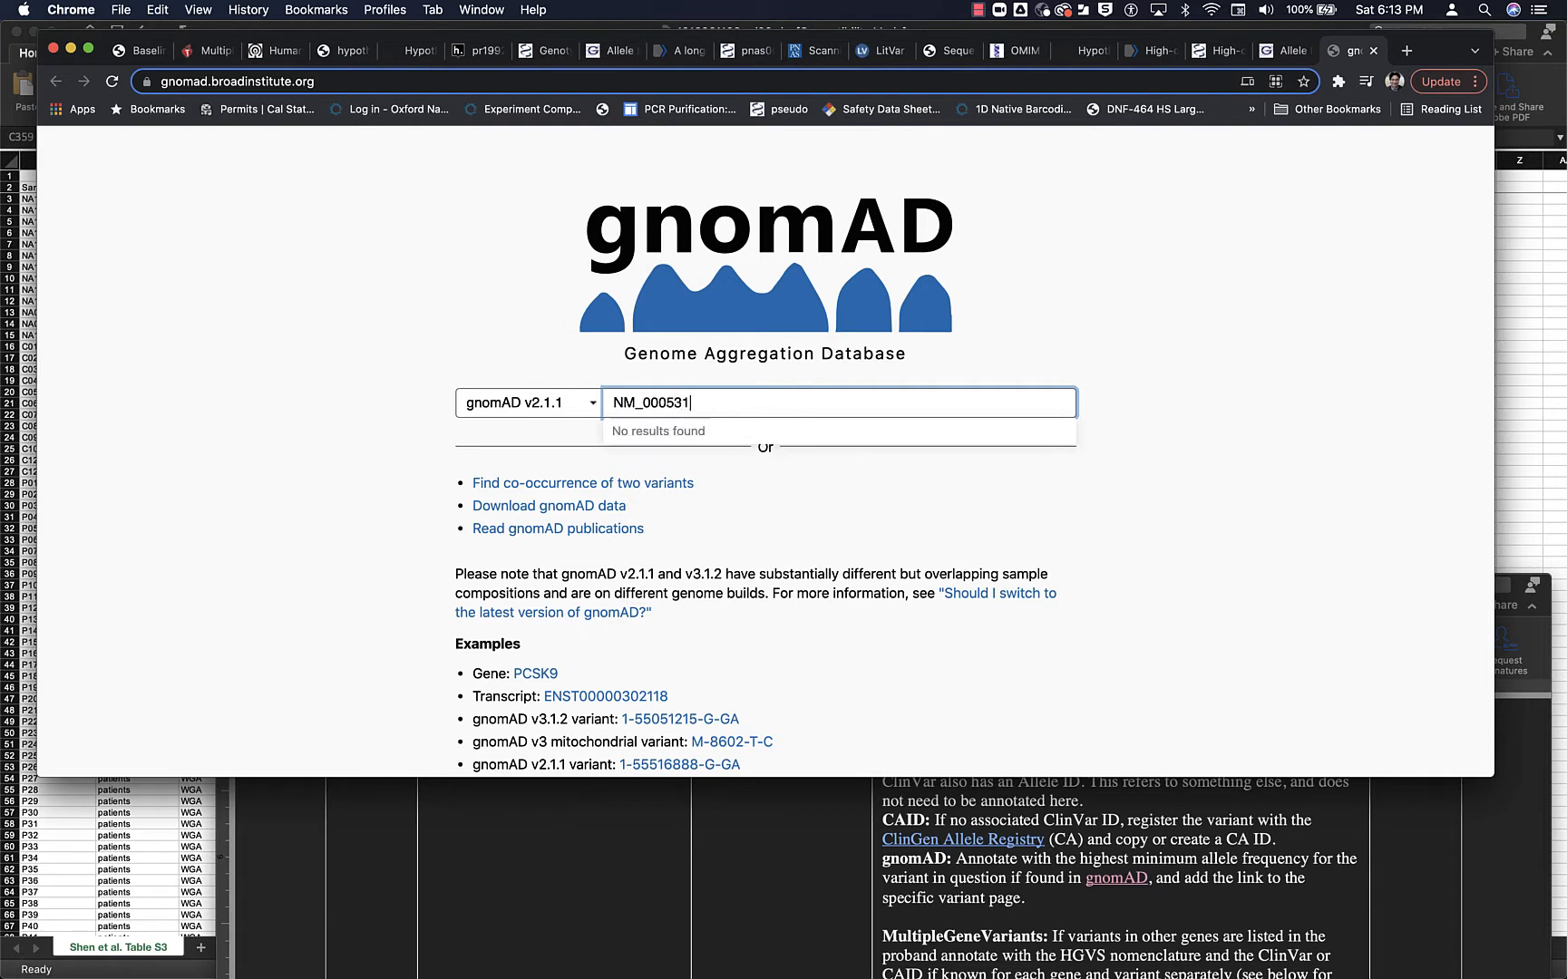
- Replace the gnomAD query with the gene name OTC and open the matching gene page
key("BackSpace")
key("BackSpace")
key("BackSpace")
key("BackSpace")
key("BackSpace")
key("BackSpace")
key("BackSpace")
key("BackSpace")
key("BackSpace")
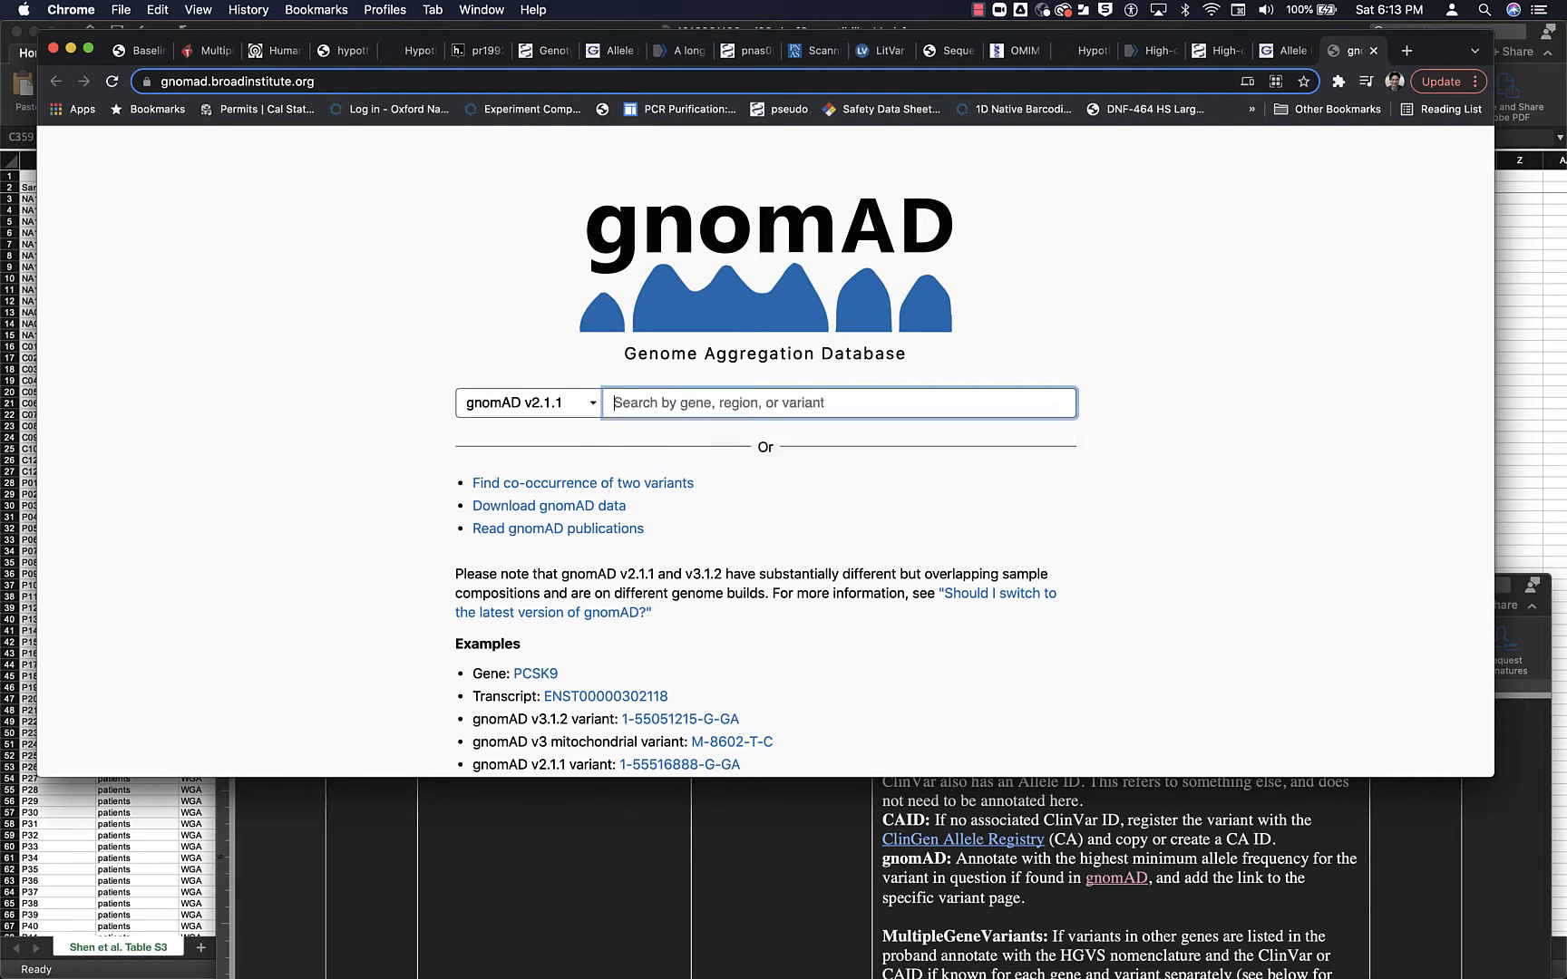
type("OTC")
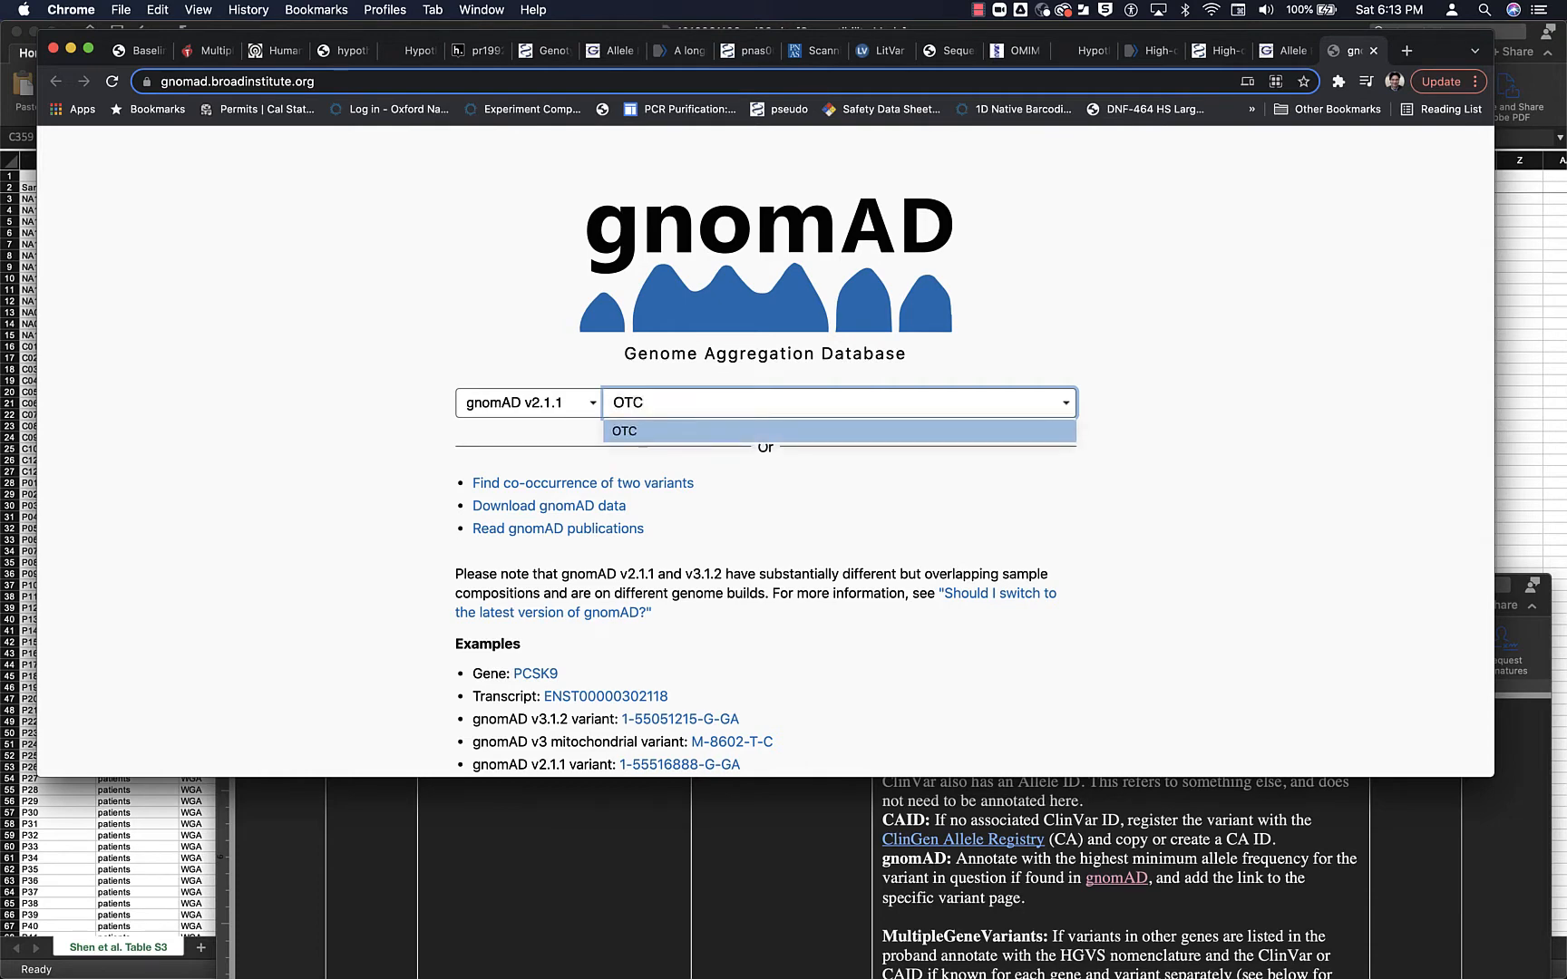
left_click(764, 433)
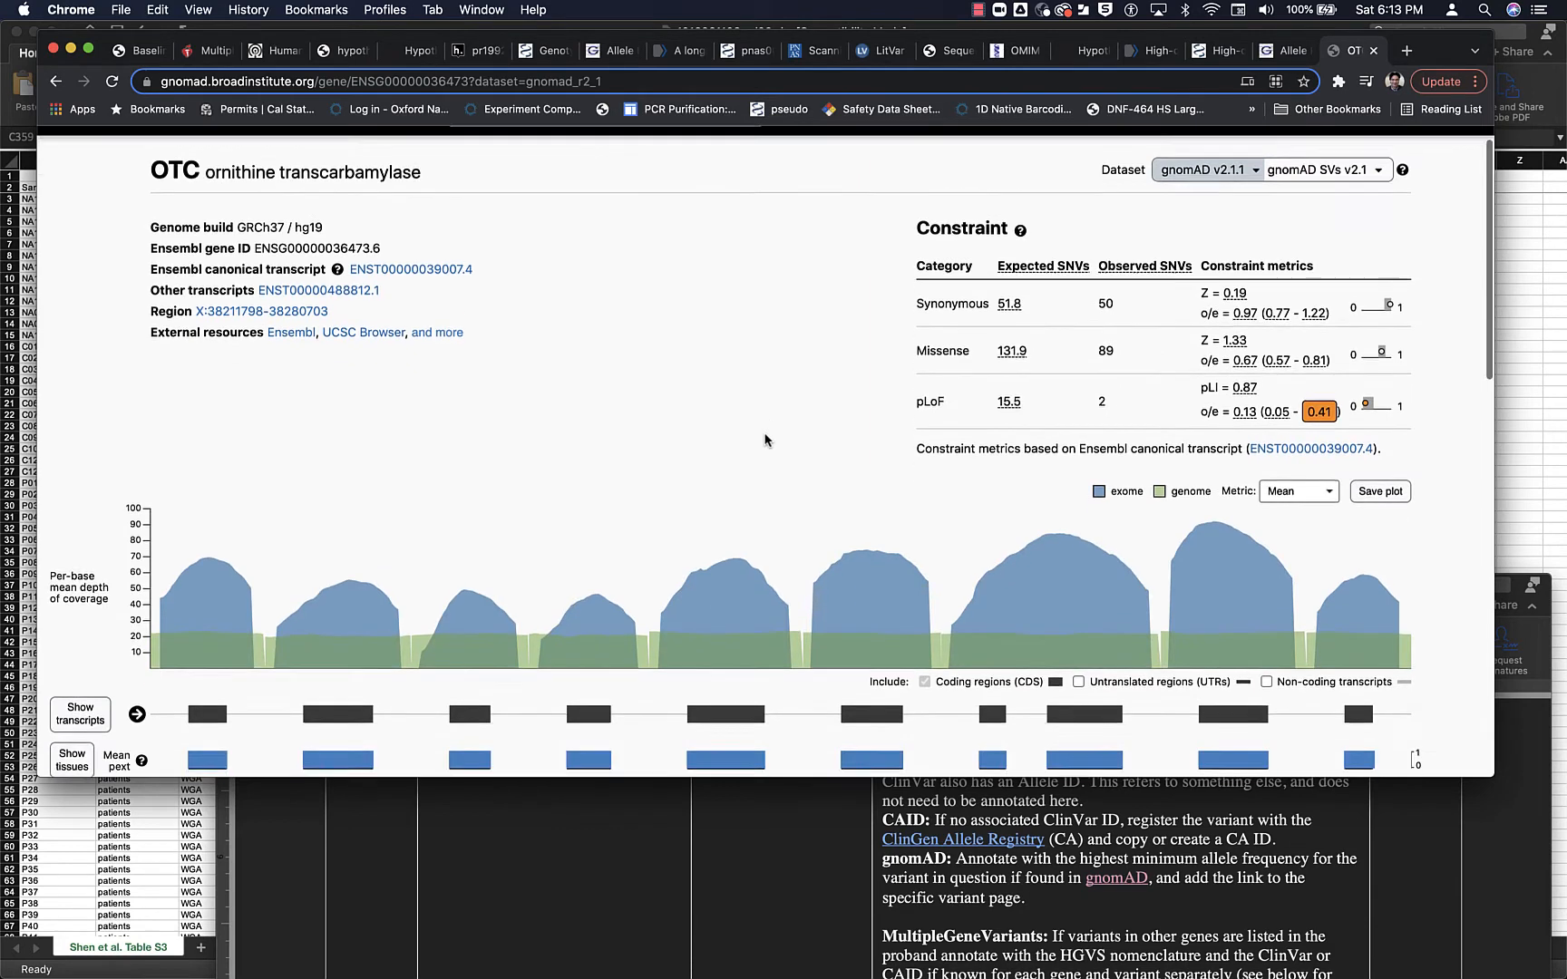
- Filter the OTC gene's gnomAD variants to missense / inframe indel only, and switch the filter to only the Other category
scroll(765, 440, "down", 3)
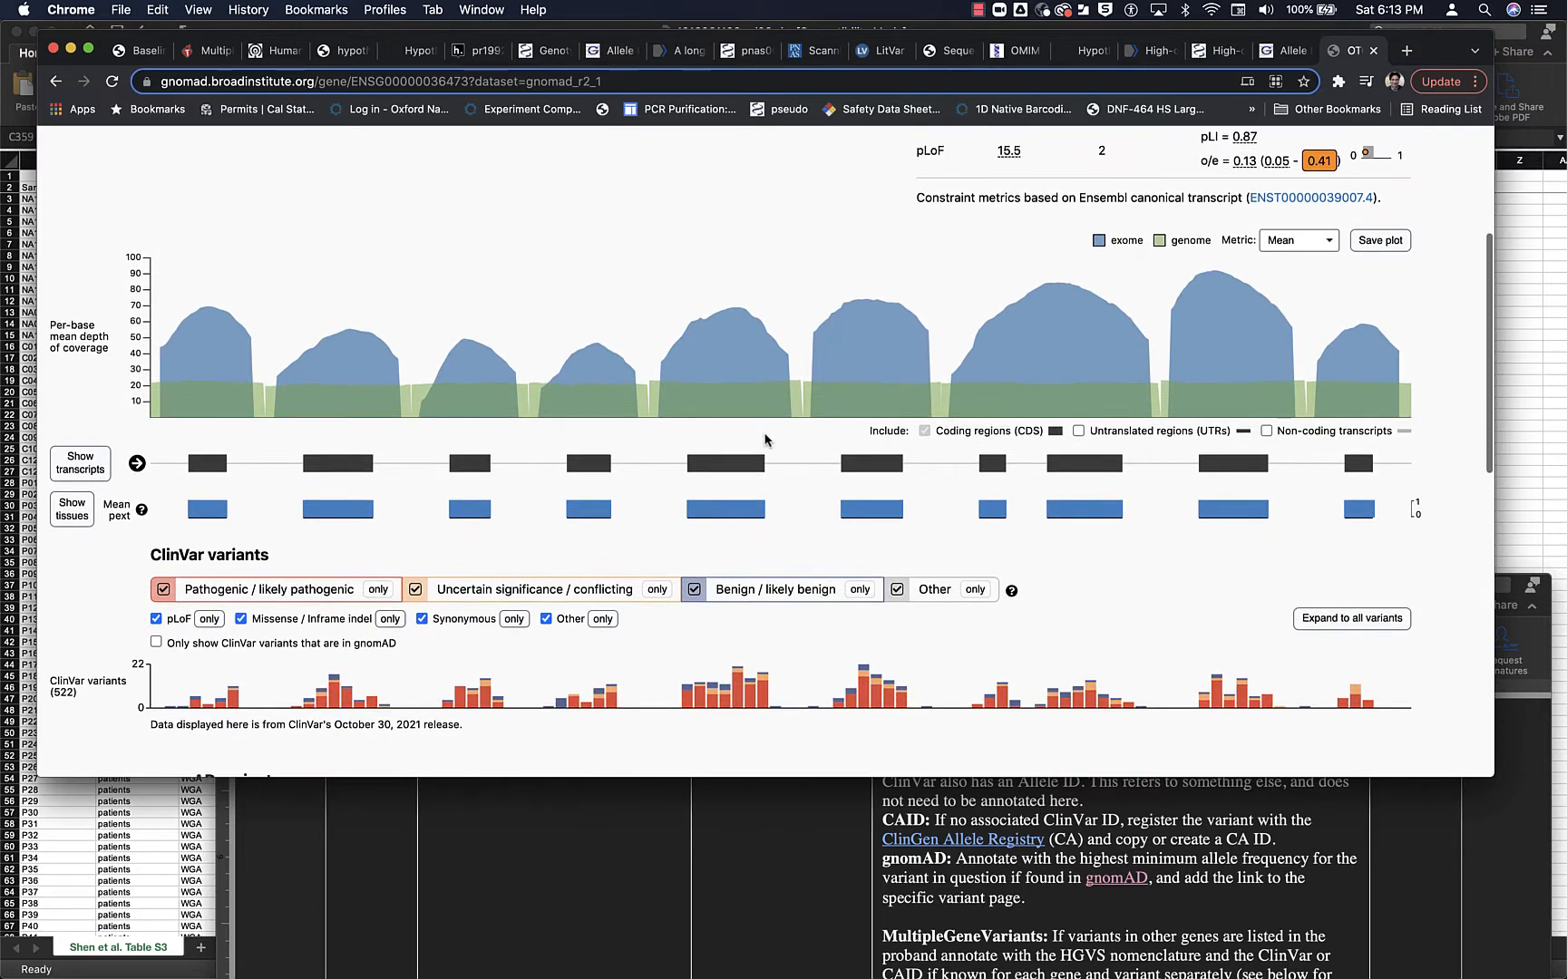
scroll(765, 440, "up", 1)
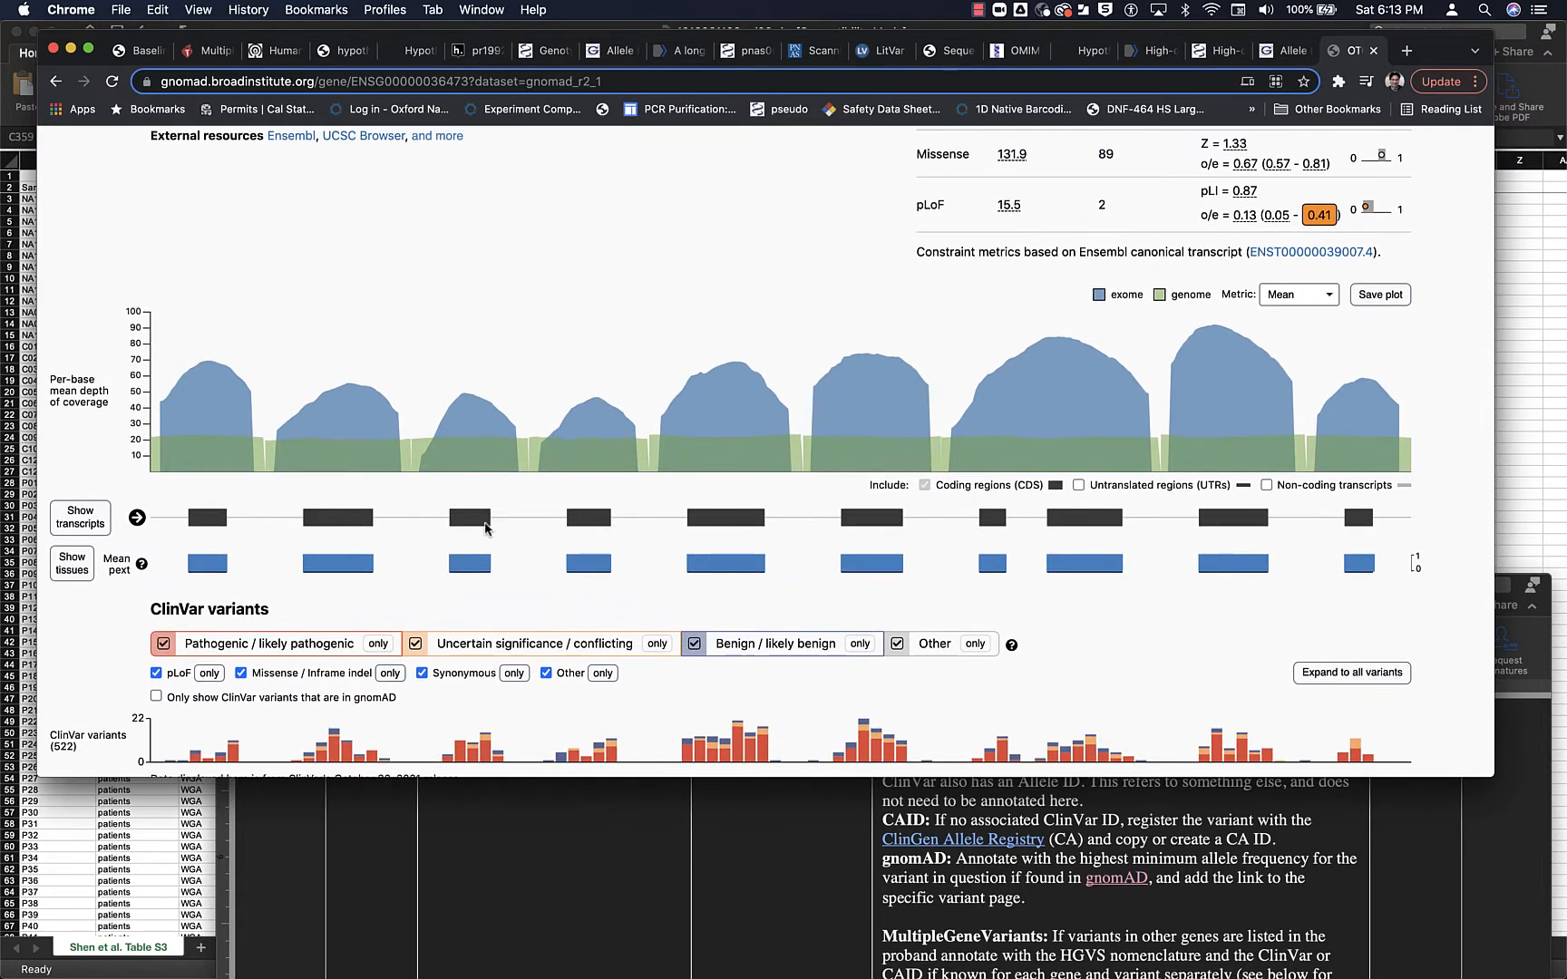
scroll(537, 599, "down", 4)
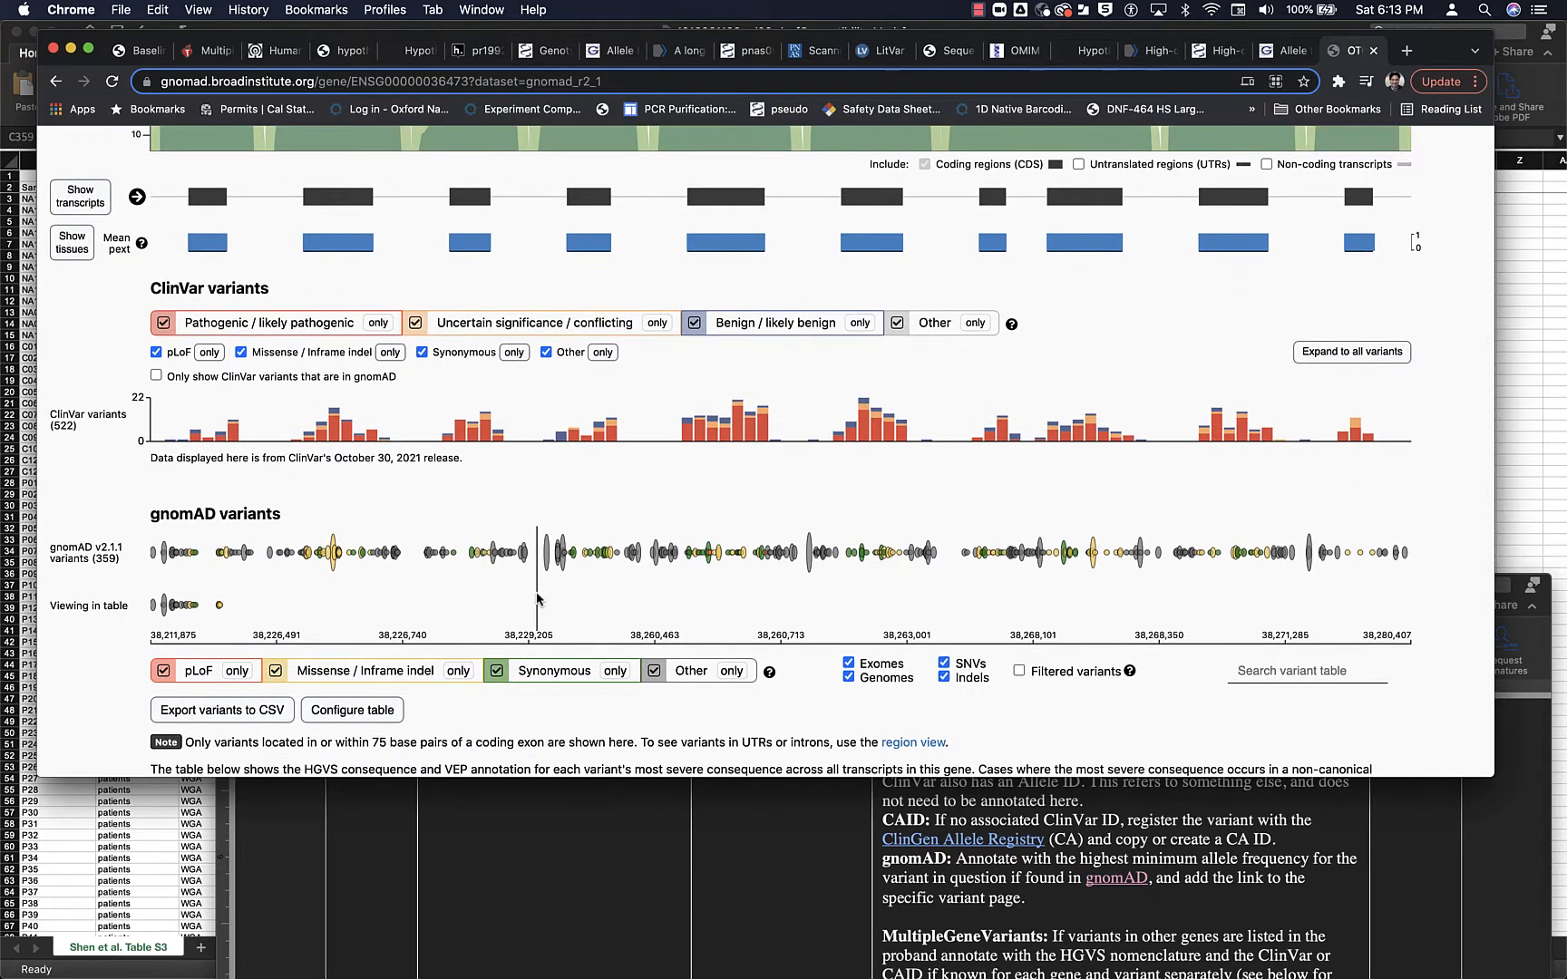
scroll(537, 599, "down", 3)
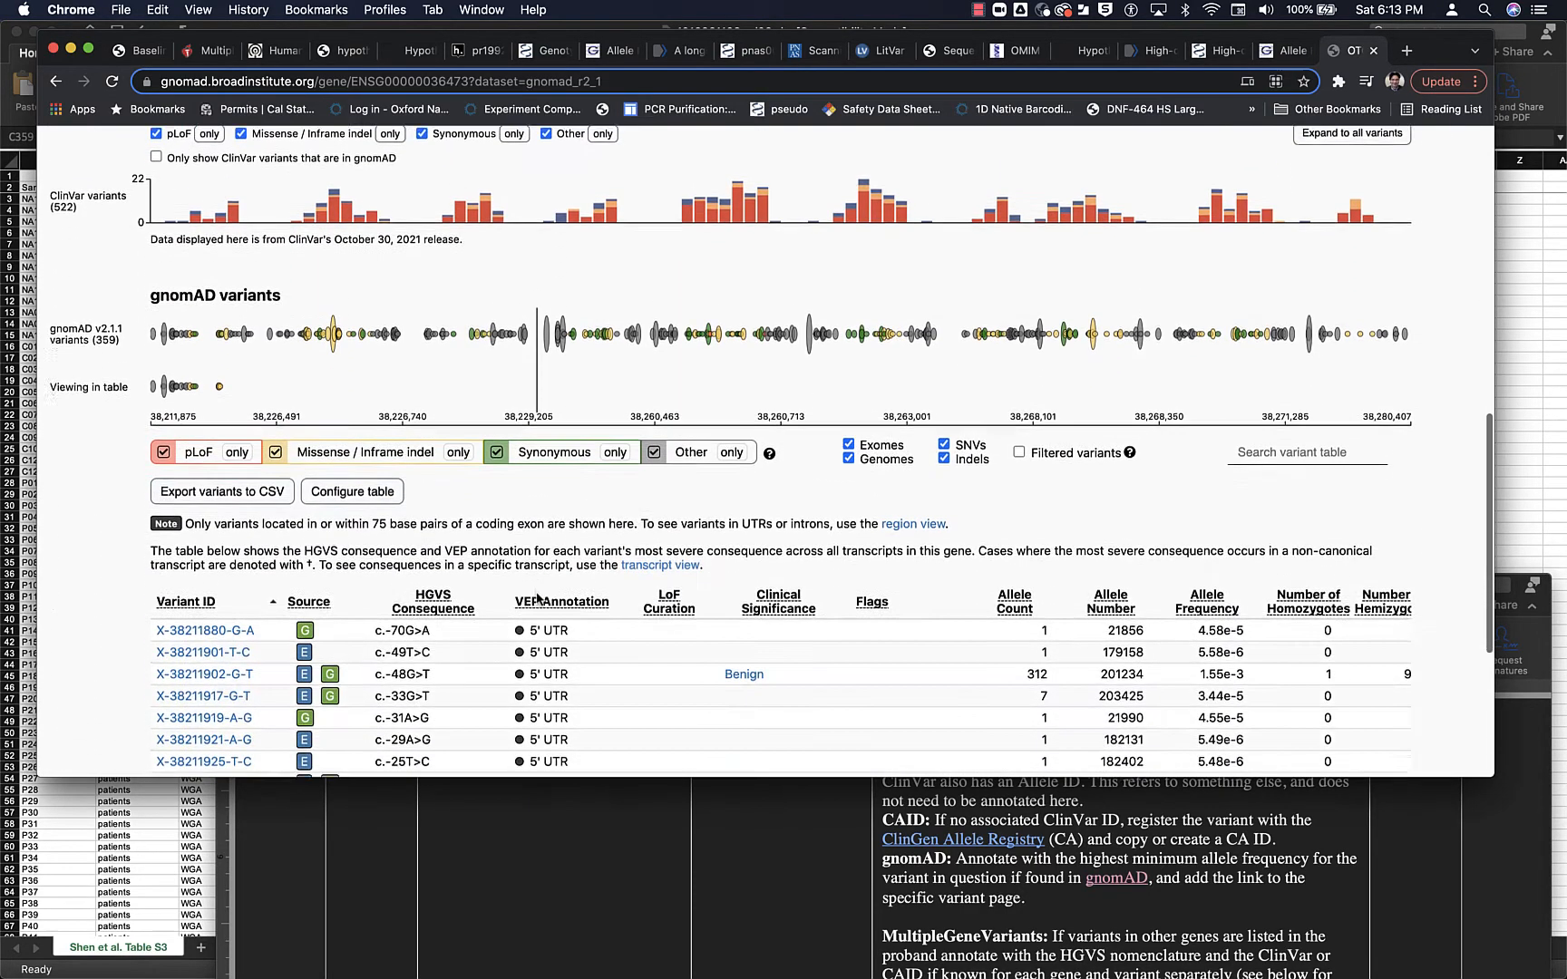
left_click(458, 435)
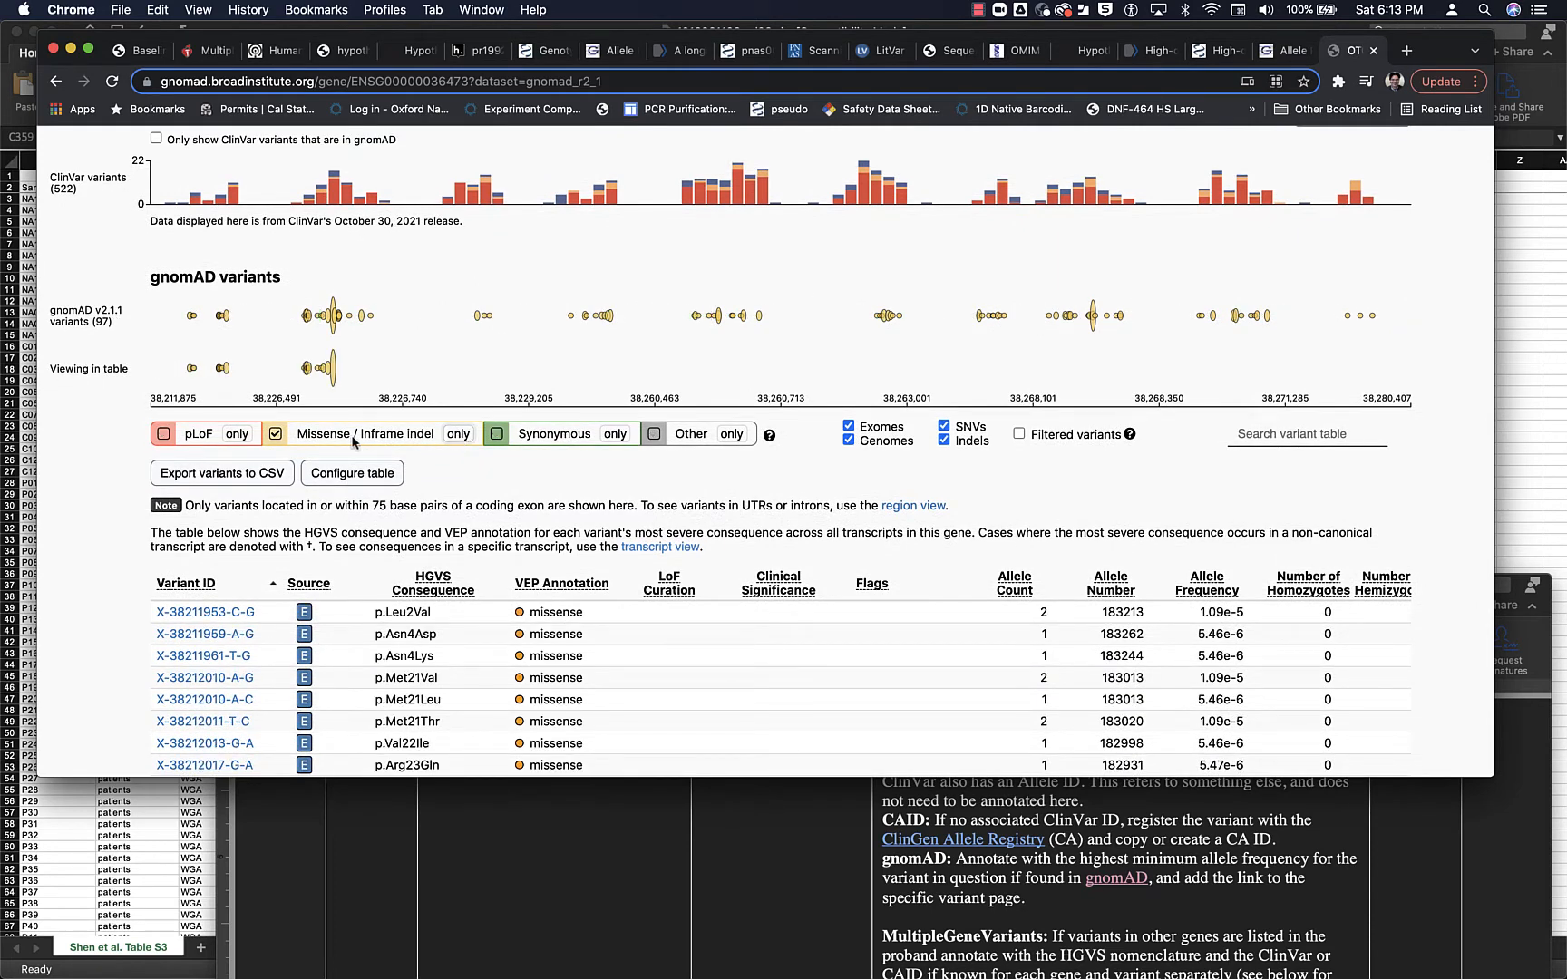
left_click(276, 435)
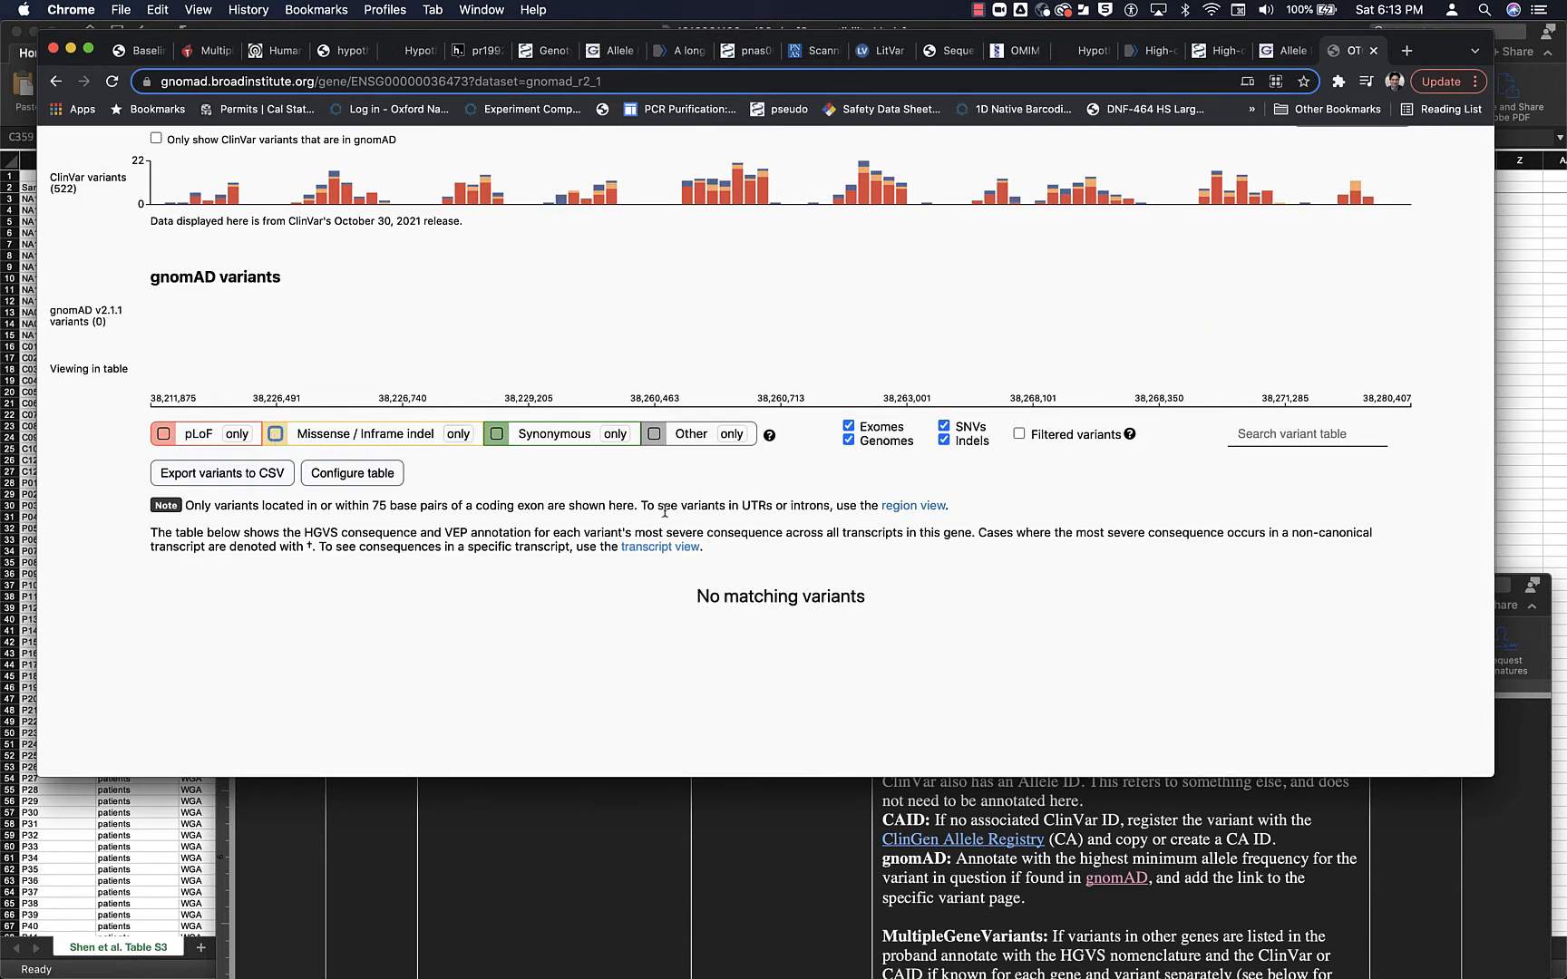
left_click(655, 435)
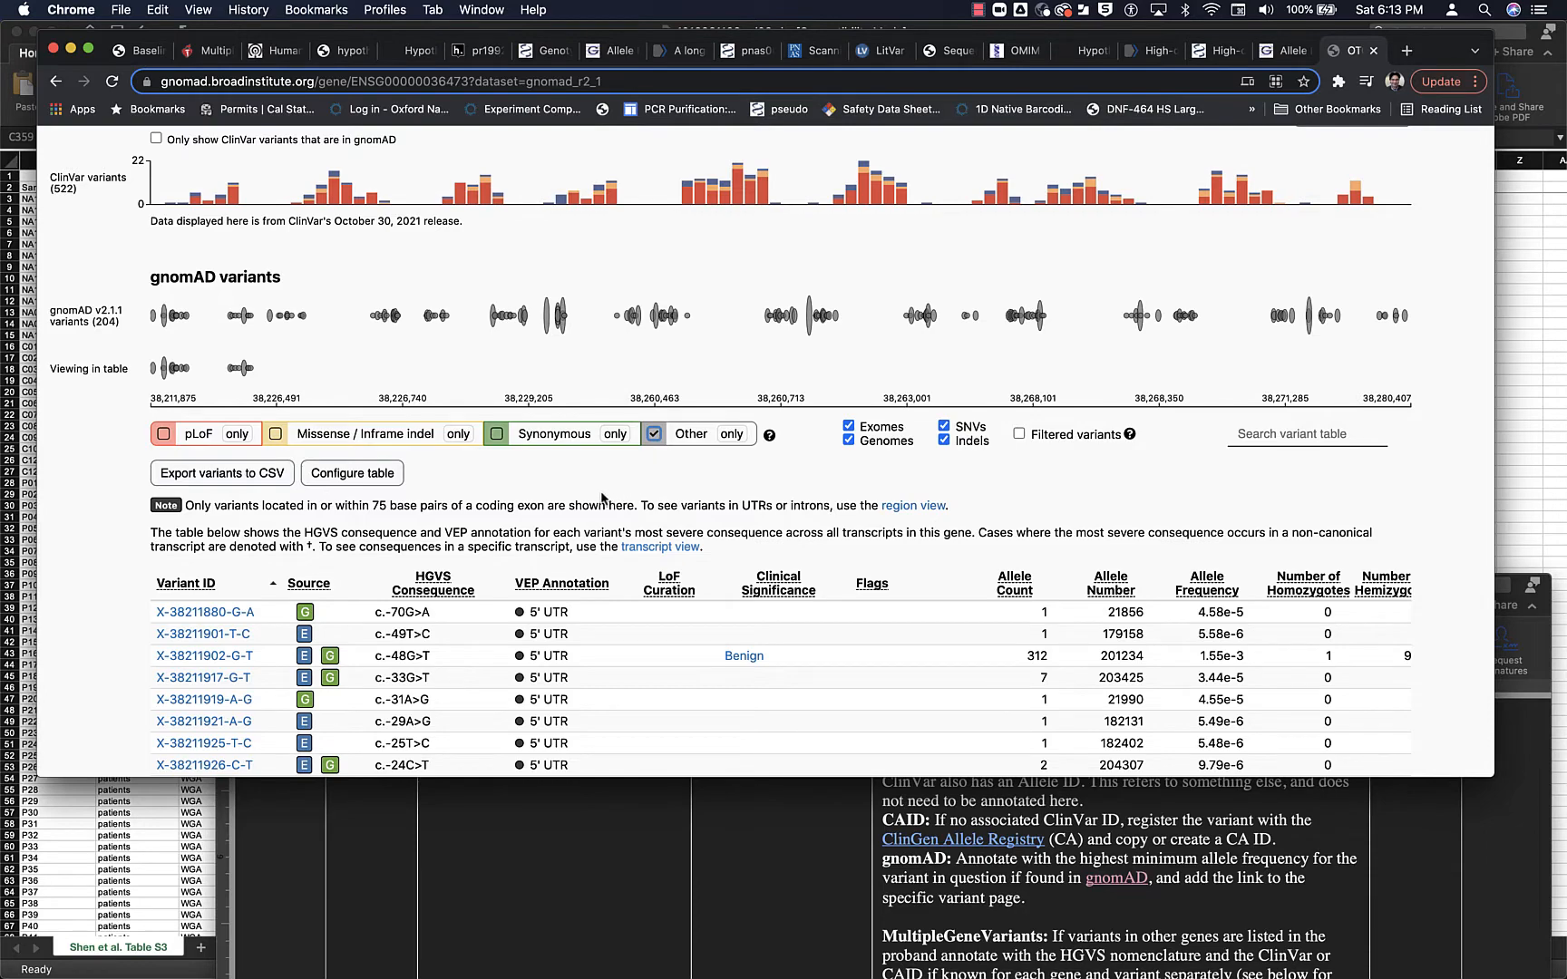
- Review the OTC constraint metrics, show the gene's transcripts and open the canonical transcript ENST00000039007.4
scroll(602, 497, "up", 5)
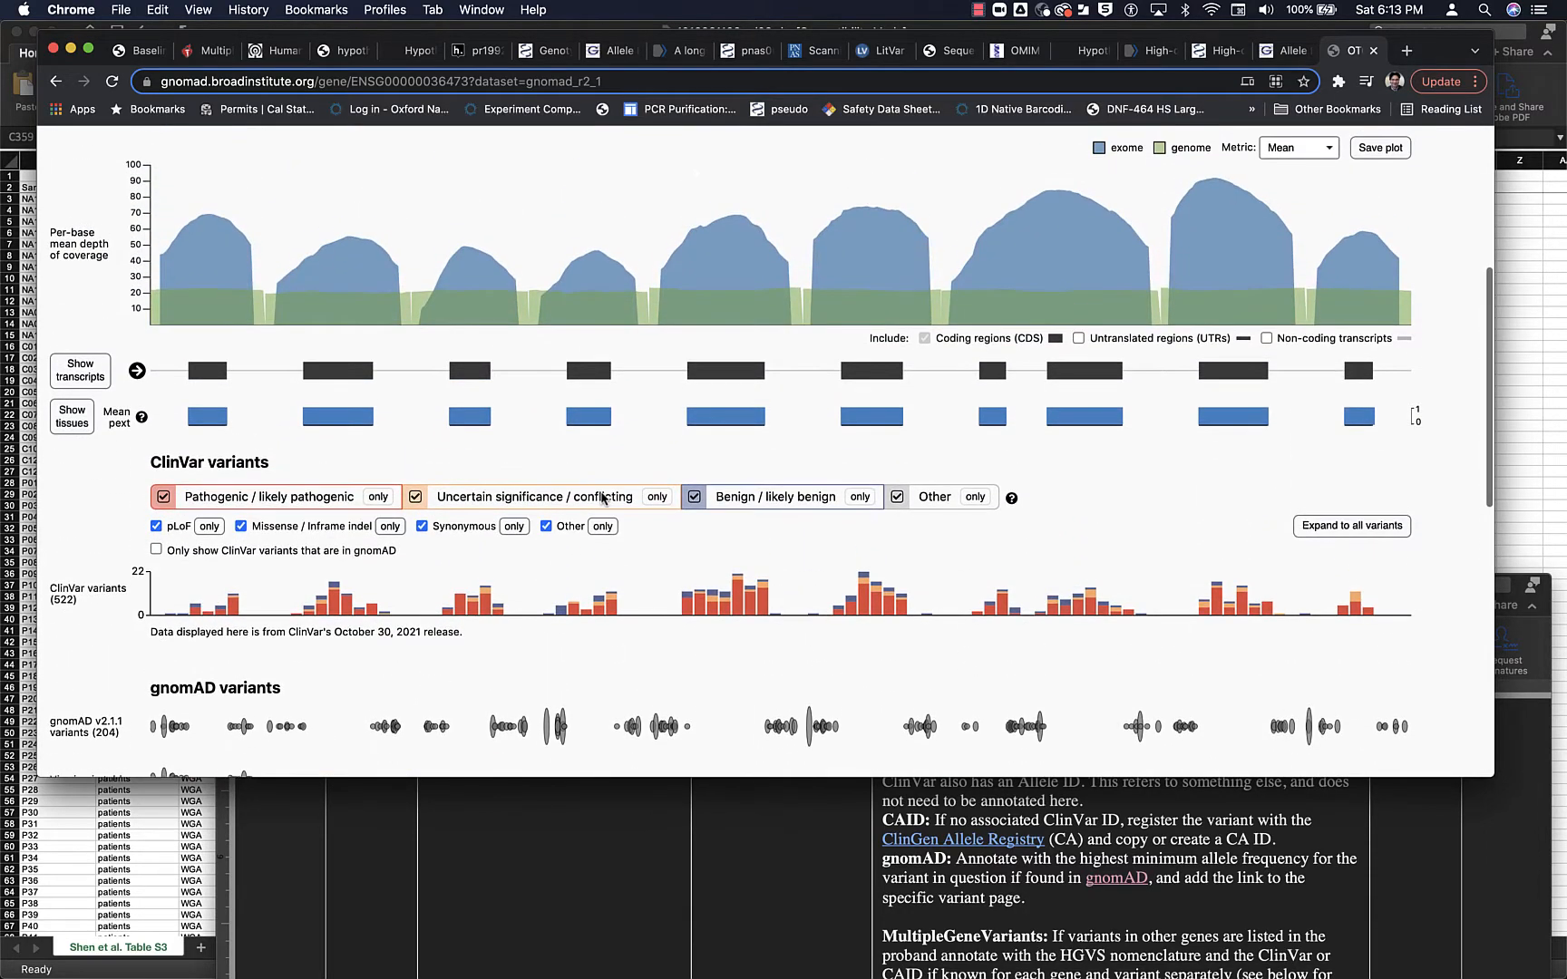
scroll(602, 498, "up", 5)
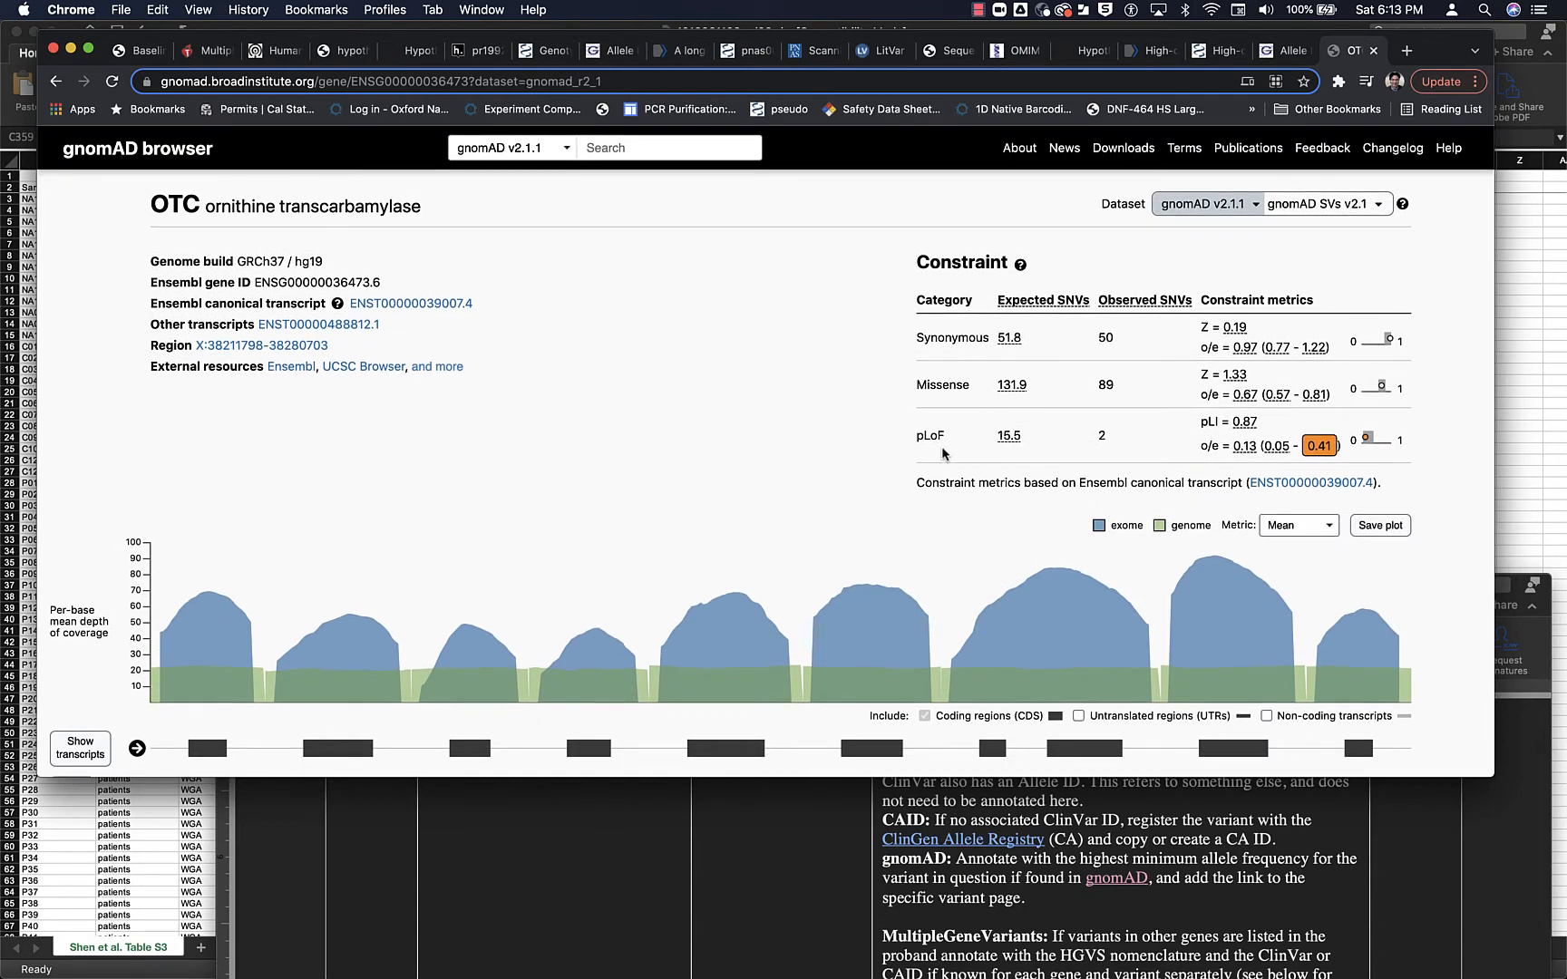
mouse_move(1007, 435)
scroll(462, 549, "down", 10)
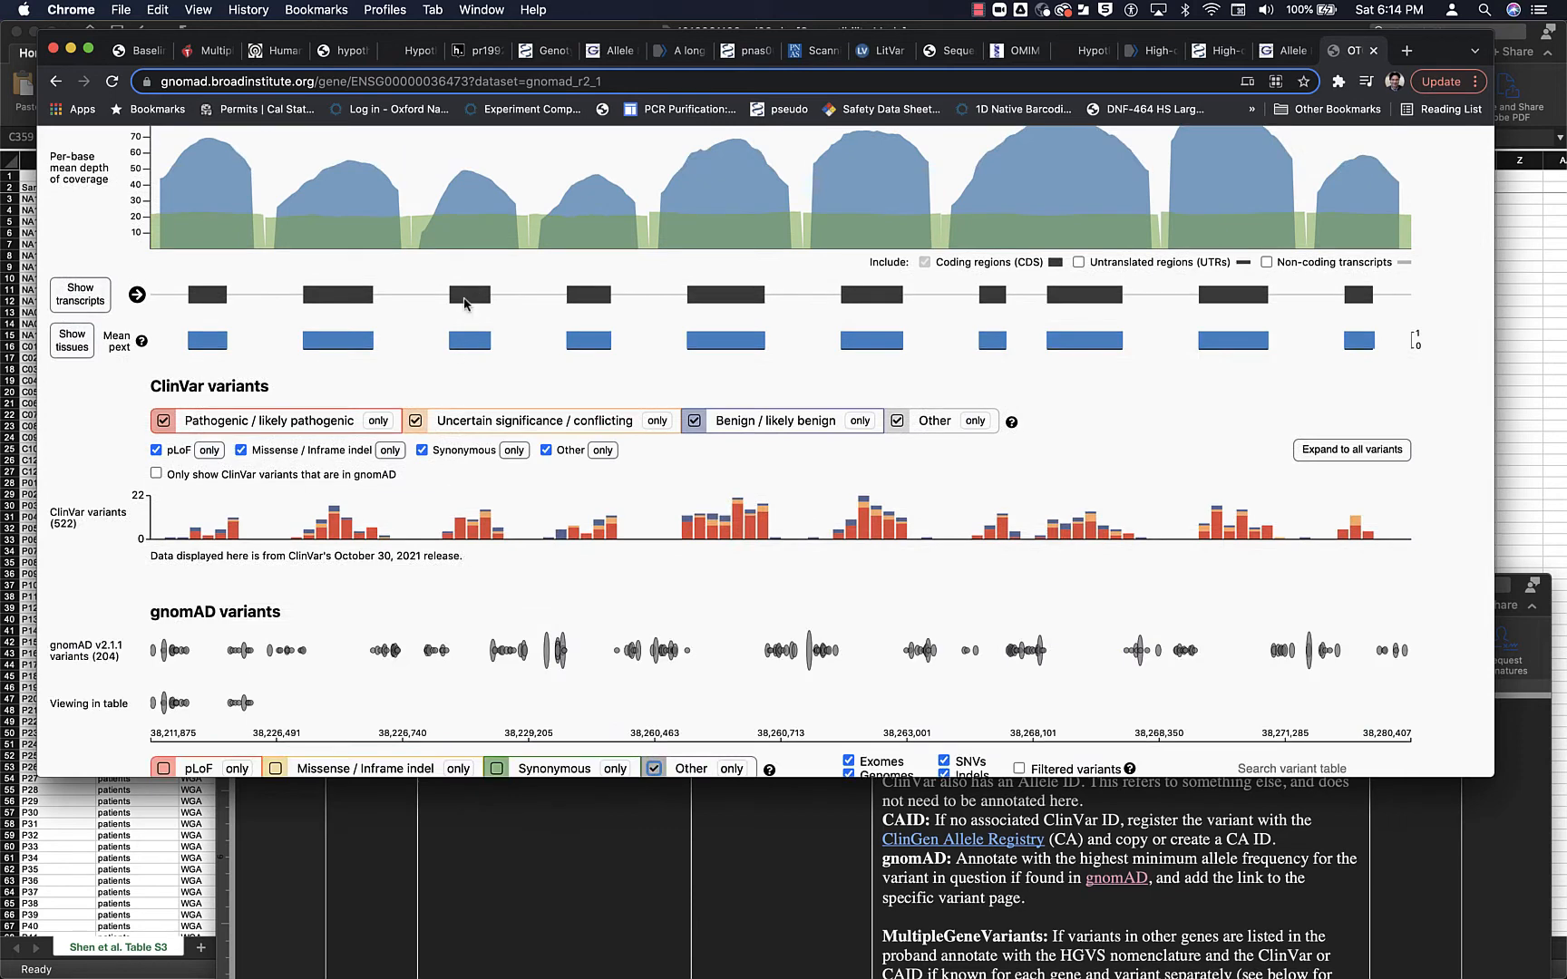
mouse_move(465, 349)
left_click(81, 294)
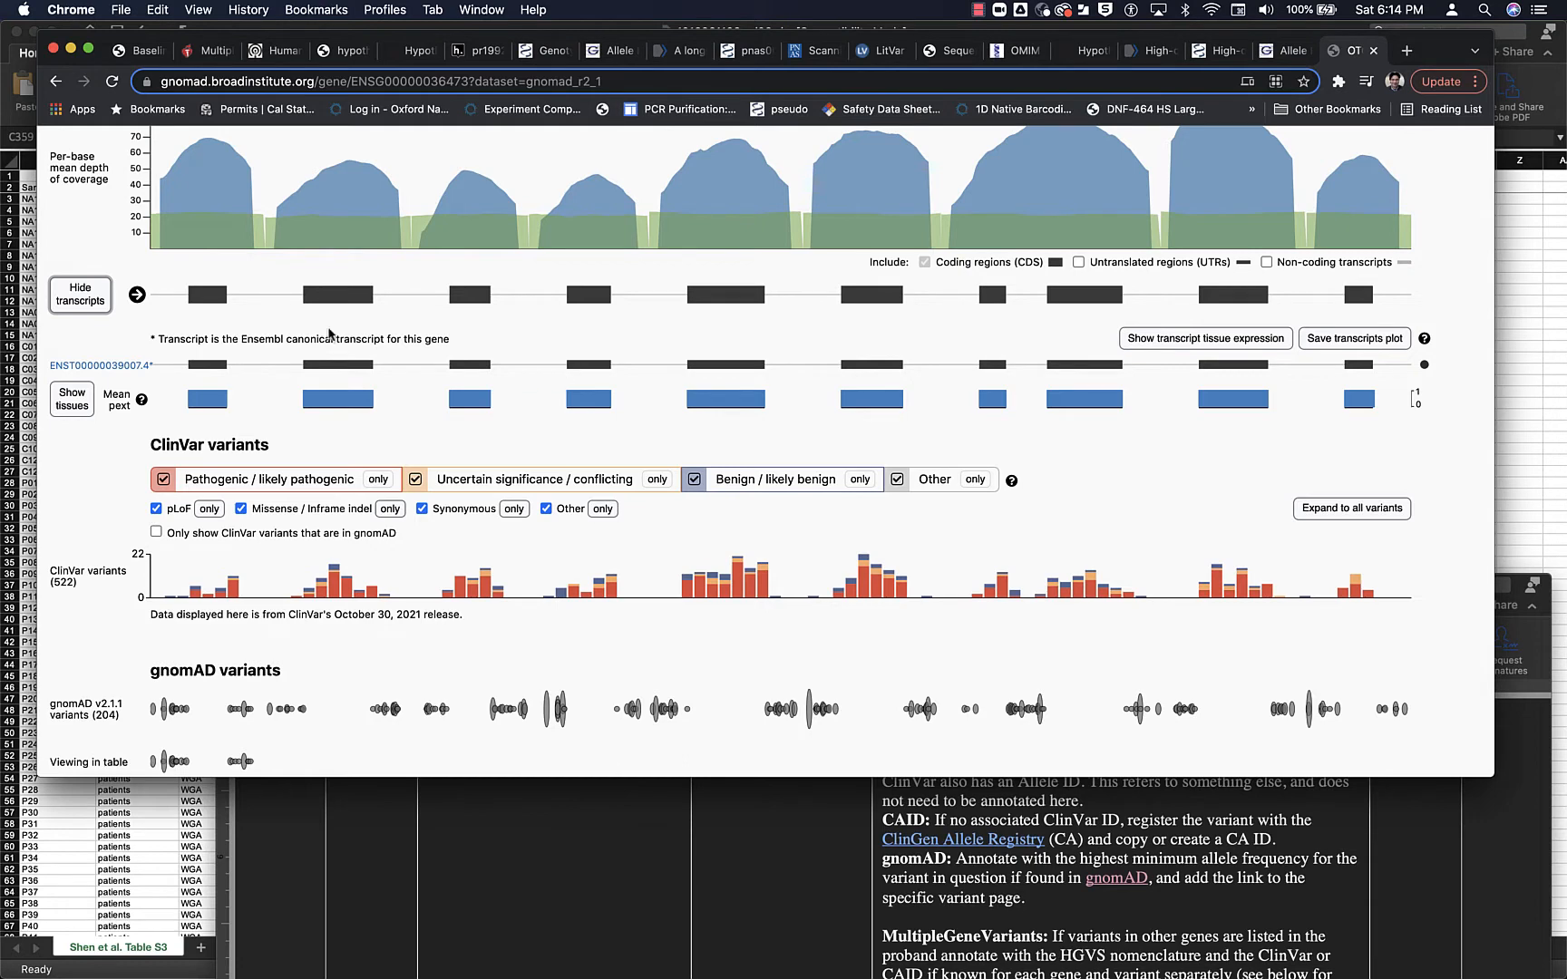
left_click(127, 365)
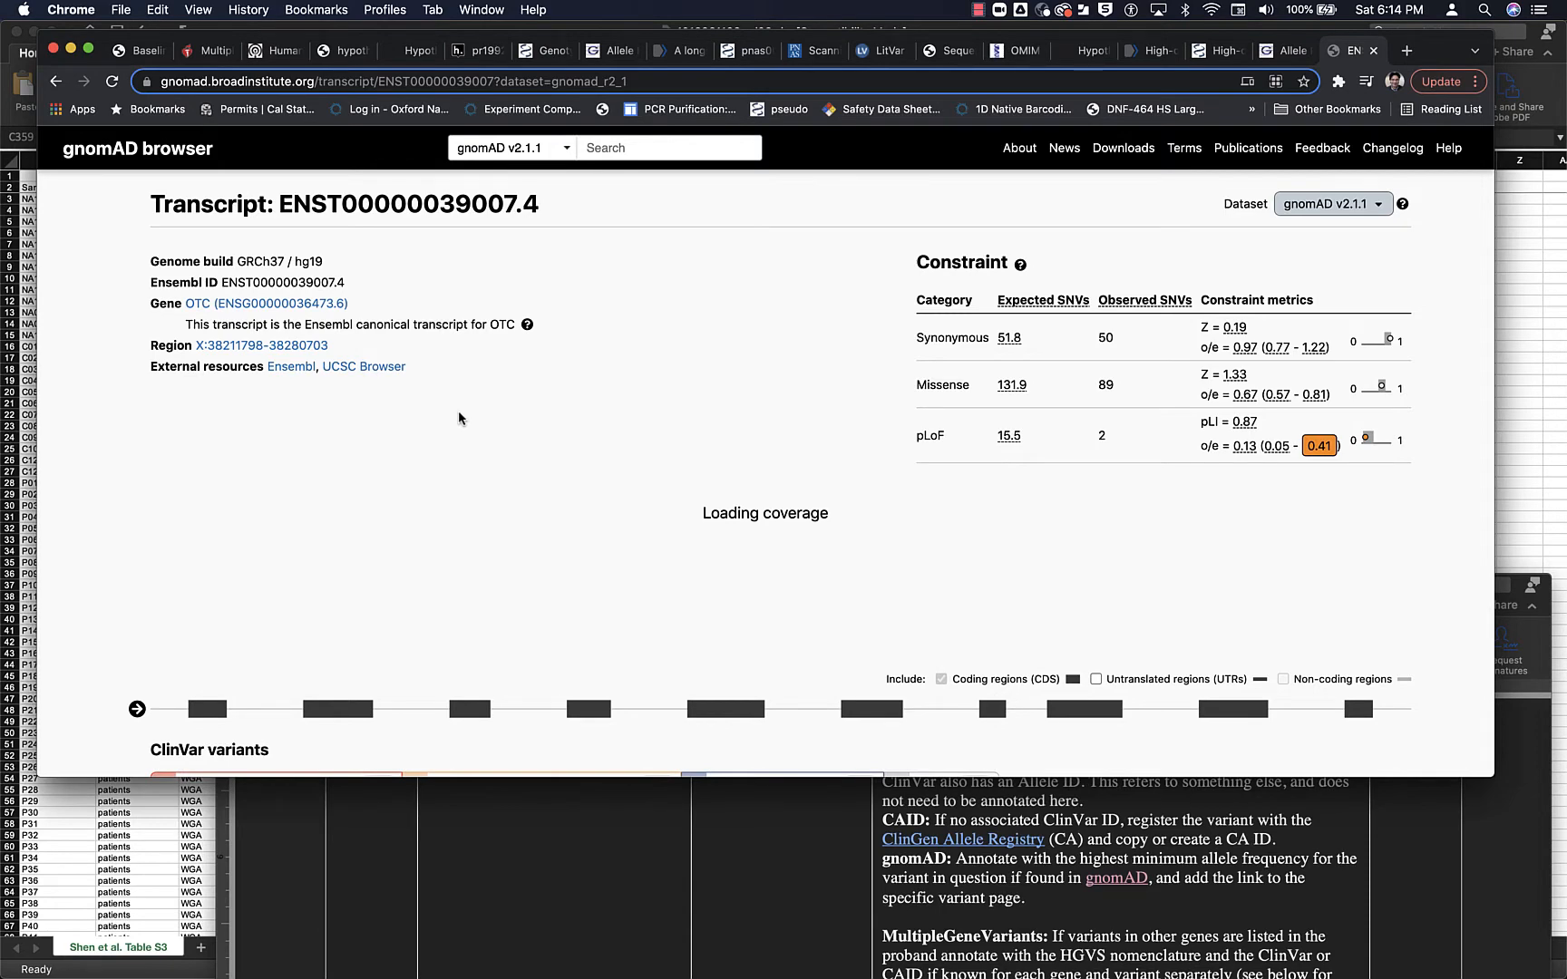
- Examine the transcript's gnomAD variant table for c.403del, reading the HGVS consequences around codon 135
scroll(459, 418, "down", 5)
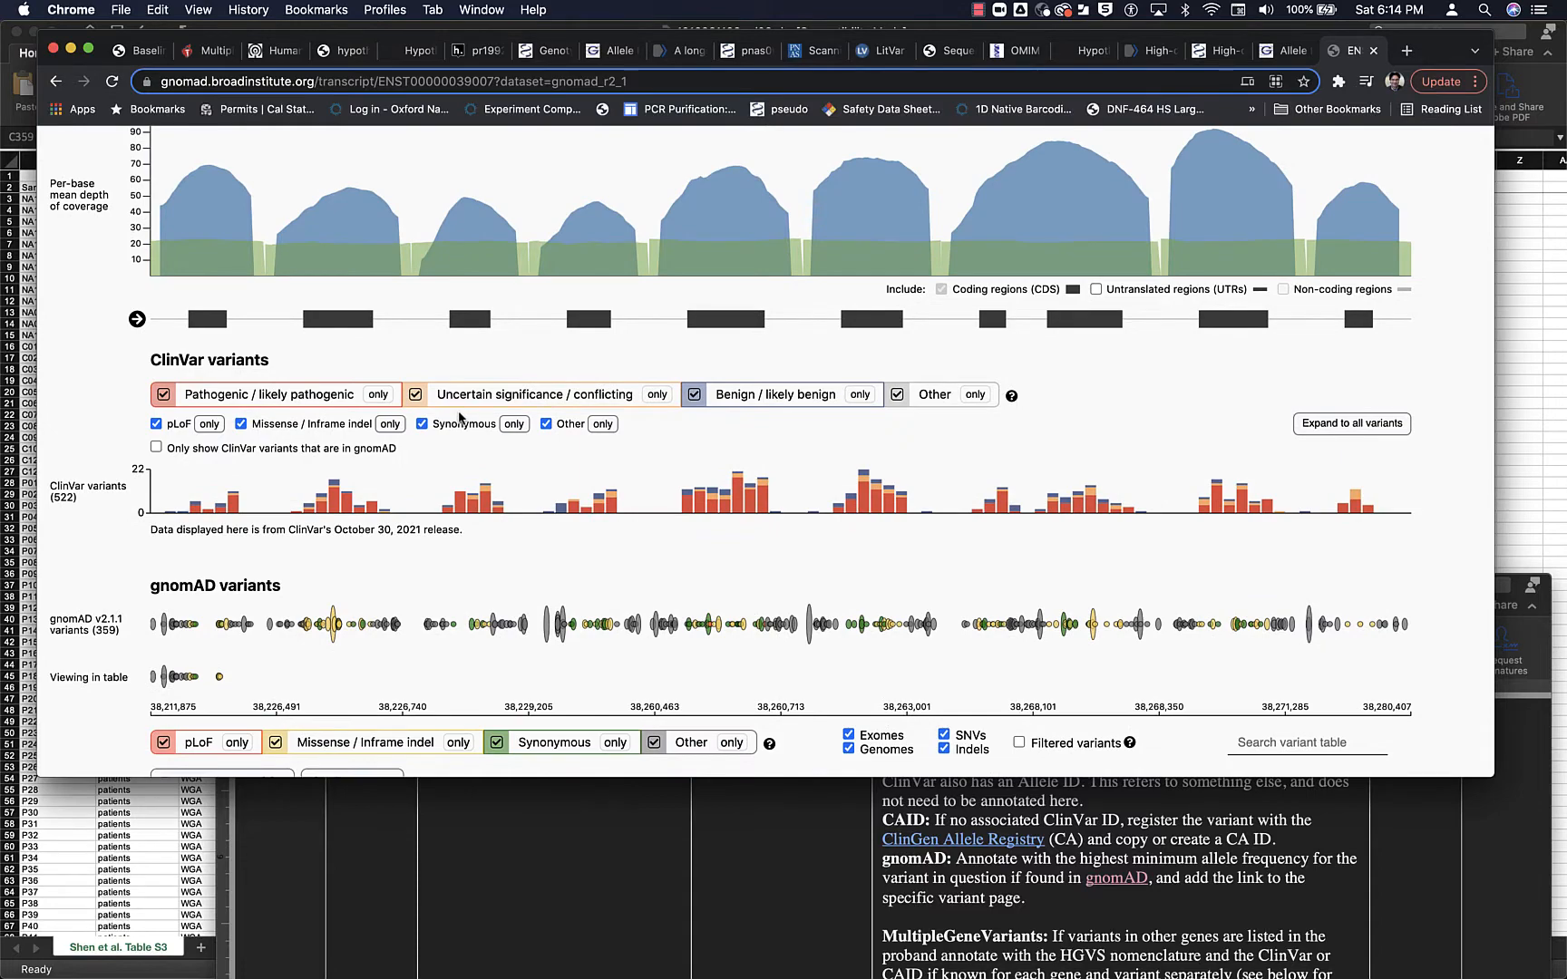
scroll(459, 418, "down", 5)
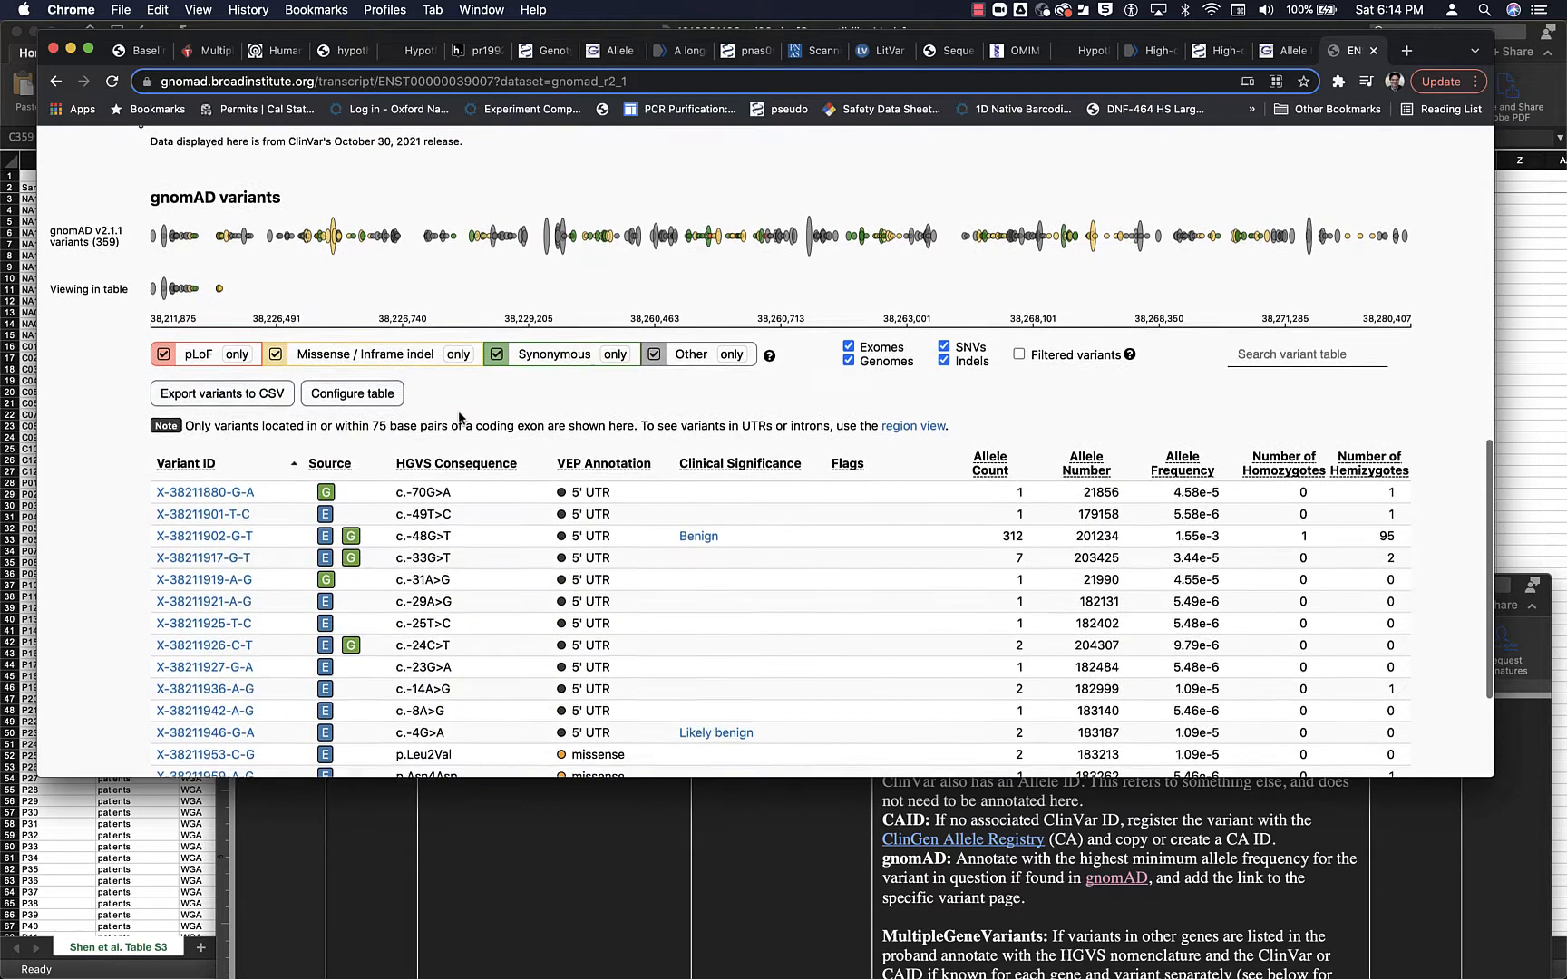
scroll(459, 418, "down", 3)
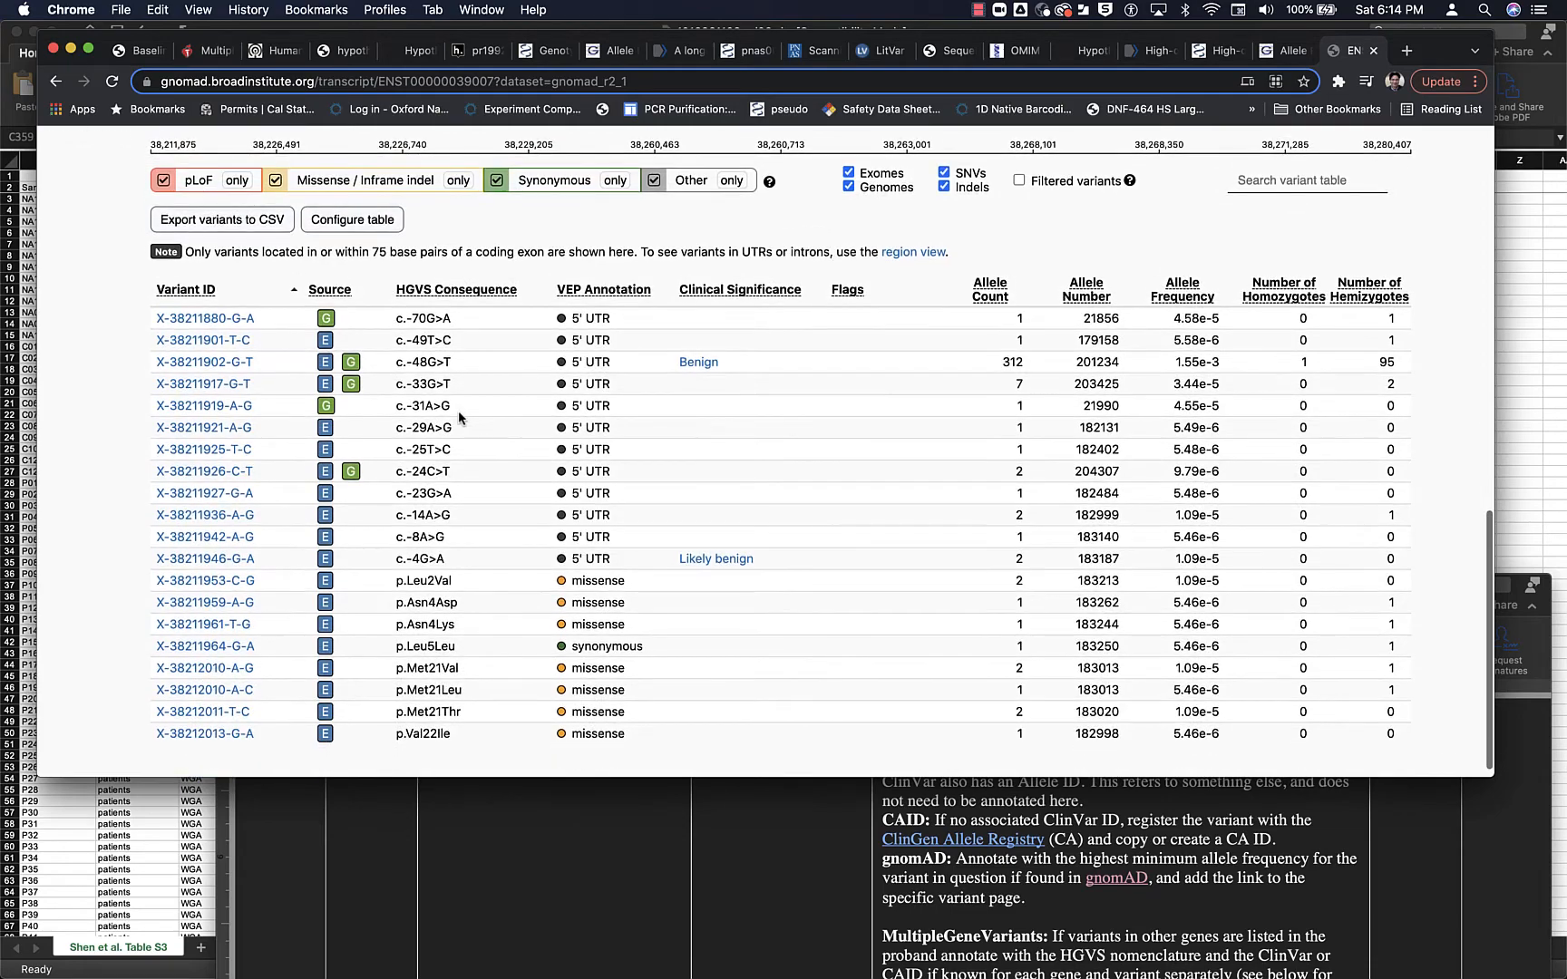
scroll(459, 417, "down", 10)
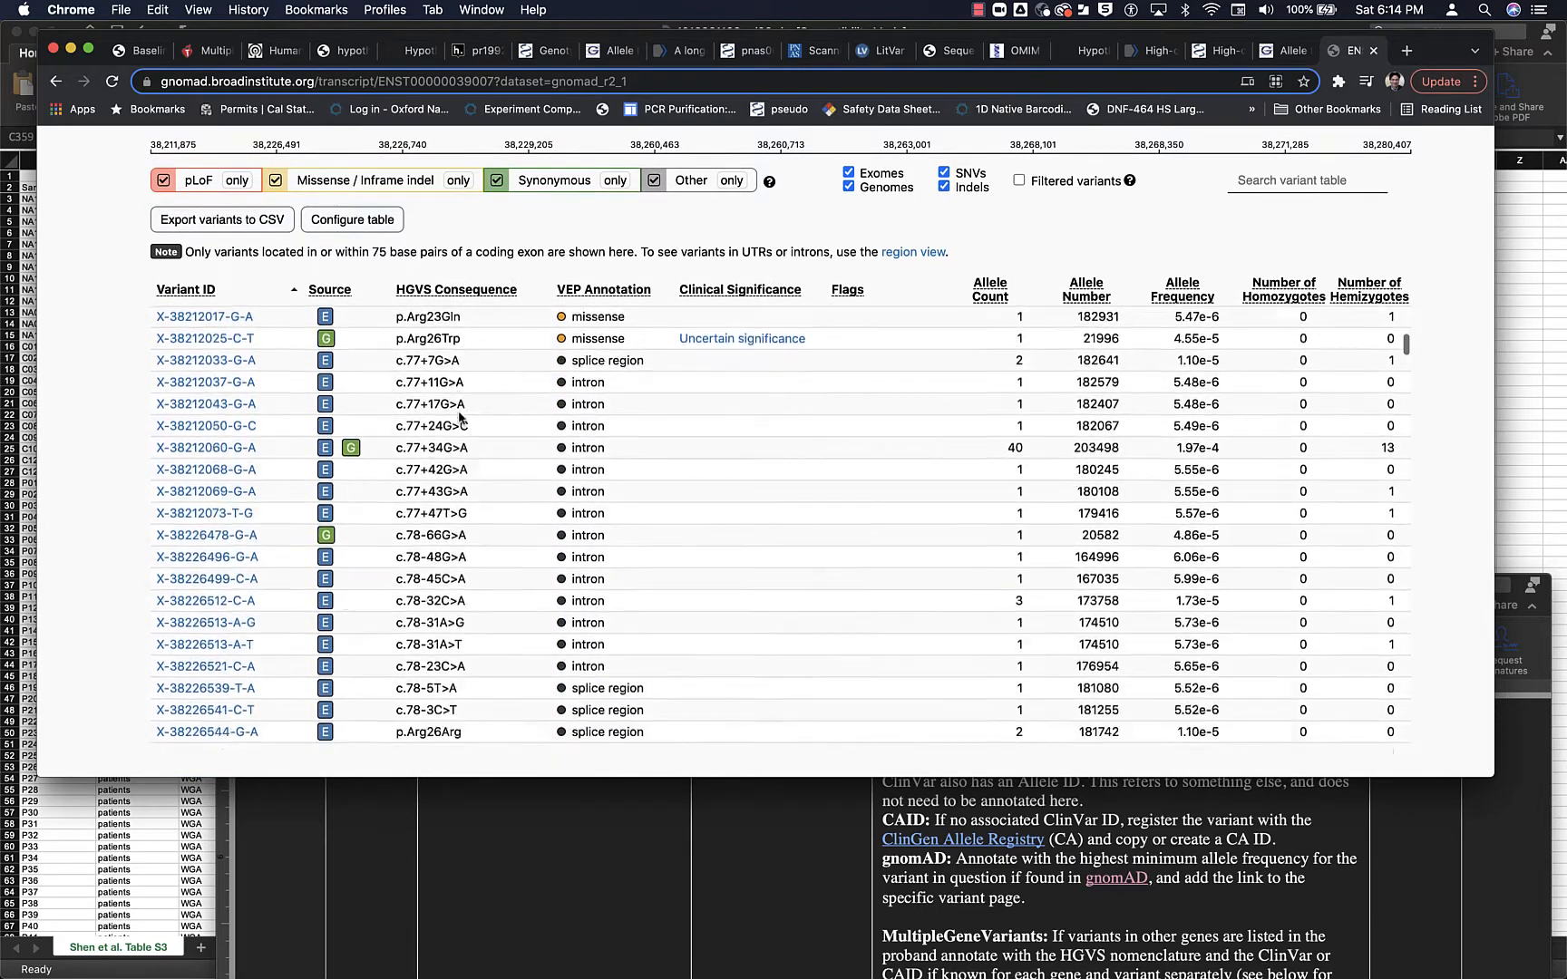
scroll(459, 418, "down", 15)
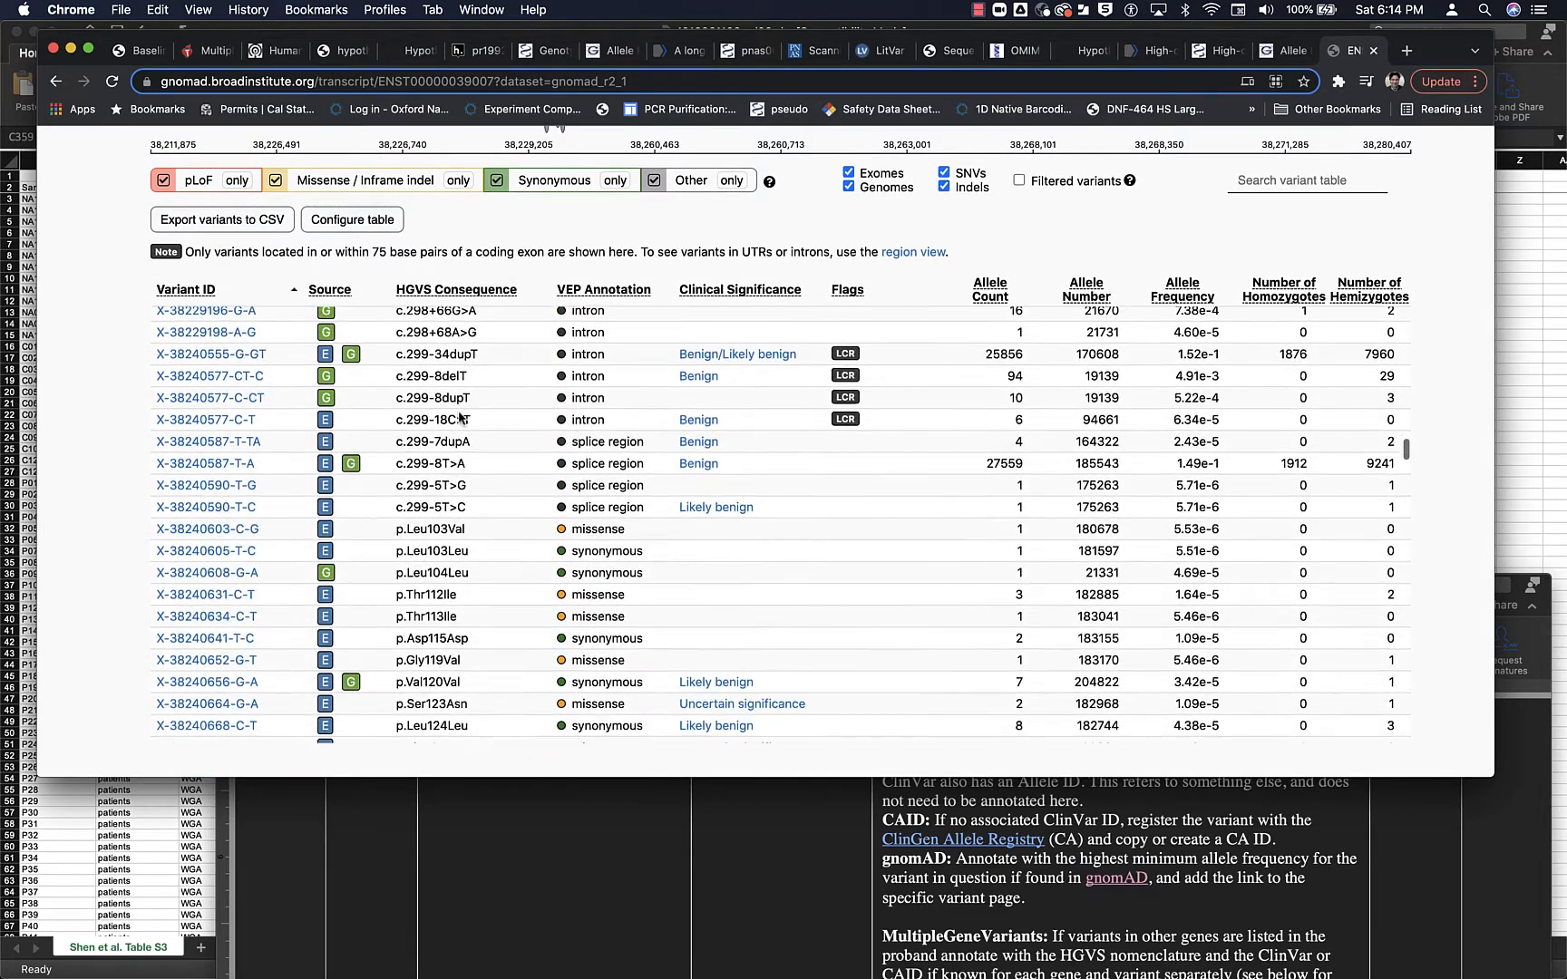
scroll(459, 418, "down", 15)
scroll(459, 413, "down", 10)
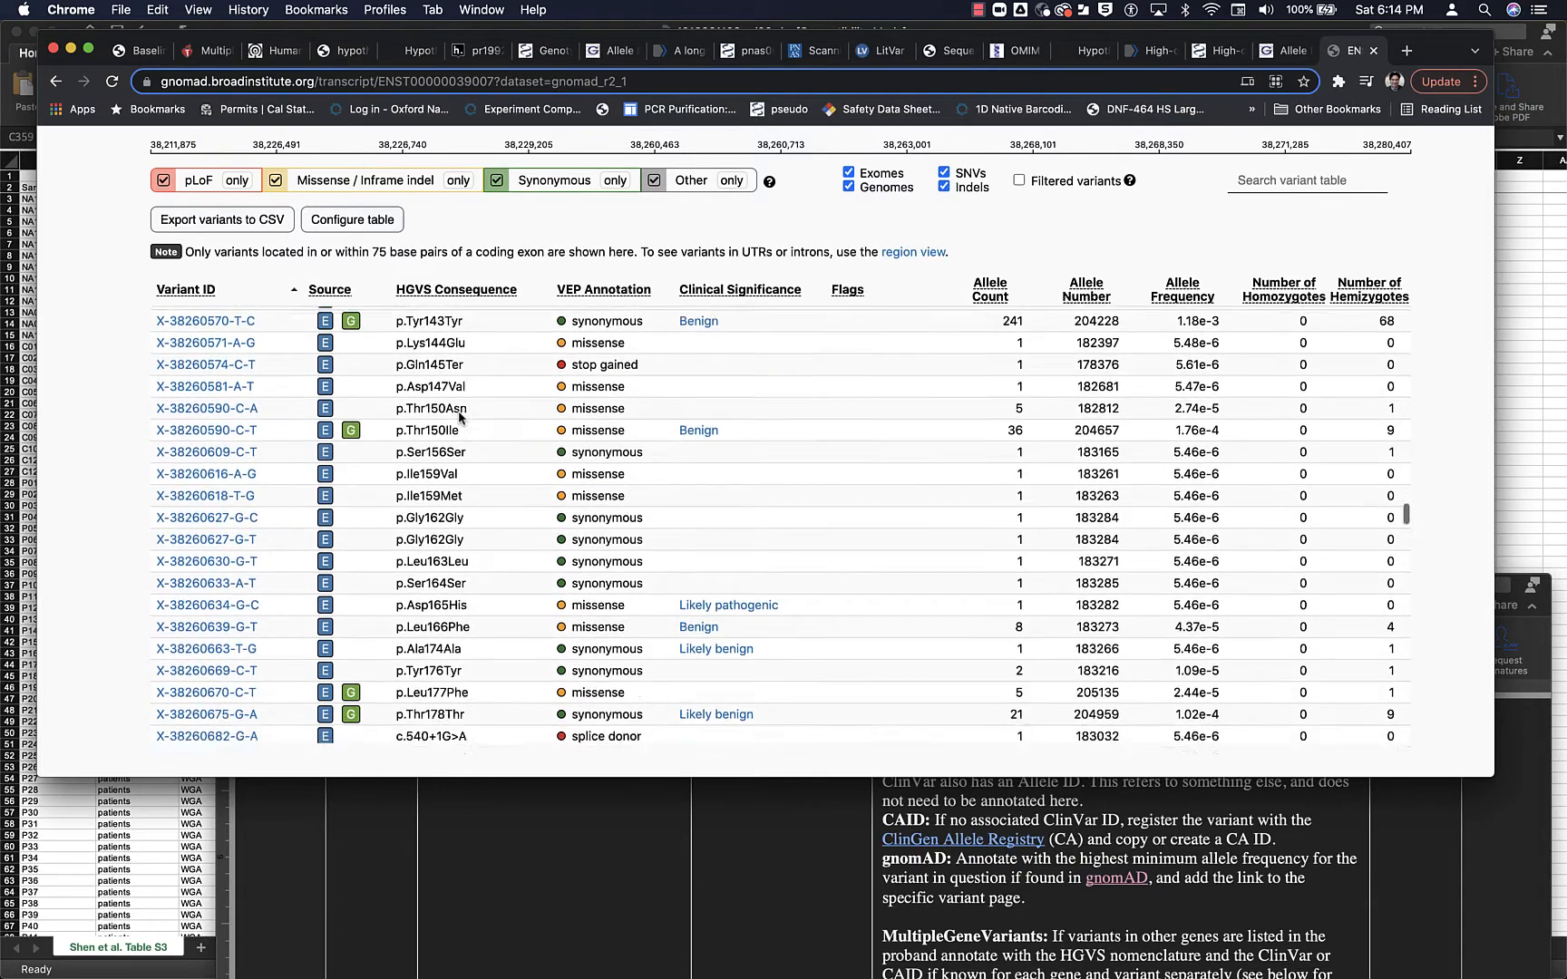
scroll(459, 416, "up", 8)
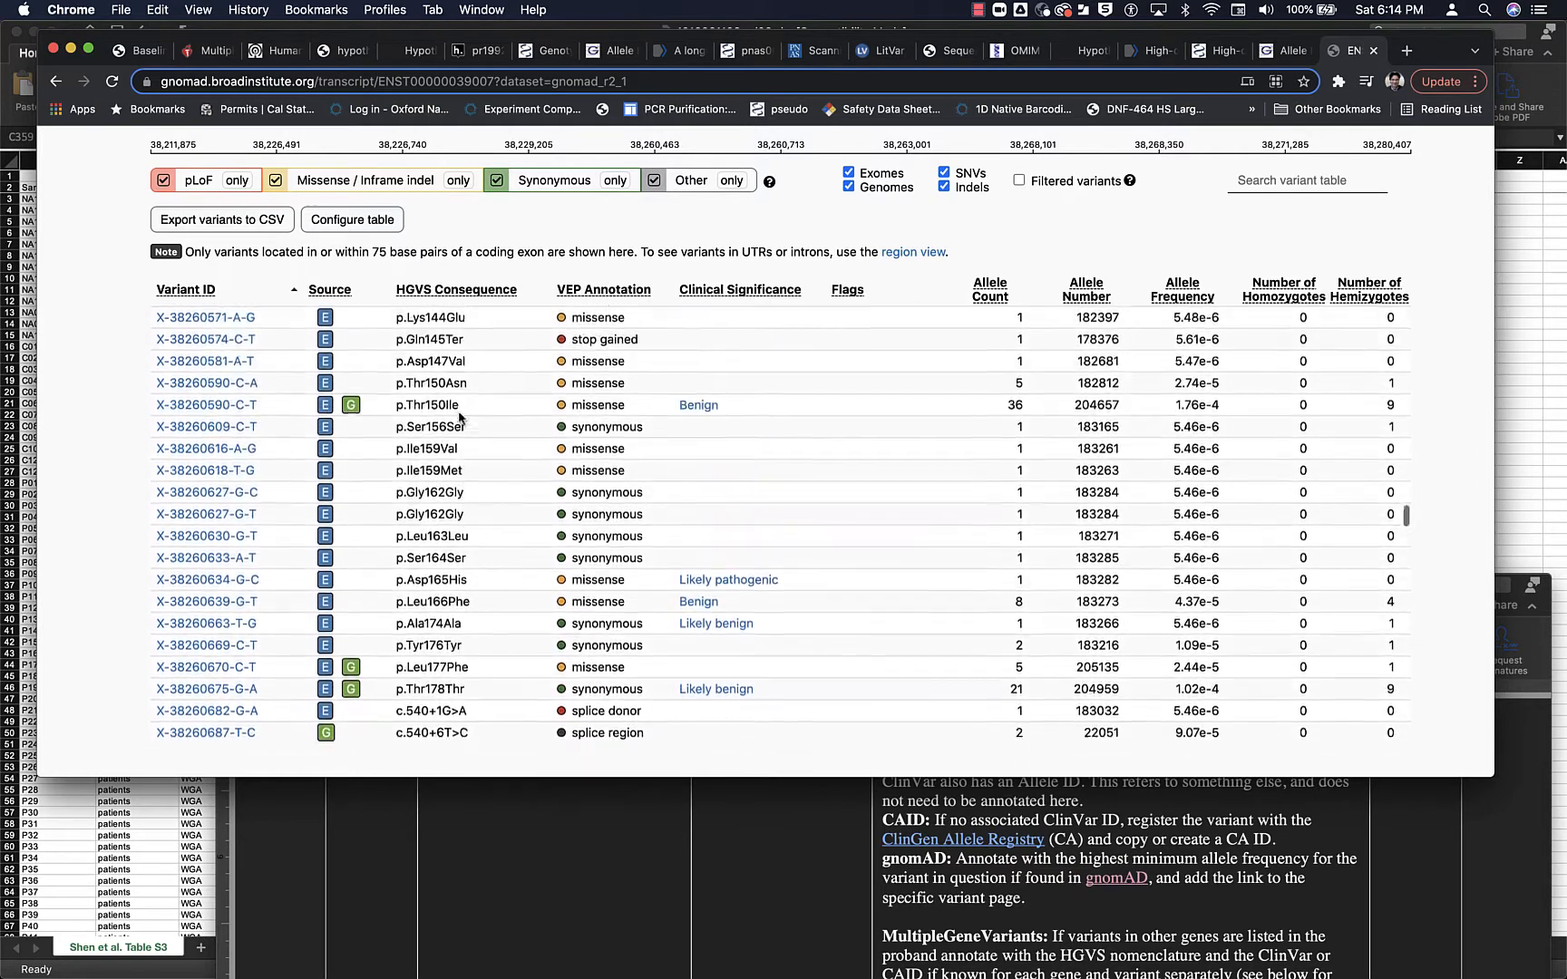
scroll(459, 416, "up", 1)
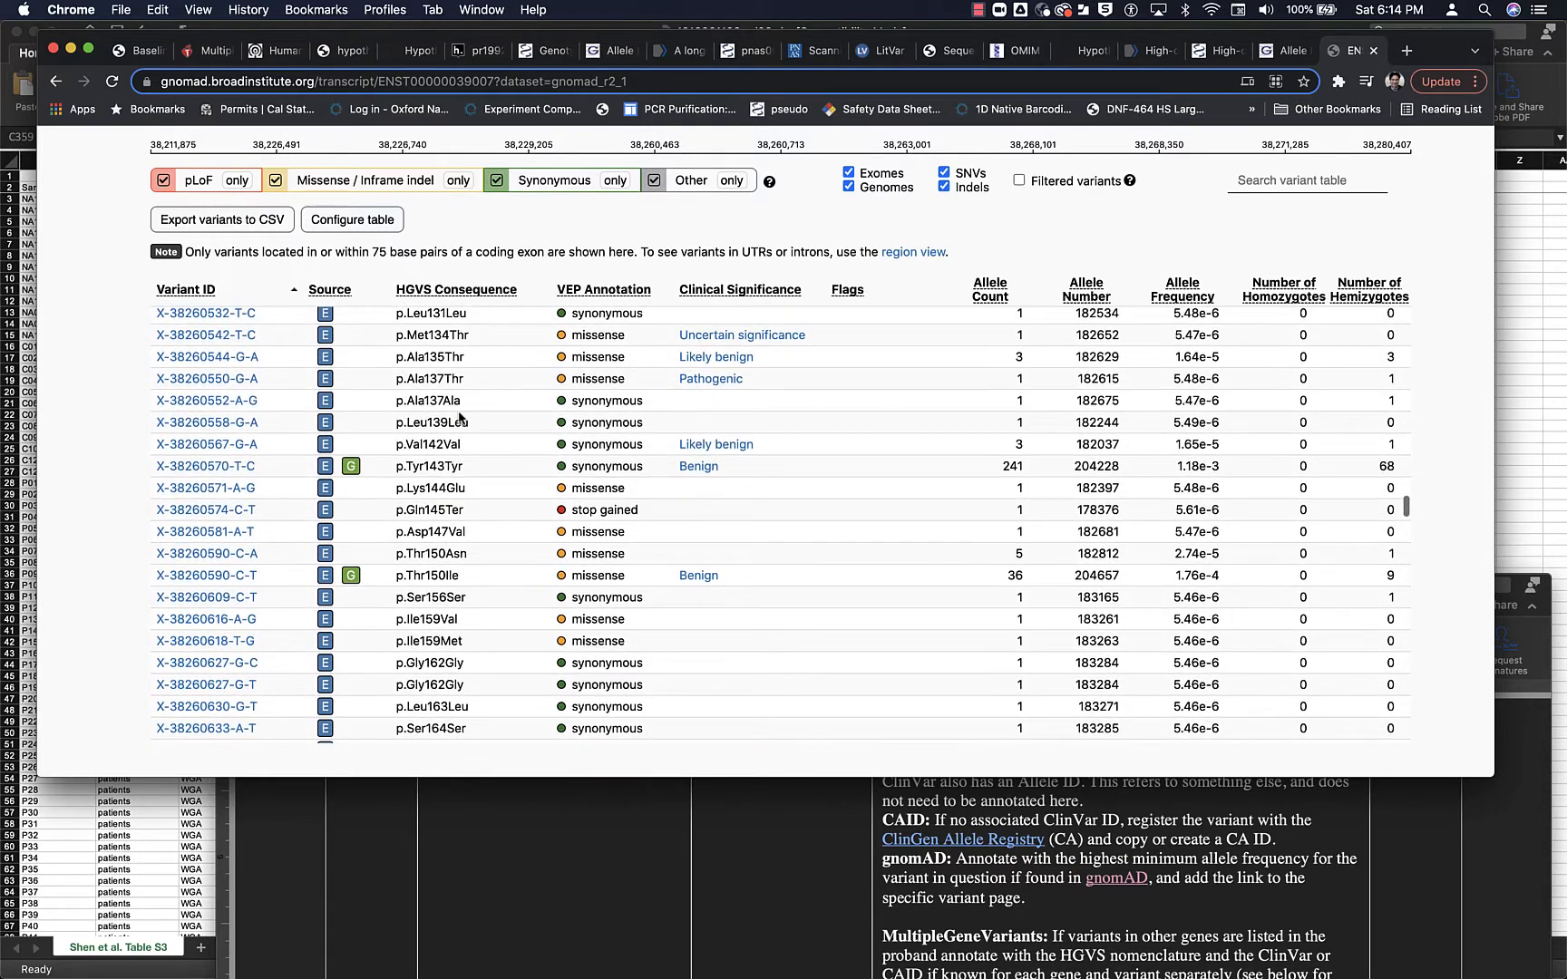
scroll(459, 416, "up", 6)
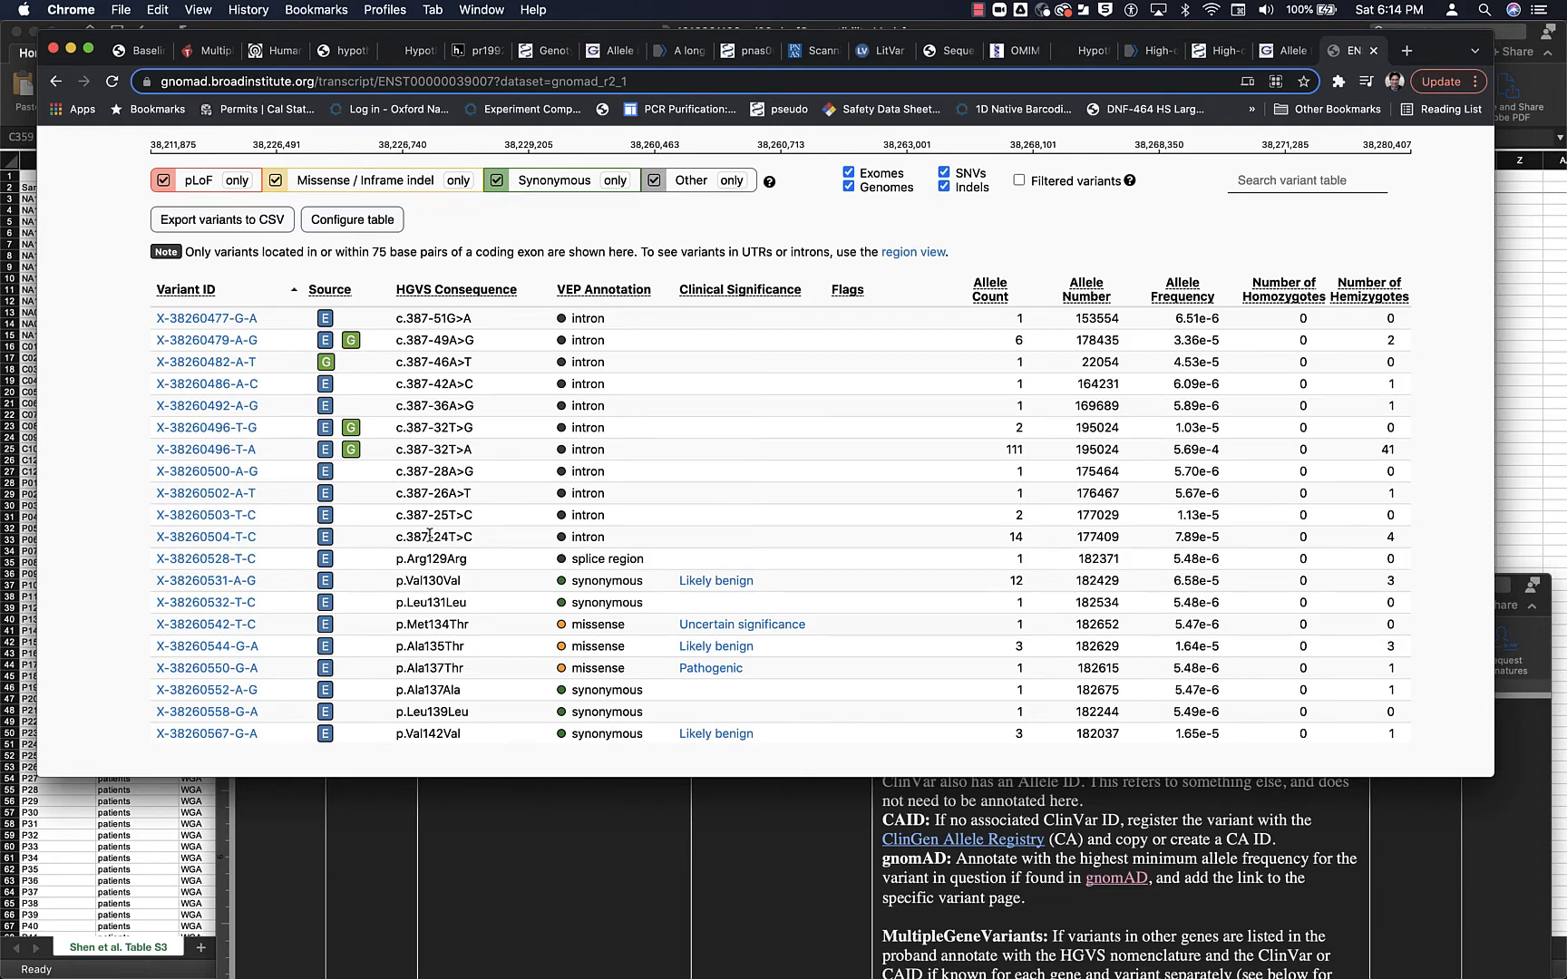
- Check the remaining gnomAD variants through the 3' UTR for a c.403 deletion
scroll(430, 536, "down", 12)
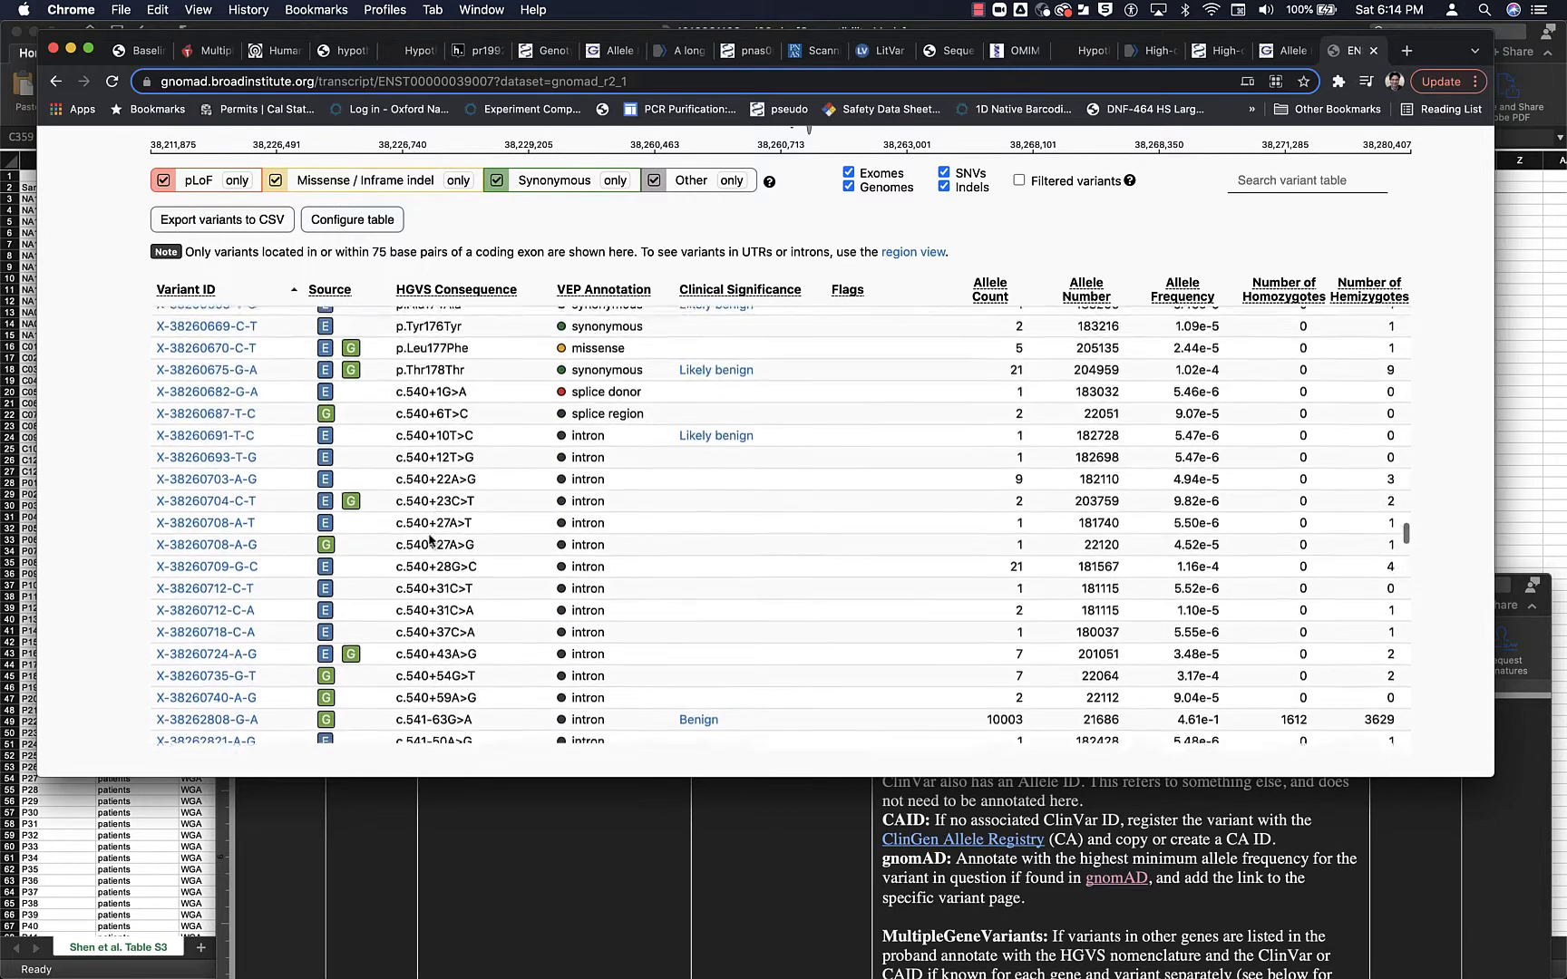
scroll(429, 541, "up", 2)
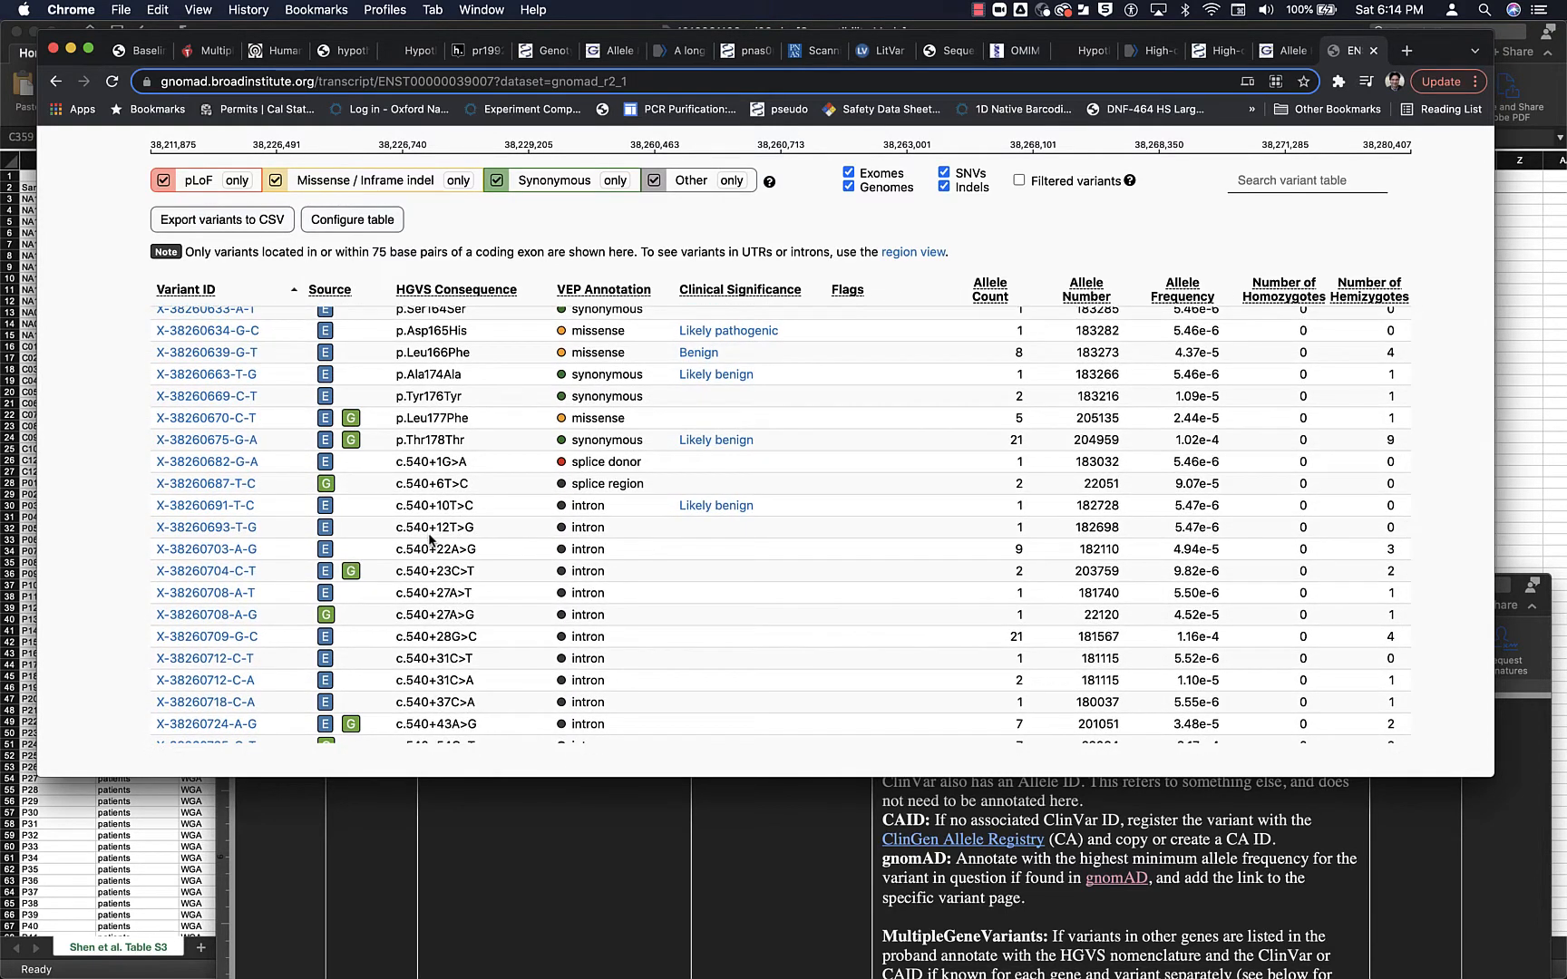
scroll(430, 541, "up", 5)
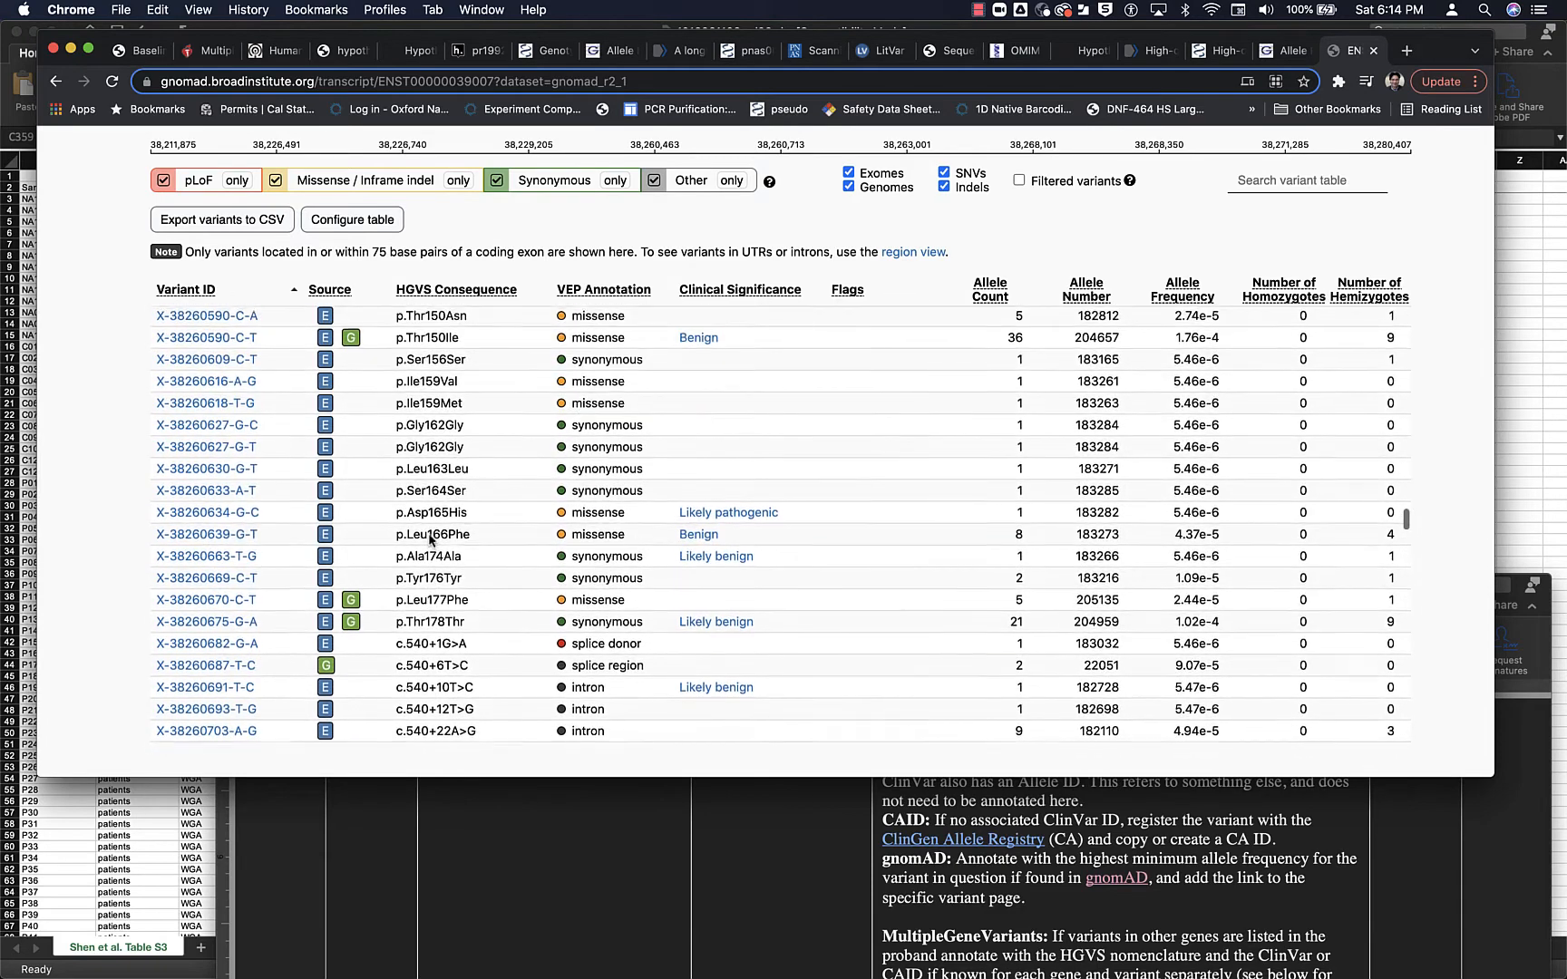
scroll(429, 541, "up", 2)
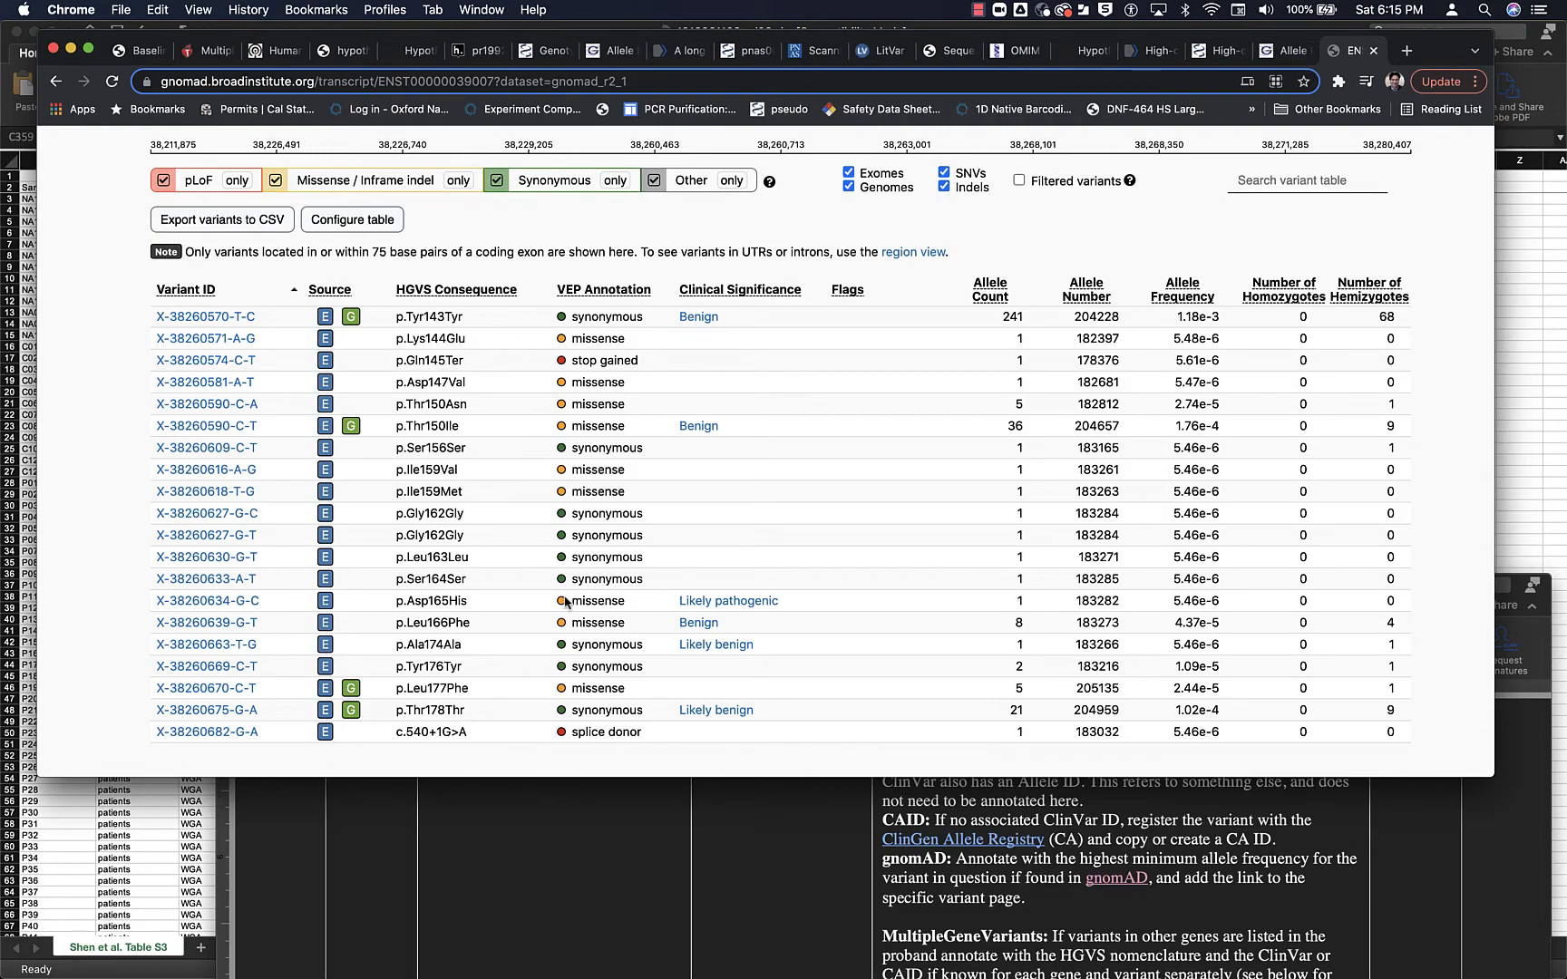
scroll(564, 601, "down", 3)
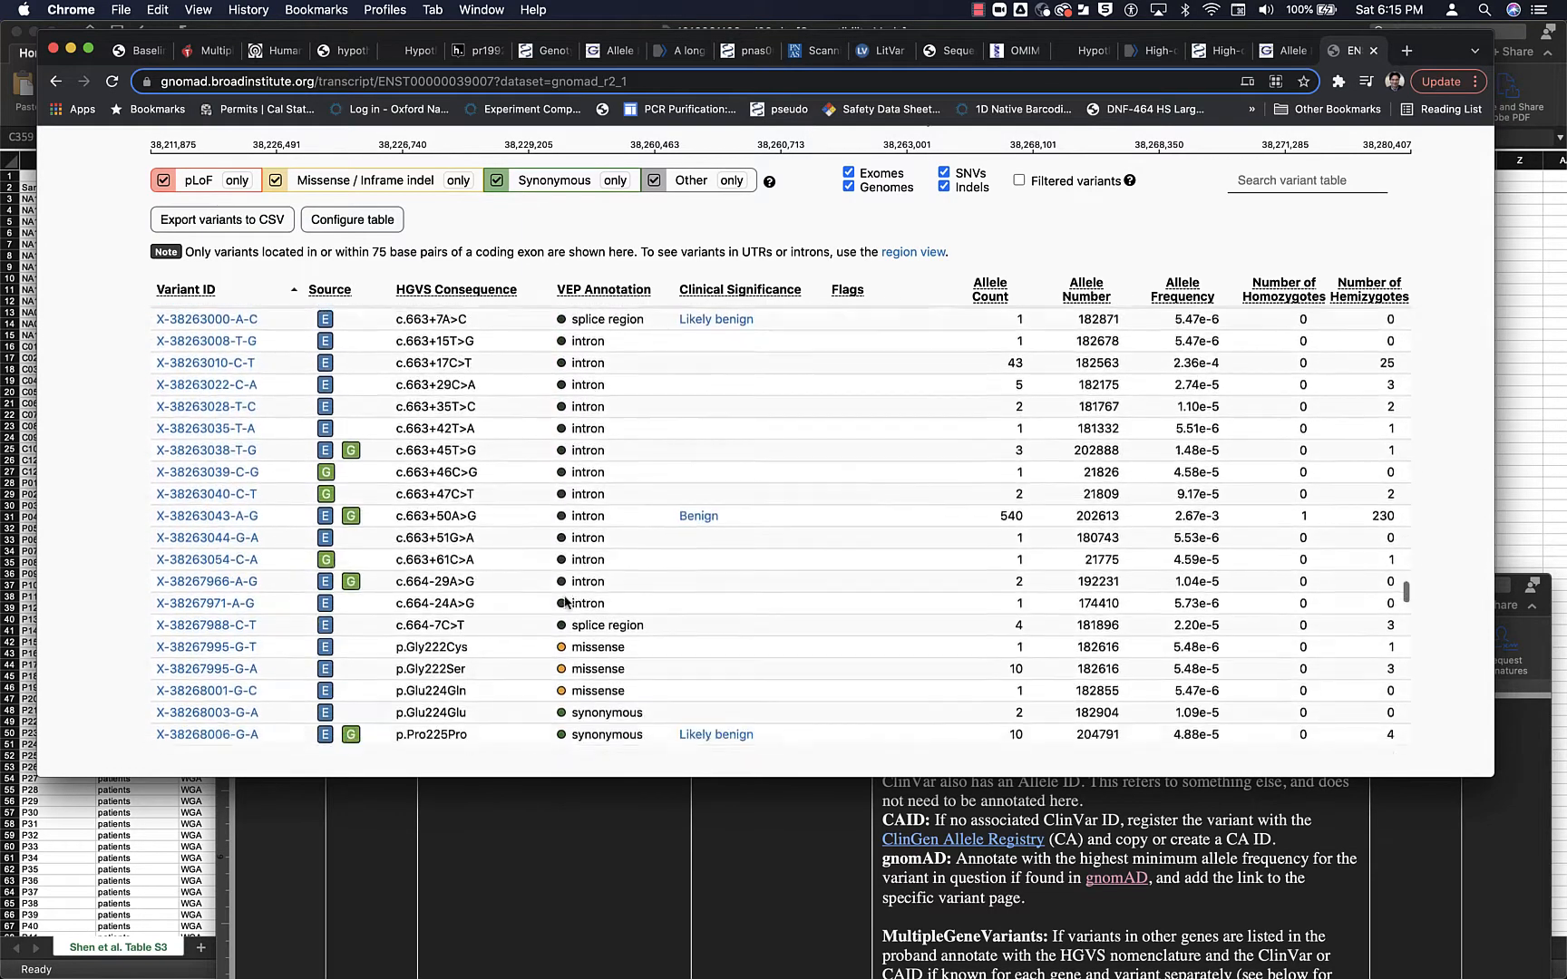
scroll(564, 601, "down", 1)
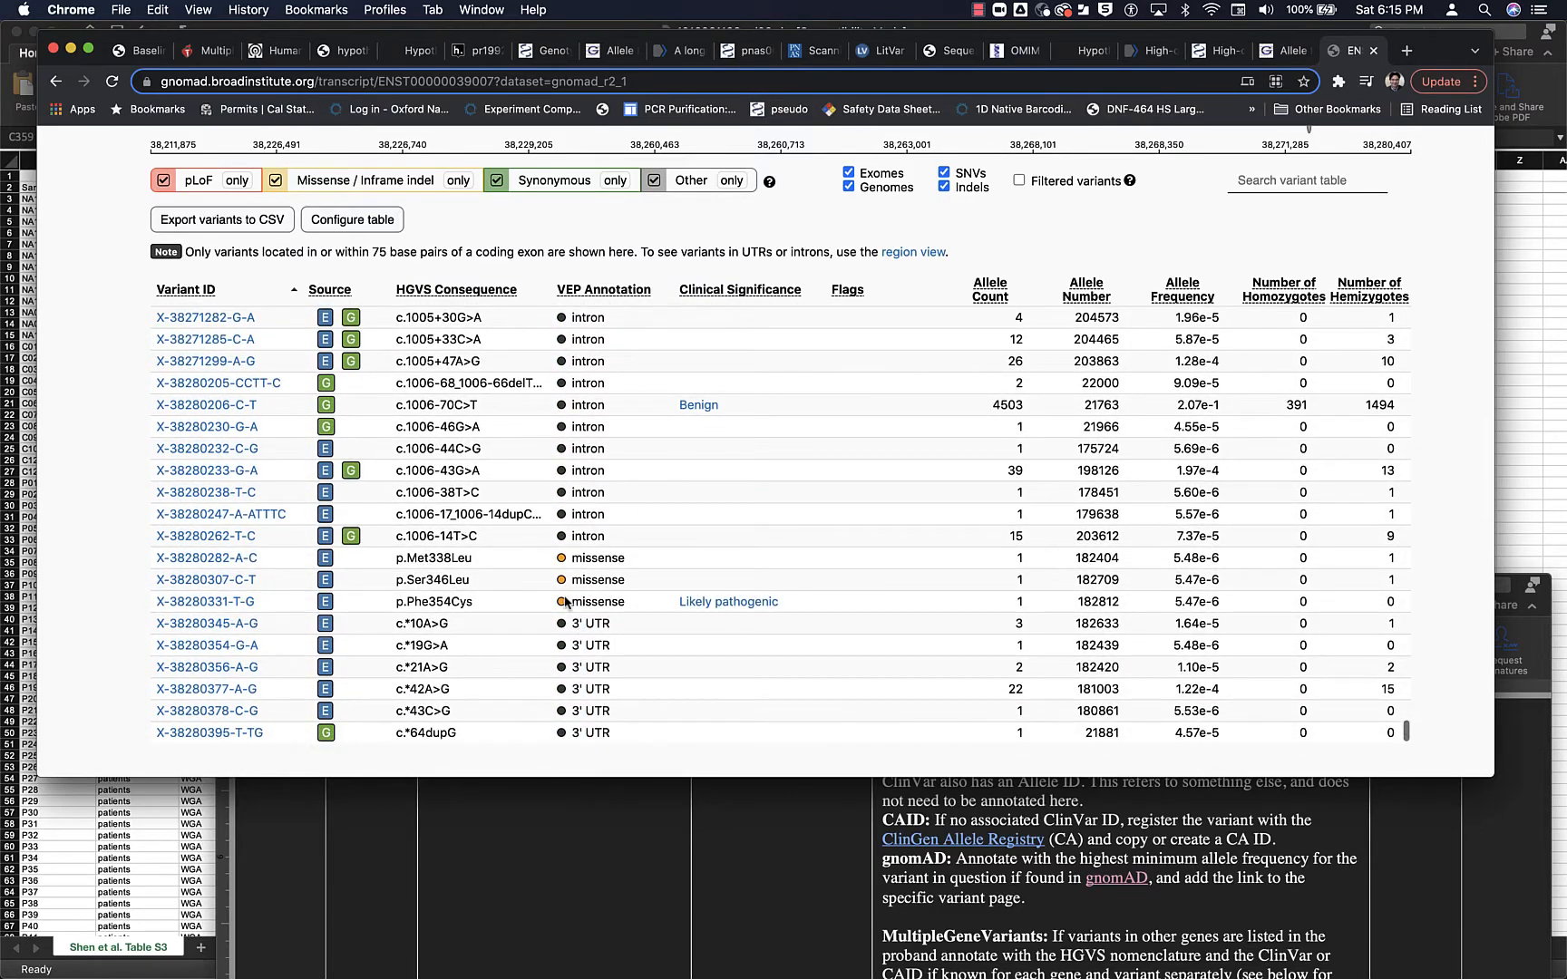
scroll(564, 602, "down", 1)
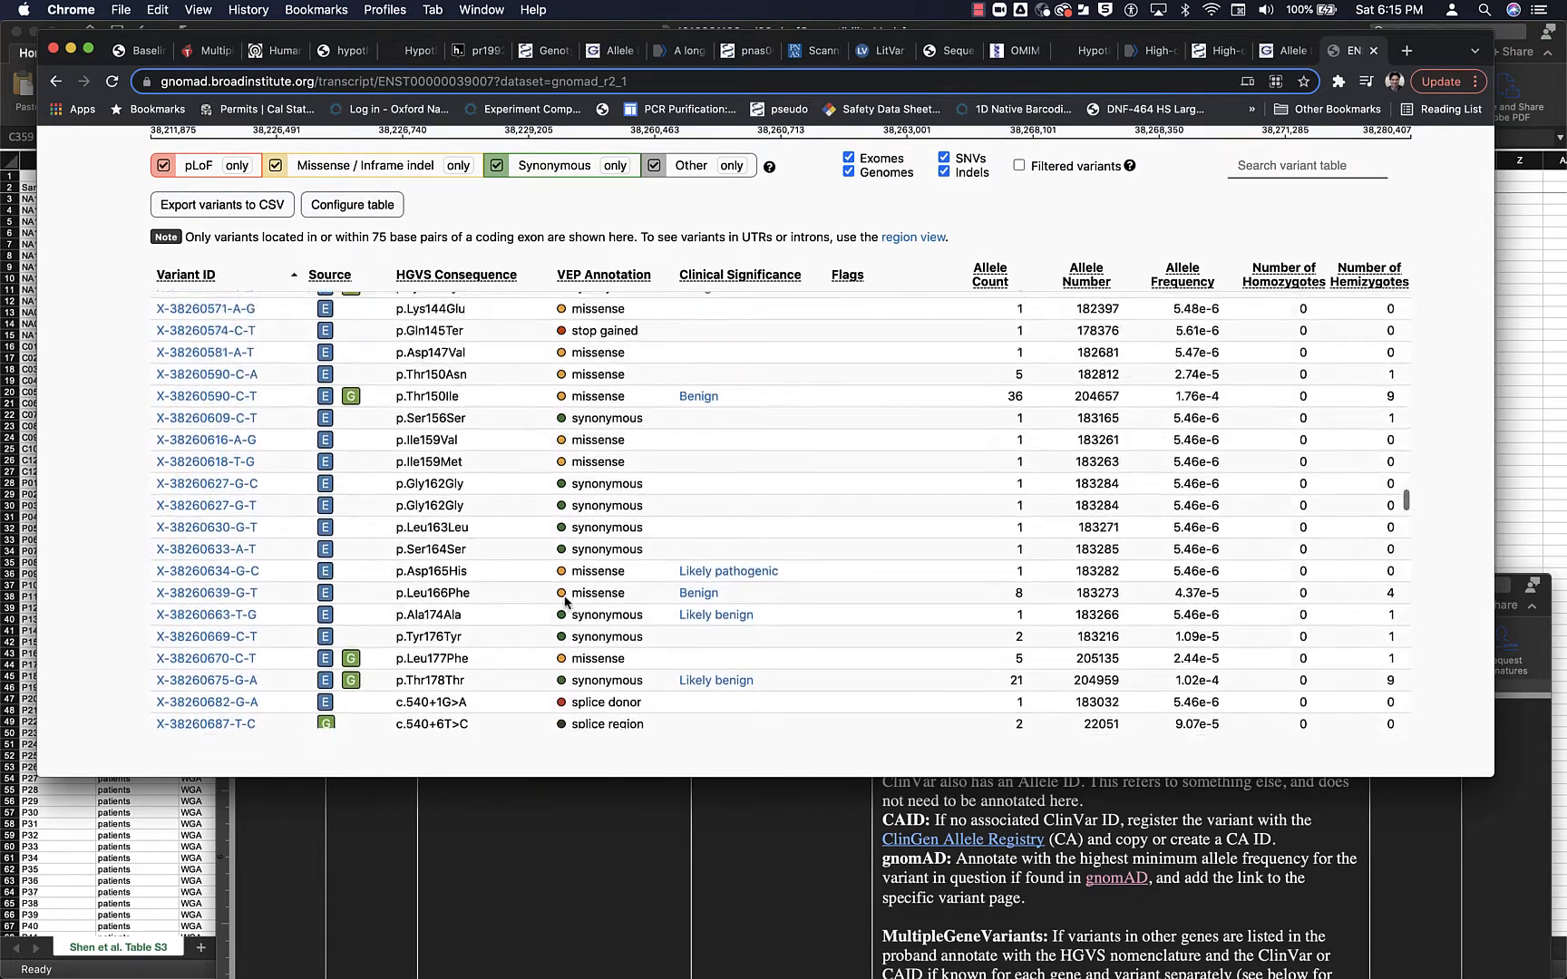
- Recheck the variant table from the early exons down to the p.Ala135 region for the frameshift deletion
scroll(564, 601, "down", 4)
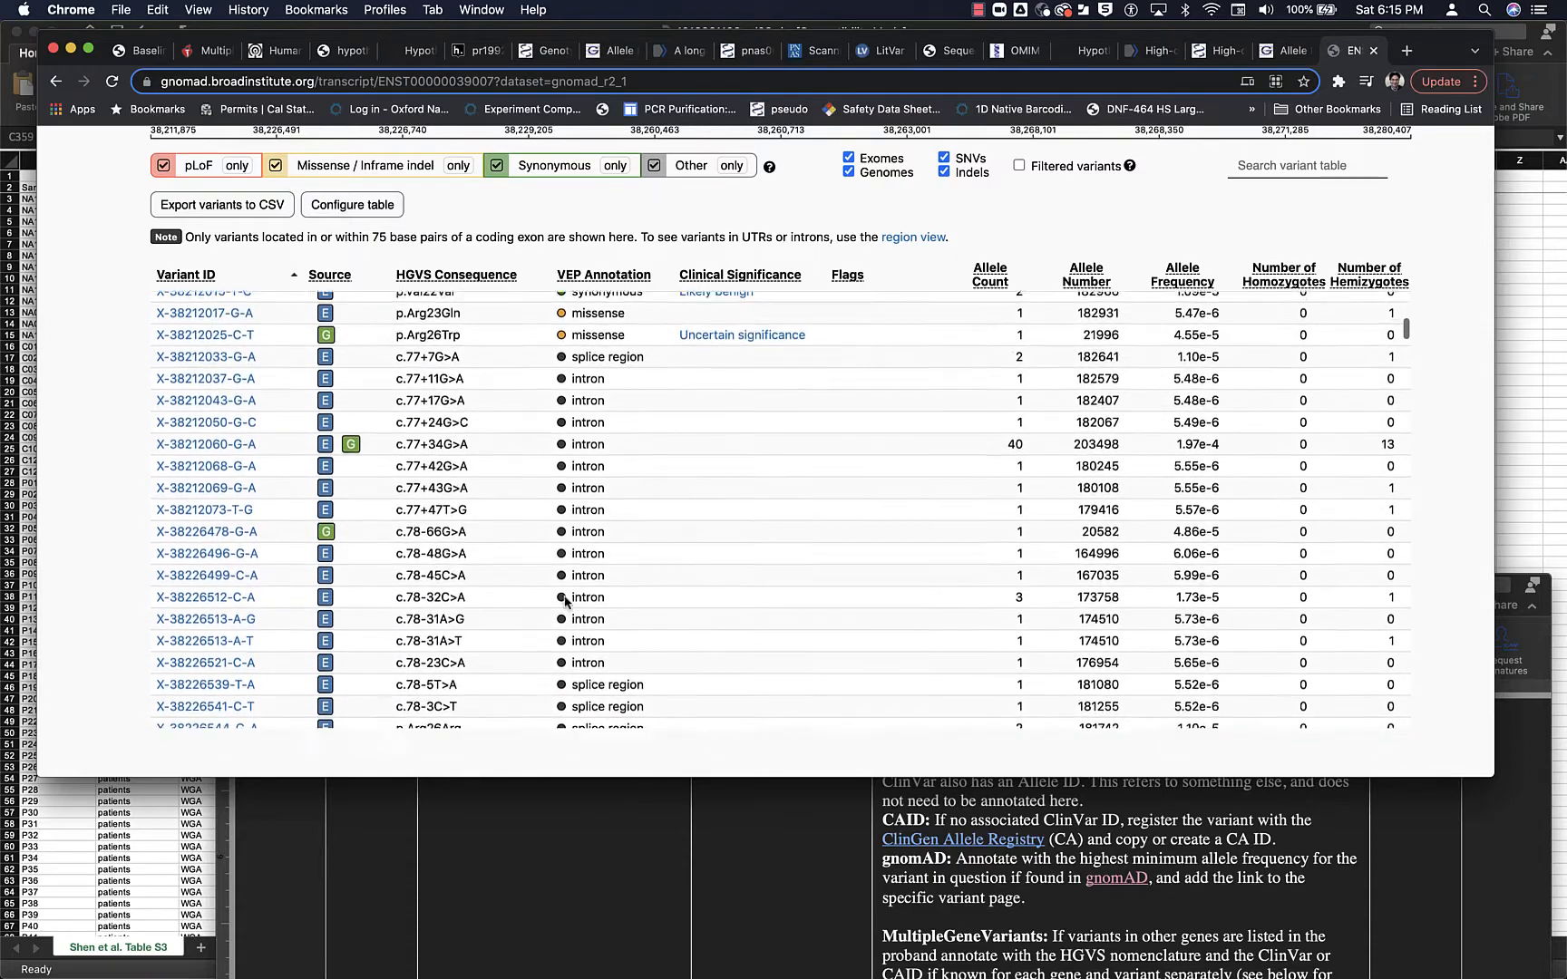
scroll(564, 601, "down", 20)
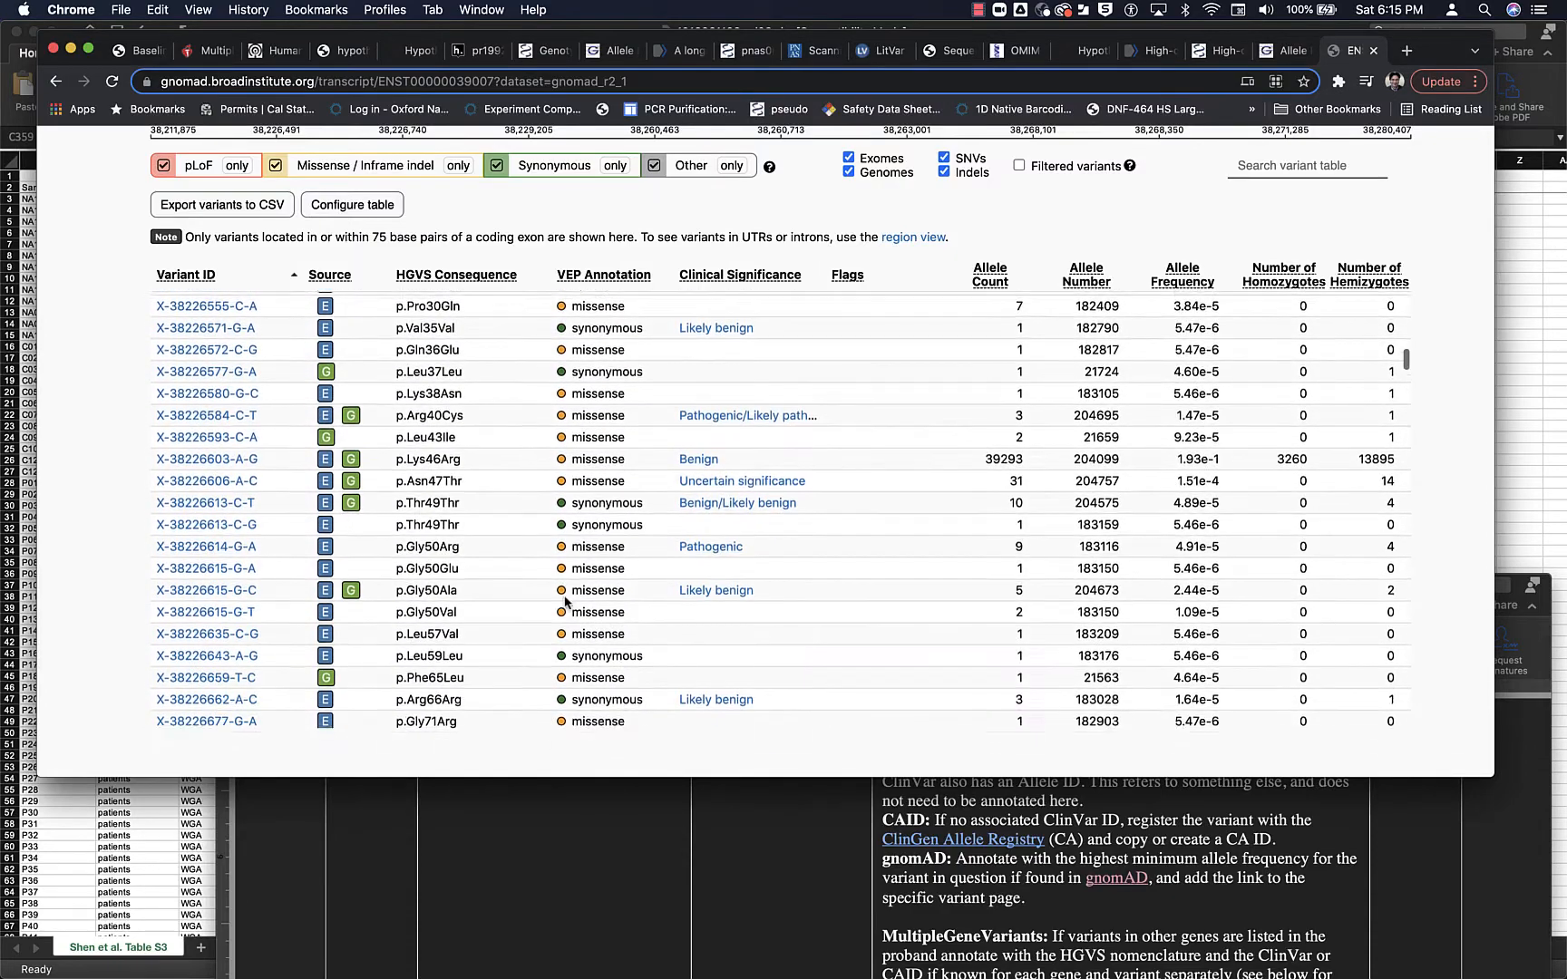
scroll(564, 602, "down", 10)
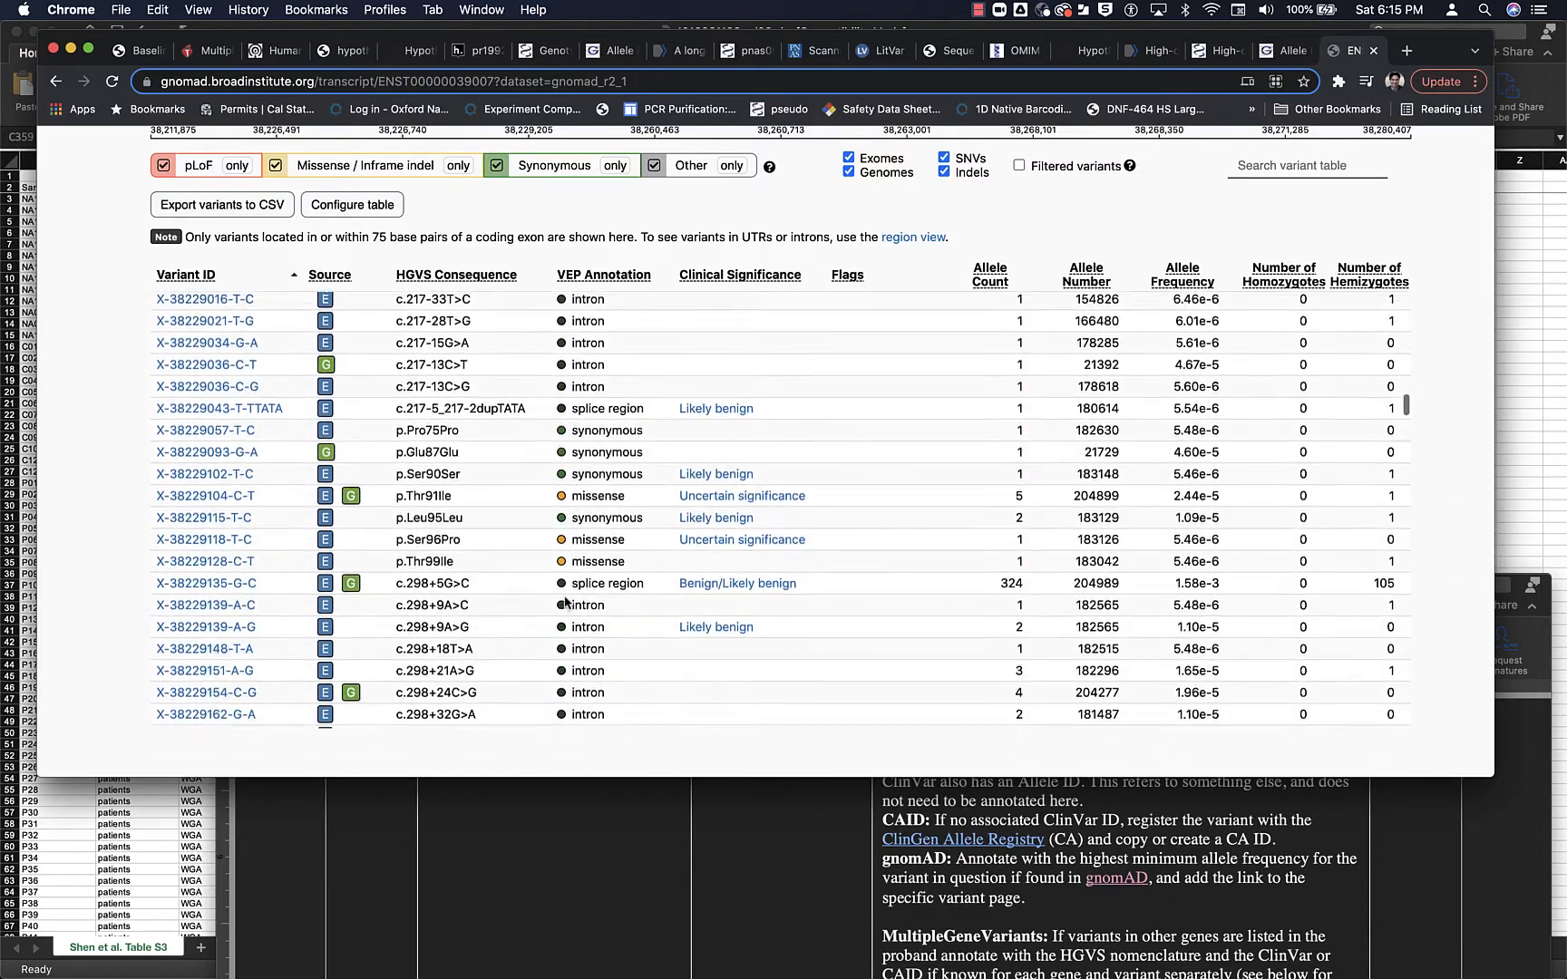
scroll(564, 602, "down", 10)
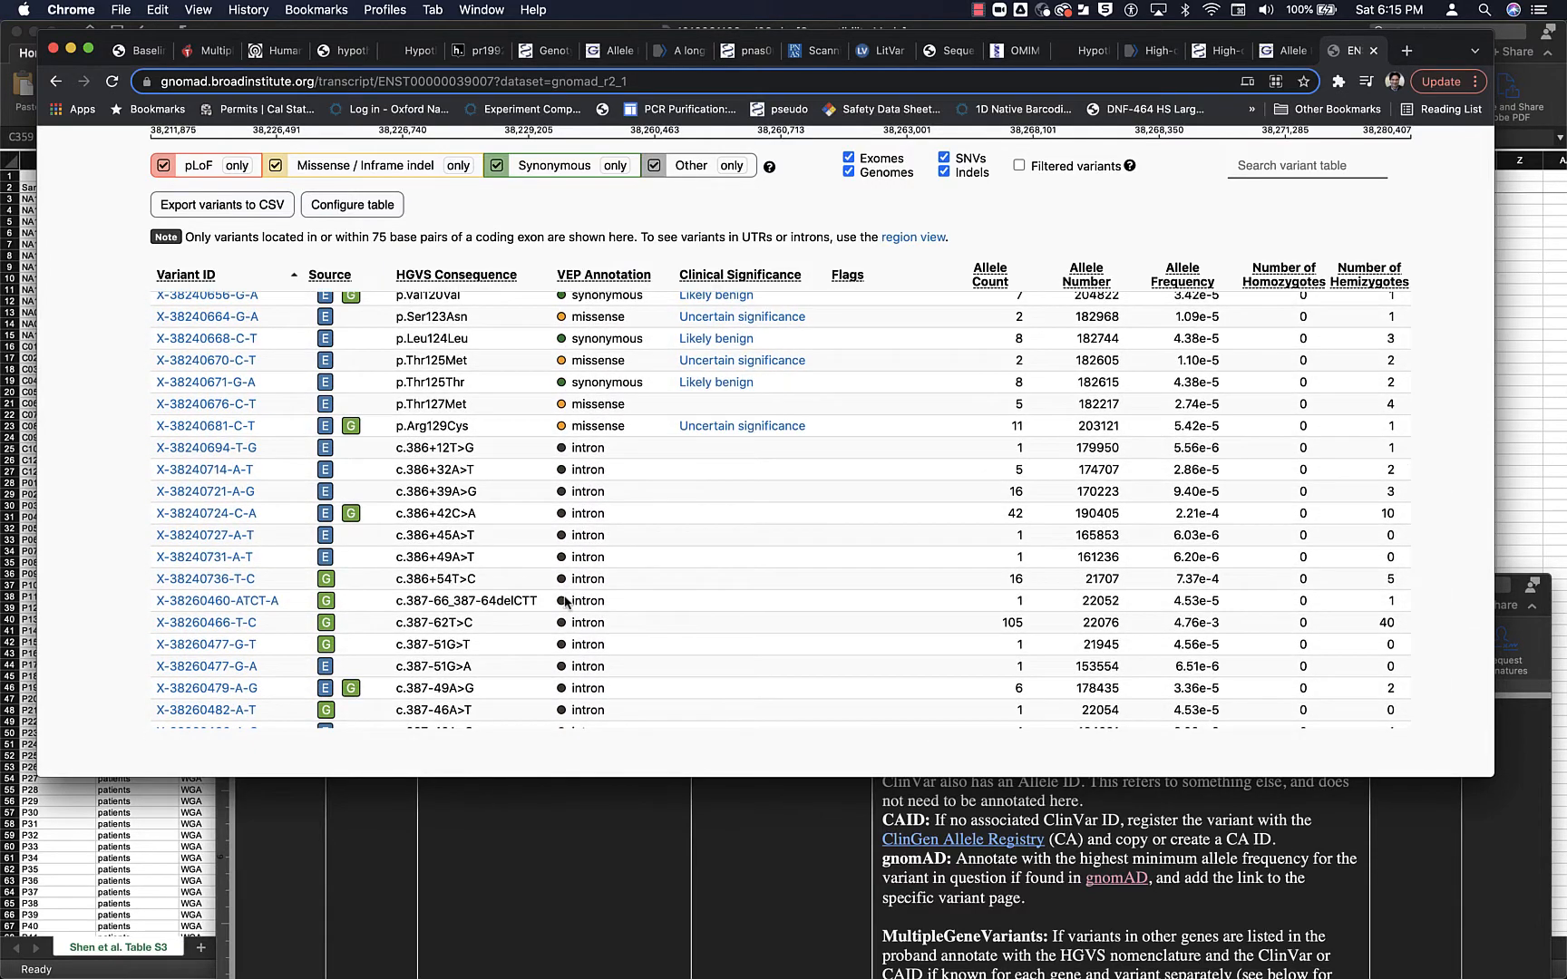
scroll(564, 601, "down", 8)
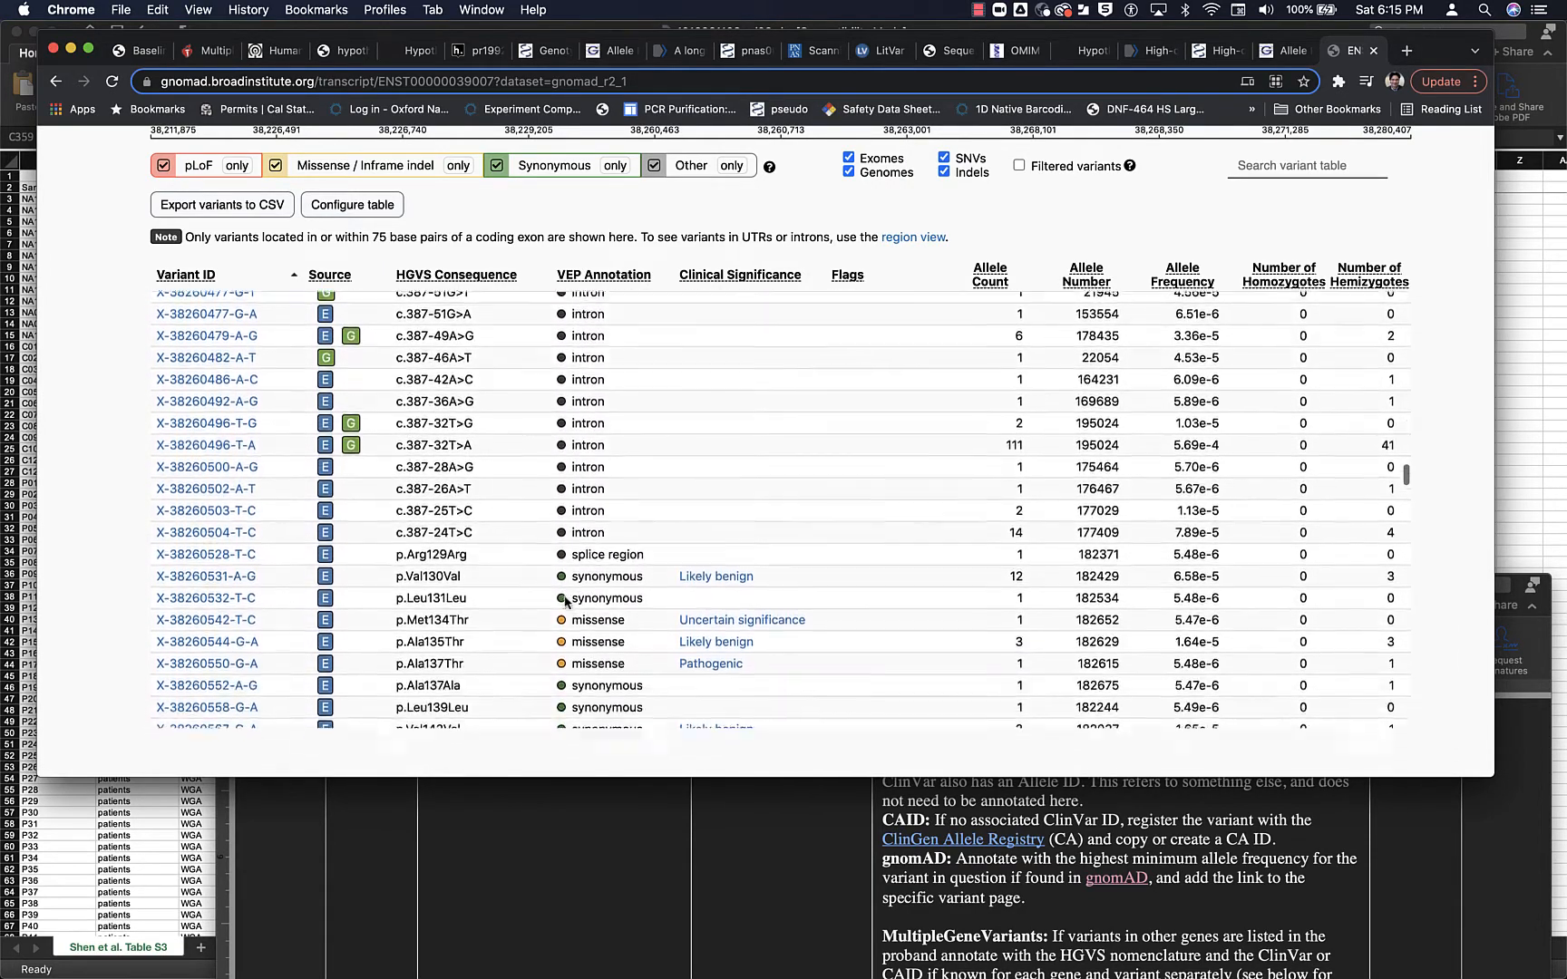
scroll(564, 602, "down", 3)
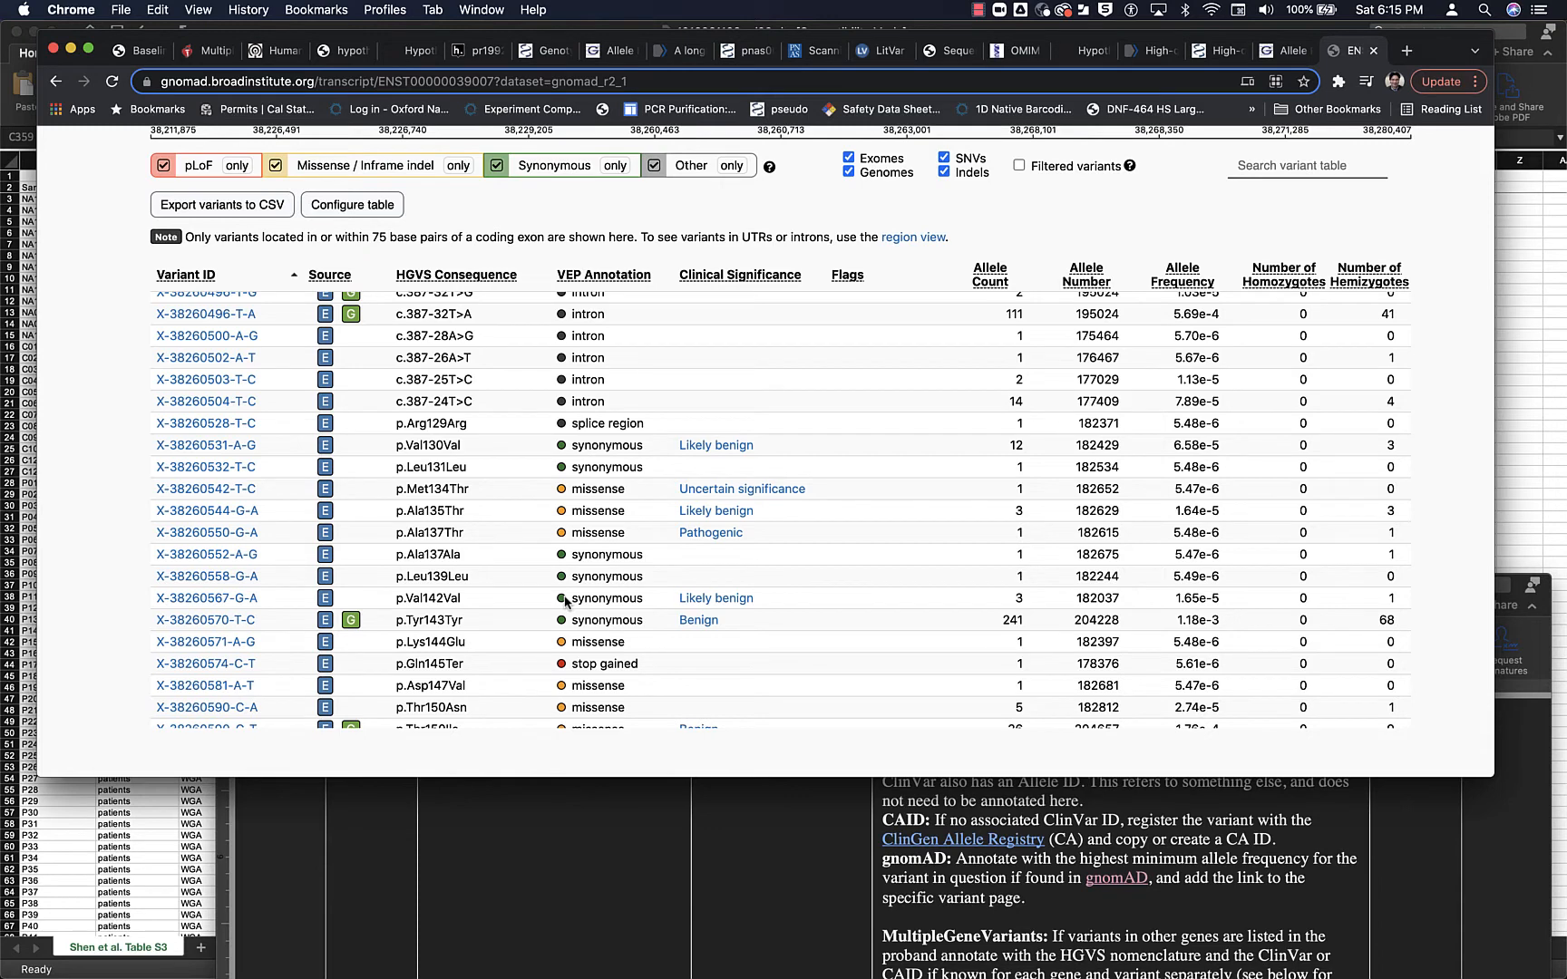
scroll(564, 601, "down", 3)
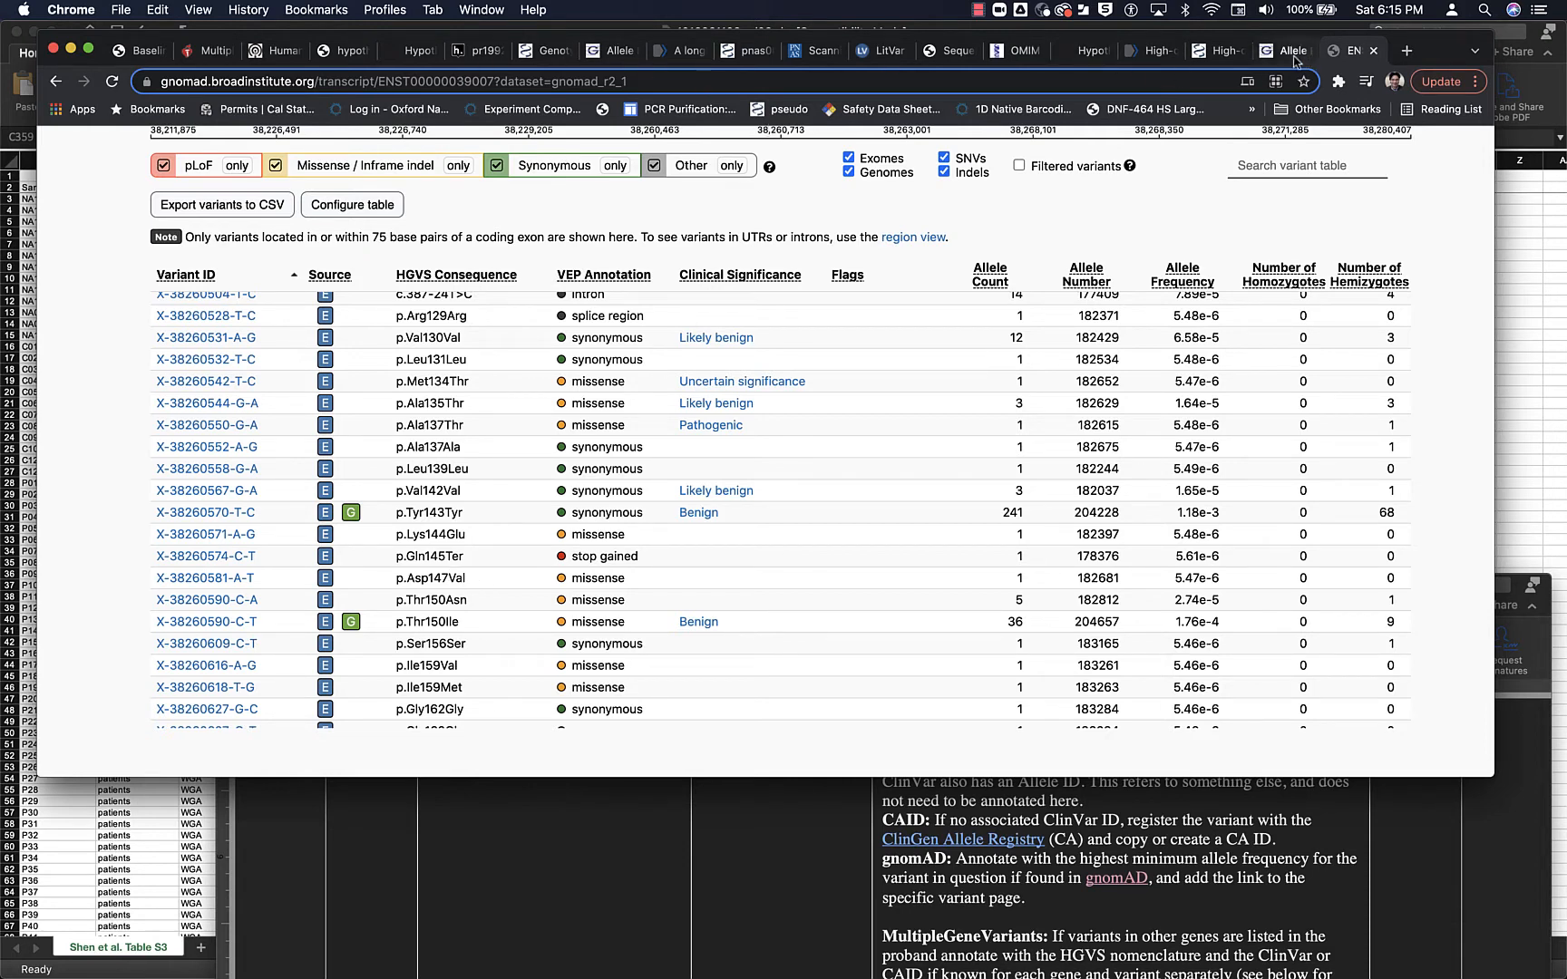
- Reread the variant name in patient 29's Hypothesis annotation and compare it with the gnomAD rows around p.Ala135
left_click(479, 52)
scroll(1295, 516, "up", 10)
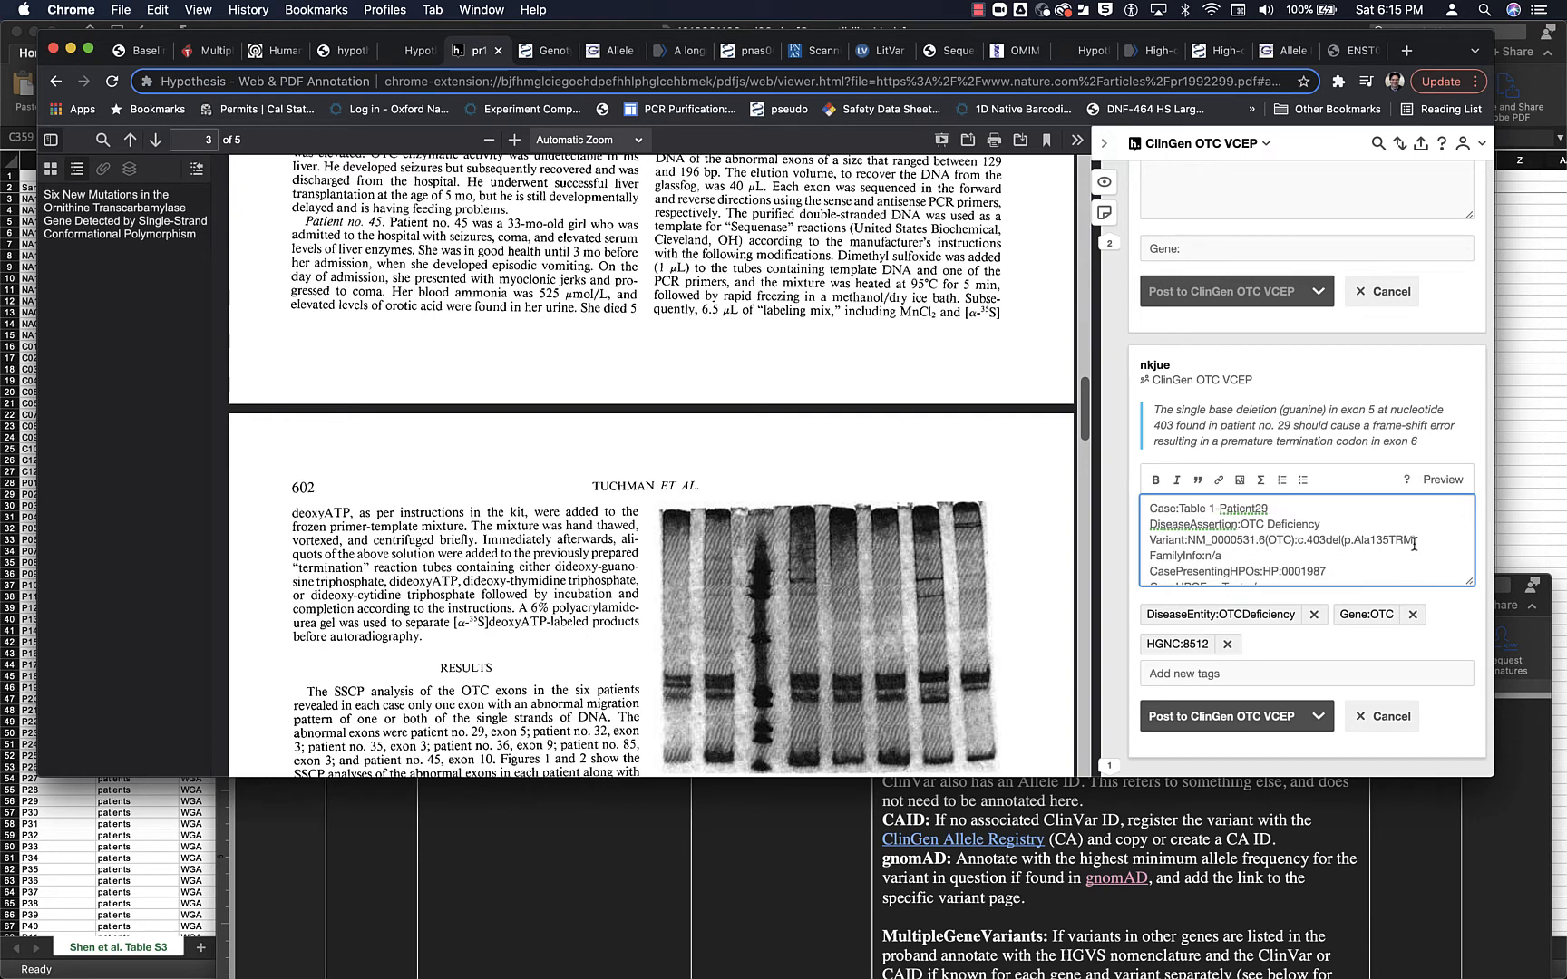
left_click(1360, 51)
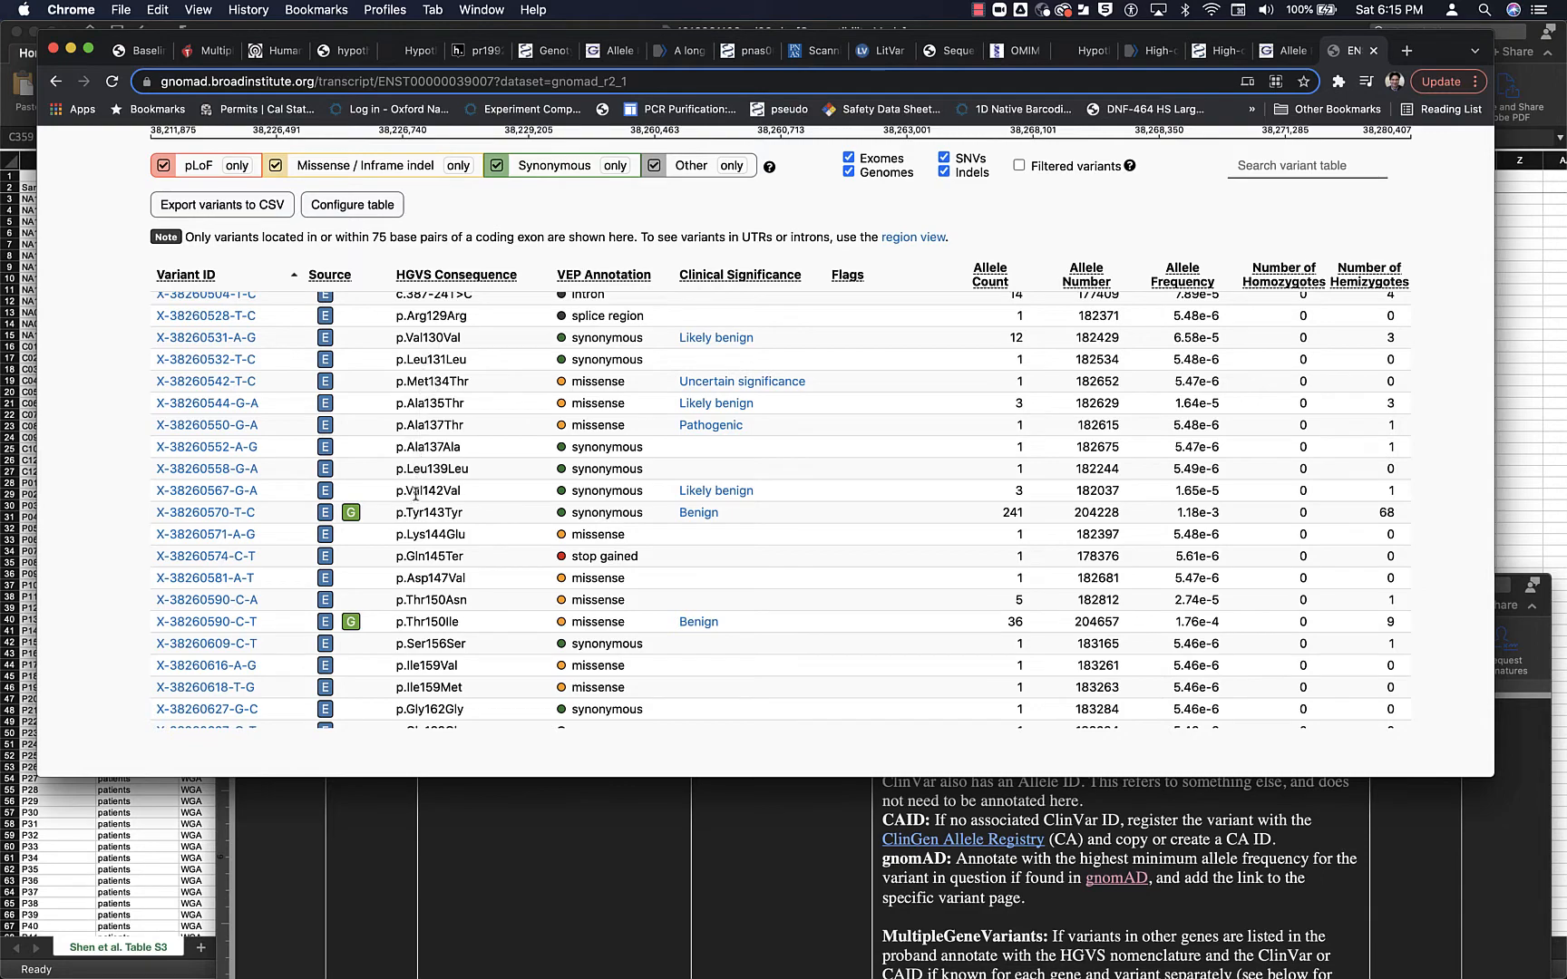
scroll(418, 594, "down", 5)
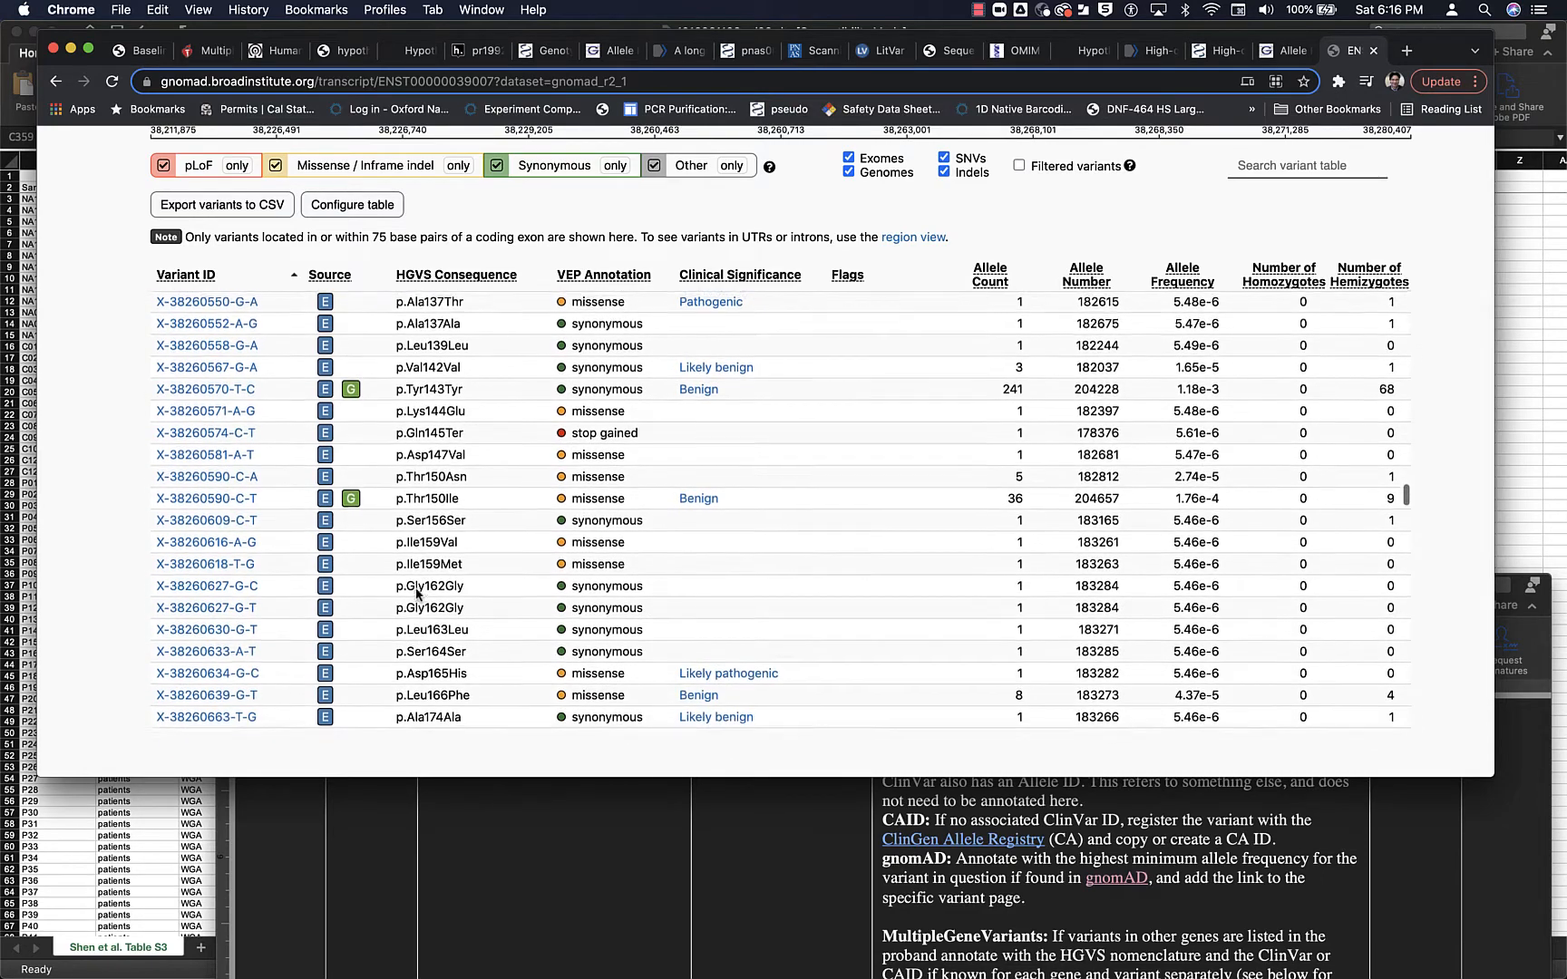
scroll(417, 594, "down", 2)
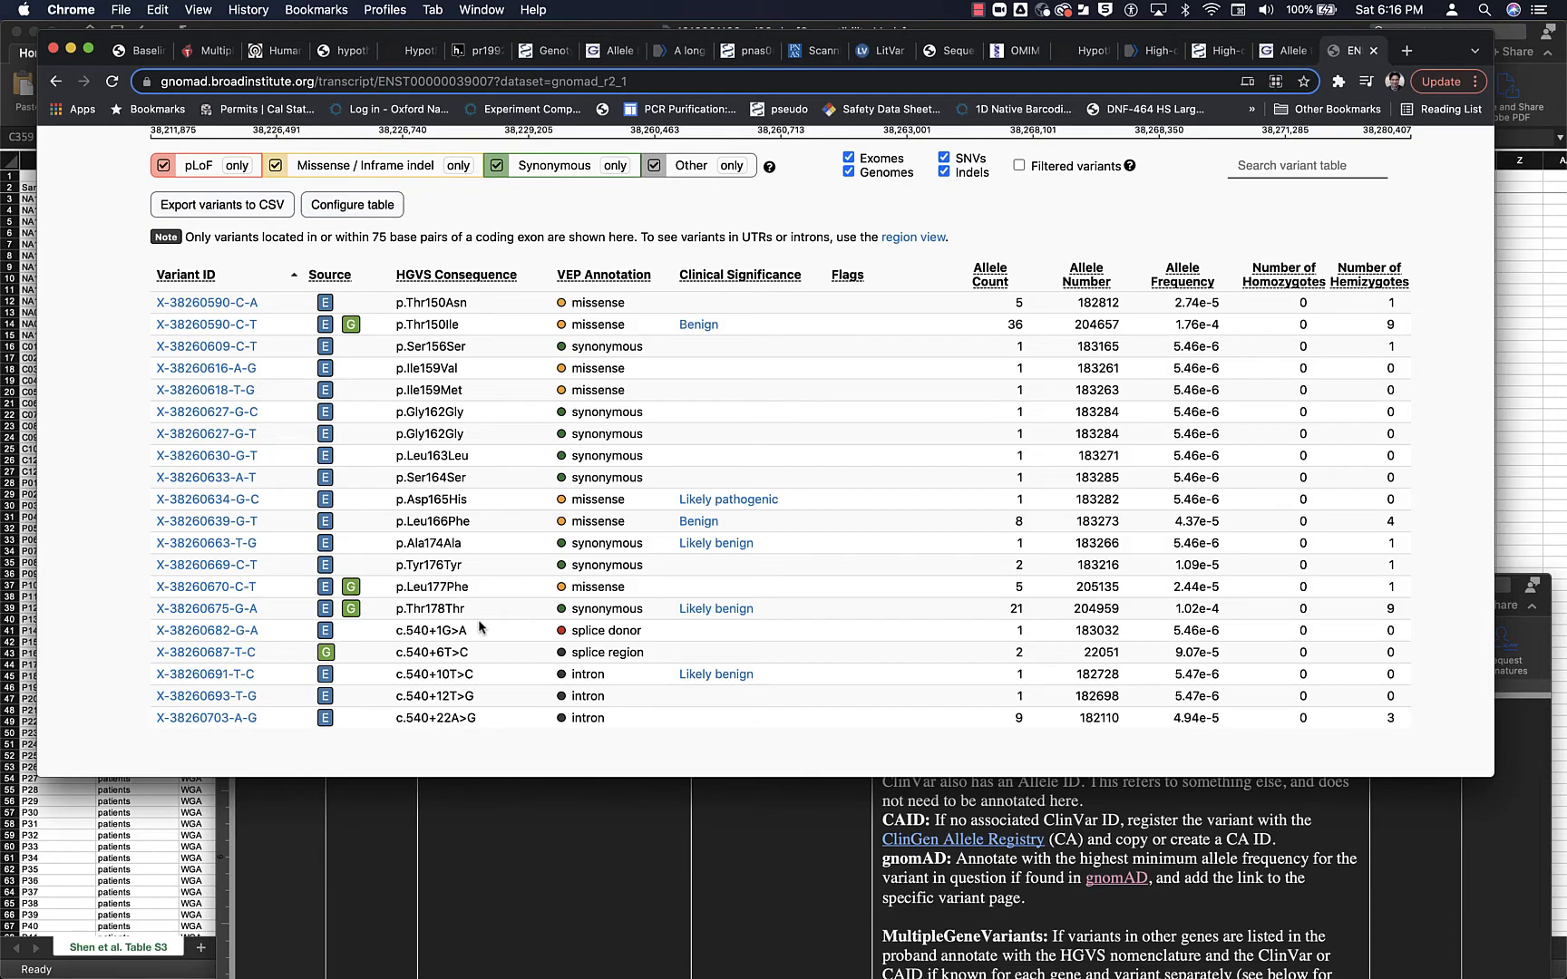
scroll(479, 626, "up", 3)
scroll(479, 624, "up", 8)
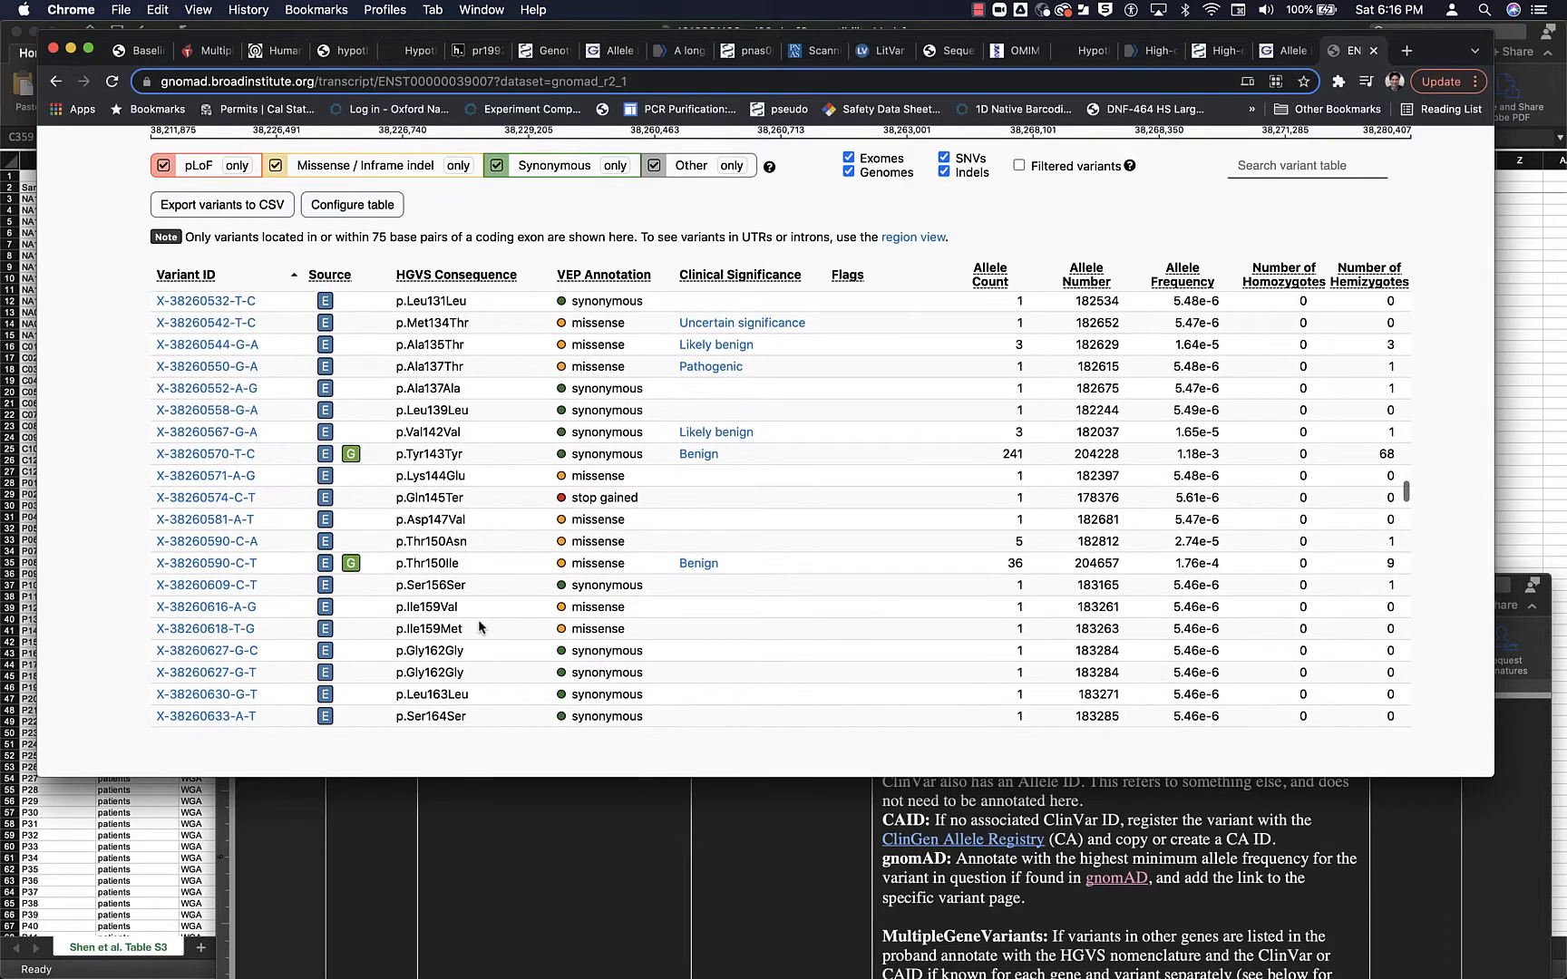
scroll(479, 626, "down", 20)
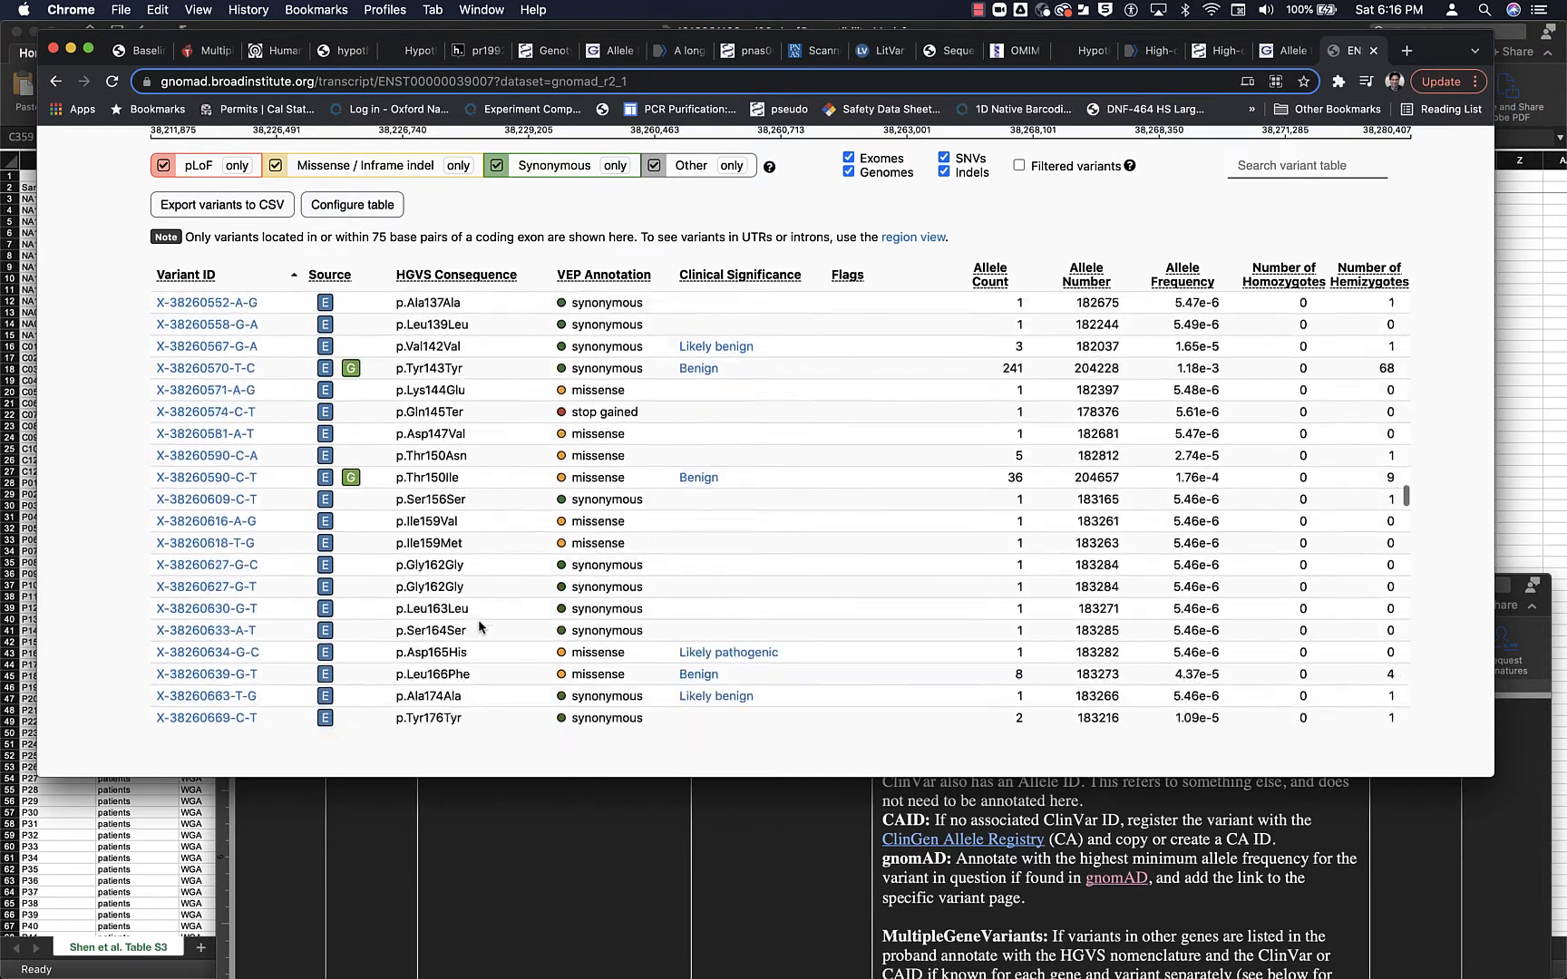
- Hide the missense / inframe indel and synonymous categories for both the gnomAD and ClinVar variants, keeping pLoF and Other
scroll(471, 608, "up", 20)
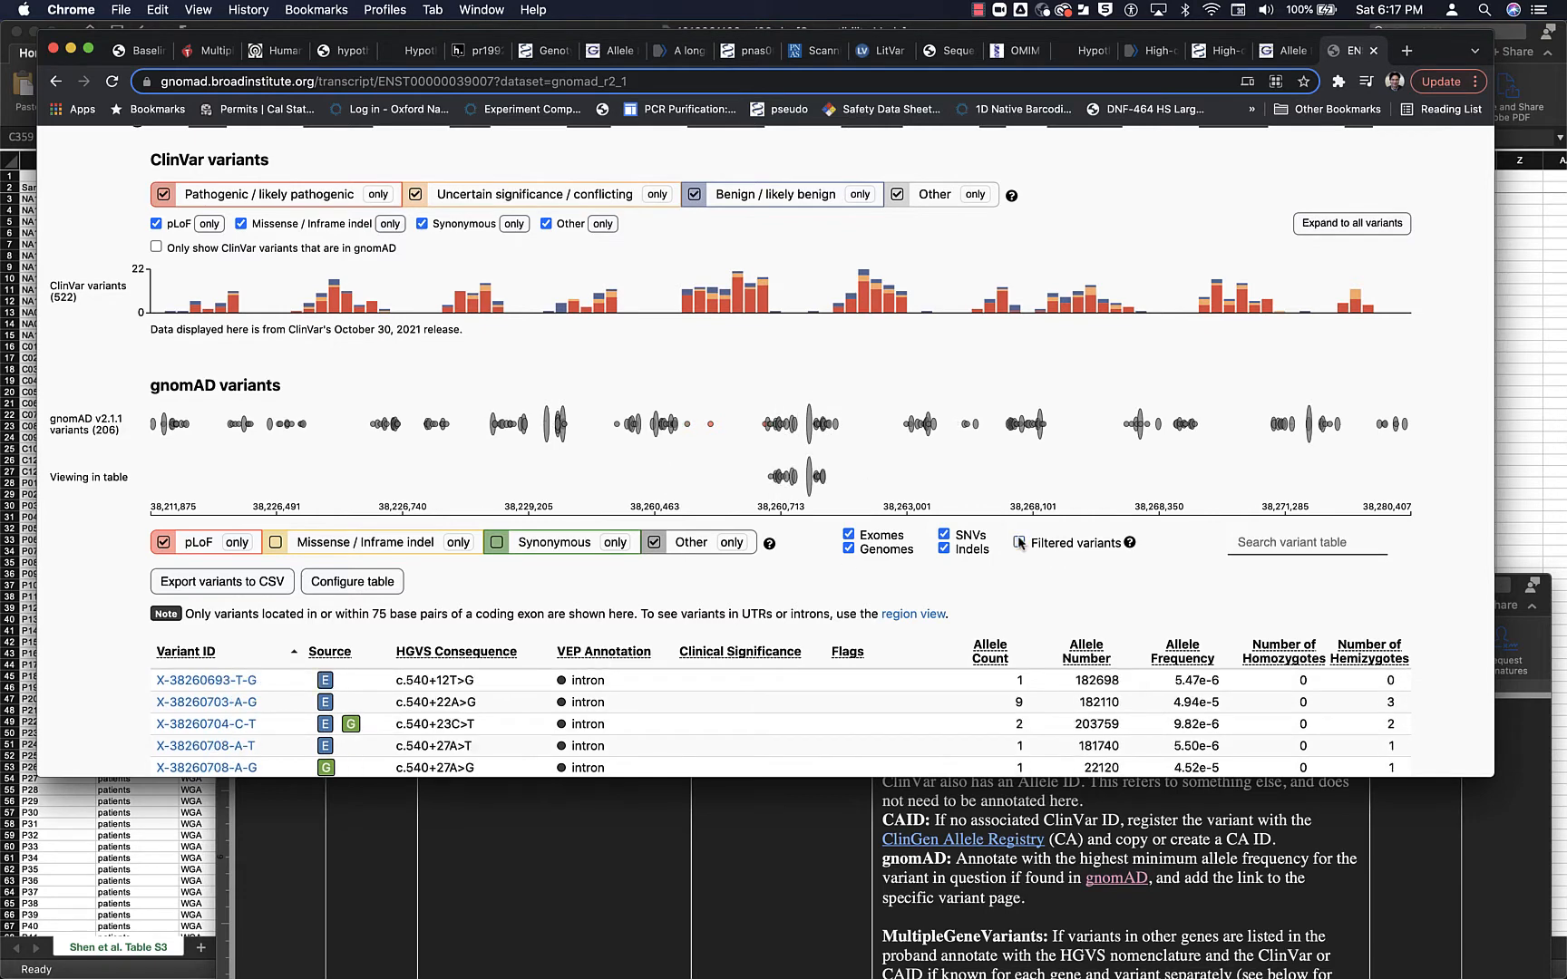
scroll(808, 609, "down", 1)
scroll(163, 195, "up", 6)
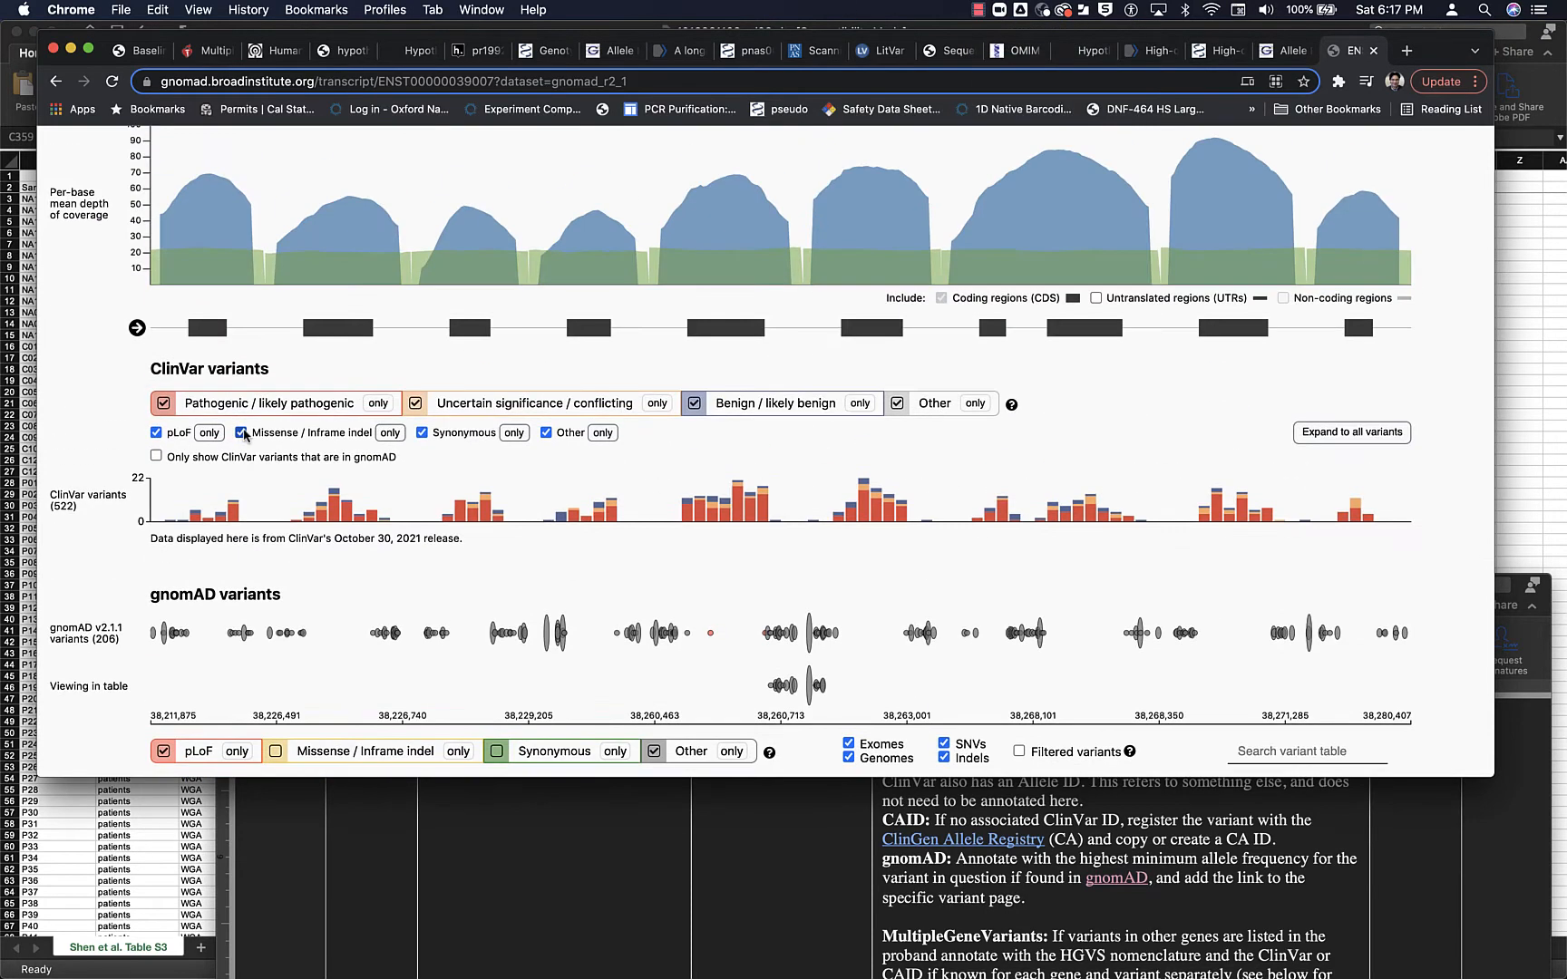
left_click(242, 433)
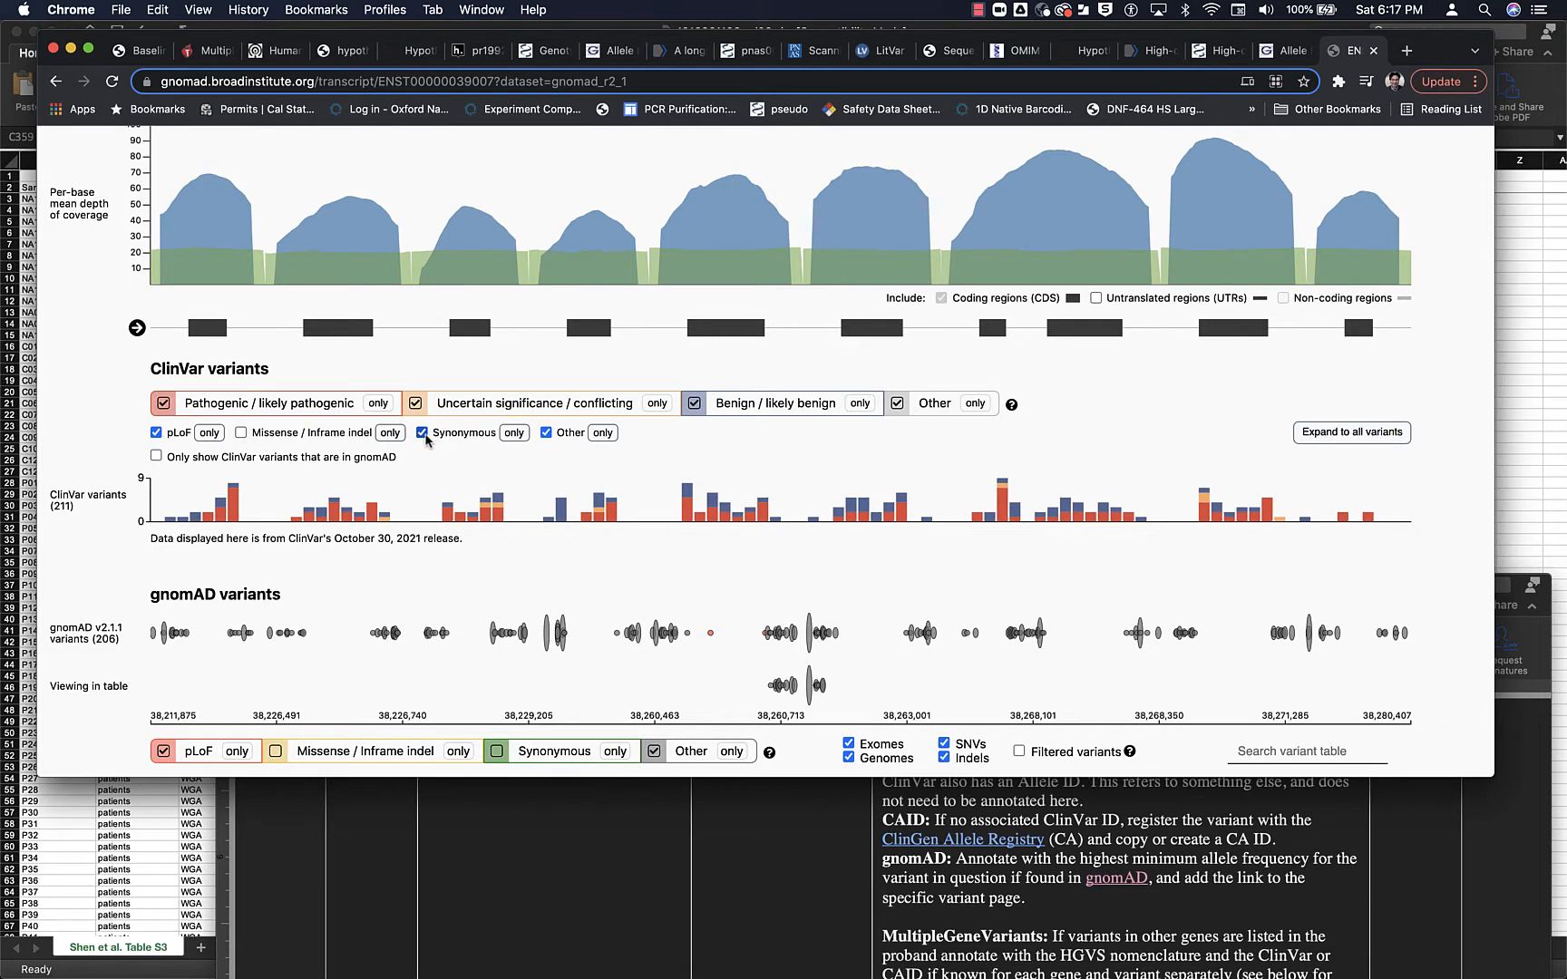
left_click(422, 432)
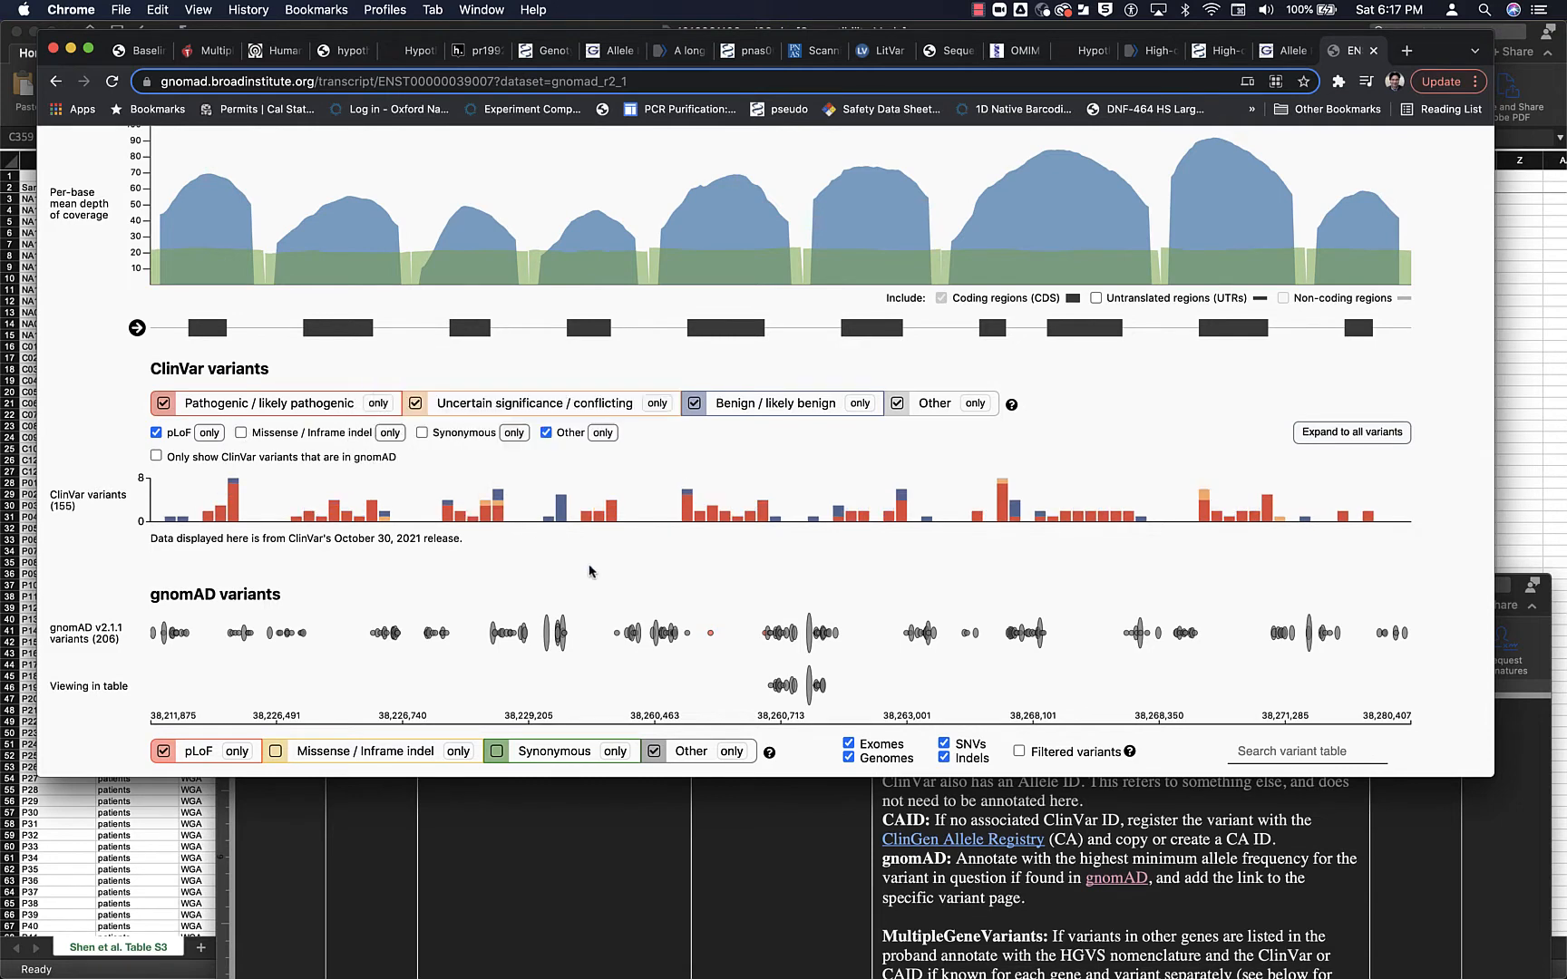
- Jump the filtered variant table to the gnomAD track position just past the fourth coding exon
scroll(587, 570, "down", 2)
mouse_move(561, 437)
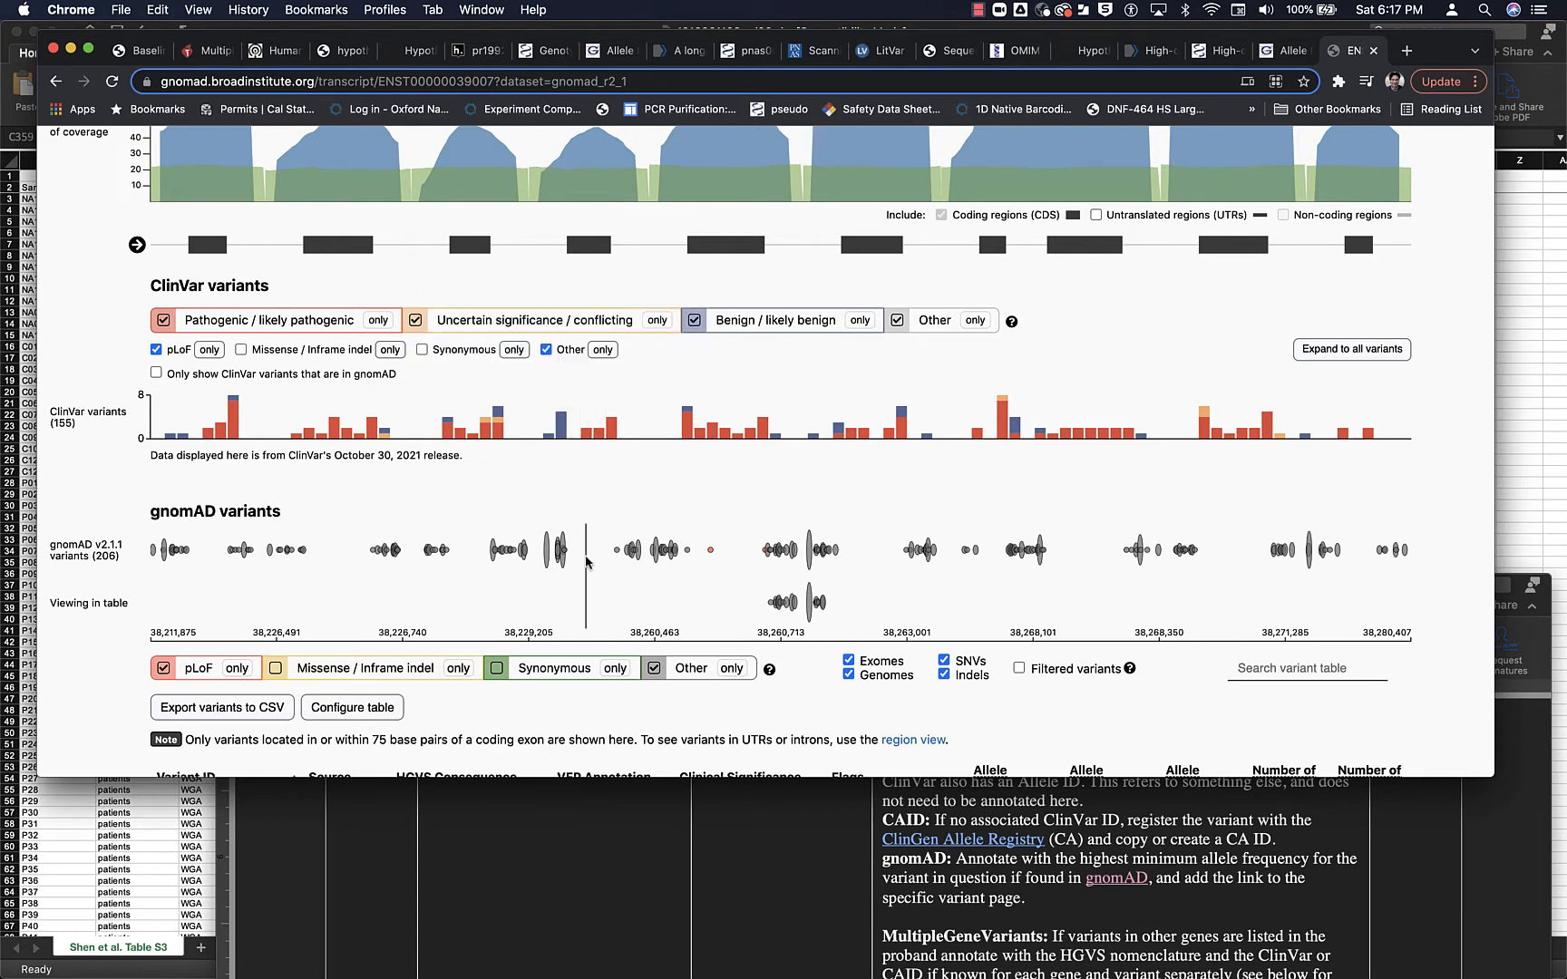
left_click(616, 550)
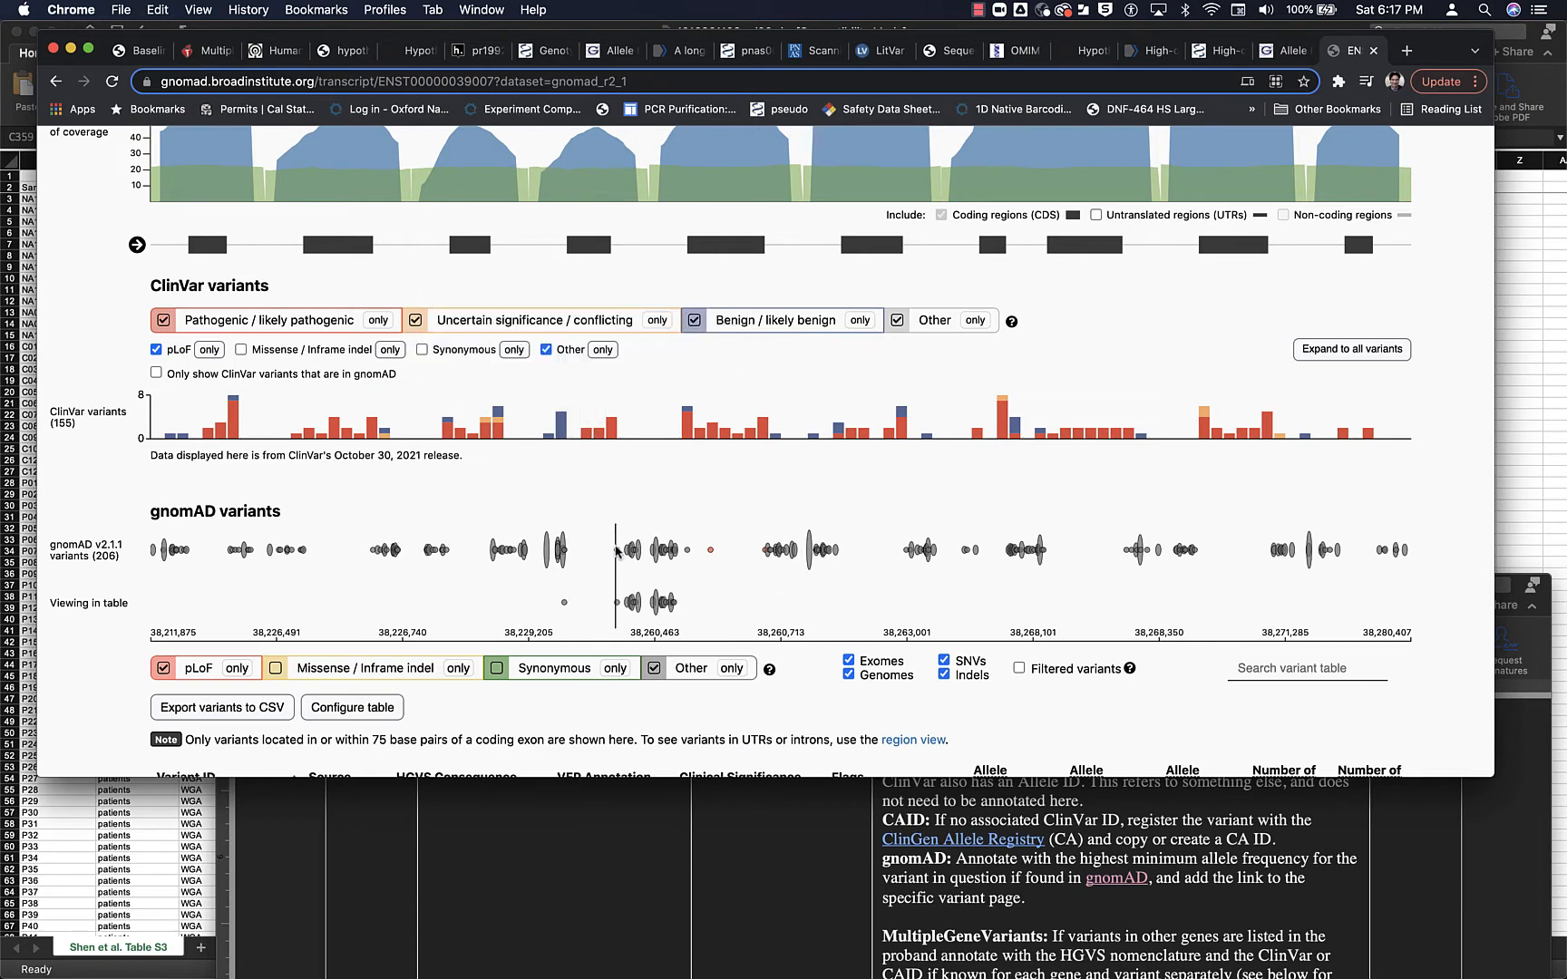
- Check the filtered gnomAD variant table between c.387 and c.540 for the c.403del frameshift
scroll(630, 551, "down", 5)
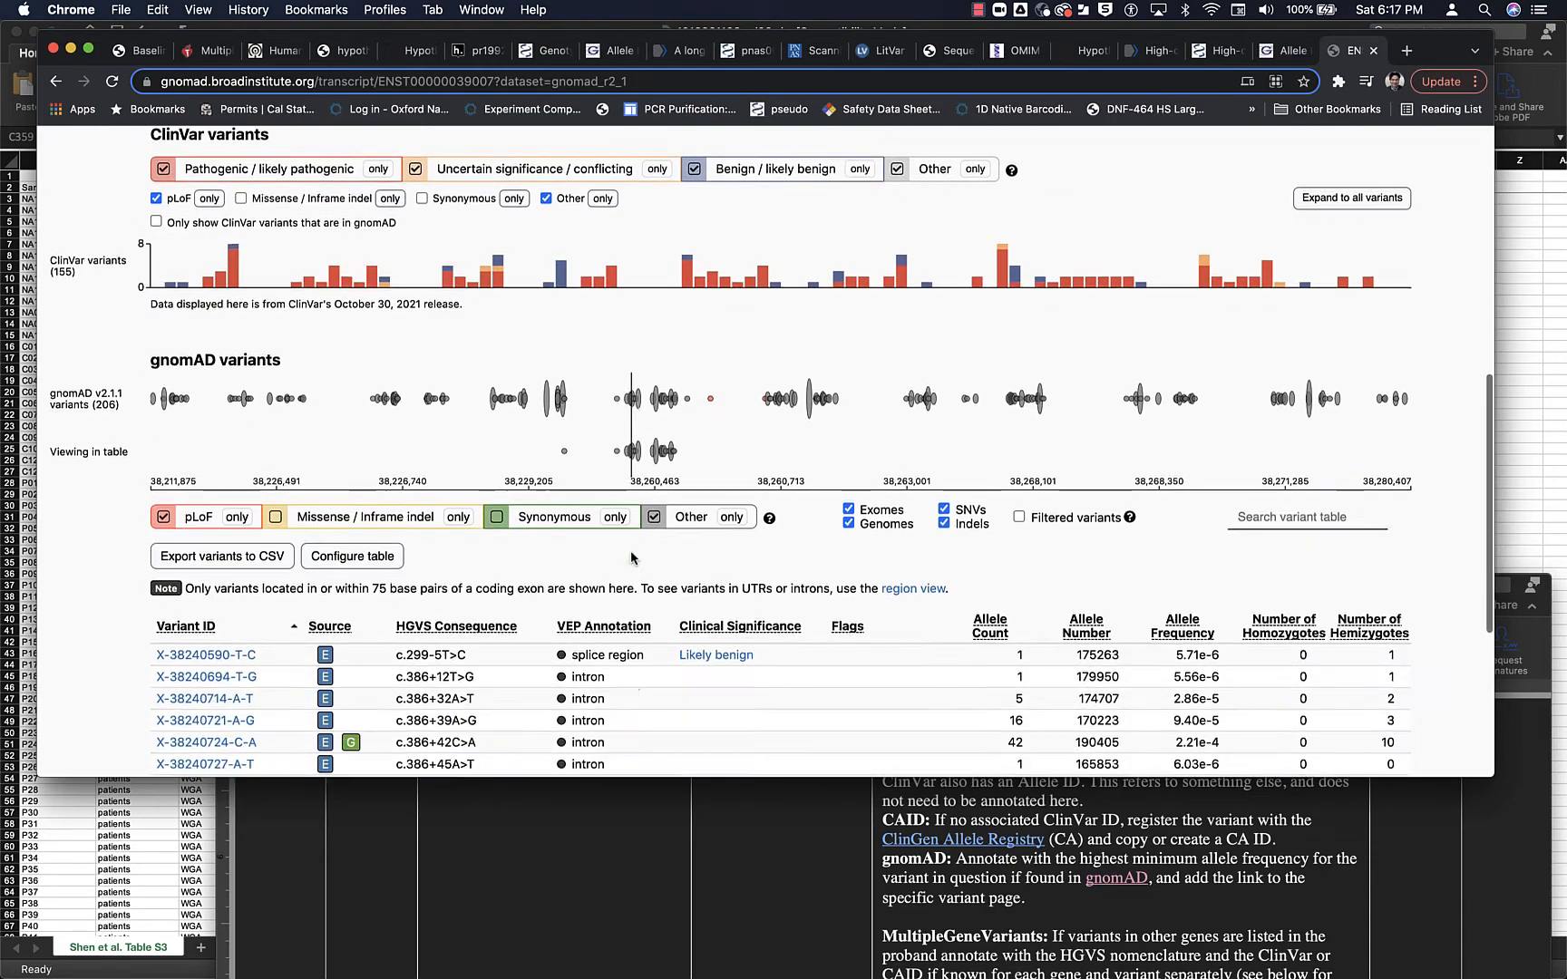
scroll(630, 551, "down", 8)
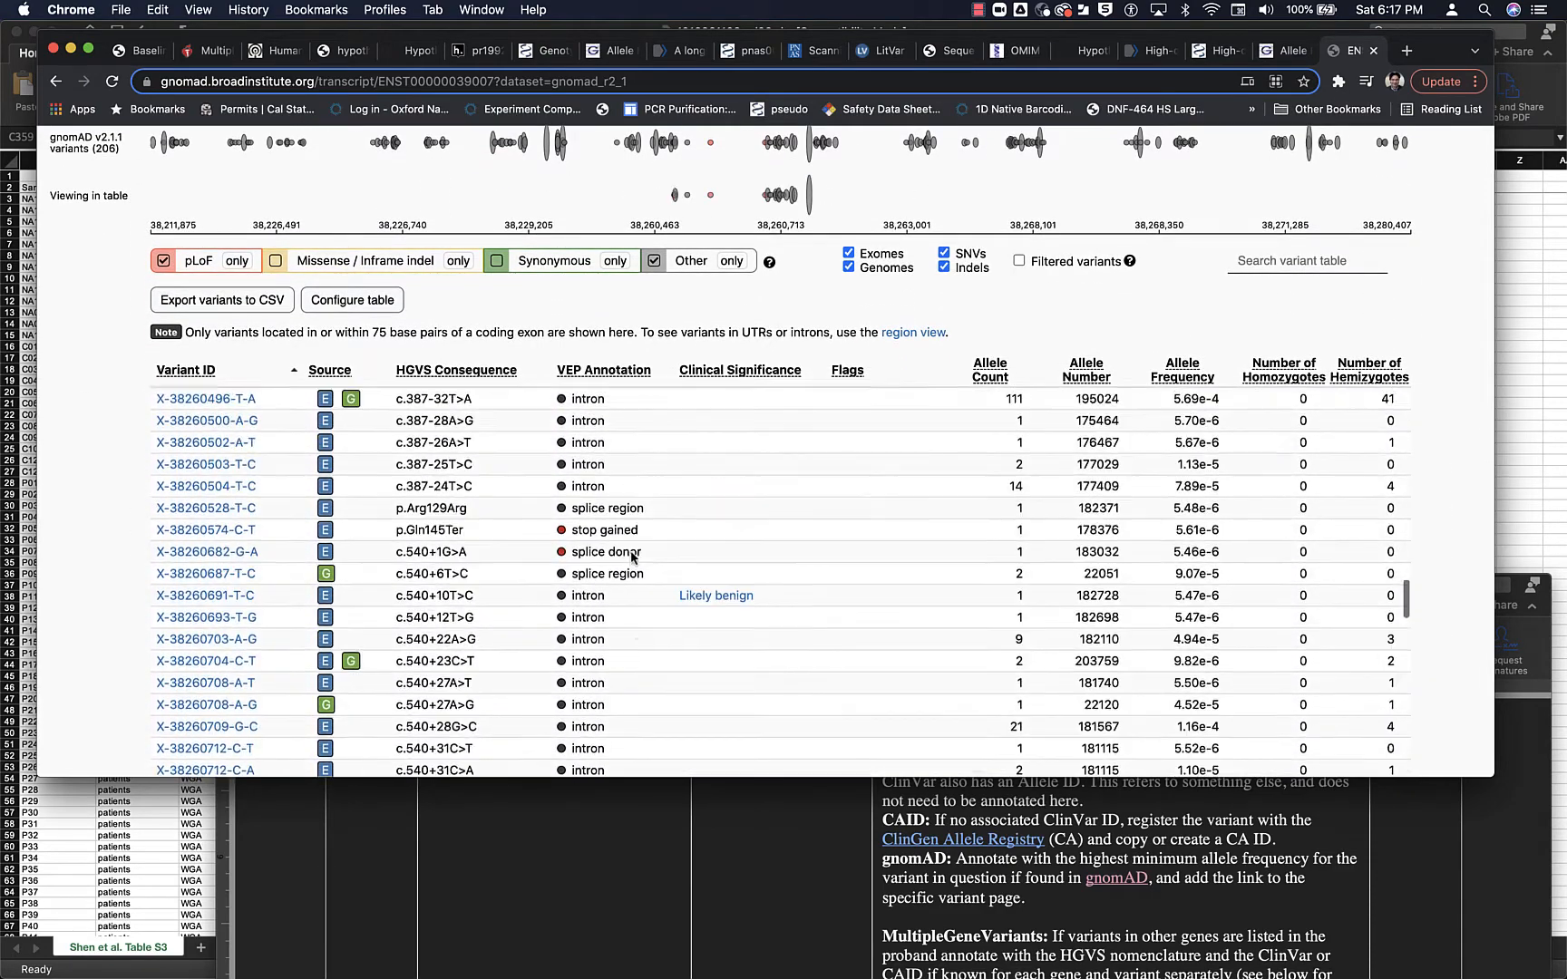
scroll(632, 555, "up", 1)
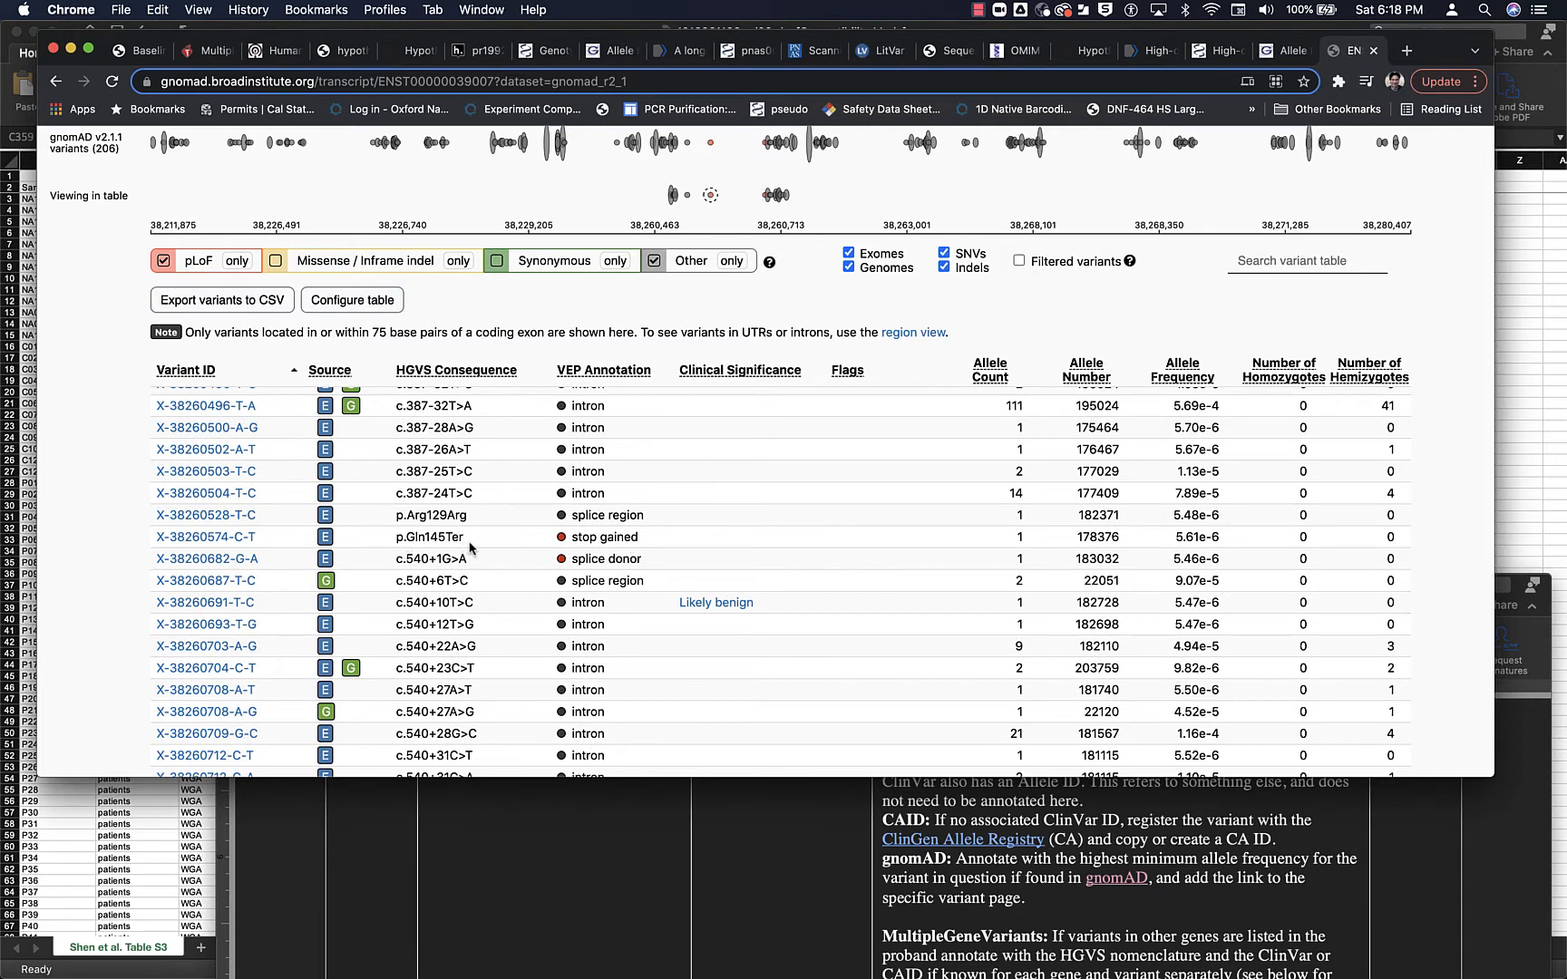
scroll(473, 547, "up", 8)
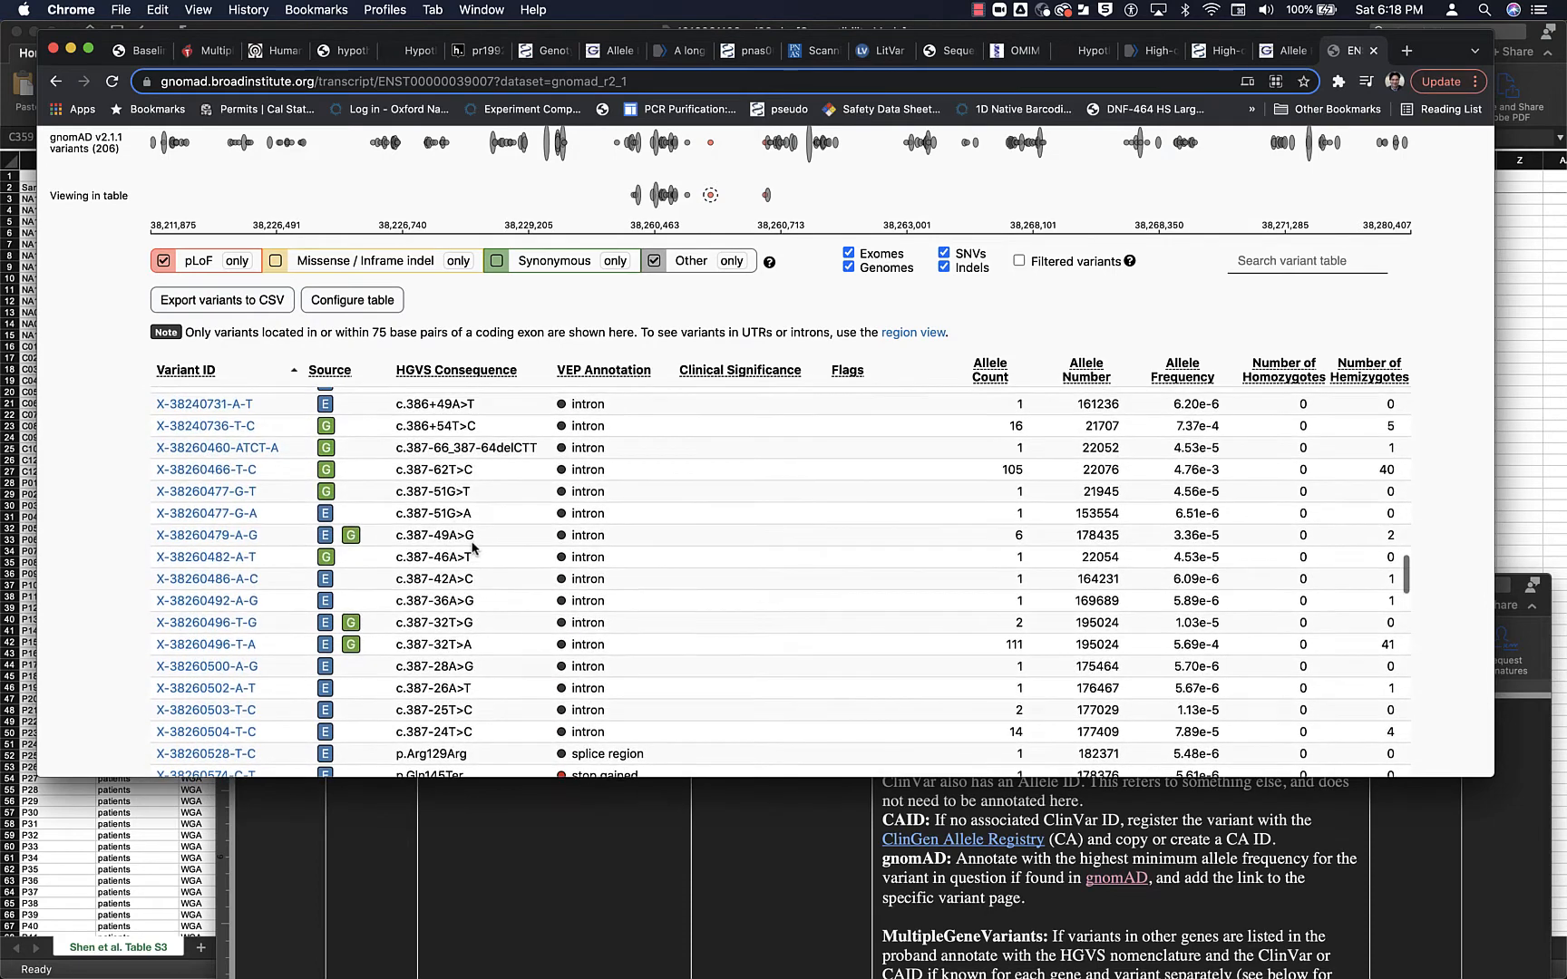
scroll(473, 546, "up", 2)
scroll(473, 547, "down", 10)
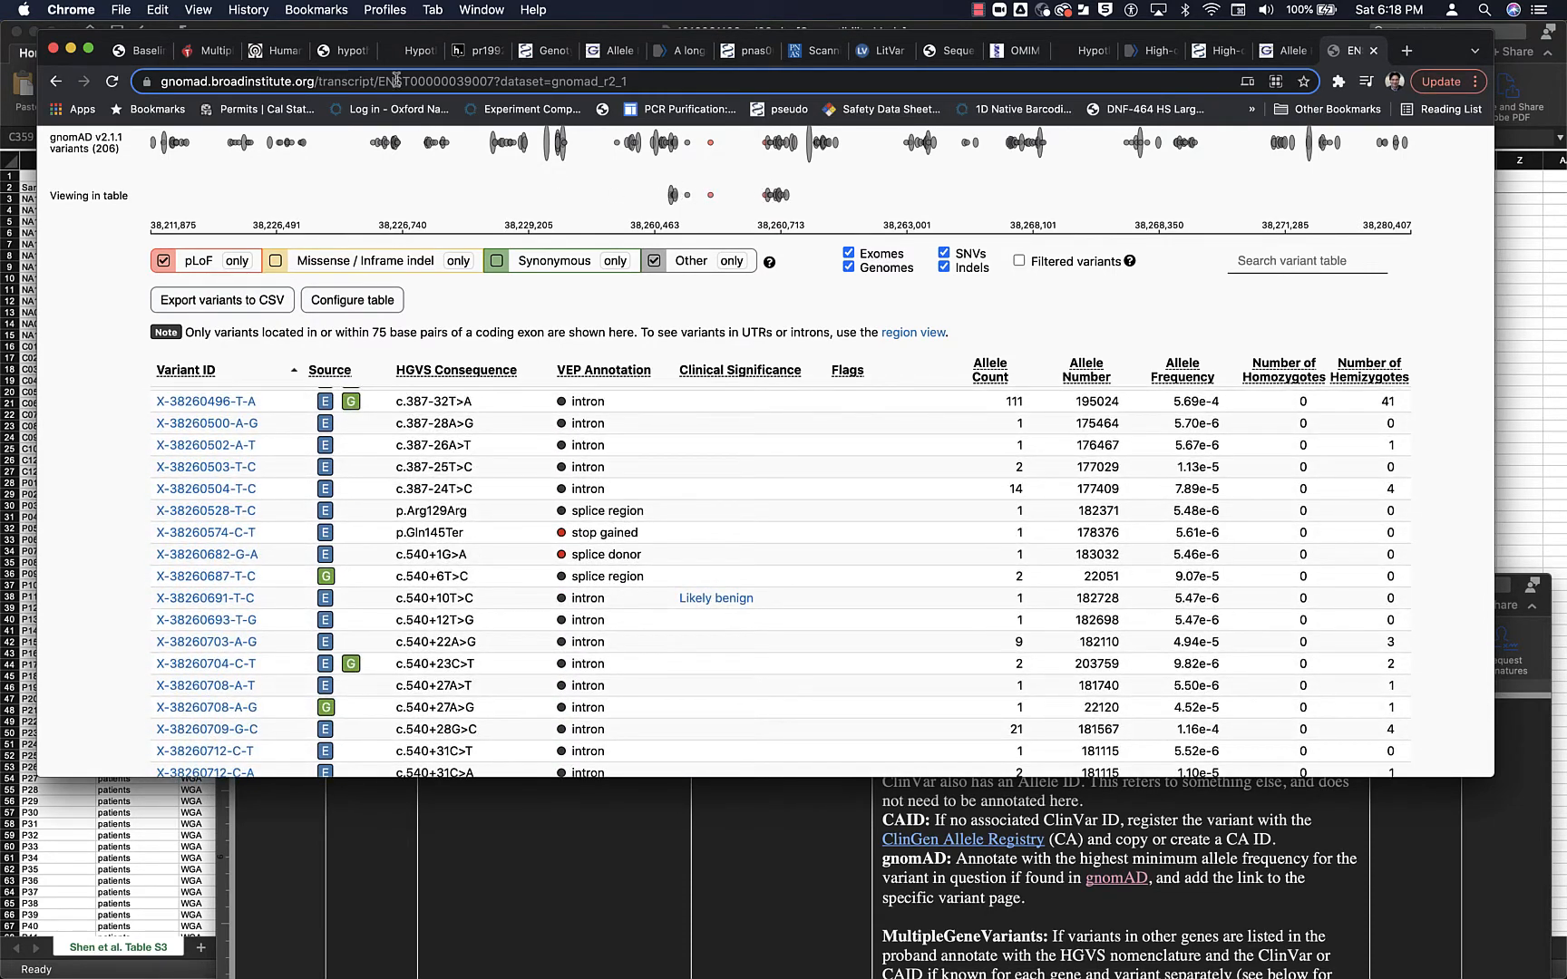
- Return to patient 29's Hypothesis annotation in the paper and enter n/a on the gnomAD line
left_click(470, 51)
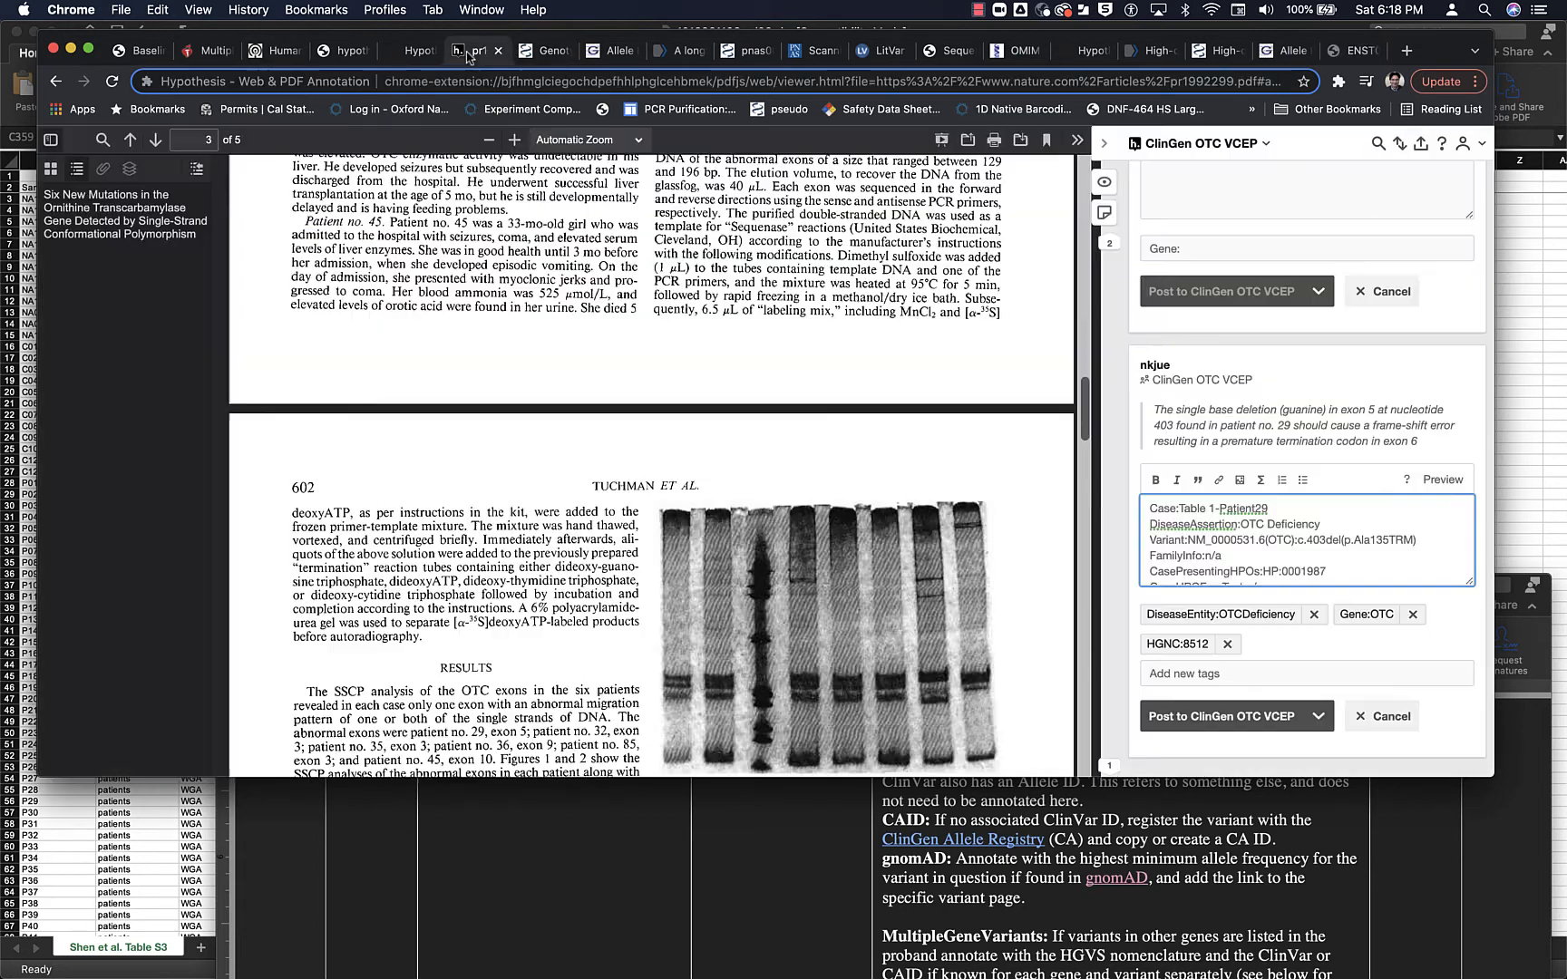
scroll(1313, 562, "down", 5)
left_click(1272, 573)
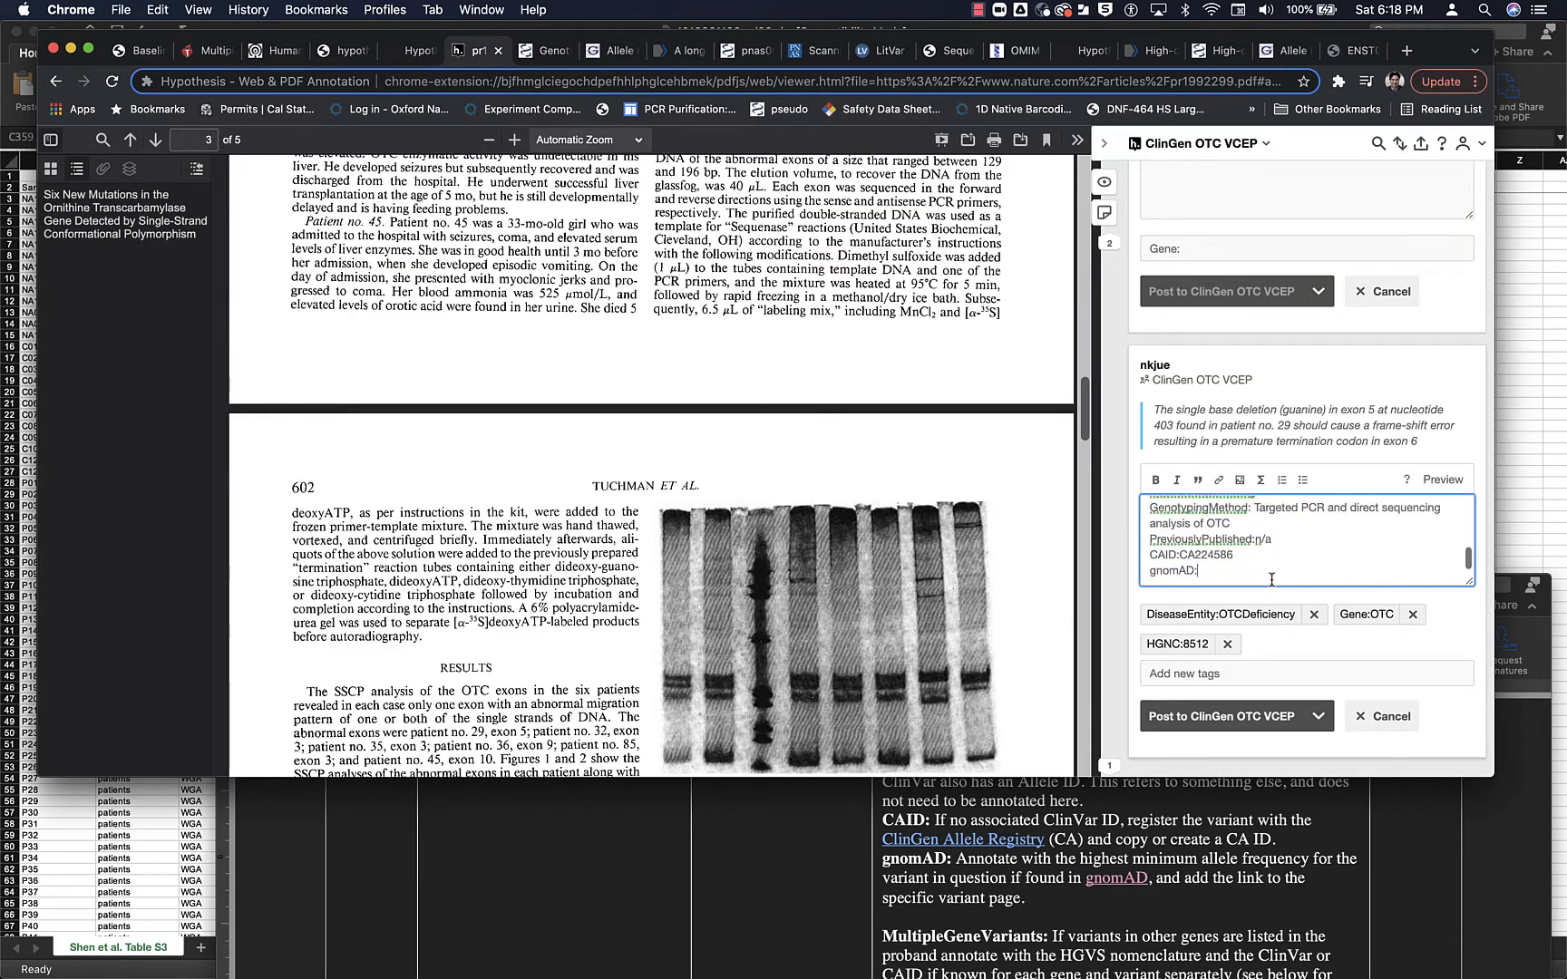
type("n/a")
- Add a MultipleGeneVariants line to the annotation with the value none, following the protocol's Table 1
scroll(1102, 934, "down", 3)
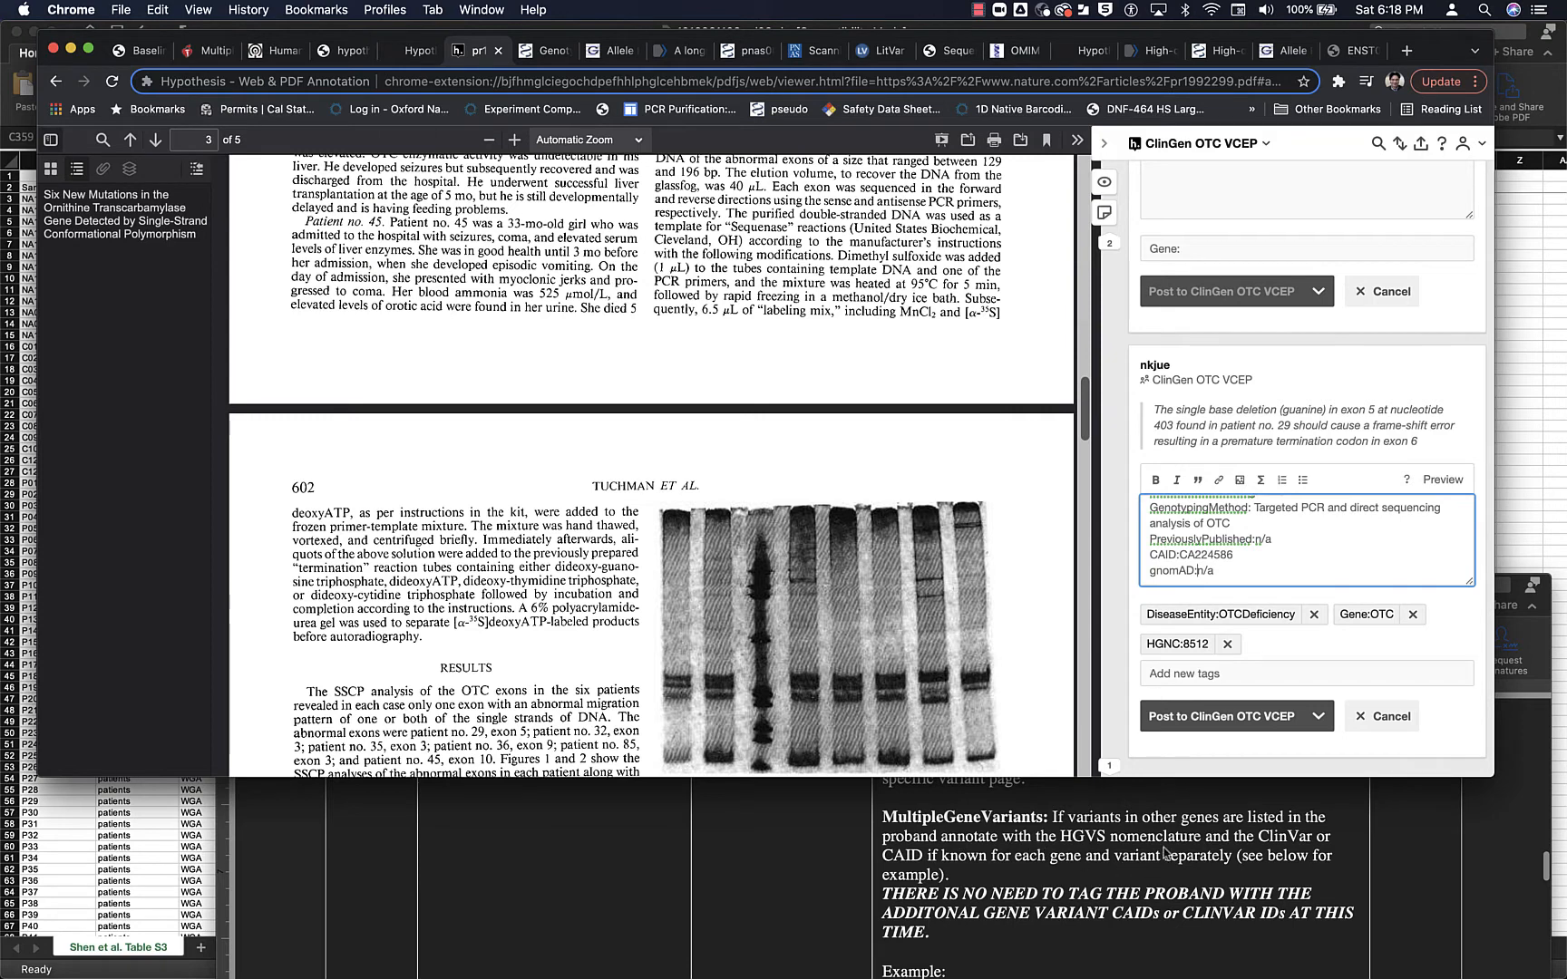
key("Return")
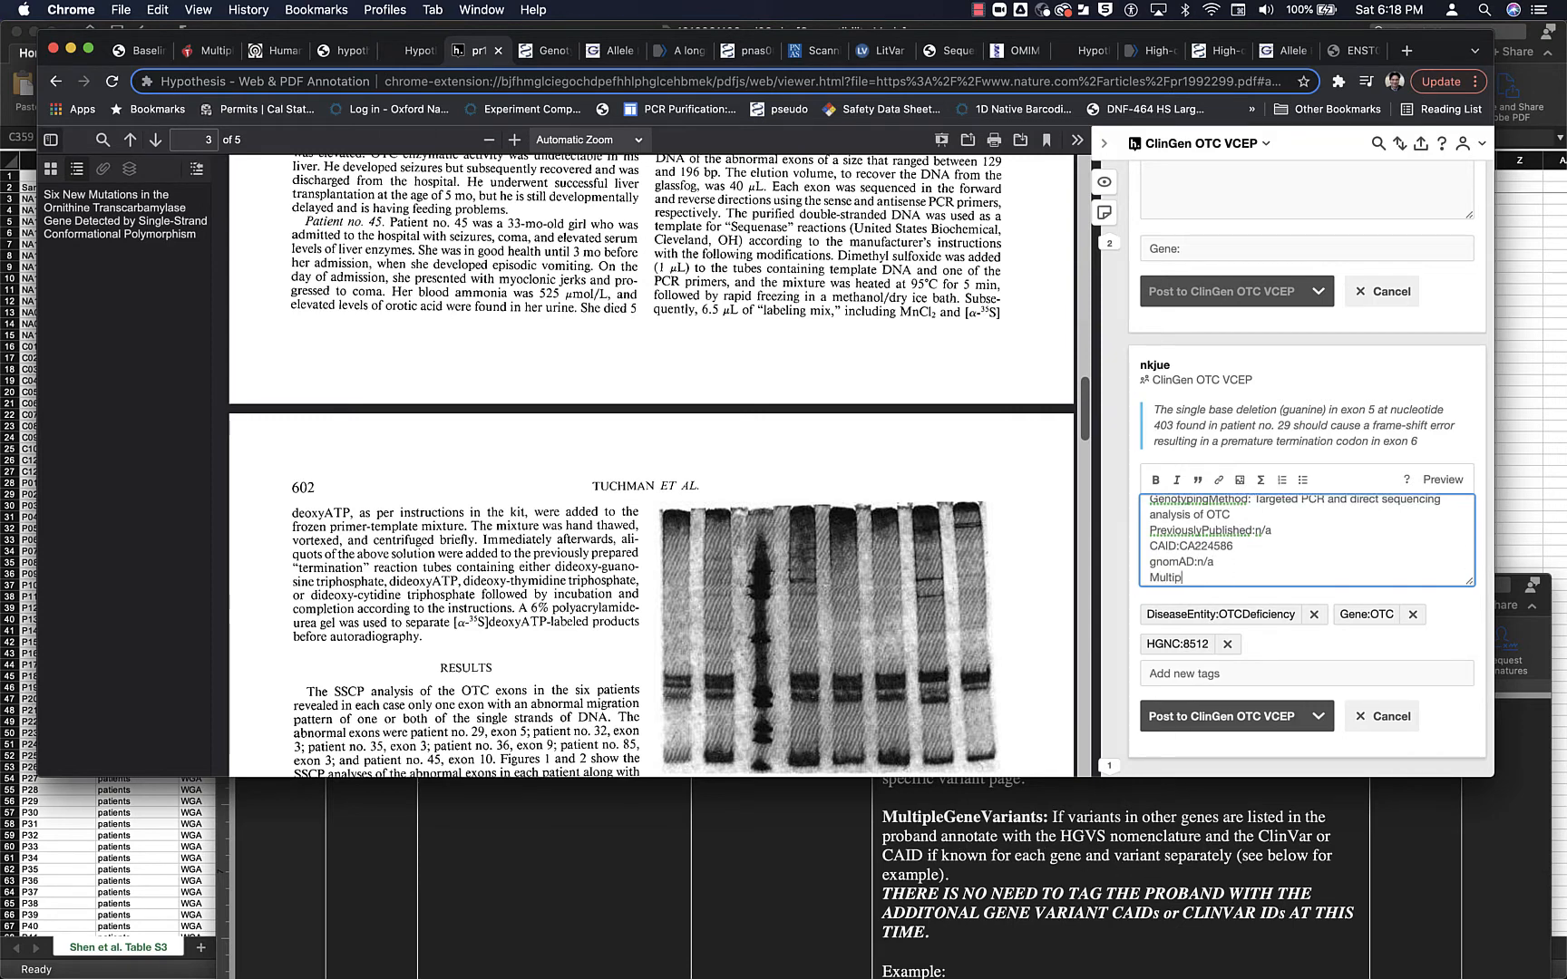
type("MultipleGeneVariants:n/a")
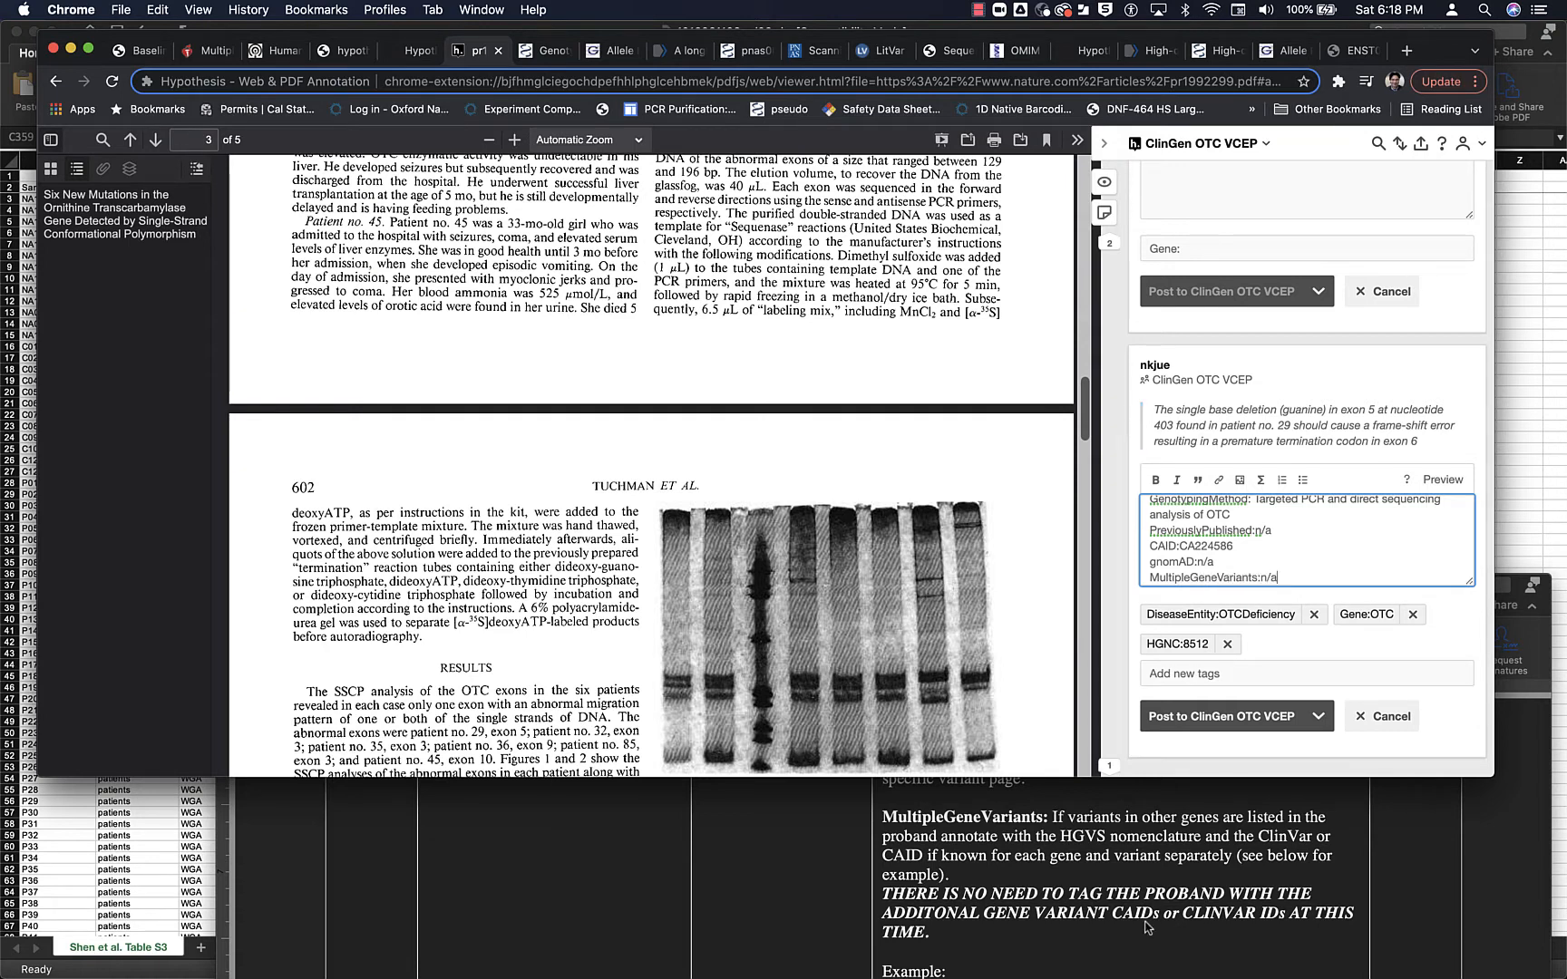
scroll(1147, 927, "down", 3)
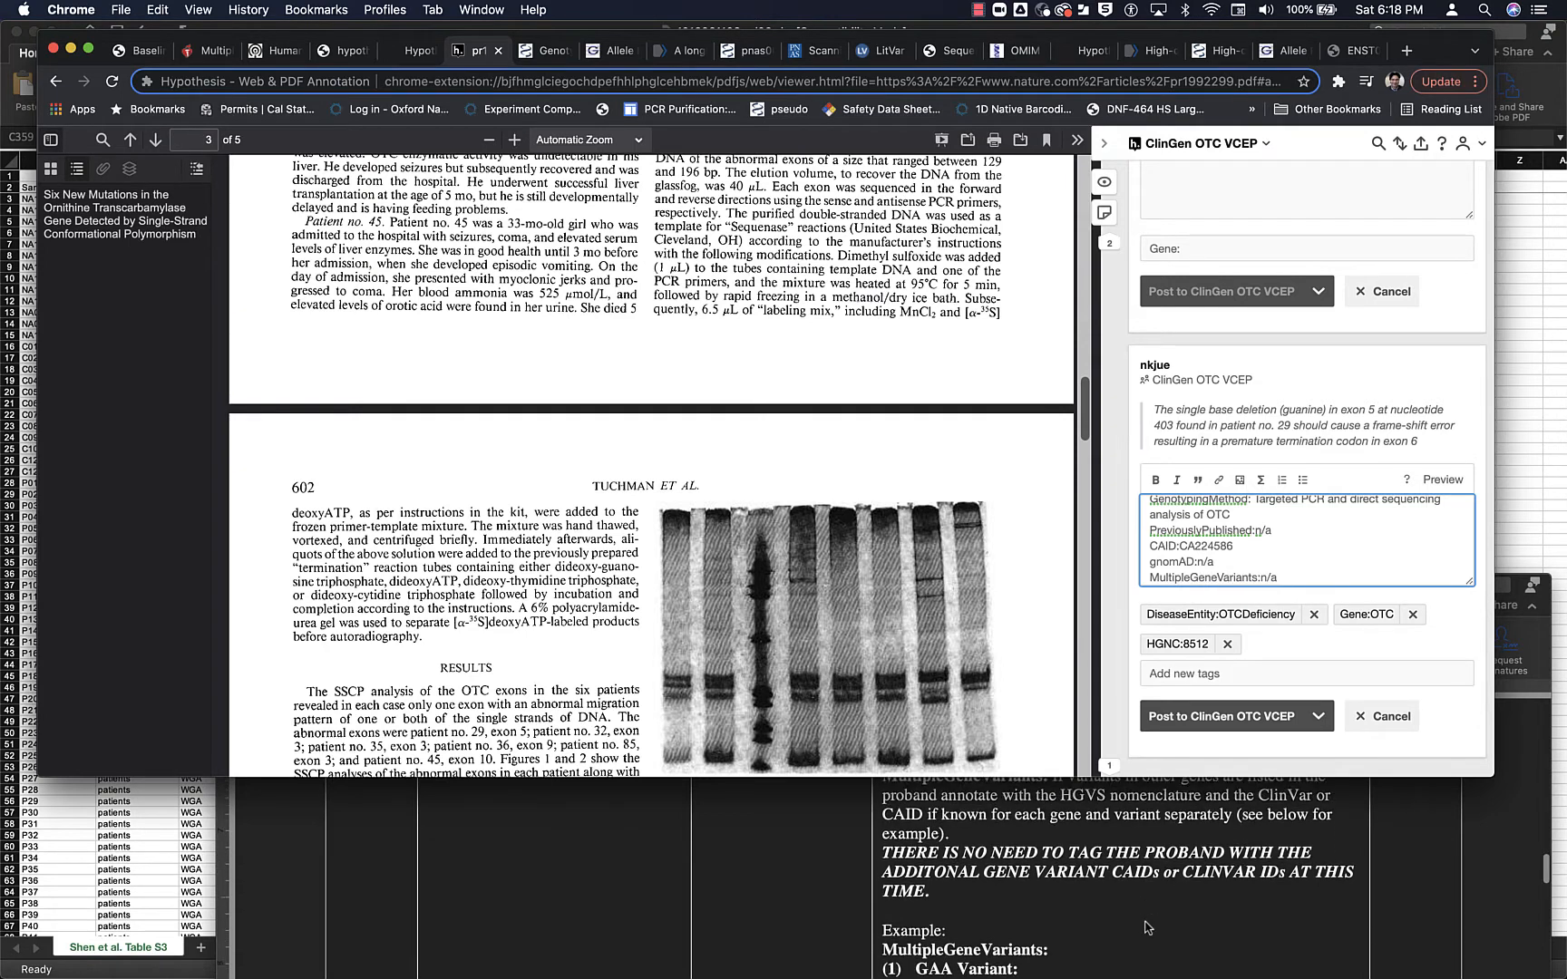
key("BackSpace")
key("BackSpace")
key("BackSpace")
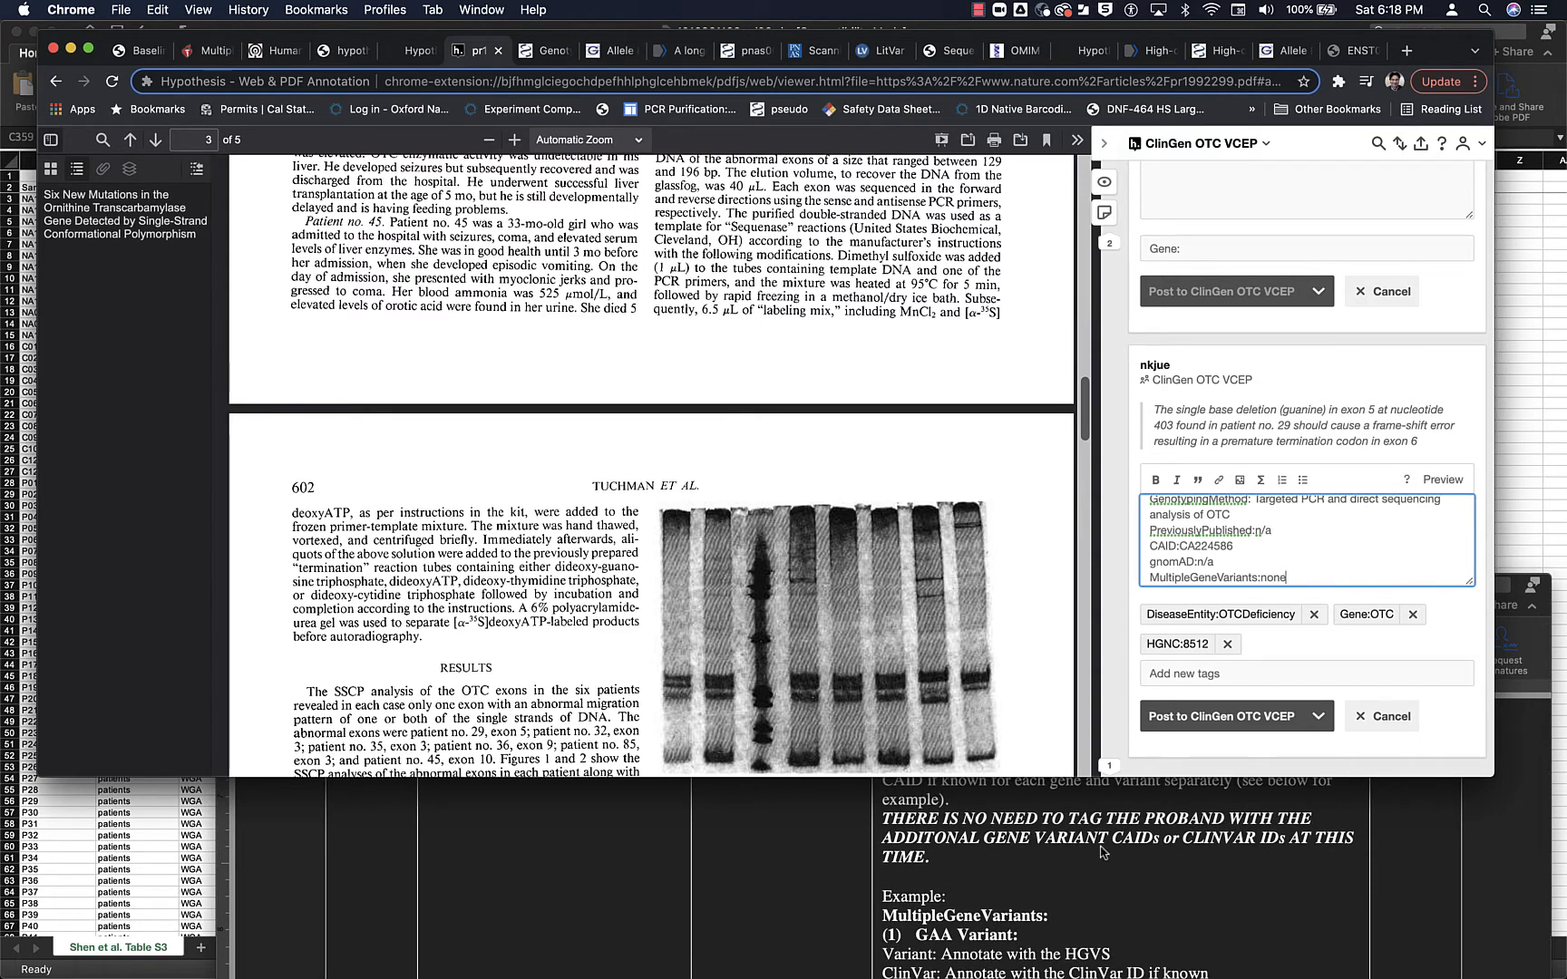
- Read the protocol from the MultipleGeneVariants example through the proband notes to Table 2's gene, inheritance and disease entity tag choices
scroll(1099, 848, "down", 4)
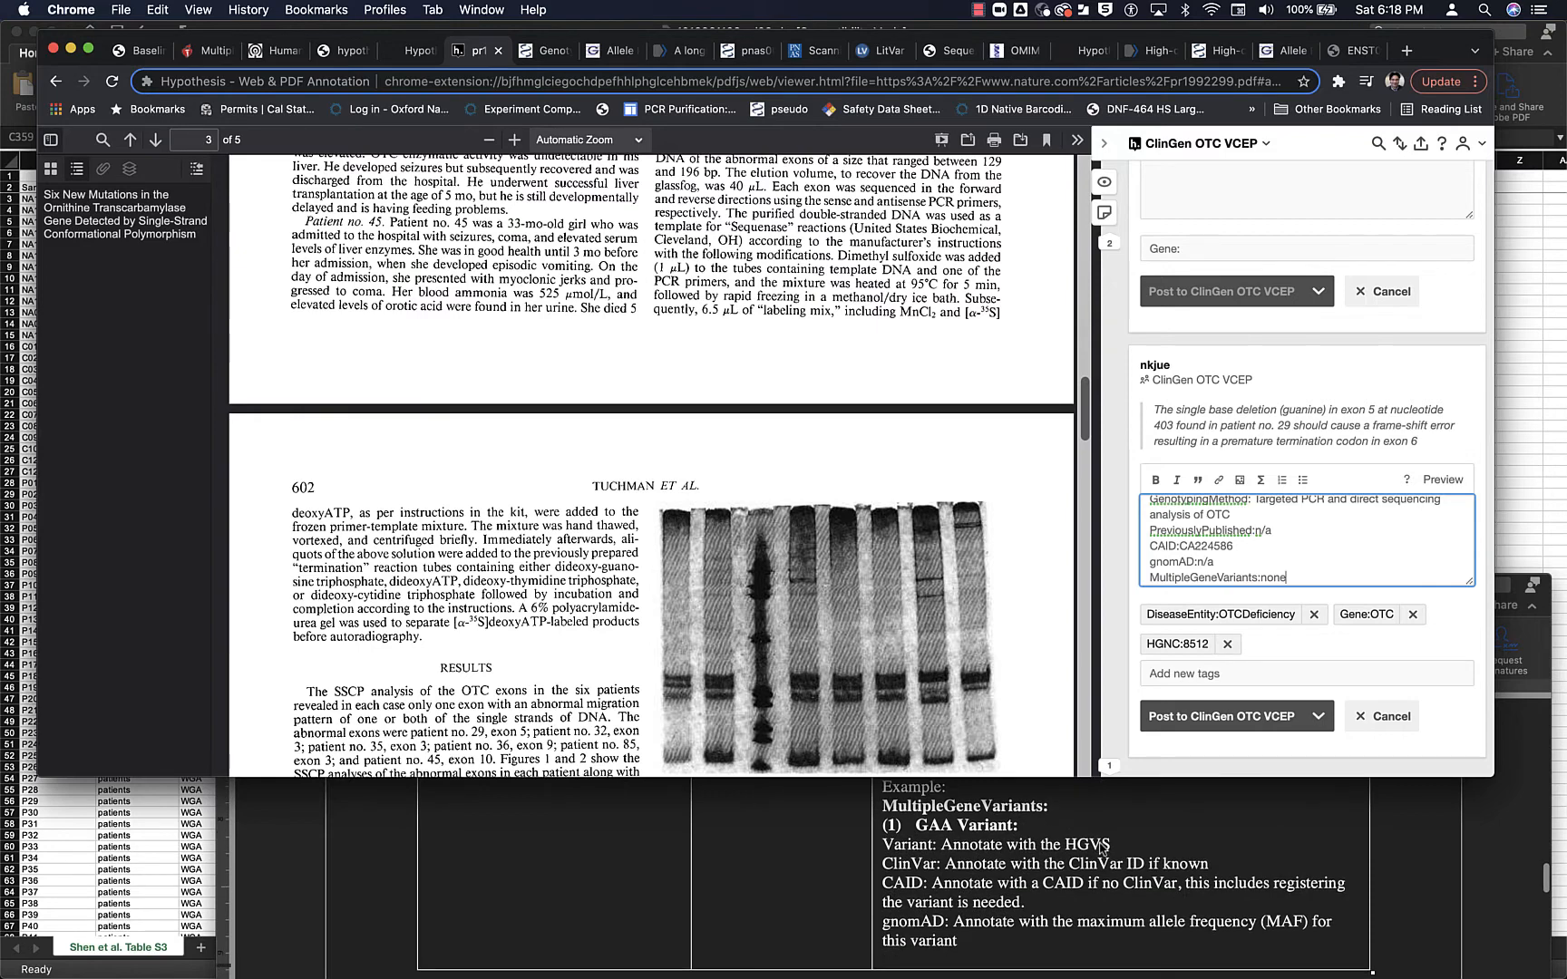
scroll(1101, 848, "down", 10)
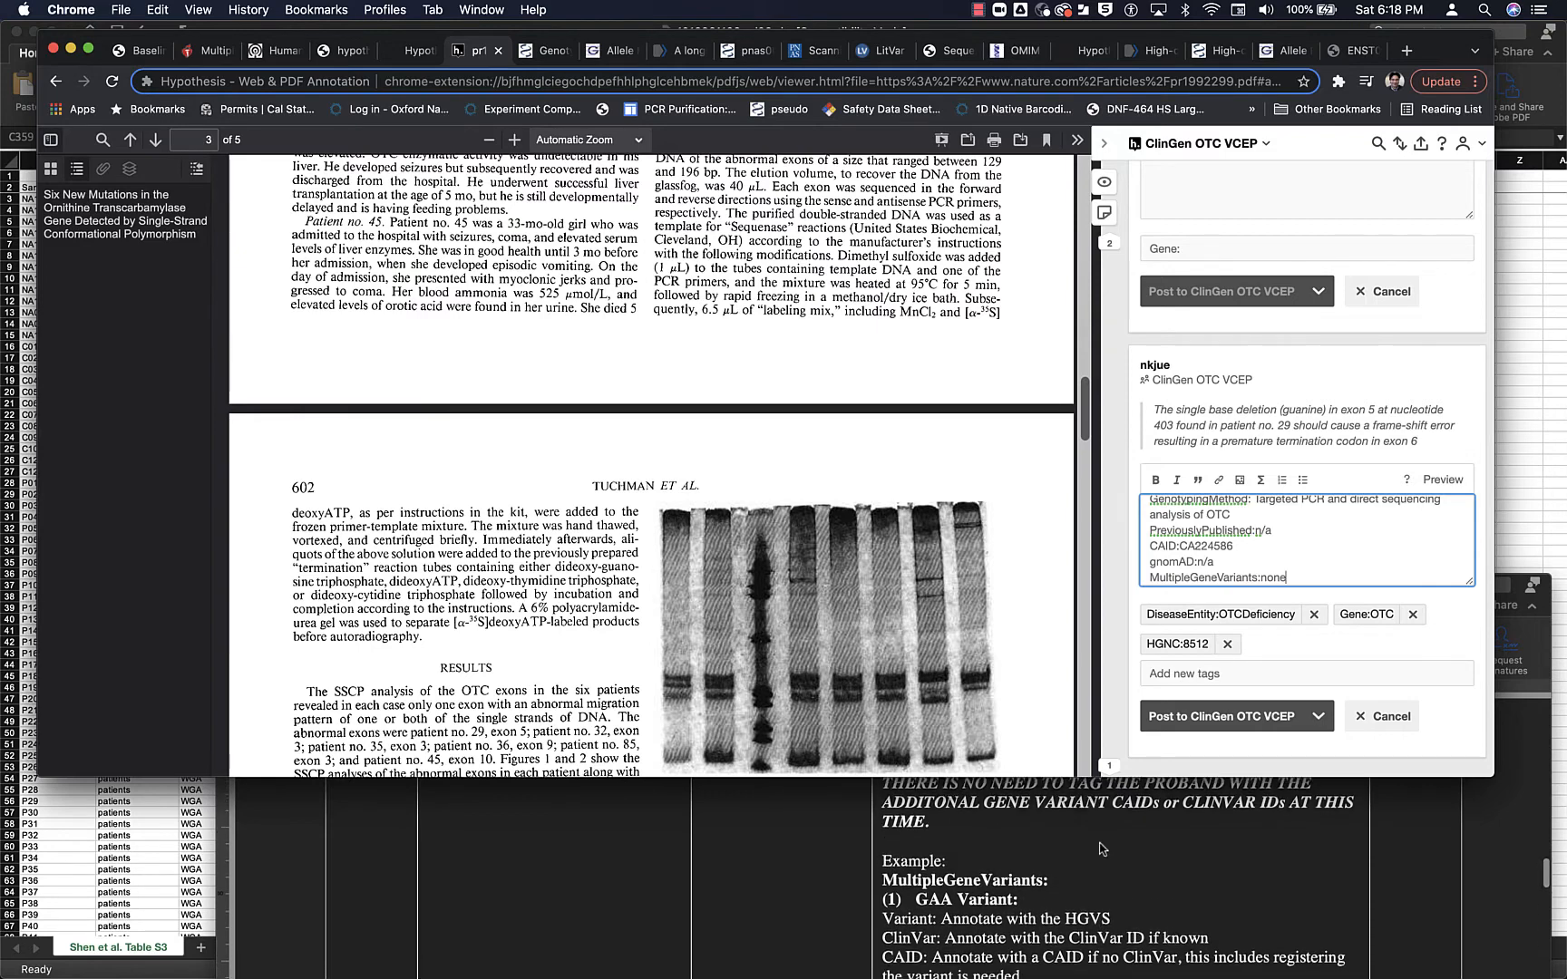
scroll(1102, 849, "down", 10)
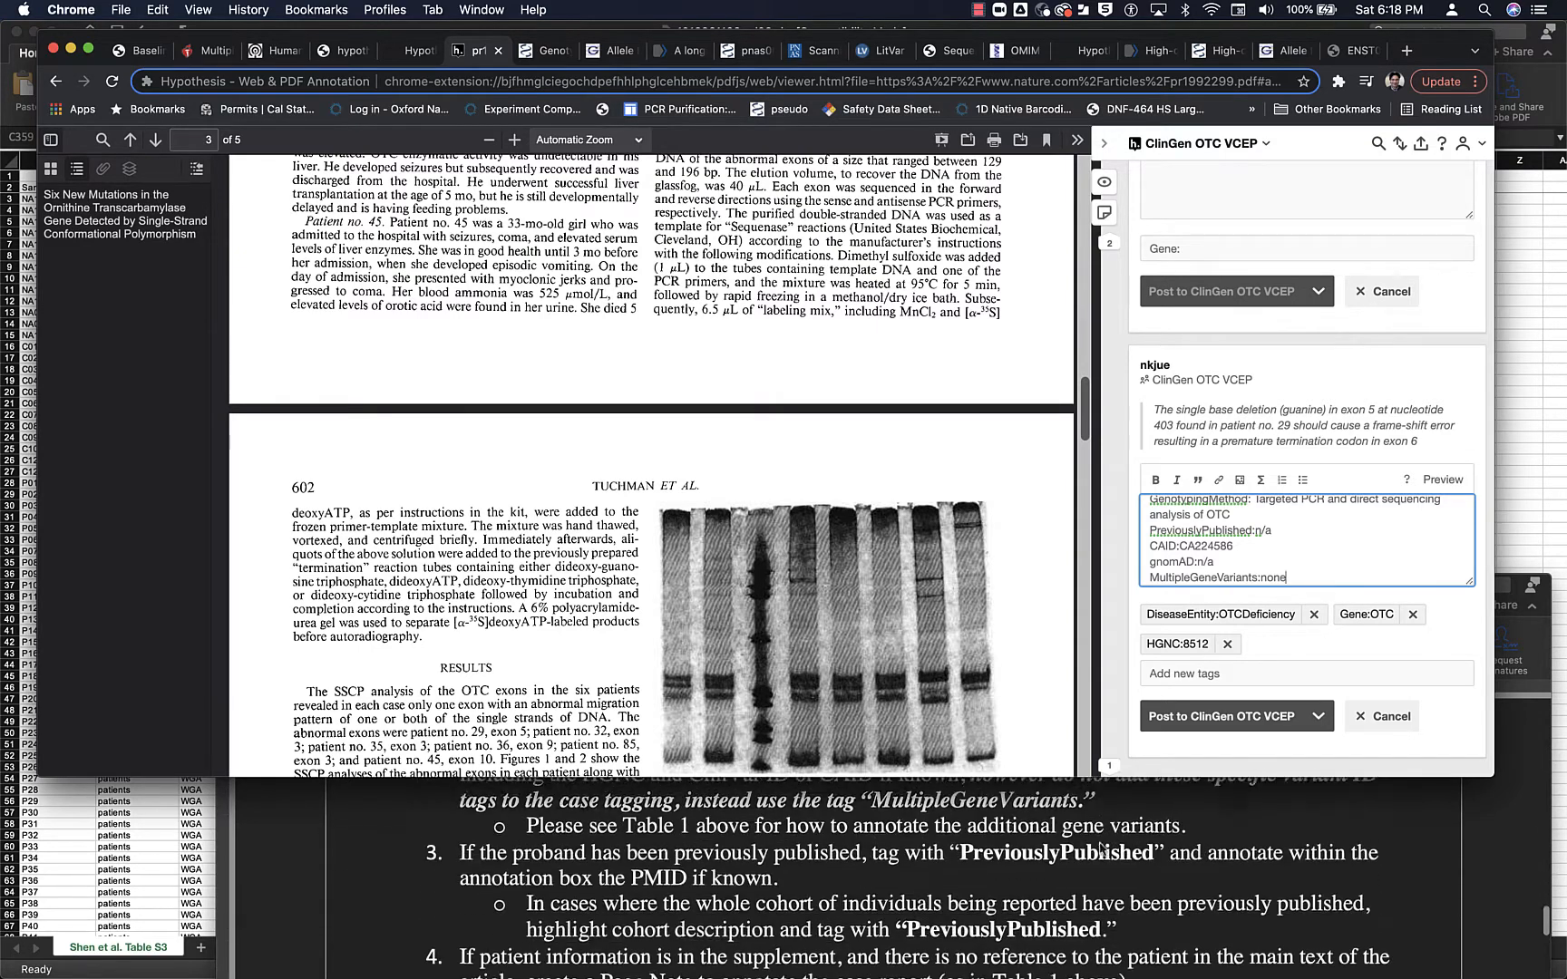
scroll(1102, 849, "down", 10)
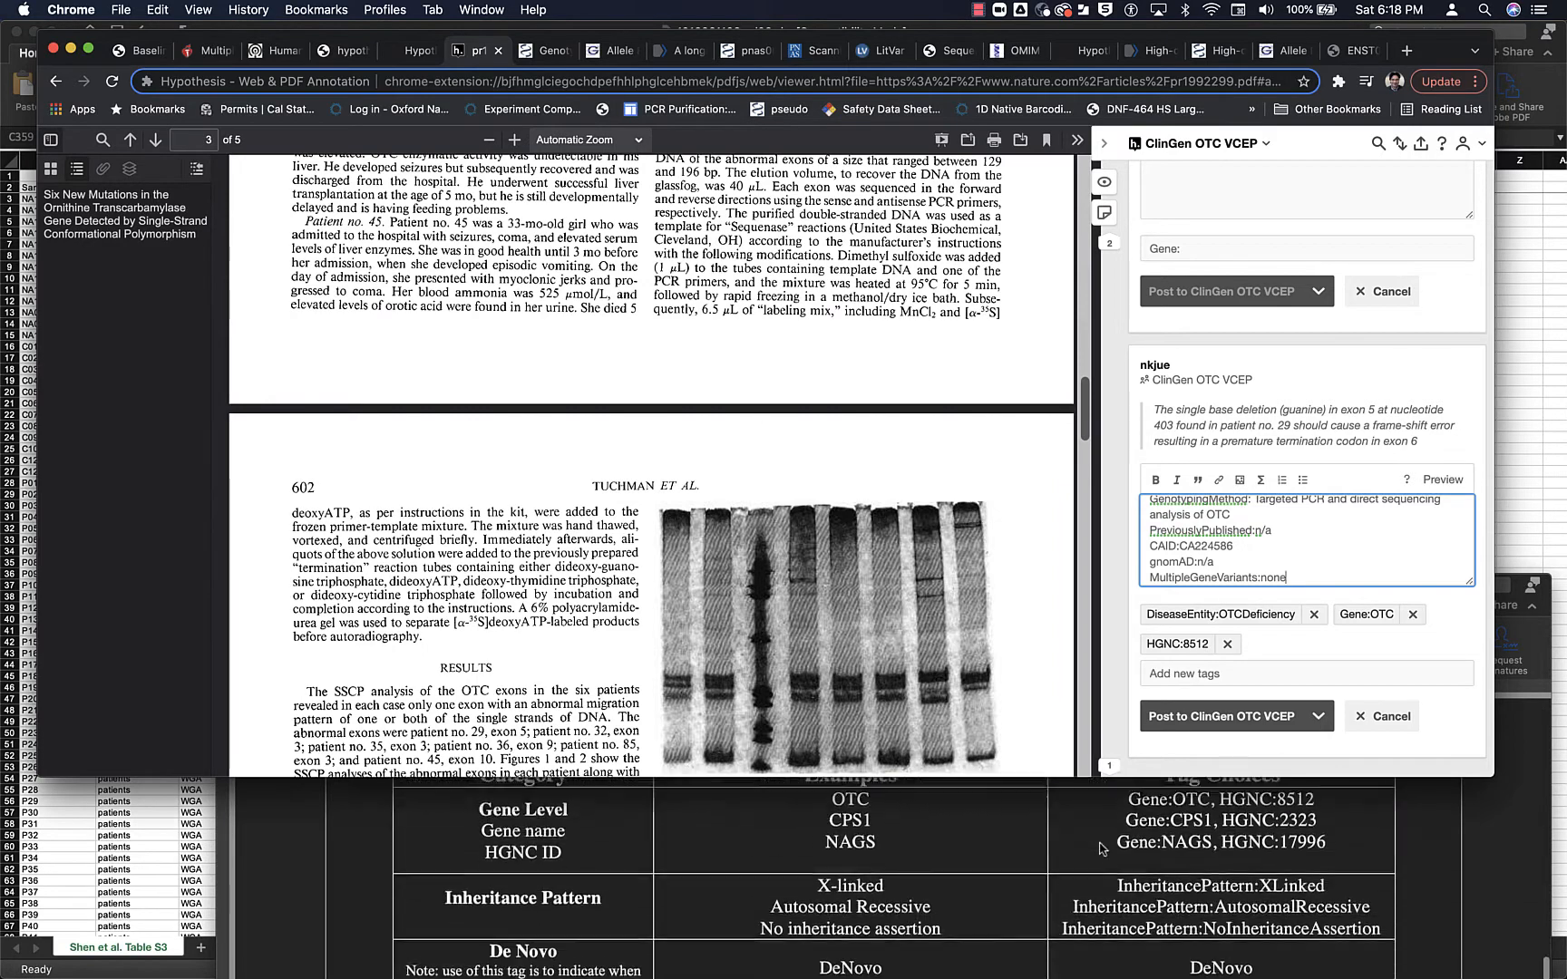
scroll(1102, 848, "up", 2)
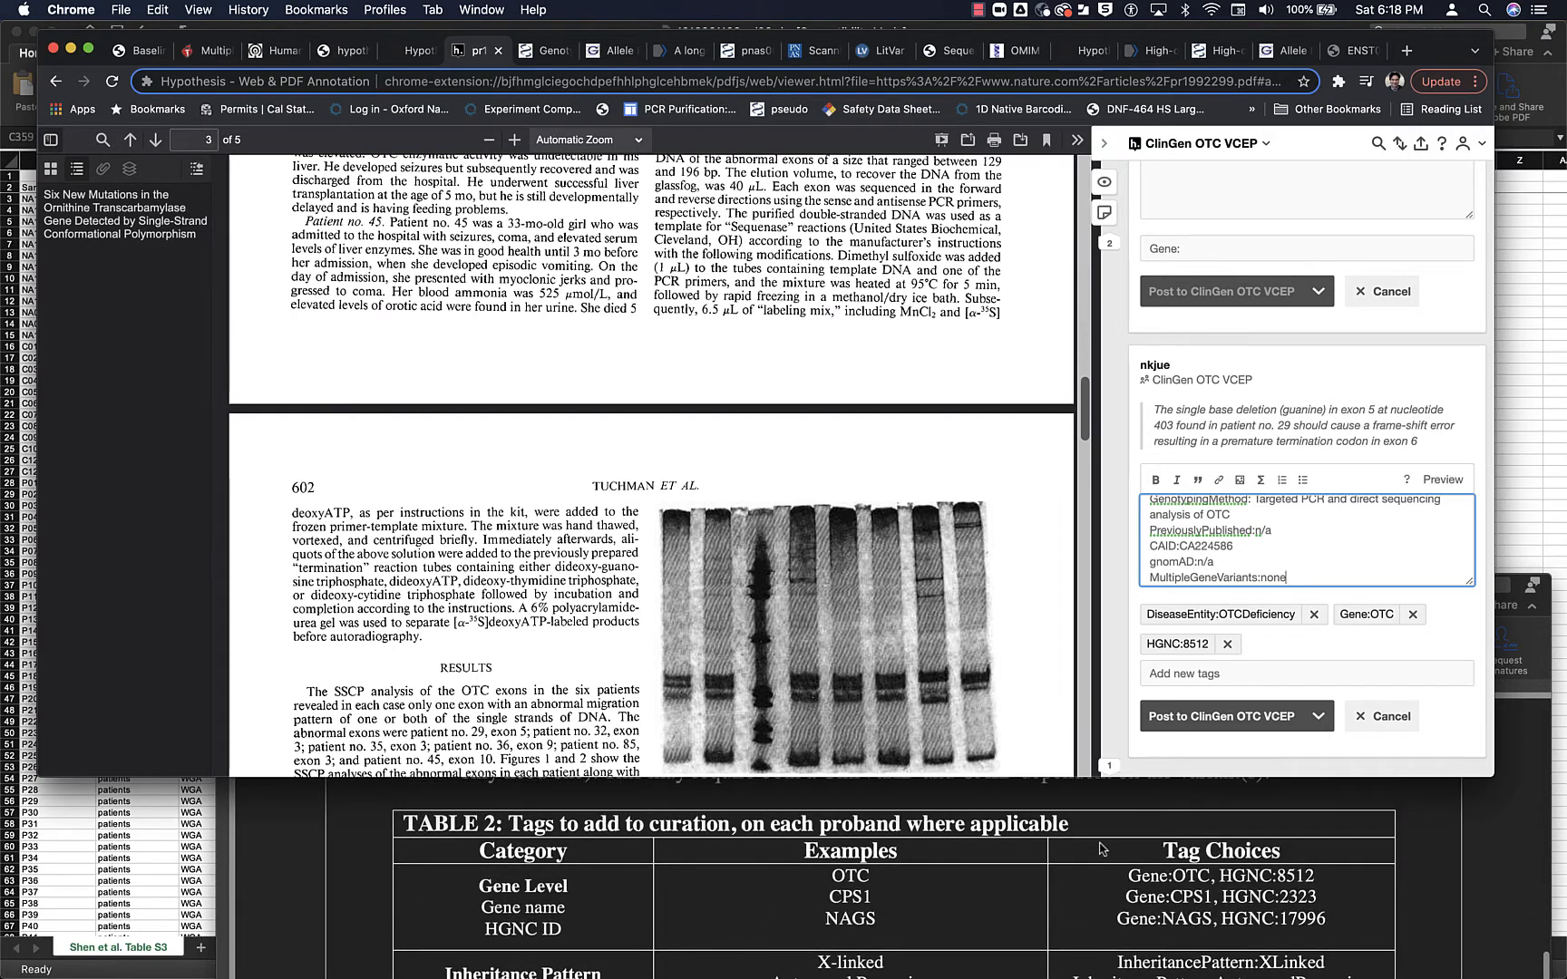
scroll(1100, 848, "down", 3)
scroll(1100, 849, "down", 2)
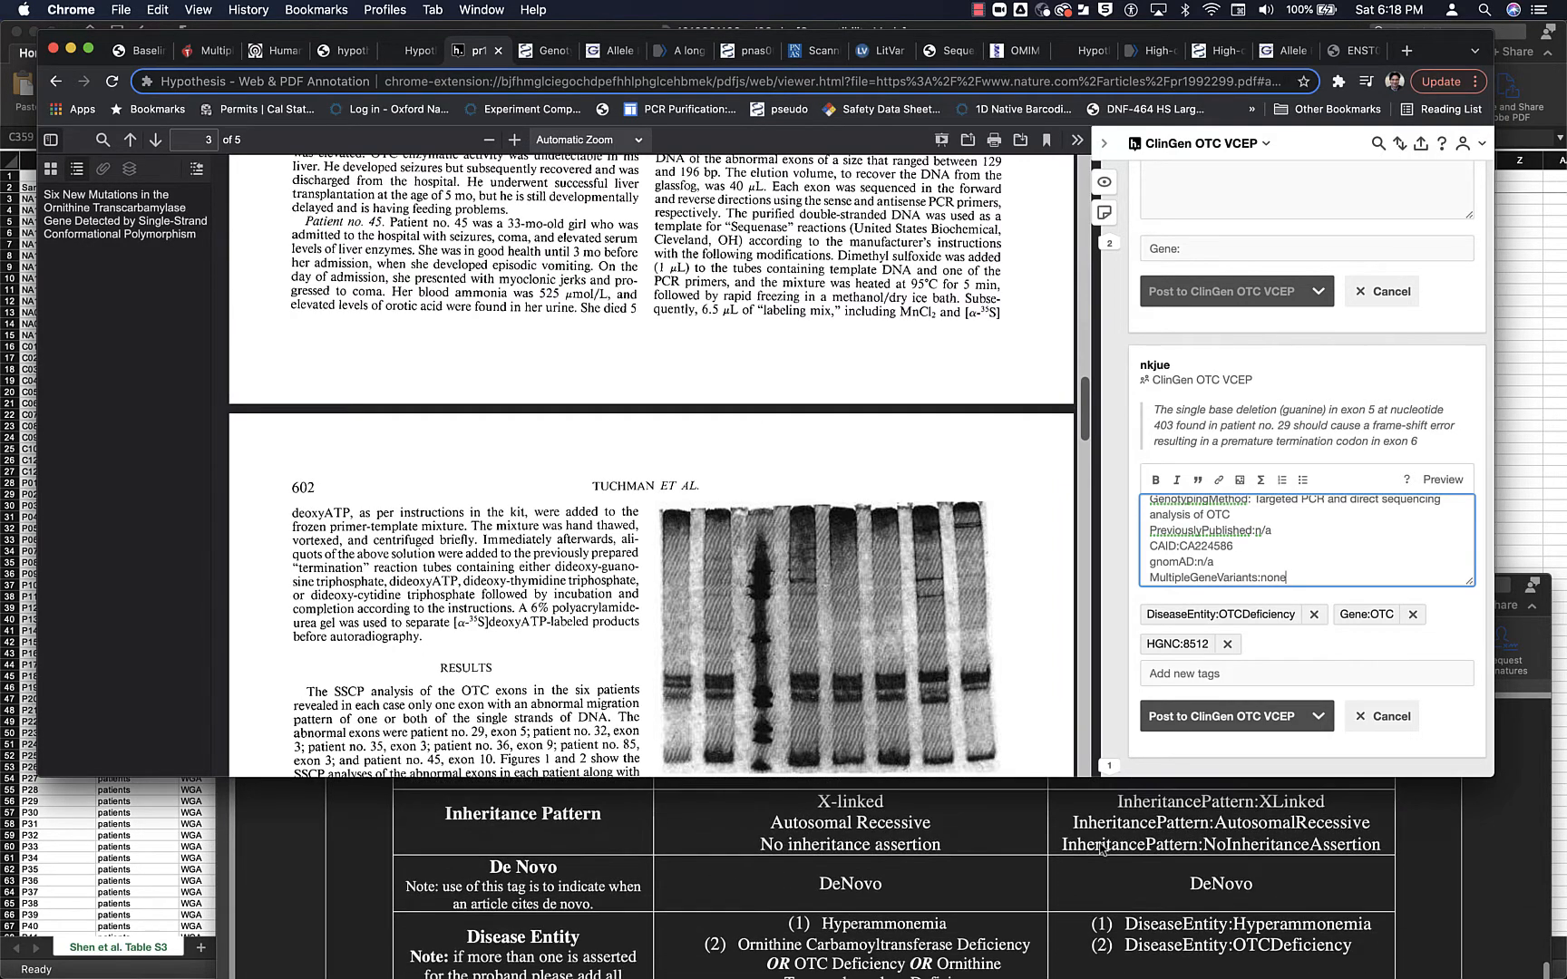
scroll(1100, 848, "up", 4)
scroll(1099, 849, "up", 1)
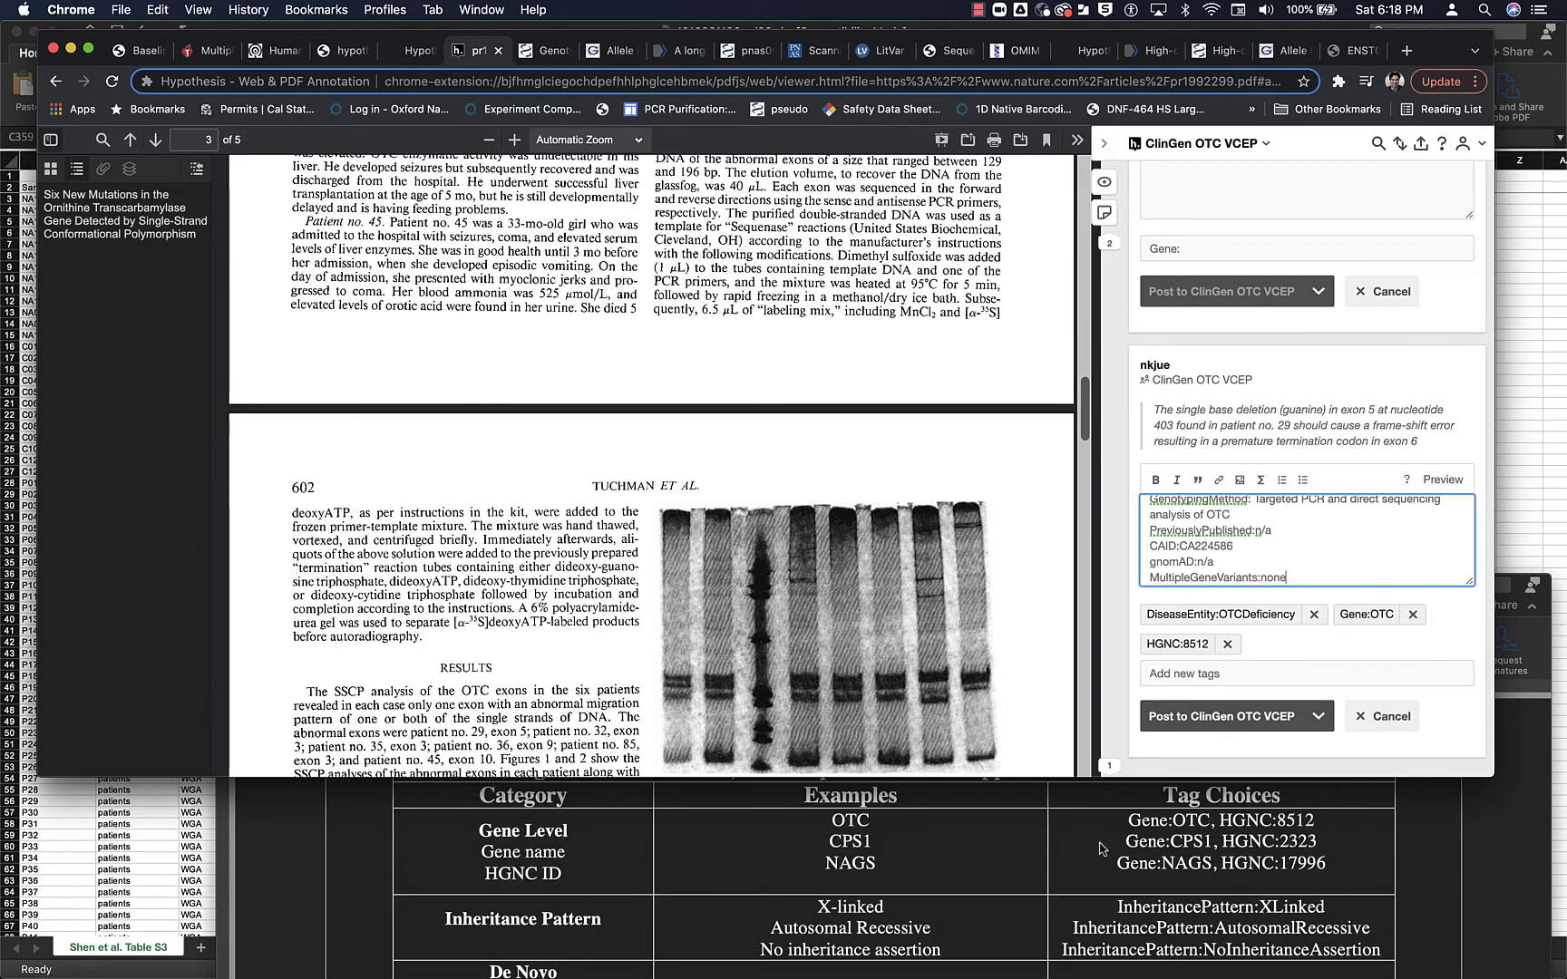
- Read the protocol's Variant ID tags instructions above Table 2 on choosing between a ClinVar ID and a CAID
scroll(1100, 849, "up", 5)
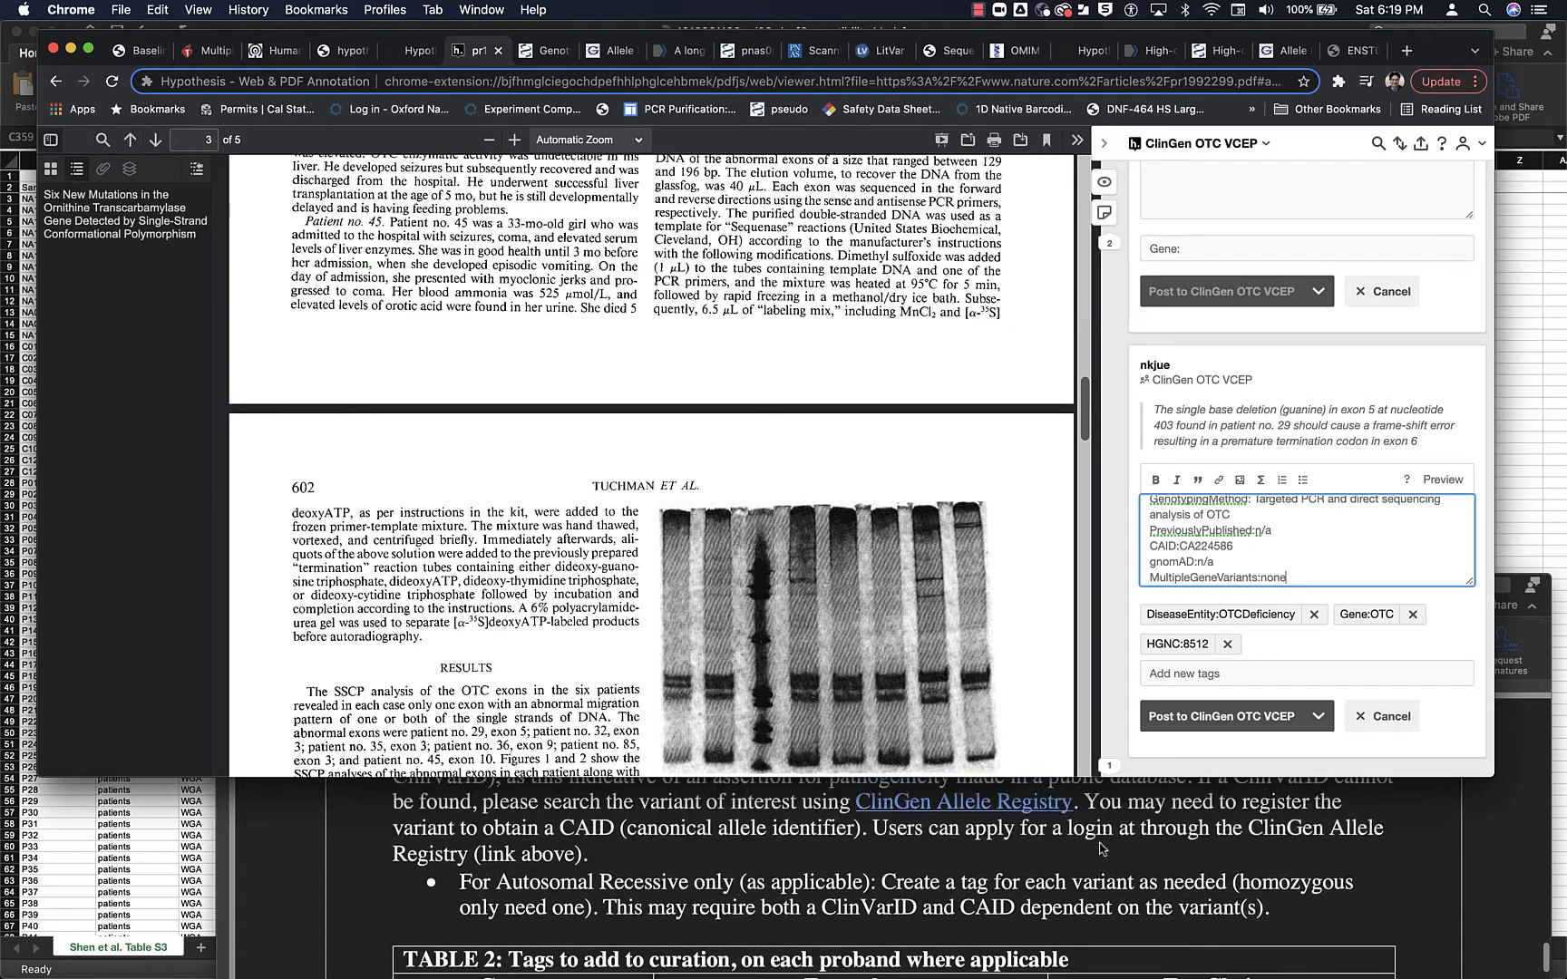
scroll(1100, 849, "up", 3)
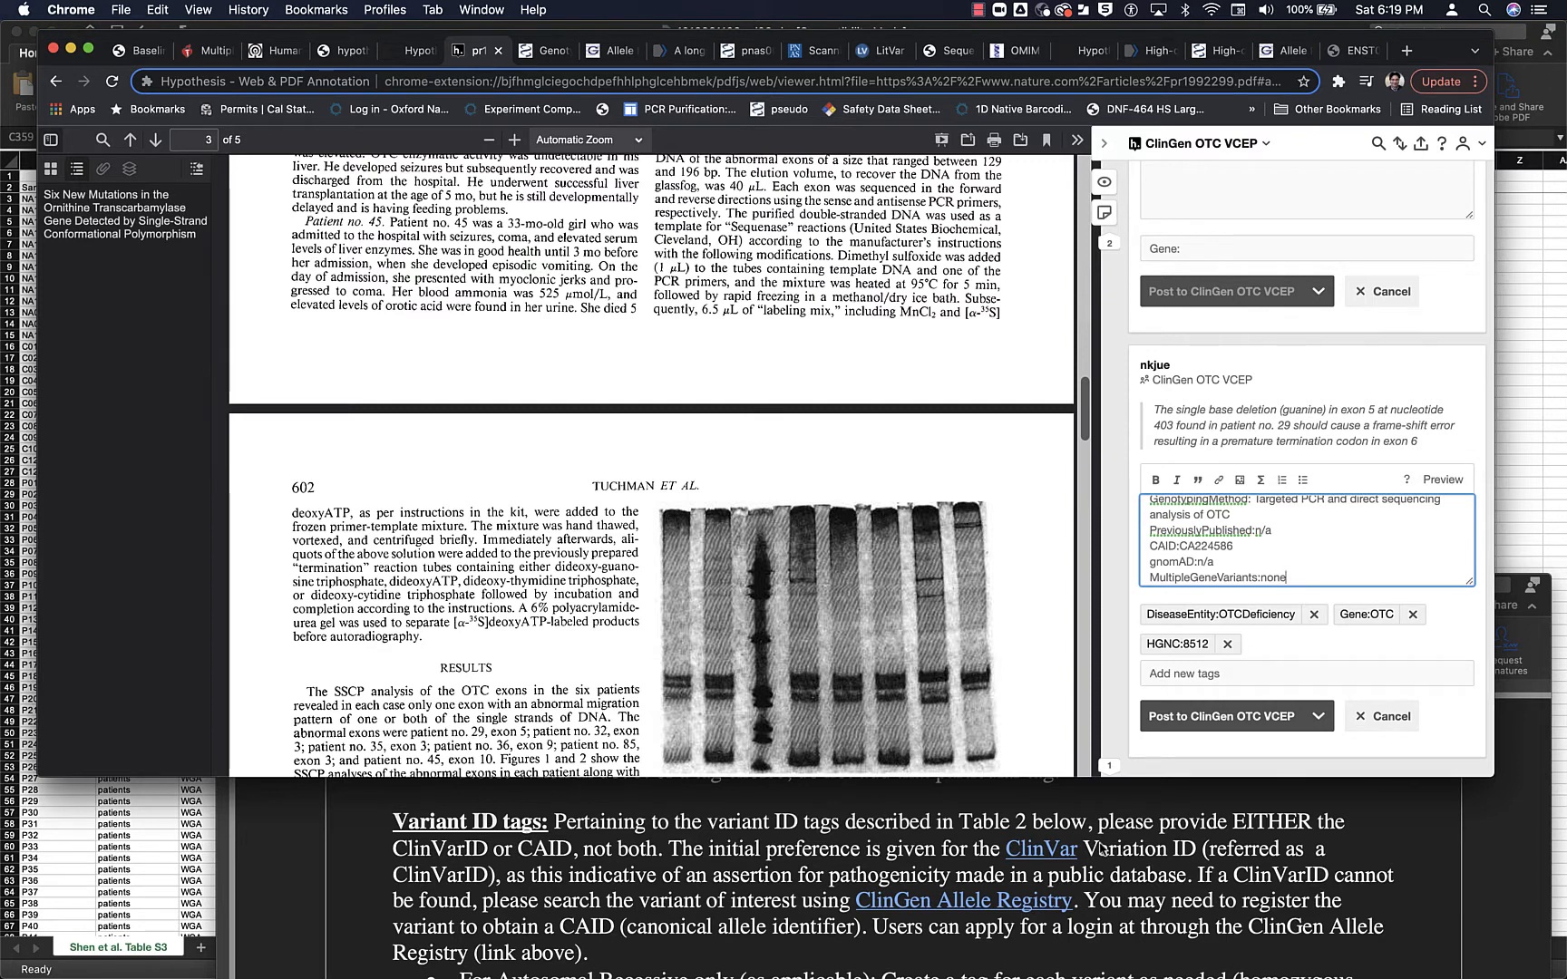
scroll(1100, 849, "down", 2)
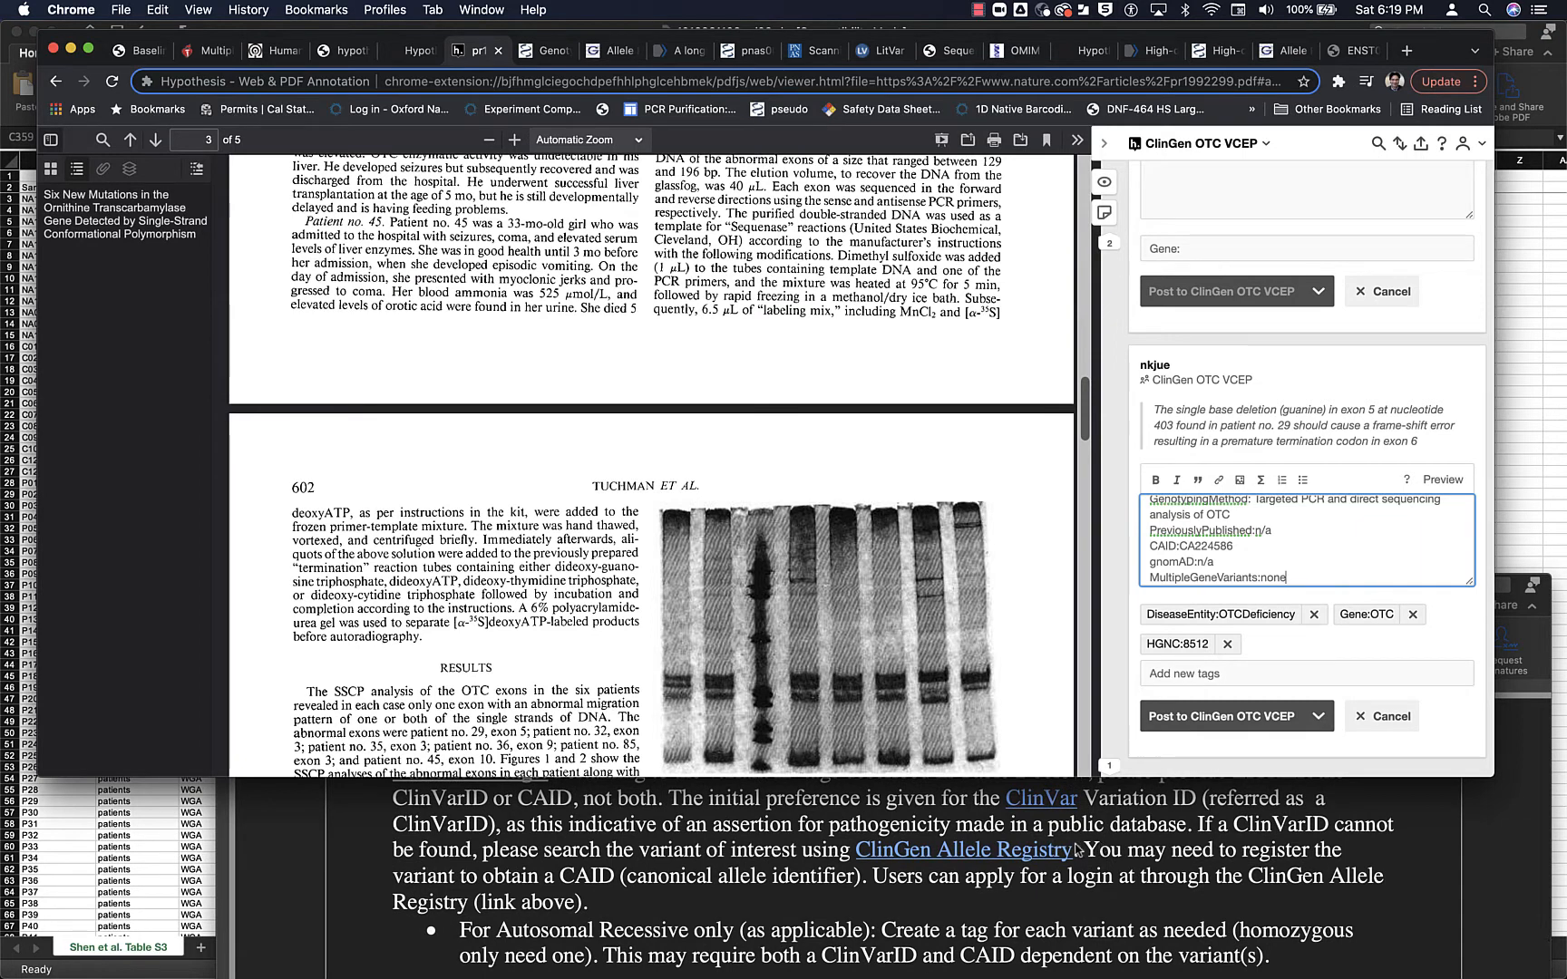
scroll(1076, 849, "up", 2)
scroll(1077, 850, "down", 5)
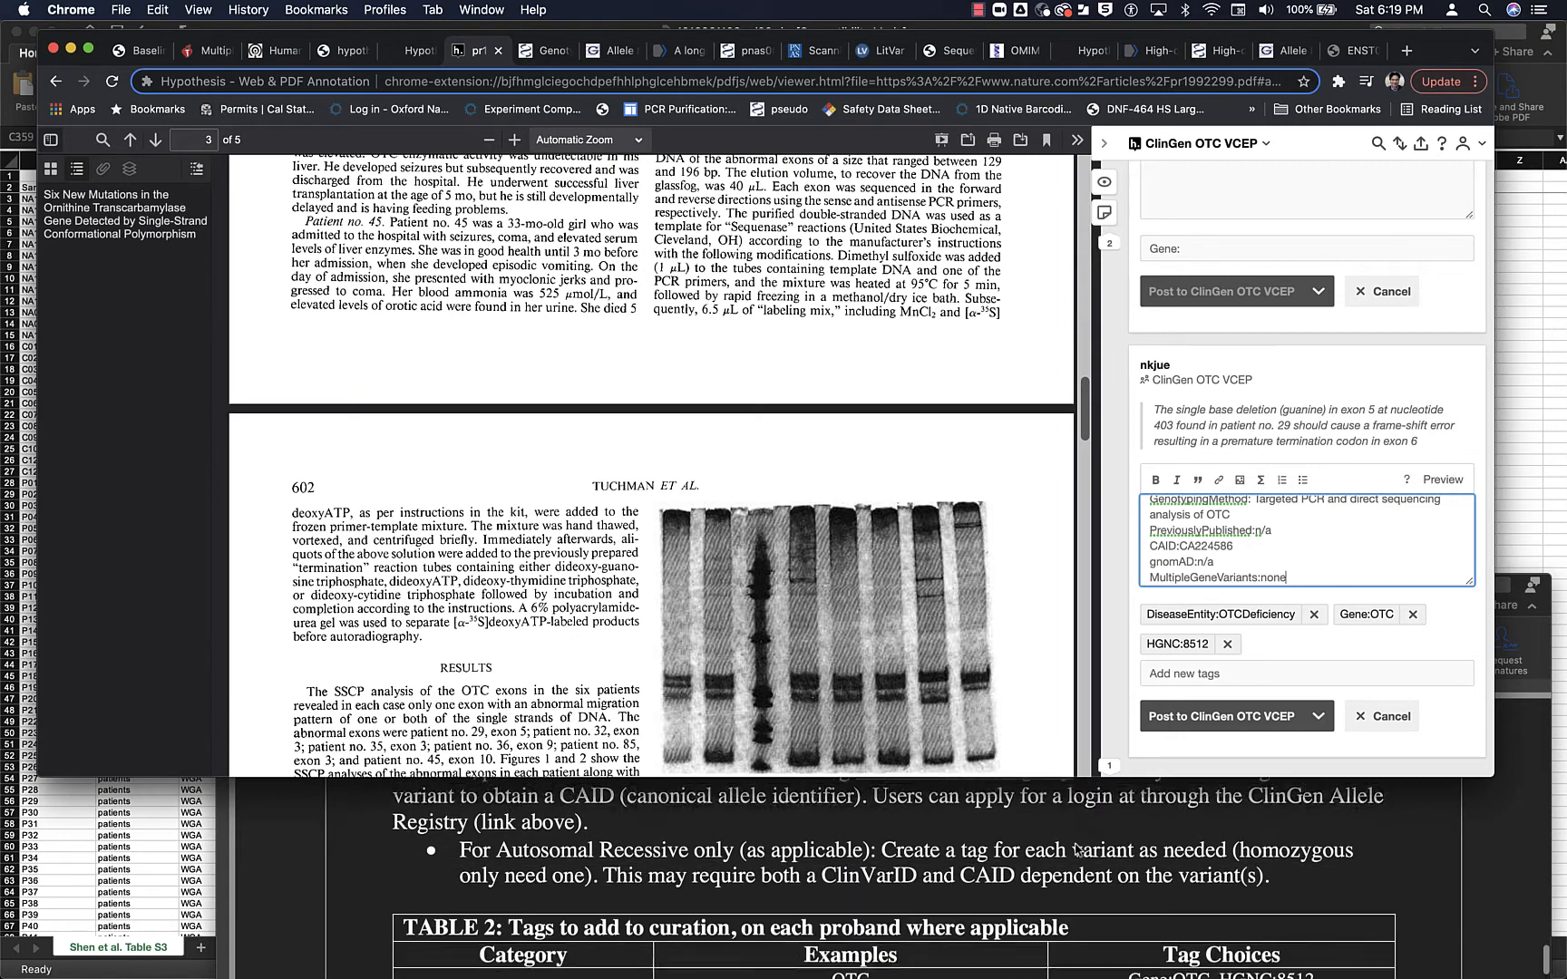
- Review Table 2's inheritance, variant, phenotype, supplemental data and experimental assay tags, down to the example case-report annotation
scroll(1076, 849, "down", 6)
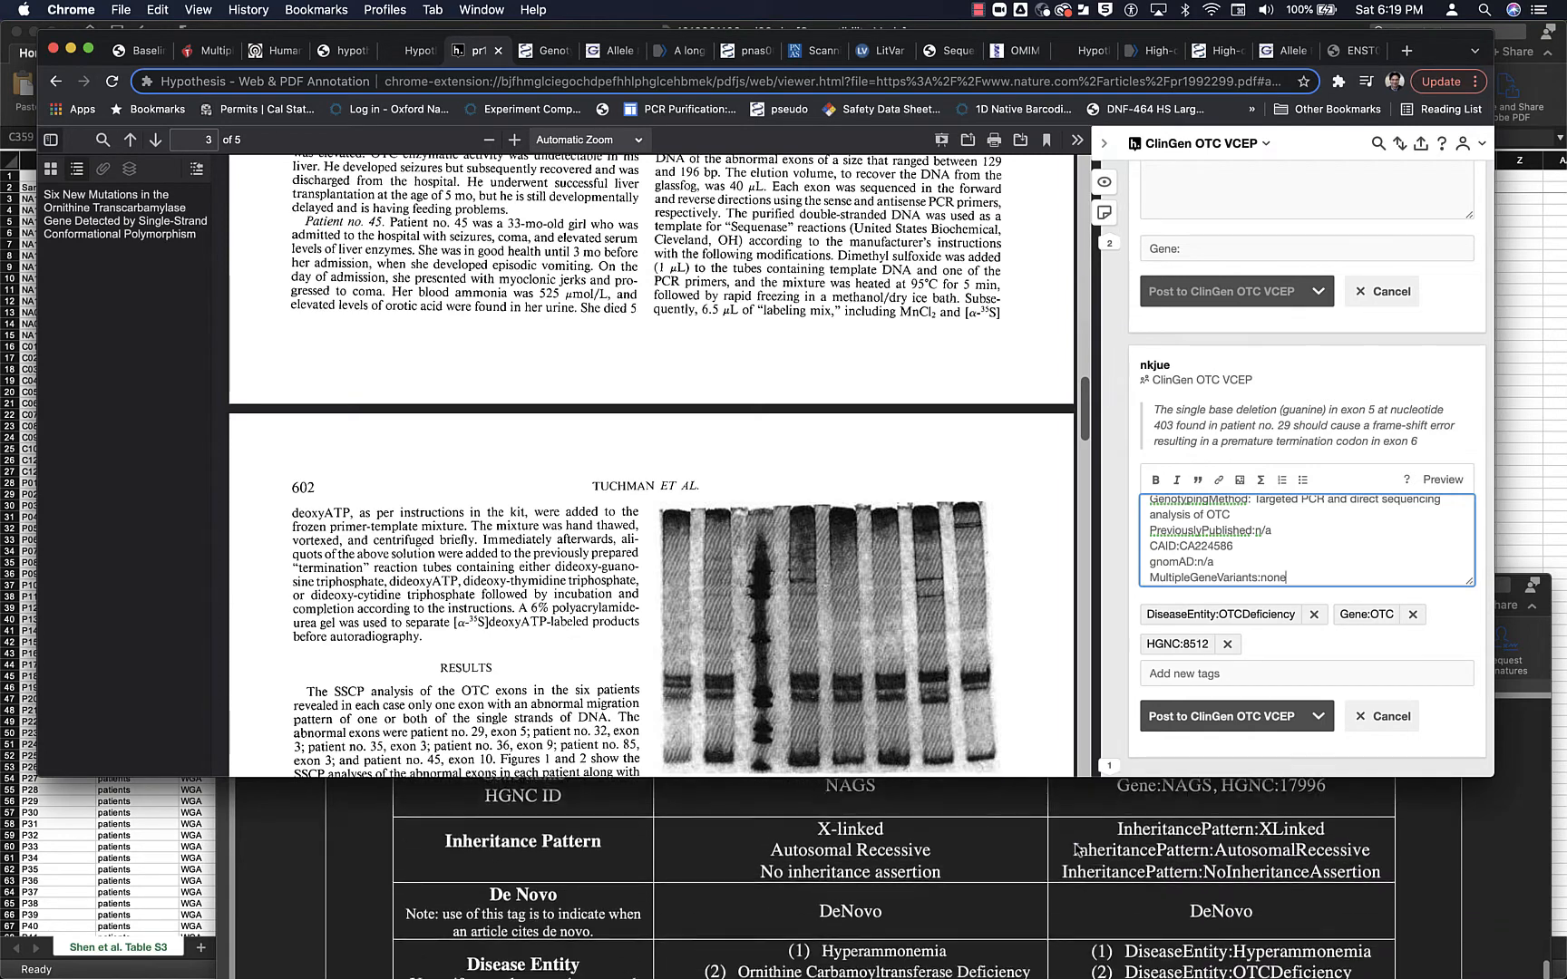
scroll(1076, 850, "down", 10)
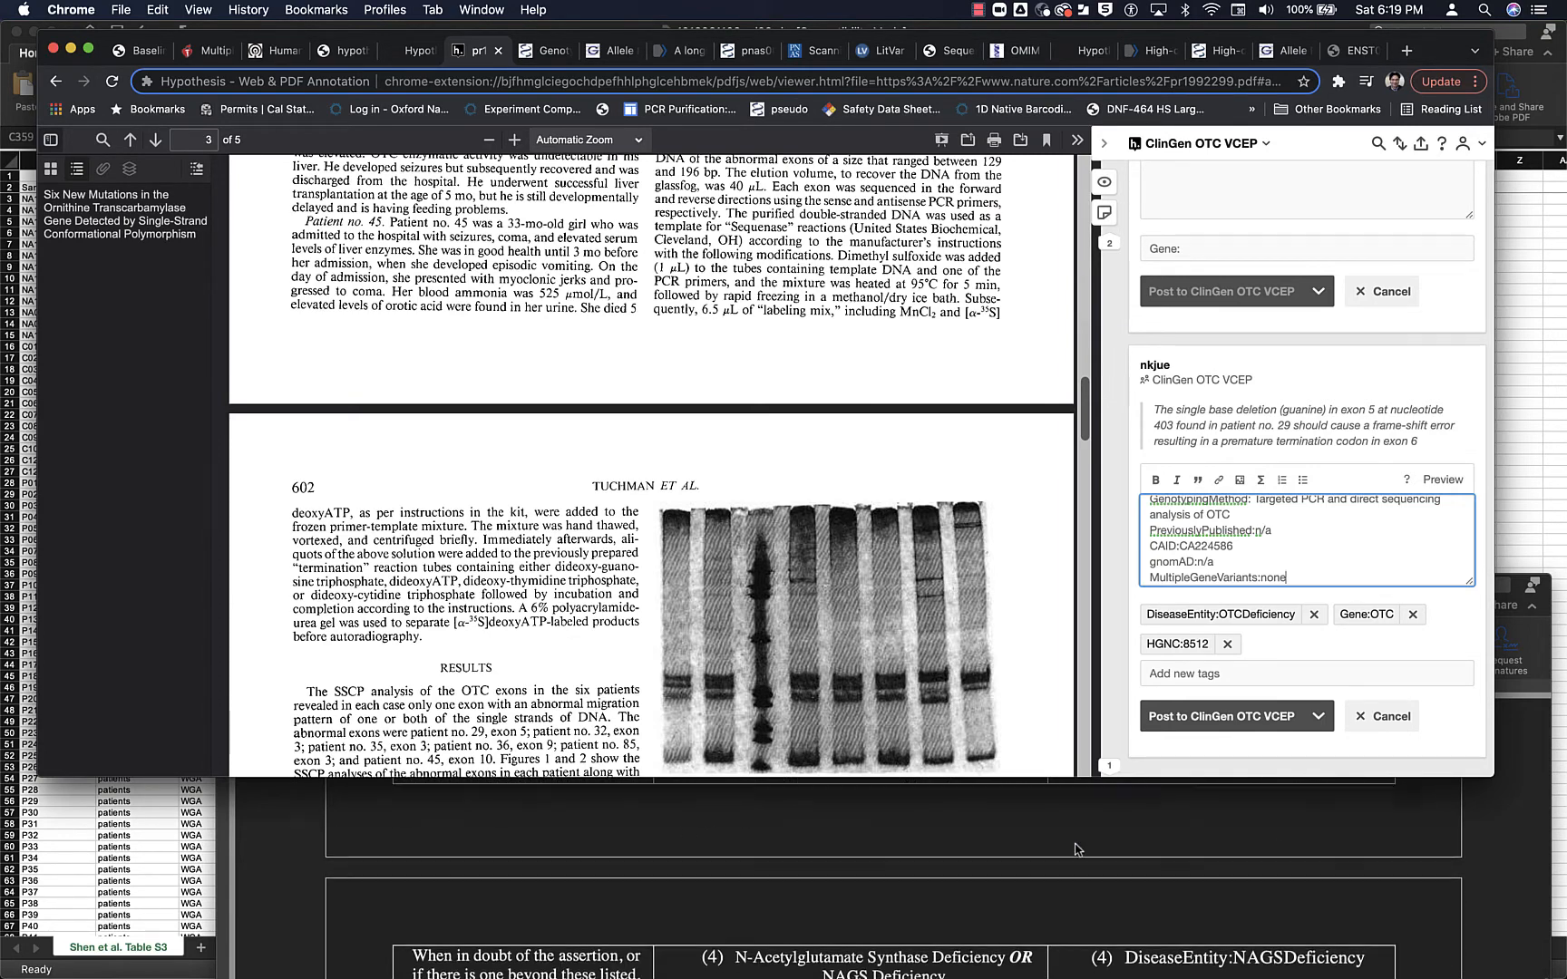
scroll(1077, 850, "down", 10)
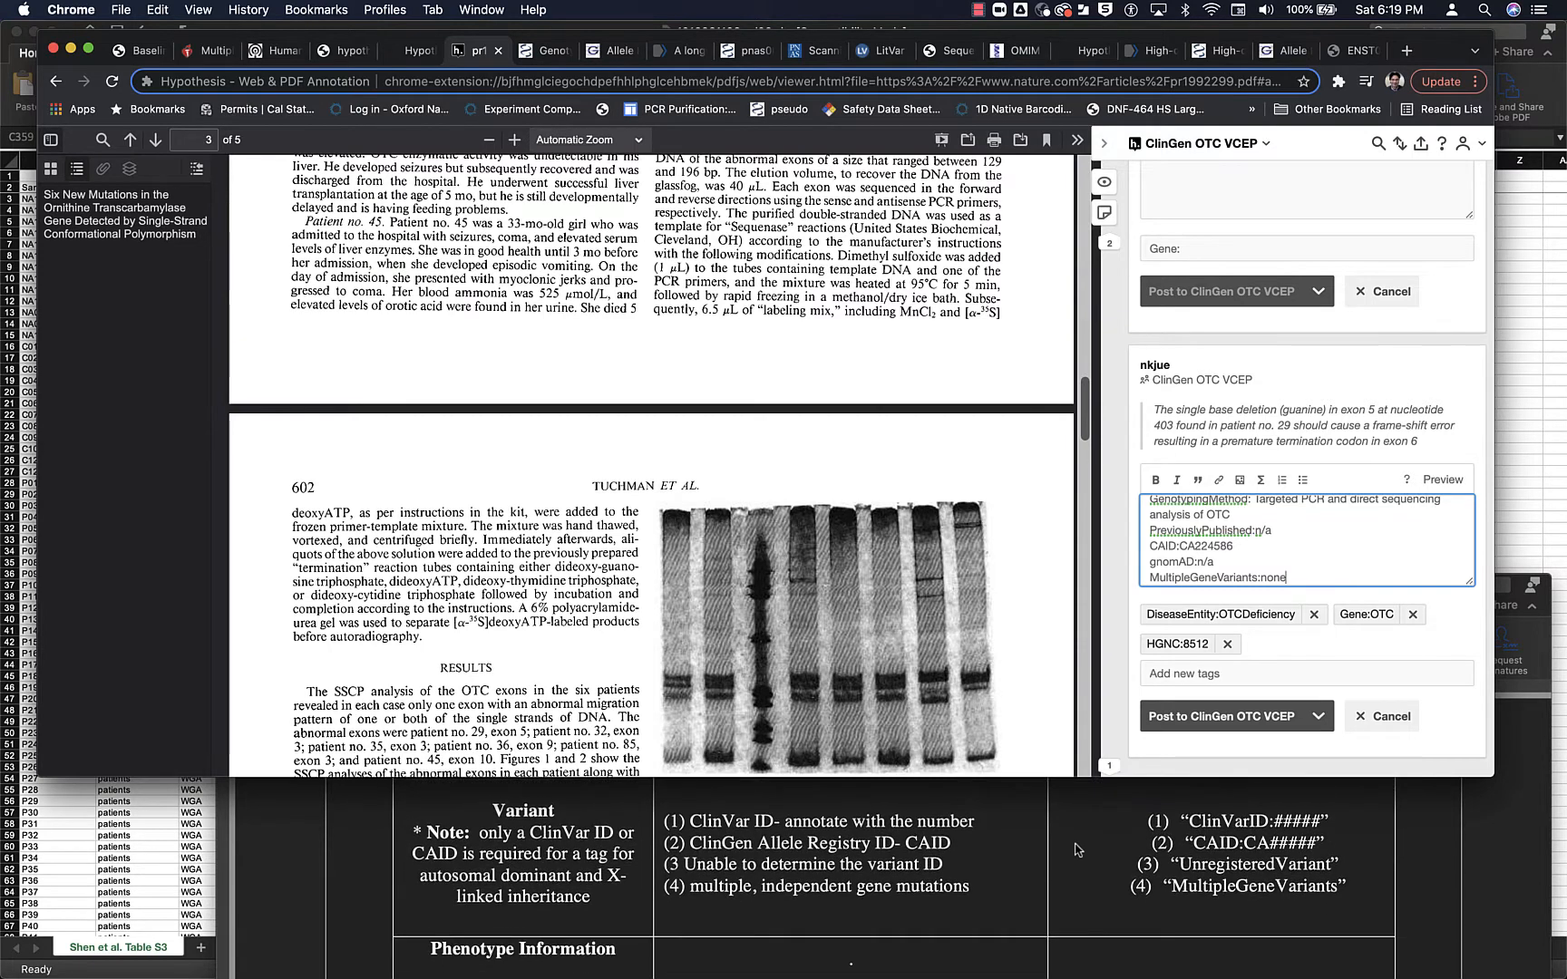
scroll(1076, 849, "up", 1)
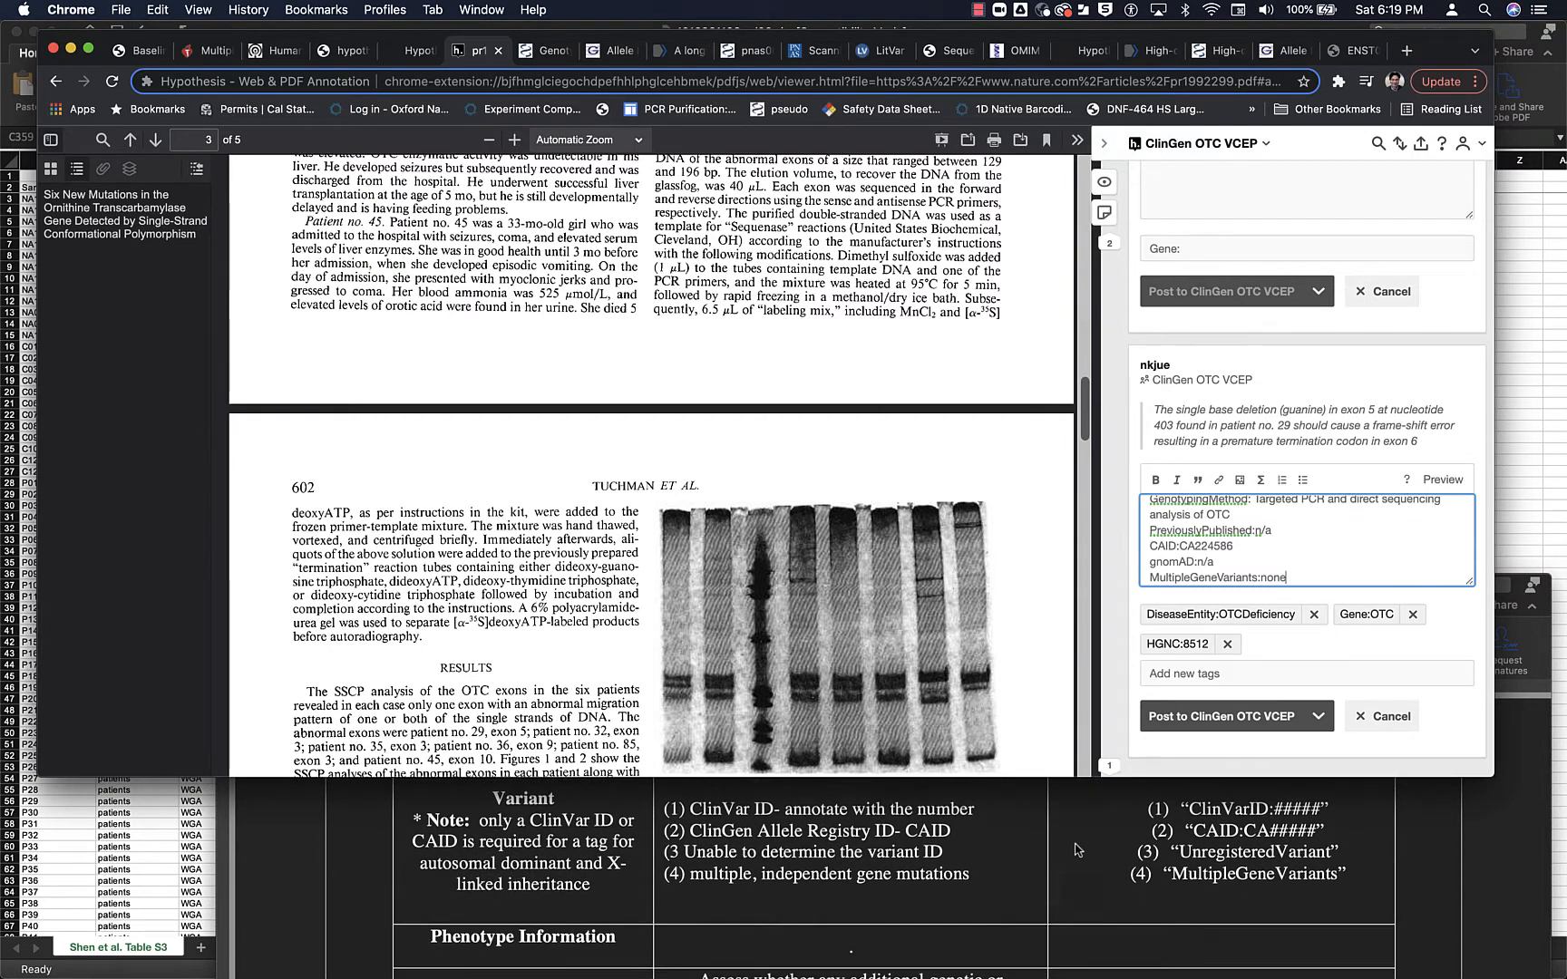
scroll(1076, 850, "down", 8)
scroll(1077, 850, "down", 10)
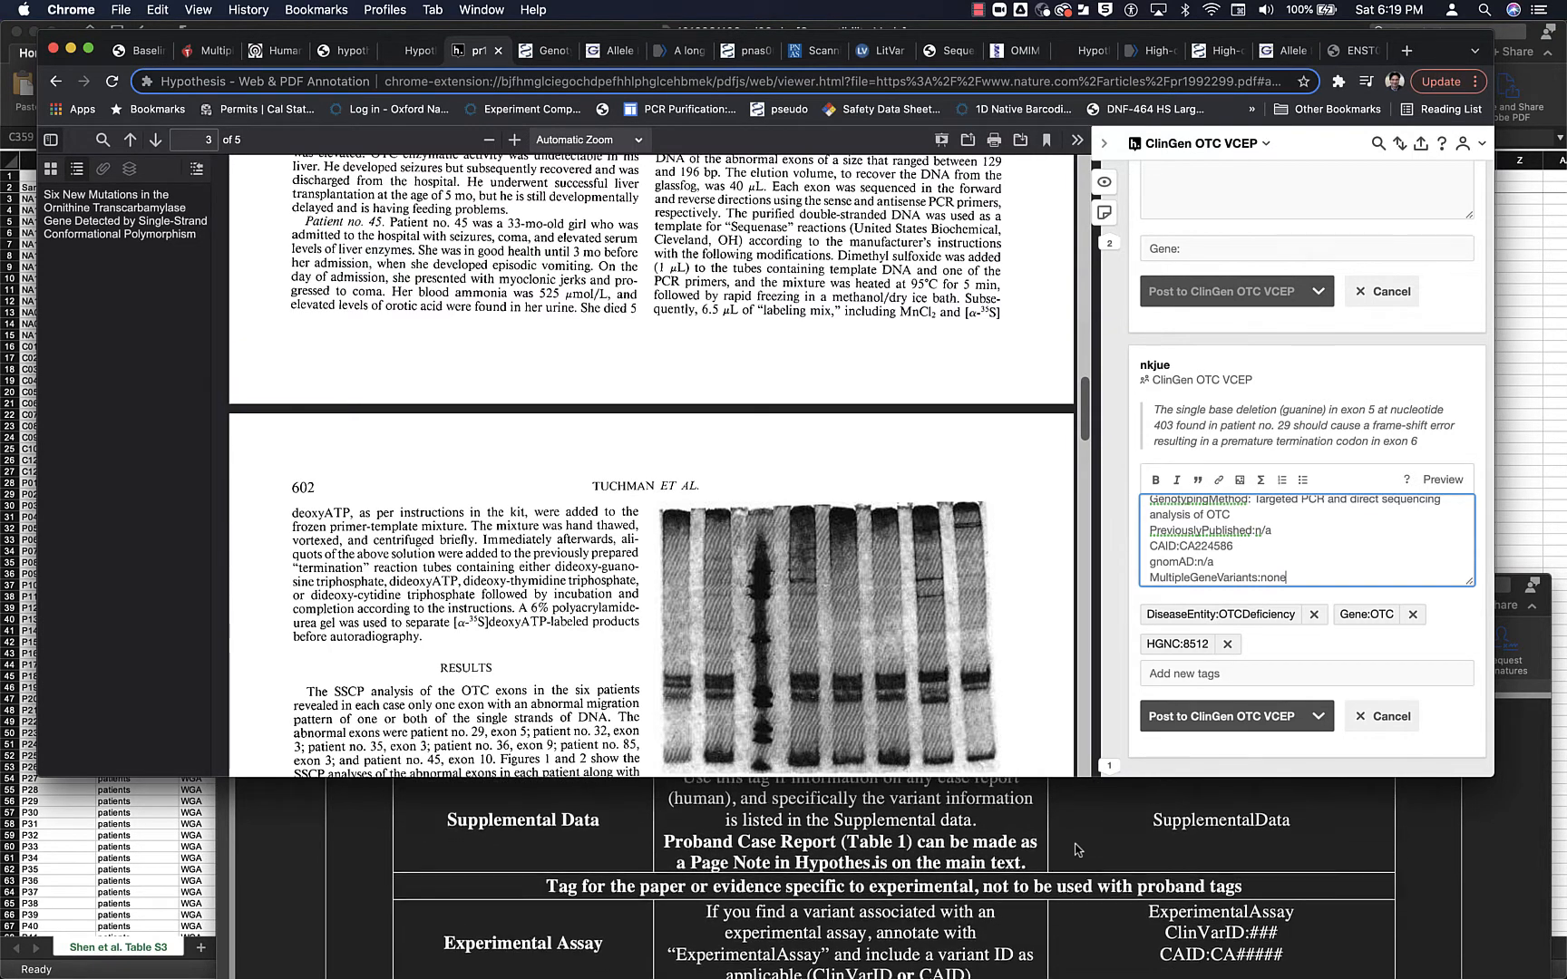
scroll(1076, 850, "down", 10)
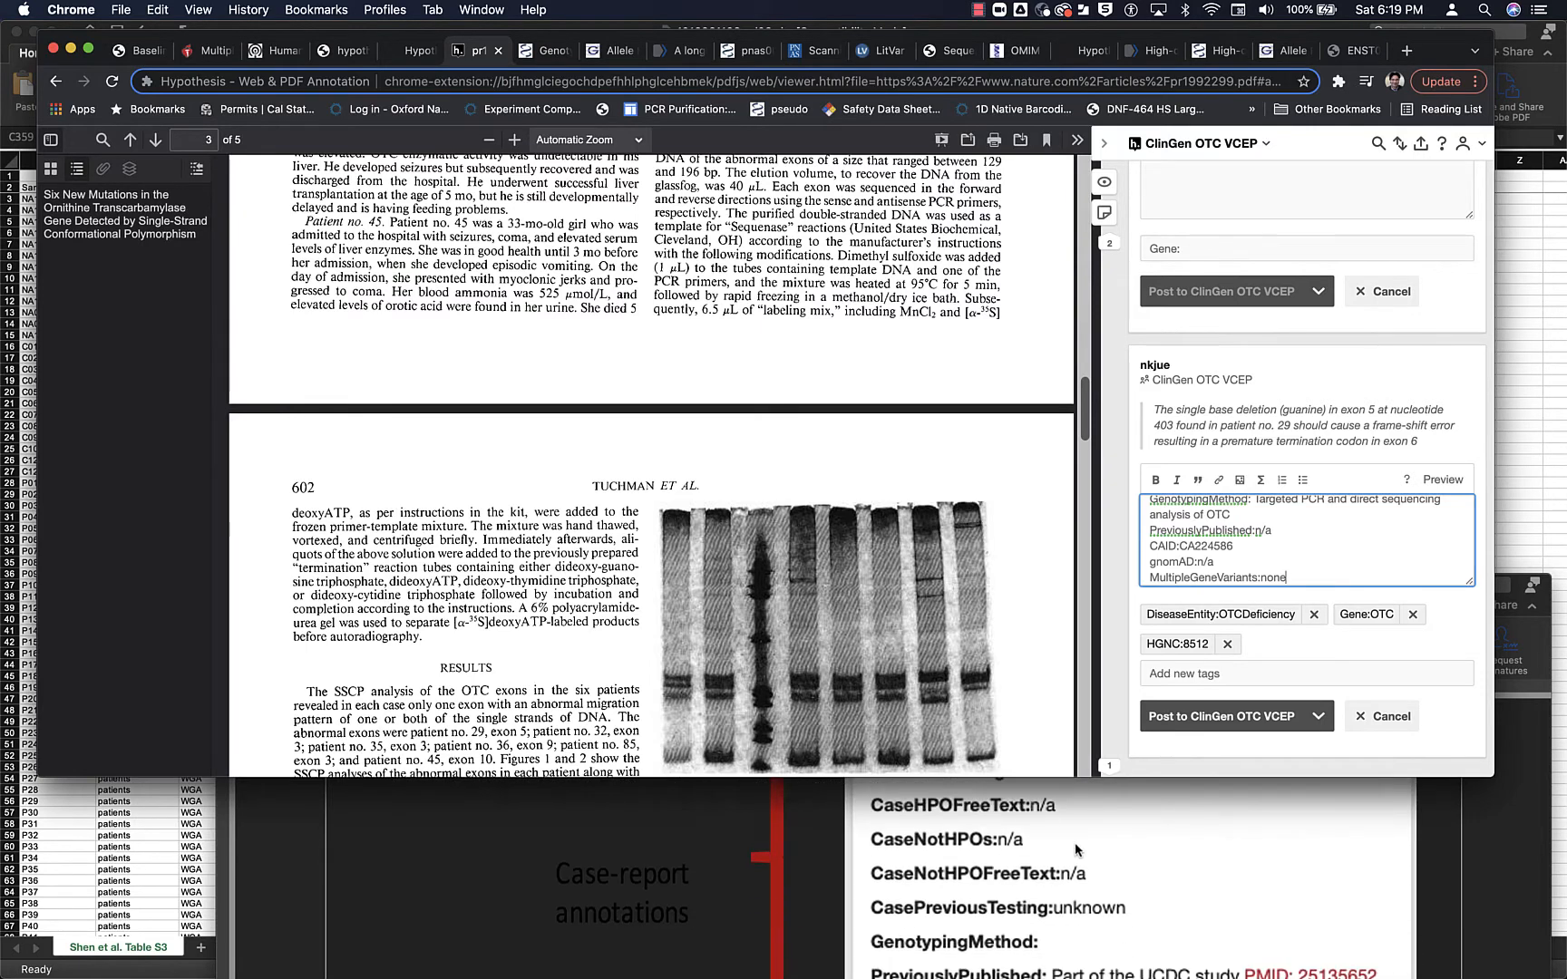
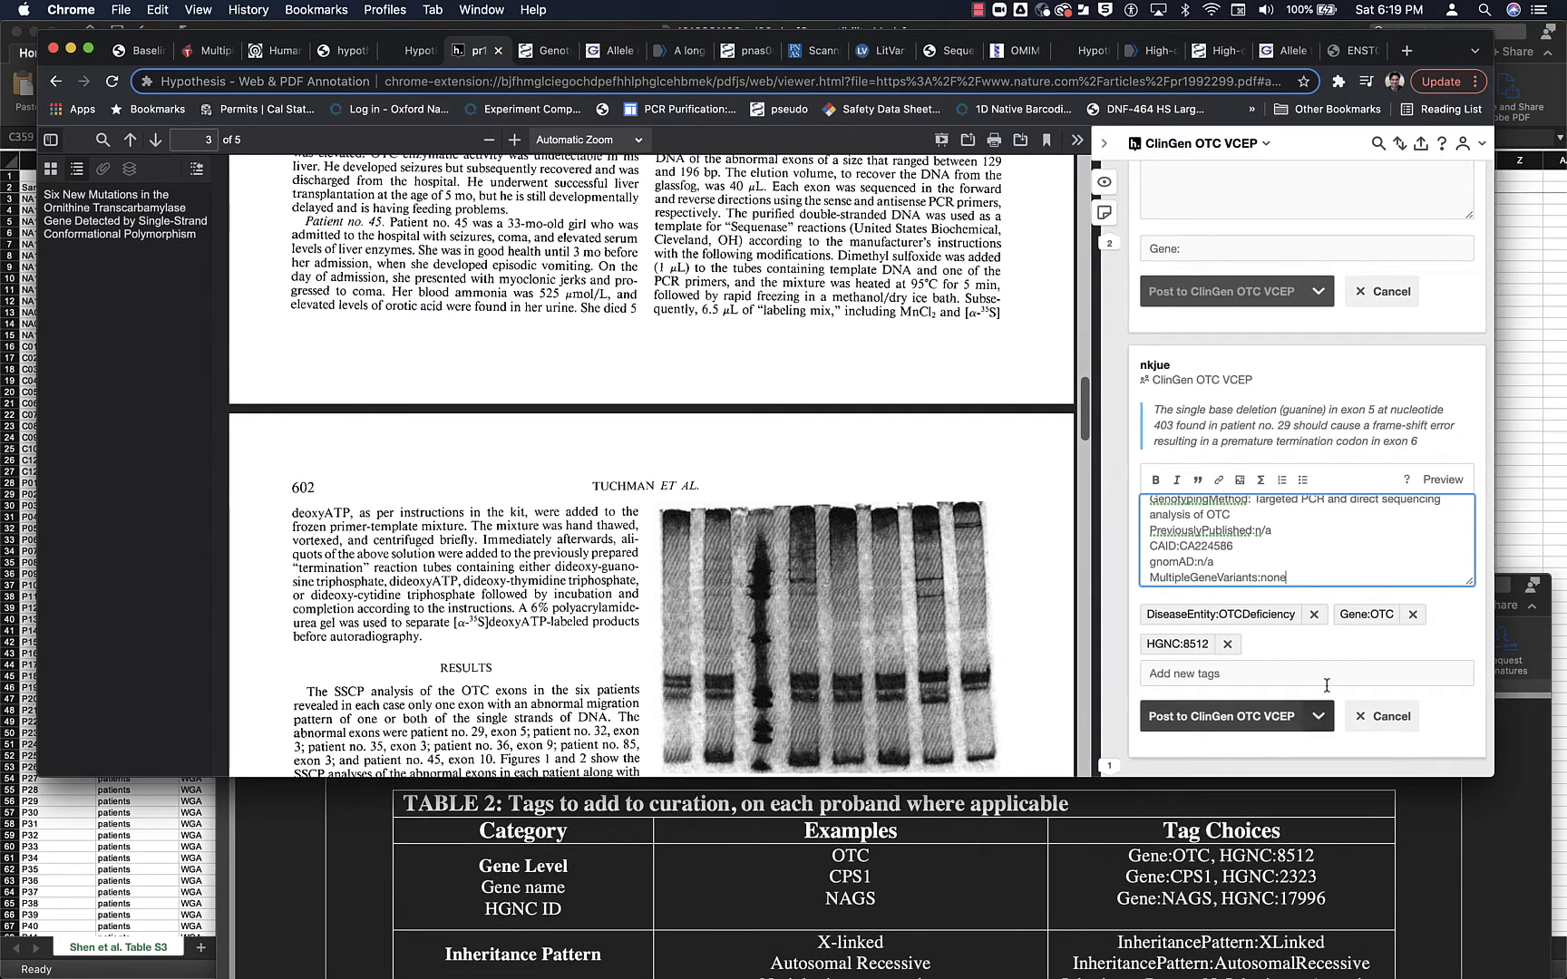
- Start a ClinVar line below MultipleGeneVariants in patient no. 29's annotation
key("Return")
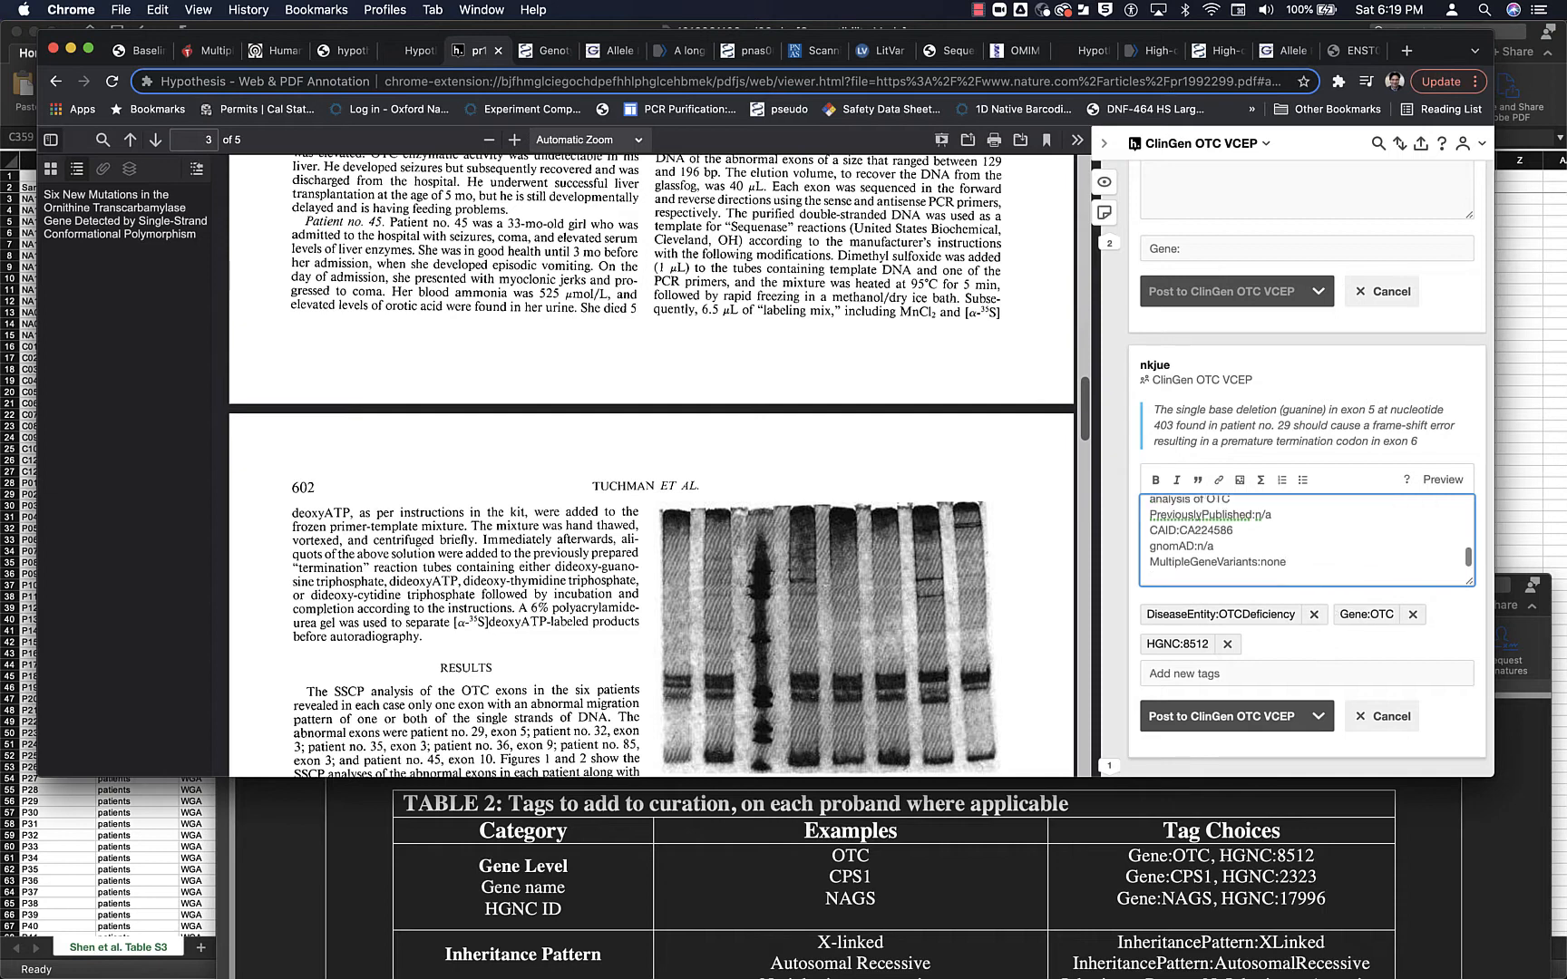
type("ClinVar")
- Open the ClinVar record linked from the CA224586 page in the ClinGen Allele Registry and select its Variation ID
left_click(1269, 52)
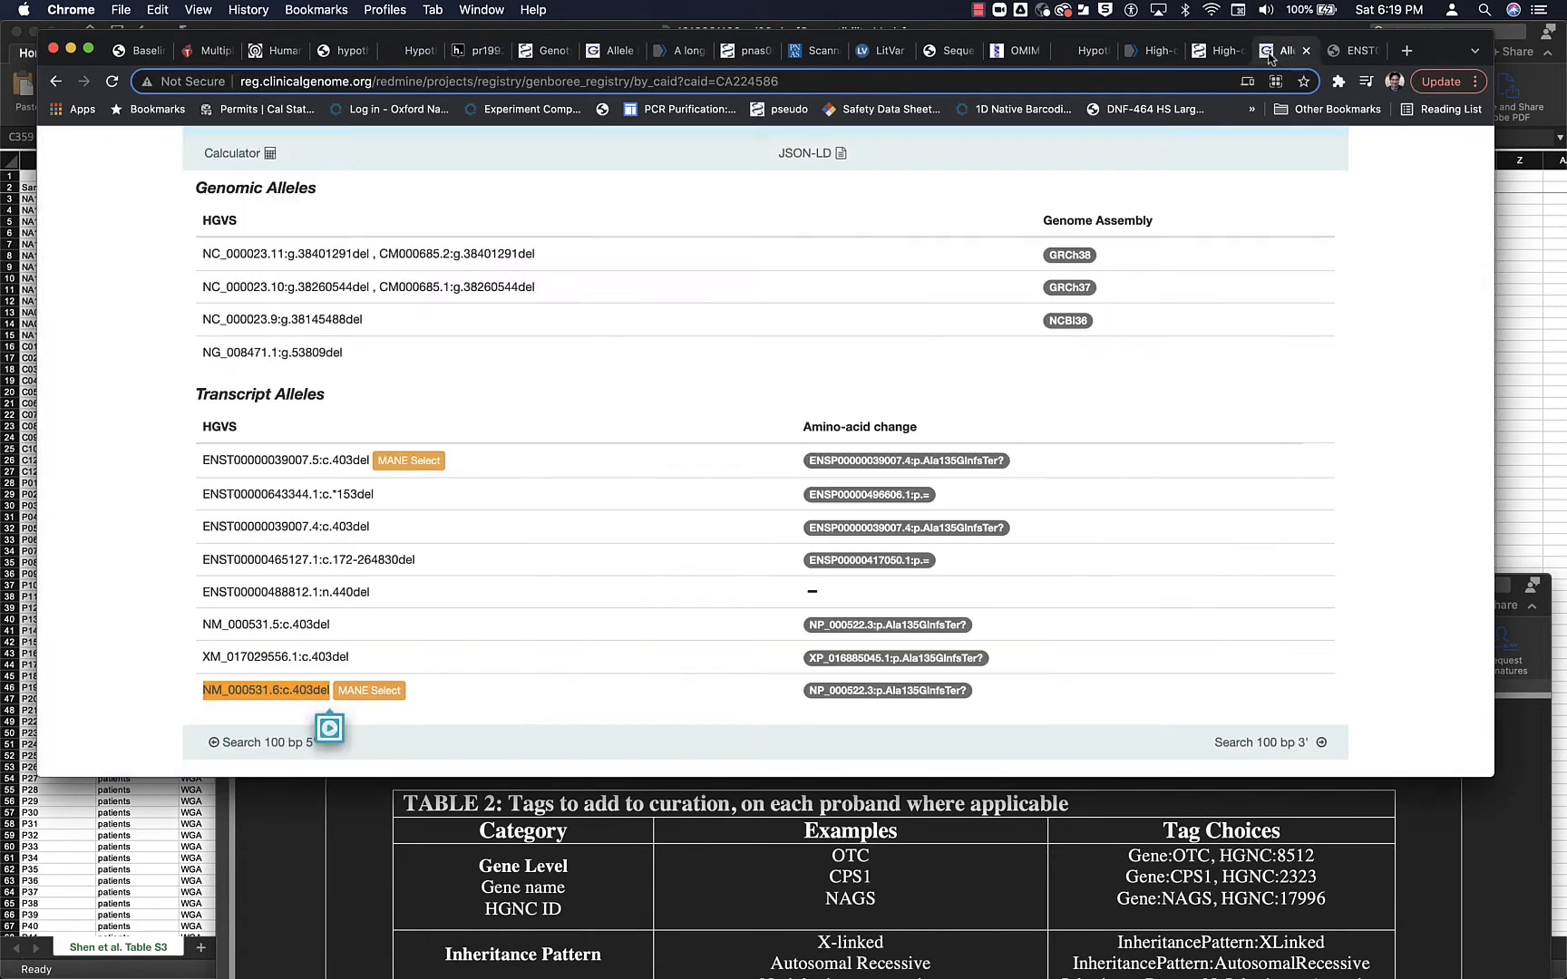
scroll(845, 369, "up", 5)
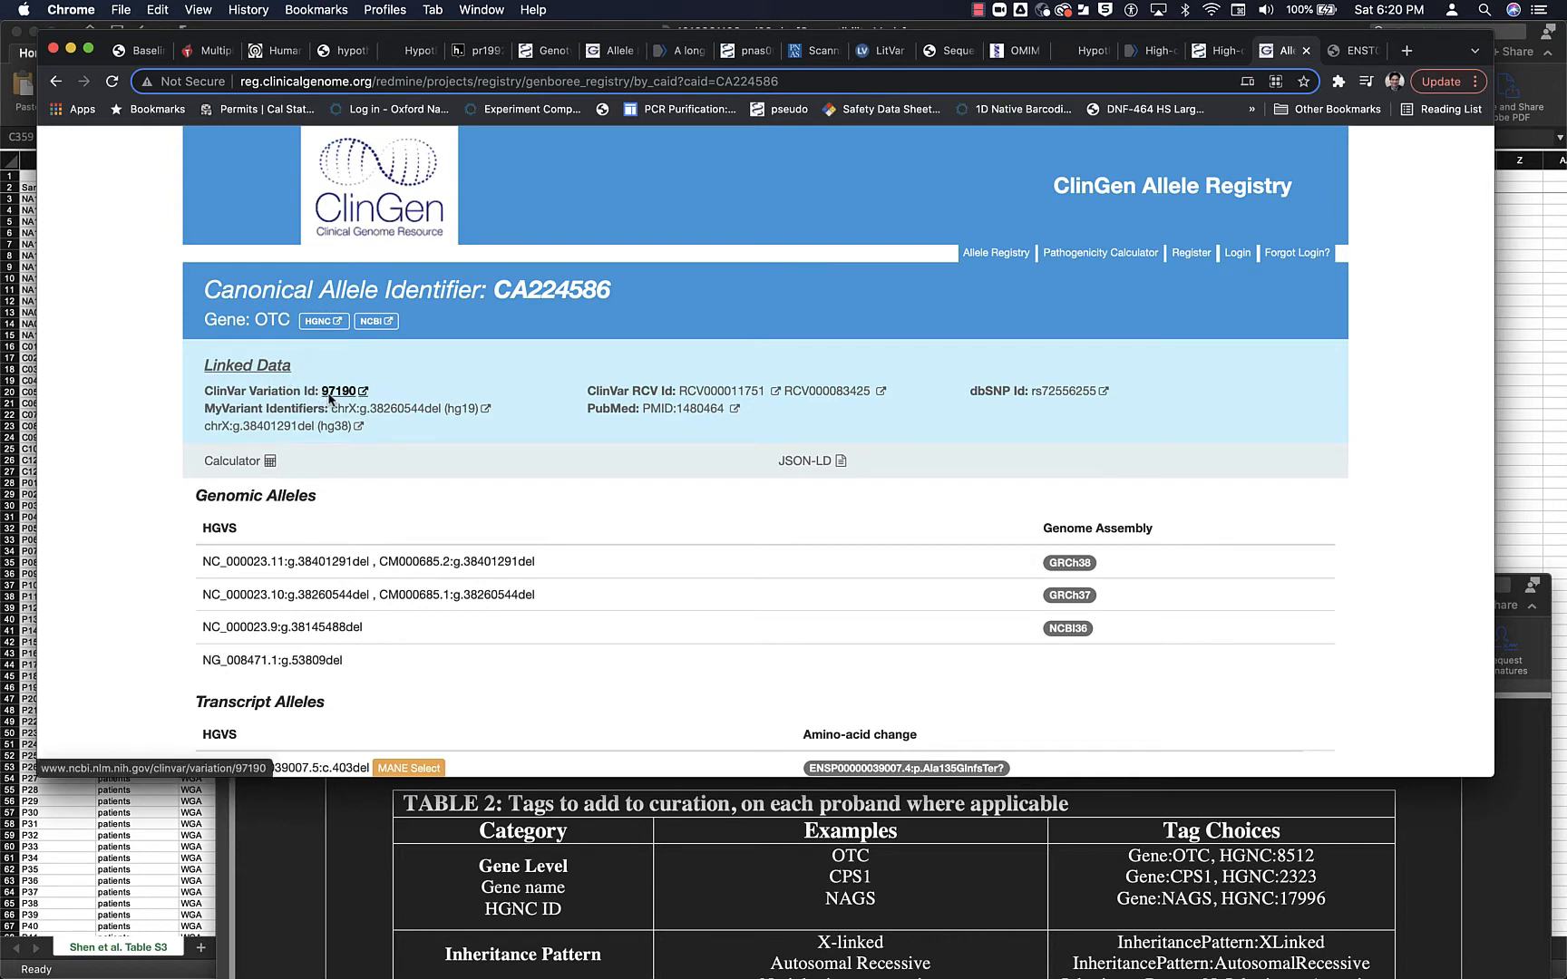
left_click(332, 395)
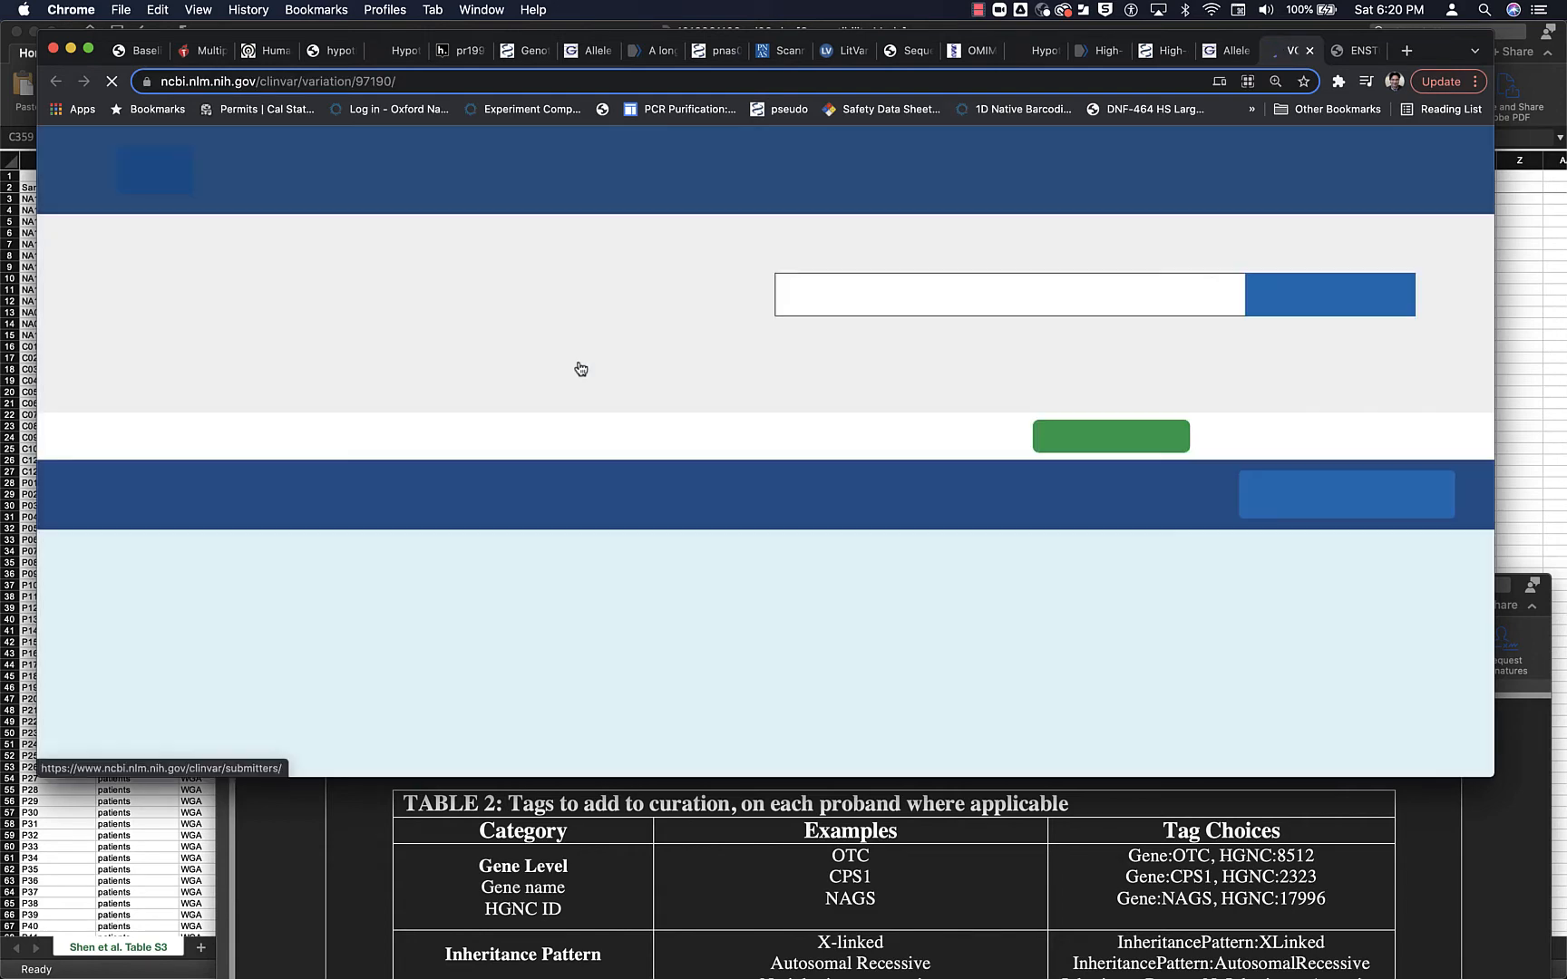
scroll(577, 363, "down", 3)
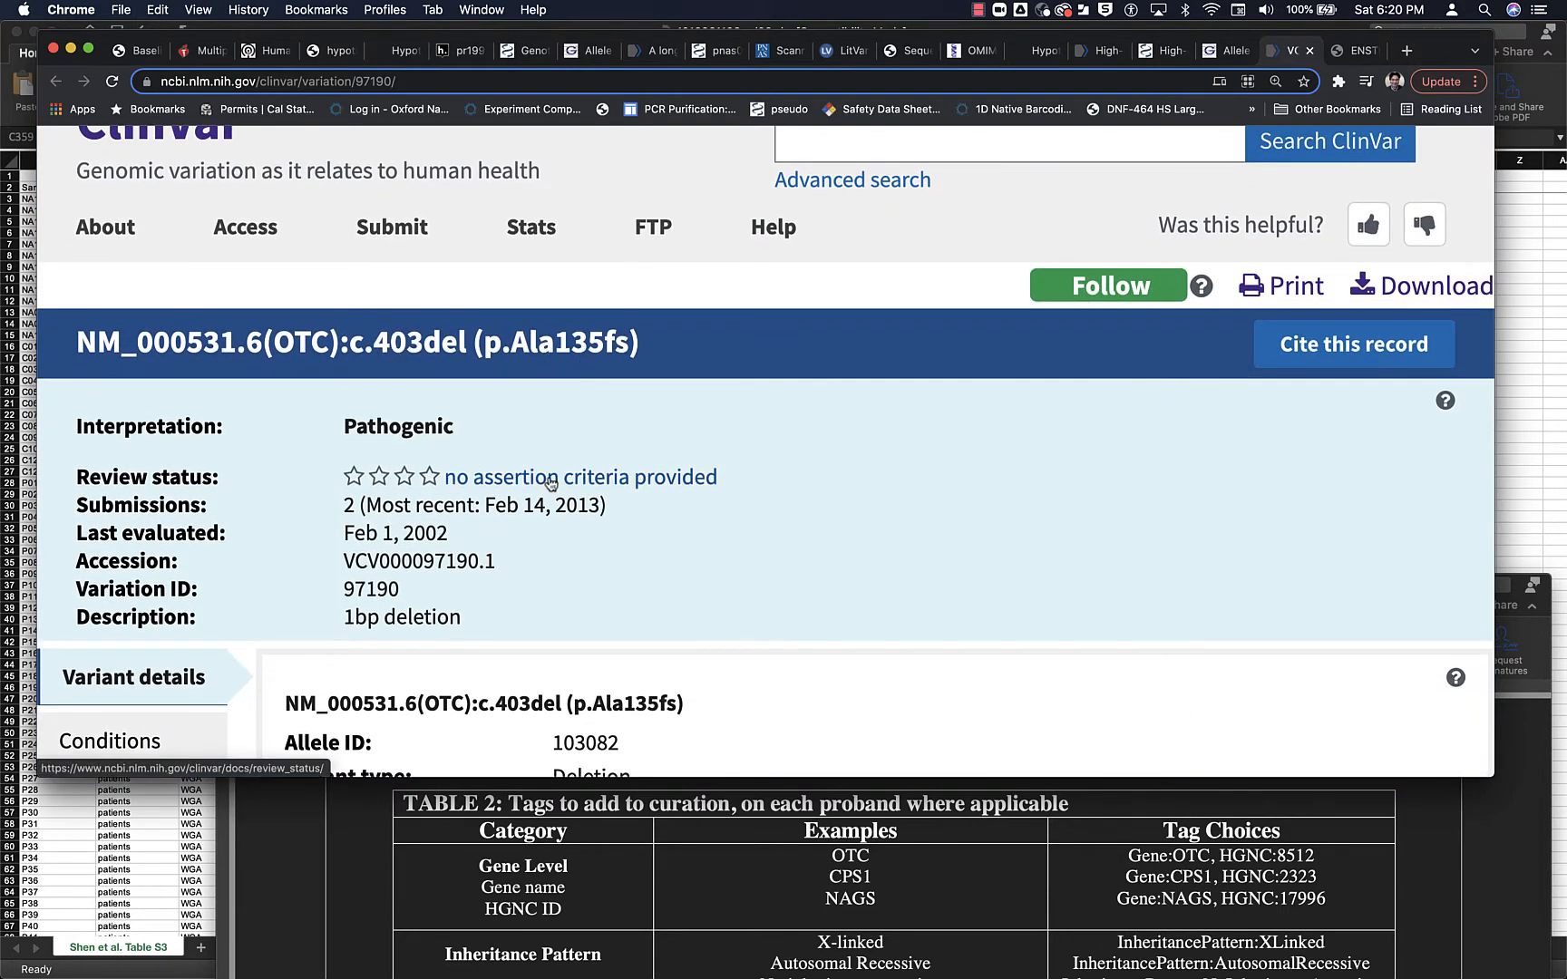
scroll(551, 484, "down", 3)
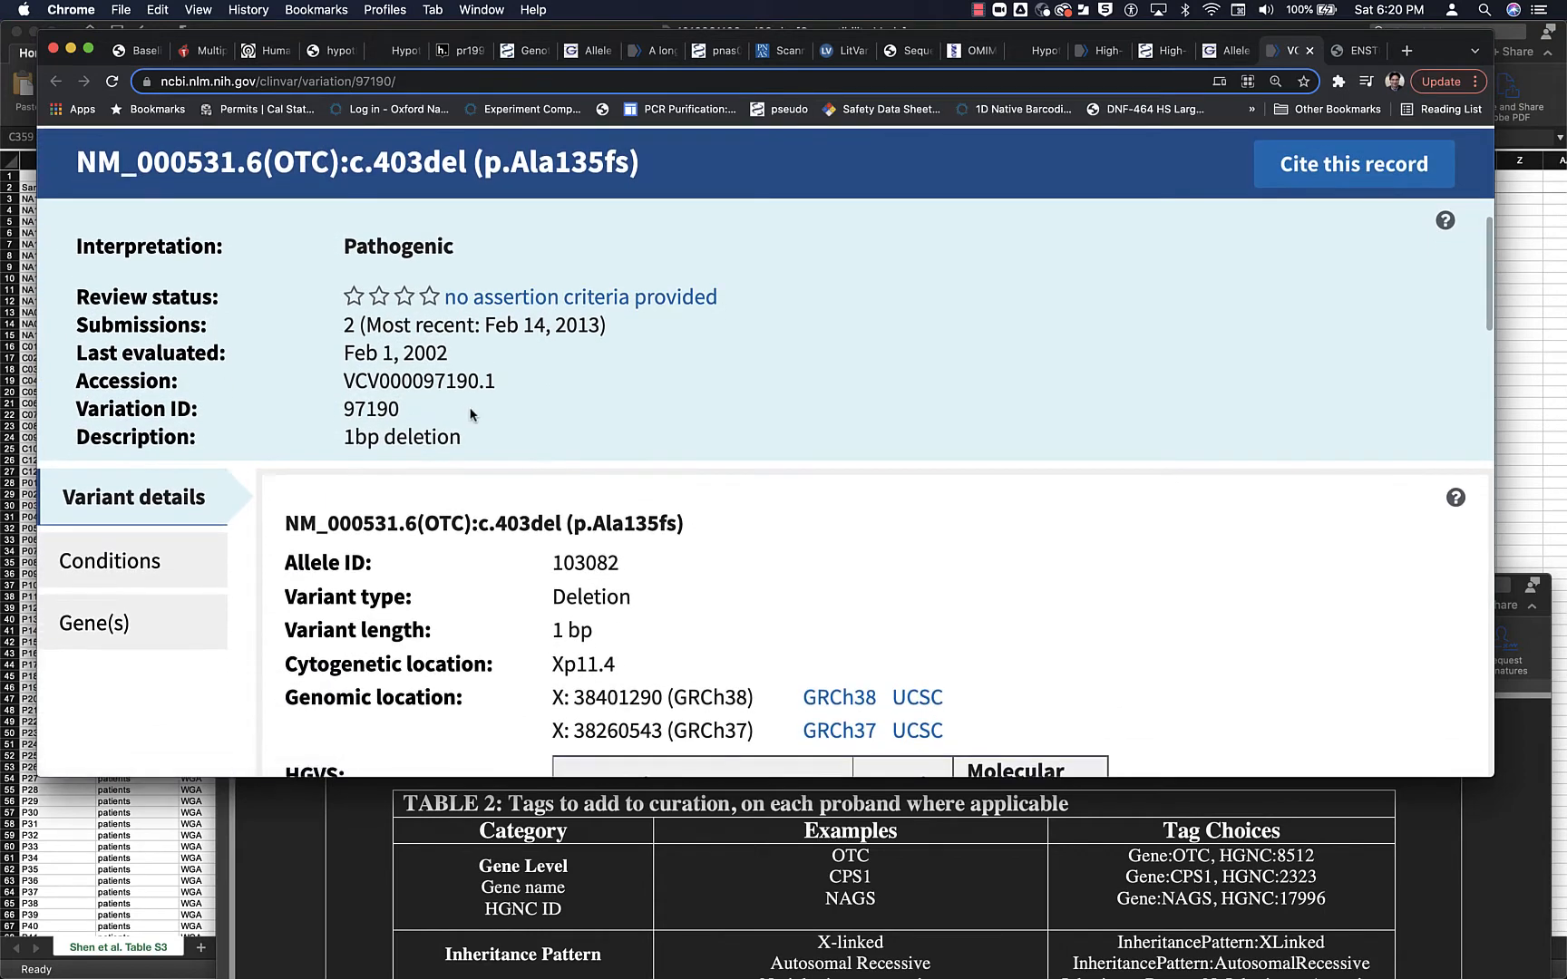
left_click_drag(347, 408, 400, 411)
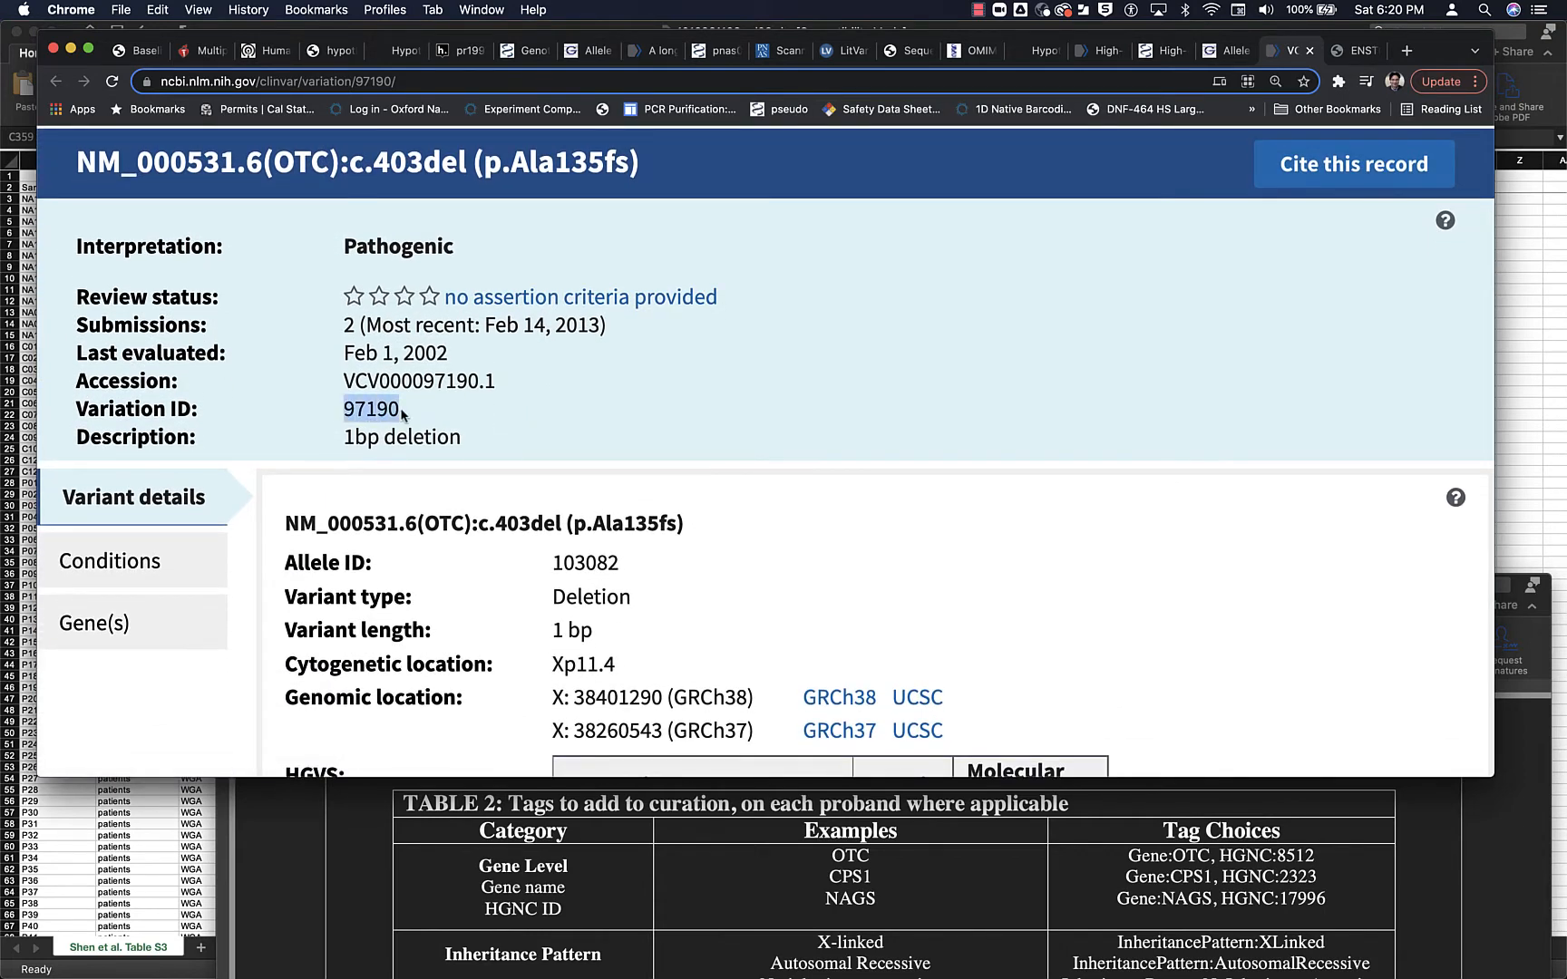
- Complete the annotation's last line as ClinVarID:97190, using the variant tag format given in the protocol's Table 2
left_click(456, 51)
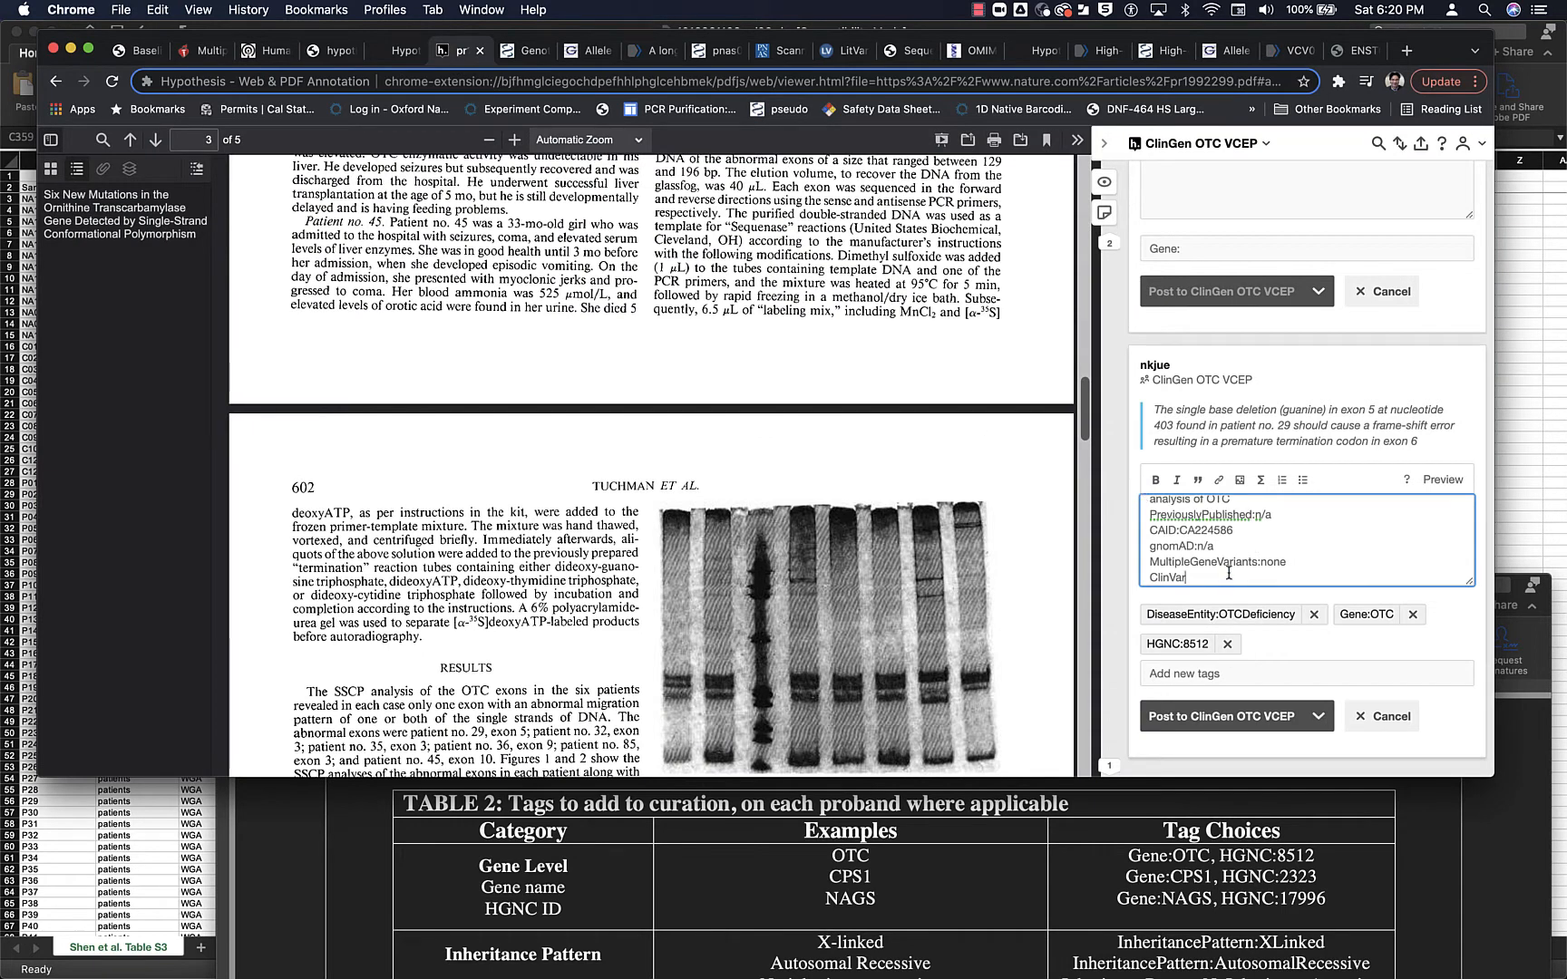
scroll(1242, 834, "down", 5)
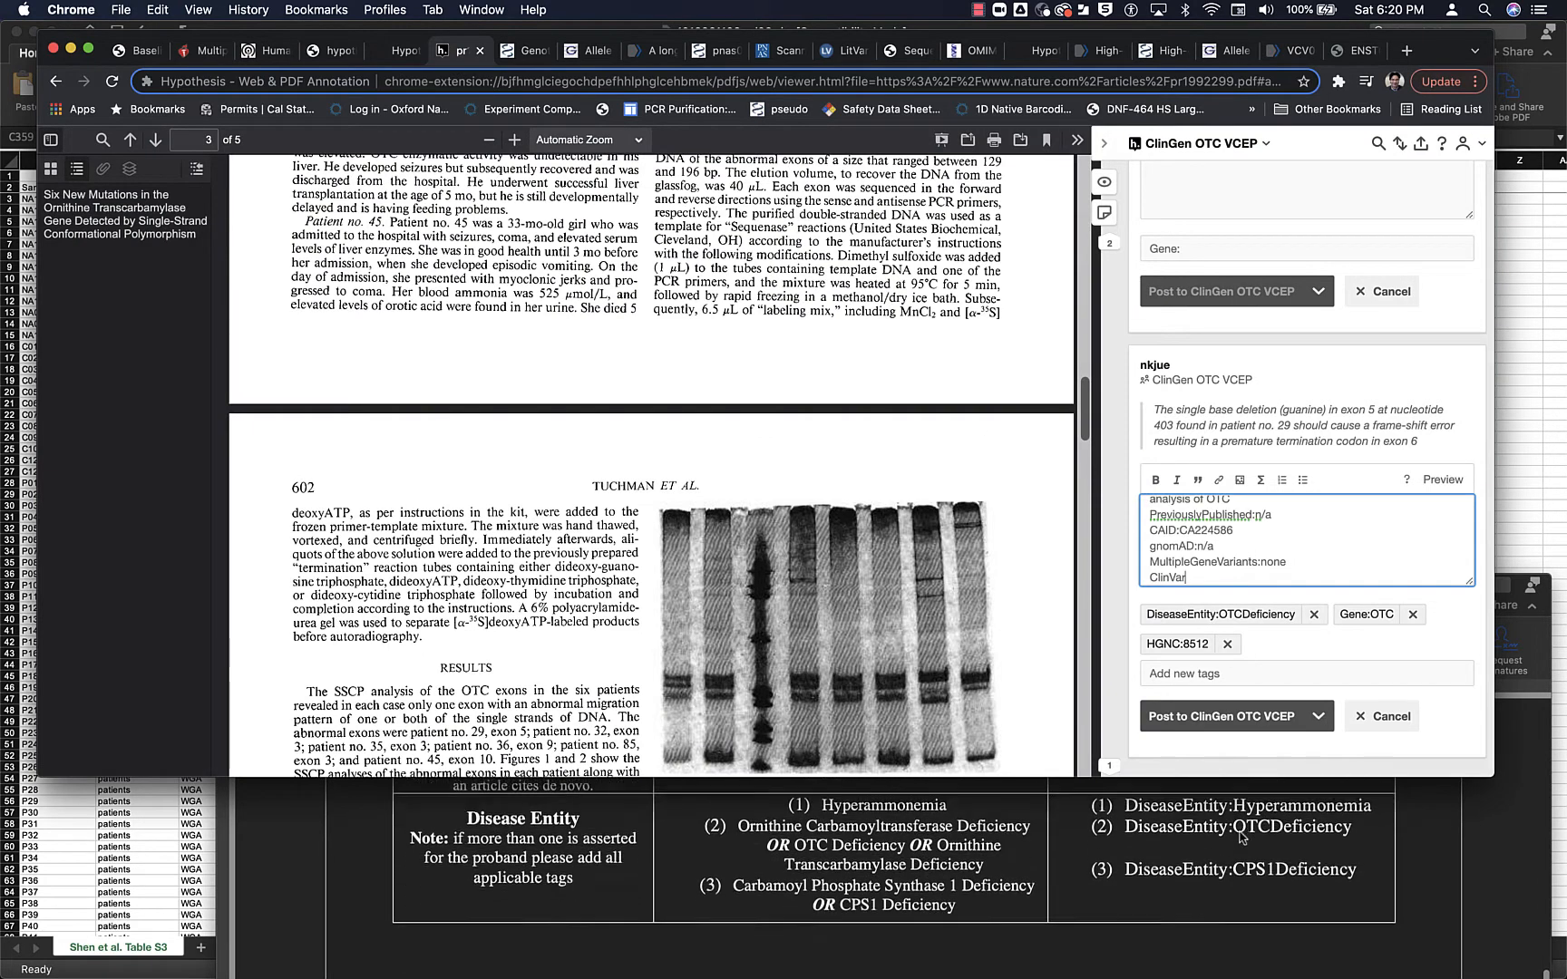
scroll(1240, 836, "down", 8)
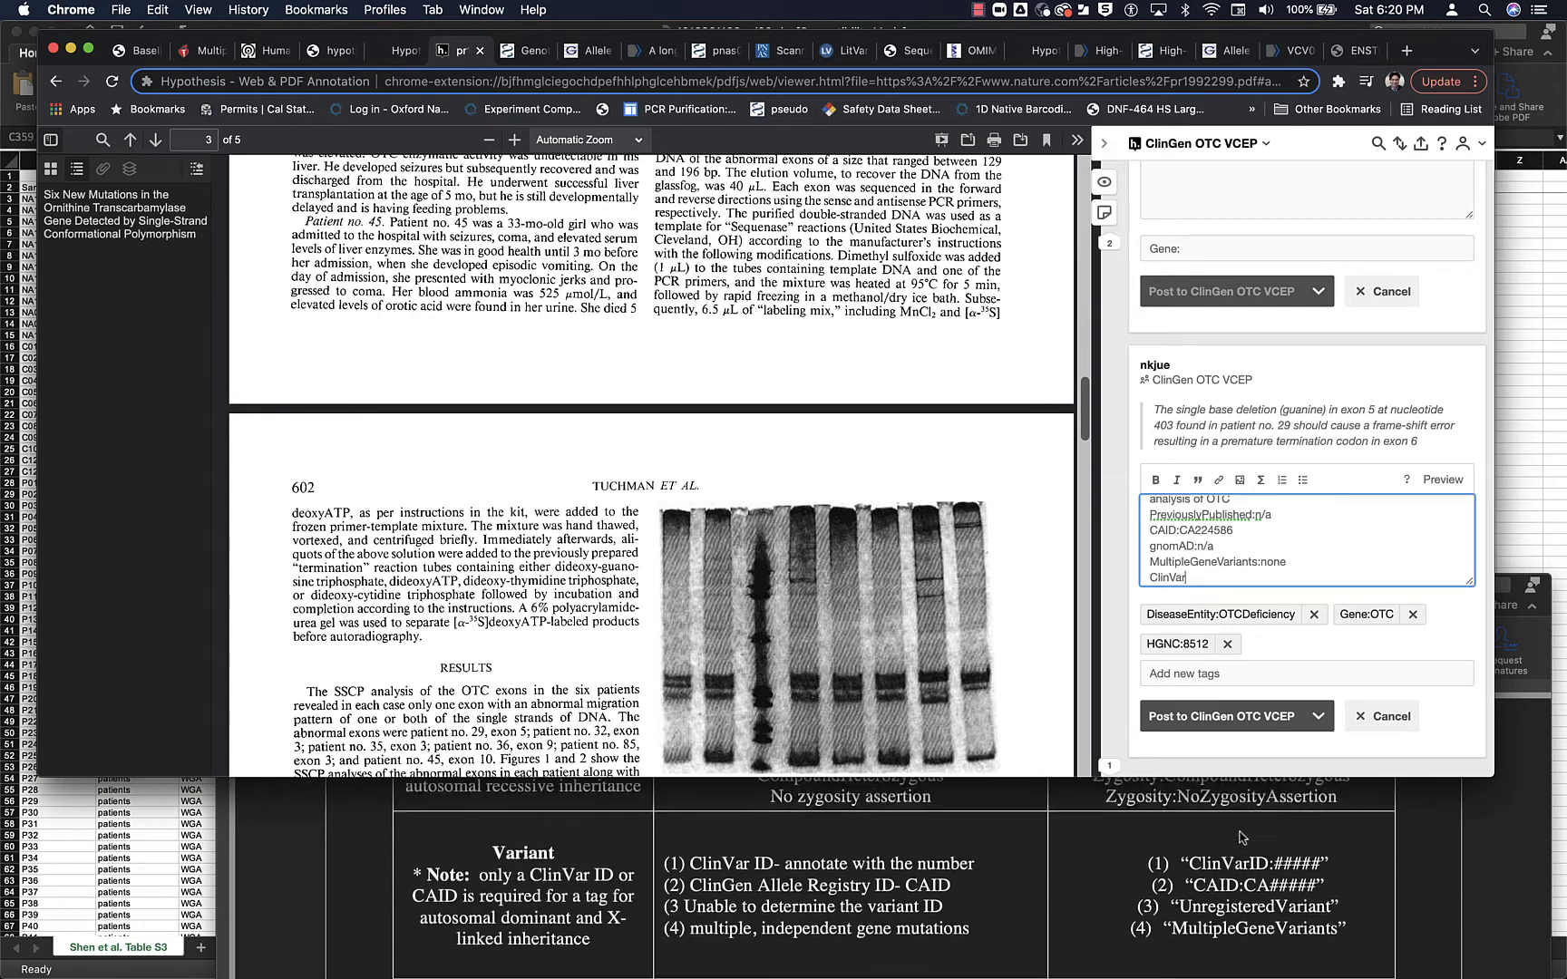
scroll(1242, 836, "down", 2)
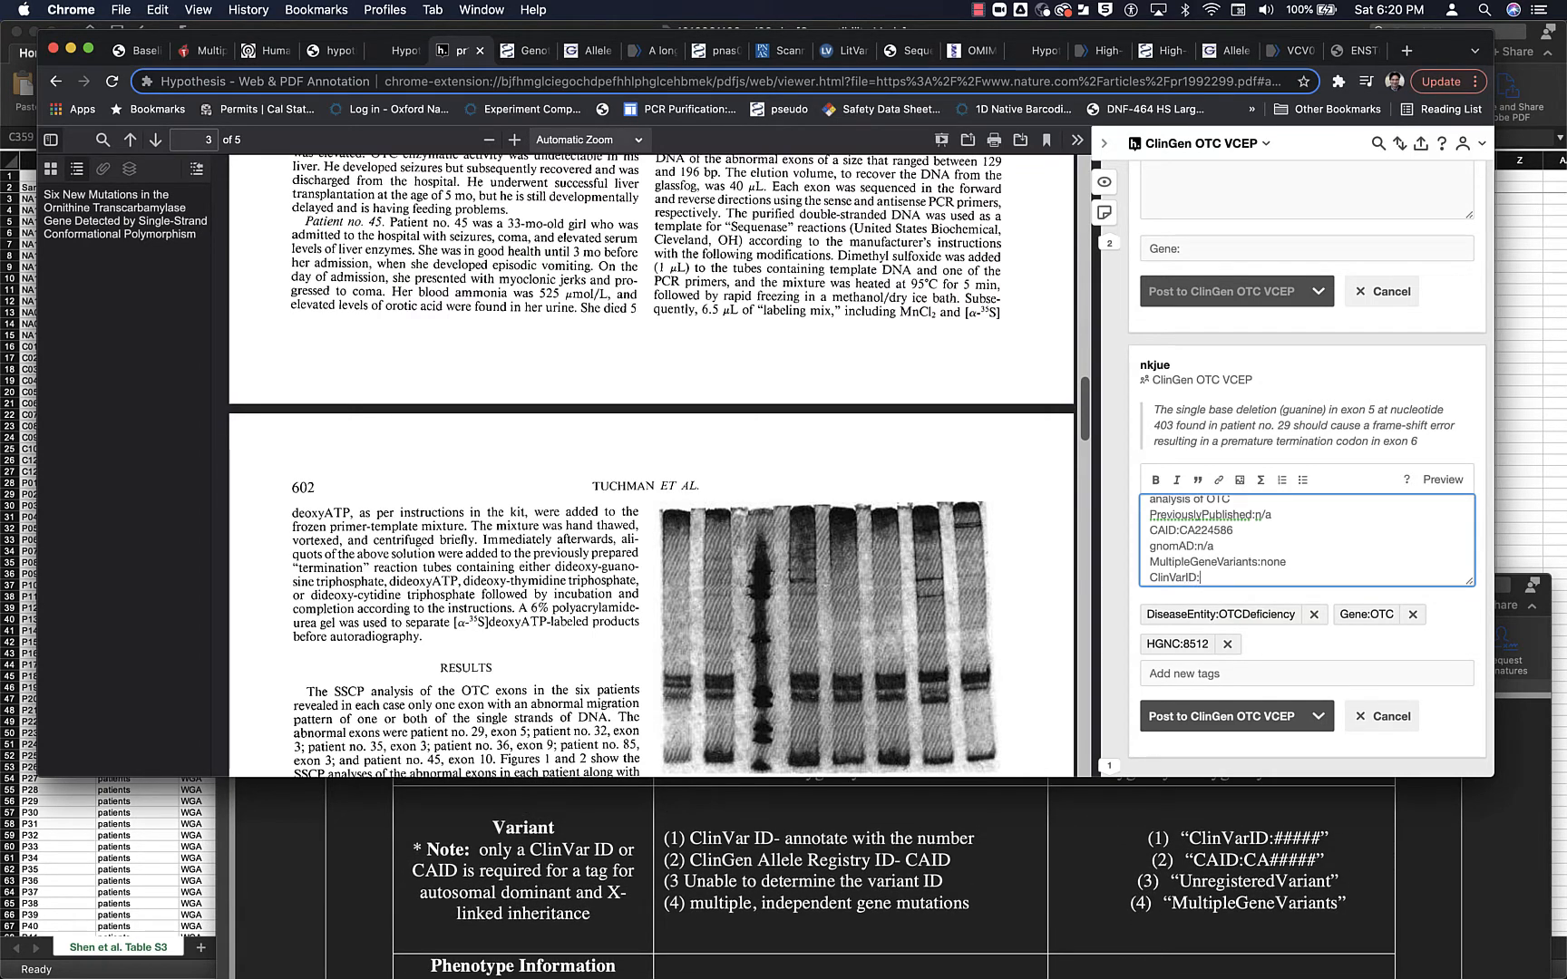
type("97190")
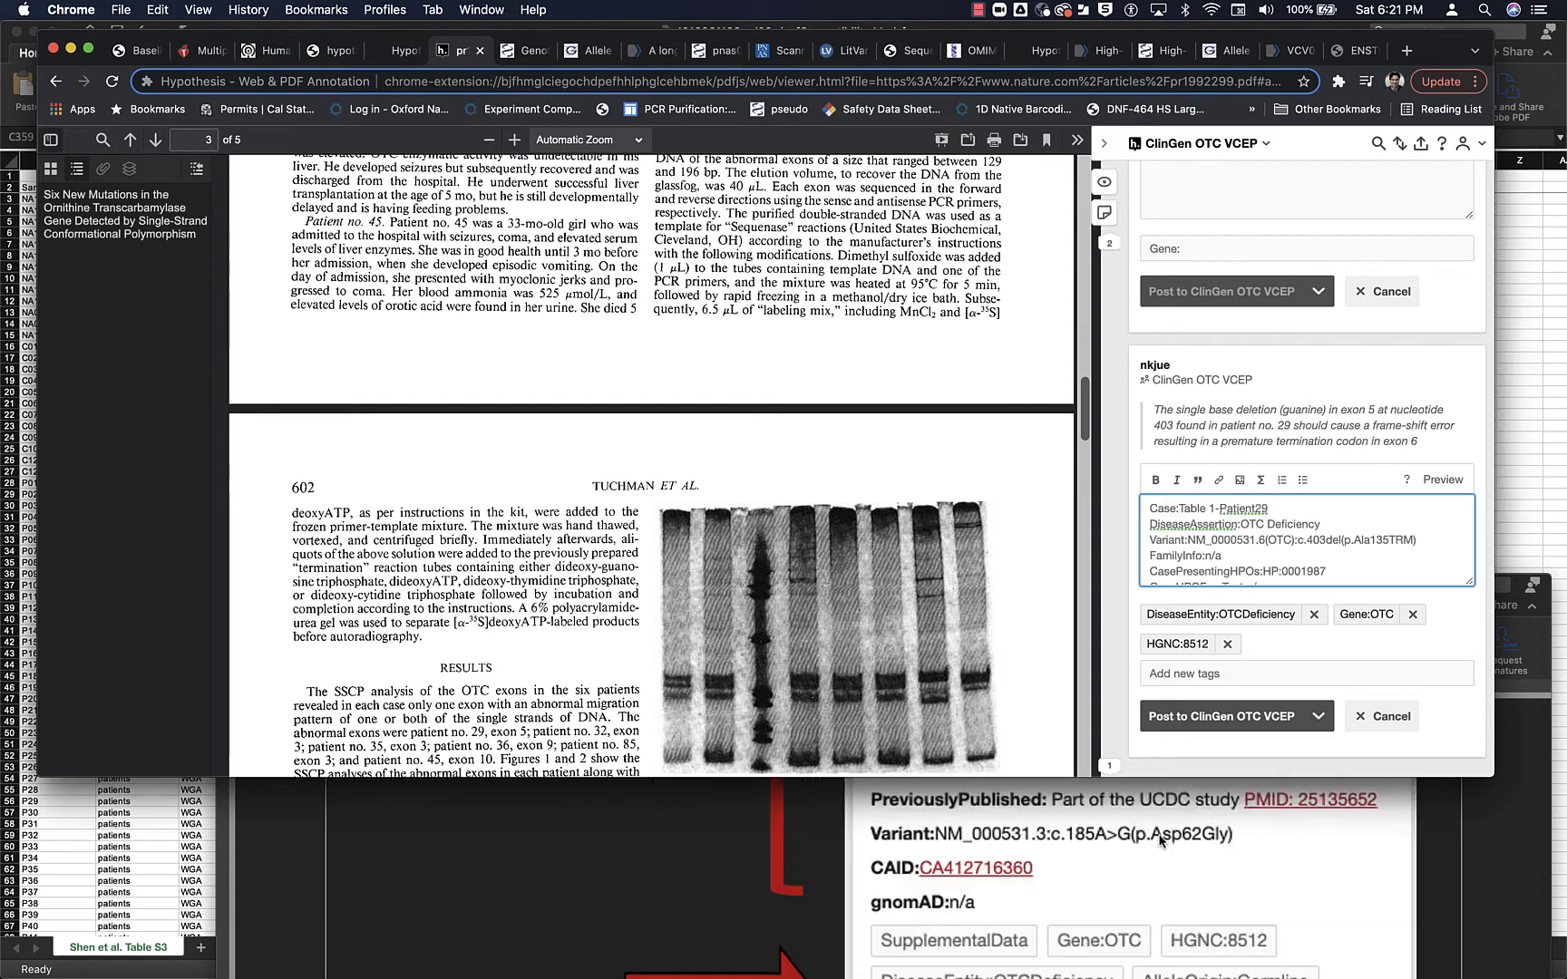
- Add the annotation's CasePresentingHPOs:HP:0001987 line as a tag, after consulting the protocol's example tags
scroll(1161, 837, "down", 2)
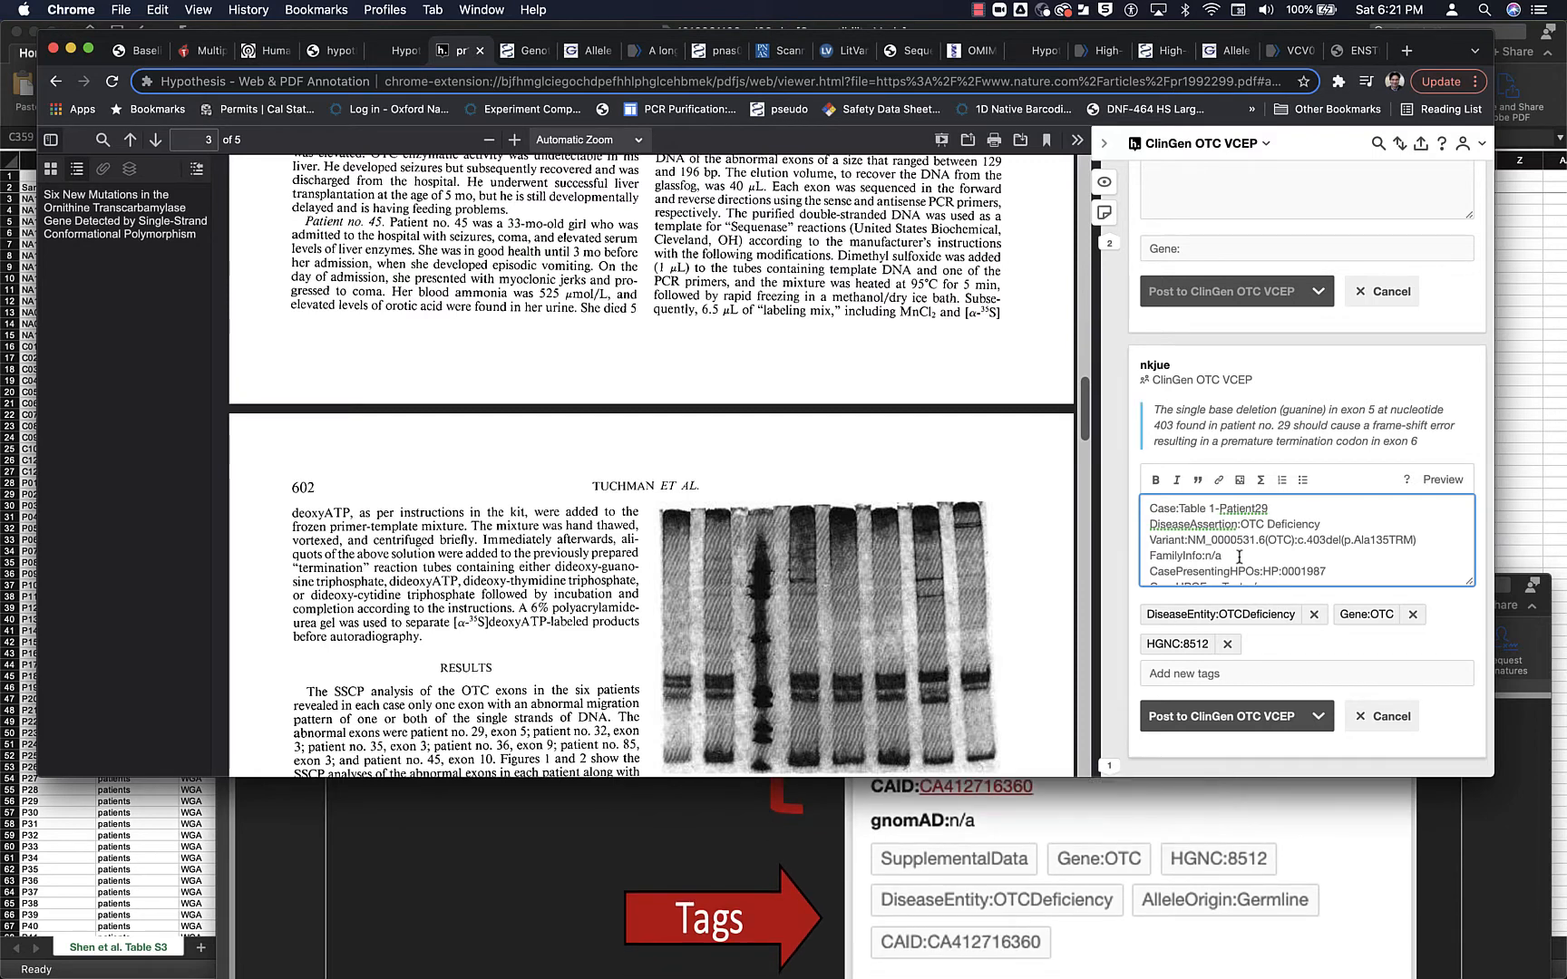
scroll(1307, 550, "down", 3)
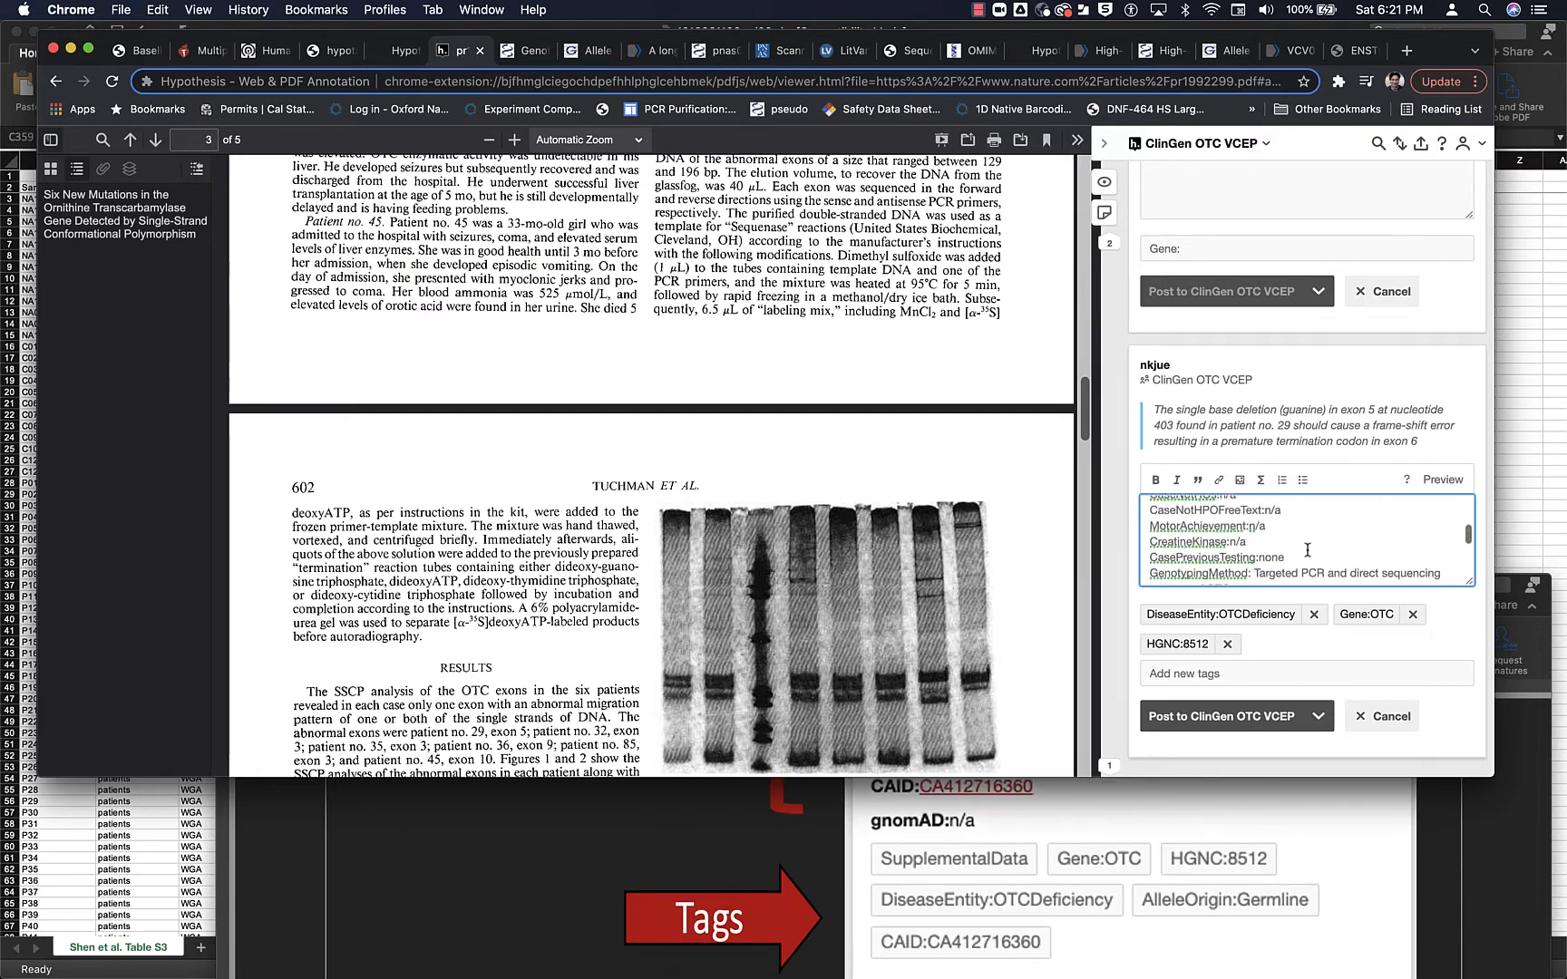
scroll(1308, 549, "up", 1)
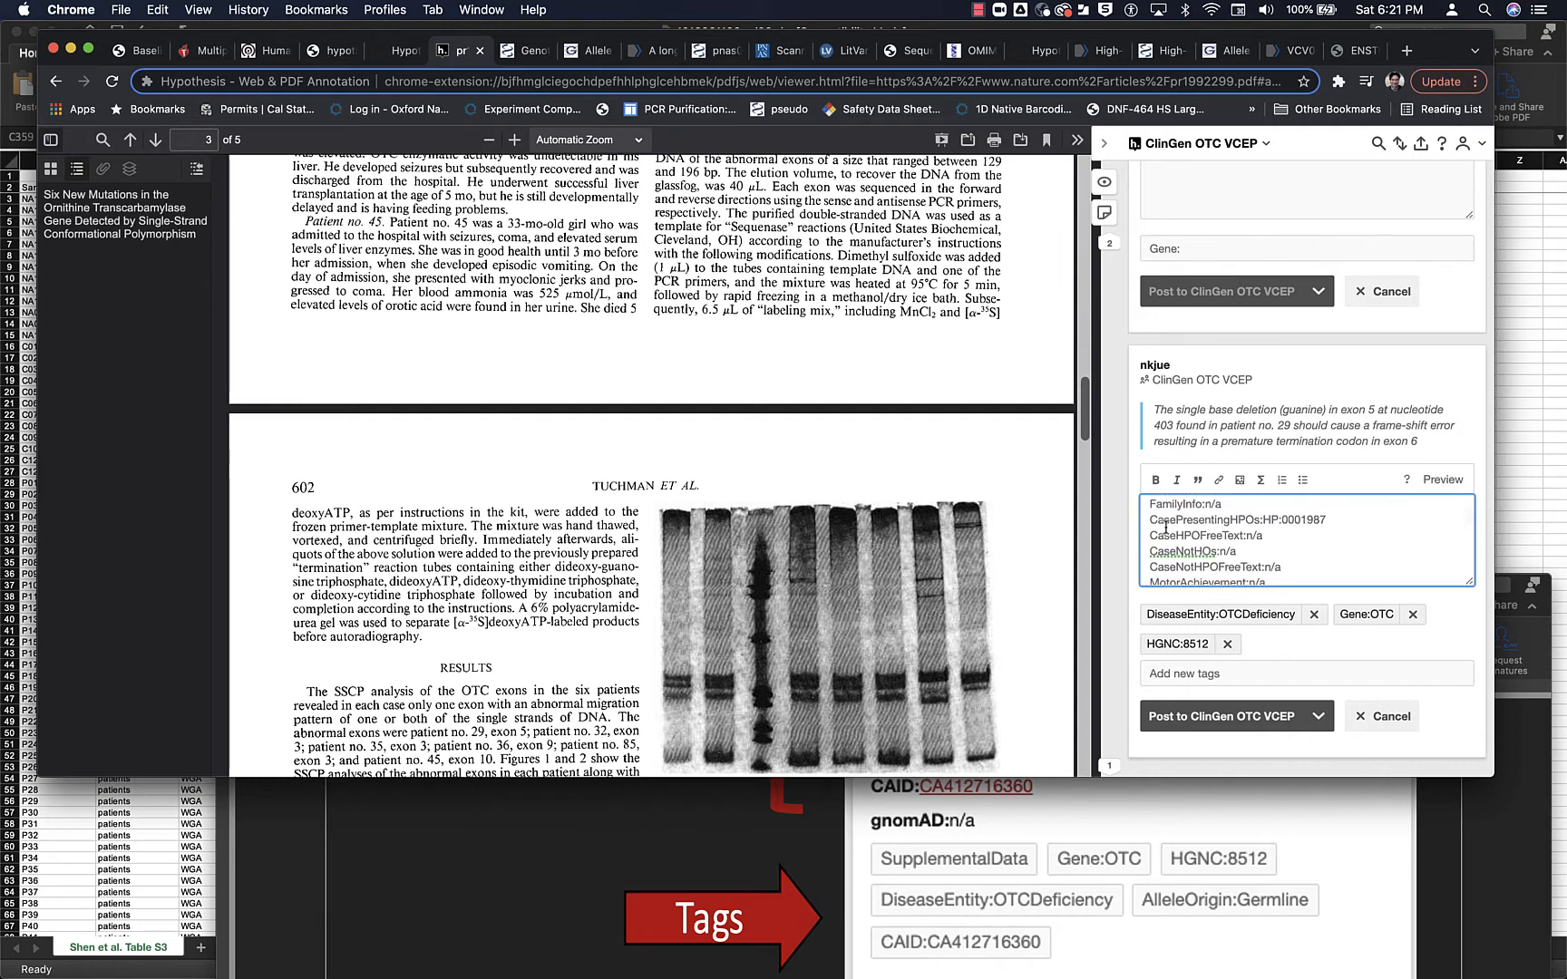
left_click_drag(1149, 520, 1321, 514)
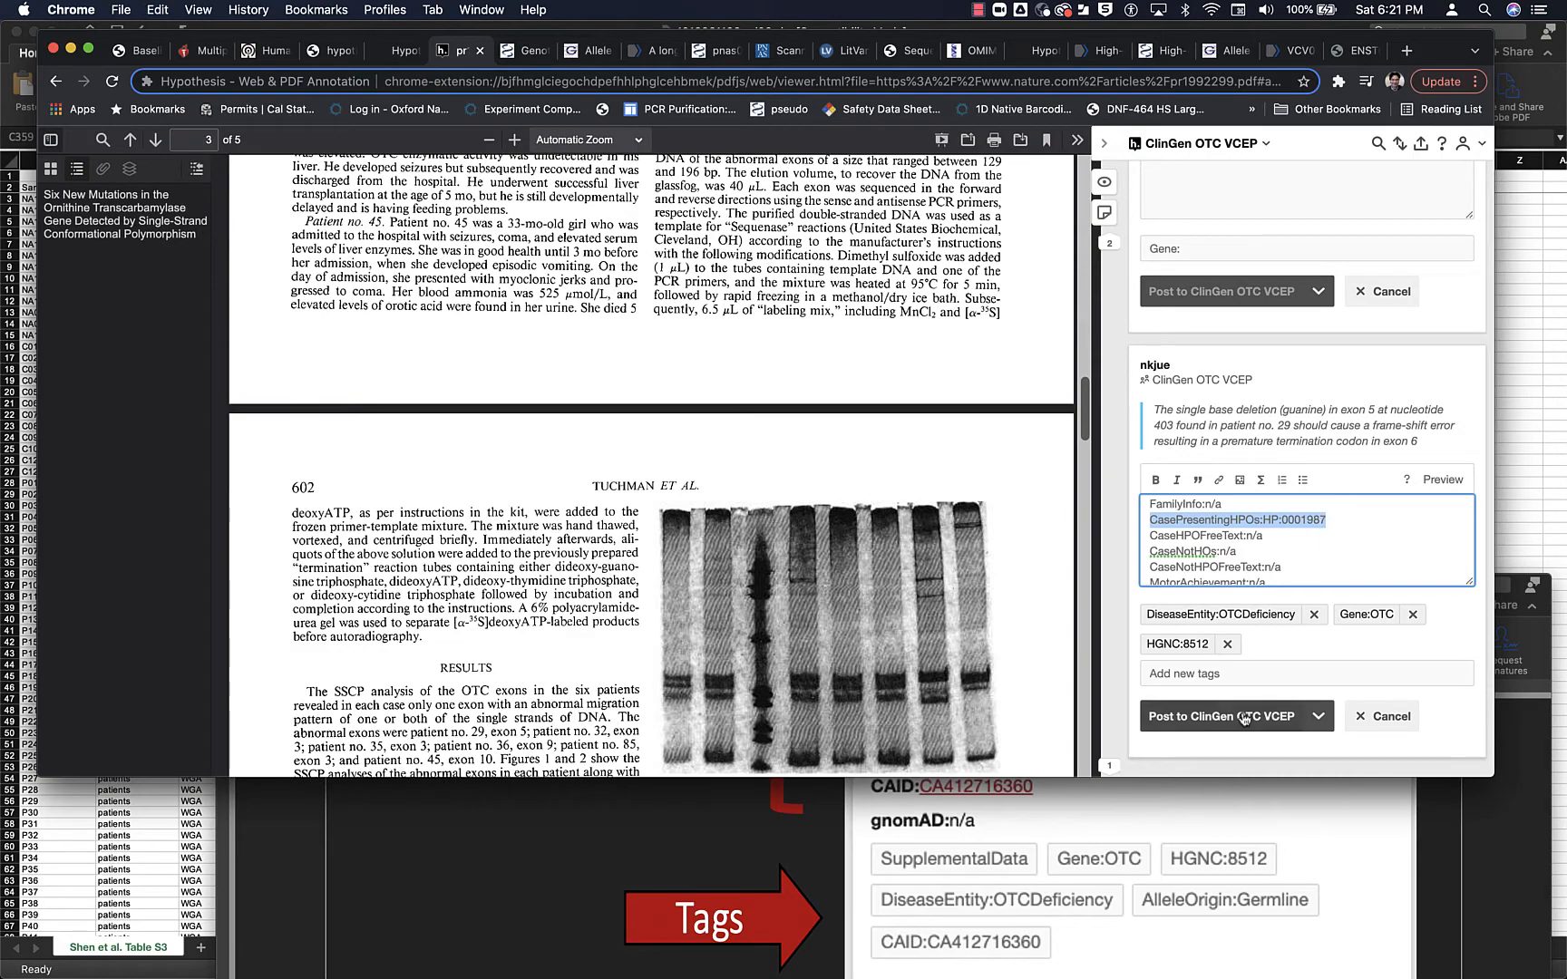
left_click(1233, 673)
type("CasePresentingHPOs:HP:0001987")
key("Return")
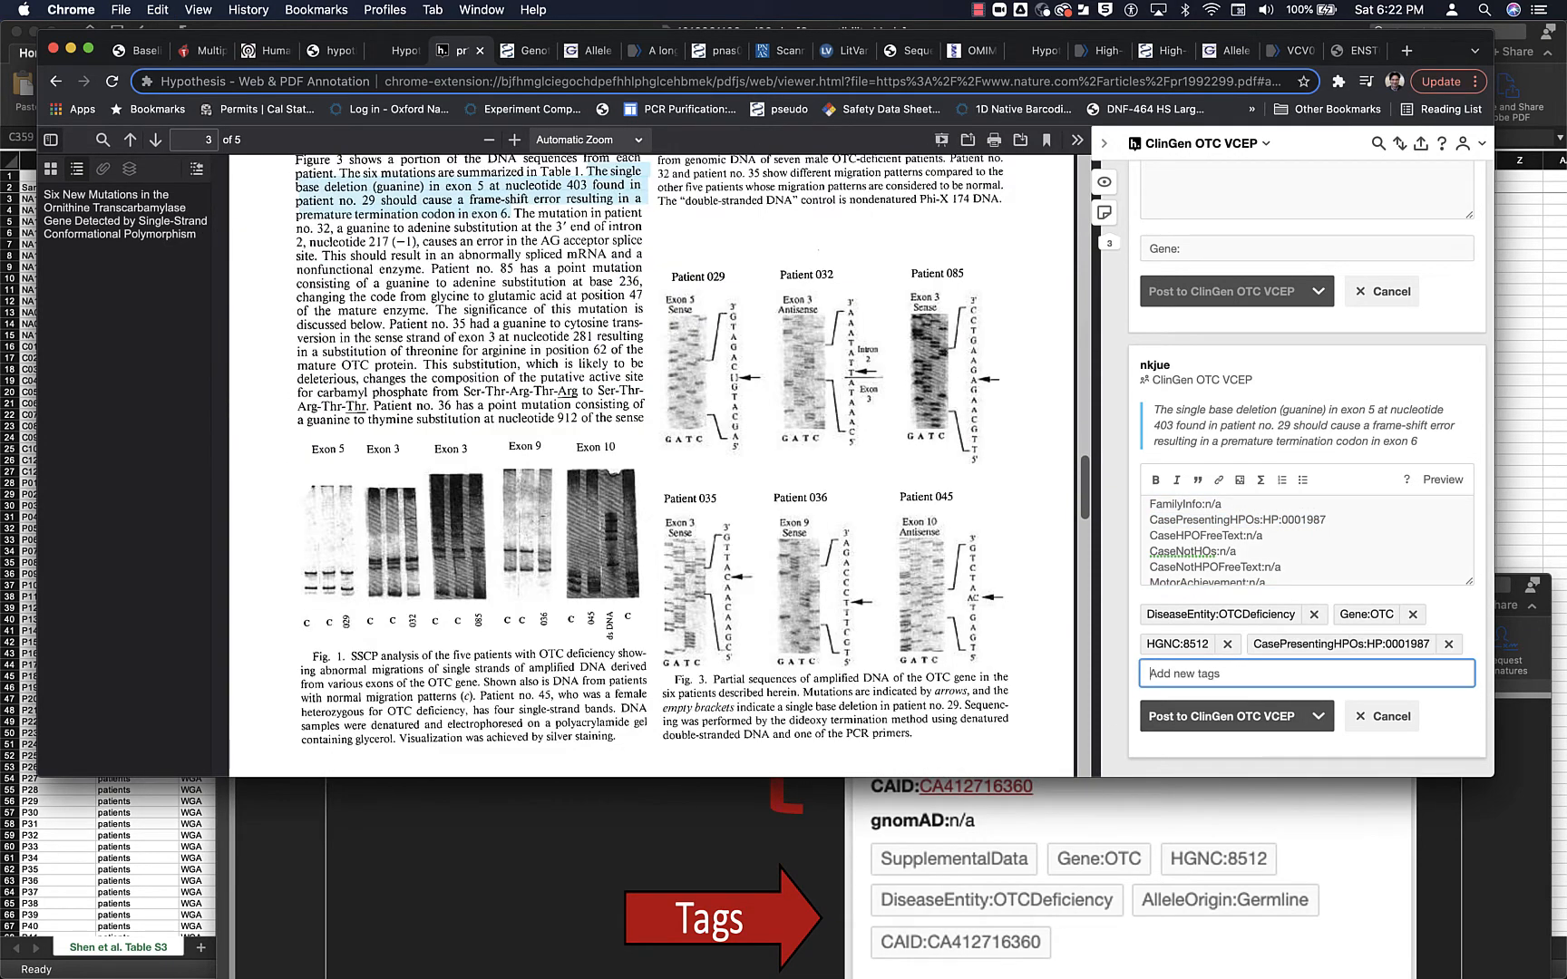
- Copy the CAID:CA224586 line from the annotation text and add it as a tag
scroll(1333, 522, "down", 3)
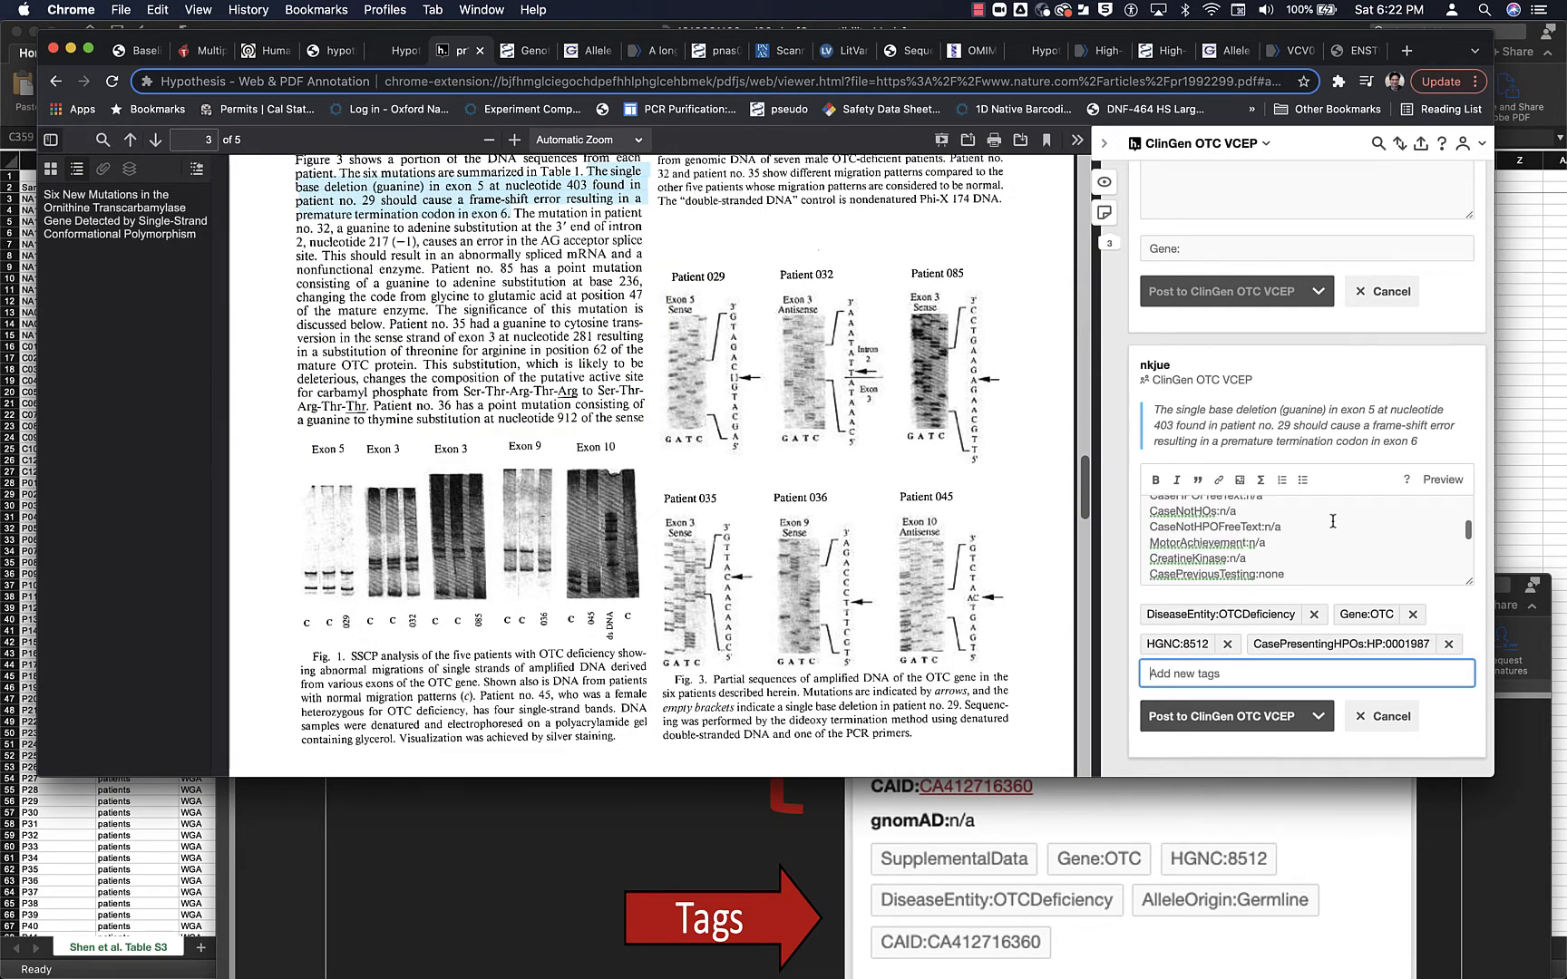
scroll(1333, 521, "down", 3)
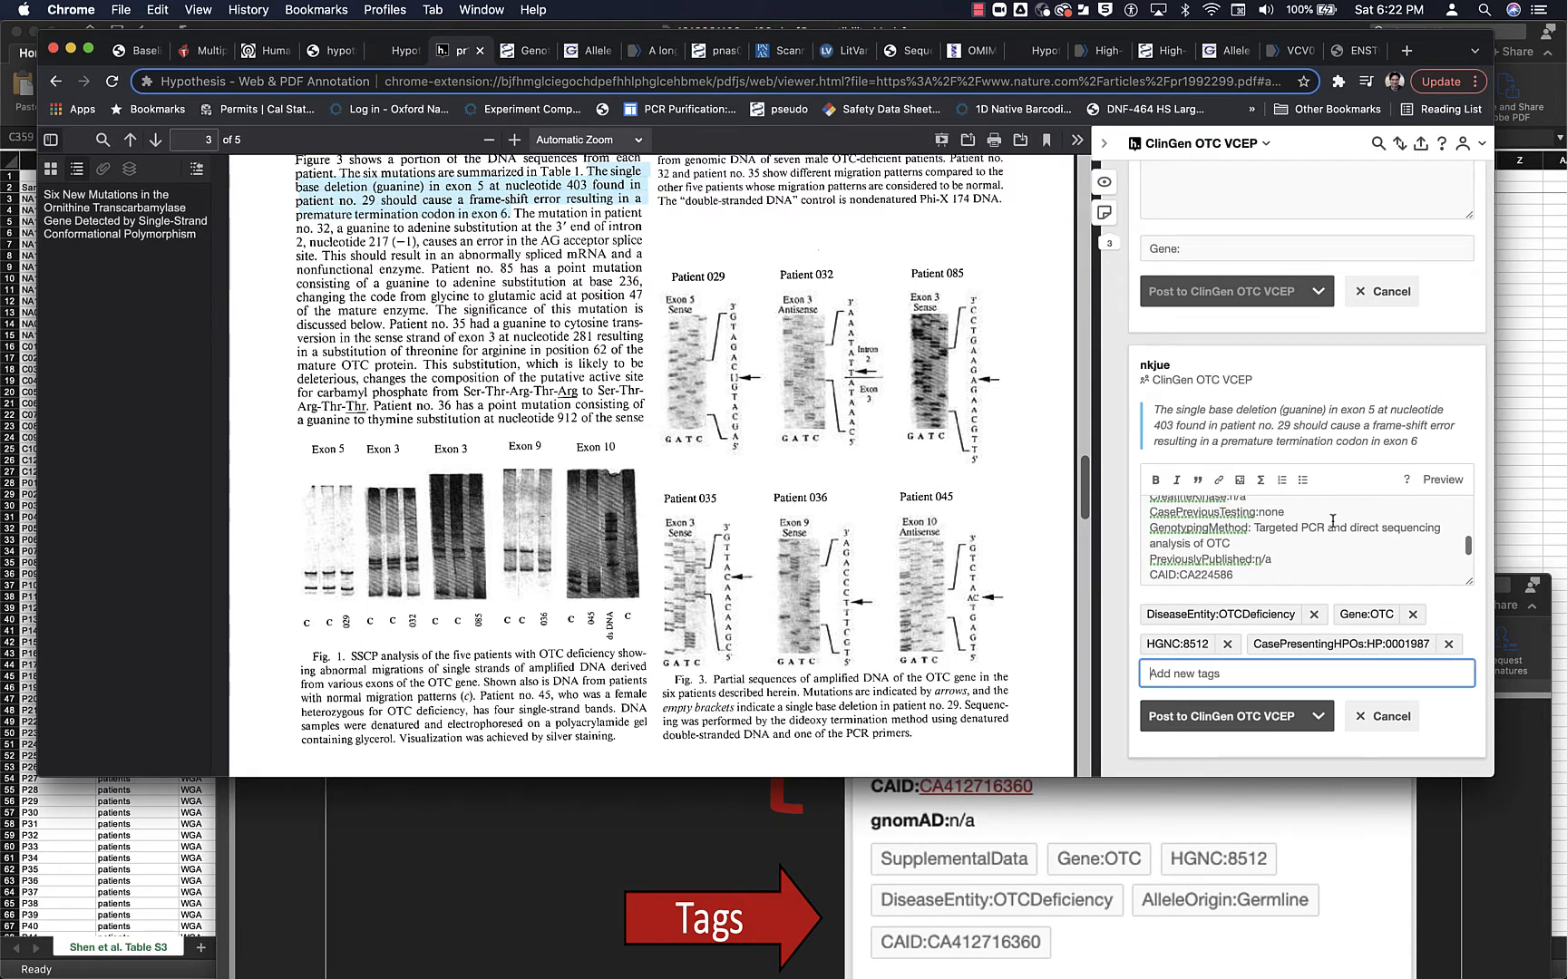
left_click(1235, 574)
scroll(1178, 562, "down", 2)
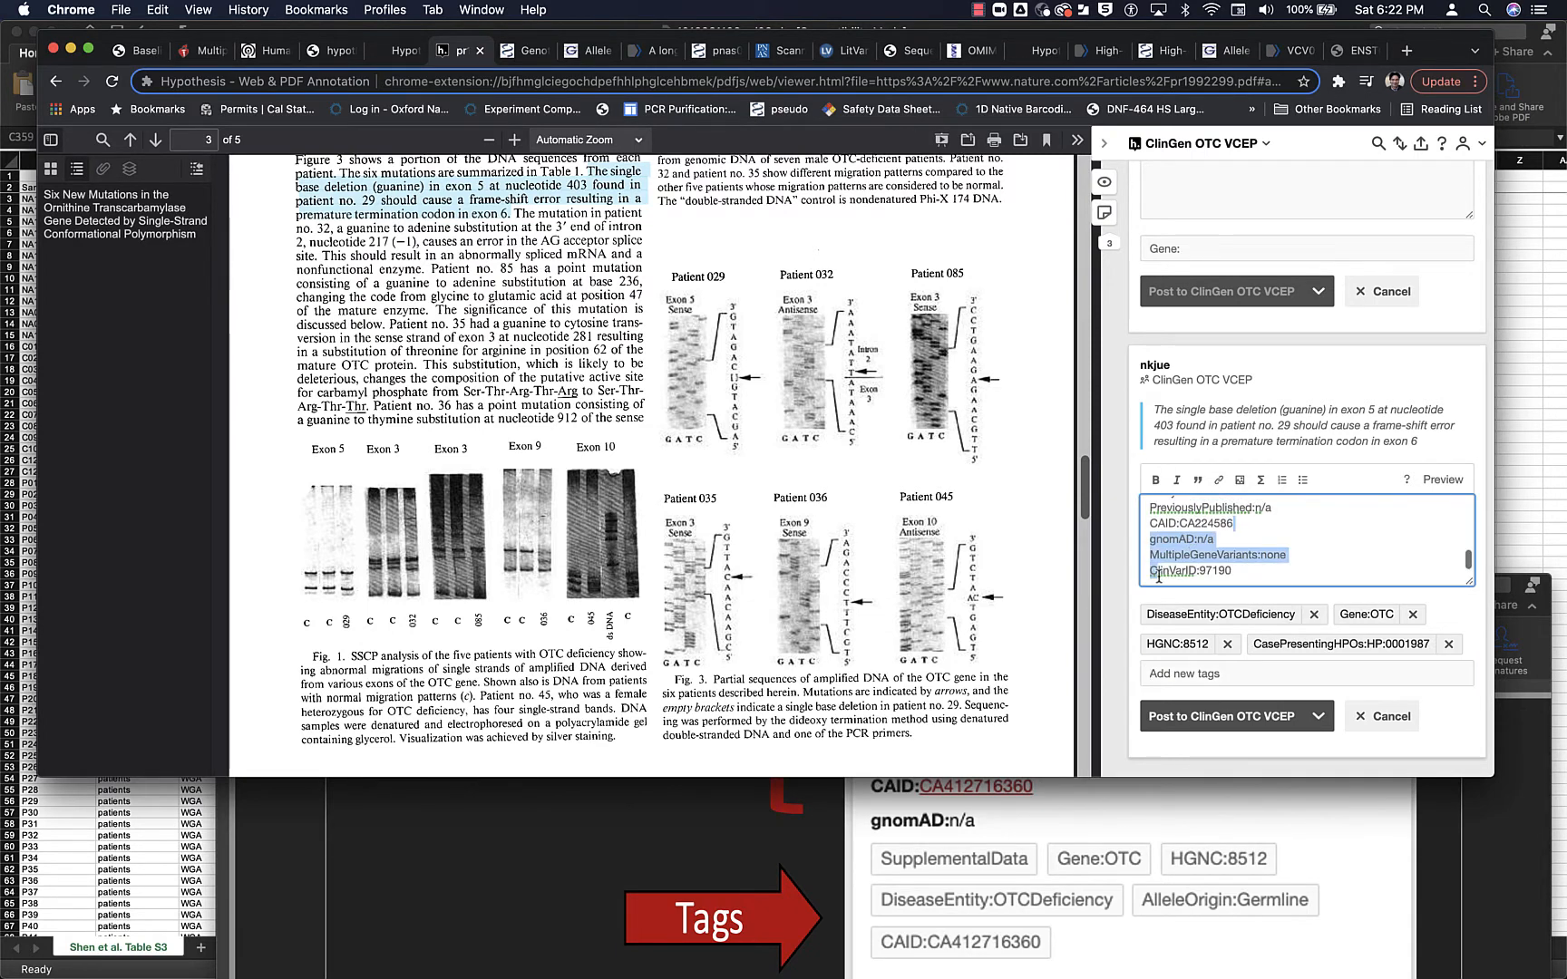
left_click_drag(1235, 524, 1150, 526)
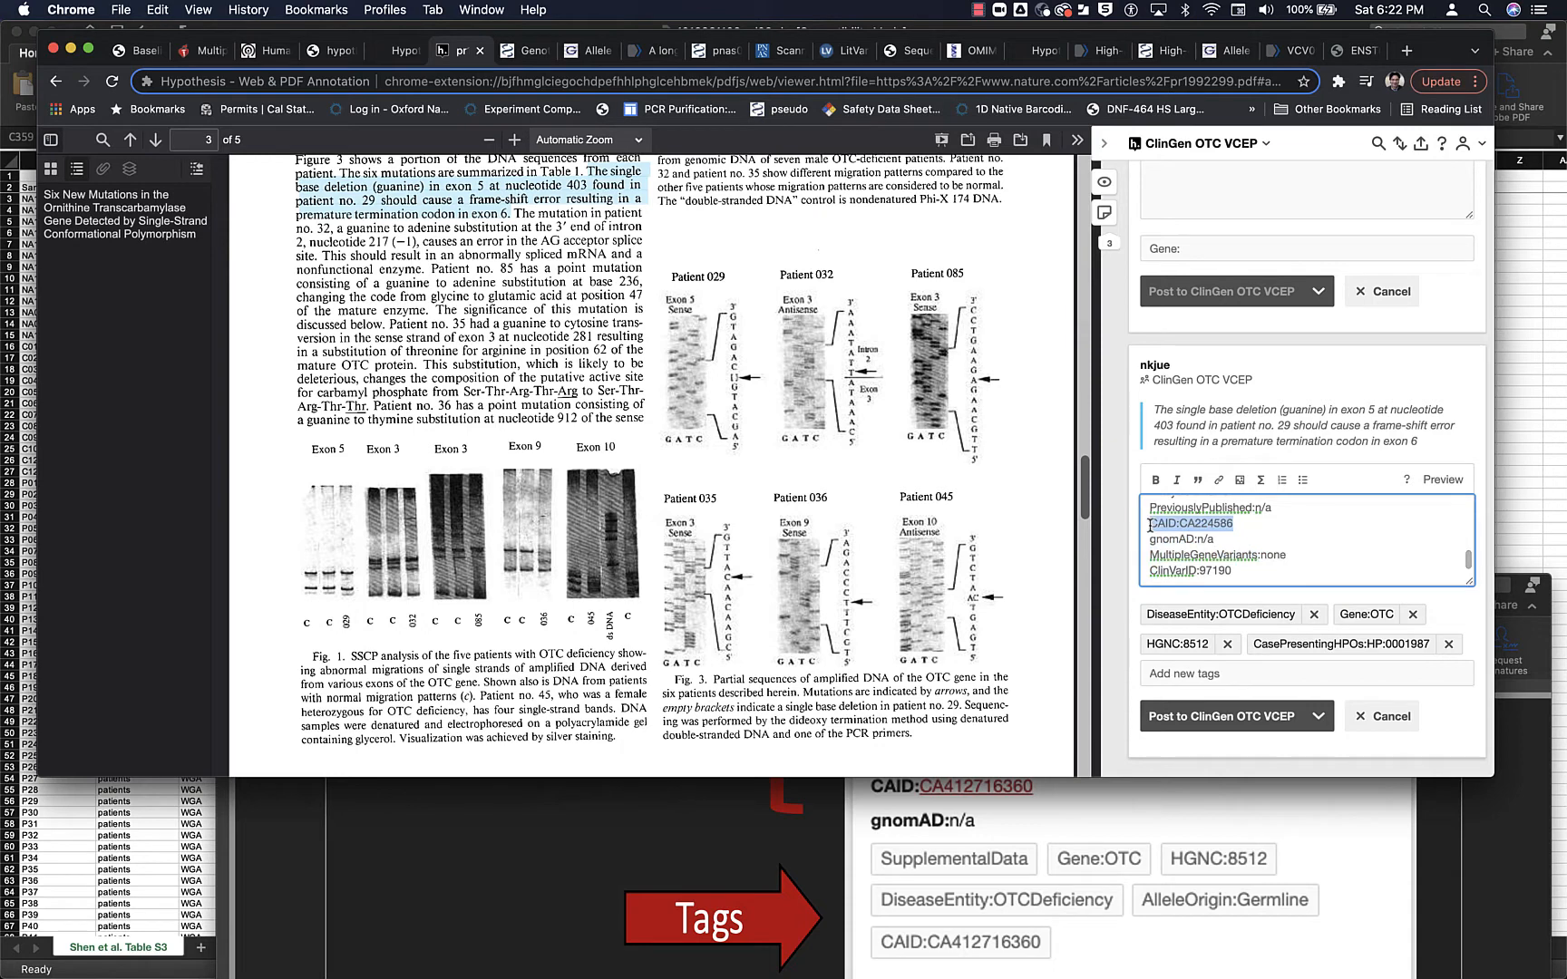
key("super+c")
left_click(1251, 674)
key("super+v")
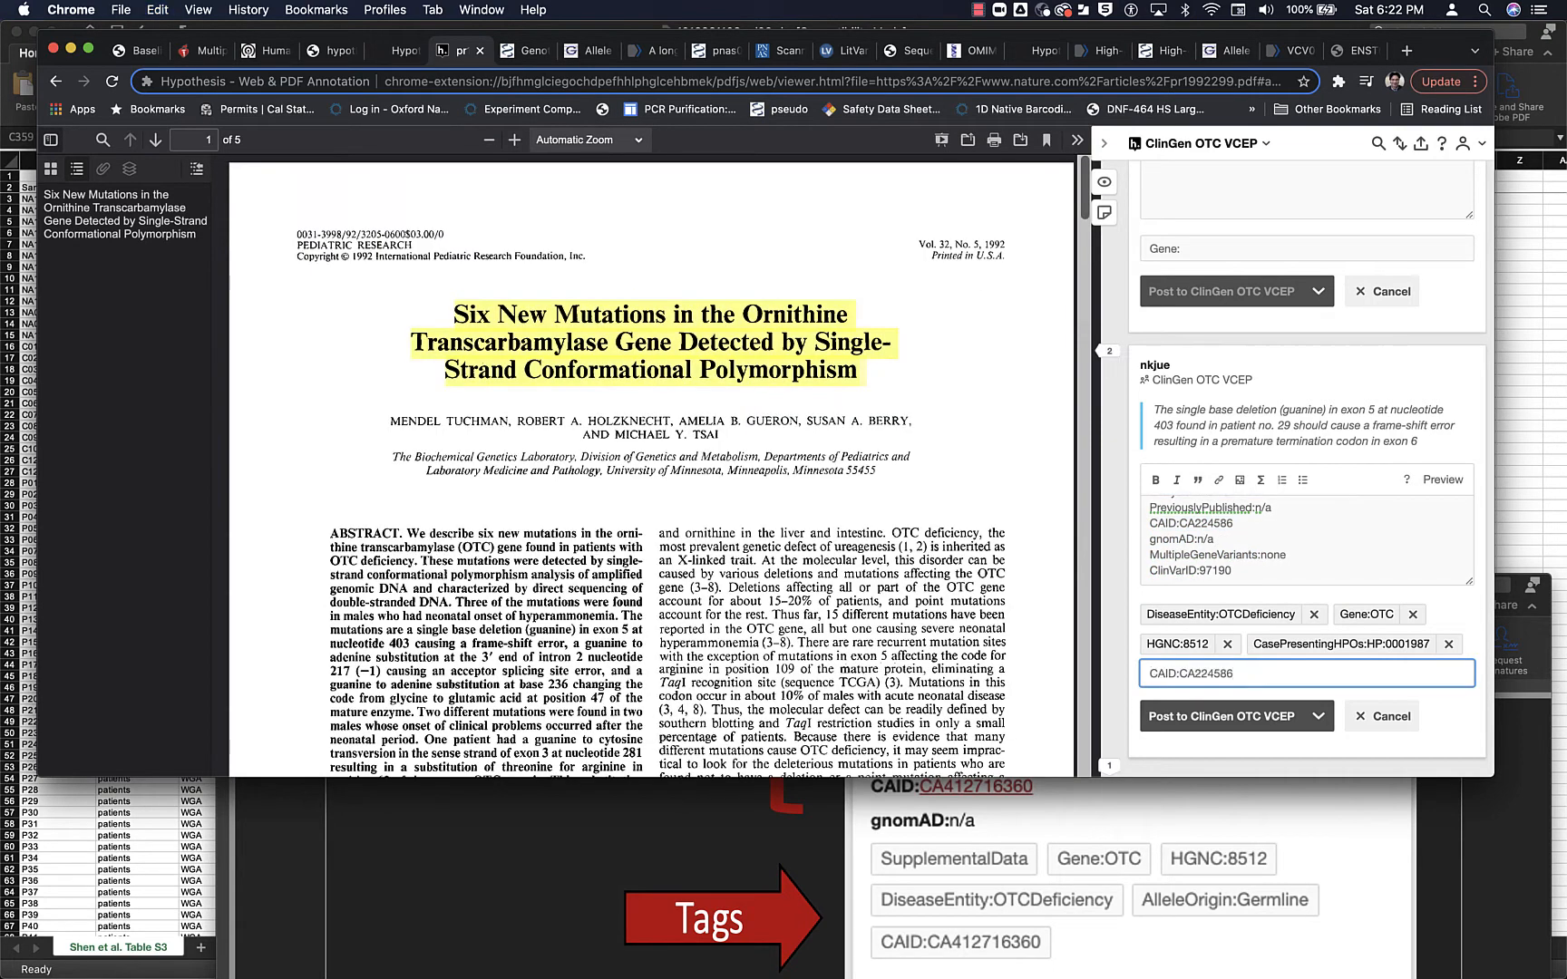
key("Return")
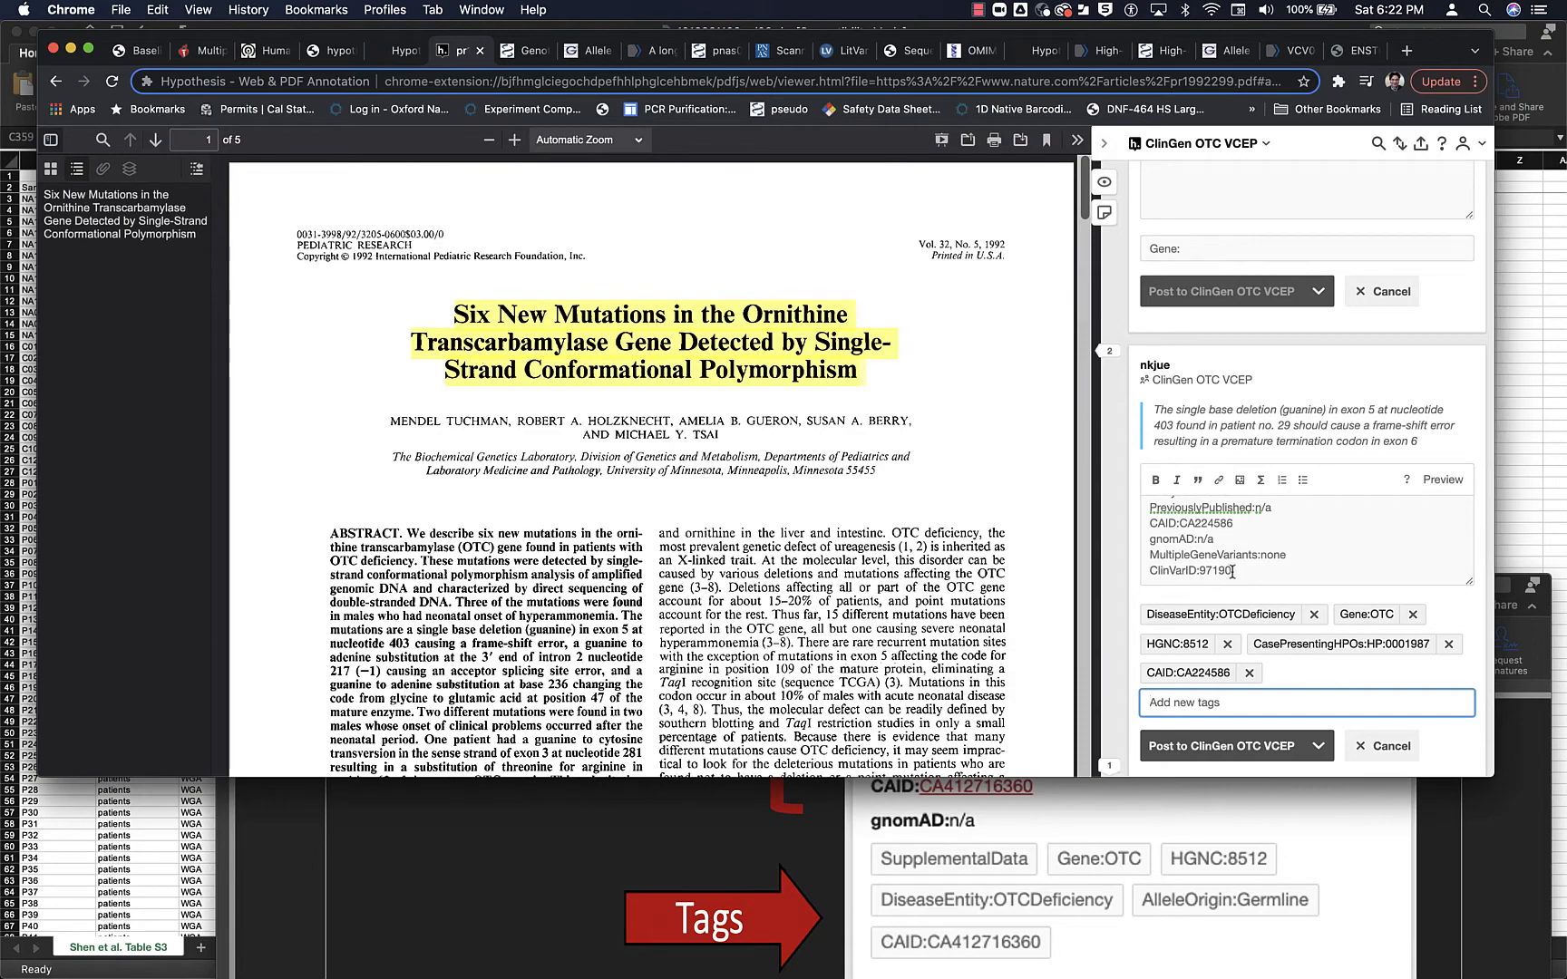
- Add the annotation's ClinVarID:97190 line as a tag
left_click_drag(1233, 571, 1161, 576)
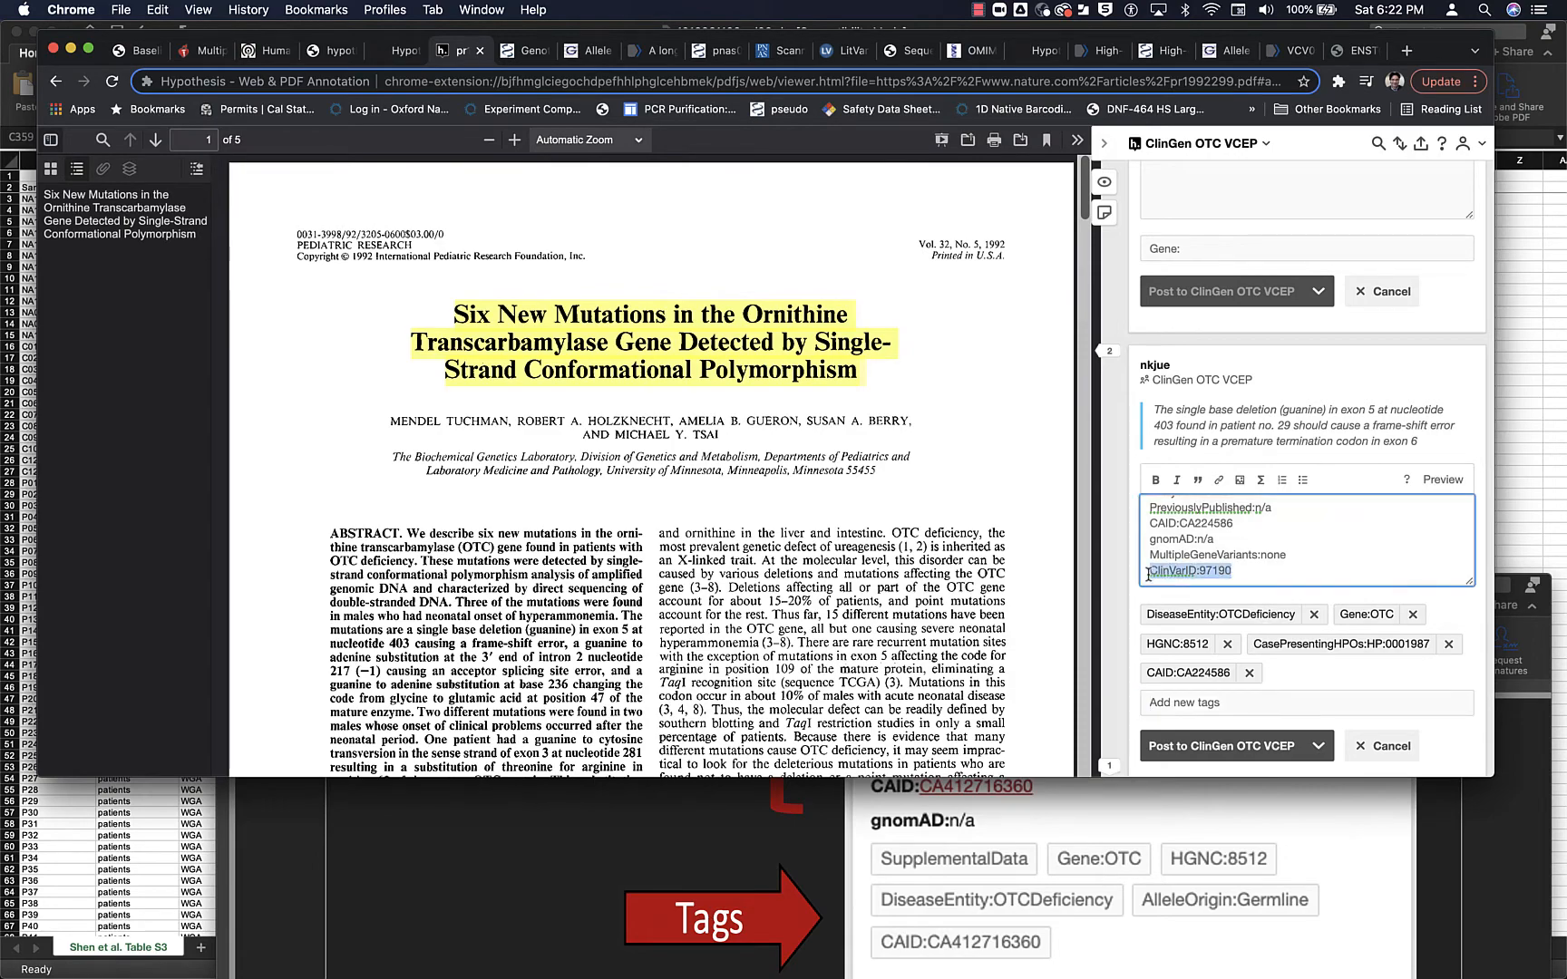
left_click(1216, 703)
key("cmd+v")
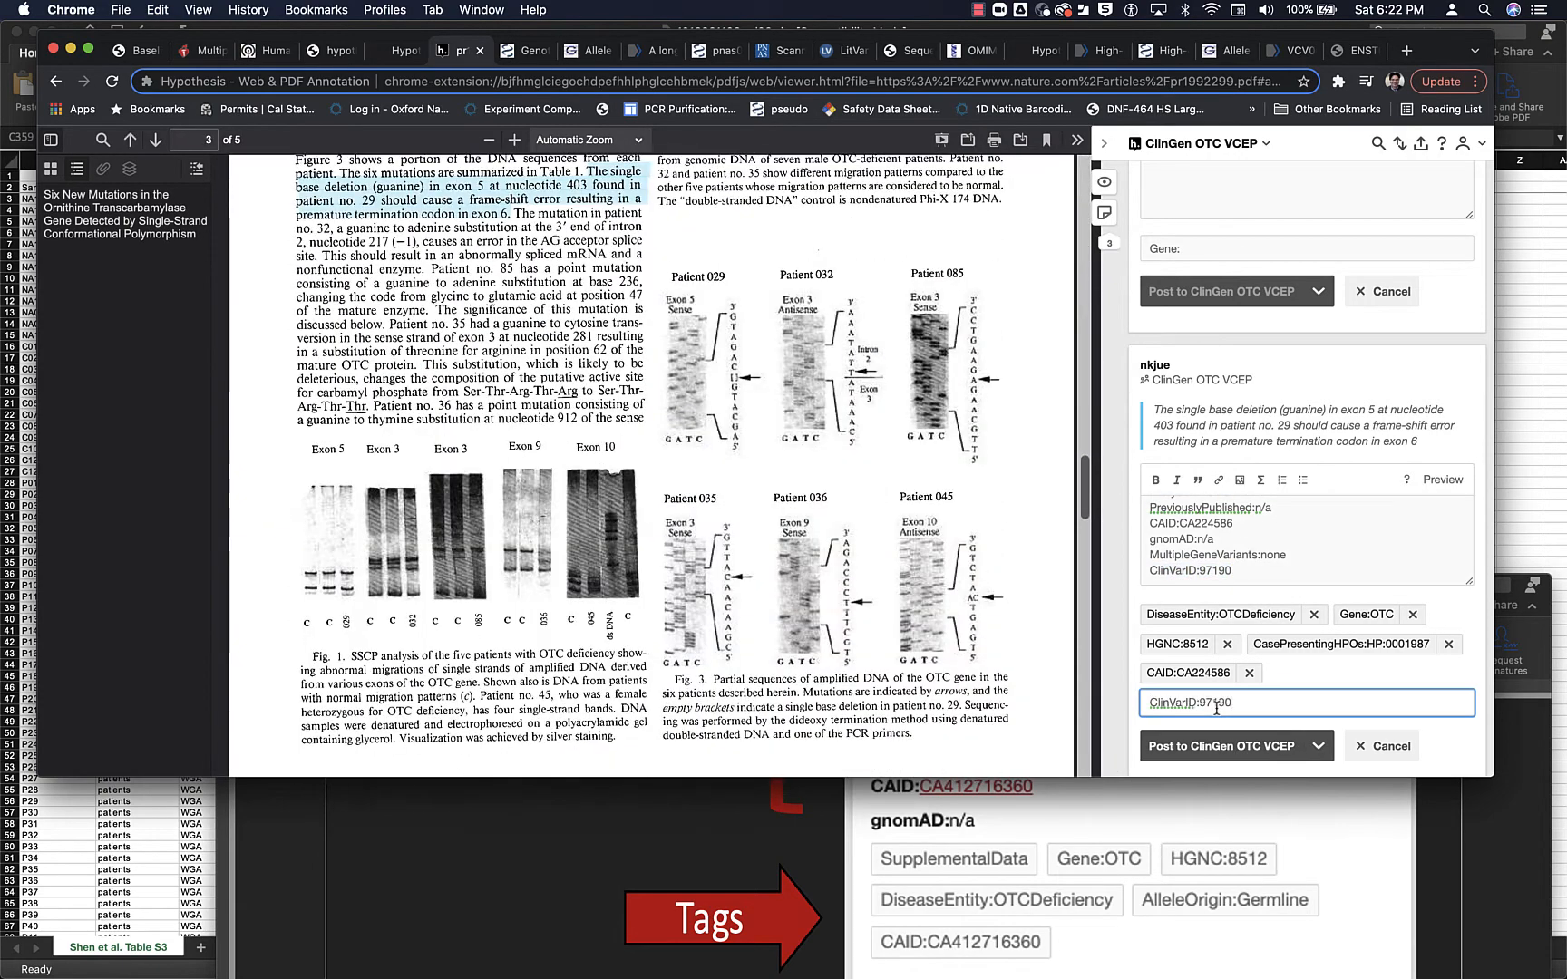
key("Return")
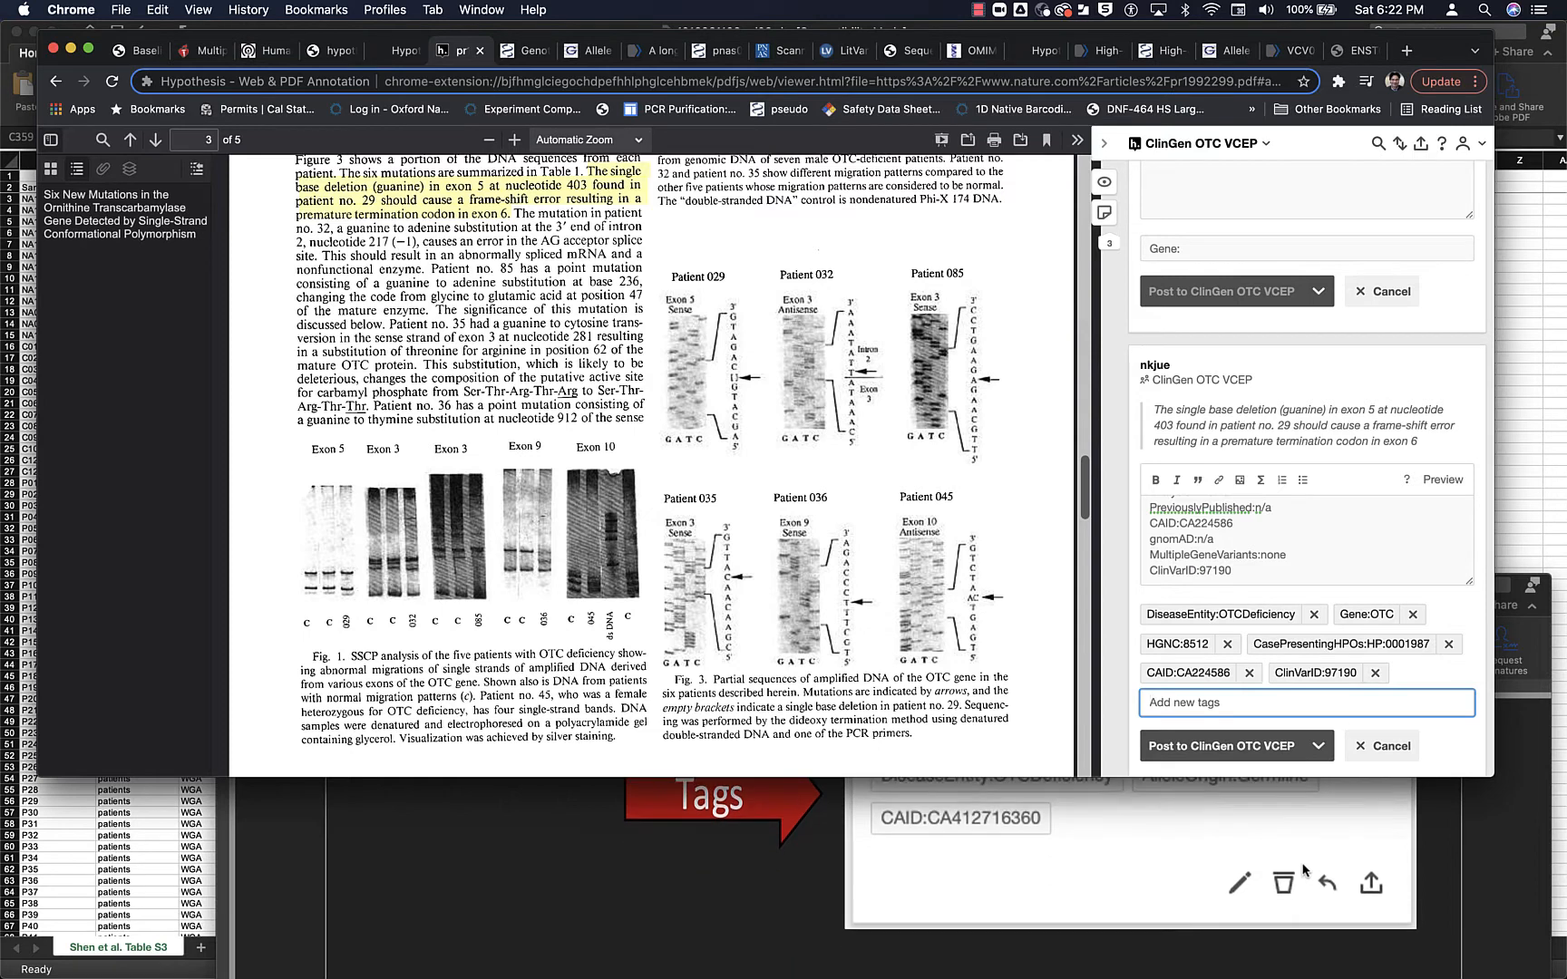
- Compare the annotation's fields and tags with the case fields described in the protocol's Table 1
scroll(1254, 577, "up", 5)
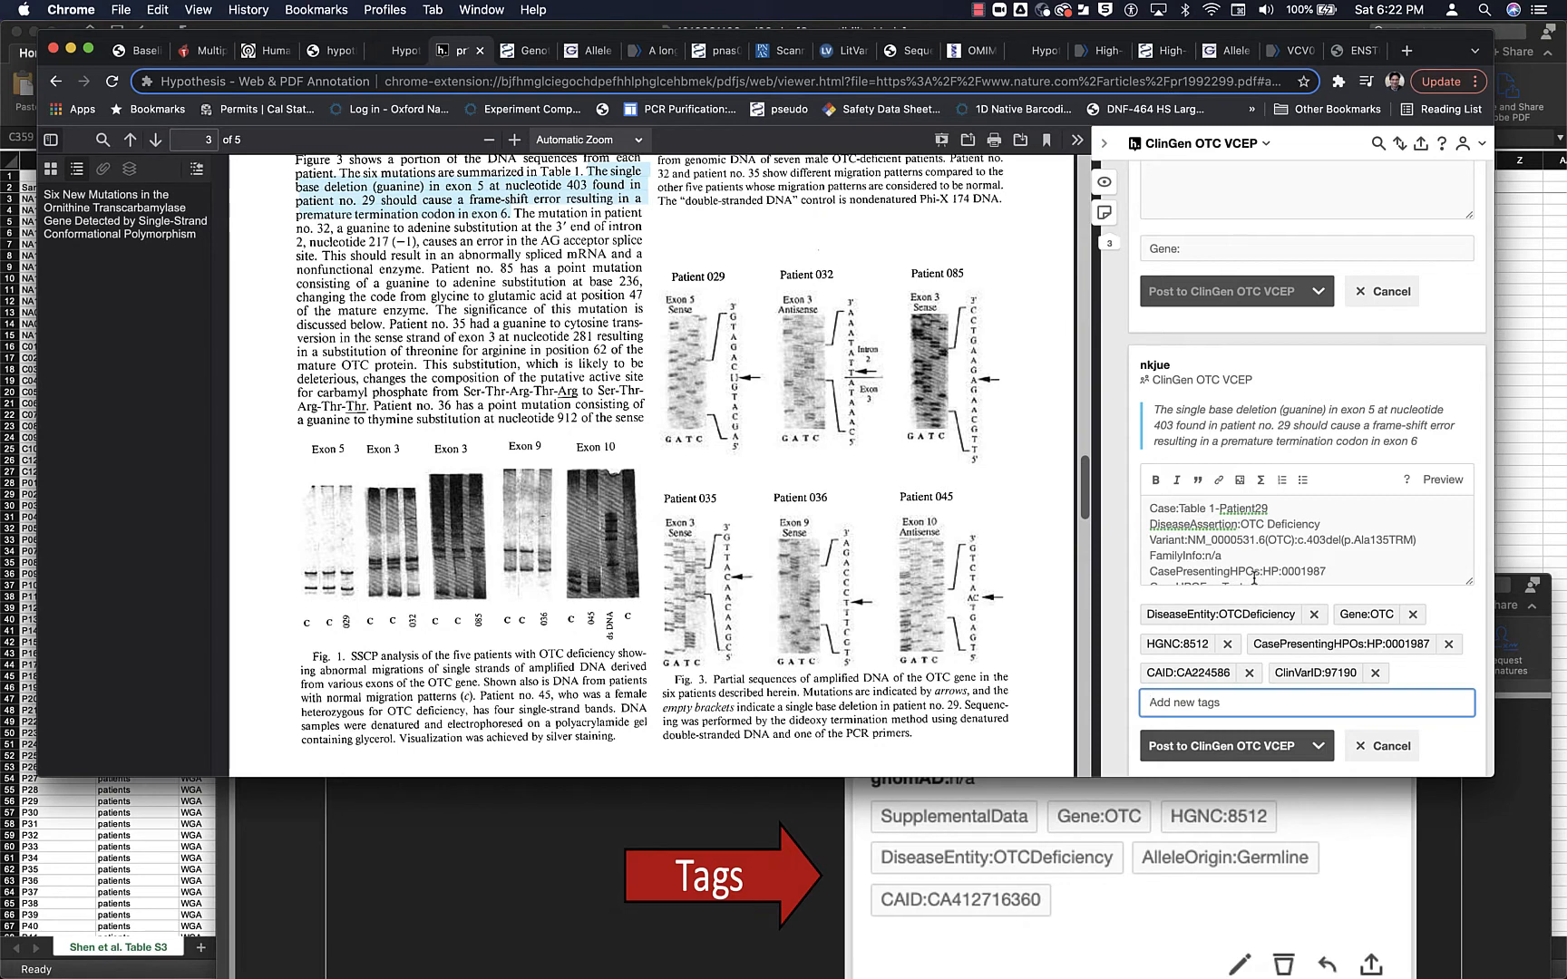
scroll(1254, 577, "up", 2)
scroll(1255, 577, "down", 3)
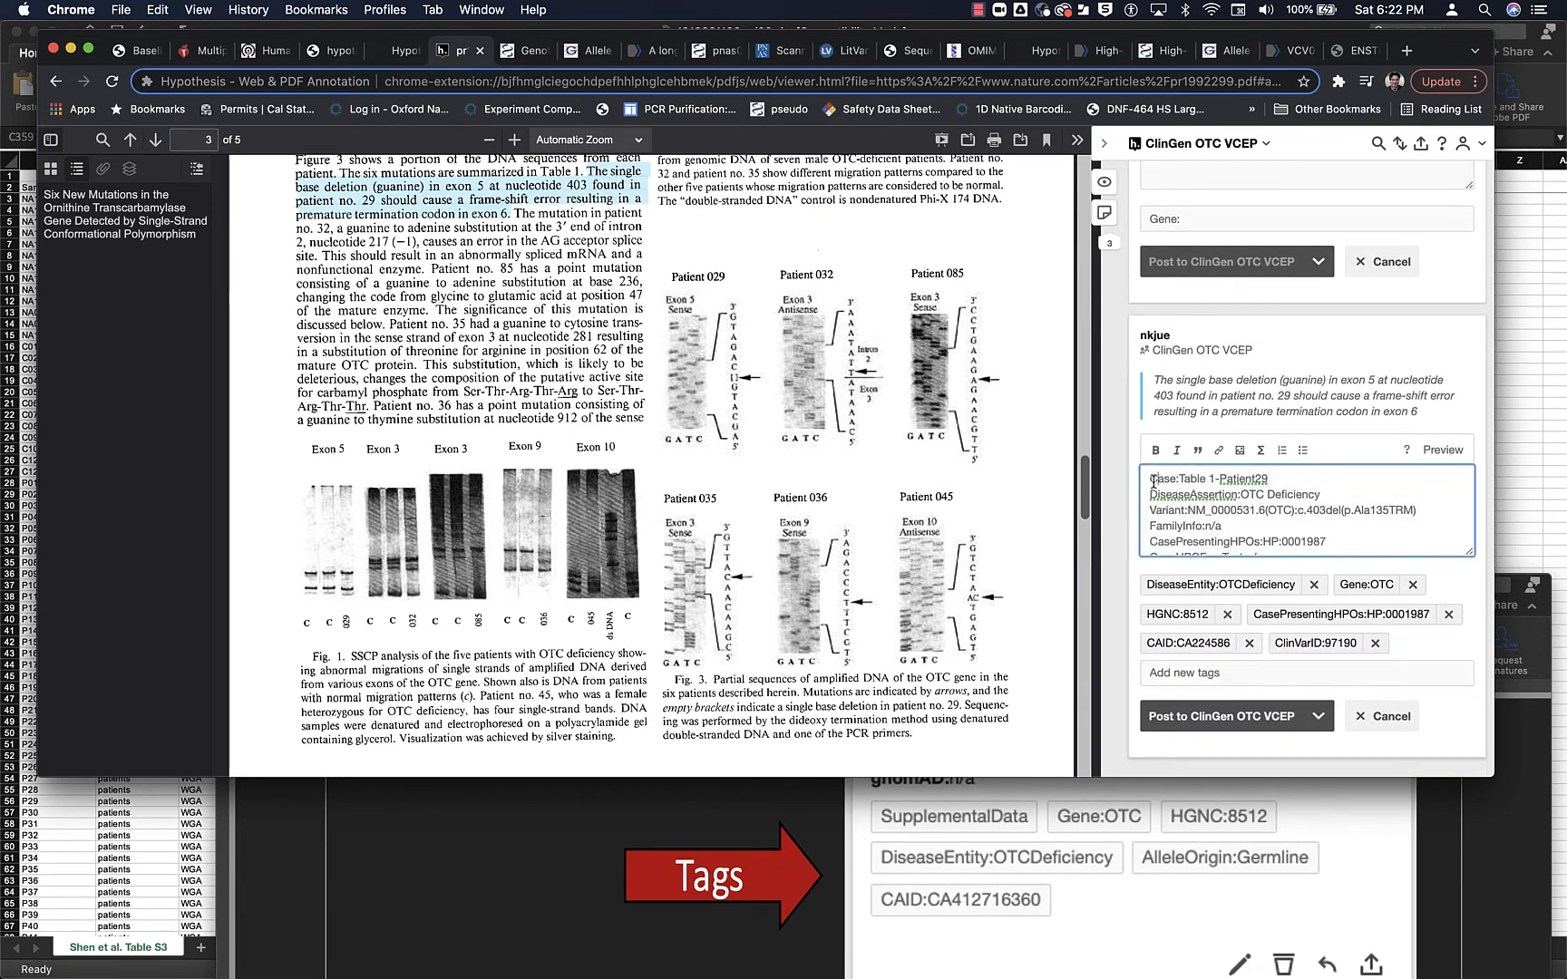
left_click(1140, 904)
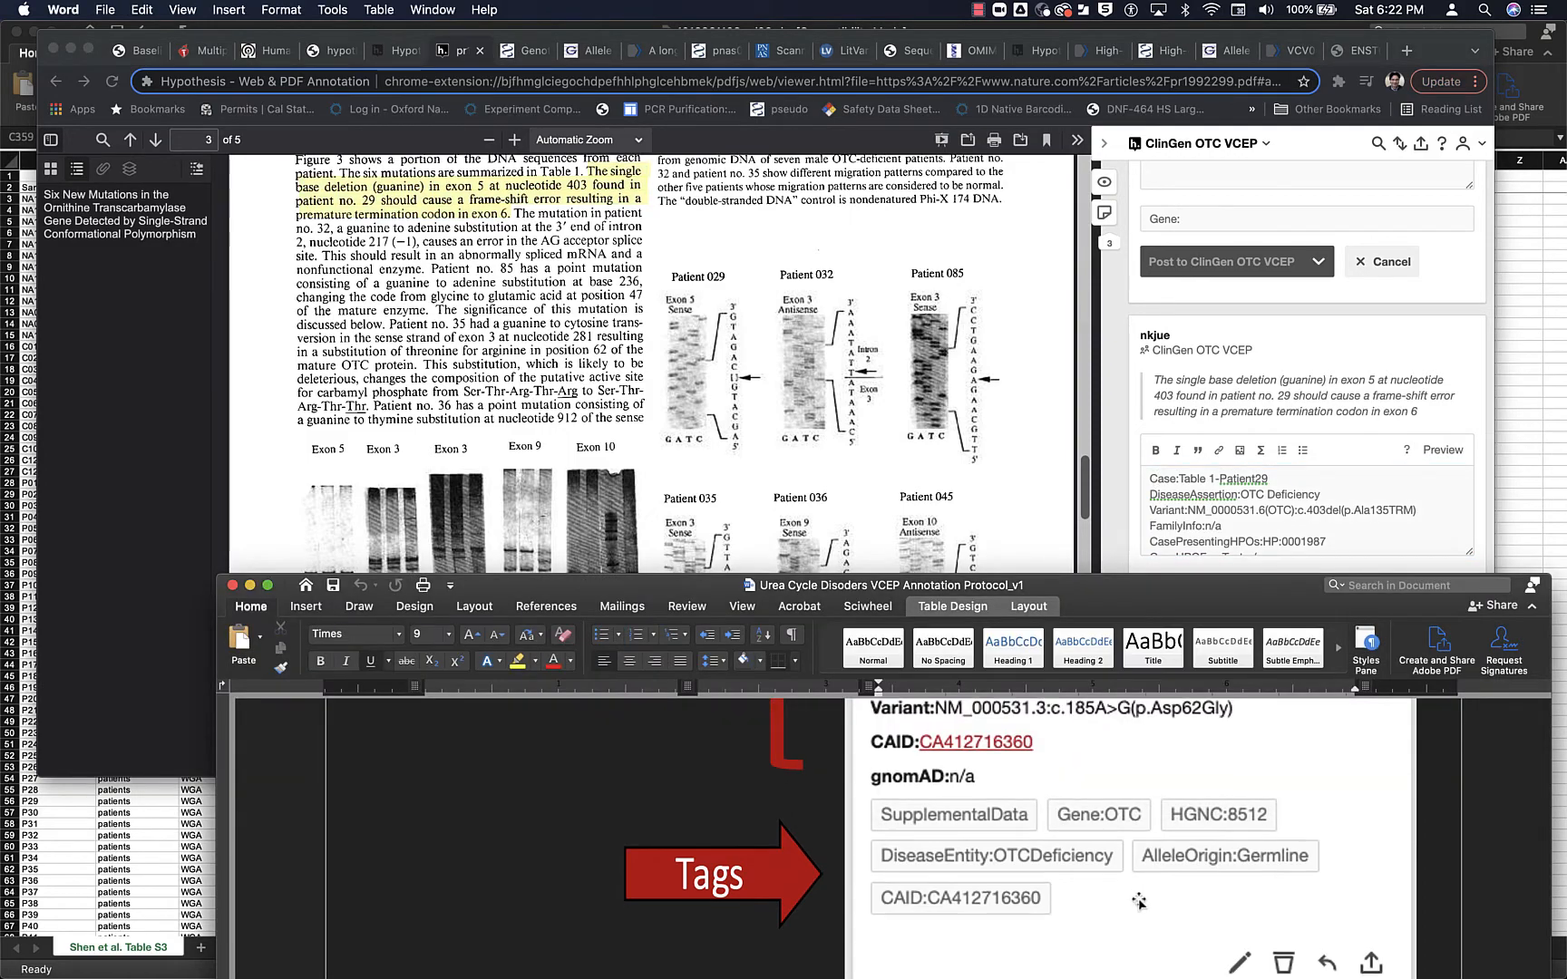
left_click_drag(1123, 578, 1038, 183)
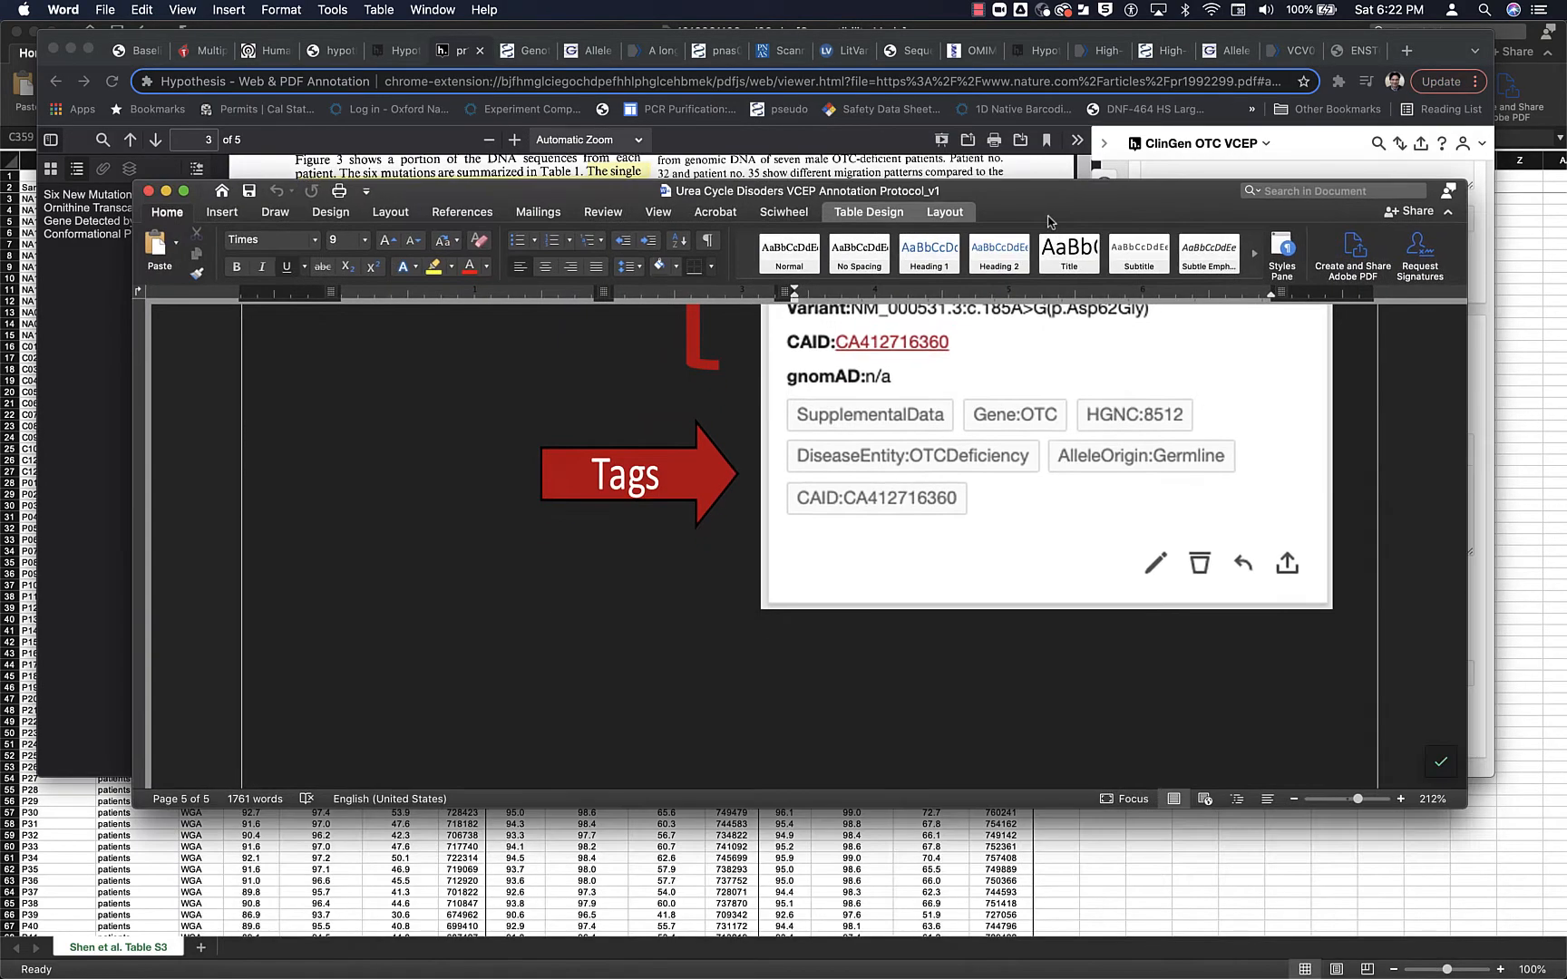
scroll(1001, 438, "up", 15)
scroll(1001, 438, "up", 15)
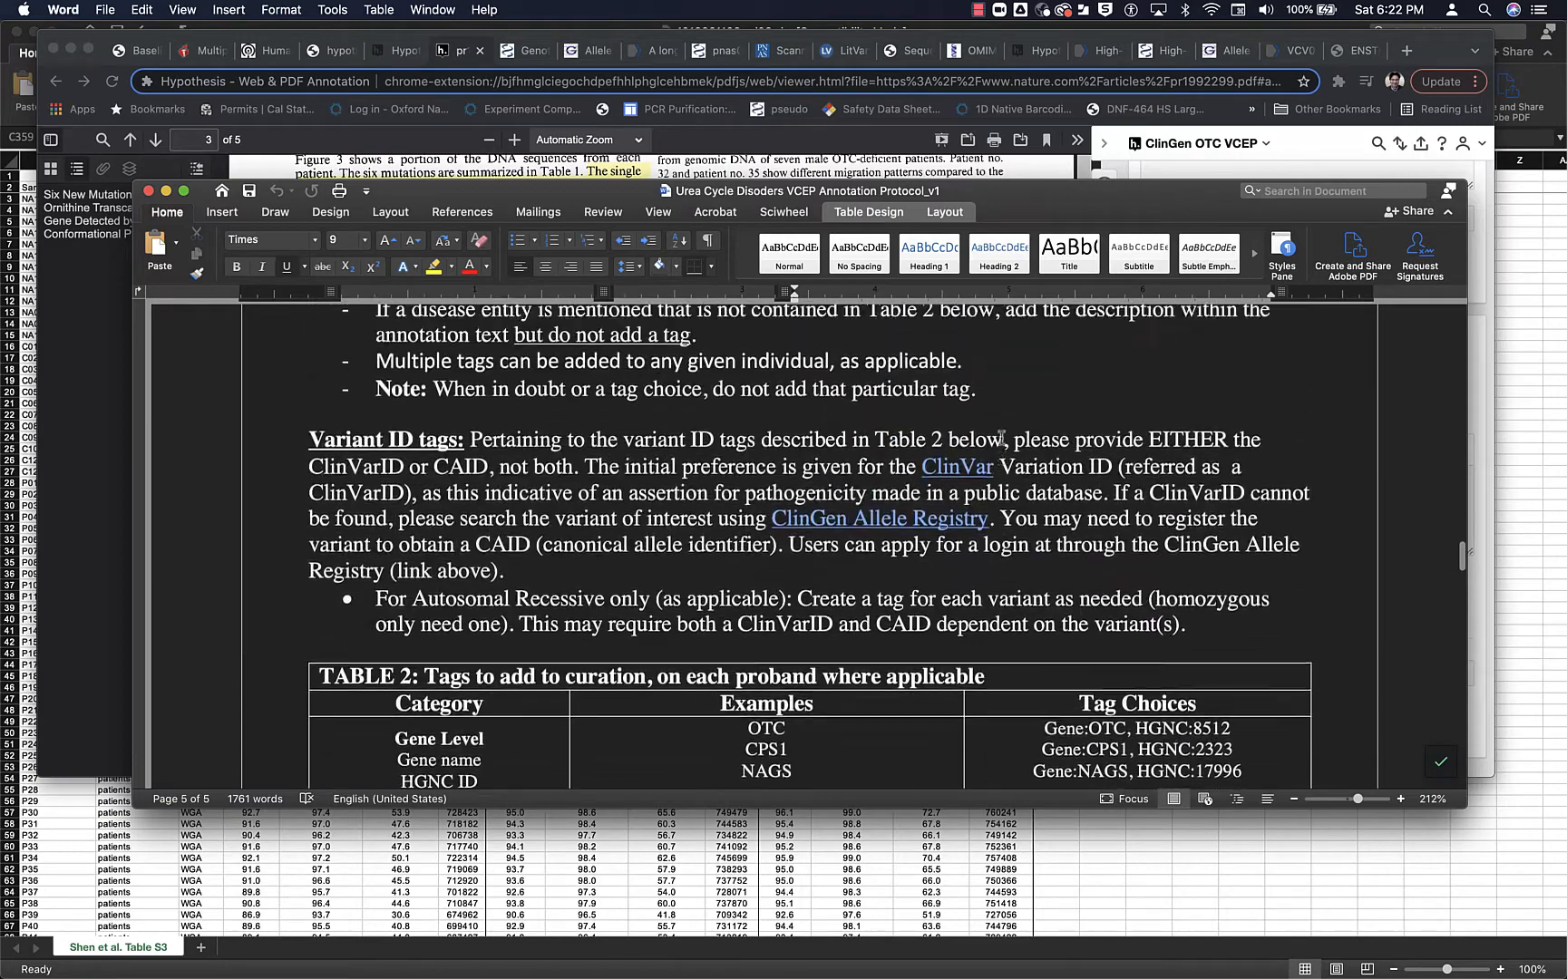
scroll(1001, 438, "up", 10)
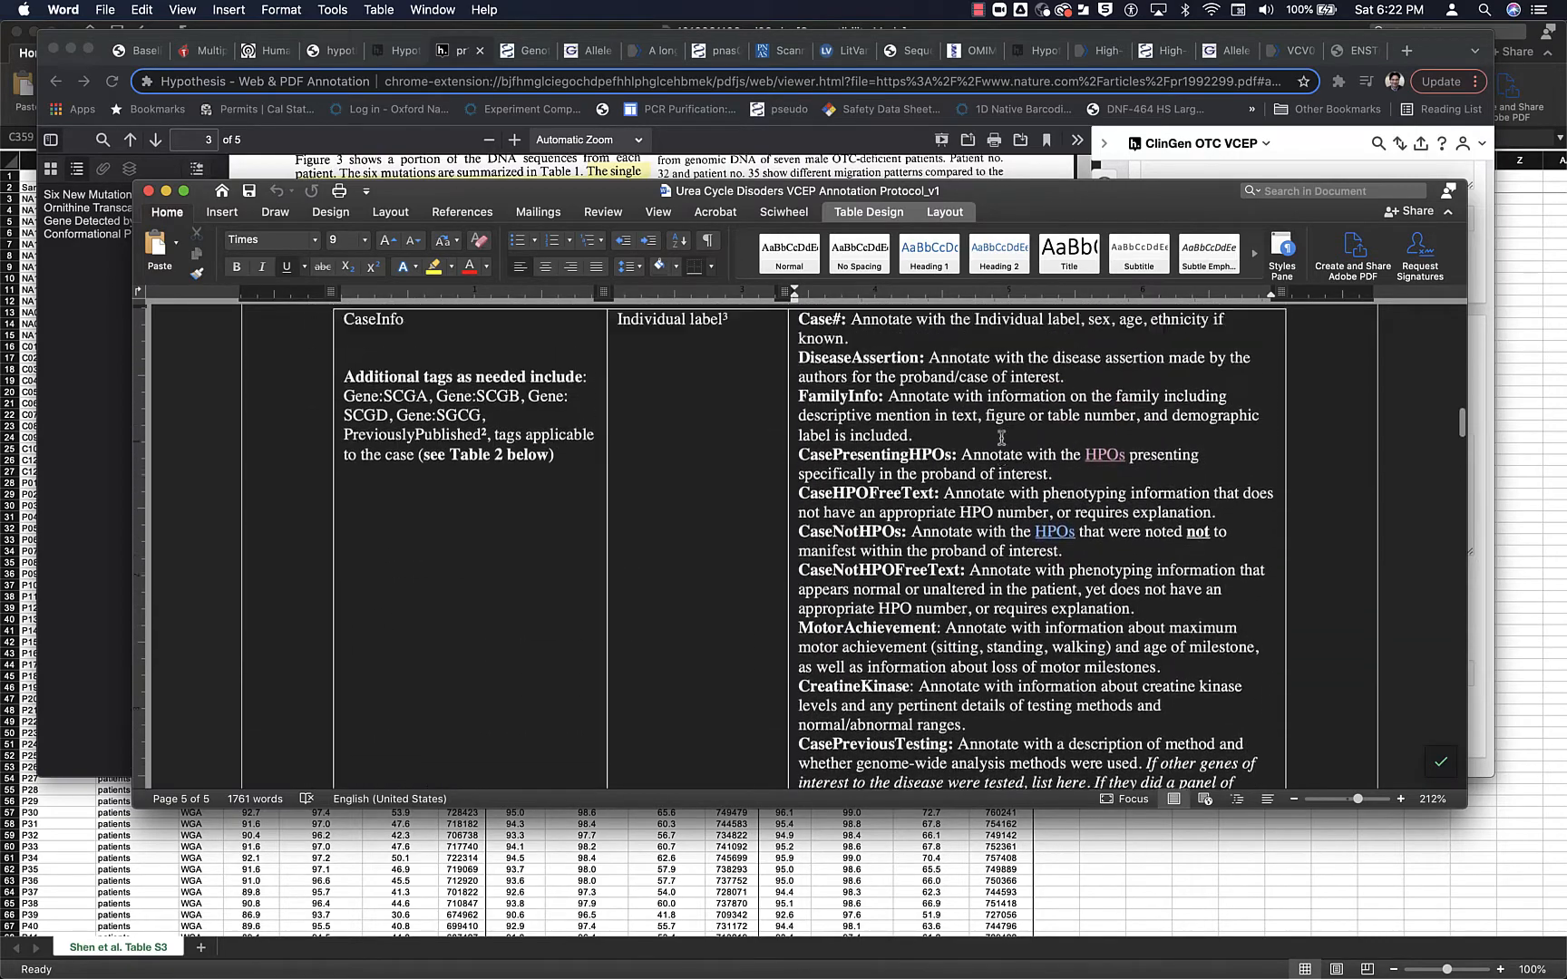
scroll(1001, 434, "down", 9)
scroll(1001, 438, "down", 10)
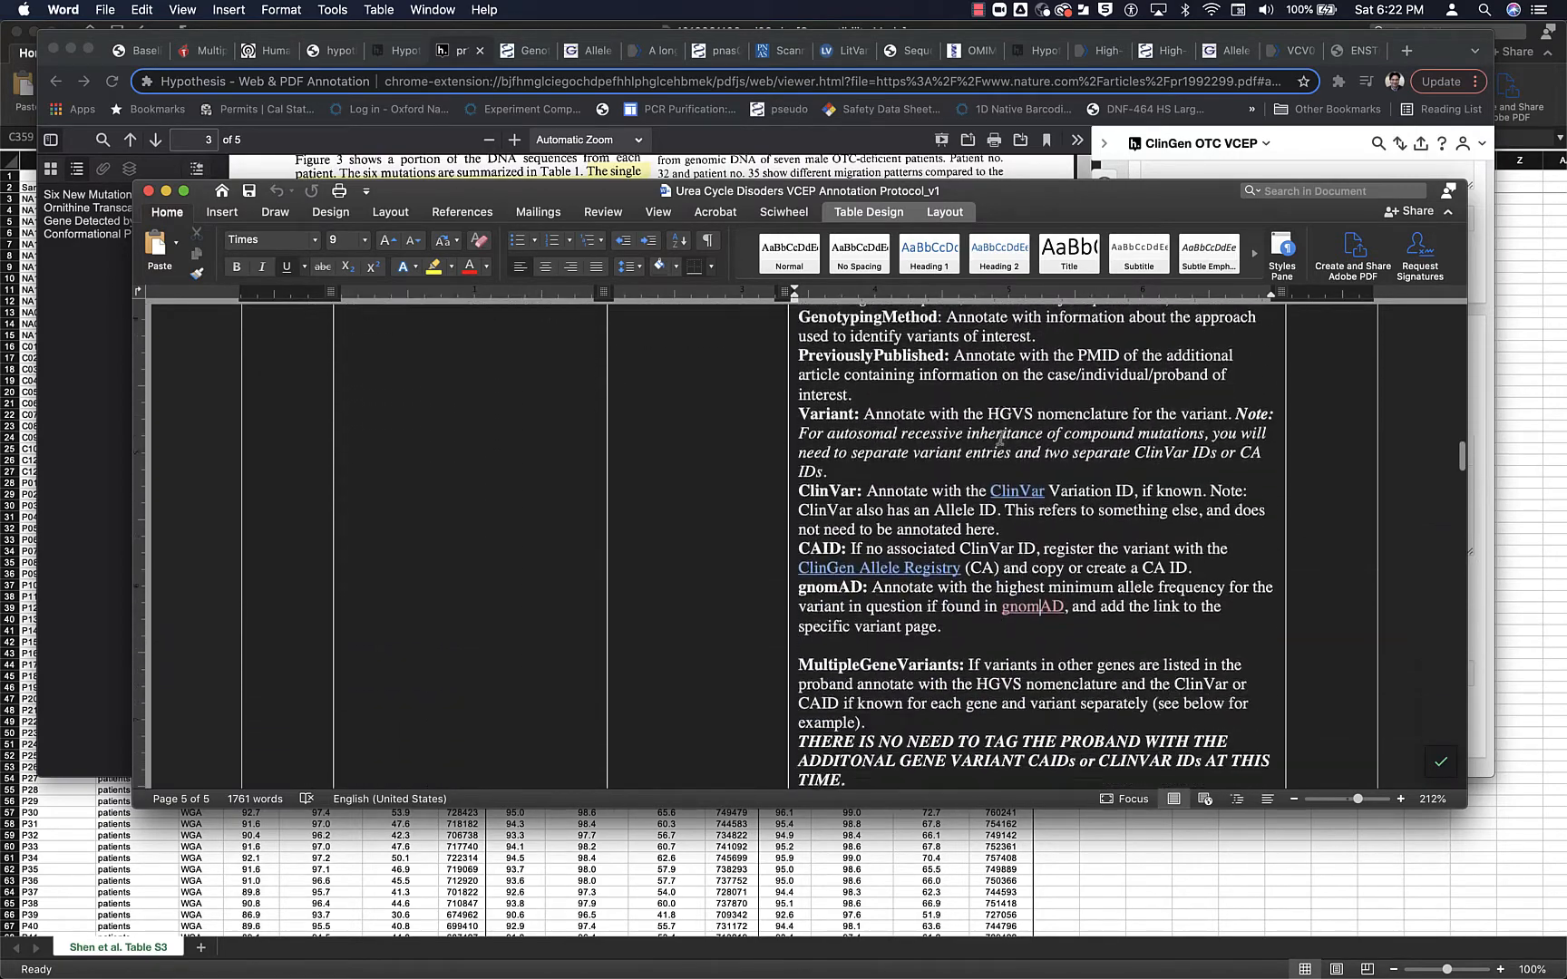
scroll(1004, 442, "up", 2)
scroll(1002, 440, "down", 10)
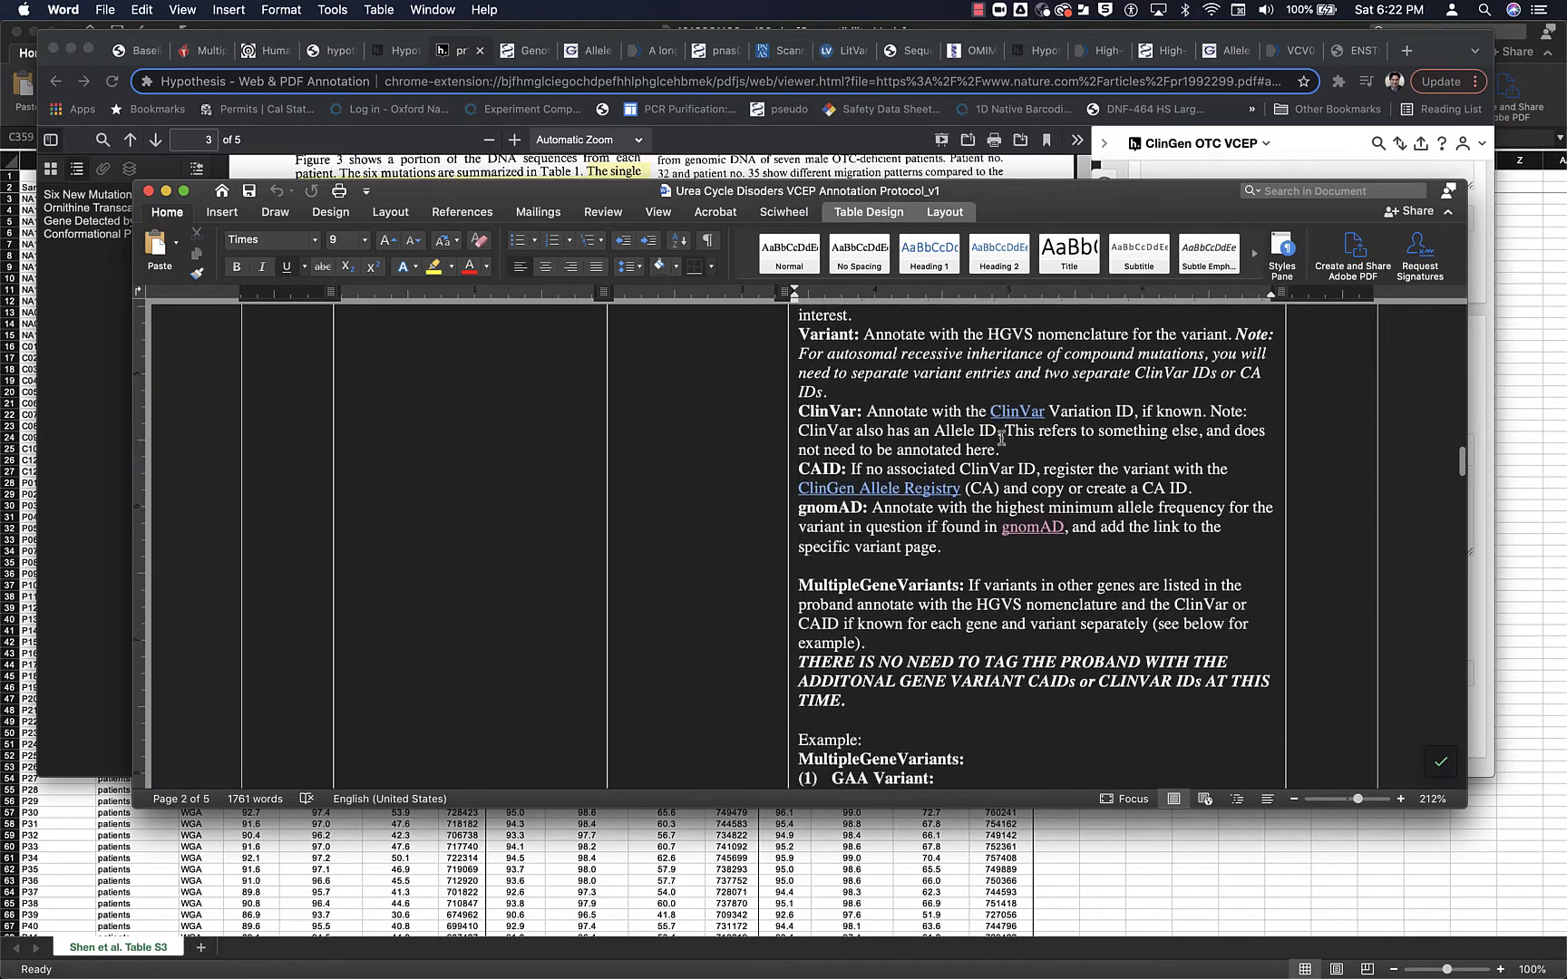
- Read the protocol's tagging rules, from the case-report notes through the Variant ID tags section and Table 2
scroll(1001, 438, "down", 1)
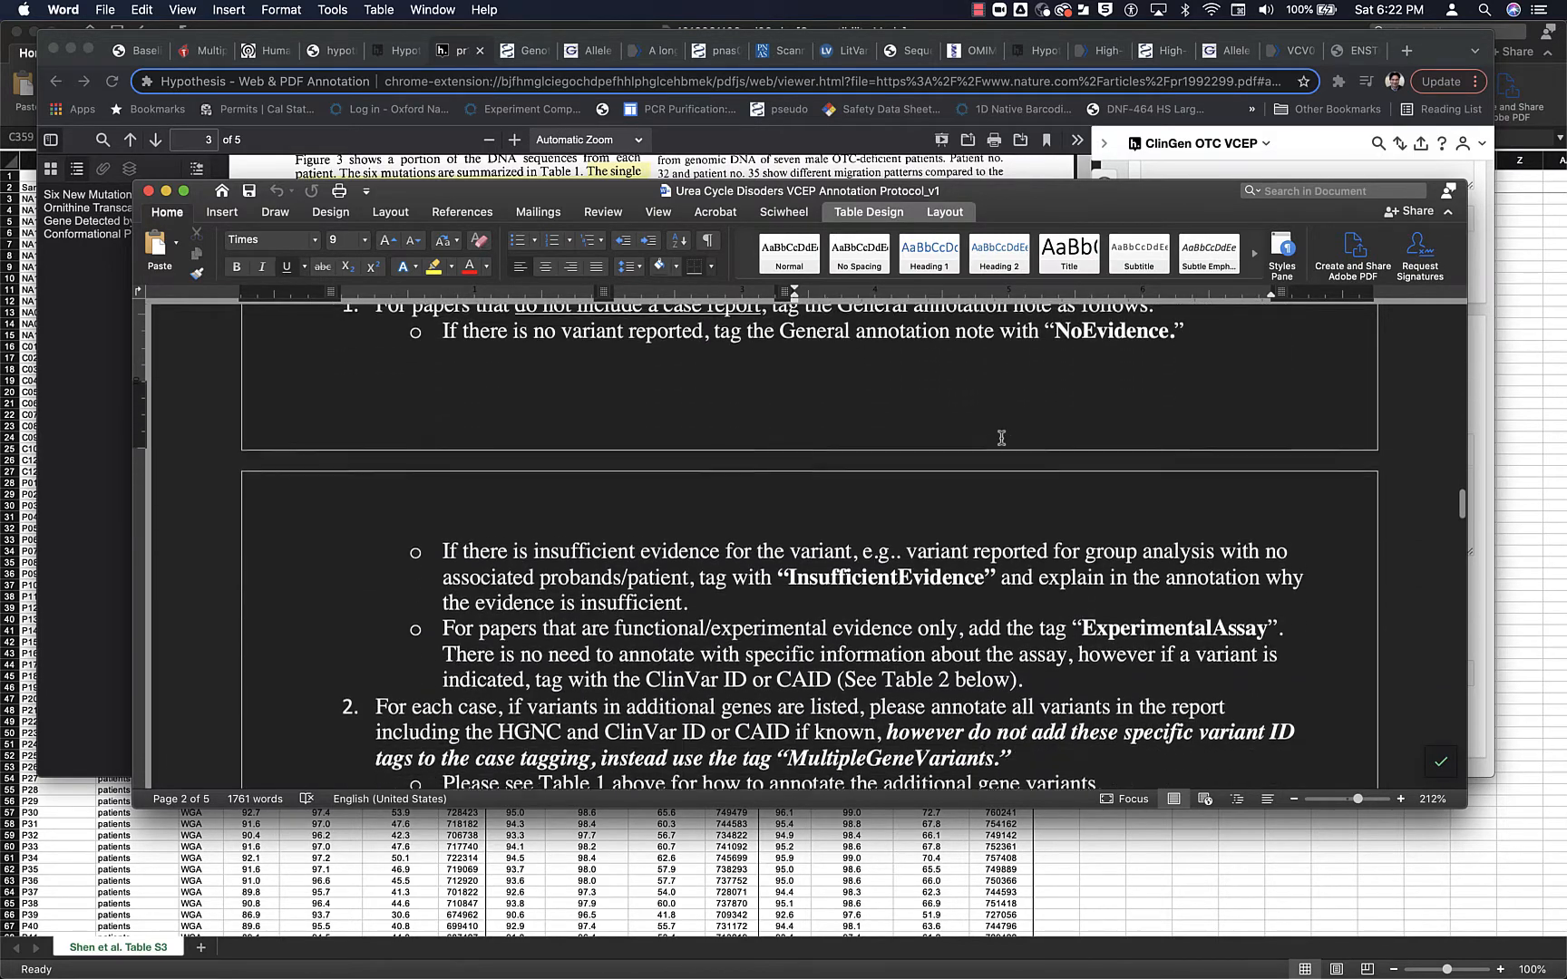
scroll(1001, 438, "down", 8)
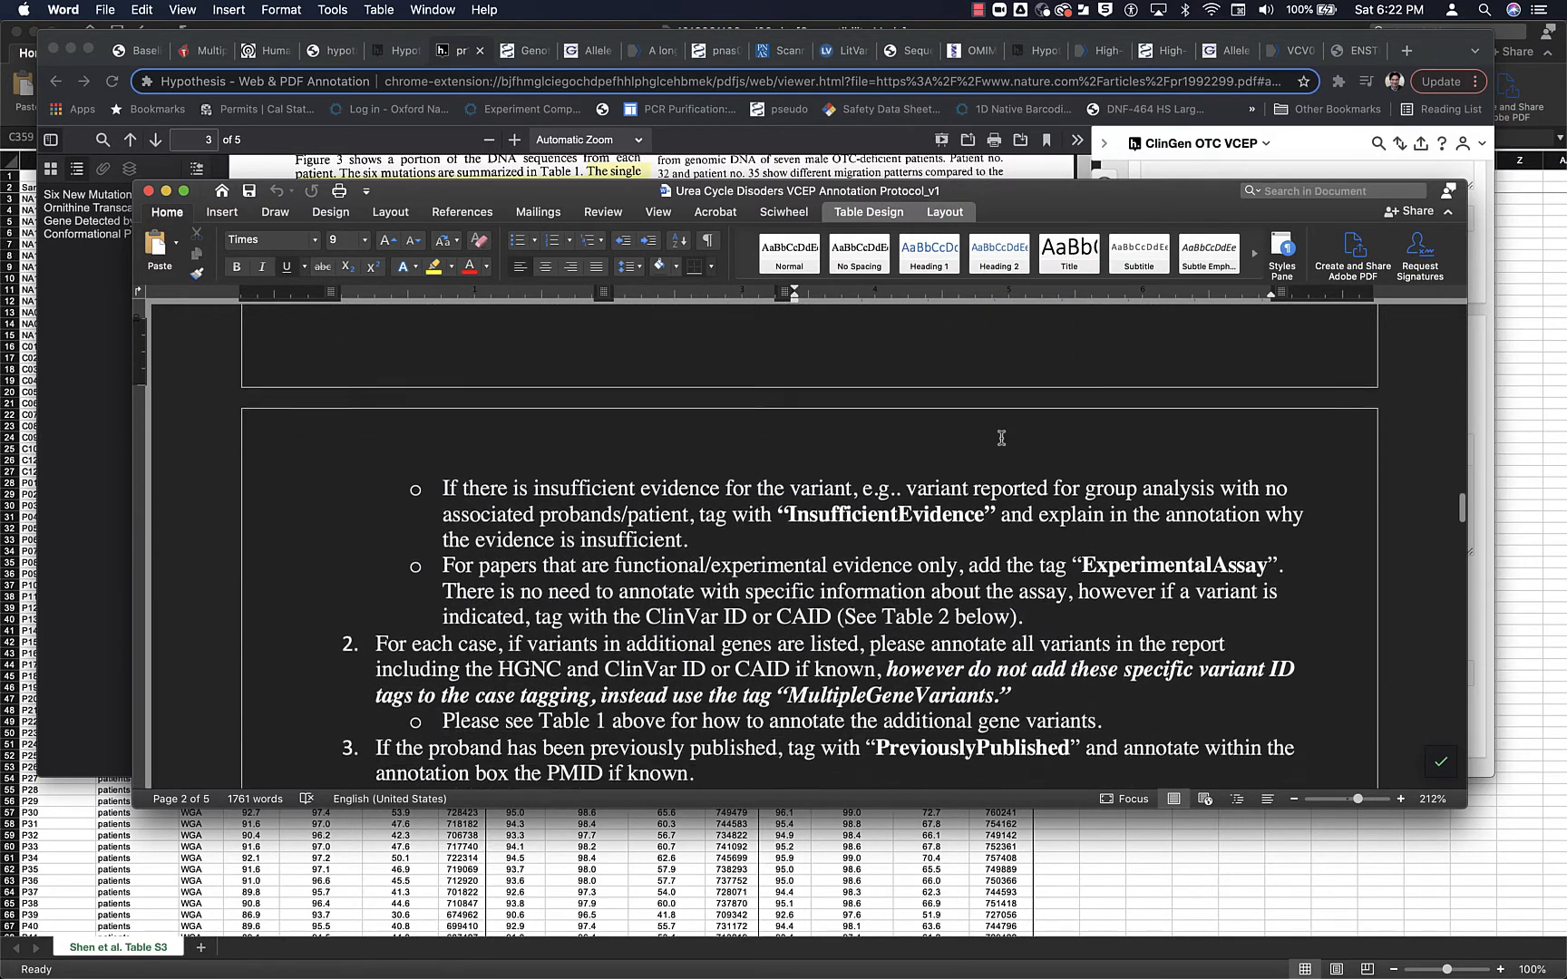
scroll(1001, 438, "down", 6)
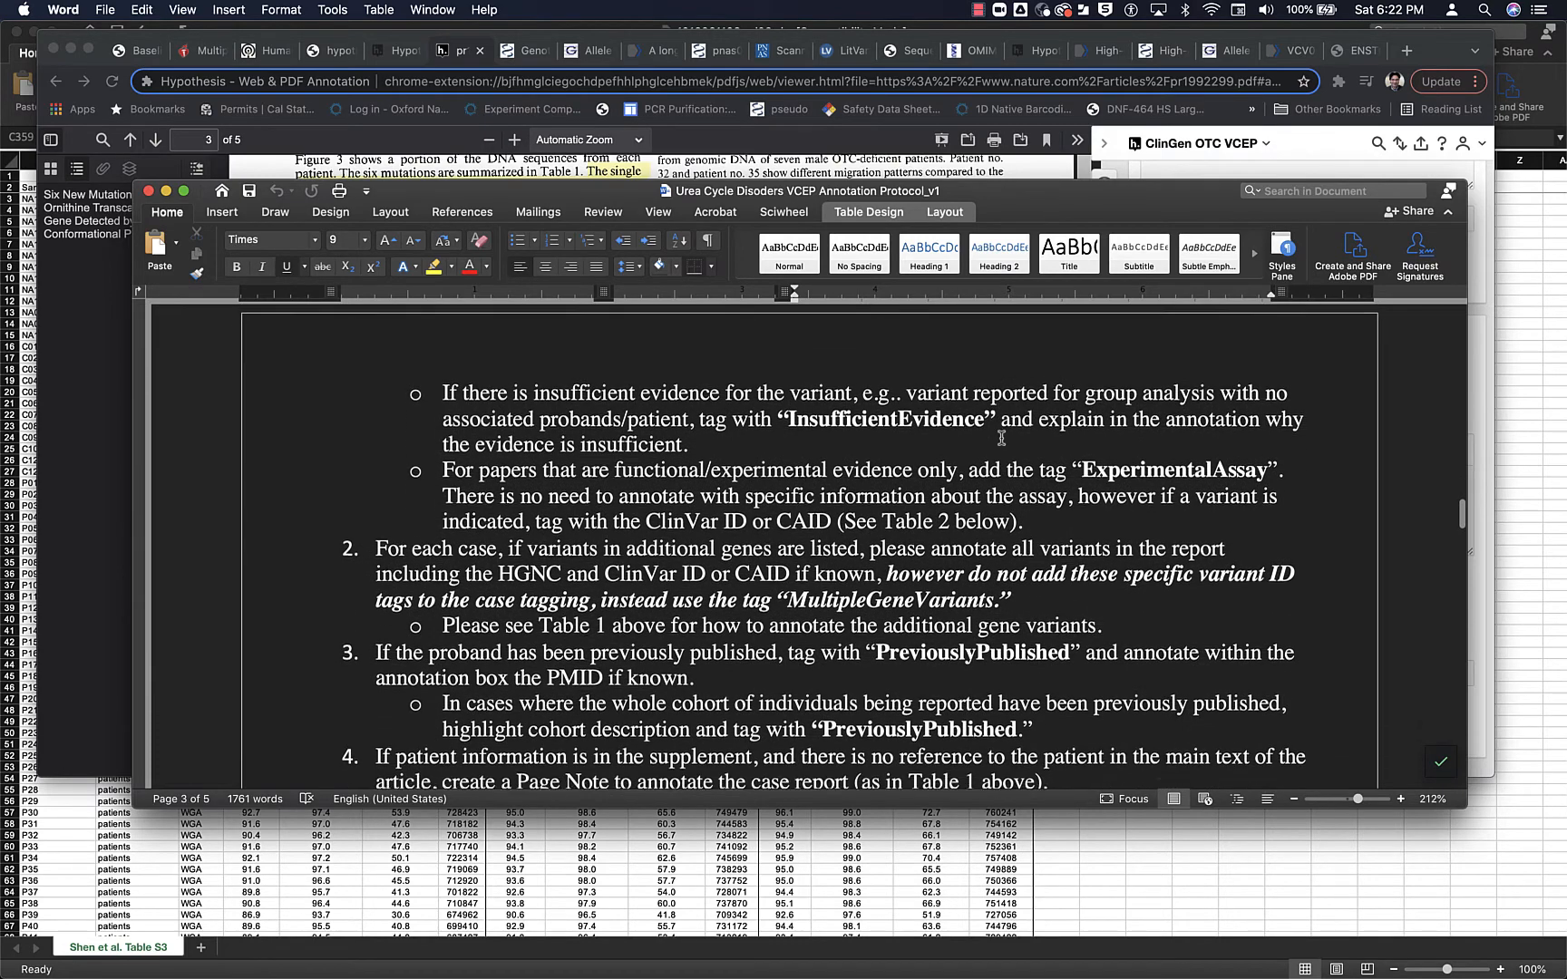
scroll(1001, 438, "down", 1)
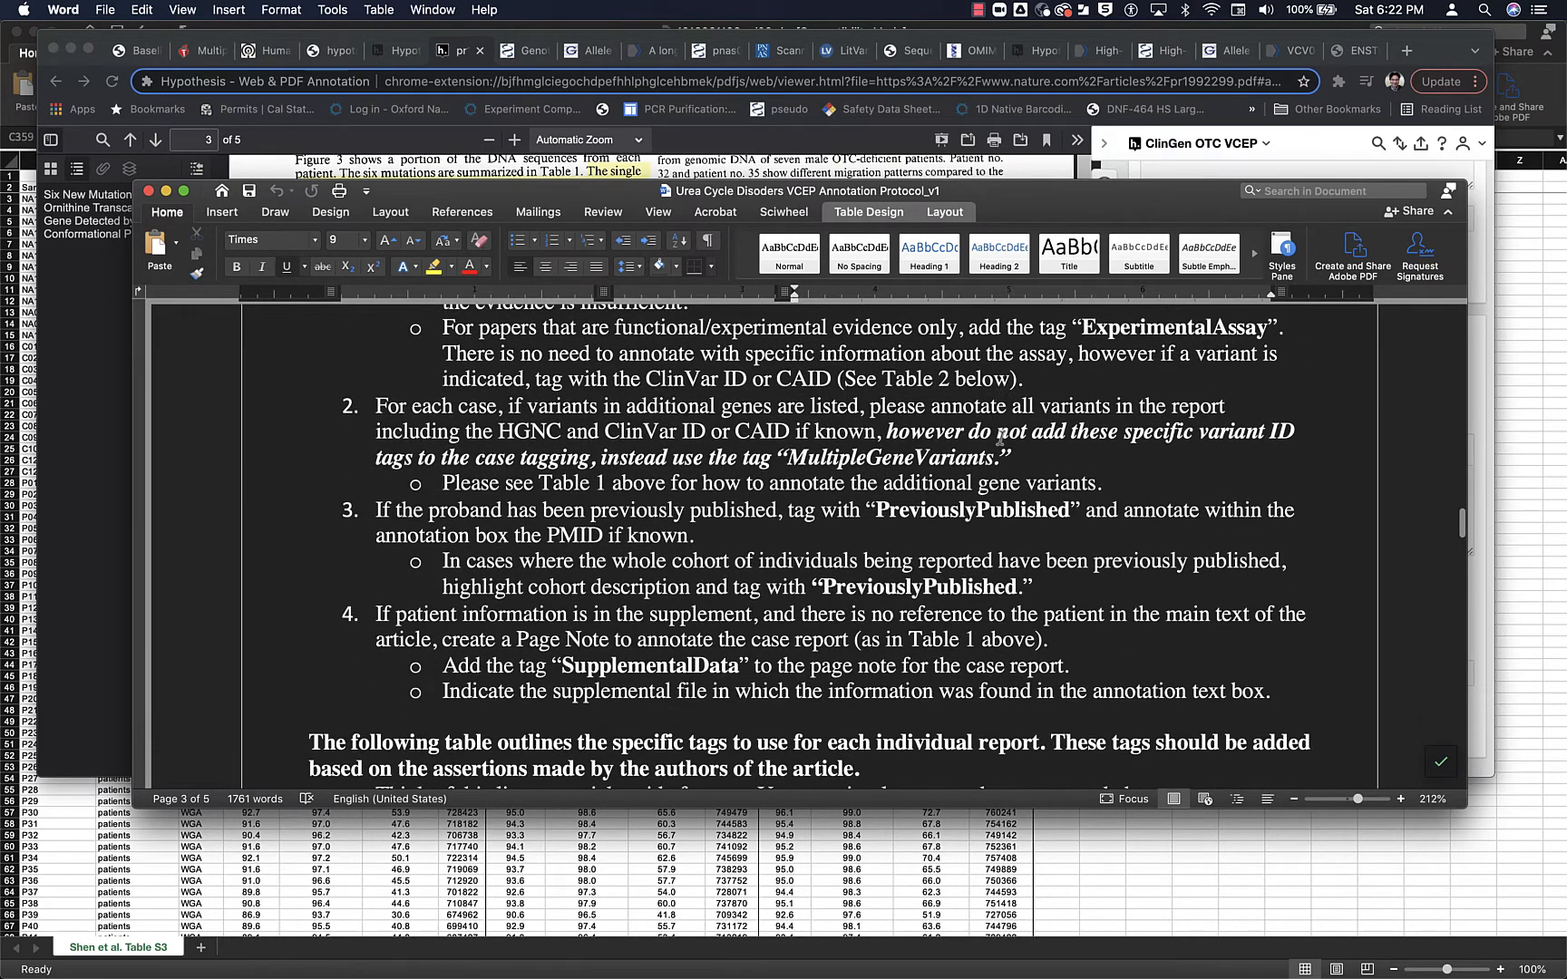
scroll(1001, 438, "down", 4)
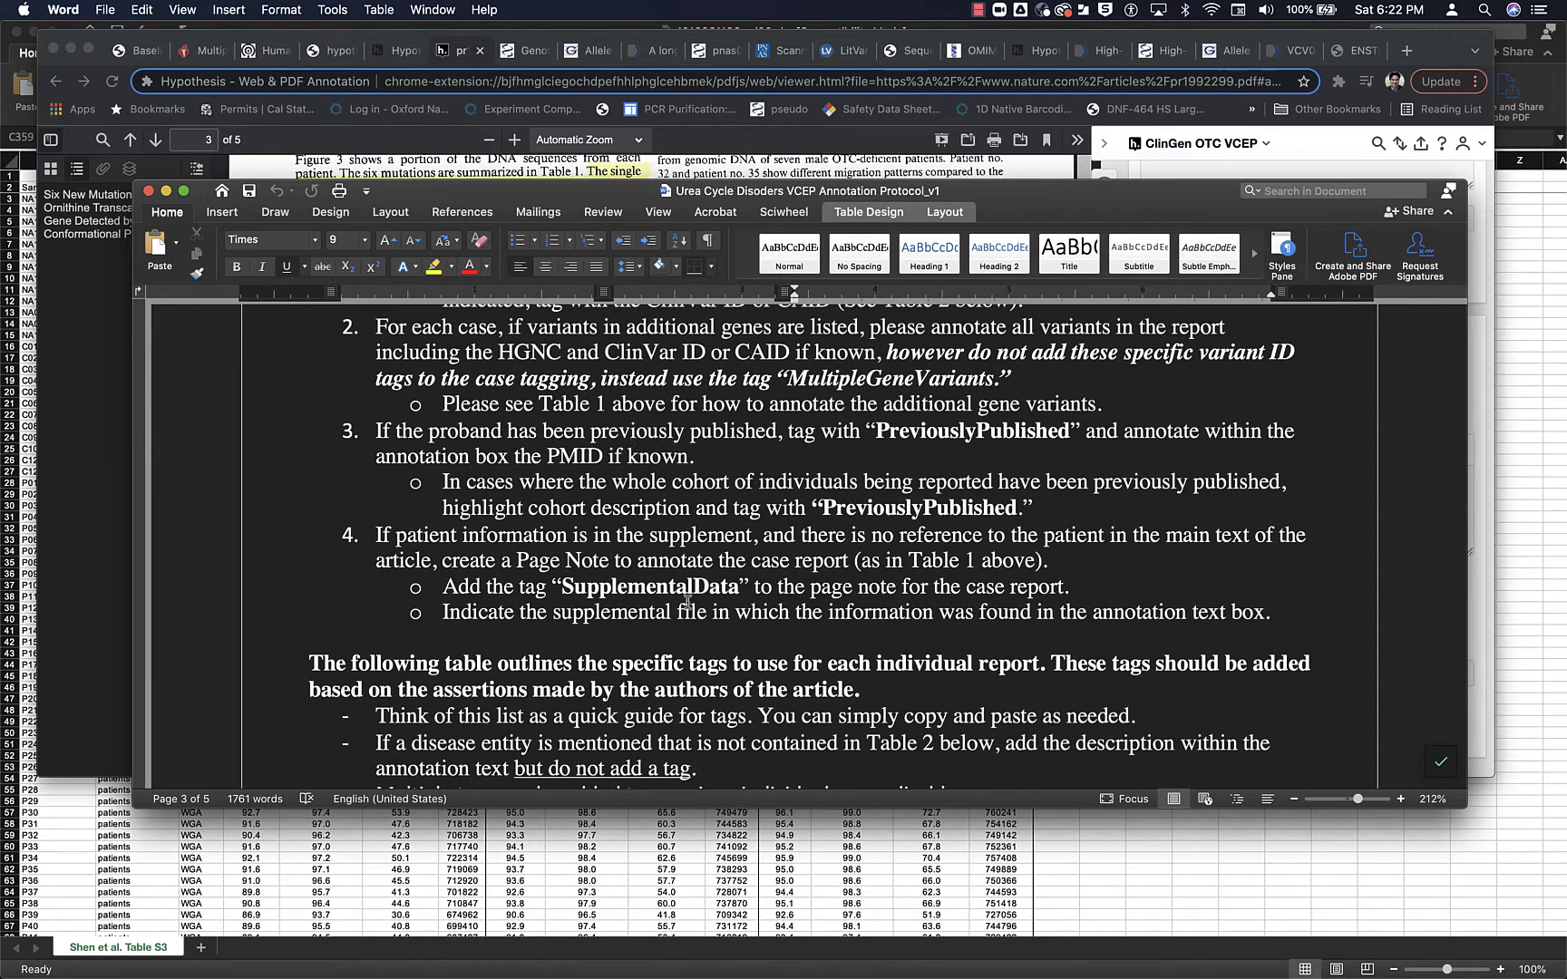
scroll(661, 631, "down", 7)
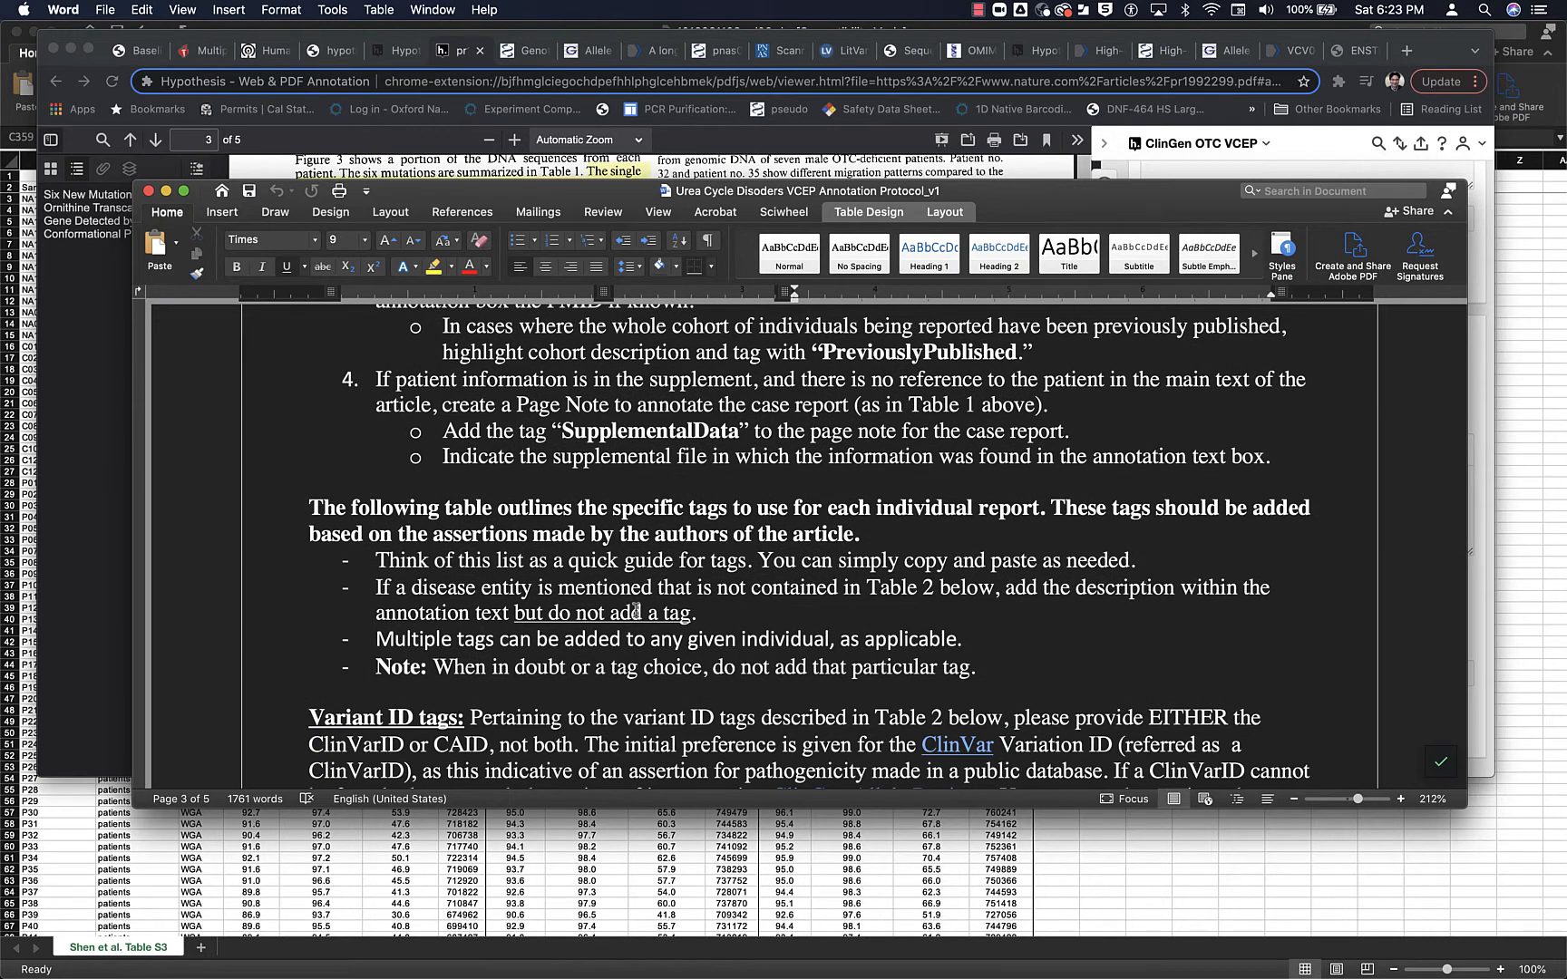
scroll(636, 610, "down", 12)
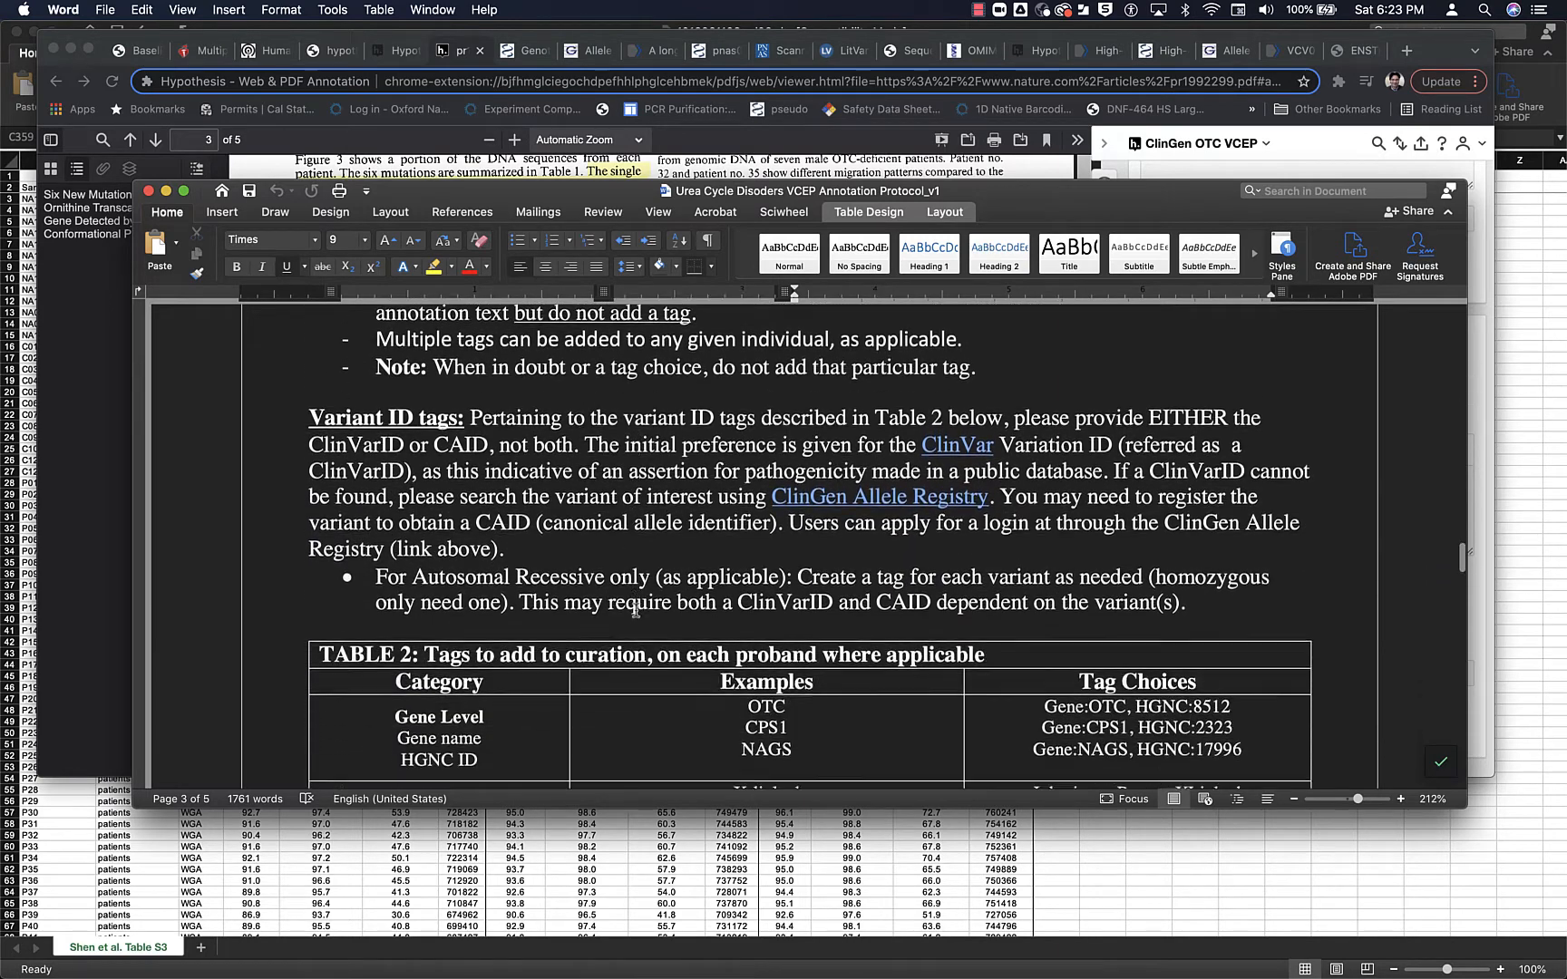
scroll(635, 610, "down", 1)
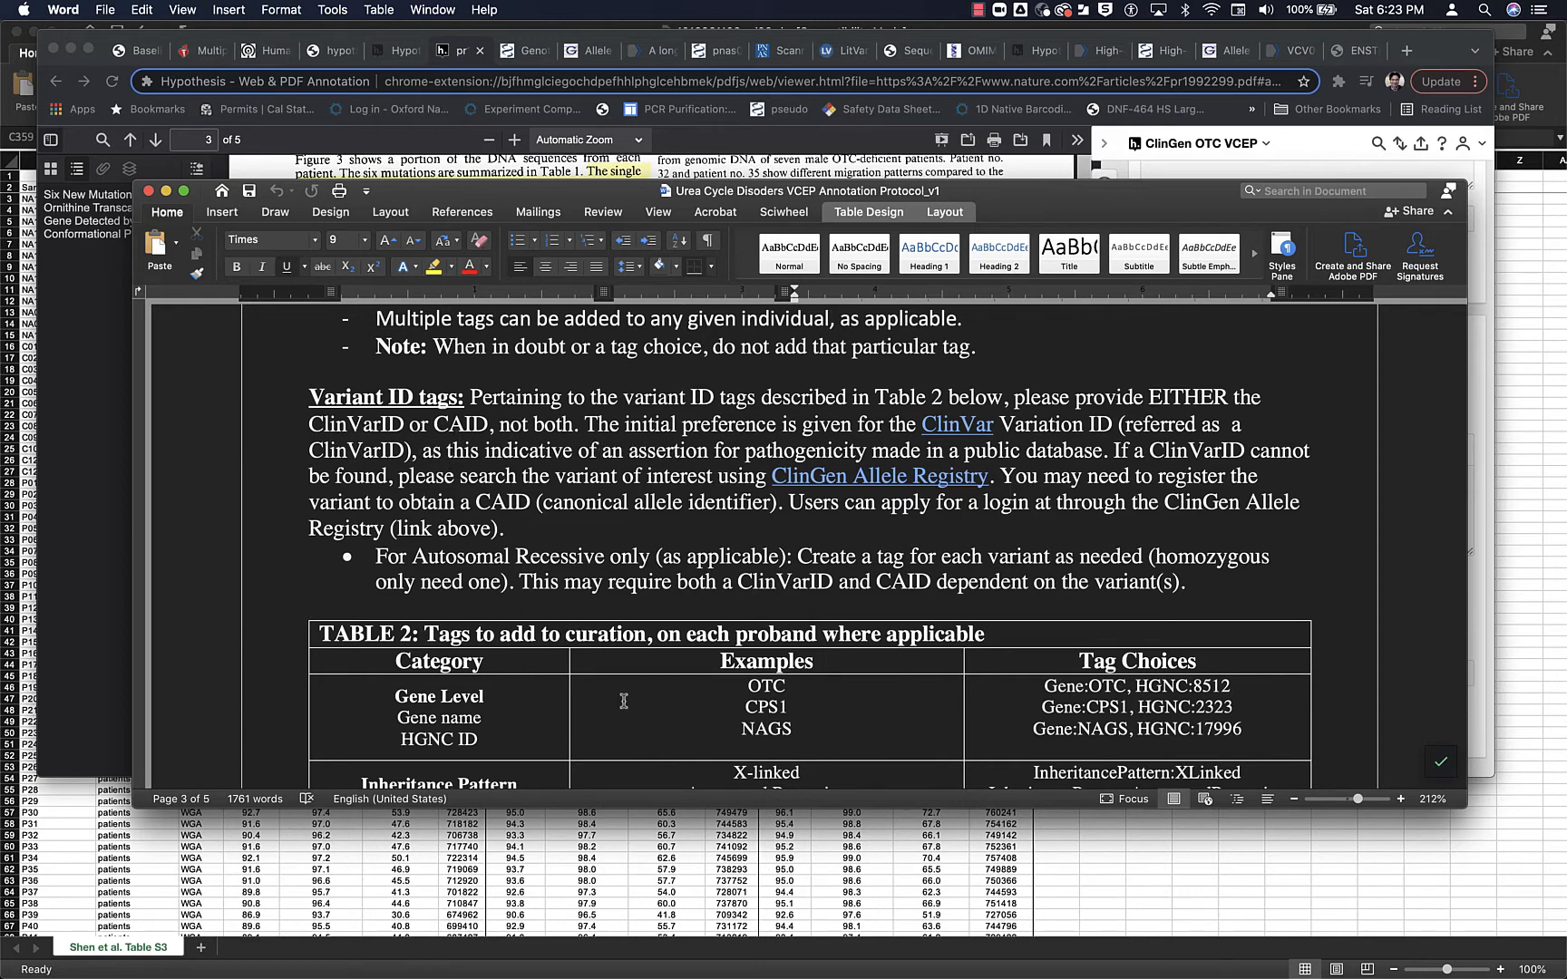
scroll(624, 701, "down", 5)
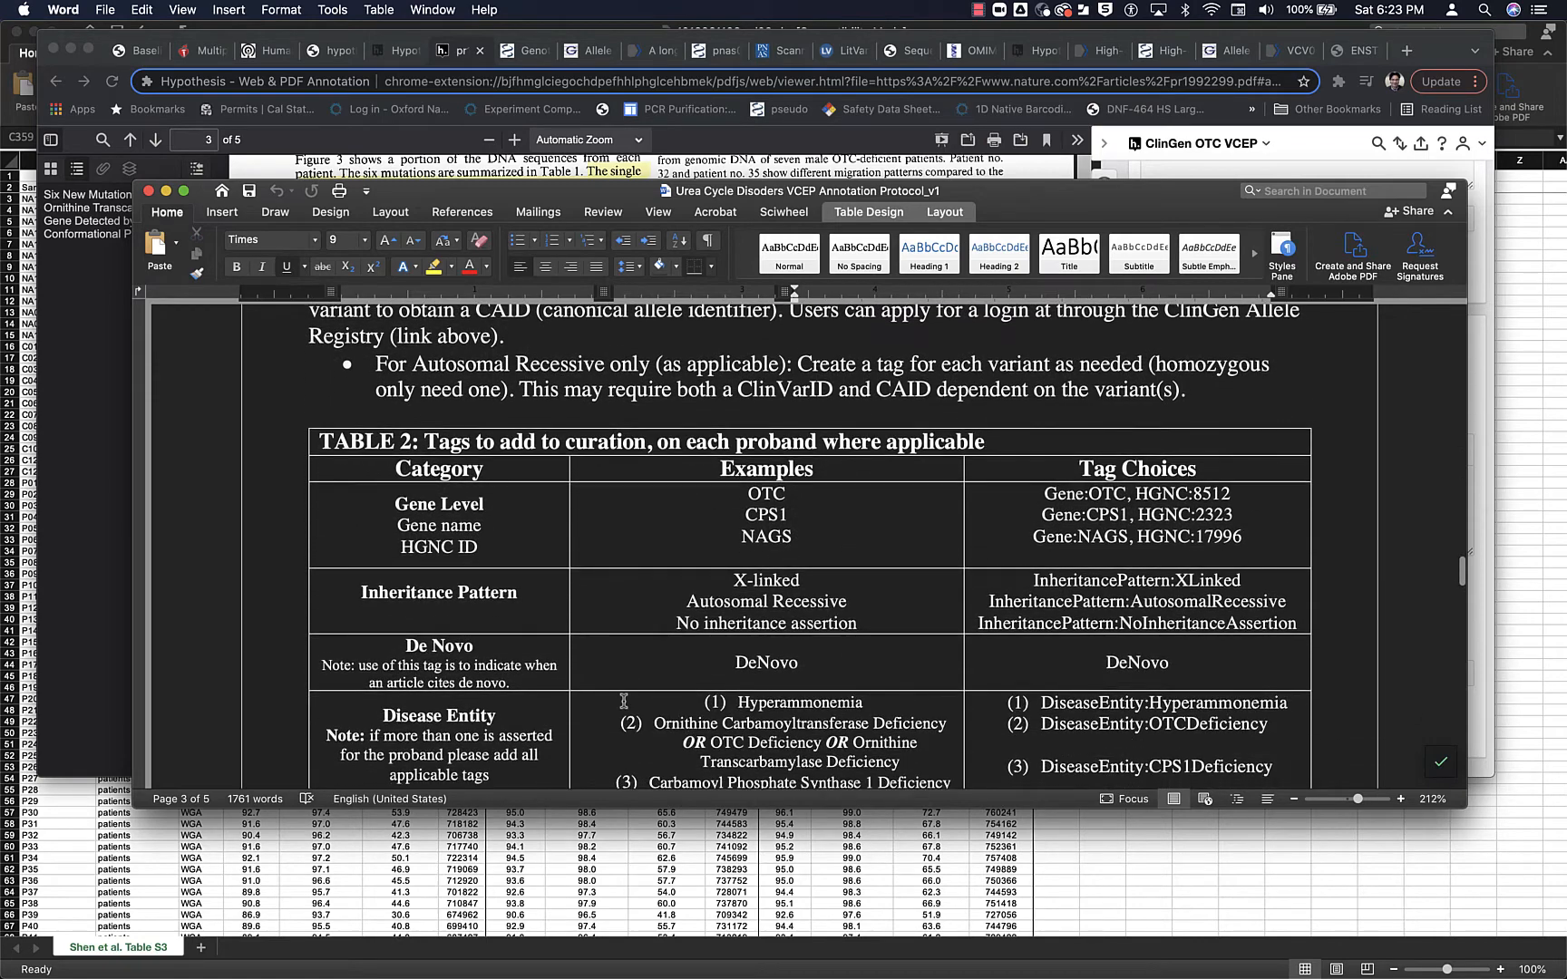
scroll(624, 701, "down", 3)
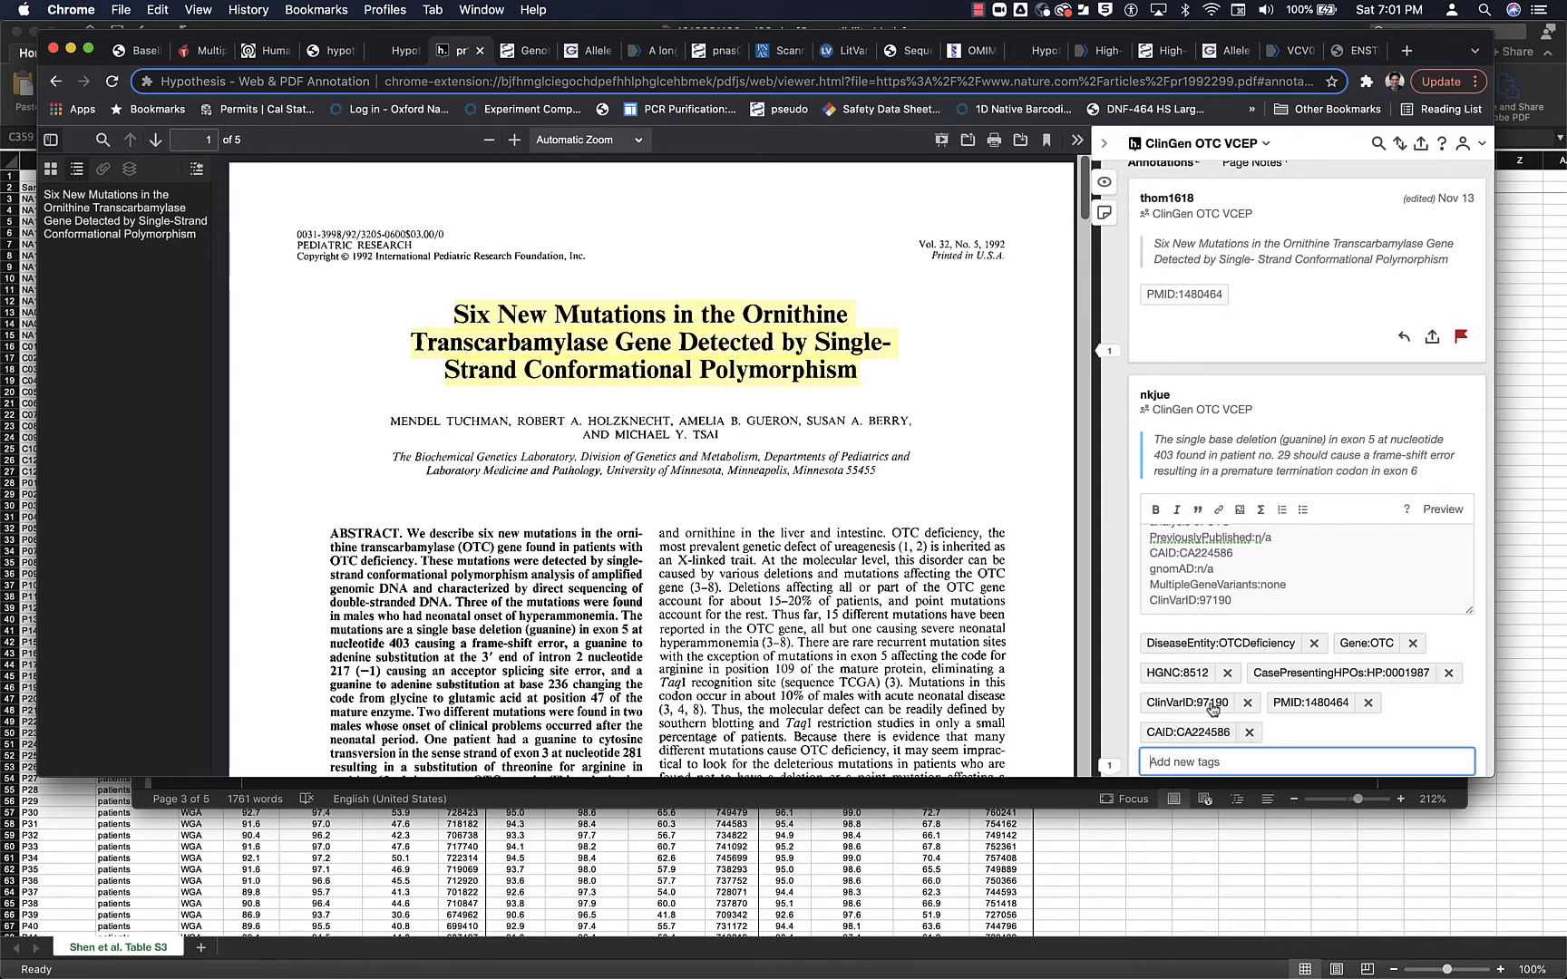
- Remove the CAID:CA224586 tag from the patient no. 29 annotation and check the protocol's Variant ID tags rule
left_click(1249, 732)
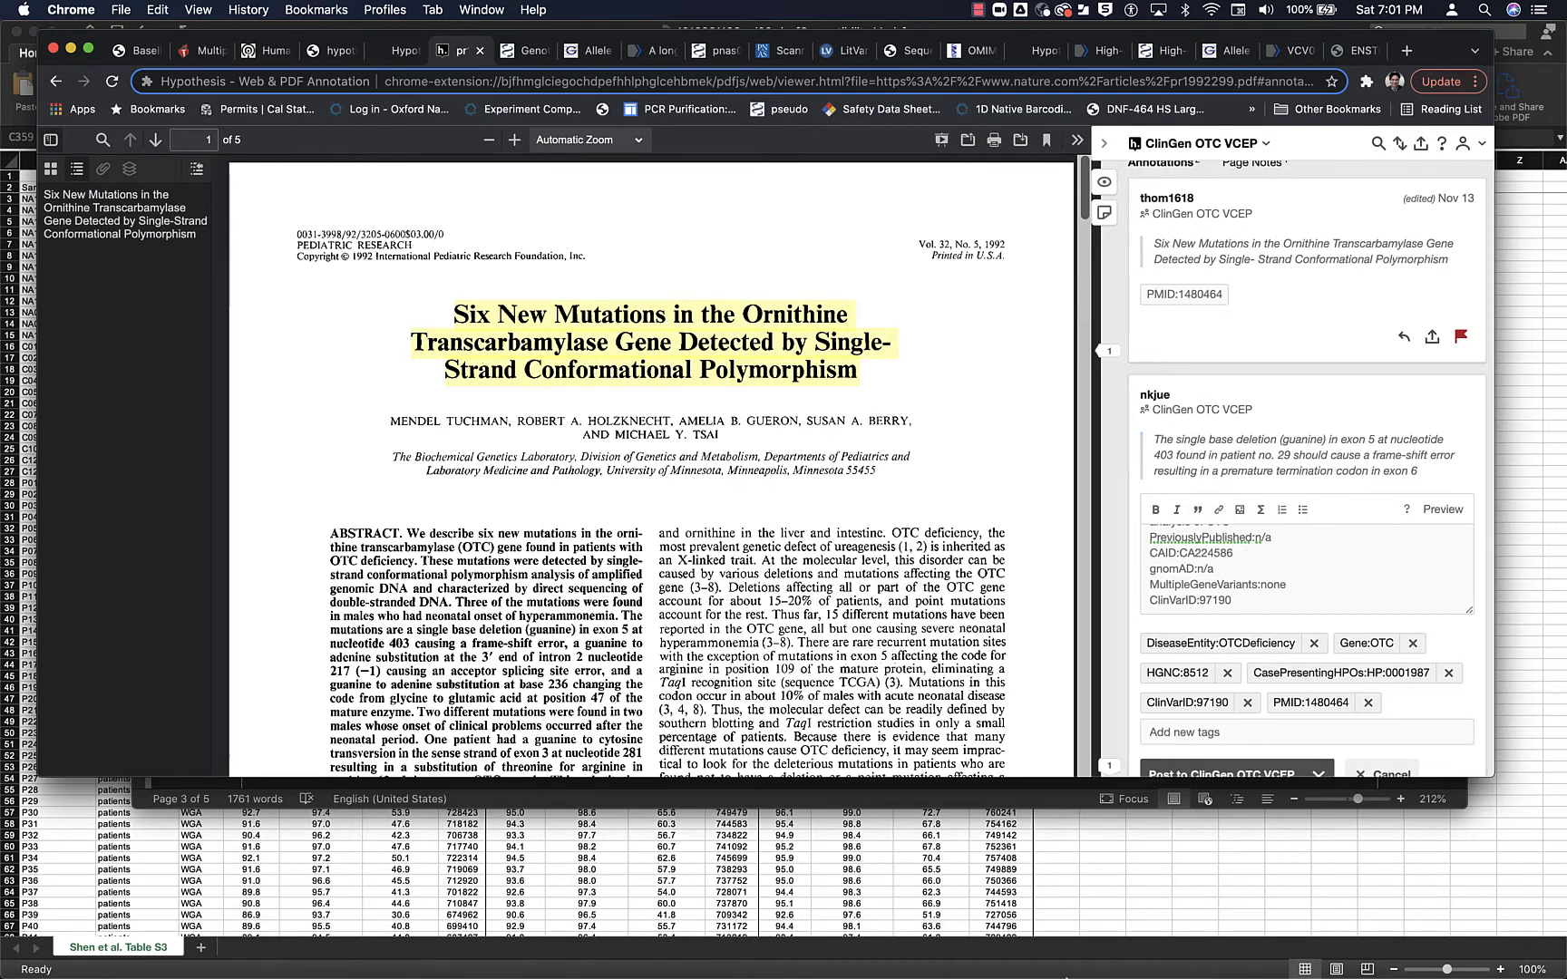
mouse_move(1060, 976)
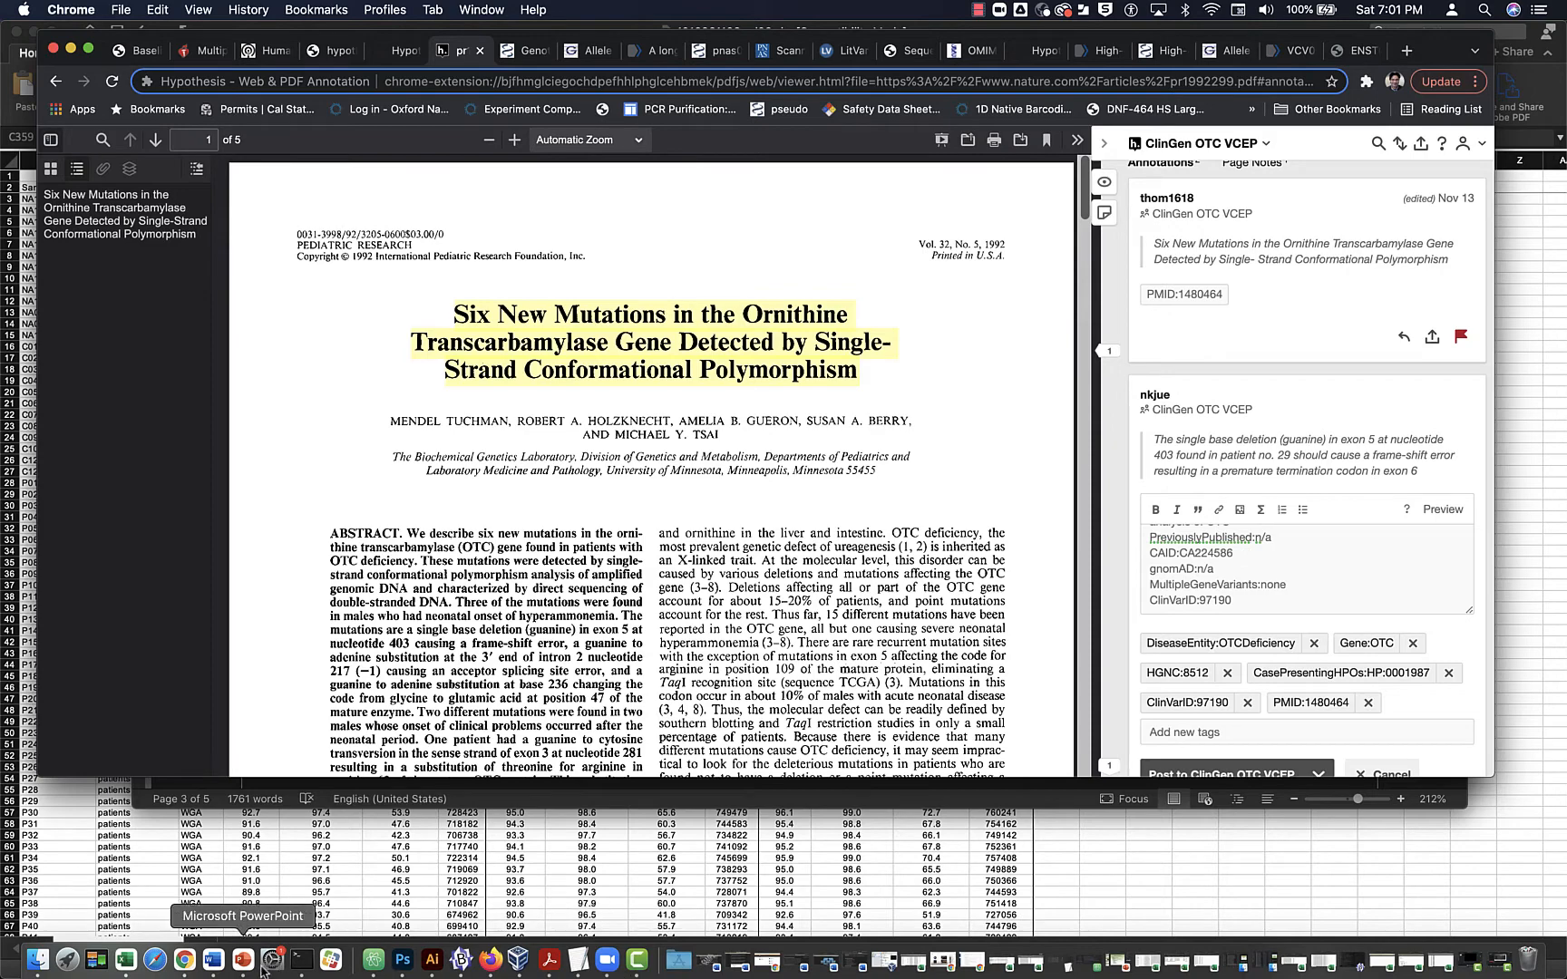
left_click(213, 959)
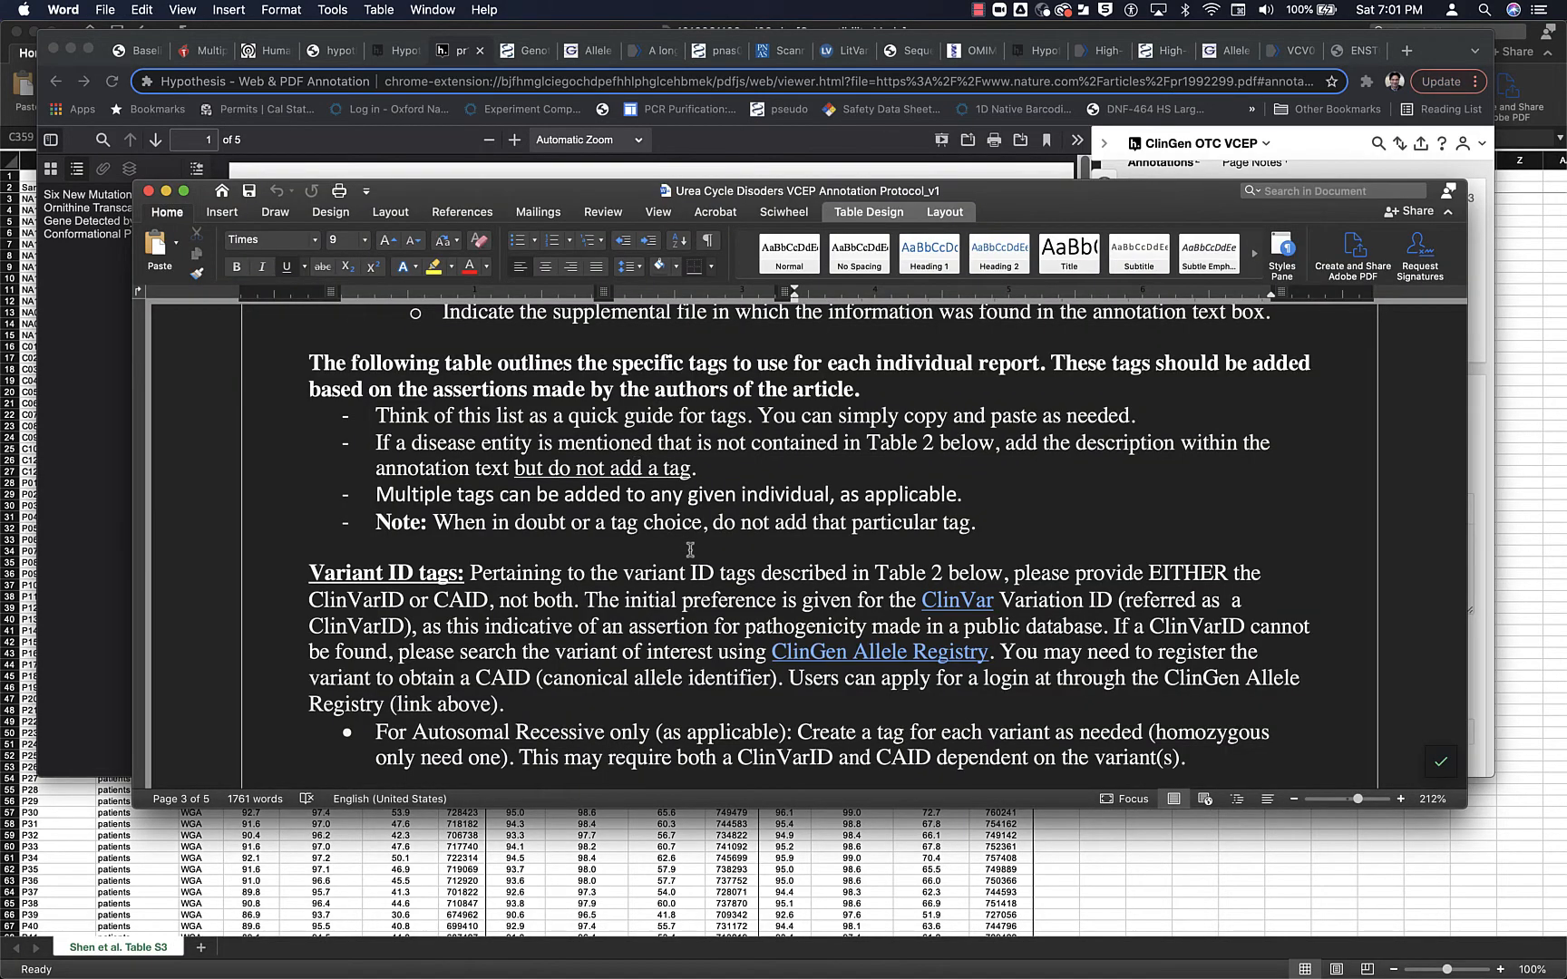
scroll(690, 549, "down", 5)
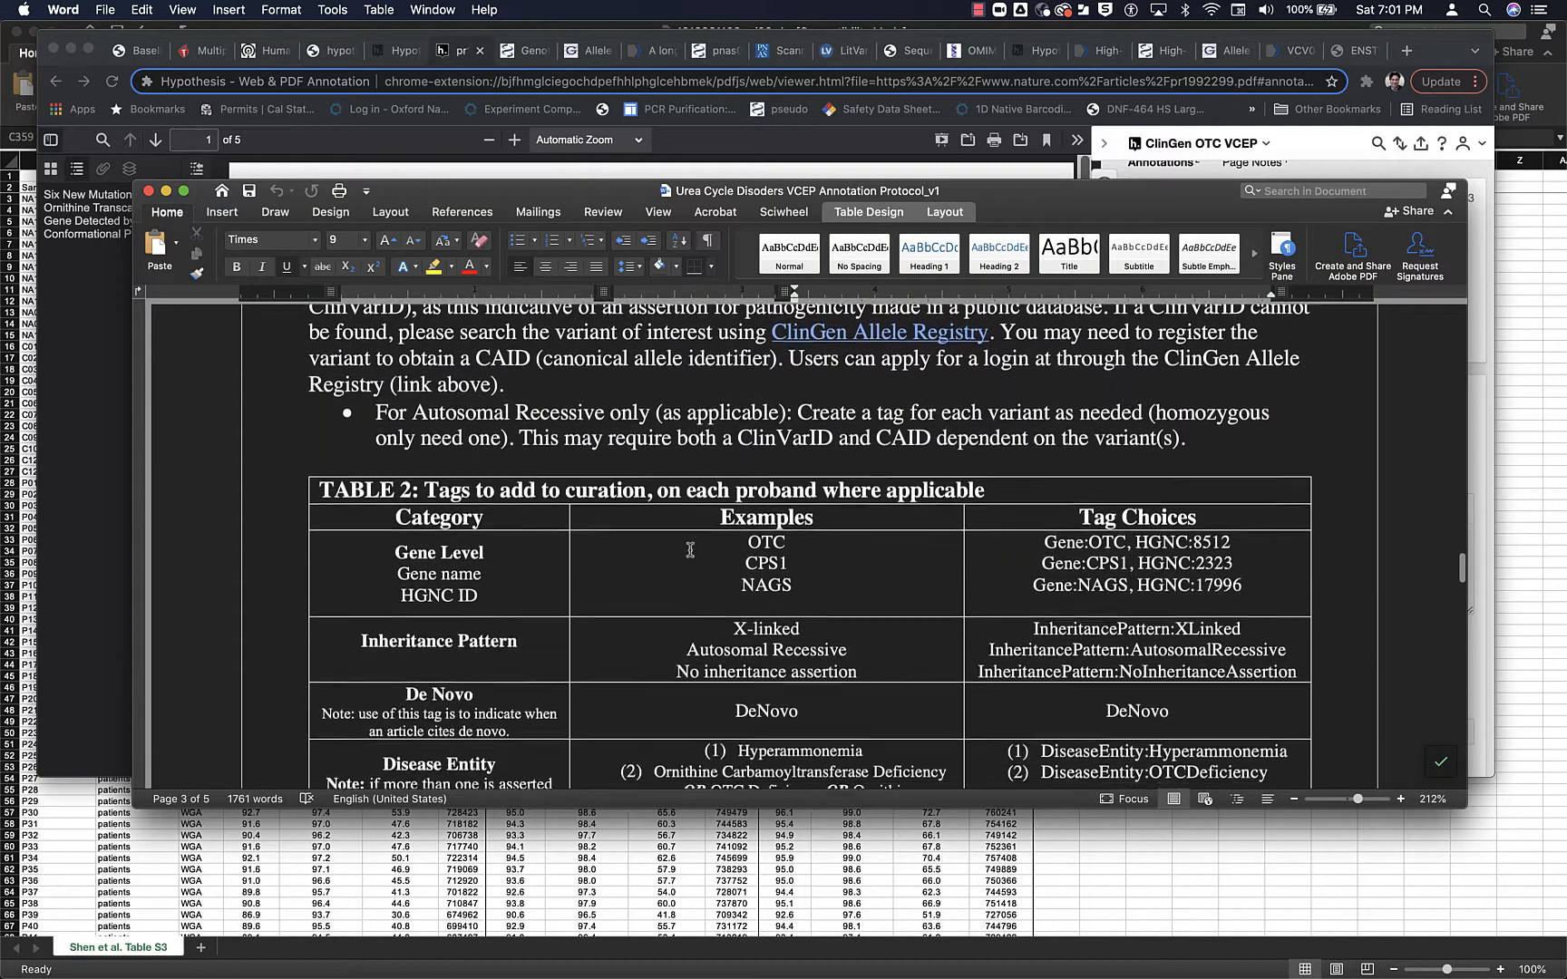
scroll(690, 549, "up", 2)
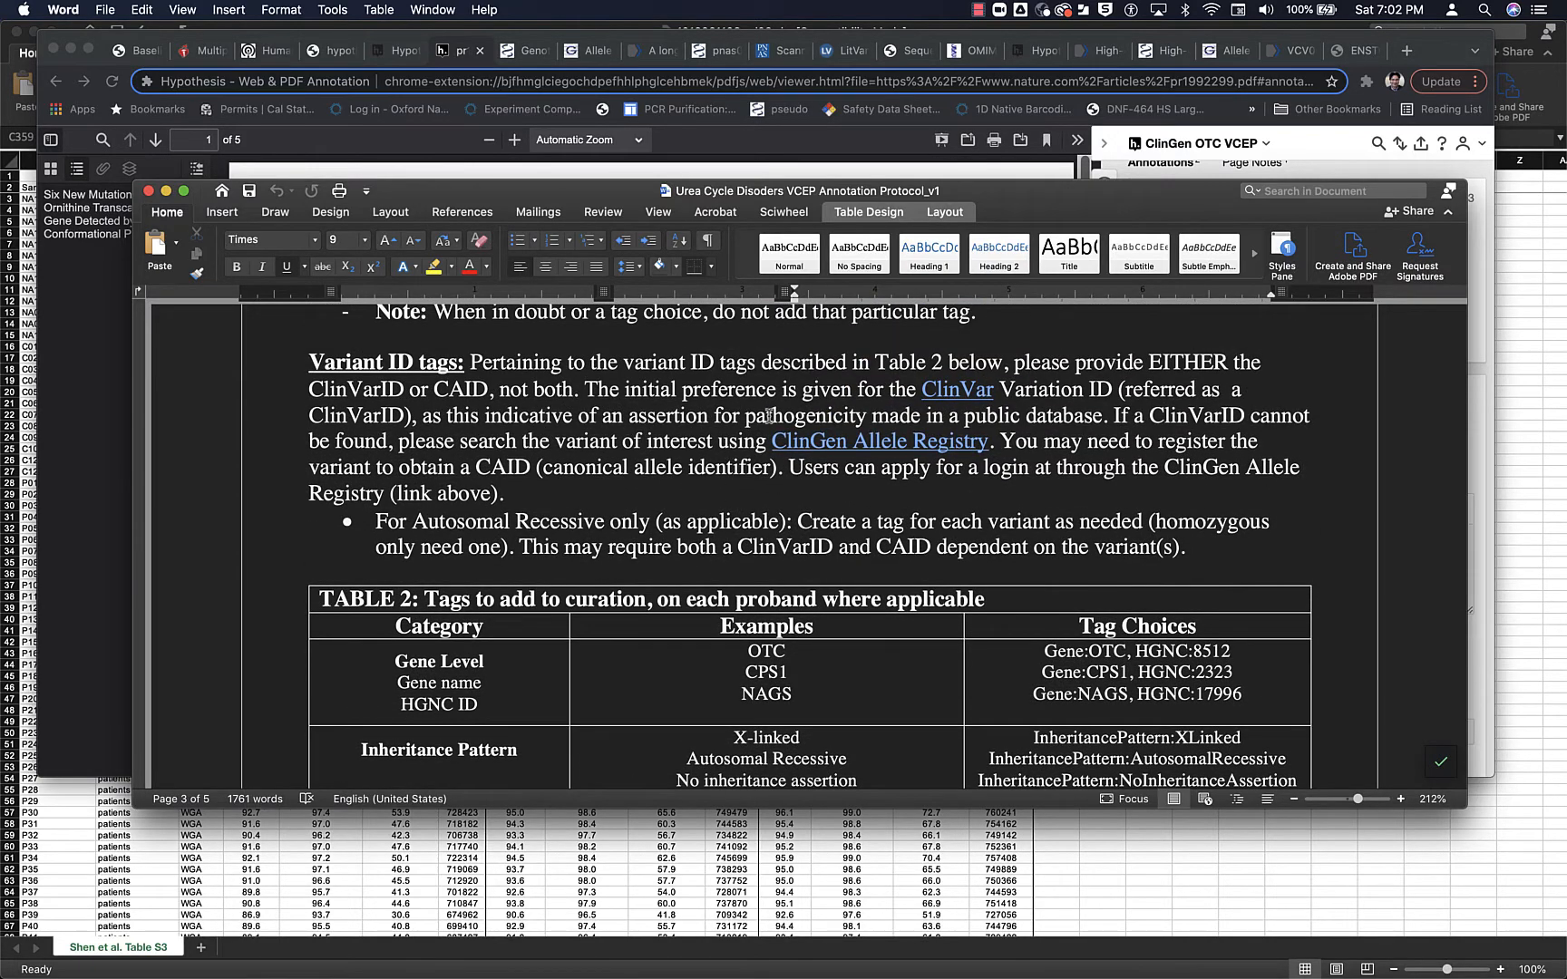
left_click(1306, 150)
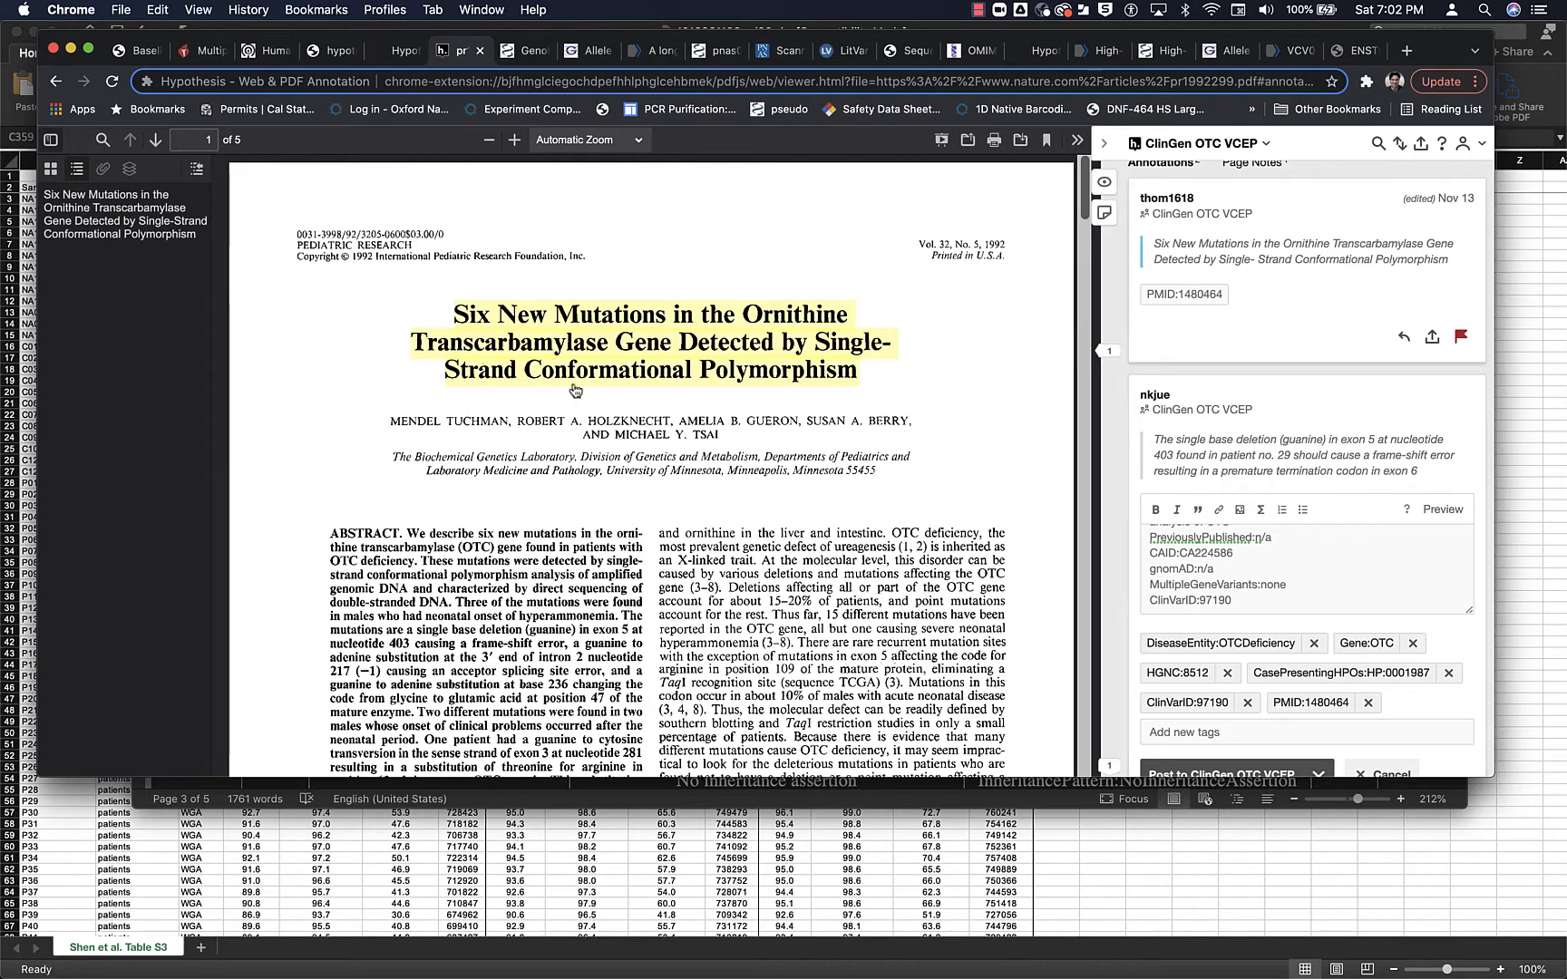
left_click(979, 11)
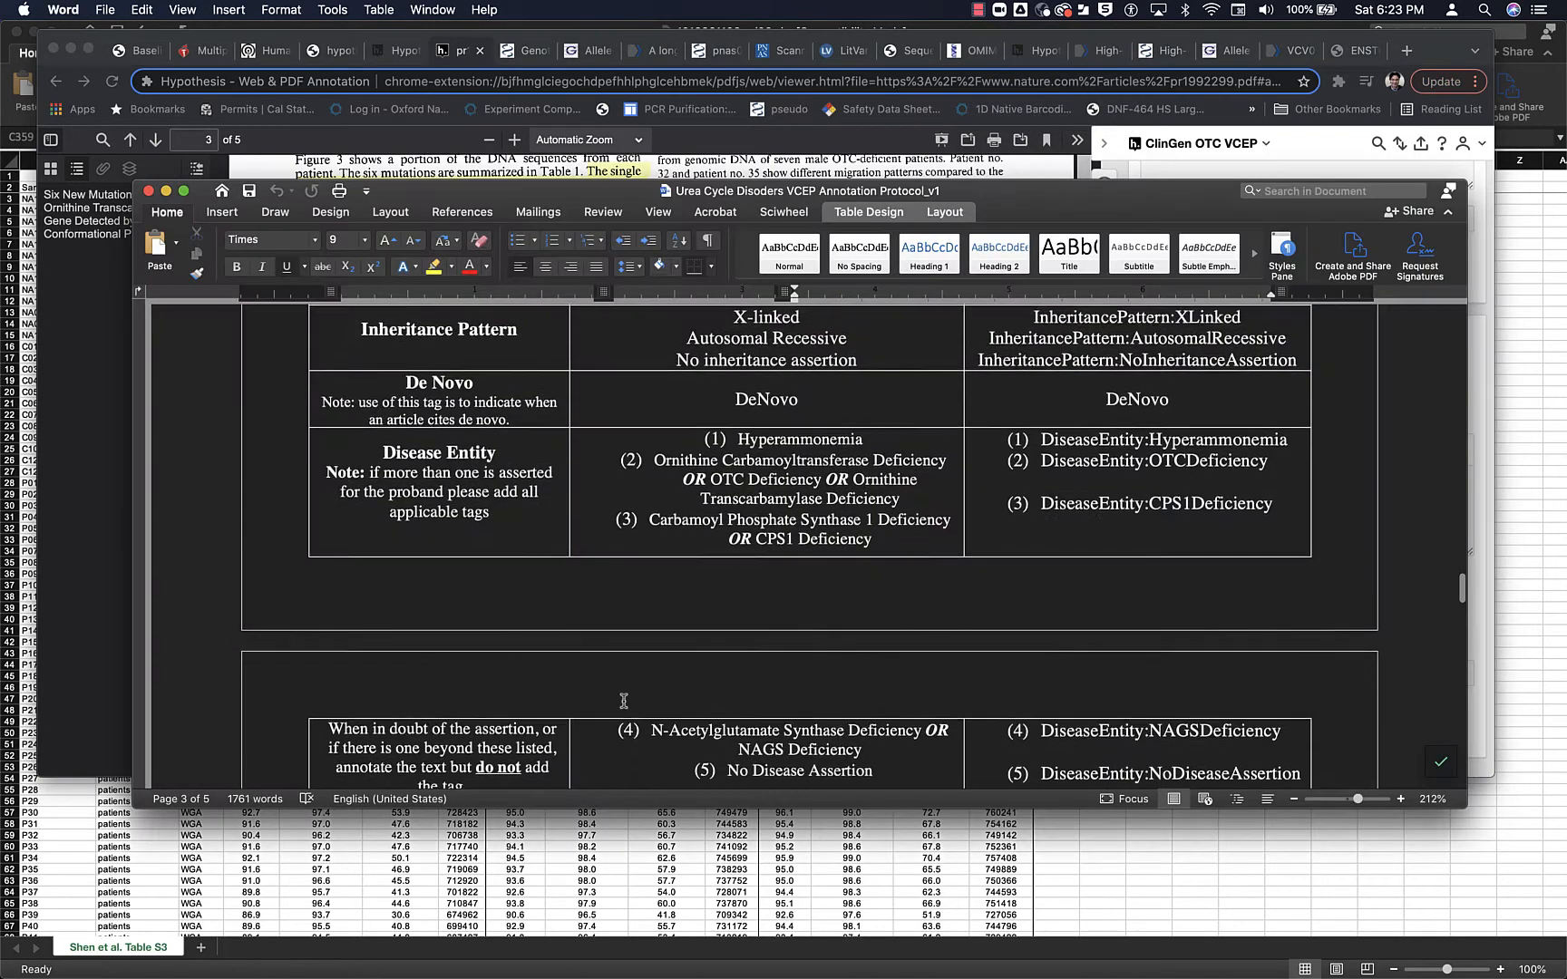
- Post the patient no. 29 annotation to ClinGen OTC VCEP and discard the empty draft annotation on the article's title
scroll(623, 701, "down", 15)
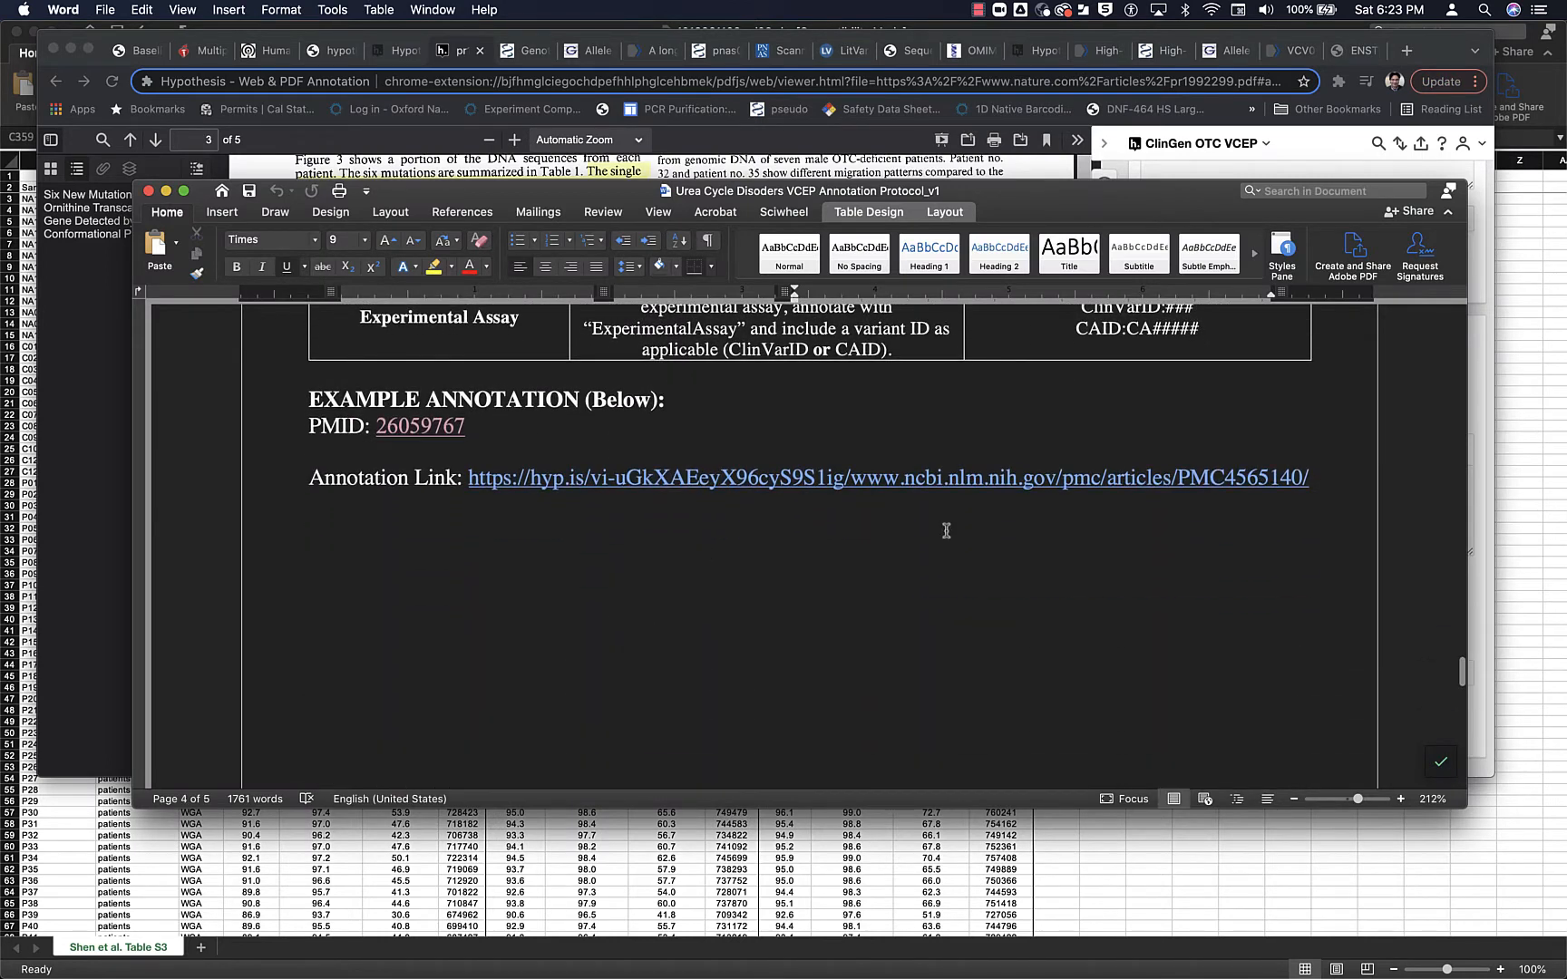
left_click(1298, 155)
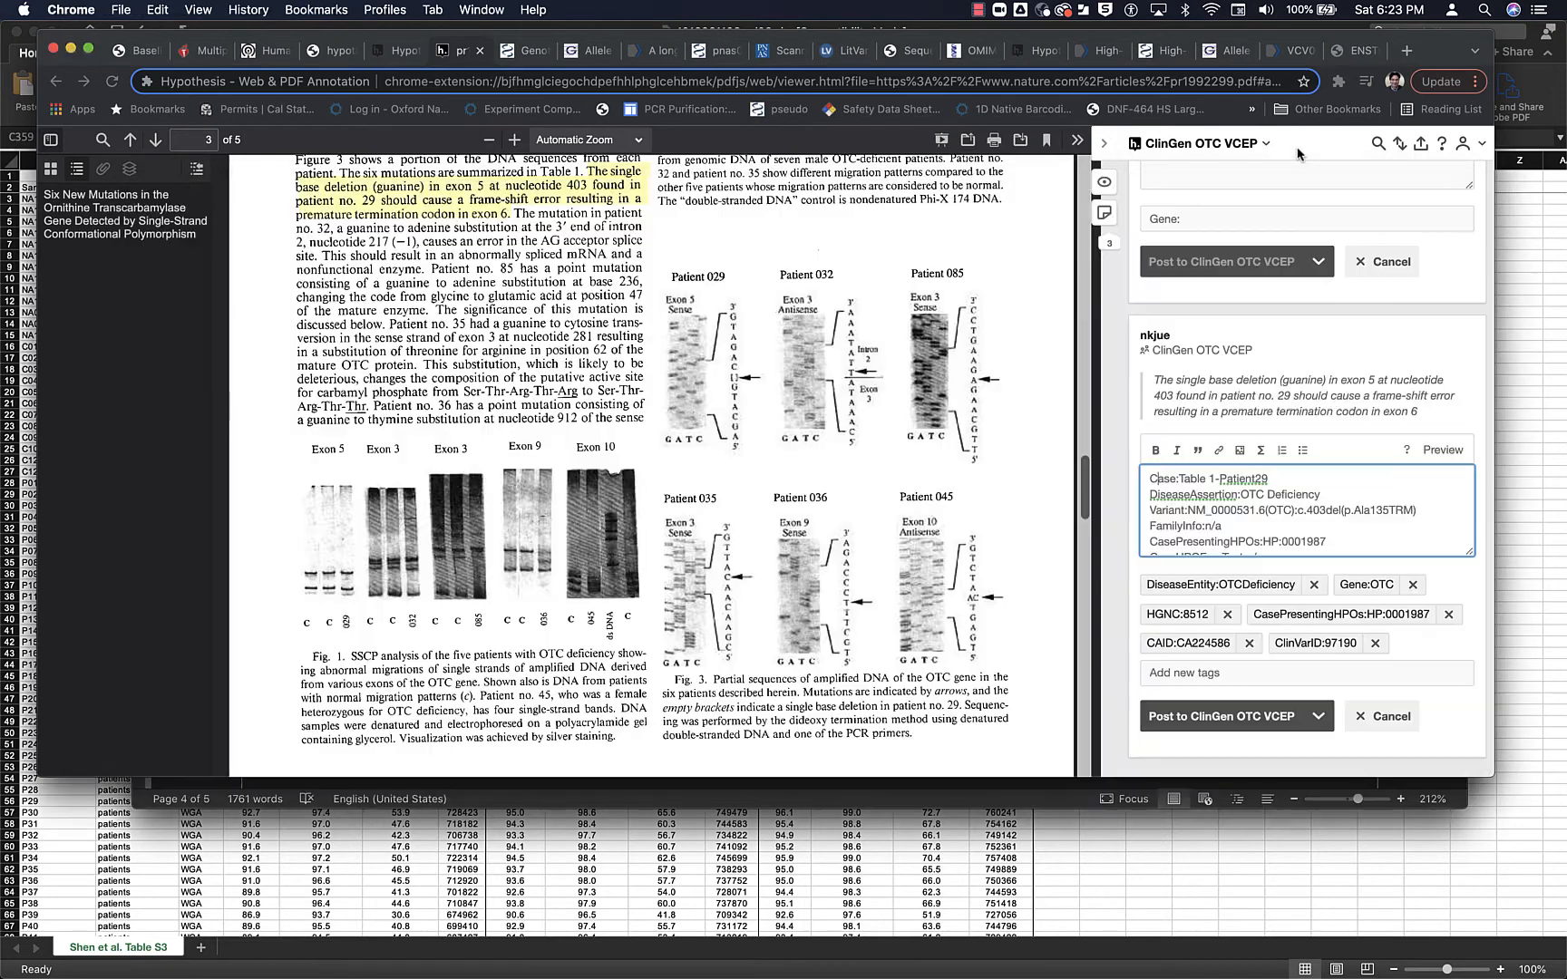
left_click(1237, 720)
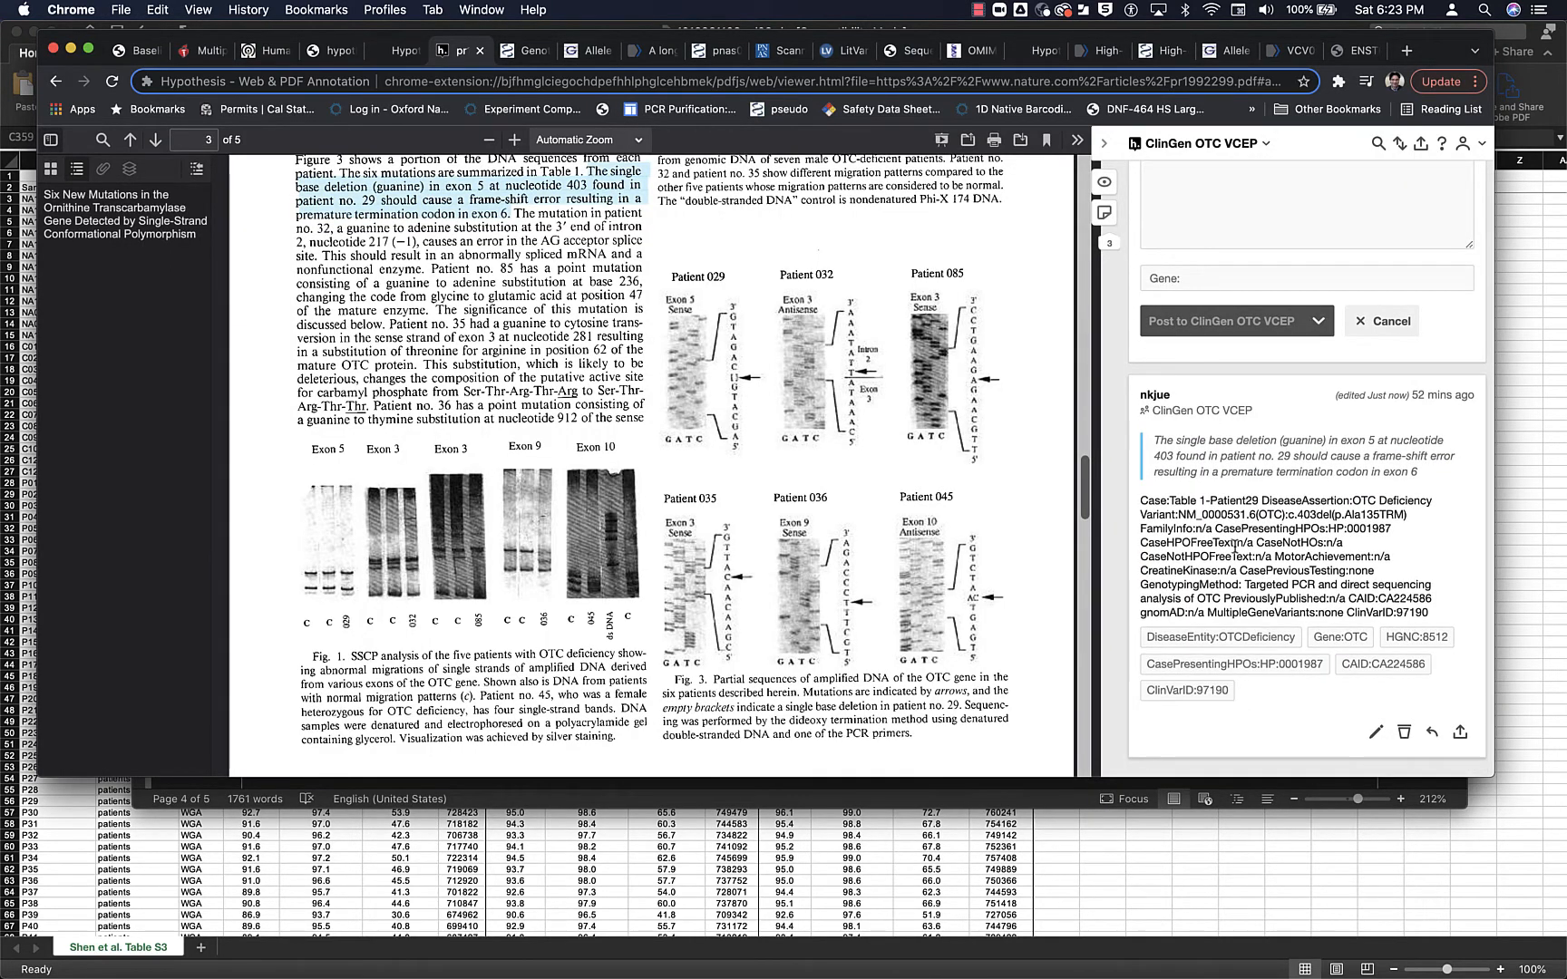
scroll(1230, 486, "up", 5)
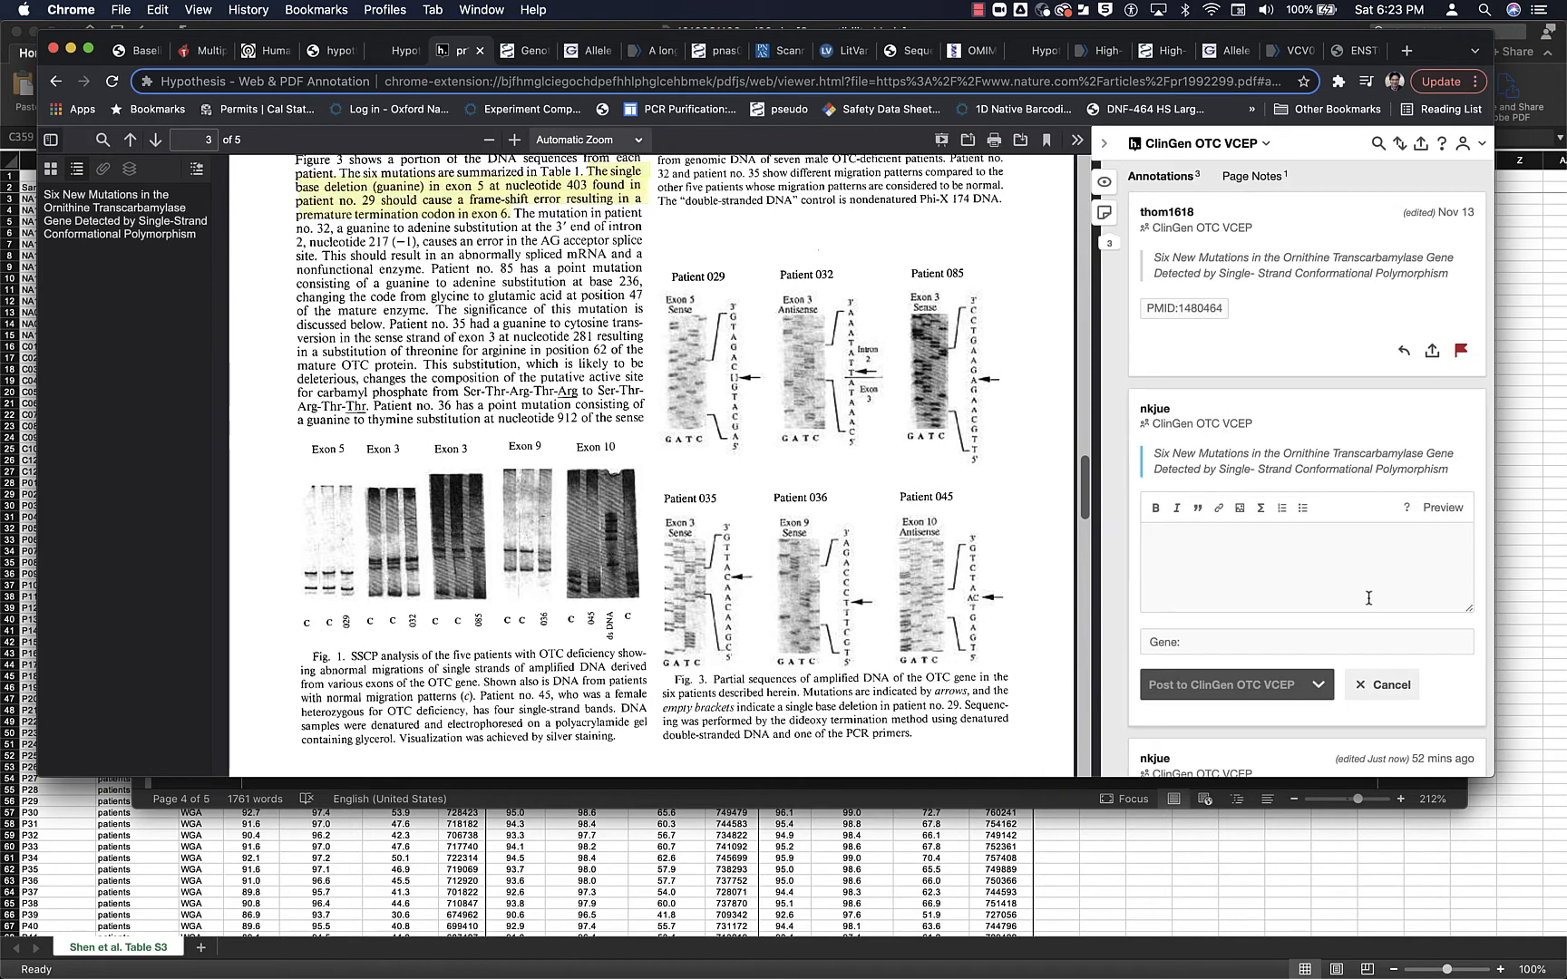
left_click(1378, 693)
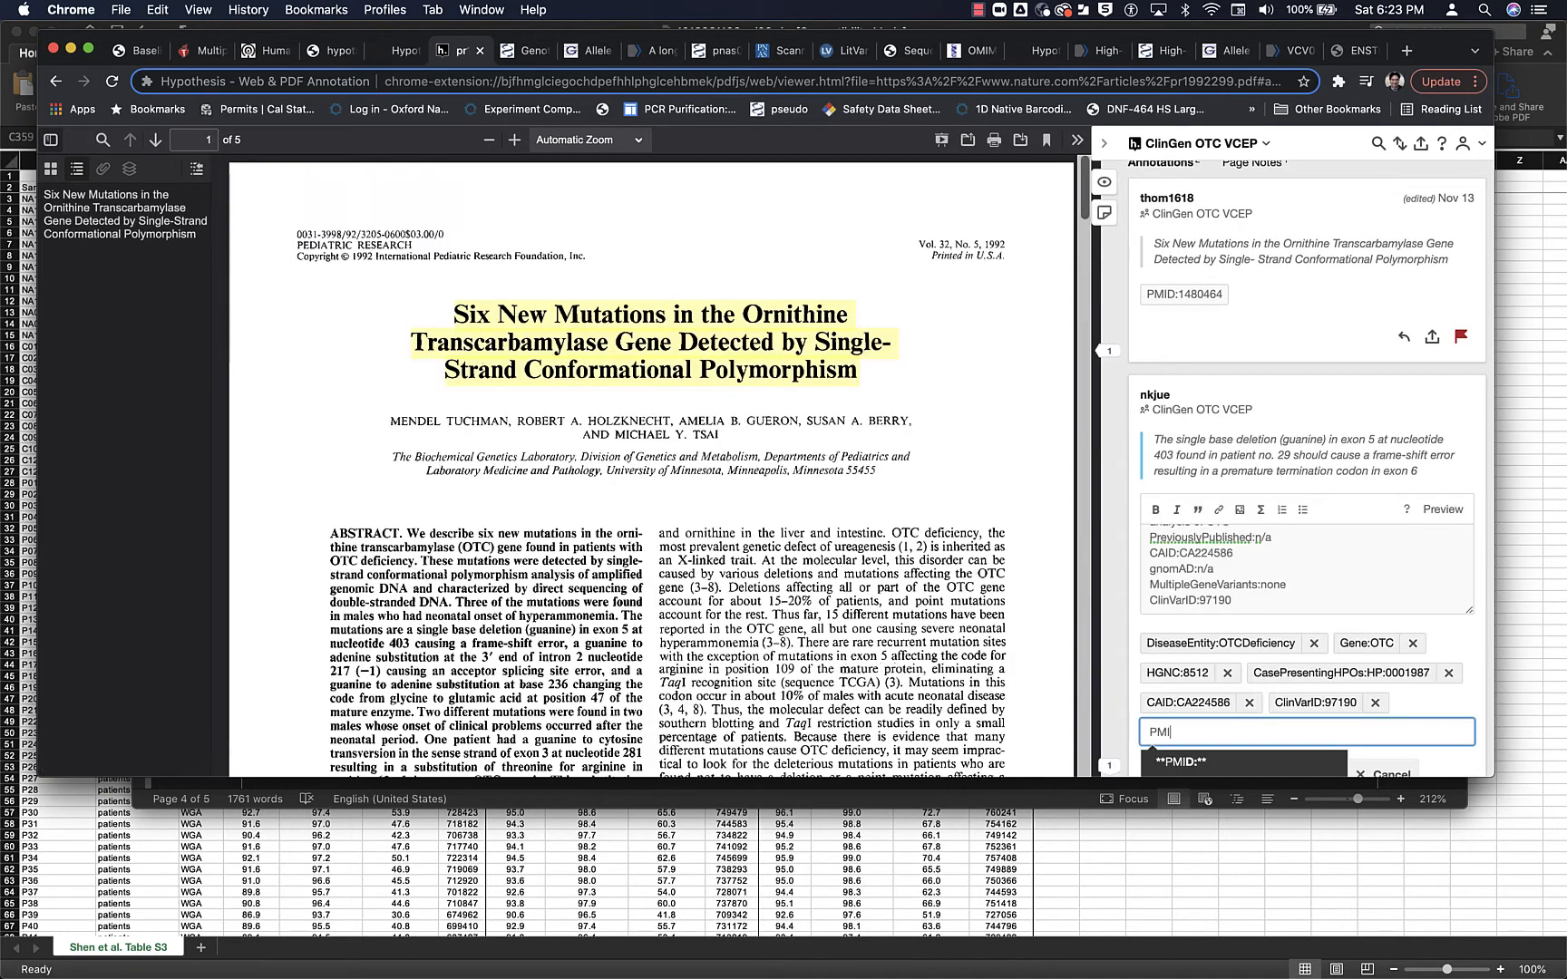
- Add the tag PMID:1480464 to the patient no. 29 annotation and post it again to ClinGen OTC VCEP
type("D")
scroll(1307, 469, "down", 1)
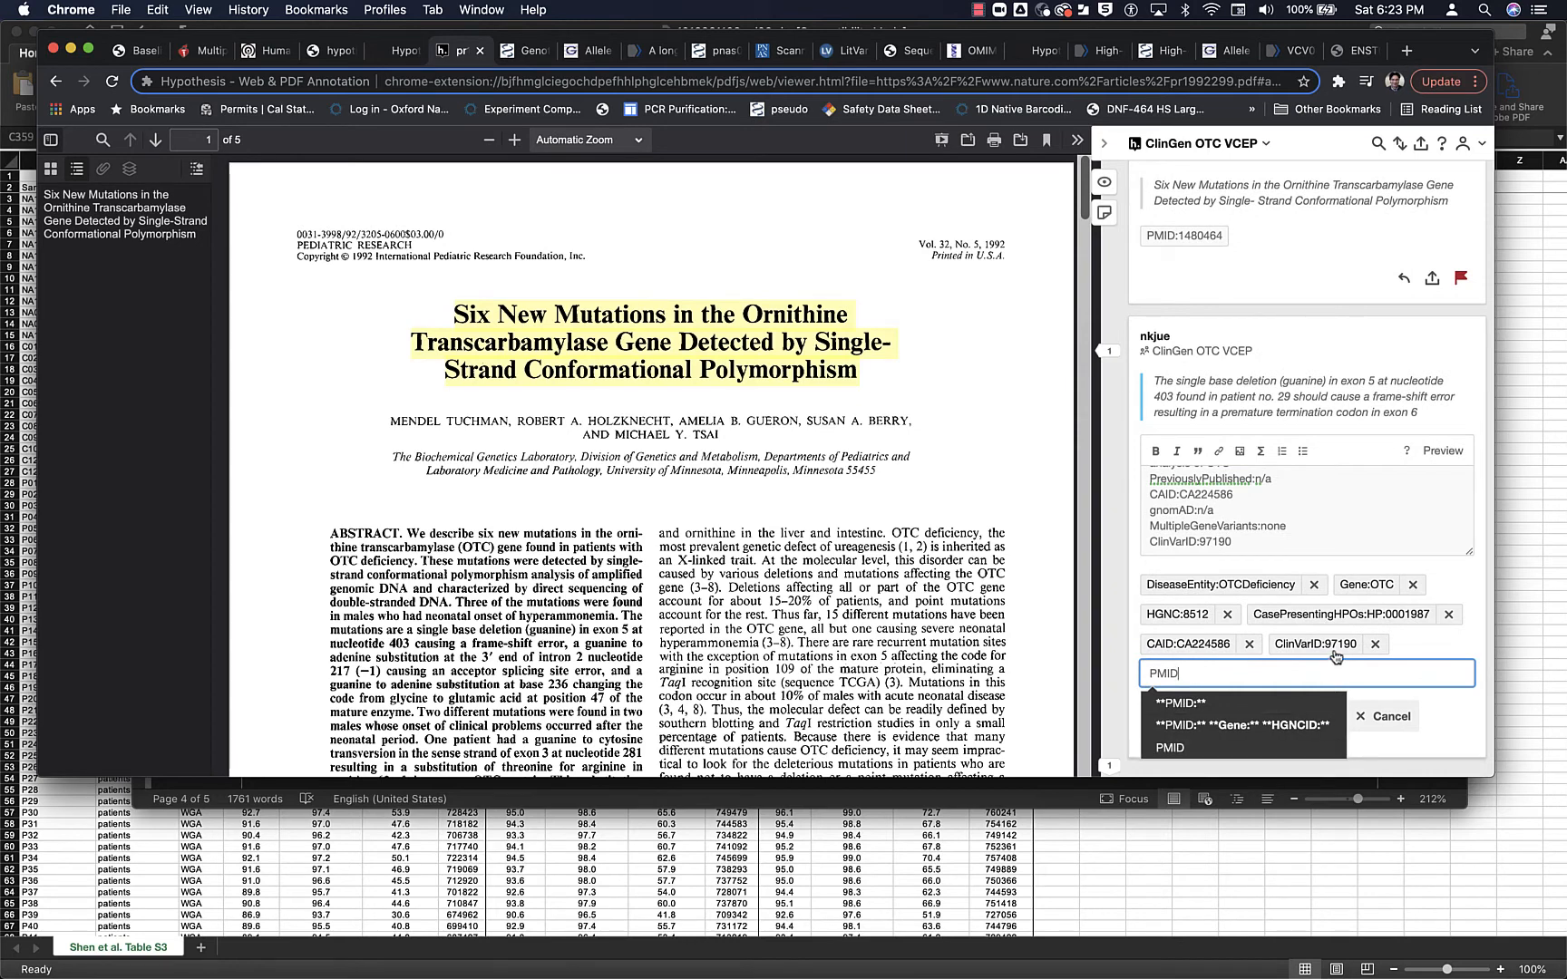
type(":1480464")
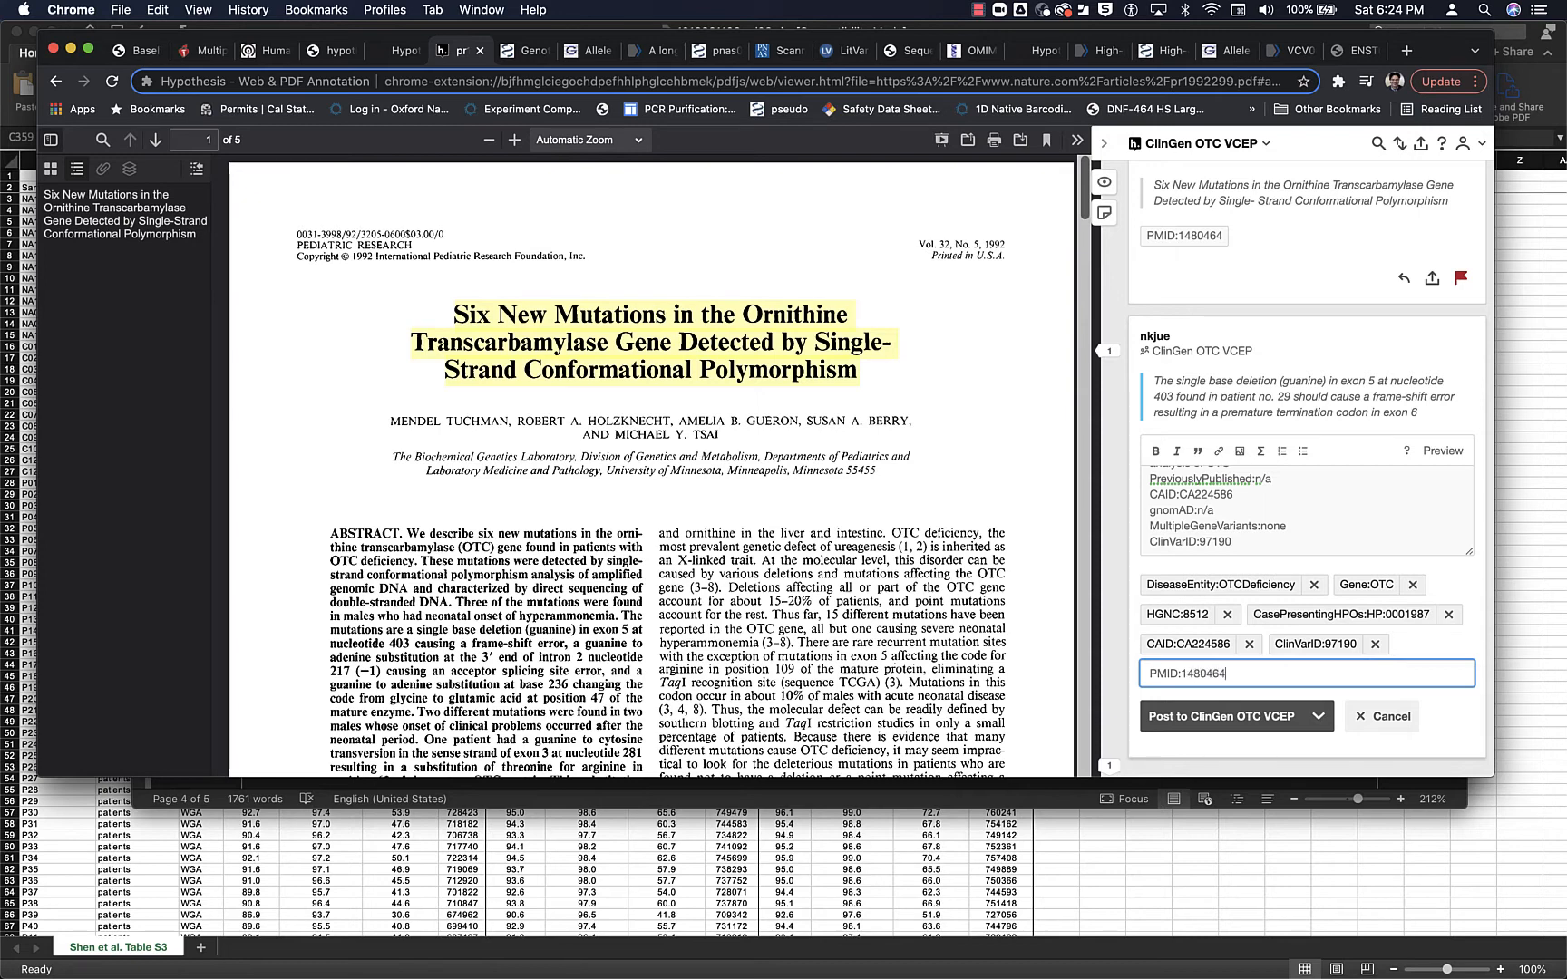
key("Return")
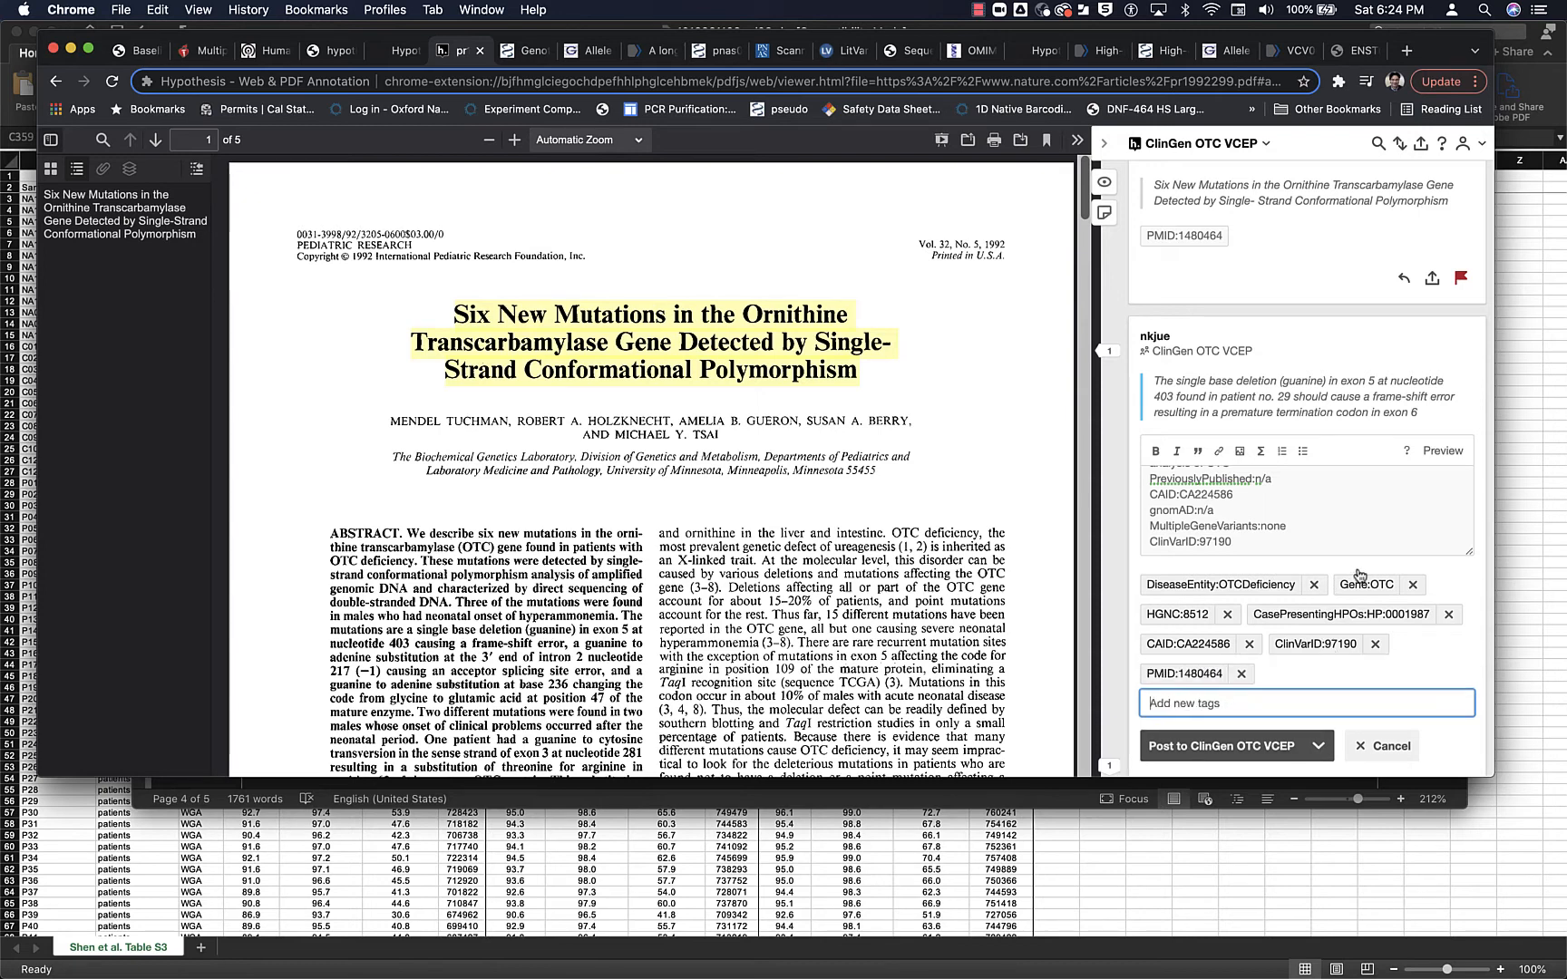
scroll(1360, 577, "up", 1)
scroll(1359, 577, "down", 2)
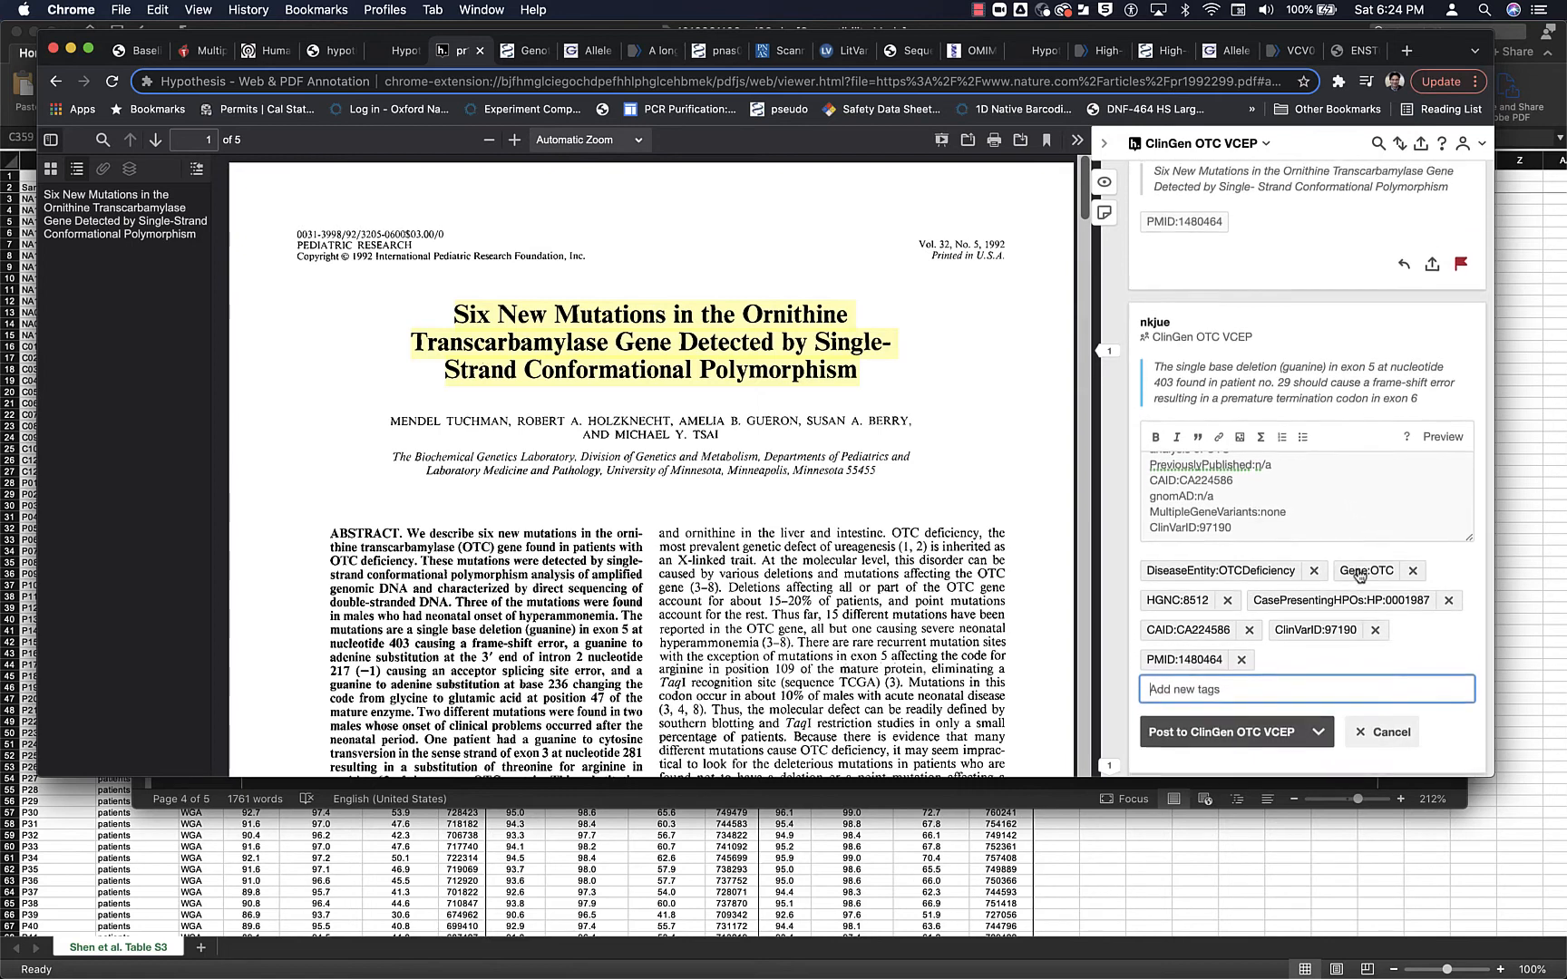
scroll(1359, 575, "up", 2)
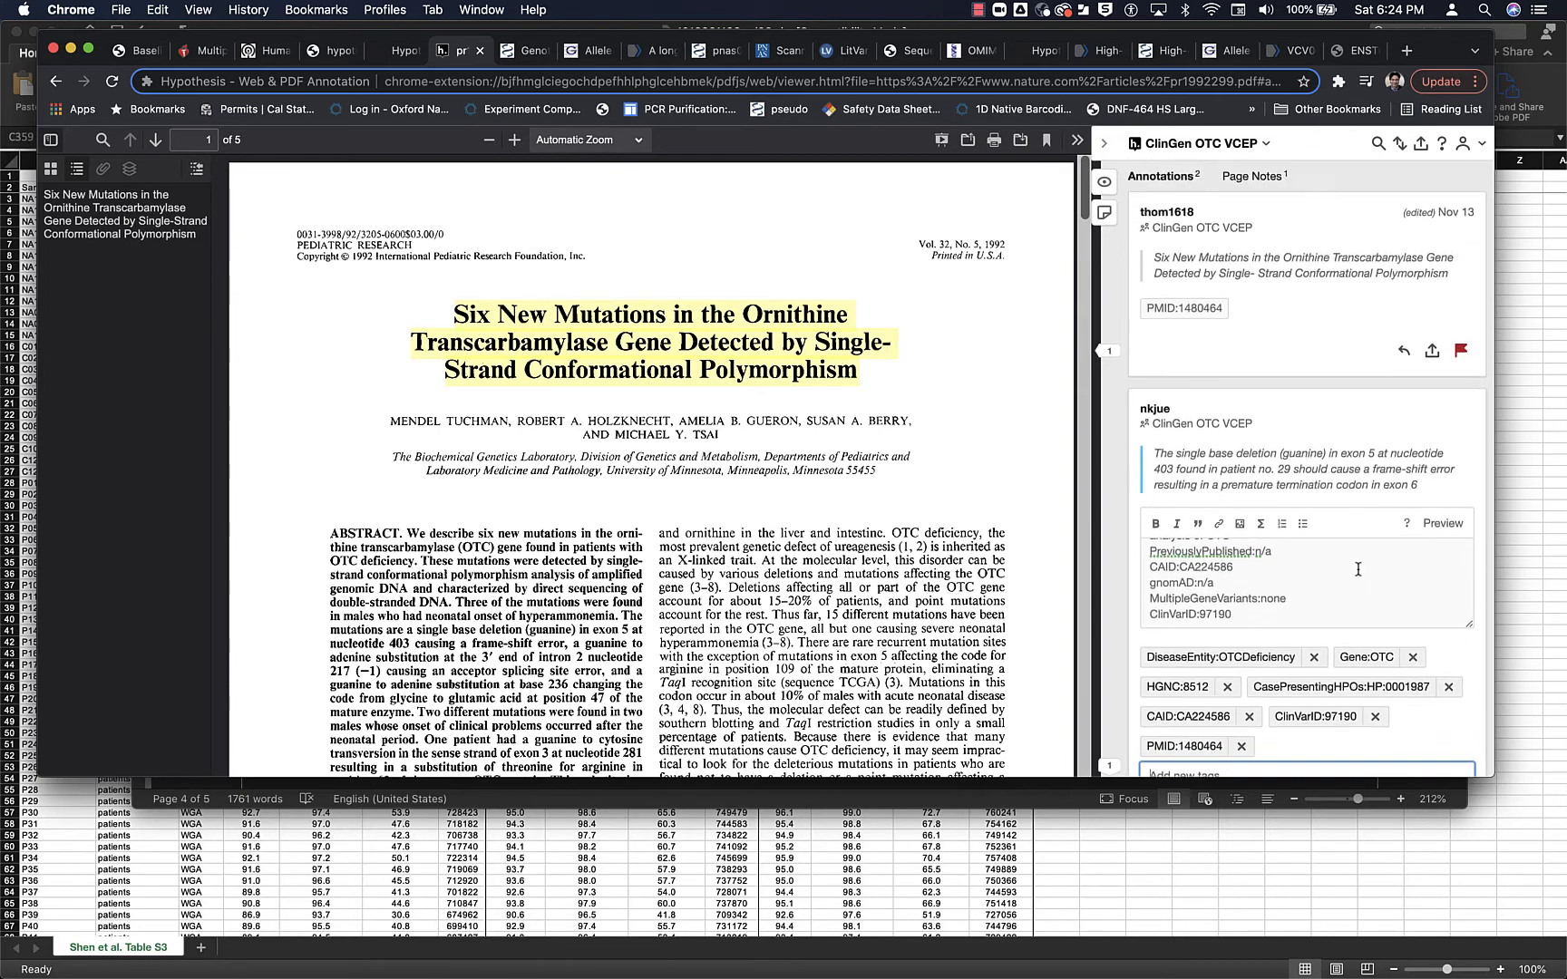
scroll(1361, 613, "down", 2)
left_click(1221, 712)
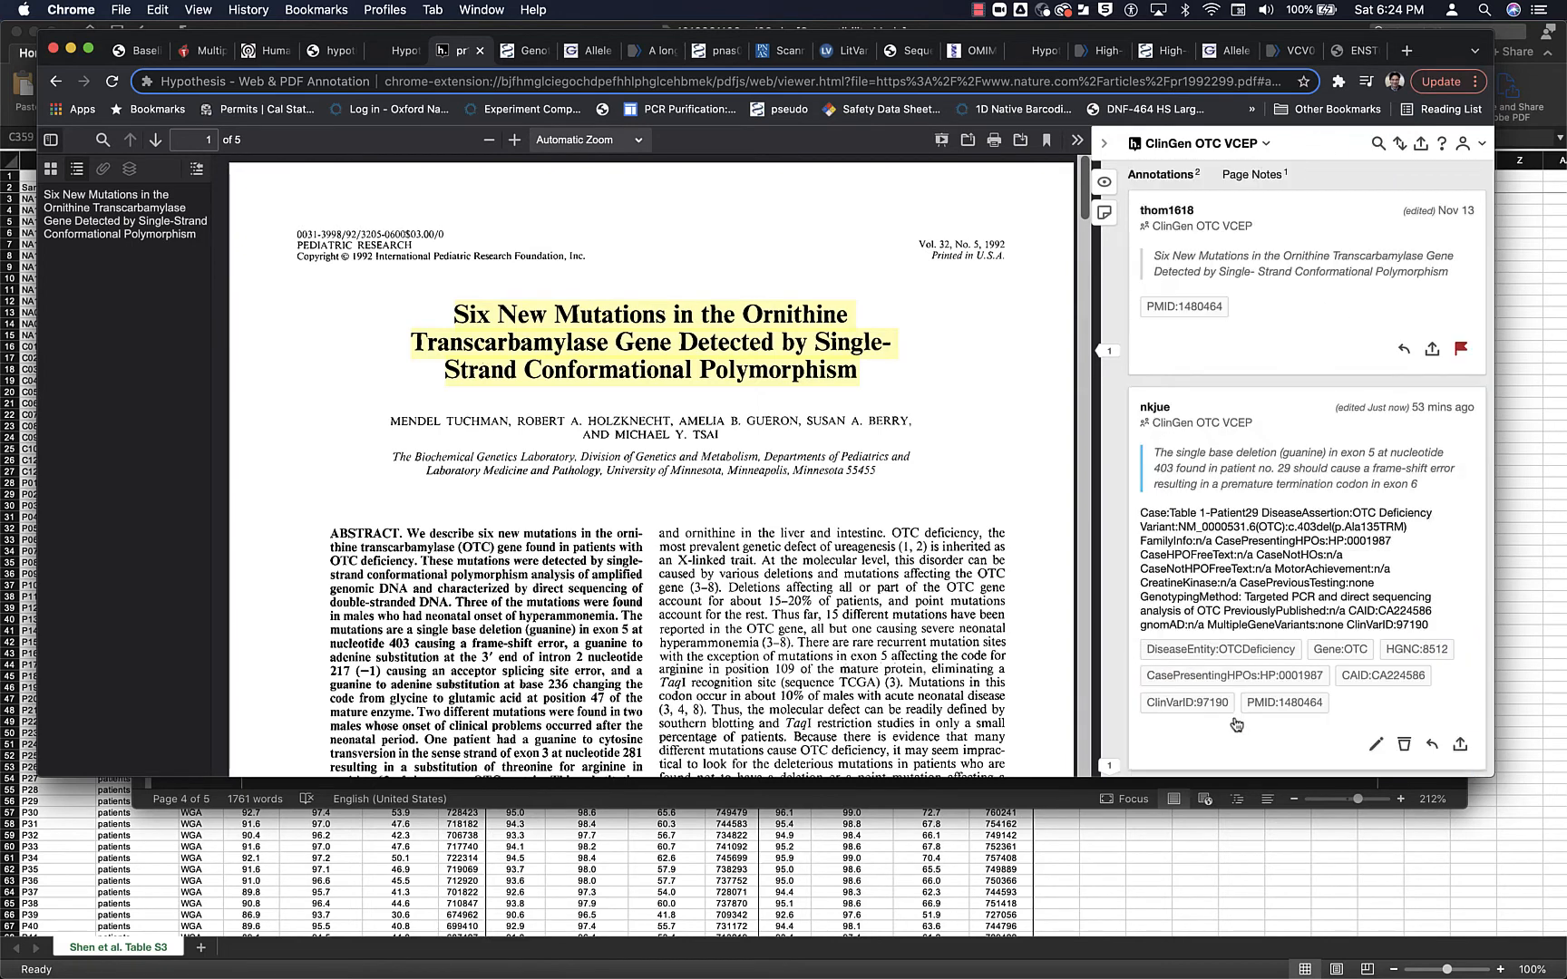
scroll(1189, 541, "down", 1)
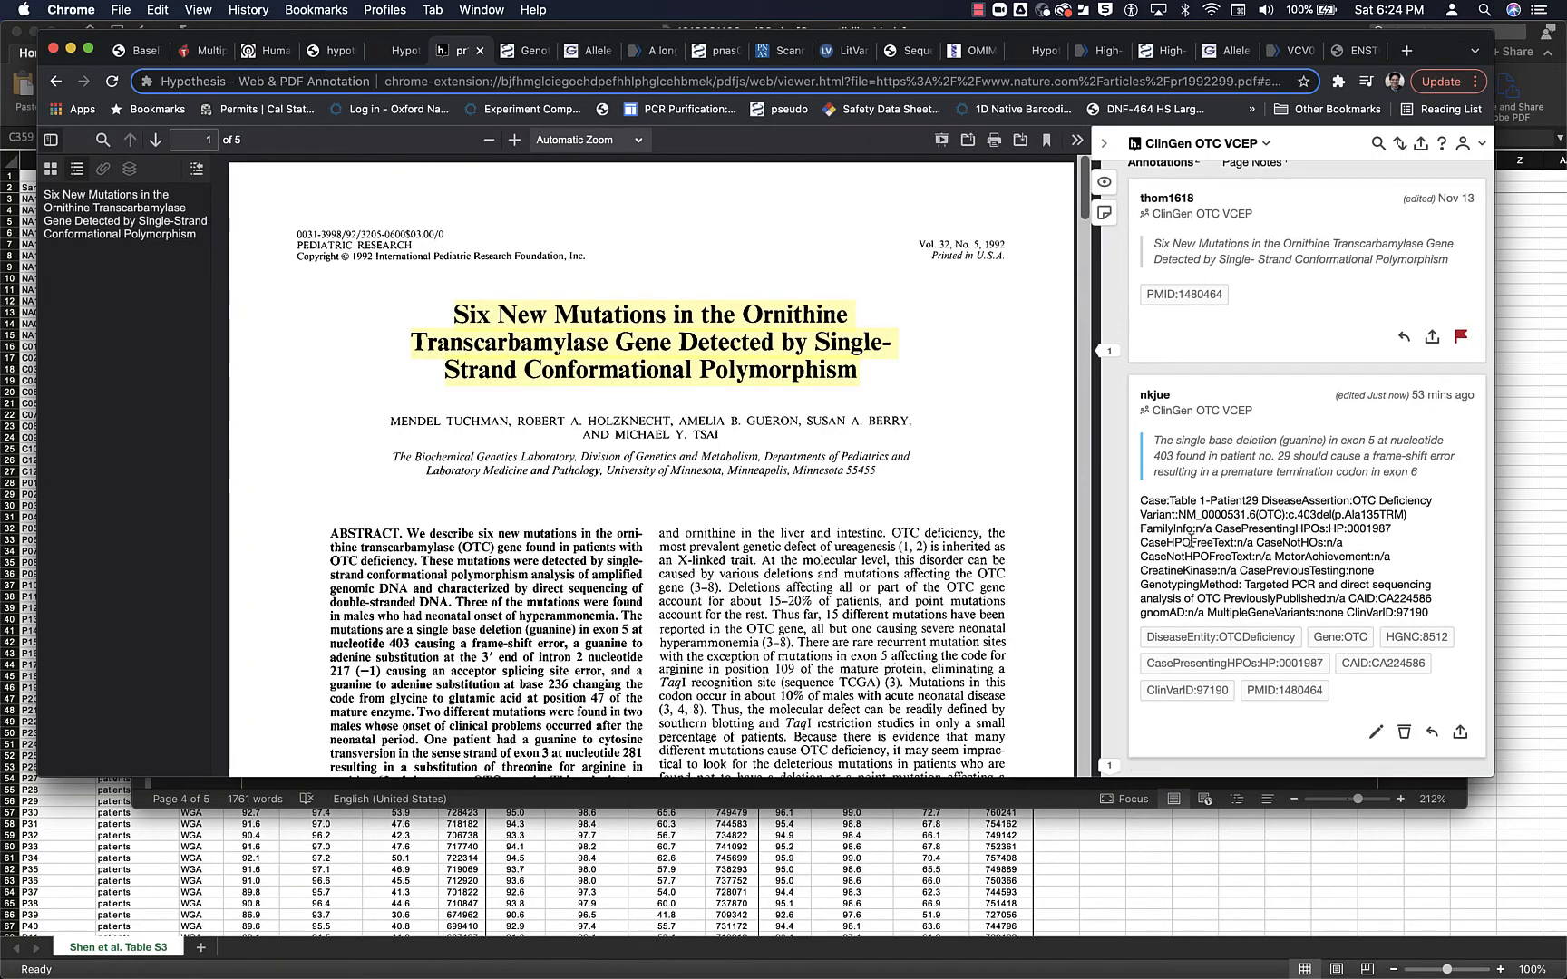
scroll(753, 583, "down", 15)
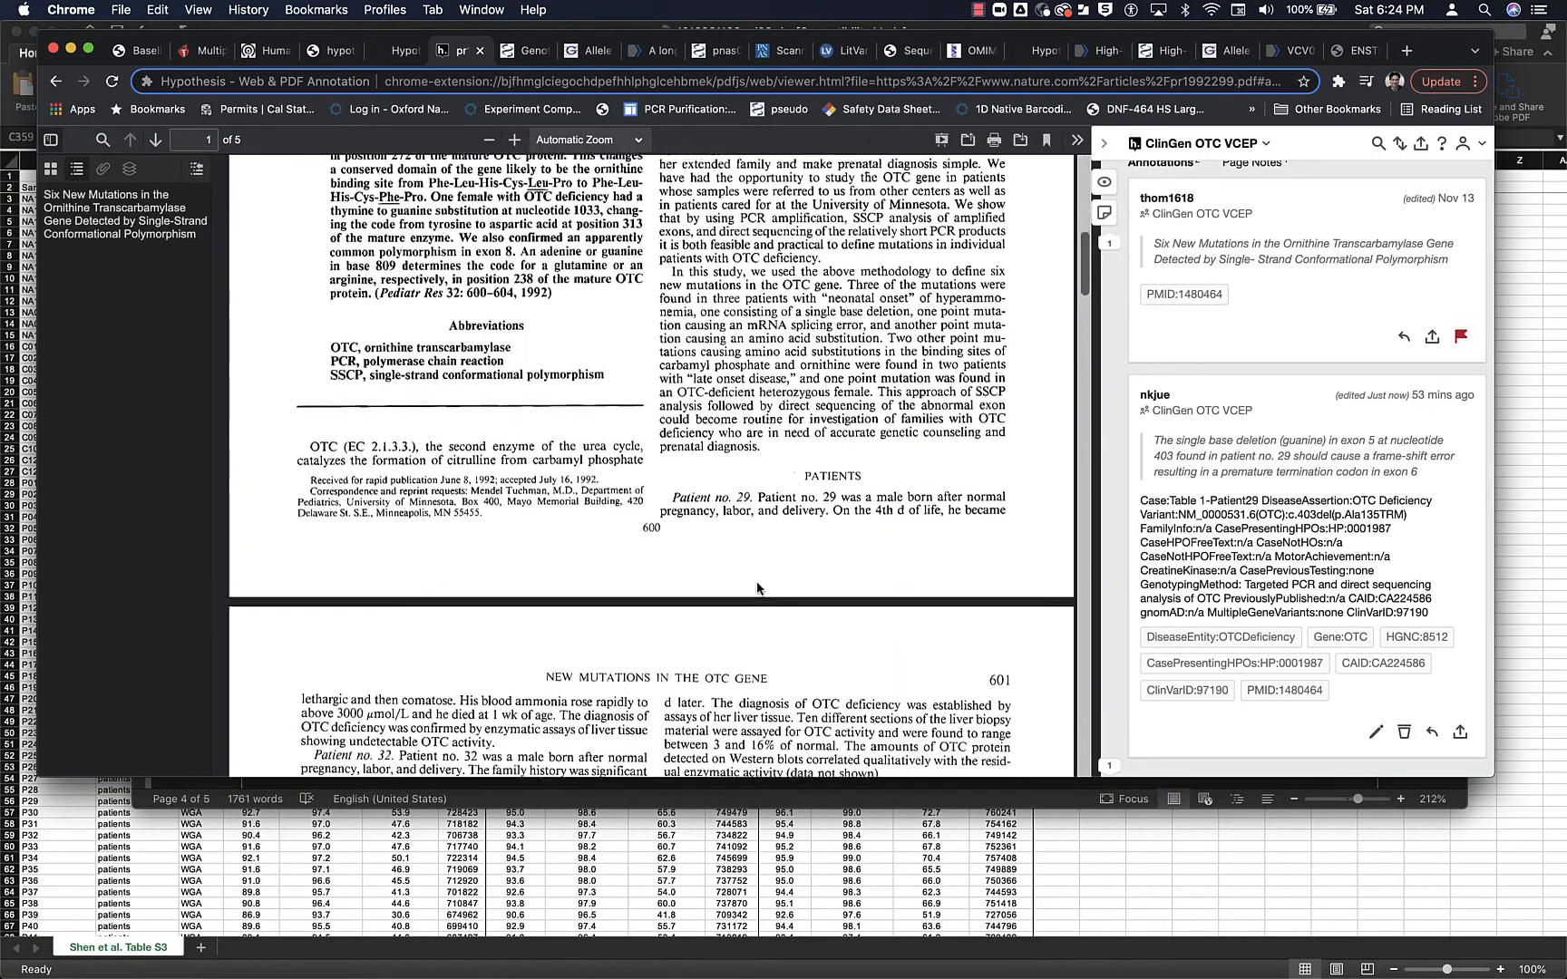
scroll(754, 583, "up", 8)
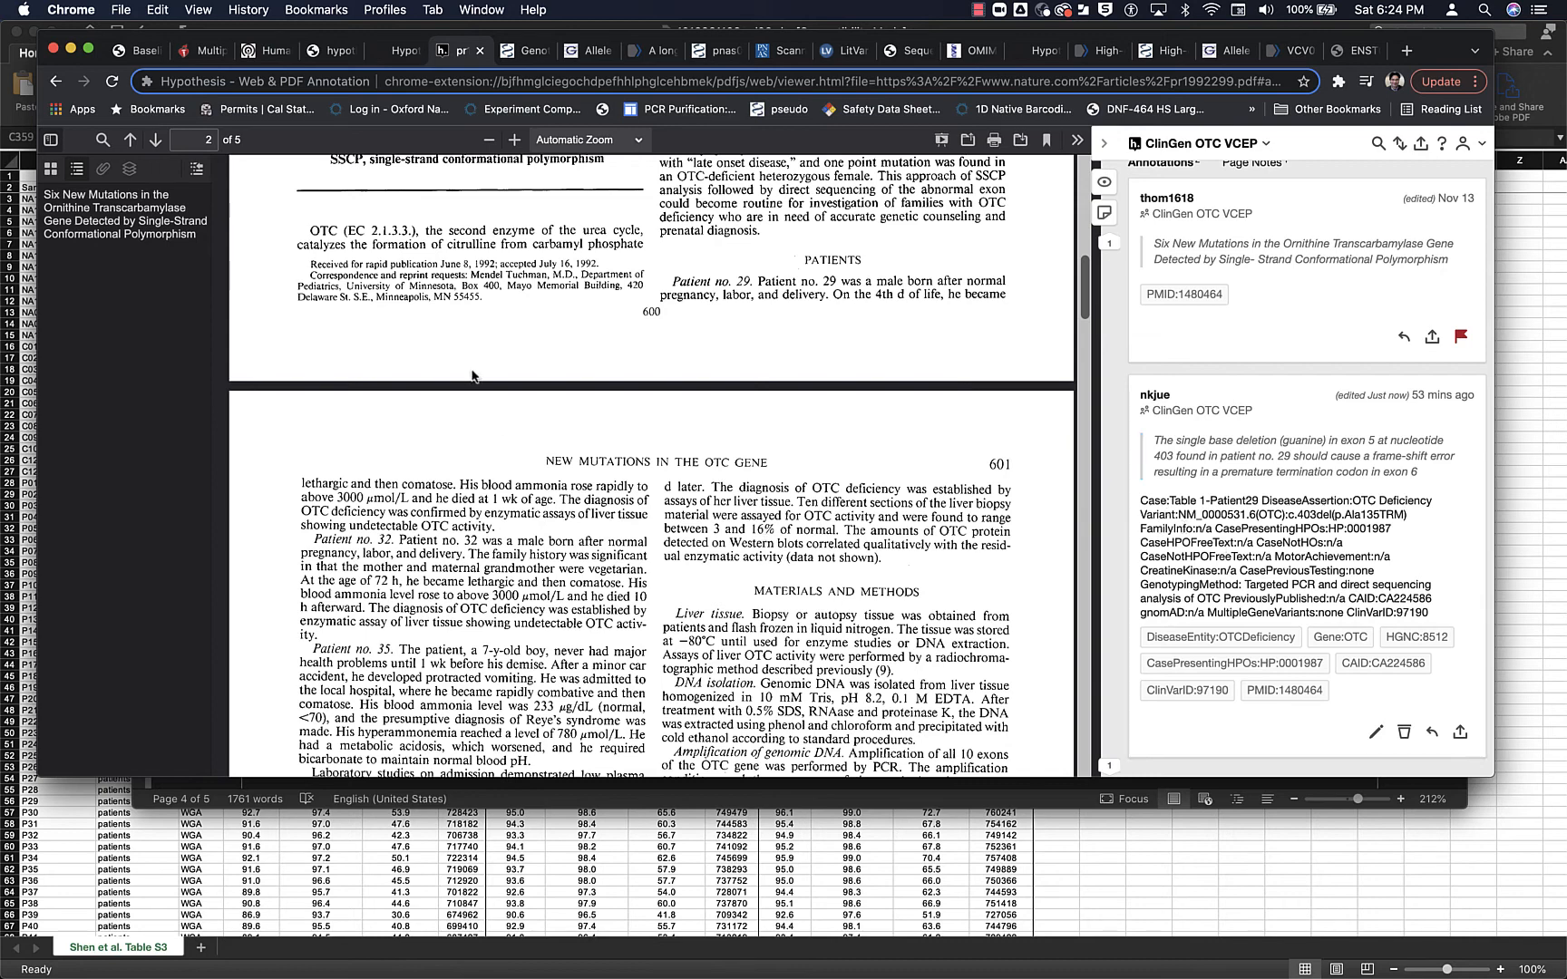
left_click(978, 9)
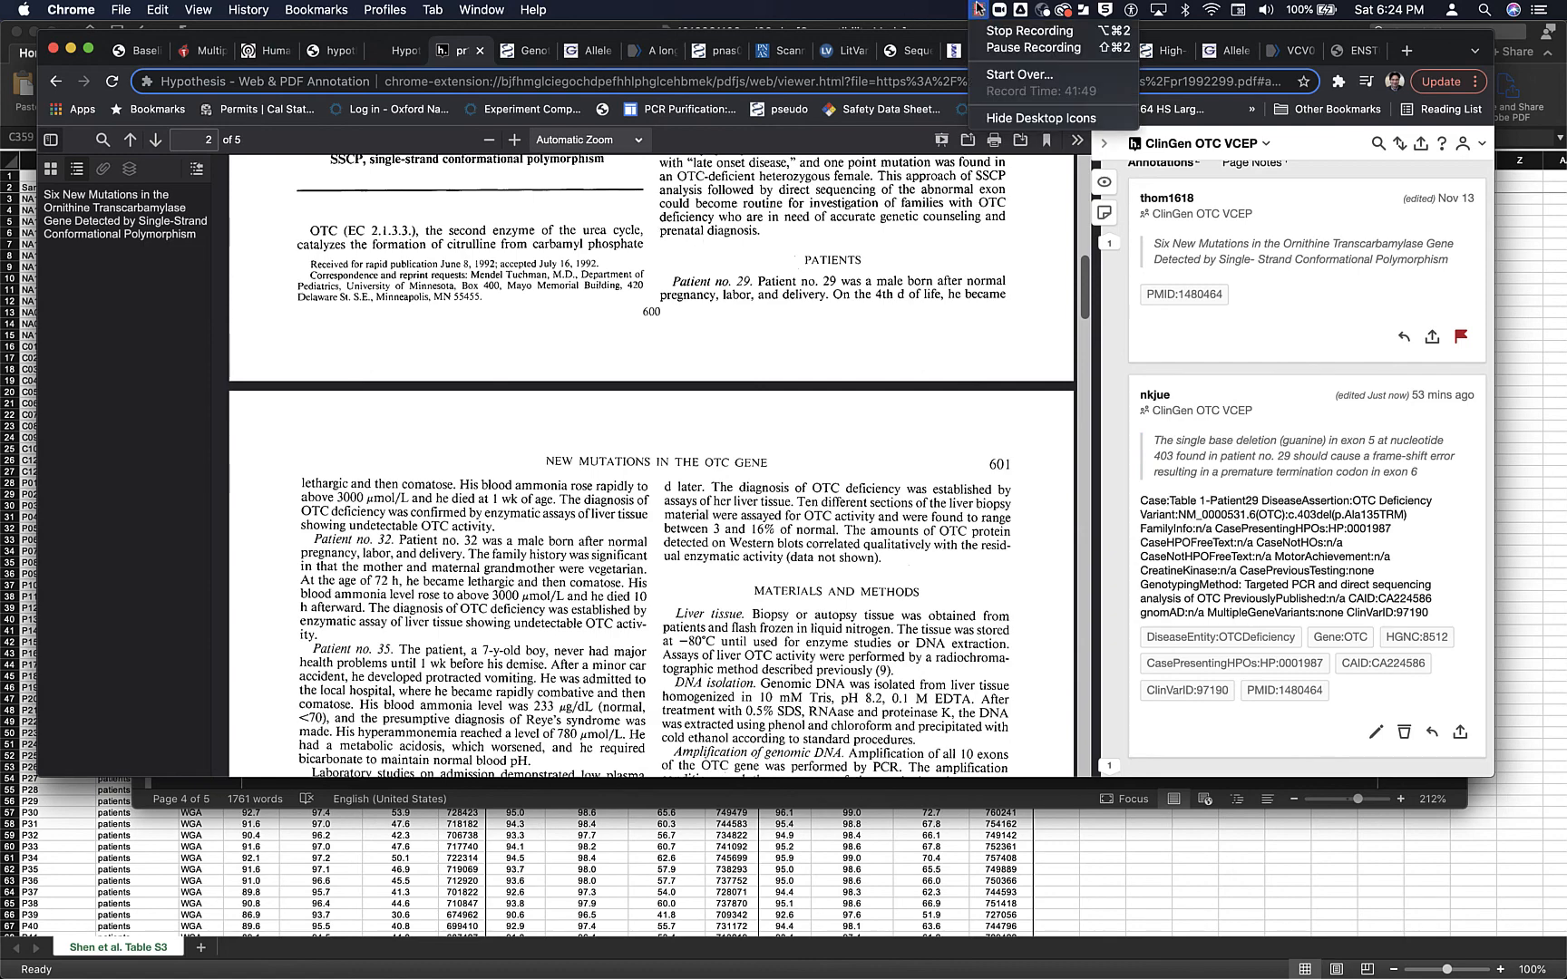